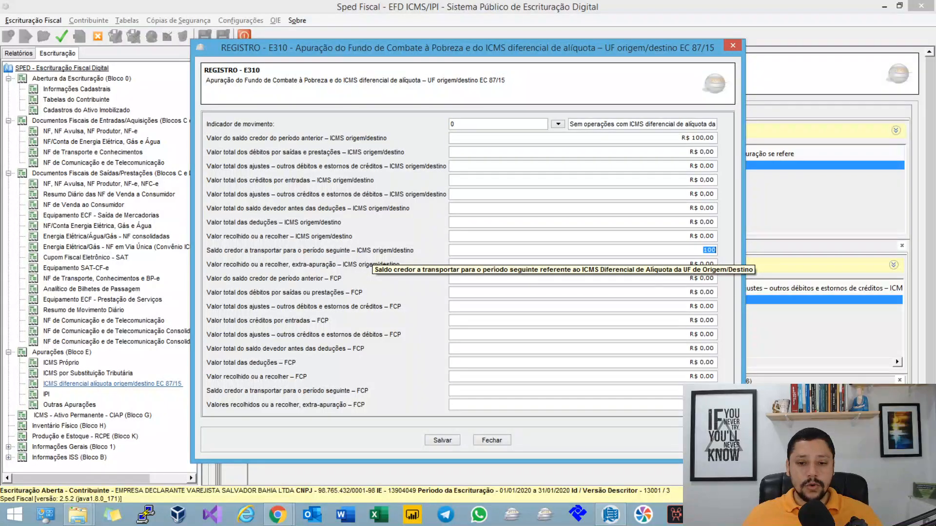
Step: Examine the E310 record's ICMS origem/destino fields, from total debits to the credit balance carried forward, and close the record
{"action": "left_click", "coordinate": [583, 152]}
{"action": "key", "text": "Tab"}
{"action": "key", "text": "Tab"}
{"action": "key", "text": "Tab"}
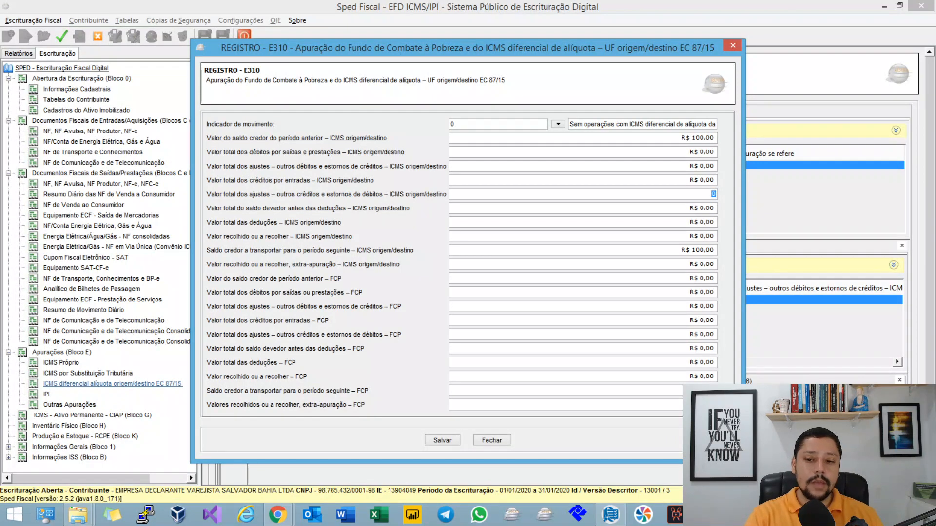
{"action": "left_click", "coordinate": [709, 250]}
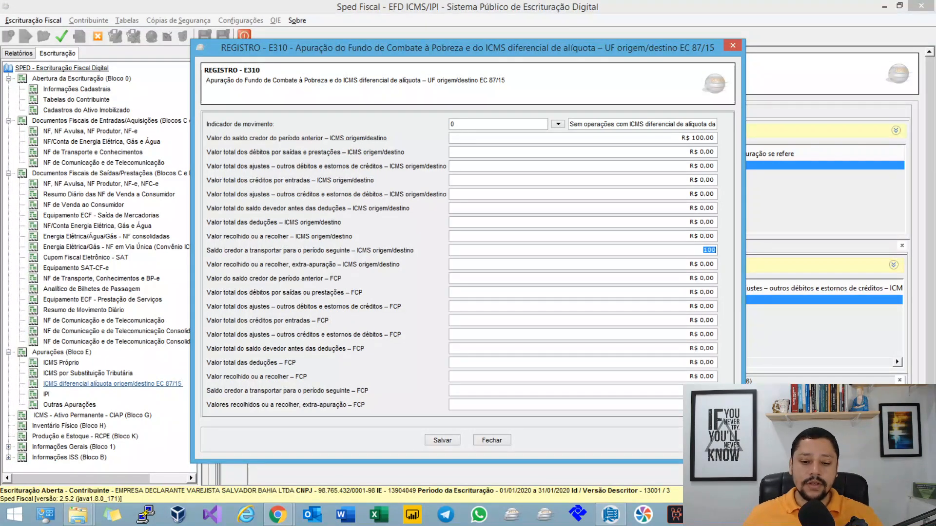
{"action": "key", "text": "Escape"}
Step: Switch to the MindMeister mind map and expand the notes under Campo 04: Valor total dos Débitos (VL_TOT_DEBITOS_DIFAL)
{"action": "key", "text": "alt+Tab"}
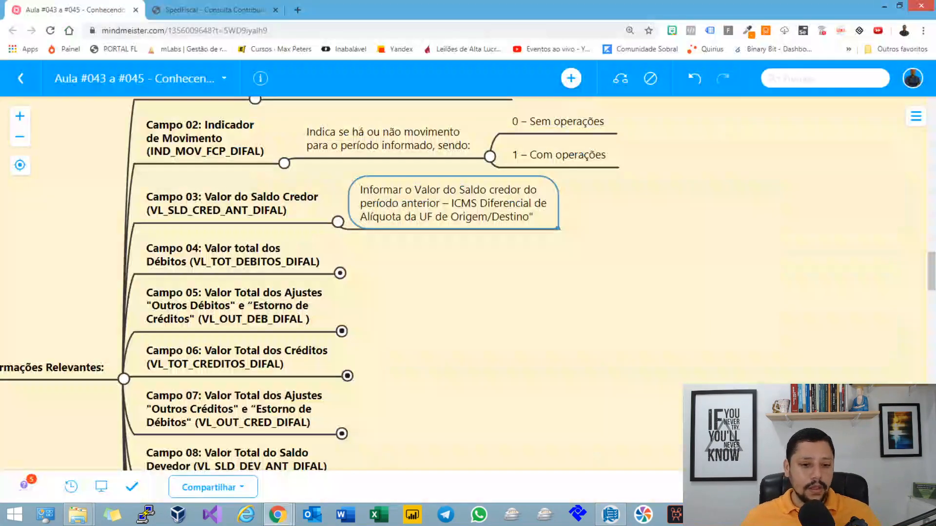
{"action": "left_click_drag", "start_coordinate": [419, 273], "coordinate": [425, 197]}
{"action": "left_click", "coordinate": [263, 206]}
{"action": "key", "text": "space"}
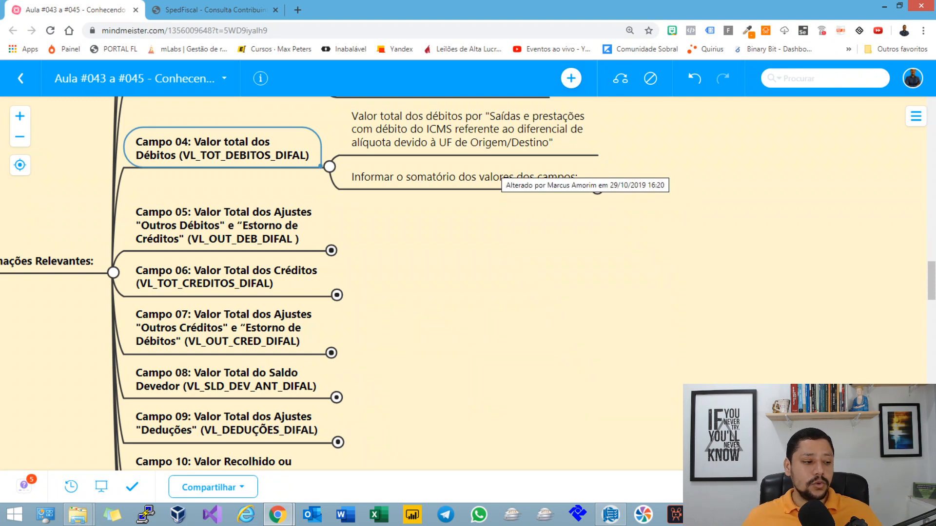
Step: Examine the Campo 04 notes, highlighting "Origem/Destino" in the debit description and selecting the "Informar o somatório dos valores dos campos:" note
{"action": "double_click", "coordinate": [528, 142]}
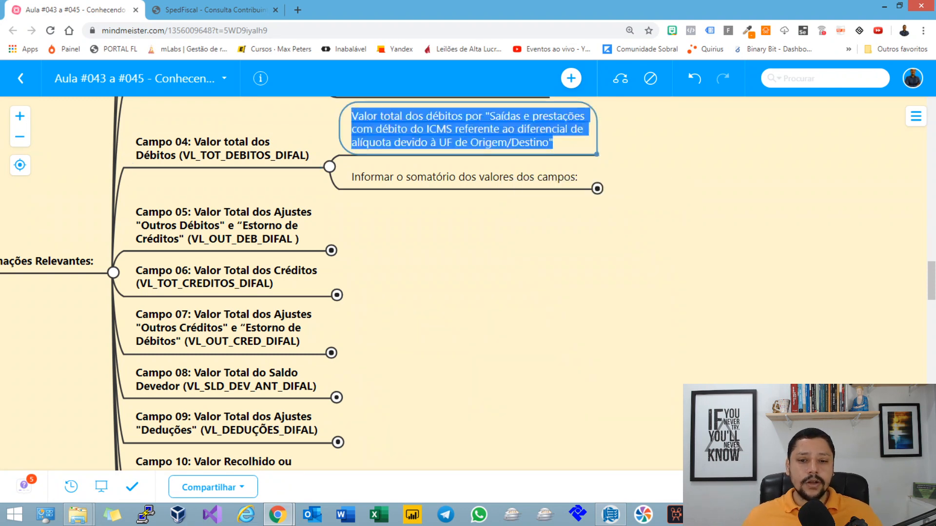
{"action": "double_click", "coordinate": [528, 142]}
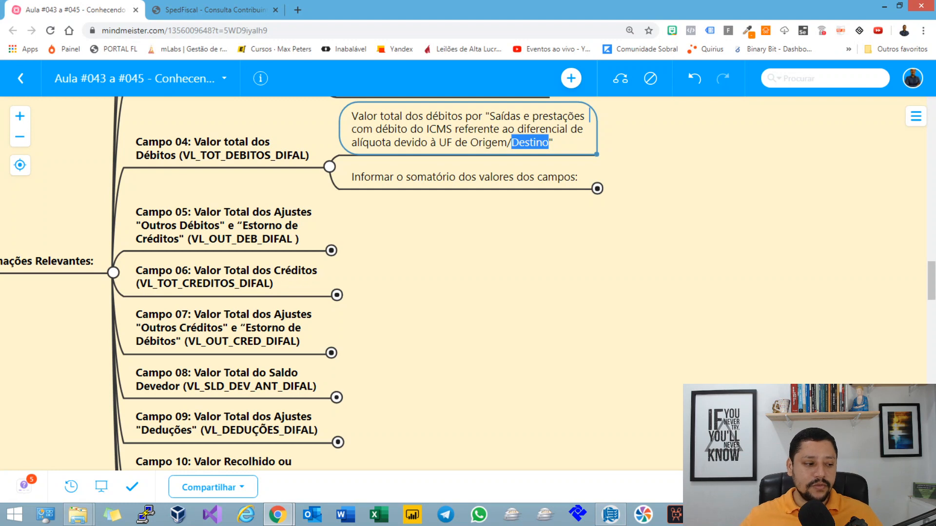
{"action": "left_click", "coordinate": [485, 143]}
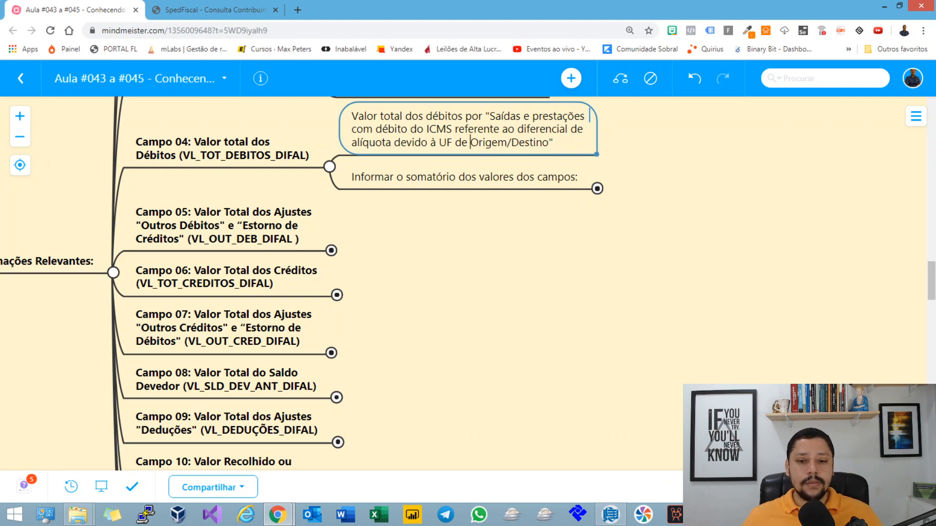
{"action": "left_click_drag", "start_coordinate": [470, 143], "coordinate": [549, 142]}
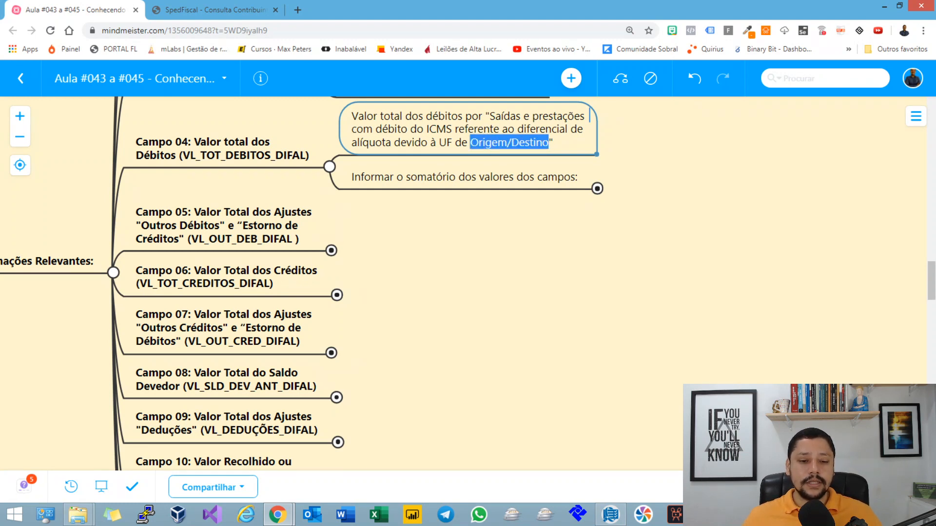
{"action": "left_click", "coordinate": [502, 177]}
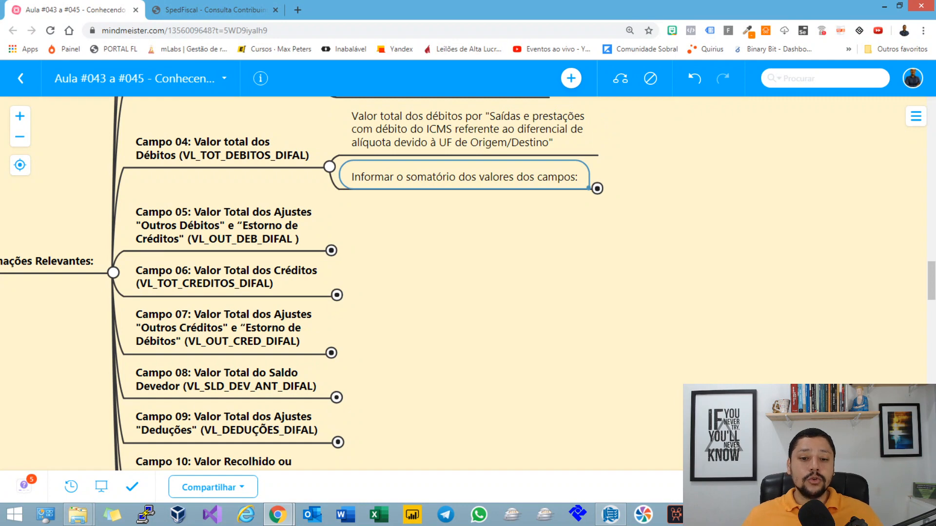
{"action": "left_click_drag", "start_coordinate": [648, 210], "coordinate": [537, 251]}
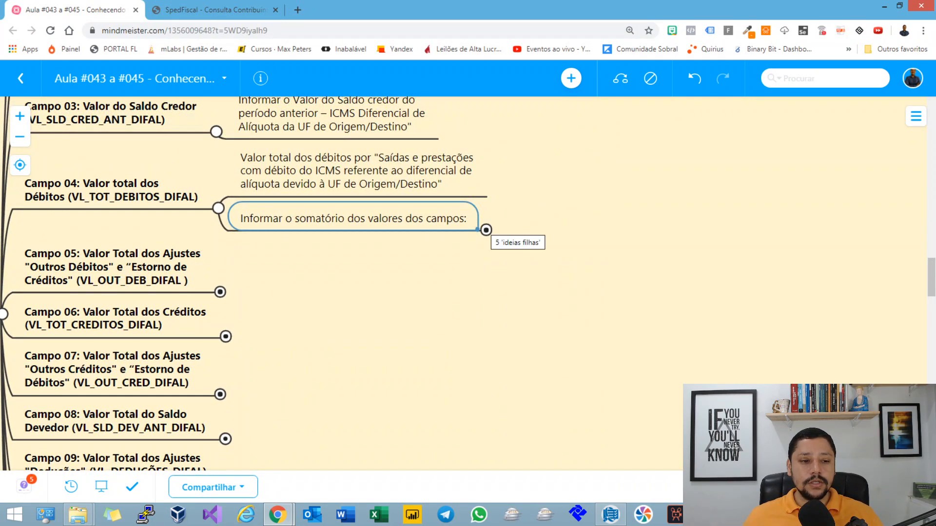
Step: Switch to Sped Fiscal and open the E310 record at the total debits field for saídas e prestações – ICMS origem/destino
{"action": "key", "text": "alt+Tab"}
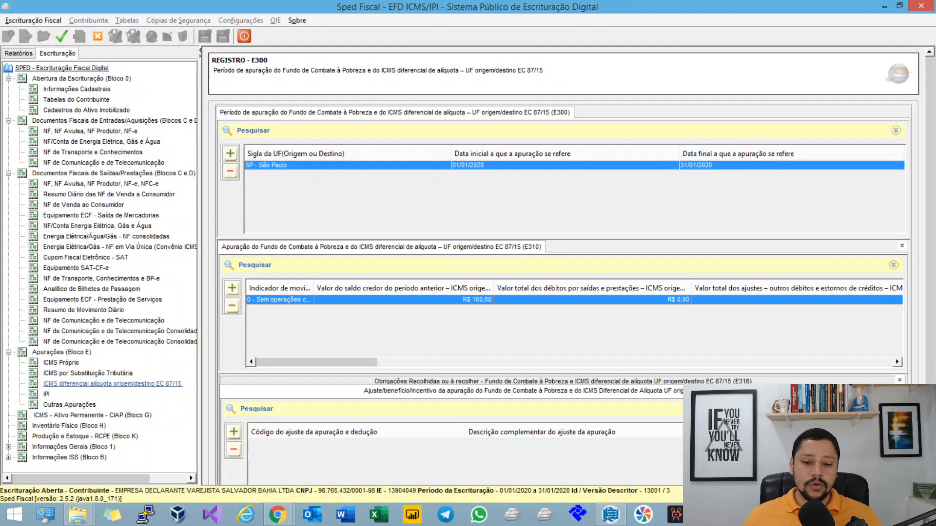
{"action": "double_click", "coordinate": [580, 300]}
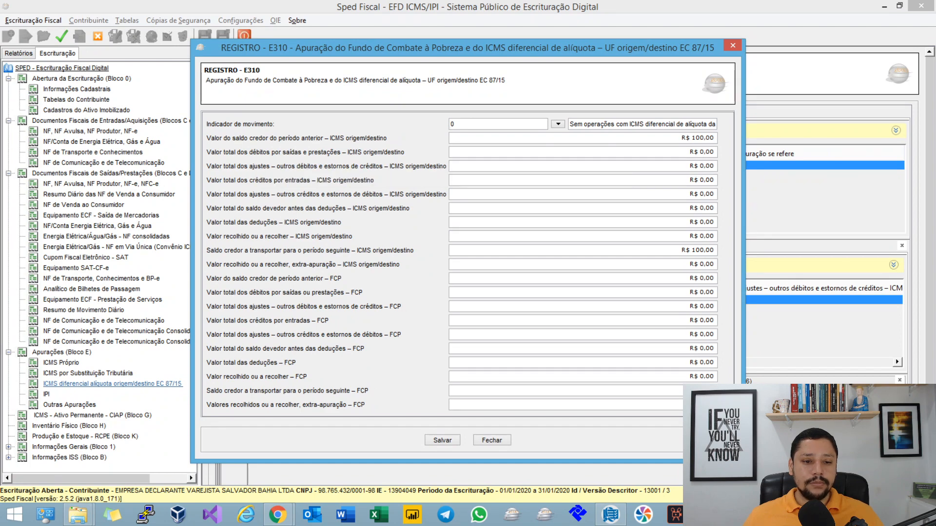
{"action": "left_click", "coordinate": [582, 152]}
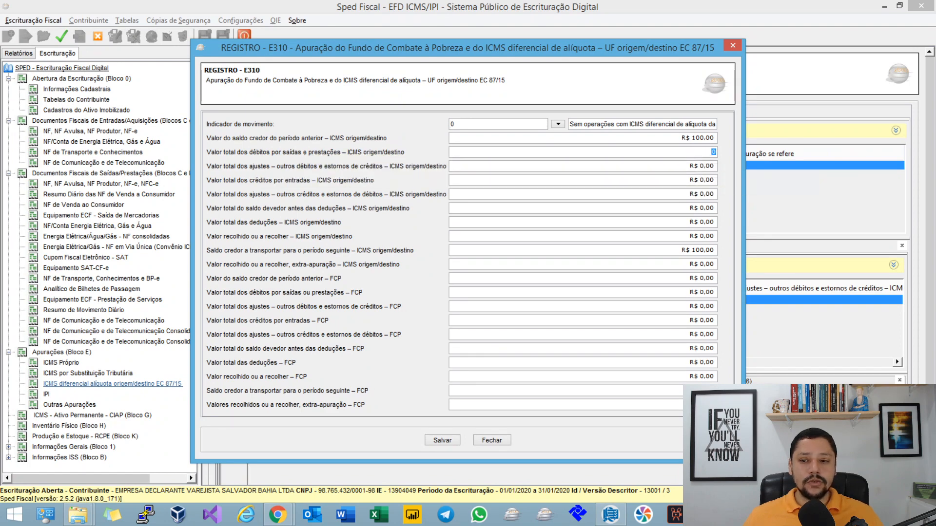
Step: Return to the mind map, expand "Informar o somatório dos valores dos campos:" and select its first item about VL_ICMS_UF_REM
{"action": "key", "text": "alt+Tab"}
{"action": "key", "text": "space"}
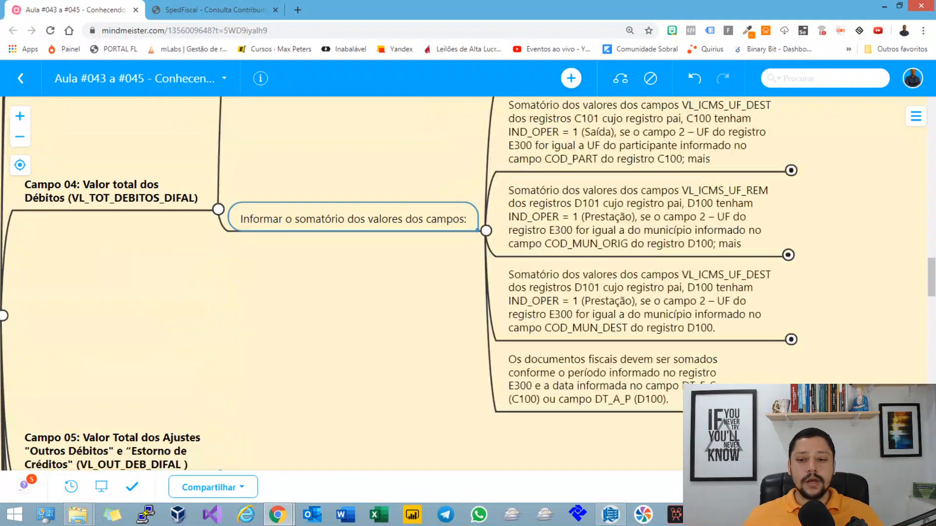
{"action": "left_click_drag", "start_coordinate": [439, 273], "coordinate": [271, 403]}
{"action": "left_click", "coordinate": [471, 183]}
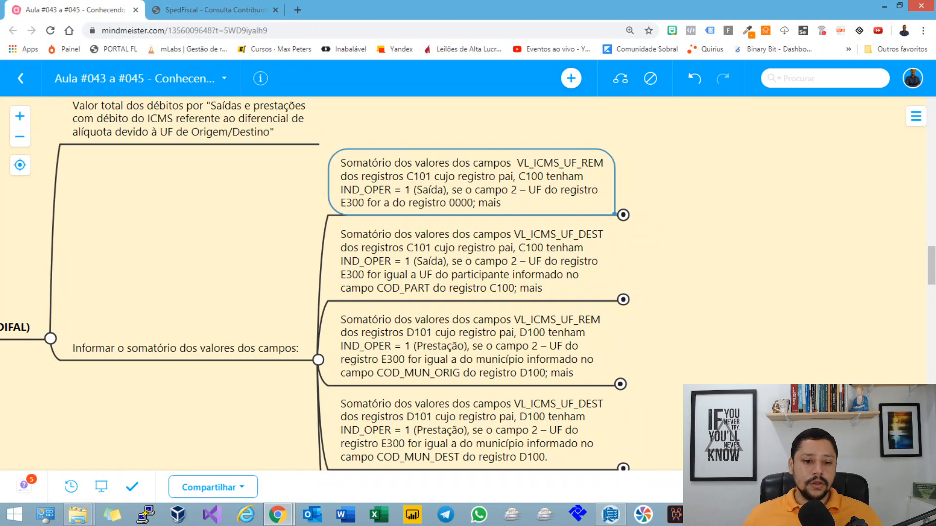
Step: Highlight the "1 (Saída)" condition and the E300 UF condition in the VL_ICMS_UF_REM note for C101 records
{"action": "double_click", "coordinate": [503, 177]}
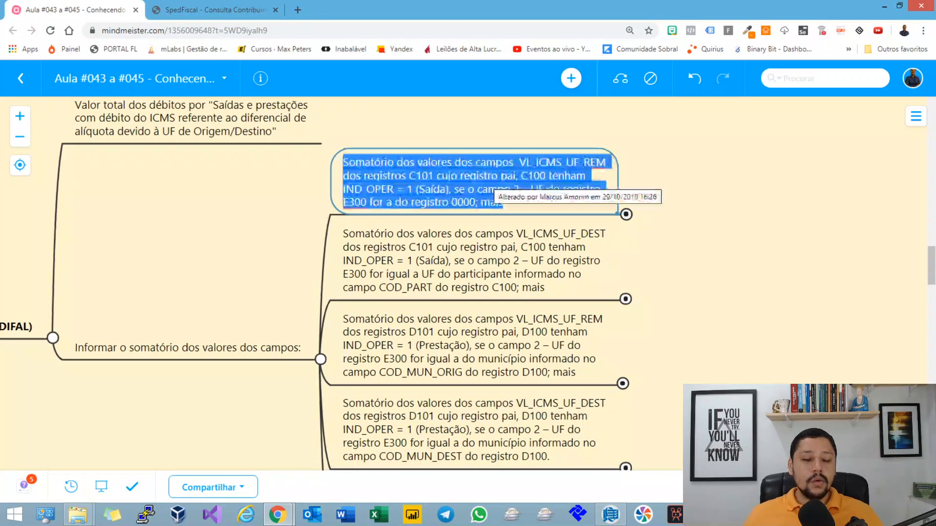
{"action": "left_click", "coordinate": [506, 176]}
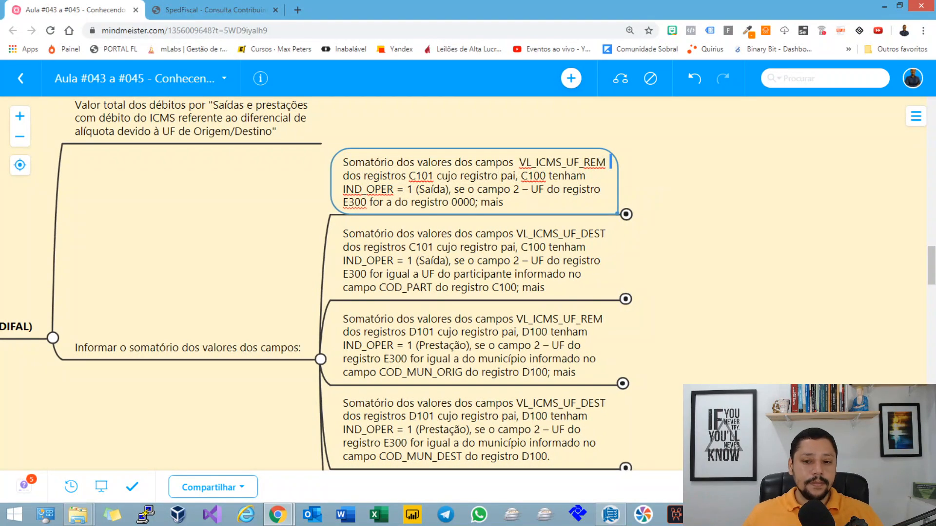
{"action": "left_click_drag", "start_coordinate": [354, 189], "coordinate": [445, 189]}
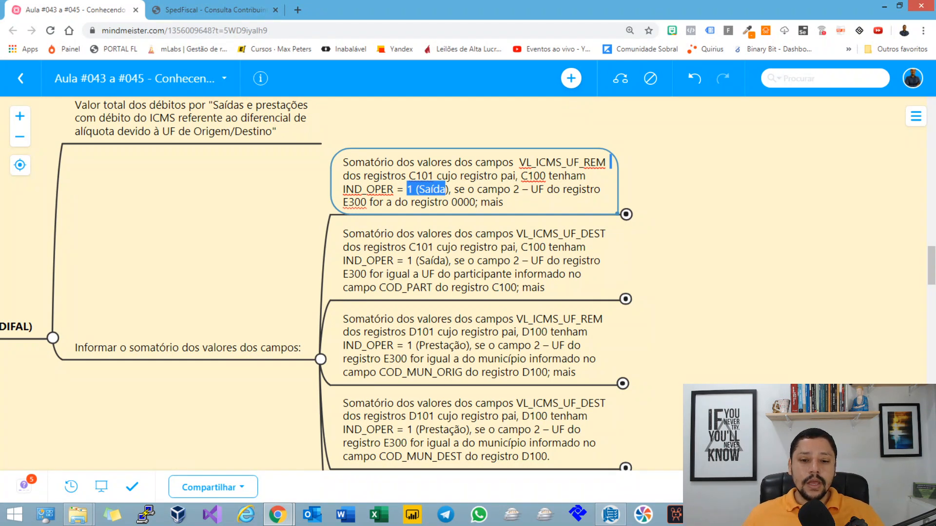
{"action": "left_click_drag", "start_coordinate": [454, 189], "coordinate": [498, 202]}
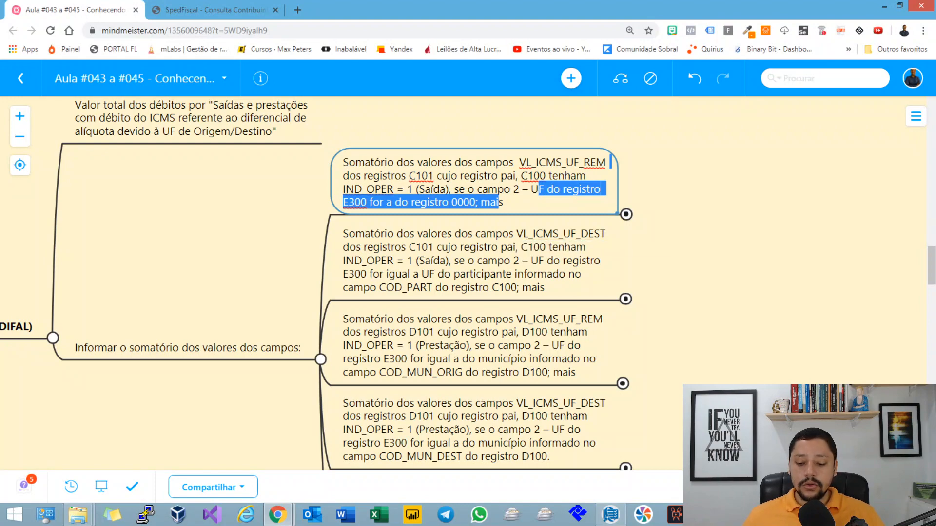
Step: Switch to Sped Fiscal, close the E310 record and save a new C100 Nota Fiscal Eletrônica under the outgoing documents with default values
{"action": "key", "text": "alt+Tab"}
{"action": "key", "text": "Escape"}
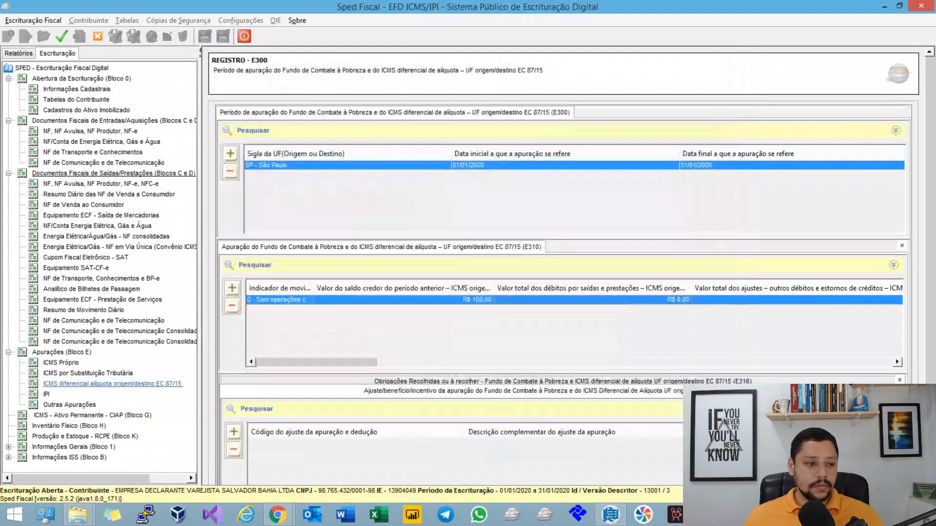
{"action": "left_click", "coordinate": [101, 184]}
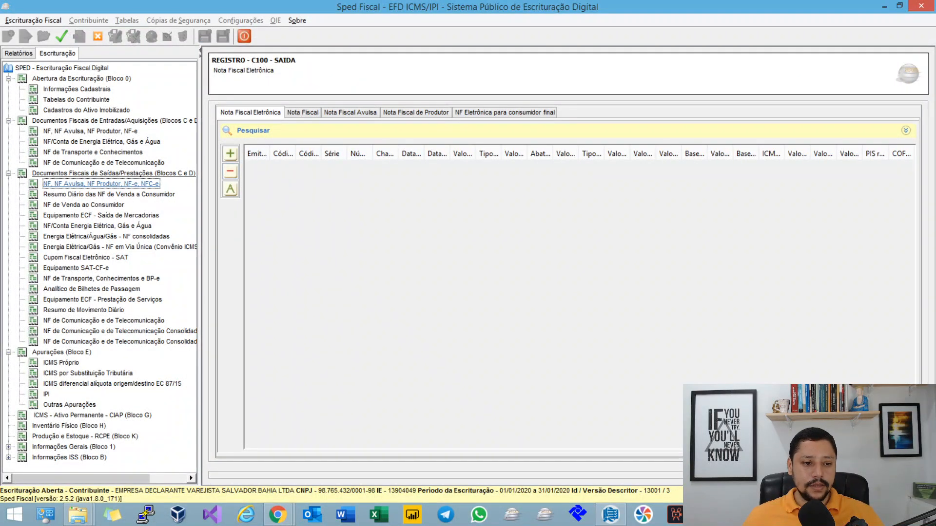
{"action": "left_click", "coordinate": [230, 153]}
{"action": "left_click", "coordinate": [472, 407]}
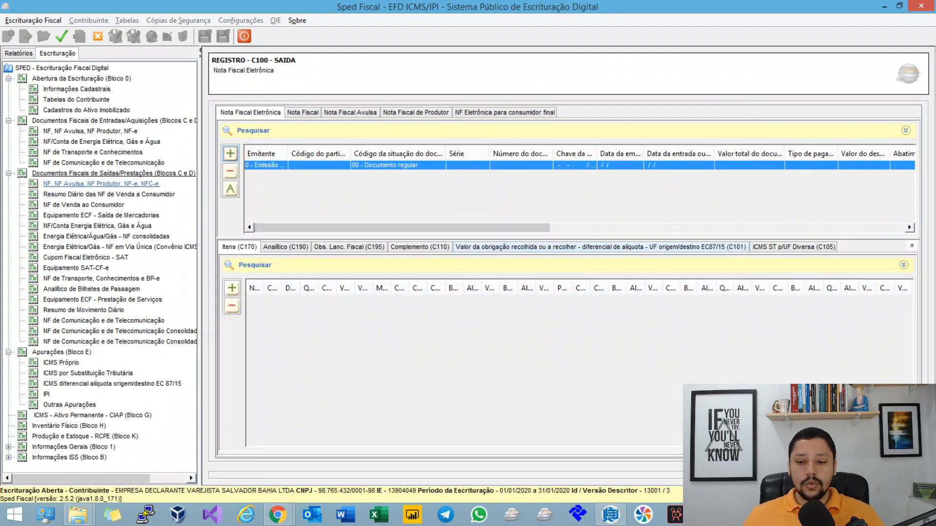
Step: Add a C101 record to the invoice with 100 as the interstate ICMS total for the UF do remetente and save it
{"action": "left_click", "coordinate": [600, 247]}
{"action": "left_click", "coordinate": [232, 288]}
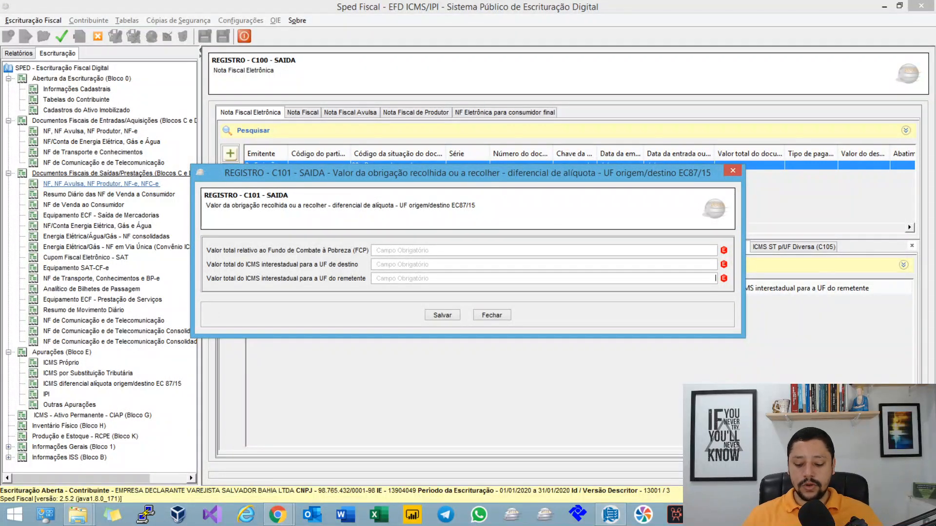
{"action": "left_click", "coordinate": [716, 278]}
{"action": "type", "text": "100"}
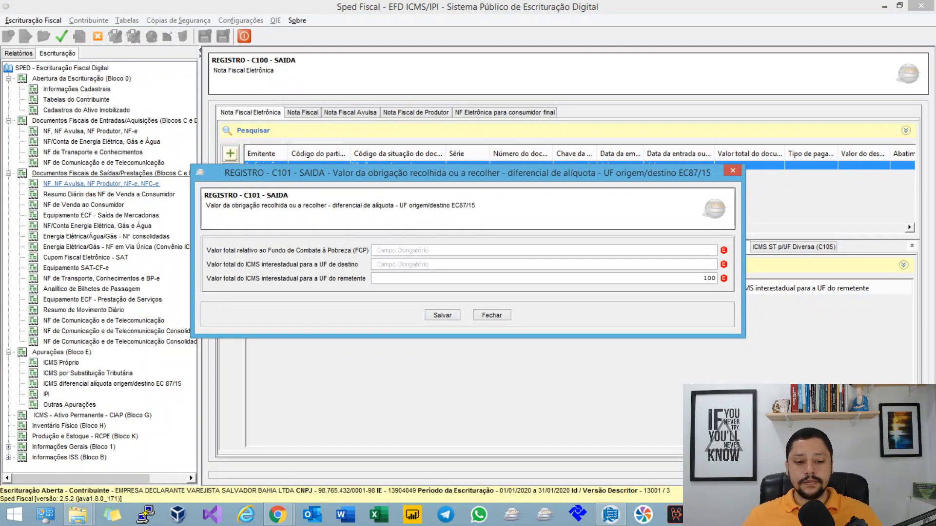
{"action": "left_click", "coordinate": [443, 315]}
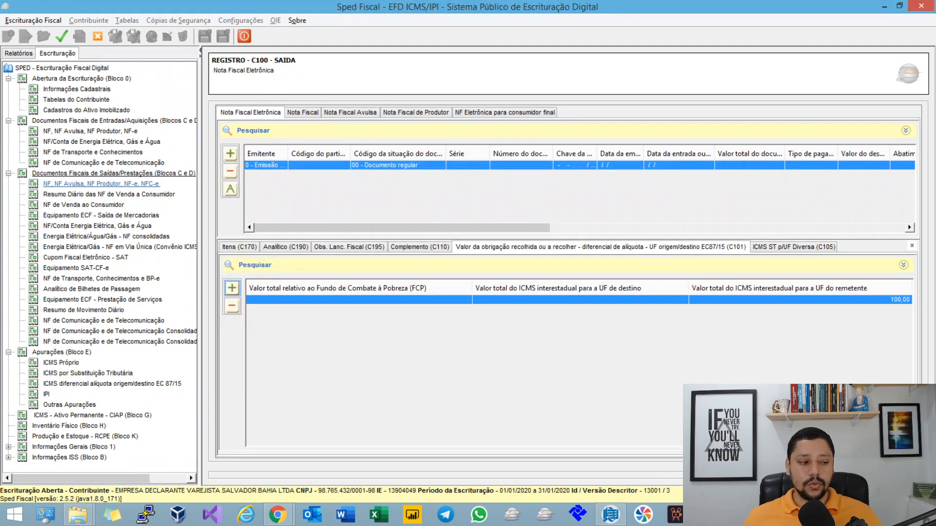
Step: Reopen the C101 record, step through its FCP, destination and sender values, and close it
{"action": "double_click", "coordinate": [442, 300]}
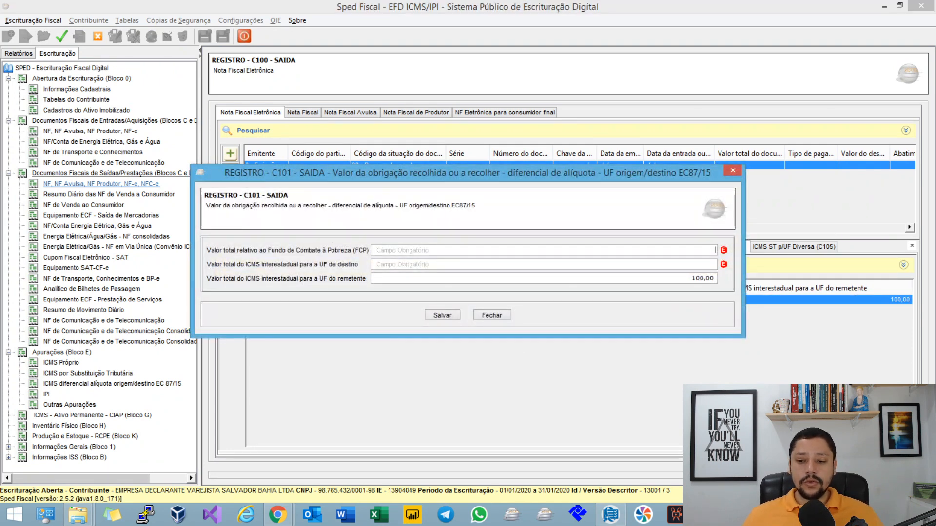
{"action": "key", "text": "Tab"}
{"action": "key", "text": "Tab"}
{"action": "key", "text": "Tab"}
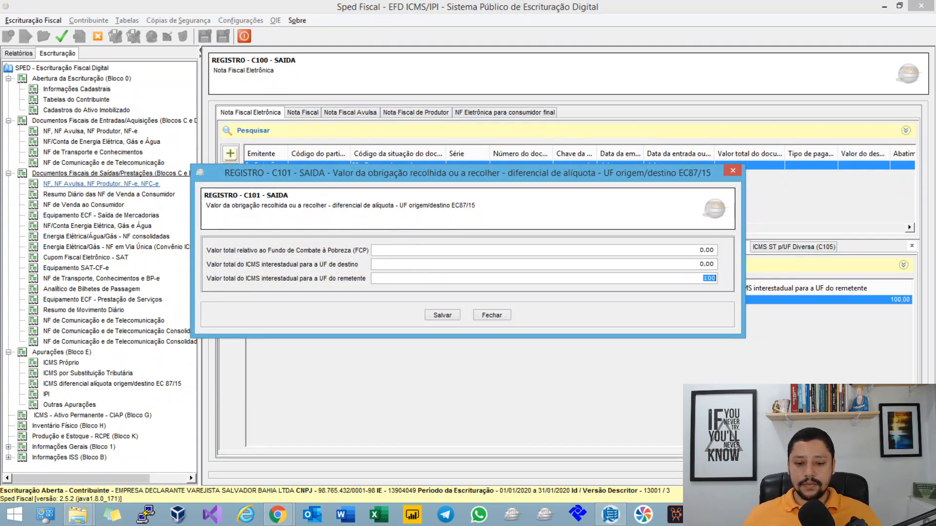
{"action": "left_click", "coordinate": [492, 315]}
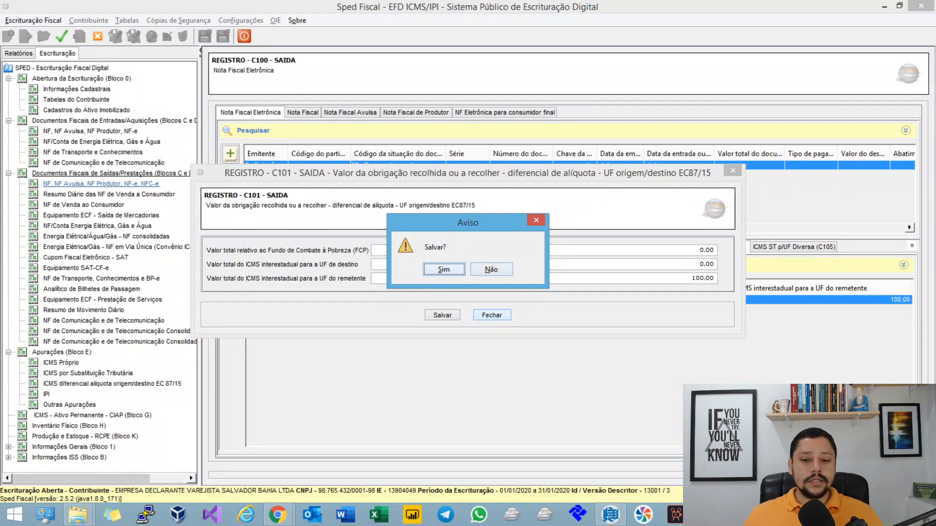
{"action": "key", "text": "Return"}
Step: Add a C100 record with default values under the Nota Fiscal model and delete it
{"action": "left_click", "coordinate": [302, 112]}
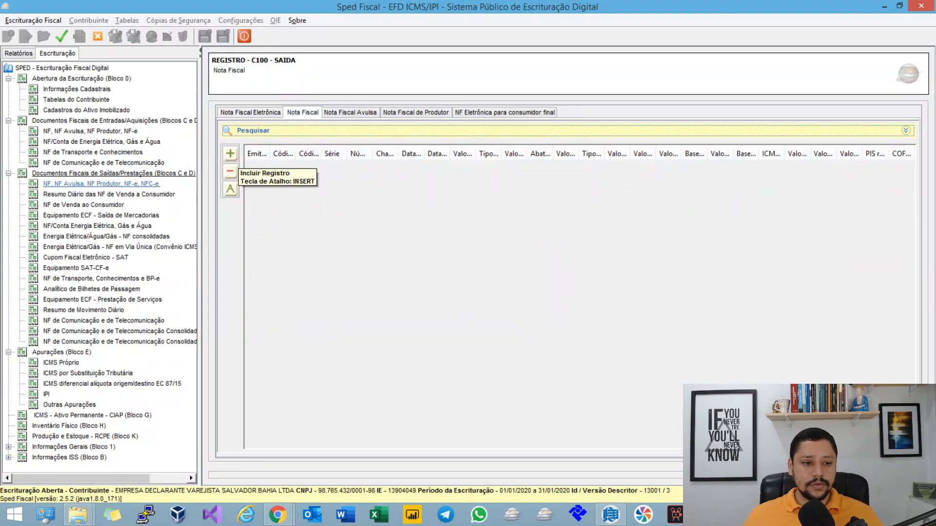
{"action": "left_click", "coordinate": [230, 153]}
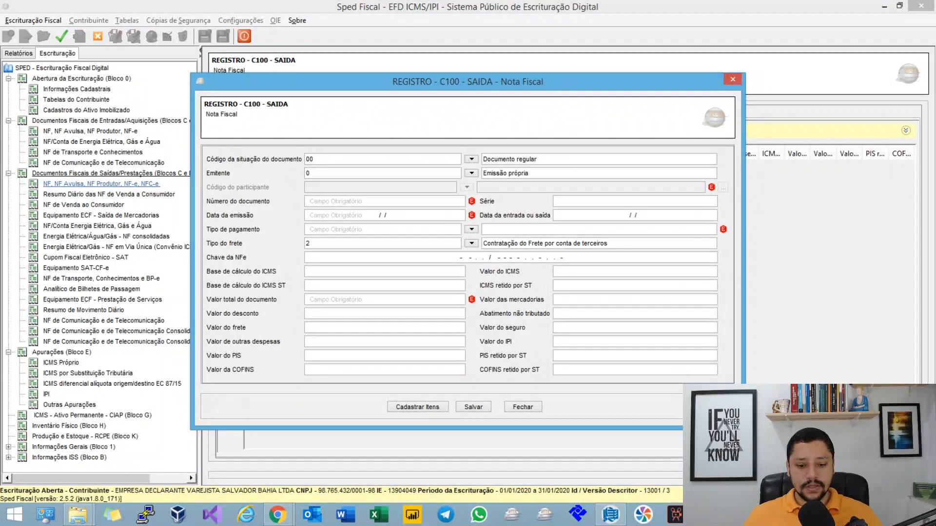
{"action": "left_click", "coordinate": [478, 407]}
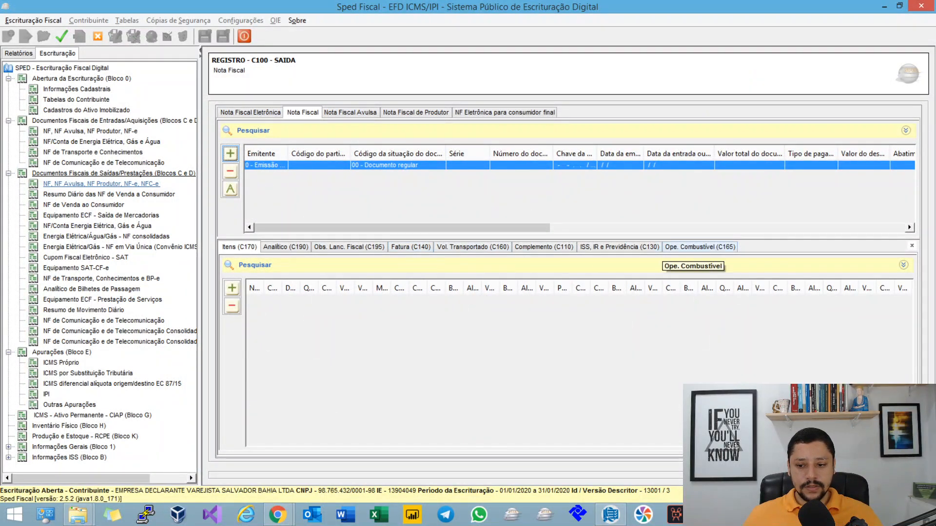
{"action": "left_click", "coordinate": [230, 172]}
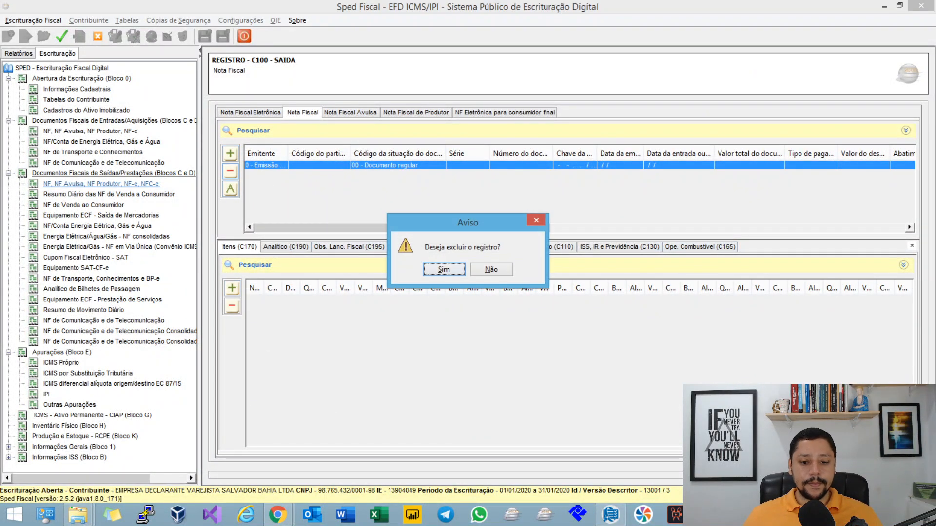
{"action": "key", "text": "Return"}
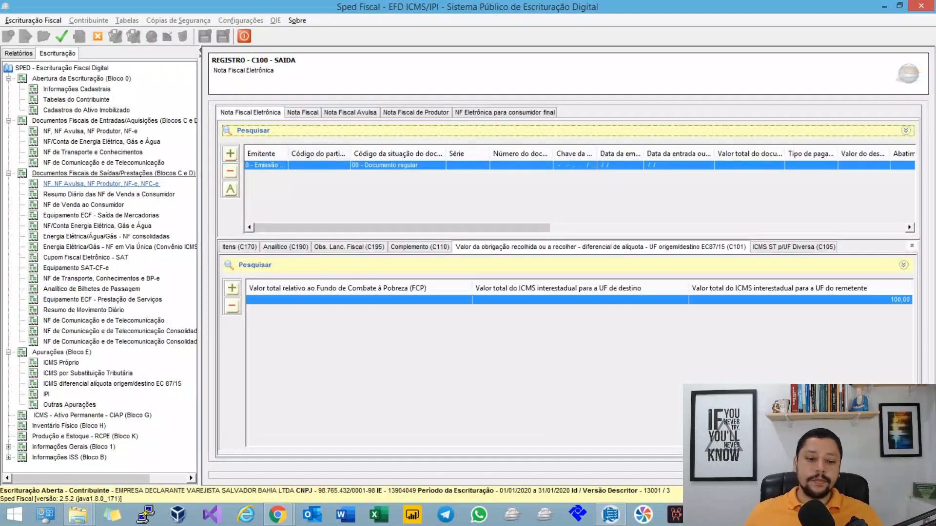
Step: Set the FCP total and the interstate ICMS total for the UF de destino to 0.00 in the C101 record and close it
{"action": "double_click", "coordinate": [579, 299]}
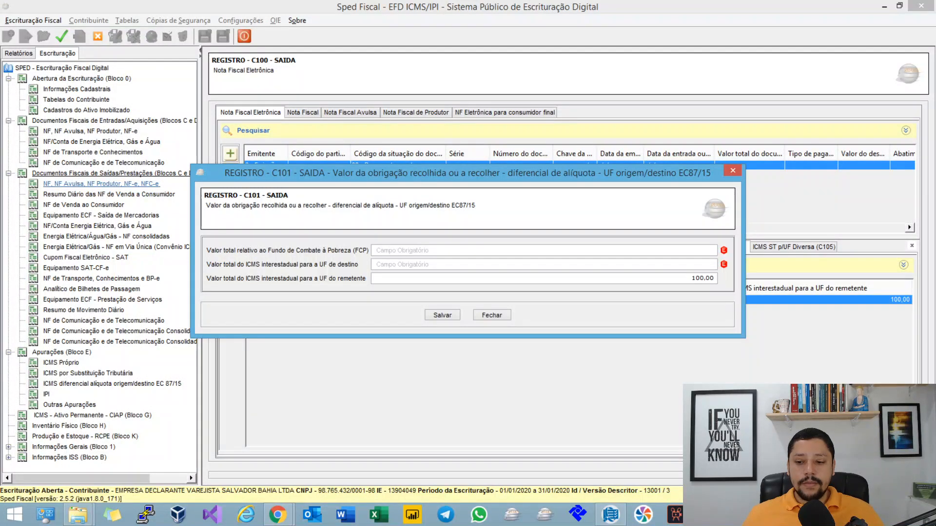
{"action": "key", "text": "Tab"}
{"action": "key", "text": "Tab"}
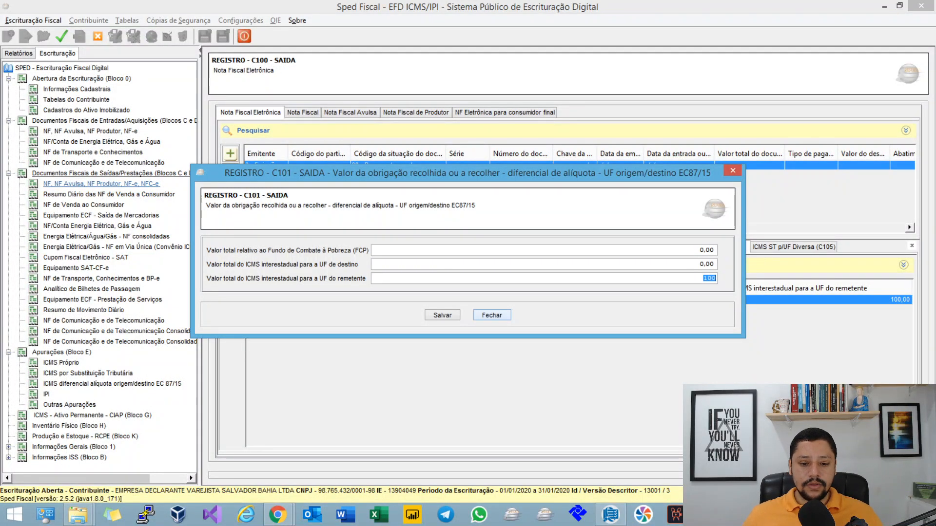
{"action": "left_click", "coordinate": [491, 315]}
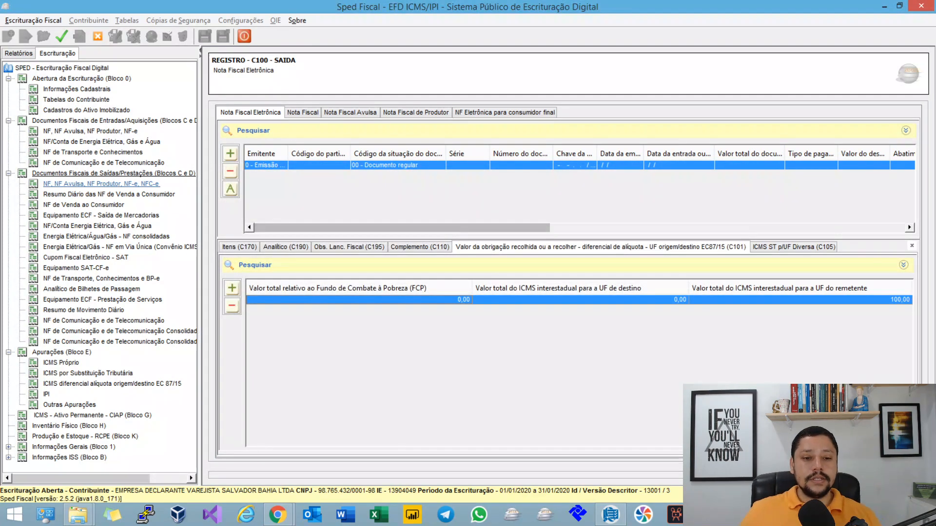
Step: Review the fields of the parent C100 invoice and its C101 record, closing each without changes
{"action": "double_click", "coordinate": [468, 166]}
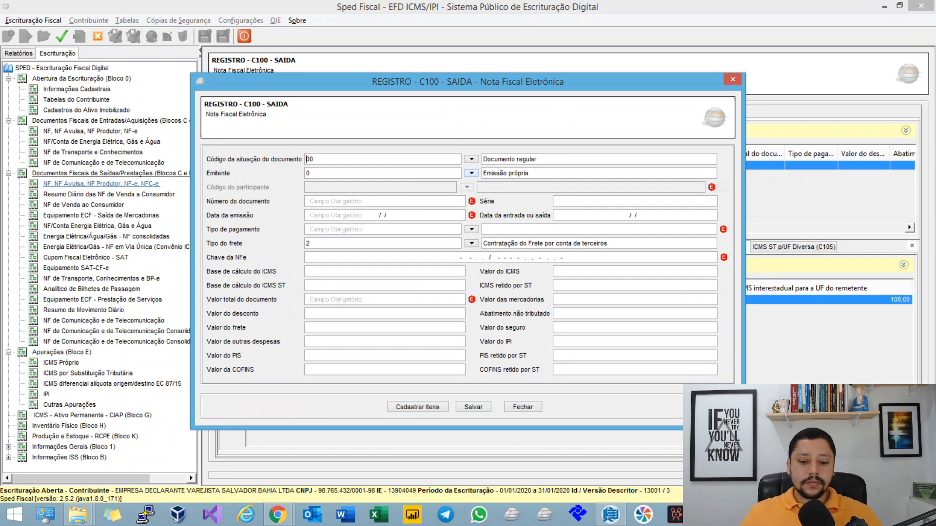
{"action": "left_click", "coordinate": [520, 408]}
{"action": "double_click", "coordinate": [512, 300]}
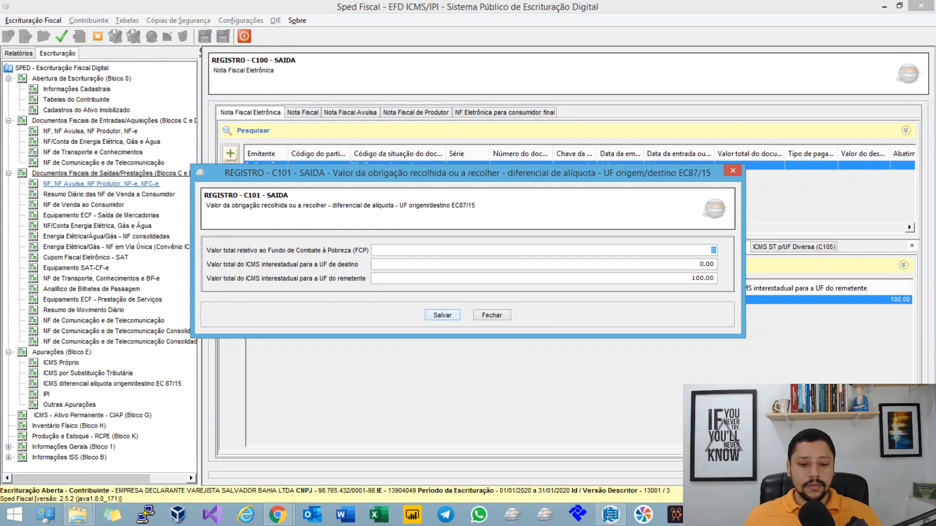
{"action": "left_click", "coordinate": [491, 316]}
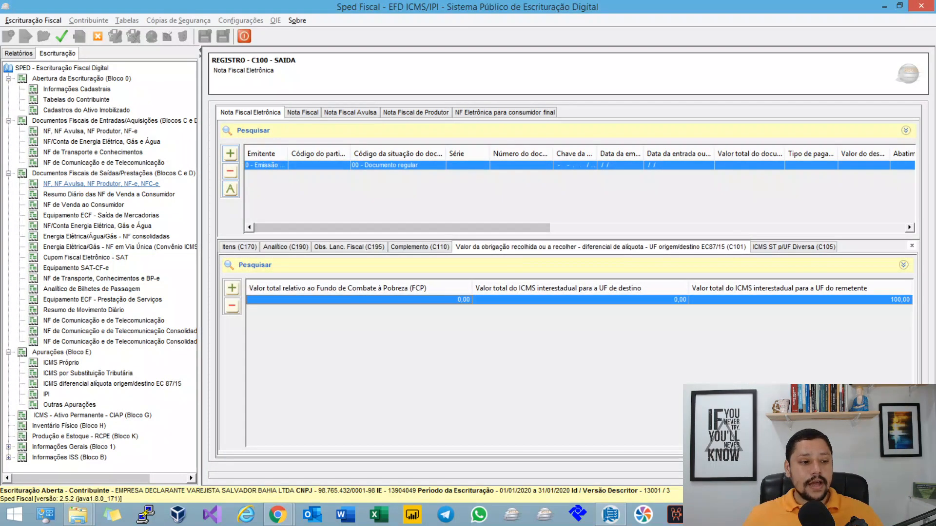
Step: Open the SP E300 period under ICMS diferencial alíquota origem/destino EC 87/15, highlight its Sigla da UF and save the record
{"action": "left_click", "coordinate": [112, 384]}
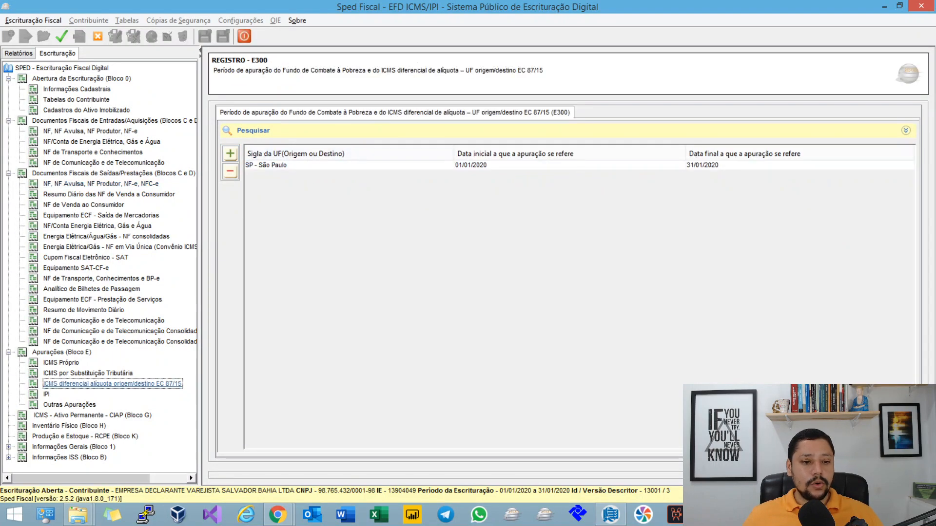
{"action": "left_click", "coordinate": [348, 165]}
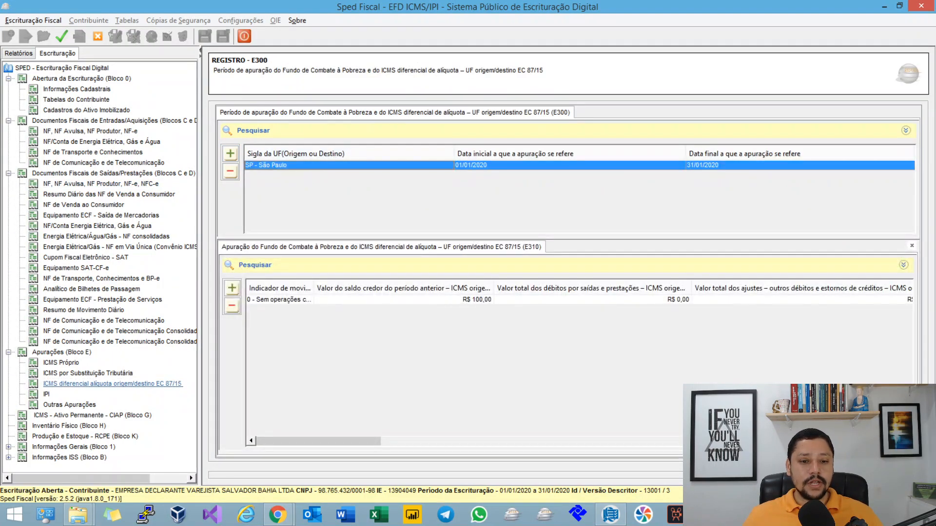
{"action": "double_click", "coordinate": [348, 165]}
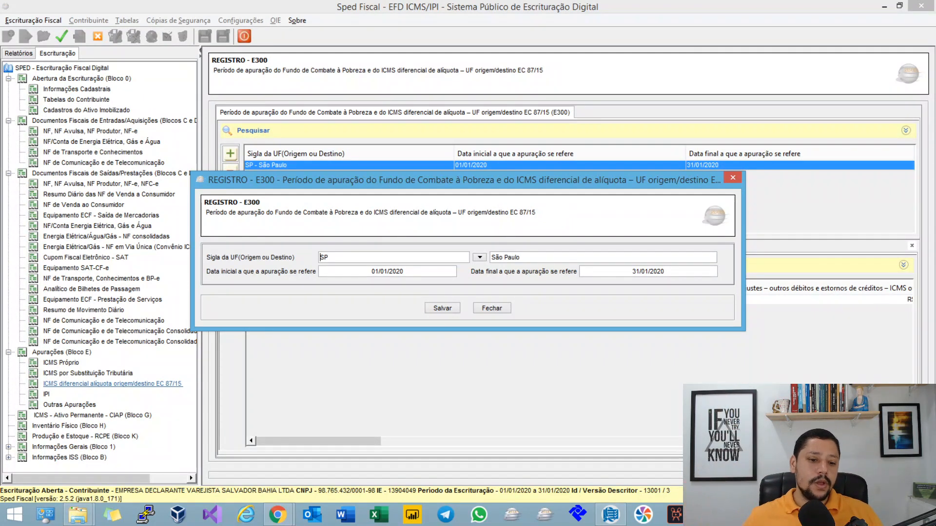
{"action": "left_click_drag", "start_coordinate": [320, 259], "coordinate": [372, 255]}
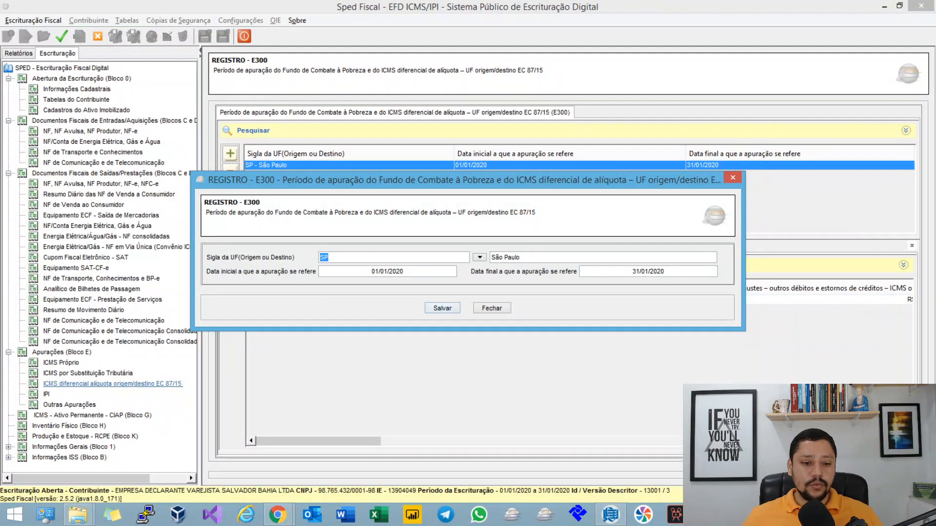
{"action": "left_click", "coordinate": [442, 308]}
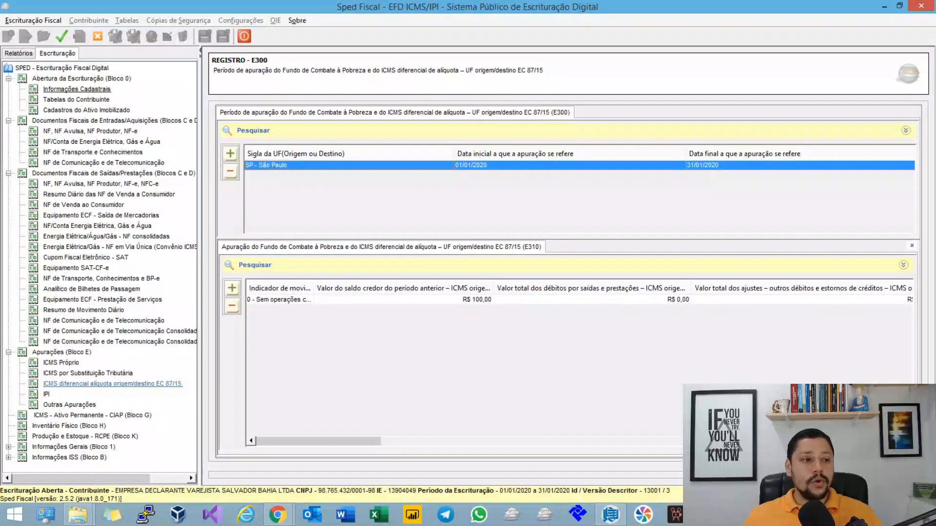
Step: Check the declarant's UF in record 0000 of Informações Cadastrais, close it, and reselect the SP E300 period for comparison
{"action": "left_click", "coordinate": [77, 89]}
{"action": "double_click", "coordinate": [427, 165]}
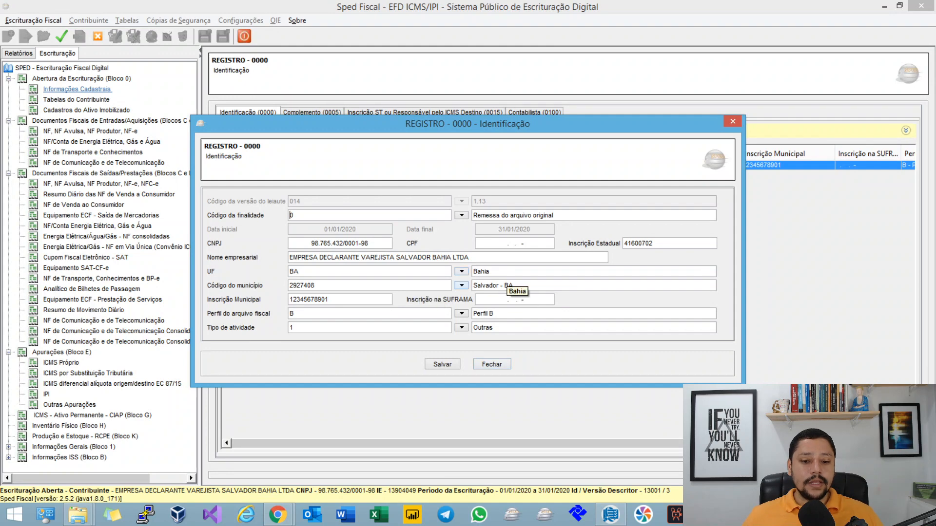
{"action": "left_click", "coordinate": [442, 365]}
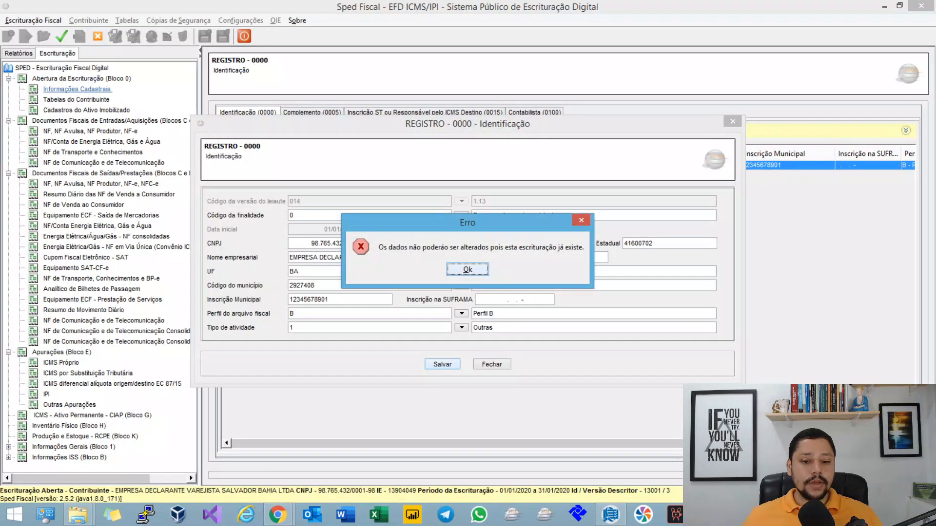
{"action": "key", "text": "Return"}
{"action": "left_click", "coordinate": [492, 365]}
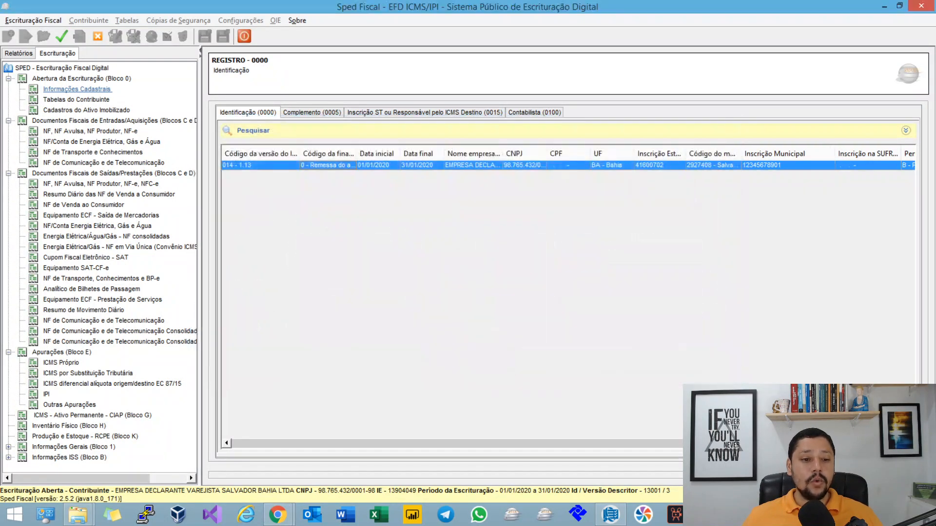
{"action": "left_click", "coordinate": [113, 384]}
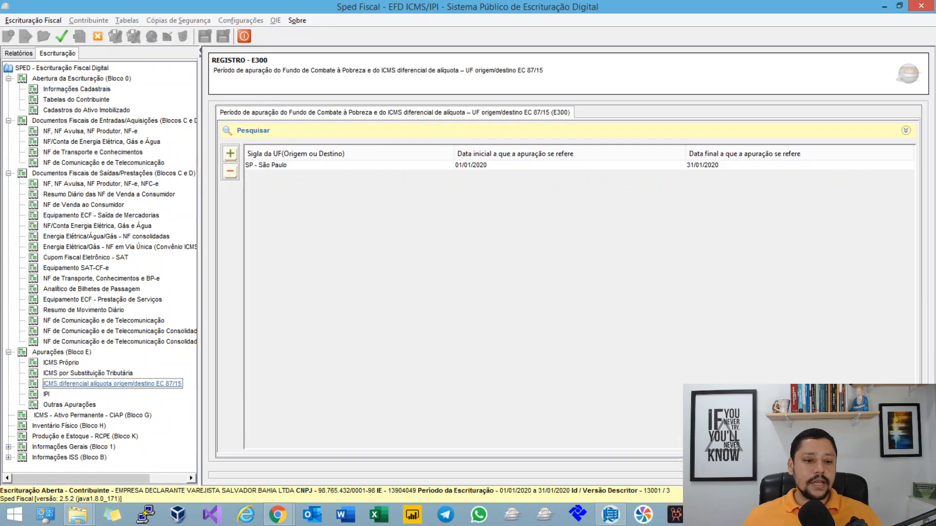
{"action": "left_click", "coordinate": [292, 165]}
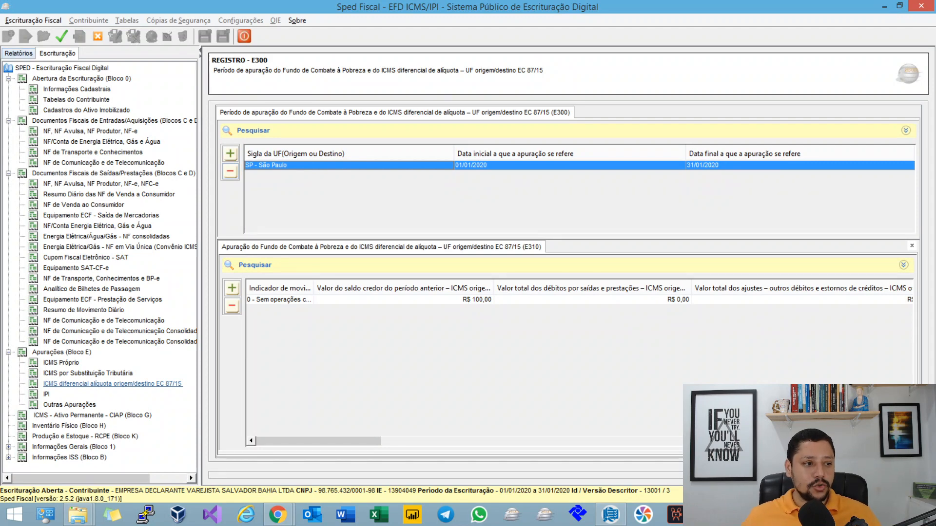
Step: Return to the outgoing Nota Fiscal Eletrônica records, open the C100 invoice to review its fields and save it
{"action": "left_click", "coordinate": [101, 184]}
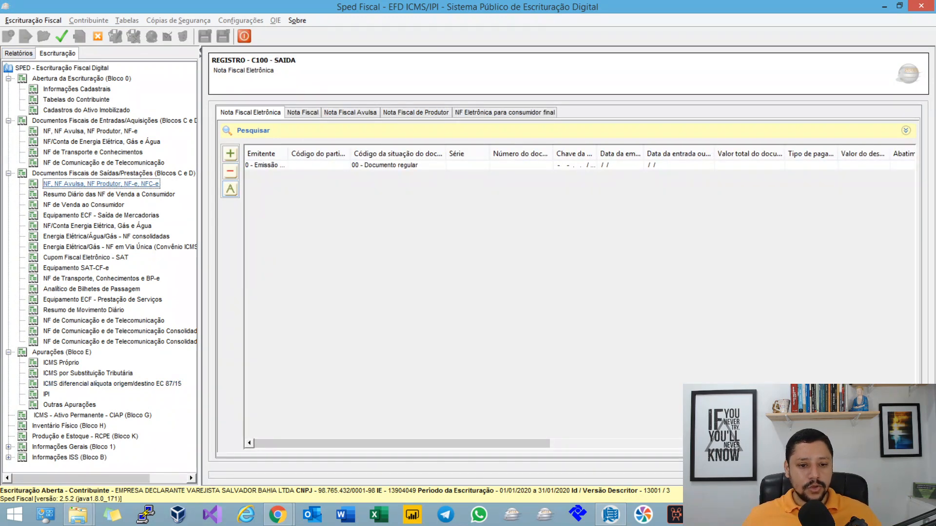
{"action": "left_click", "coordinate": [293, 165]}
{"action": "left_click", "coordinate": [230, 189]}
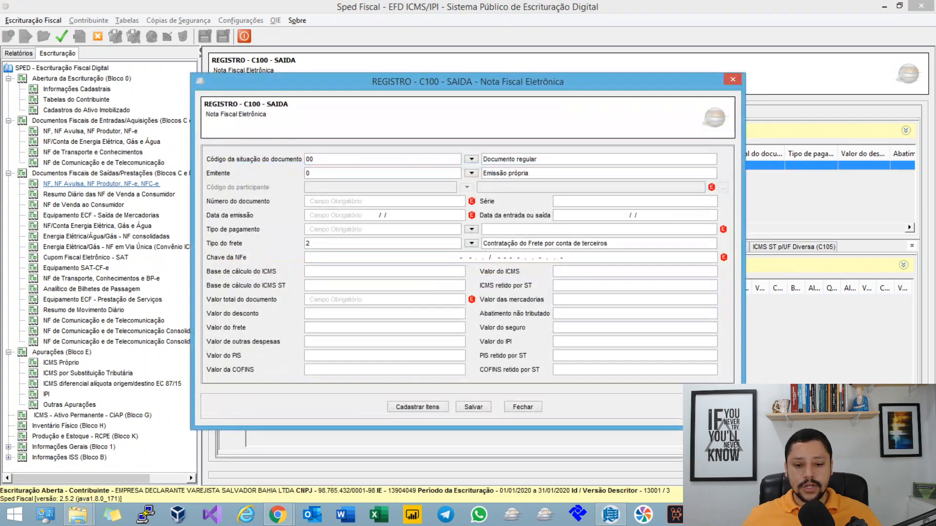
{"action": "left_click", "coordinate": [473, 407]}
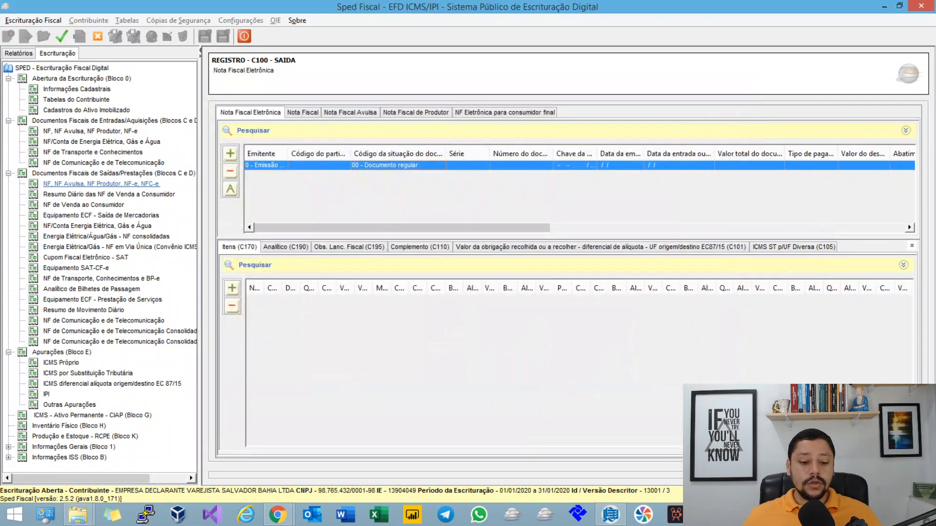
Step: Switch to the MindMeister mind map, expand the C101 VL_ICMS_UF_REM topic and select its COD_SIT exception note
{"action": "mouse_move", "coordinate": [276, 515]}
{"action": "left_click", "coordinate": [343, 453]}
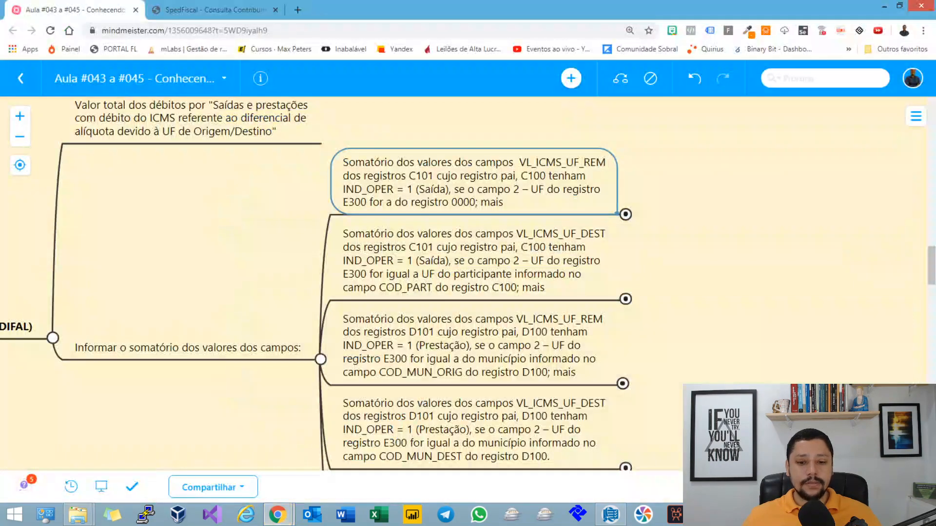
{"action": "key", "text": "space"}
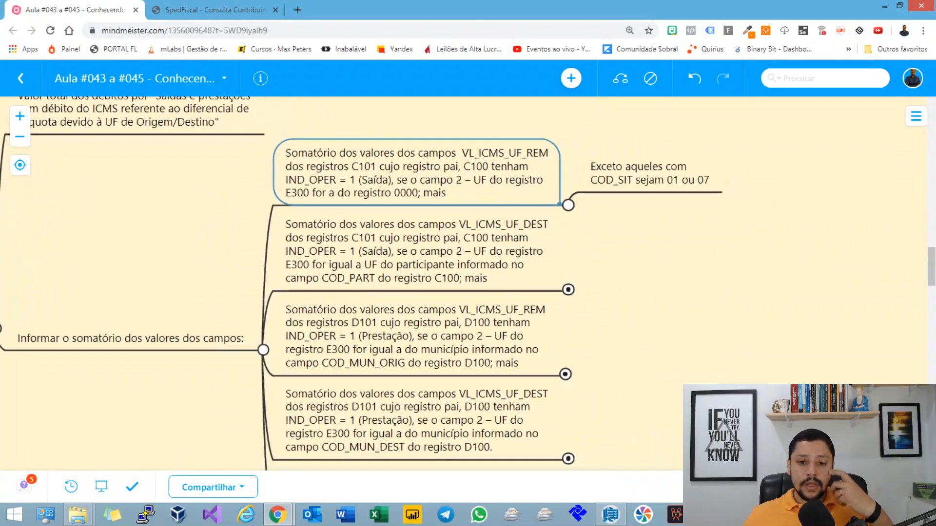
{"action": "key", "text": "Right"}
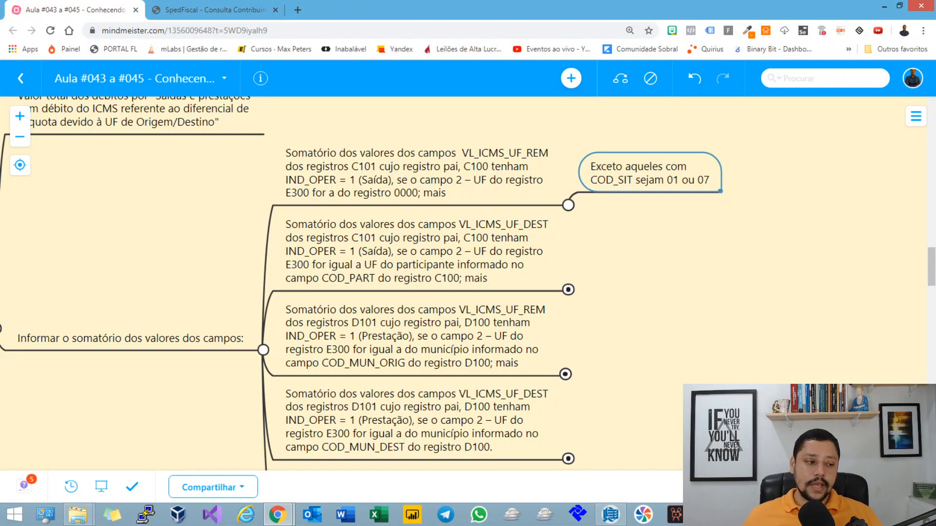
Step: Switch to Sped Fiscal, reopen the C100 invoice and examine the valid codes for Código da situação do documento
{"action": "key", "text": "alt+Tab"}
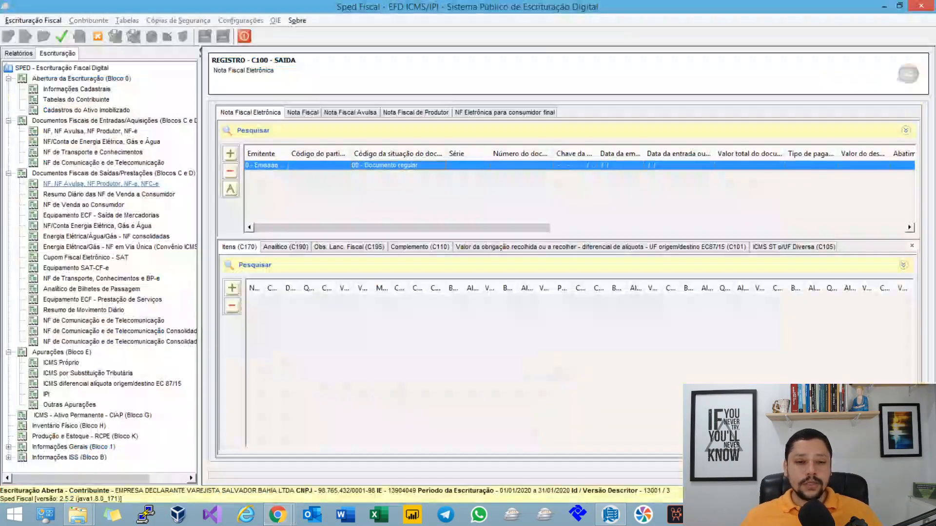
{"action": "double_click", "coordinate": [417, 164]}
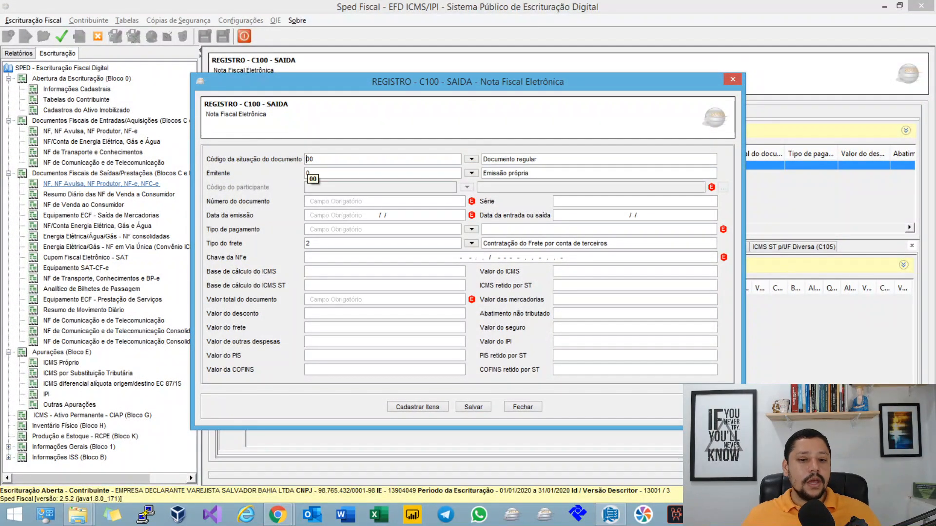
{"action": "left_click", "coordinate": [472, 160]}
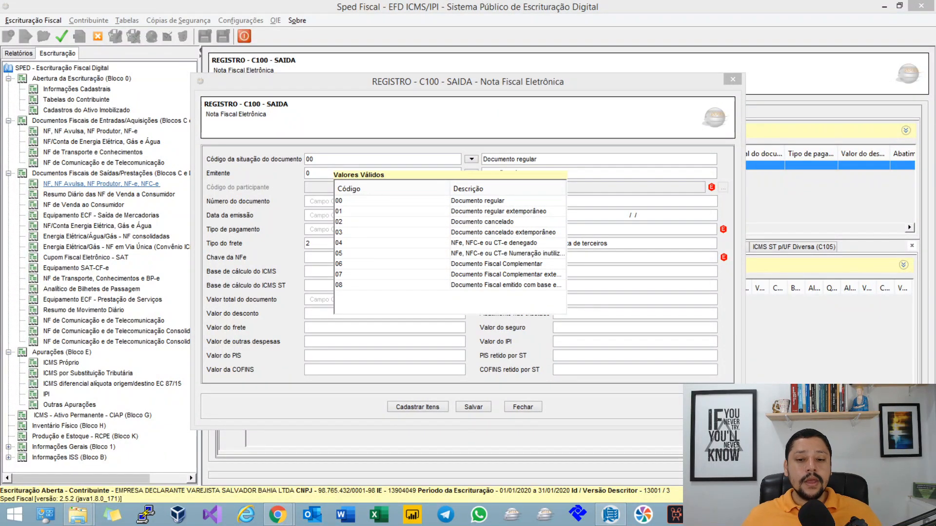
{"action": "left_click", "coordinate": [637, 163]}
Step: Switch back to the MindMeister mind map and highlight the field name VL_ICMS_UF_REM in the first C101 topic
{"action": "key", "text": "alt+Tab"}
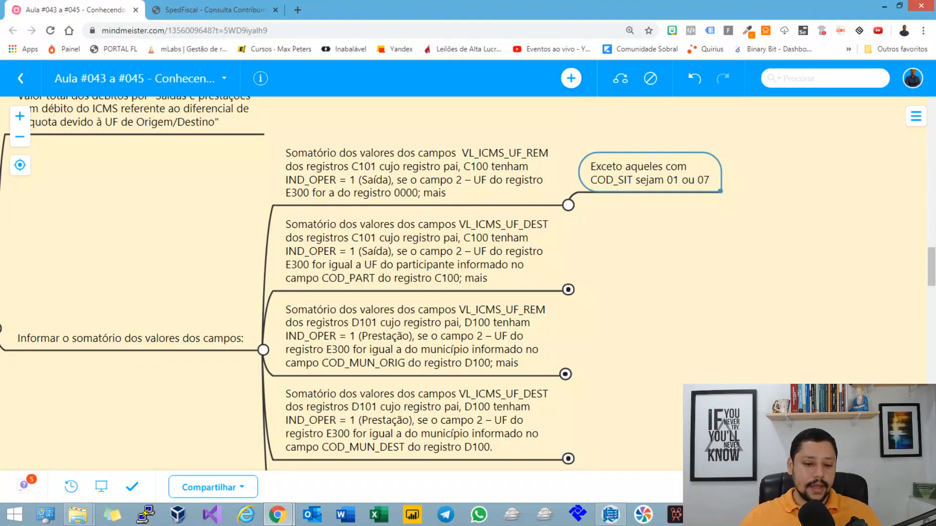
{"action": "left_click_drag", "start_coordinate": [648, 292], "coordinate": [614, 296]}
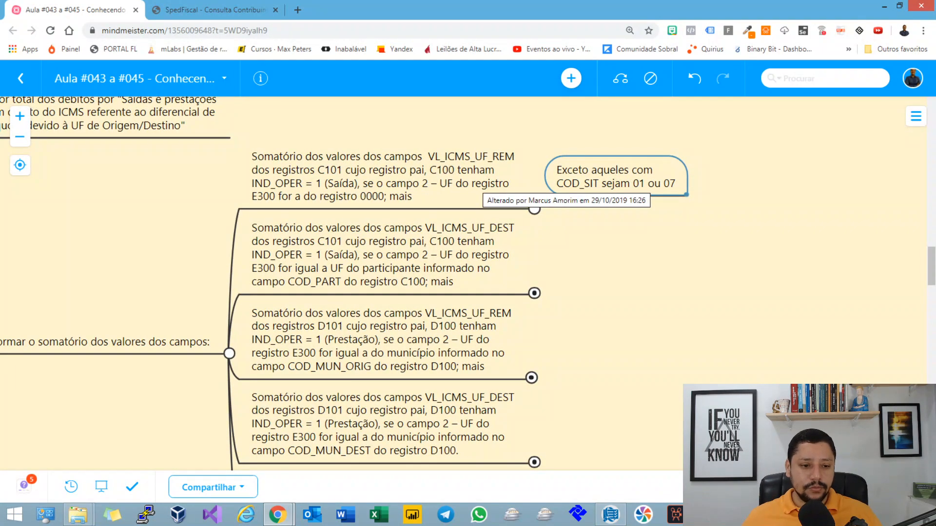
{"action": "double_click", "coordinate": [471, 161]}
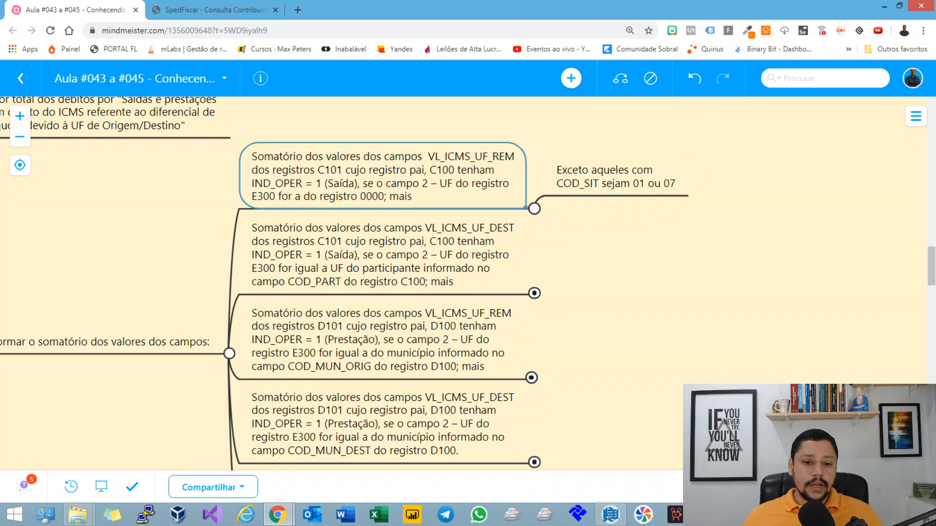
{"action": "double_click", "coordinate": [471, 157]}
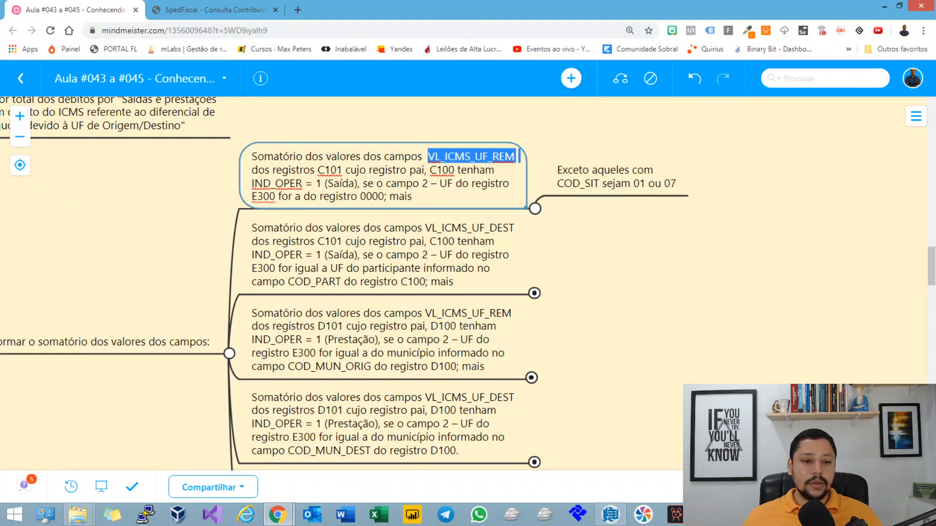
Step: Switch to Sped Fiscal, open the C101 record, select its UF do remetente ICMS value and compare it with the mind map's rule
{"action": "key", "text": "alt+Tab"}
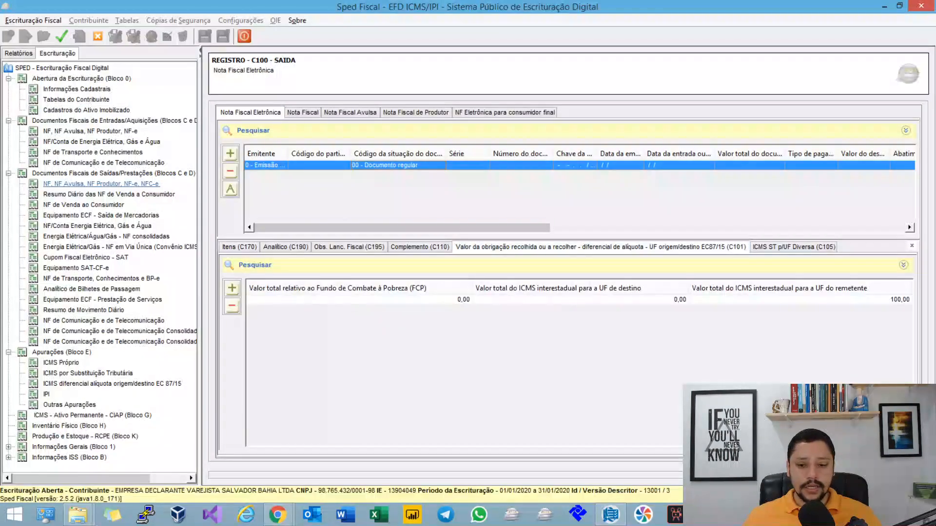
{"action": "double_click", "coordinate": [579, 300]}
{"action": "left_click", "coordinate": [579, 279]}
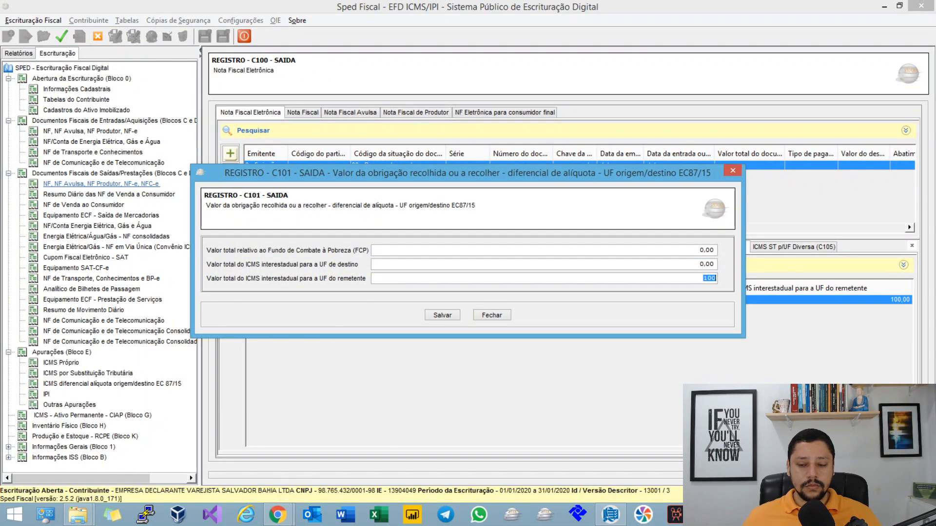
{"action": "key", "text": "alt+Tab"}
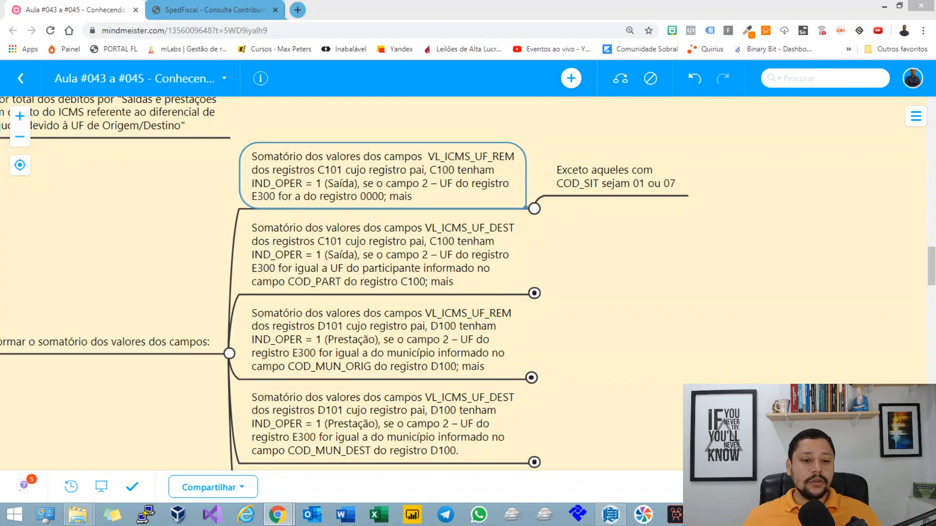
{"action": "key", "text": "alt+Tab"}
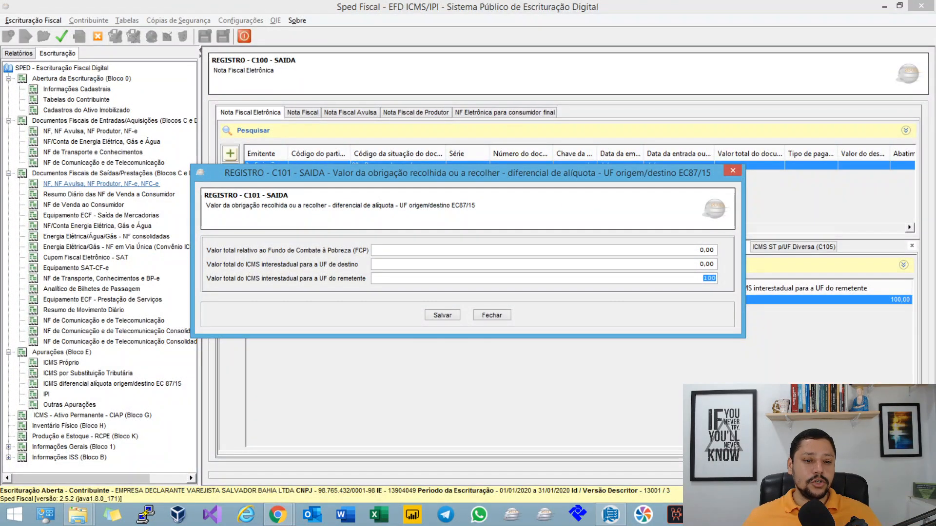
{"action": "key", "text": "alt+Tab"}
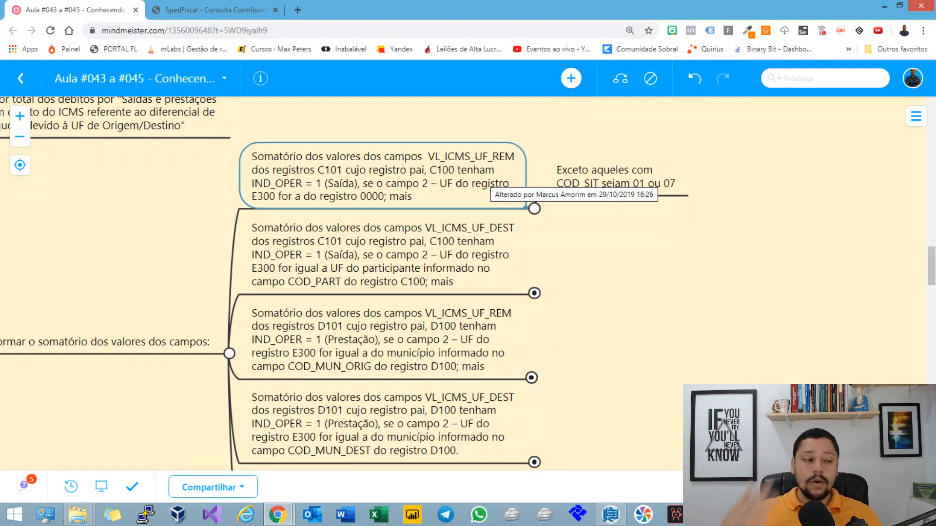
{"action": "key", "text": "alt+Tab"}
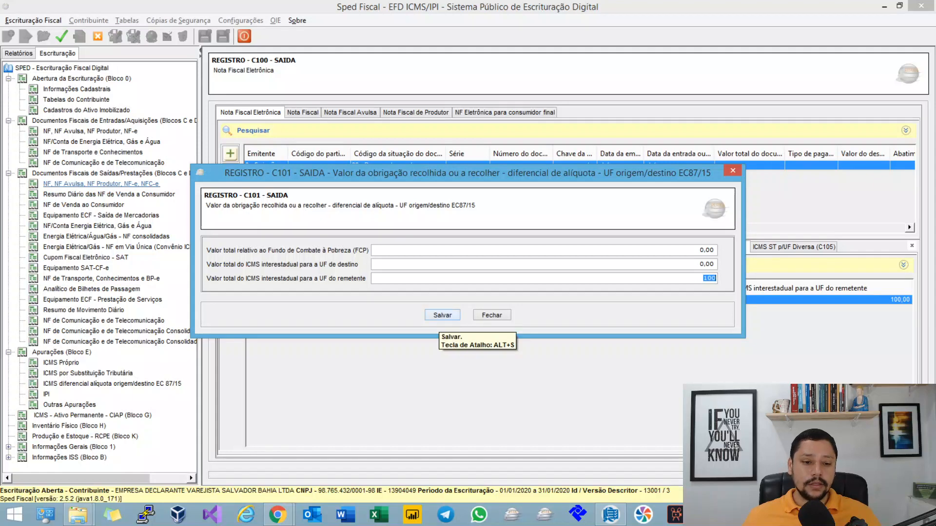
Step: Save the C101 record, then have the assessment records regenerated while viewing the São Paulo E300 period for ICMS diferencial de alíquota
{"action": "left_click", "coordinate": [441, 314]}
{"action": "left_click", "coordinate": [113, 384]}
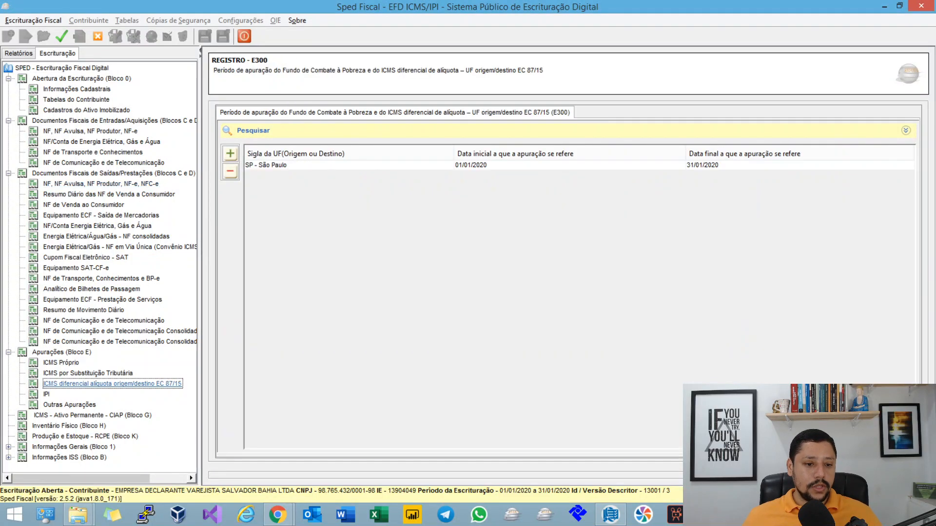
{"action": "left_click", "coordinate": [292, 165]}
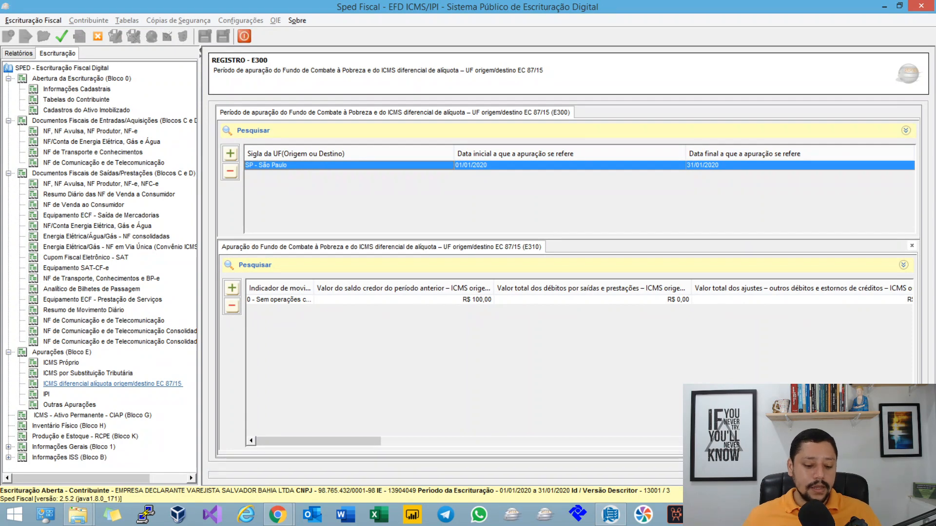
{"action": "key", "text": "Return"}
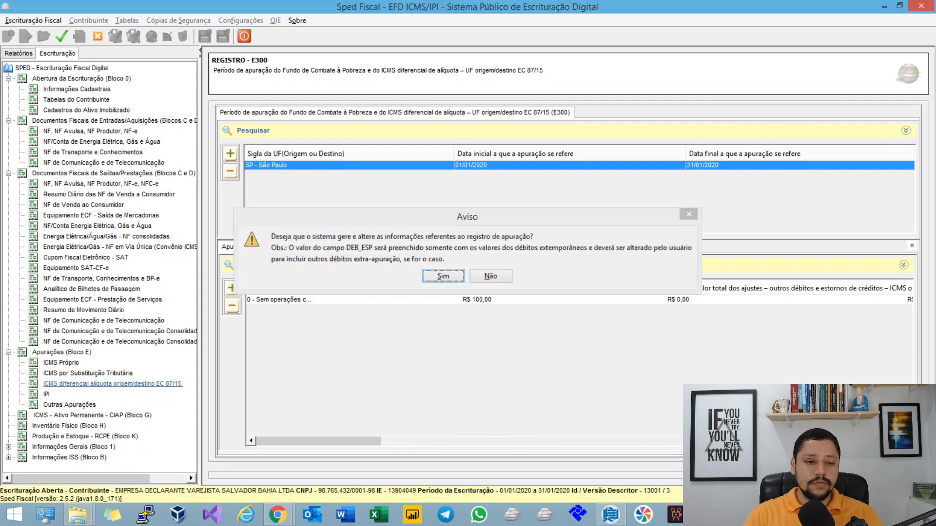
{"action": "key", "text": "Return"}
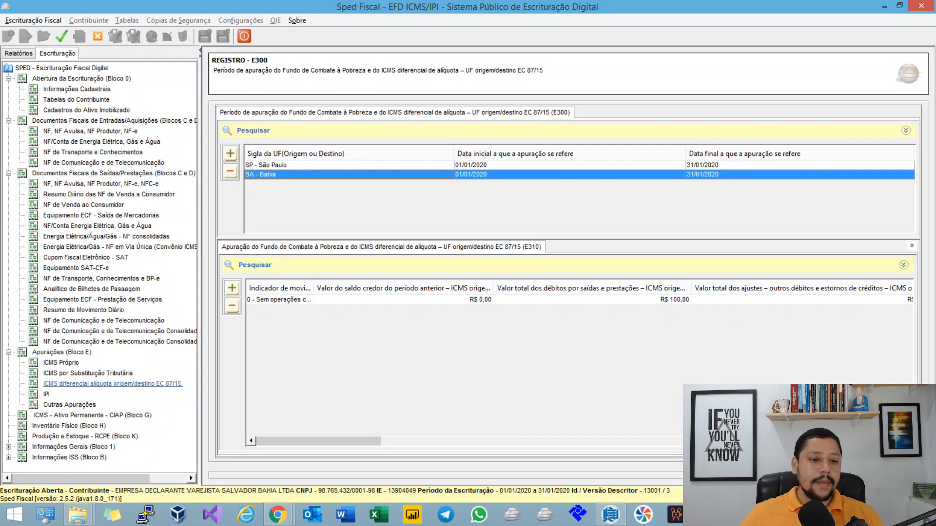
Step: Open Bahia's E310 record, examine Valor total dos débitos por saídas e prestações, and return to the mind map's COD_SIT exception
{"action": "double_click", "coordinate": [278, 300]}
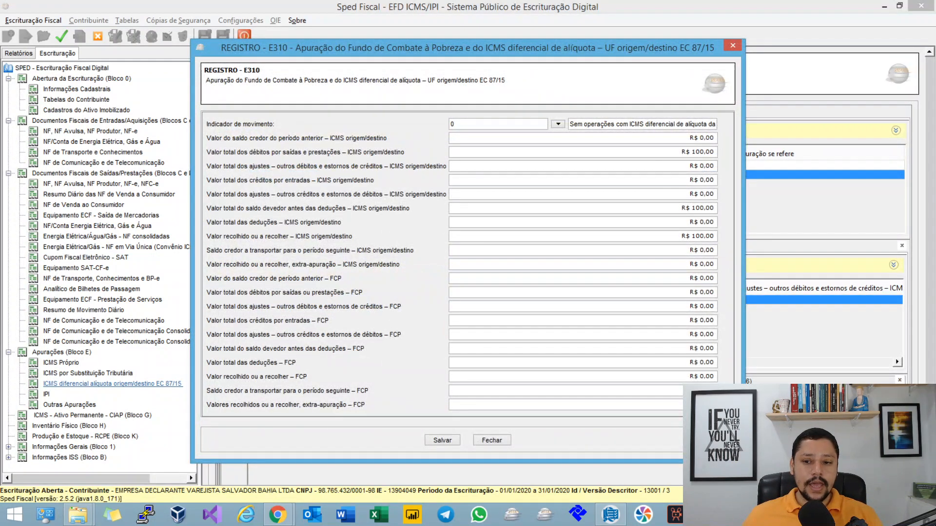
{"action": "left_click", "coordinate": [702, 152]}
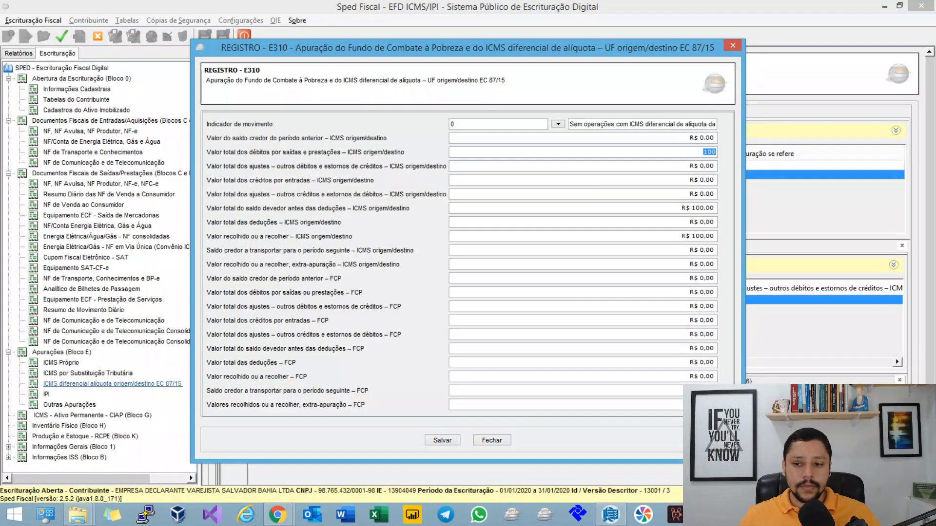
{"action": "left_click", "coordinate": [492, 441]}
{"action": "key", "text": "alt+Tab"}
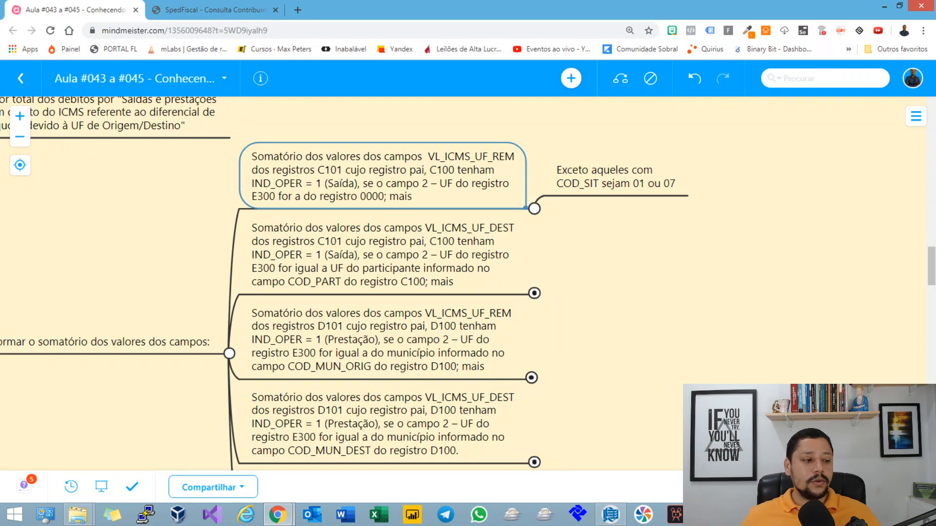
Step: Switch to Sped Fiscal and add an outgoing C100 electronic invoice with situation code 01 - Documento regular extemporâneo
{"action": "key", "text": "alt+Tab"}
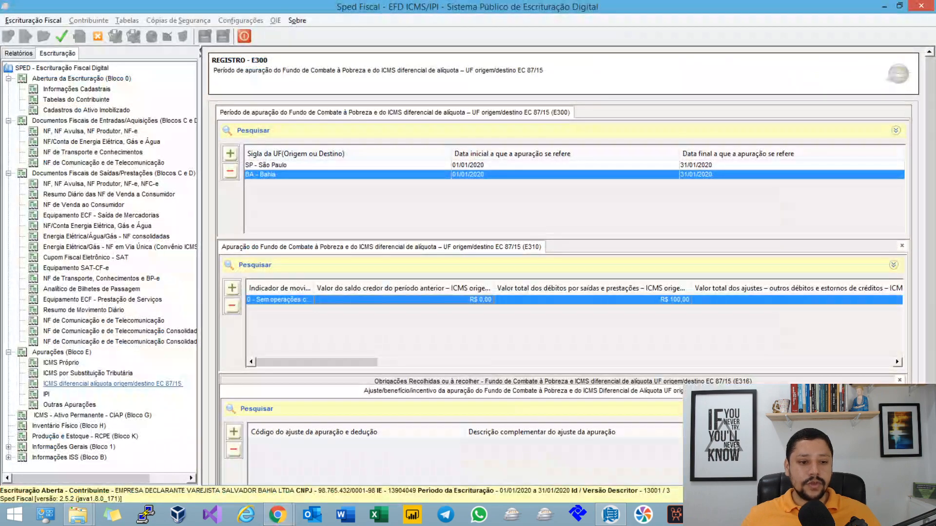
{"action": "left_click", "coordinate": [100, 184]}
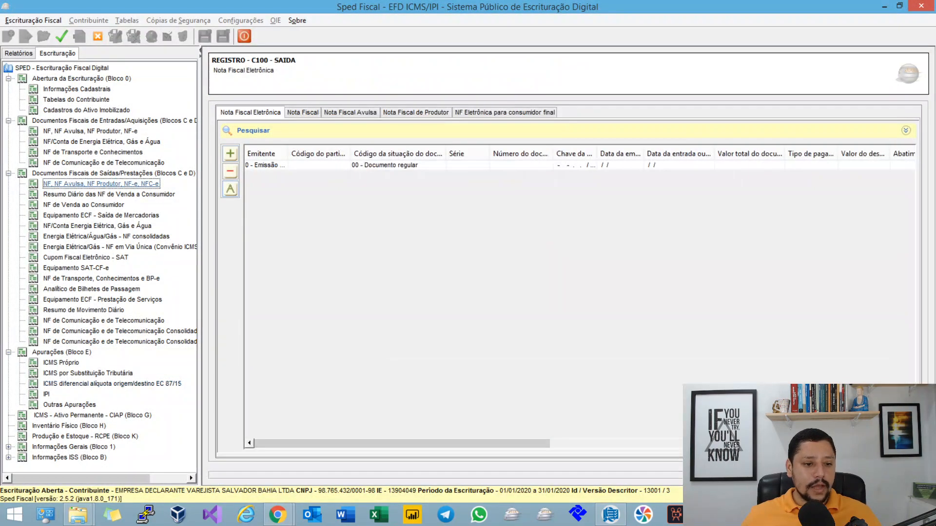
{"action": "left_click", "coordinate": [230, 153]}
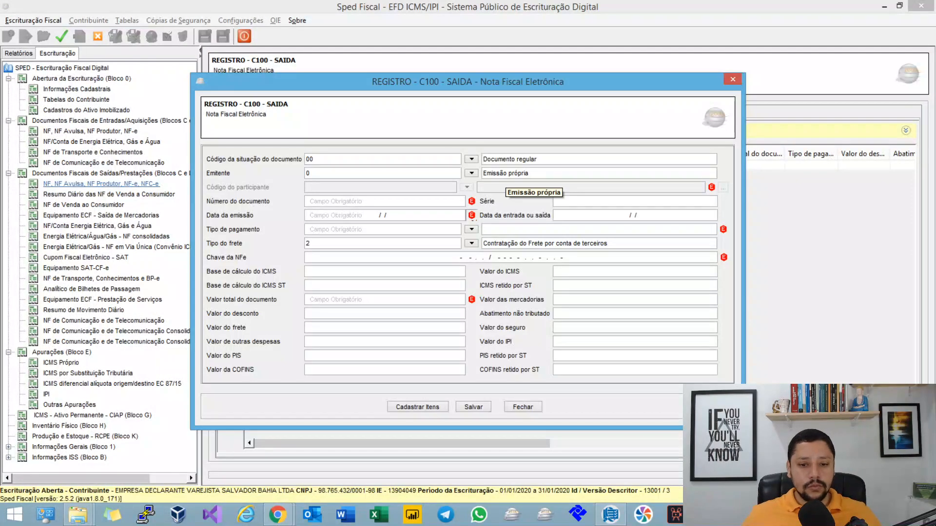
{"action": "left_click", "coordinate": [472, 159]}
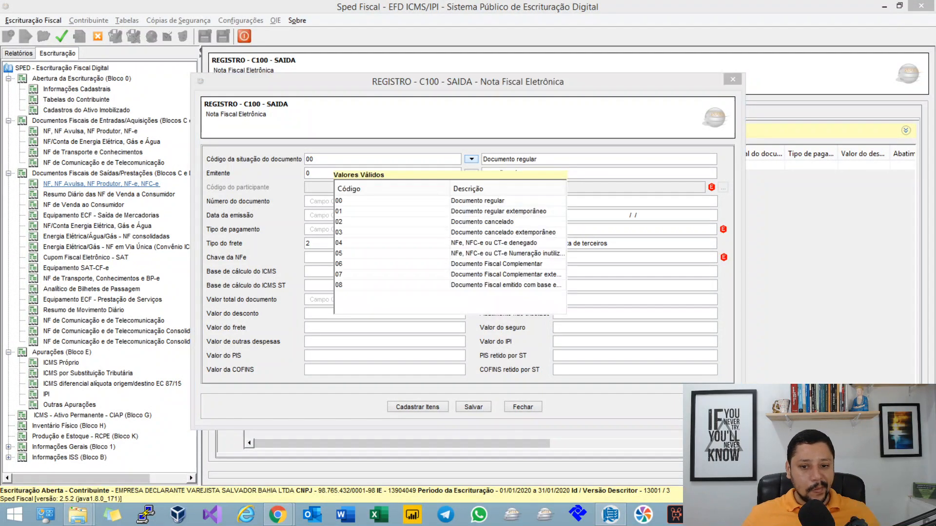
{"action": "left_click", "coordinate": [501, 213]}
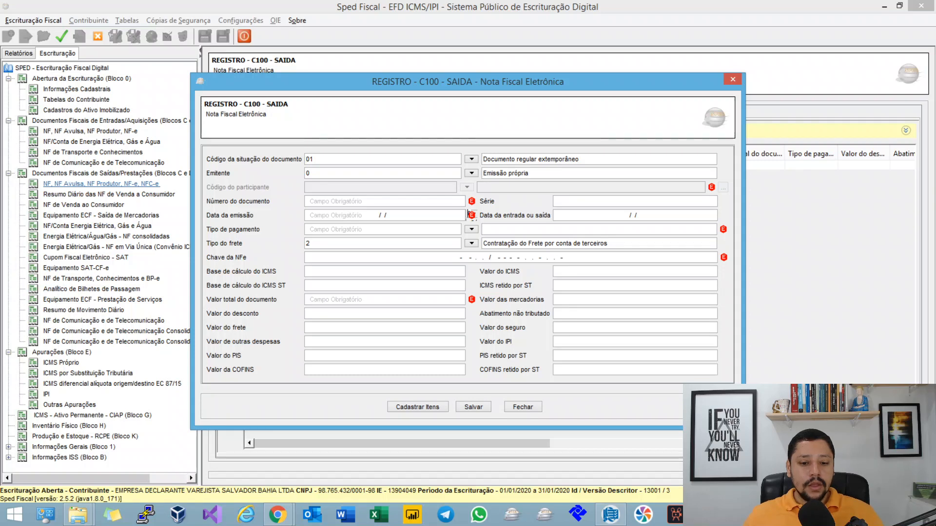
{"action": "left_click", "coordinate": [473, 407]}
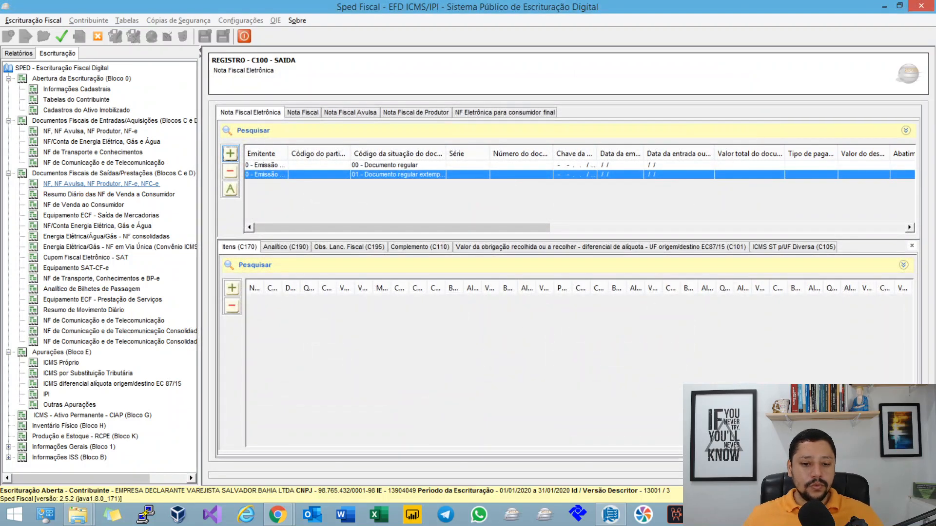
Step: Add a C101 record to the code 01 invoice with 200,00 for the UF do remetente and 0,00 for FCP and UF de destino
{"action": "left_click", "coordinate": [600, 247]}
{"action": "left_click", "coordinate": [231, 288]}
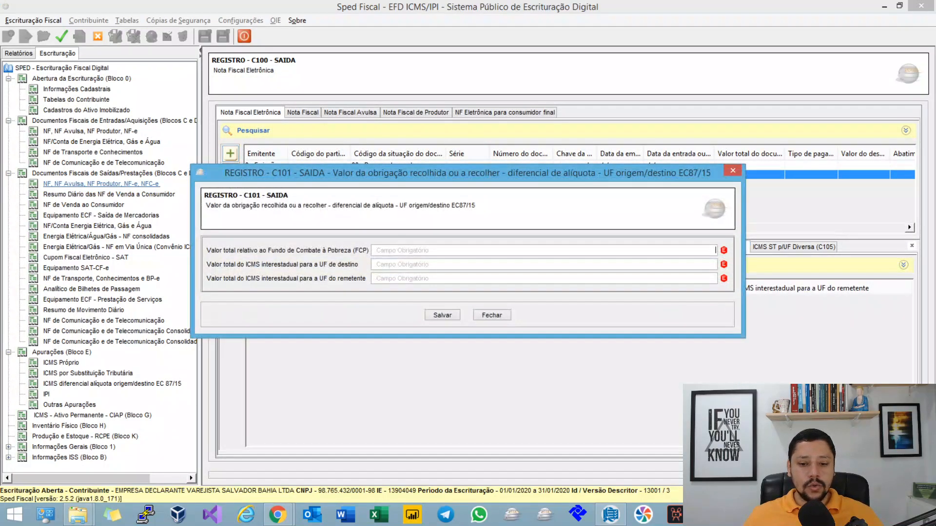
{"action": "left_click", "coordinate": [544, 278]}
{"action": "type", "text": "2000"}
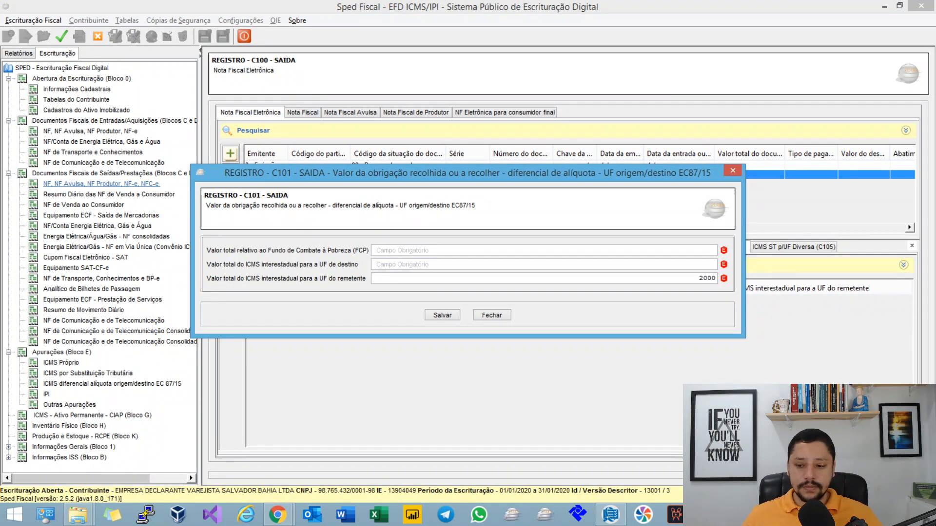
{"action": "key", "text": "Tab"}
{"action": "key", "text": "Return"}
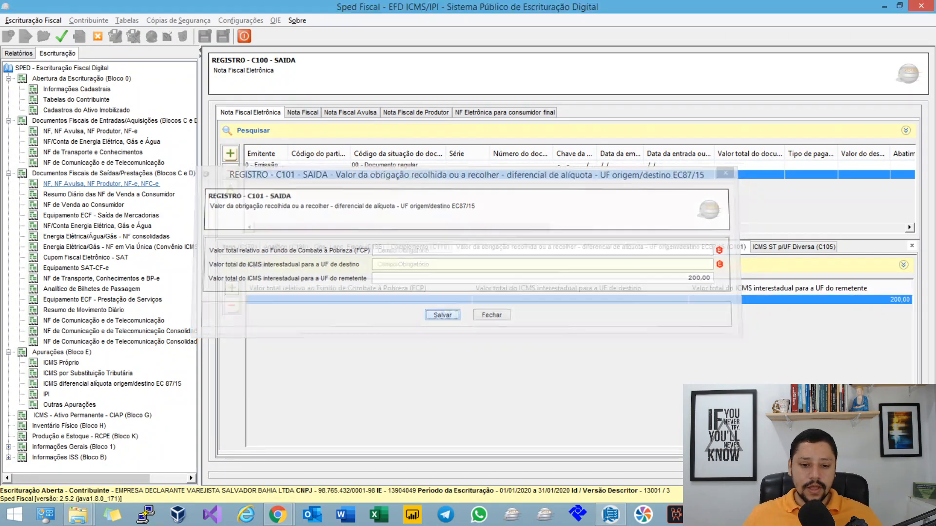
{"action": "double_click", "coordinate": [468, 299]}
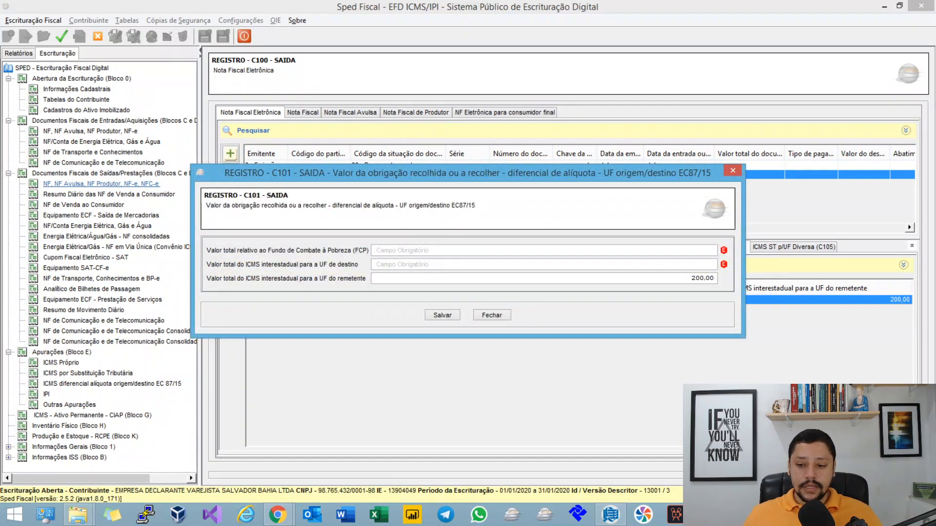
{"action": "key", "text": "Tab"}
{"action": "key", "text": "Tab"}
{"action": "key", "text": "Tab"}
{"action": "key", "text": "Return"}
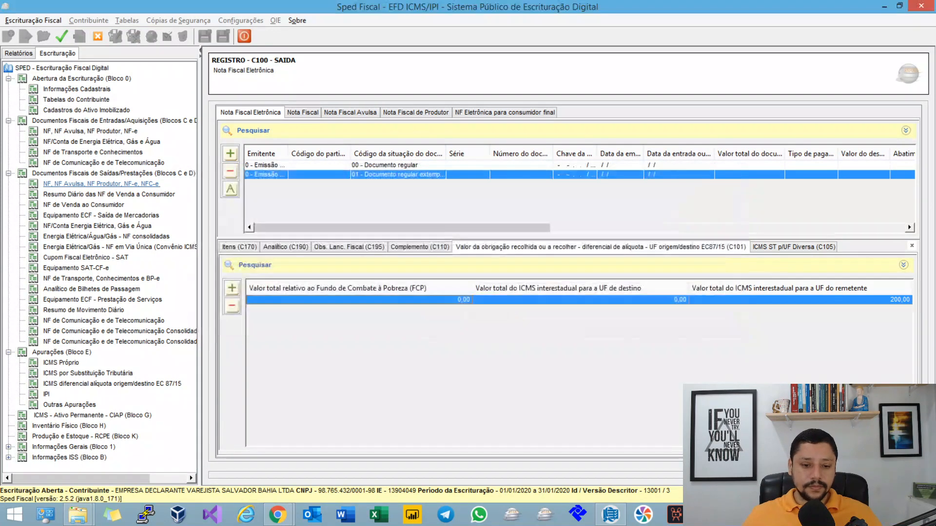
Step: Regenerate the assessment records to include the code 01 extemporaneous invoice
{"action": "left_click", "coordinate": [230, 189]}
{"action": "key", "text": "Return"}
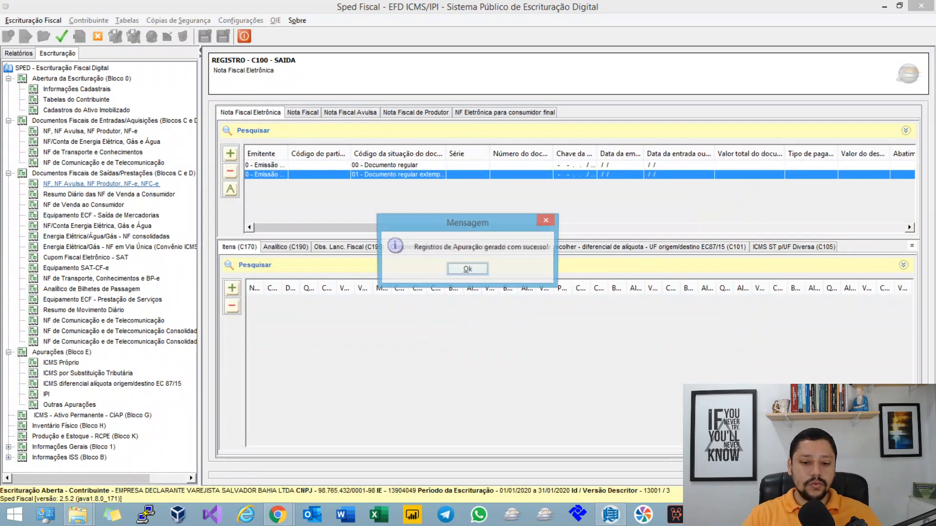
{"action": "key", "text": "Return"}
Step: Open Bahia's E310 record, compare its extra-apuração value with the total debits, saldo devedor and valor recolhido fields, and save it
{"action": "left_click", "coordinate": [112, 384]}
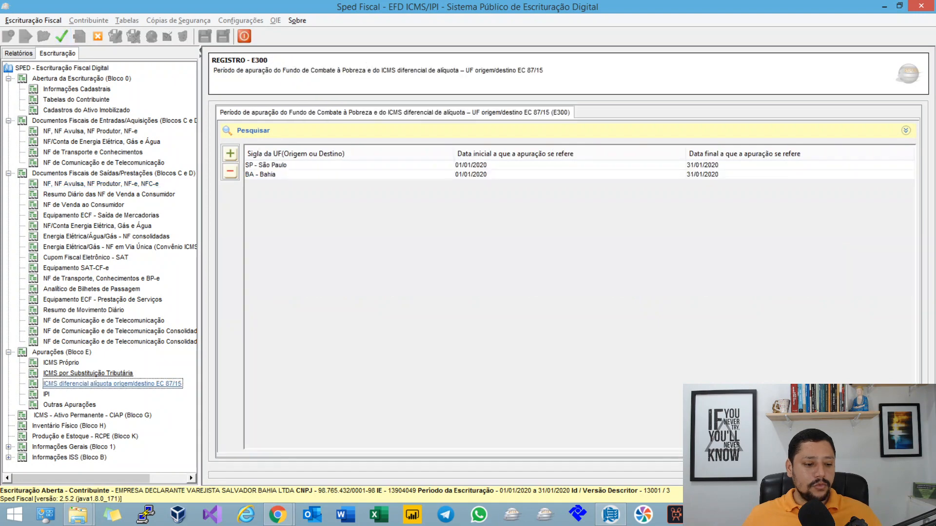
{"action": "left_click", "coordinate": [507, 174]}
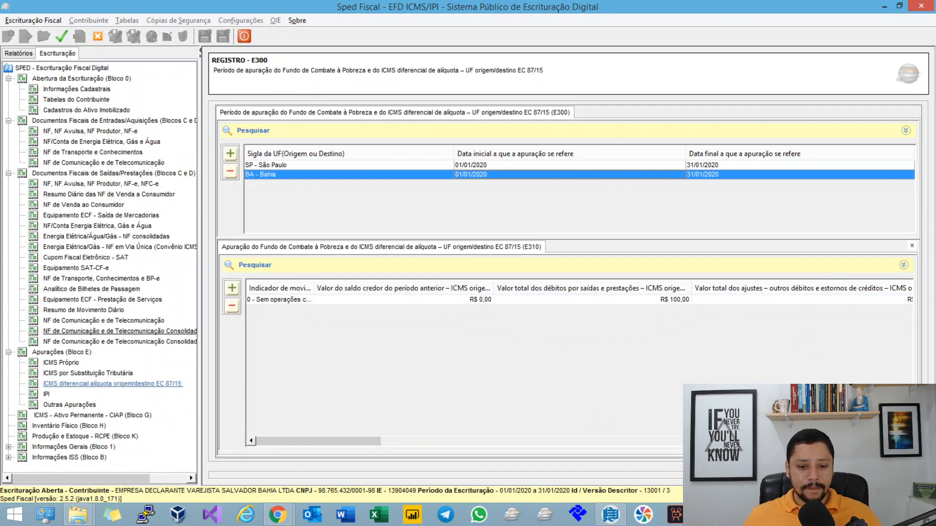
{"action": "double_click", "coordinate": [468, 299]}
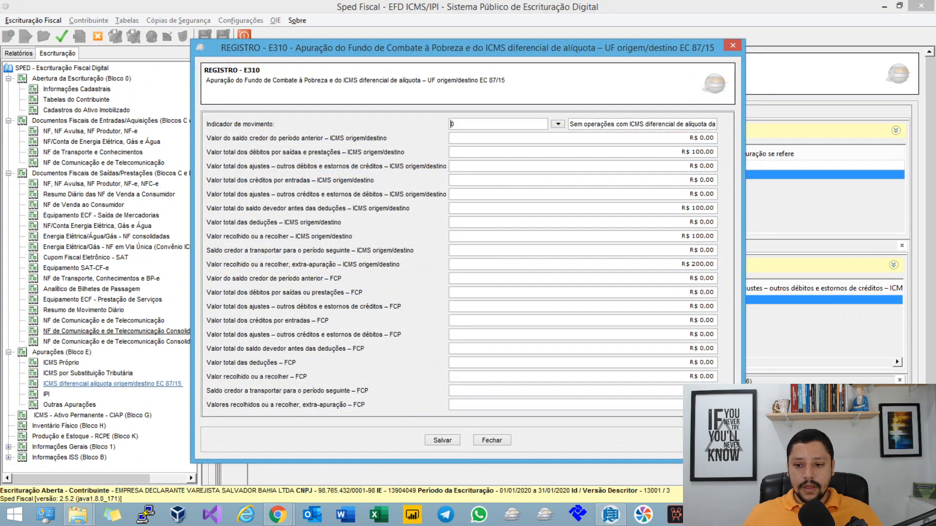
{"action": "double_click", "coordinate": [702, 264]}
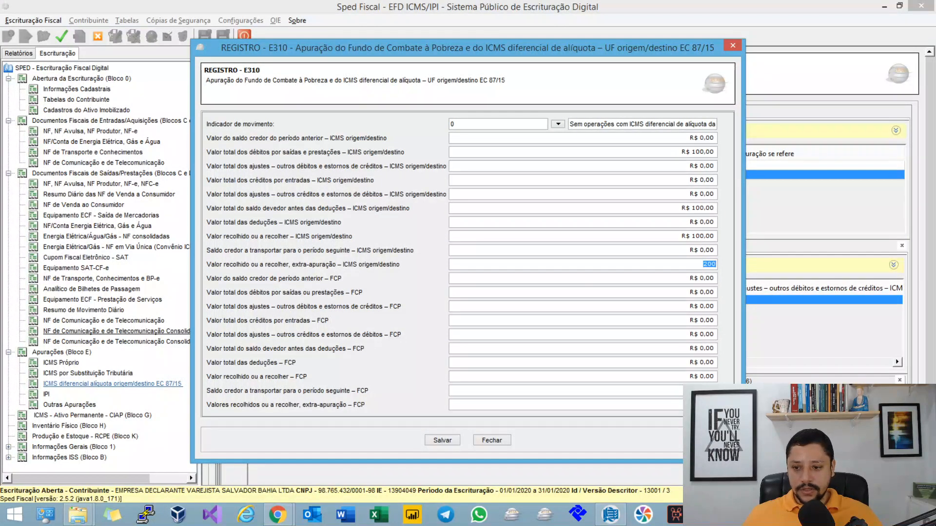
{"action": "left_click", "coordinate": [701, 152]}
{"action": "left_click", "coordinate": [680, 211]}
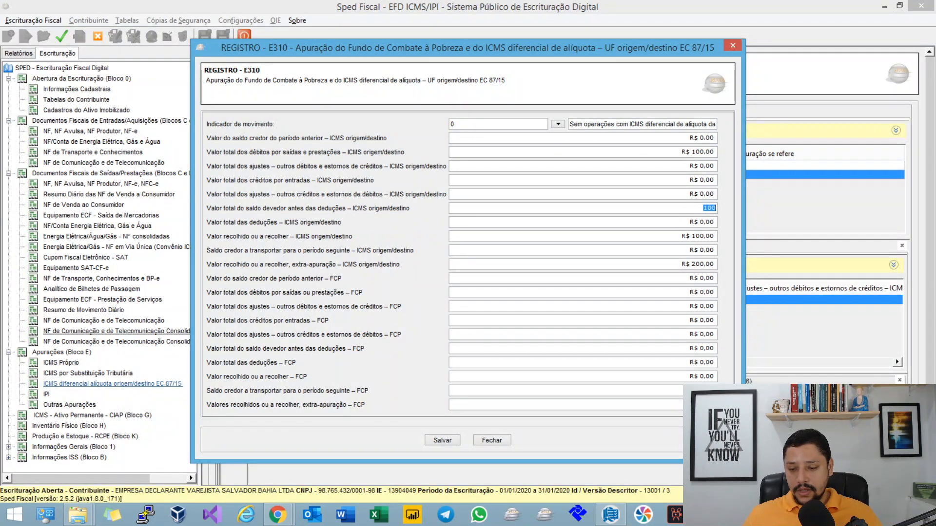
{"action": "left_click", "coordinate": [702, 152]}
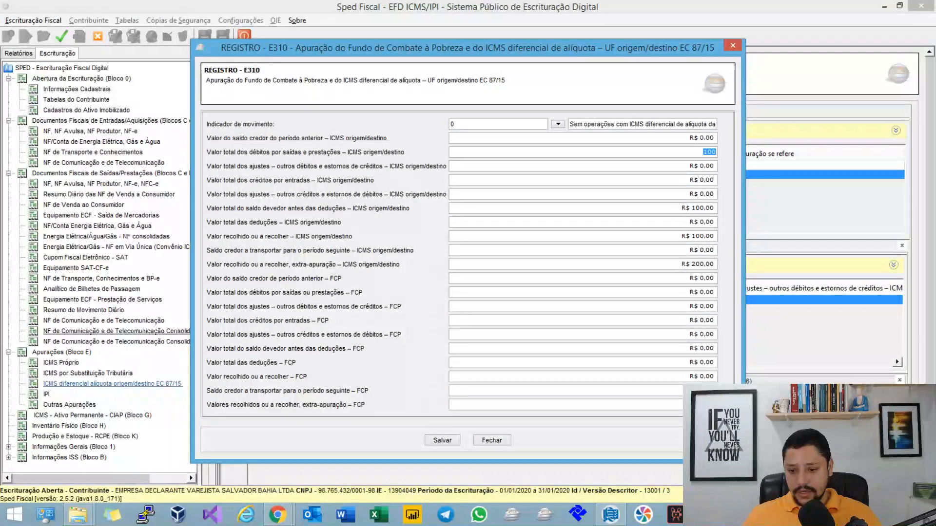
{"action": "left_click", "coordinate": [701, 208]}
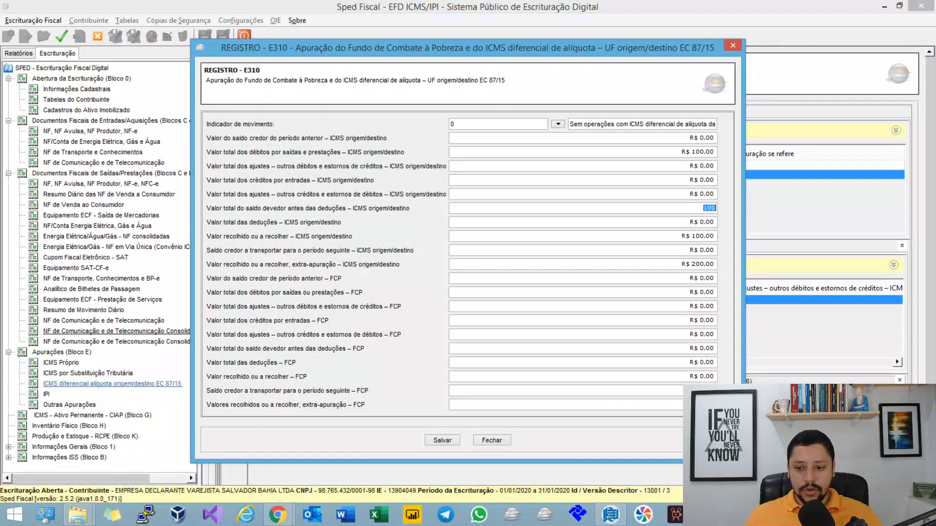
{"action": "left_click", "coordinate": [701, 236]}
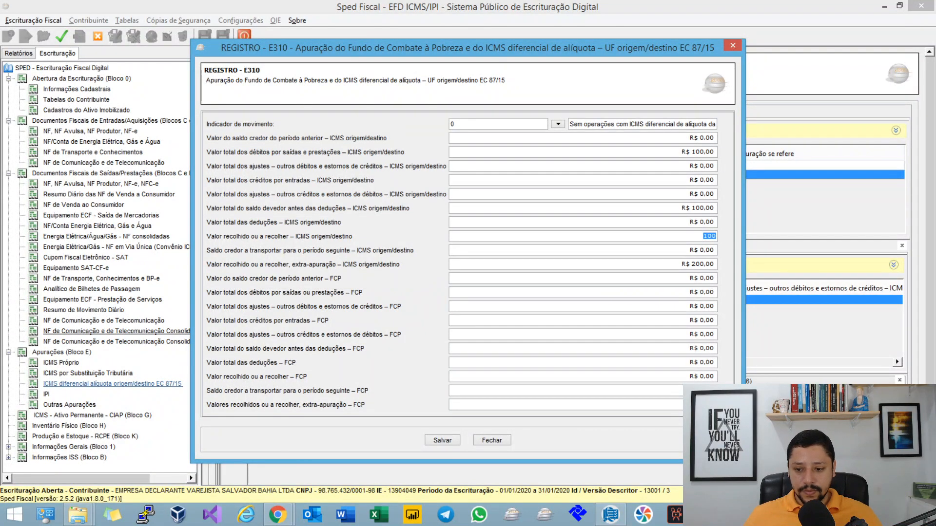
{"action": "left_click", "coordinate": [702, 264]}
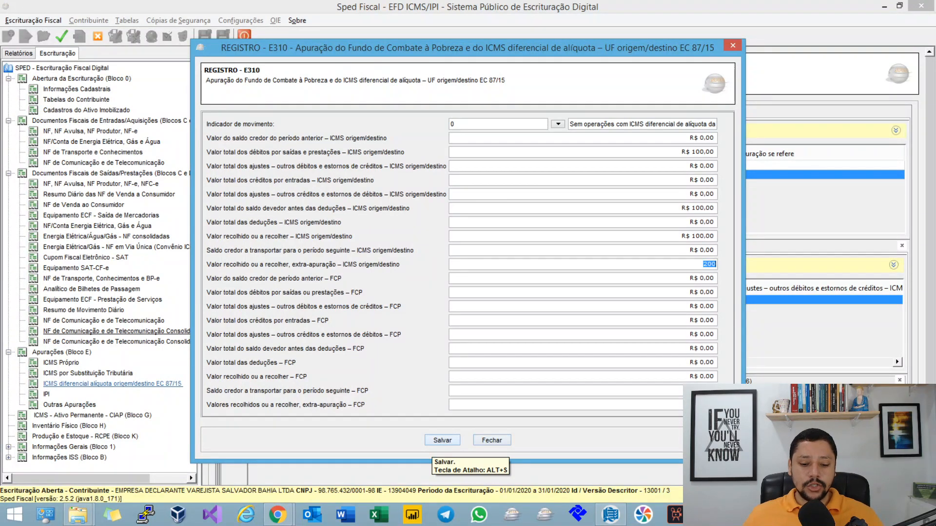
{"action": "left_click", "coordinate": [442, 440]}
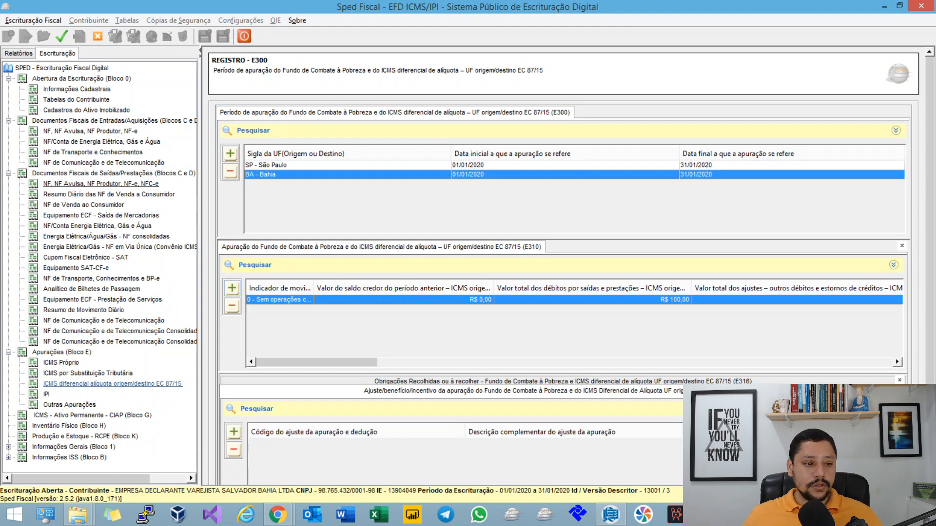
Step: Add an outgoing C100 electronic invoice with situation code 07 - Documento Fiscal Complementar extemporâneo
{"action": "left_click", "coordinate": [97, 184]}
{"action": "left_click", "coordinate": [230, 153]}
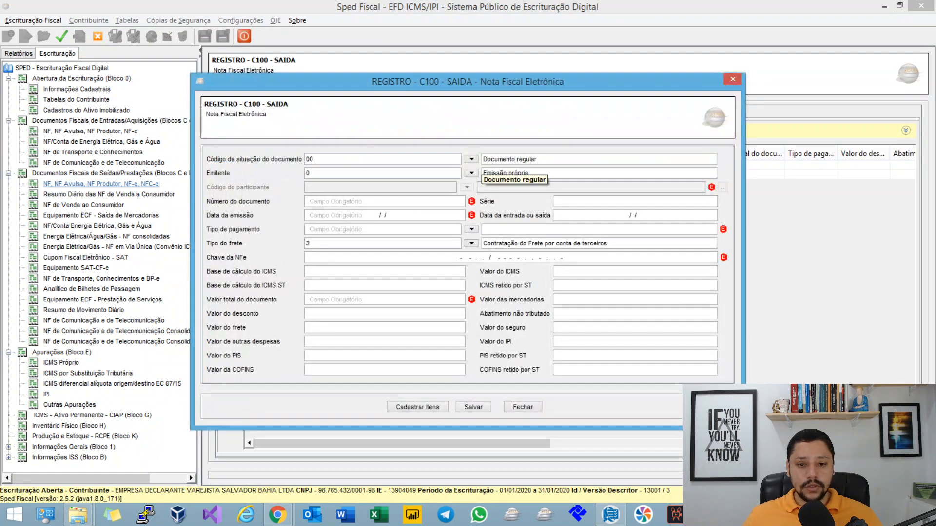
{"action": "left_click", "coordinate": [471, 160]}
{"action": "left_click", "coordinate": [488, 275]}
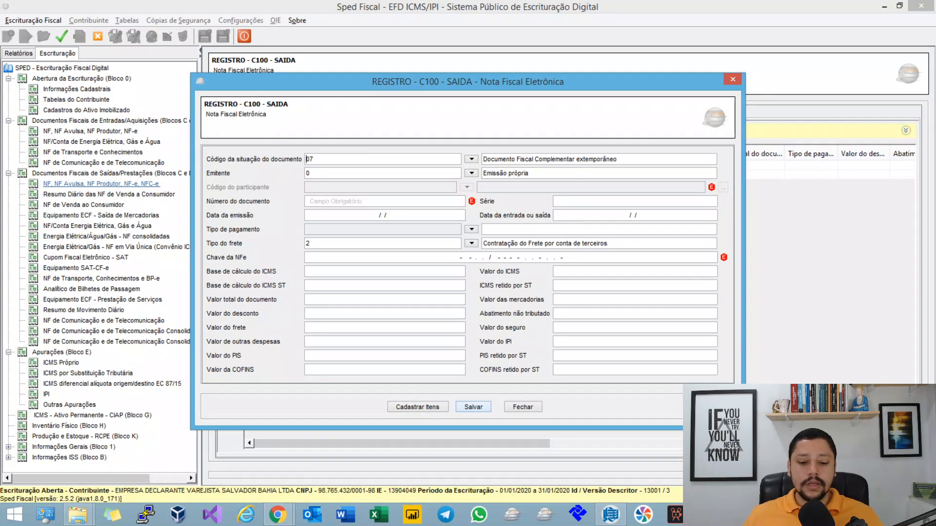
{"action": "left_click", "coordinate": [473, 407]}
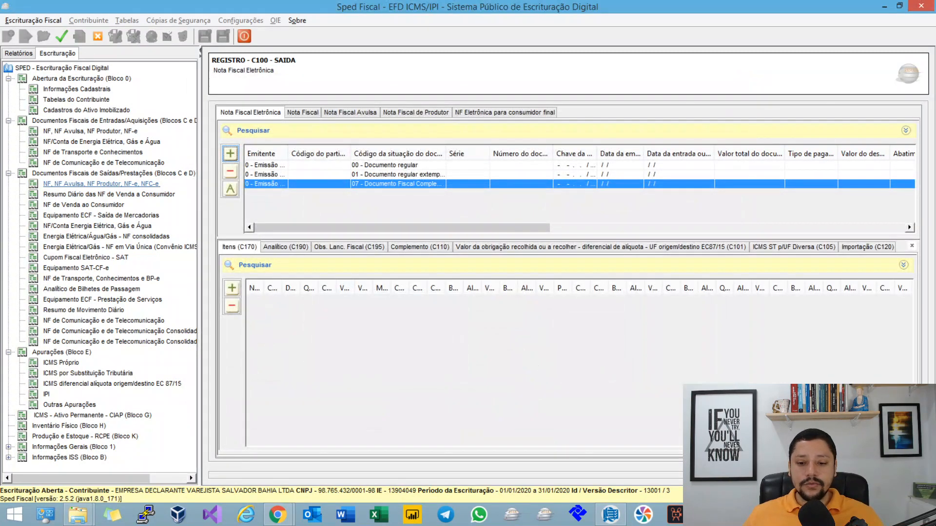
Step: Add a C101 record to the code 07 invoice with 300,00 for the UF do remetente and 0,00 for FCP and UF de destino
{"action": "left_click", "coordinate": [601, 247]}
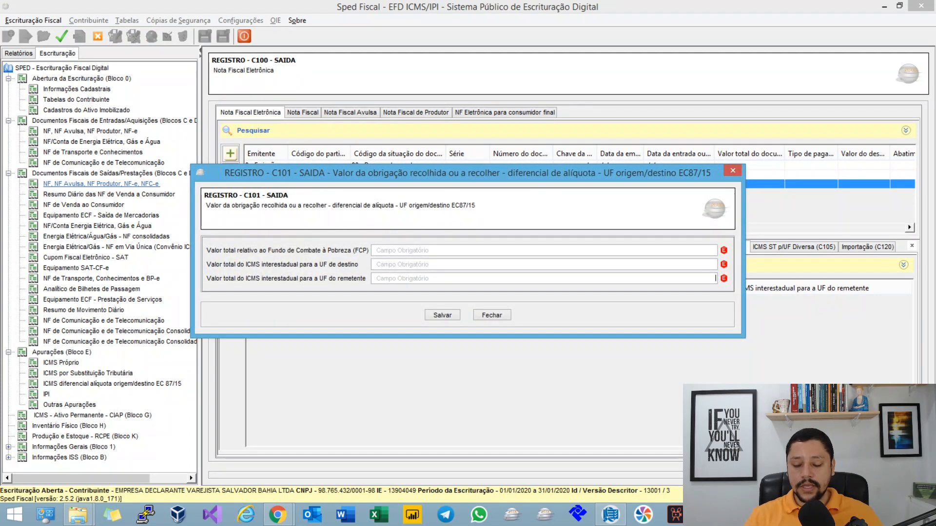
{"action": "type", "text": "300"}
{"action": "key", "text": "Tab"}
{"action": "type", "text": "0"}
{"action": "key", "text": "Tab"}
{"action": "type", "text": "0"}
{"action": "key", "text": "Tab"}
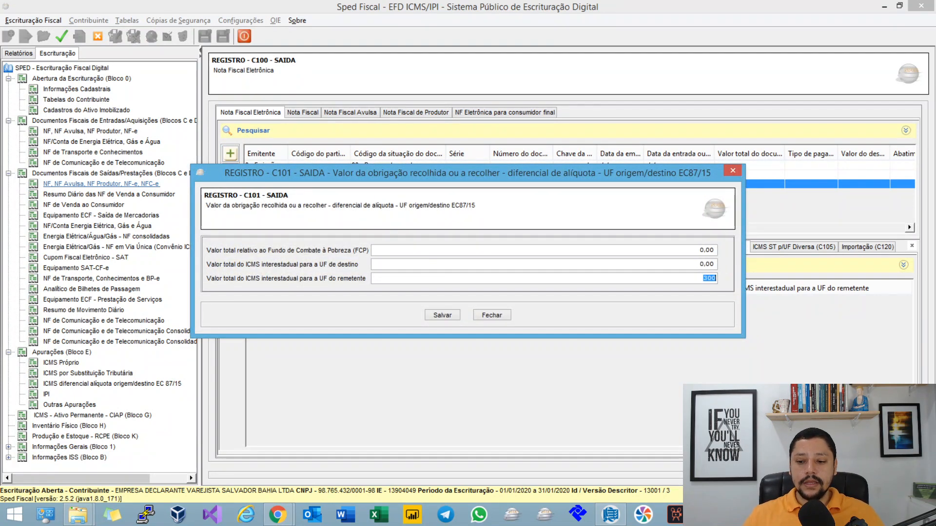
{"action": "key", "text": "Tab"}
{"action": "key", "text": "Return"}
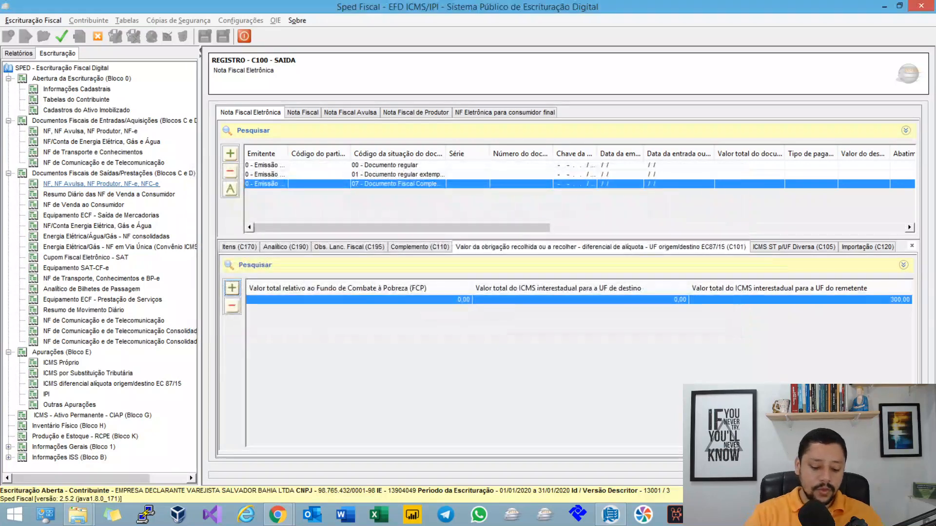
Step: Regenerate the assessment records to include the code 07 complementary extemporaneous invoice
{"action": "left_click", "coordinate": [62, 36]}
{"action": "key", "text": "Return"}
{"action": "key", "text": "Return"}
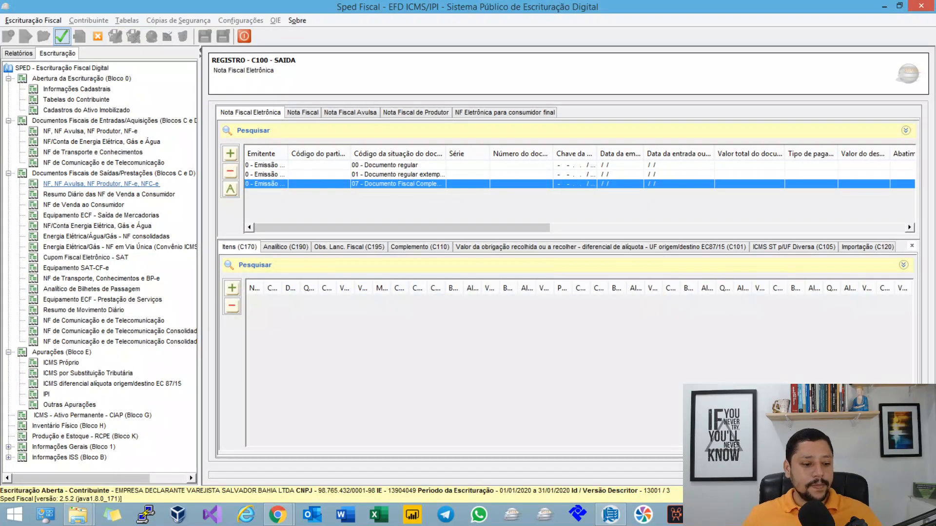
Step: Reopen Bahia's E310 record and examine Valor recolhido ou a recolher, extra-apuração – ICMS origem/destino
{"action": "left_click", "coordinate": [112, 384]}
{"action": "left_click", "coordinate": [273, 175]}
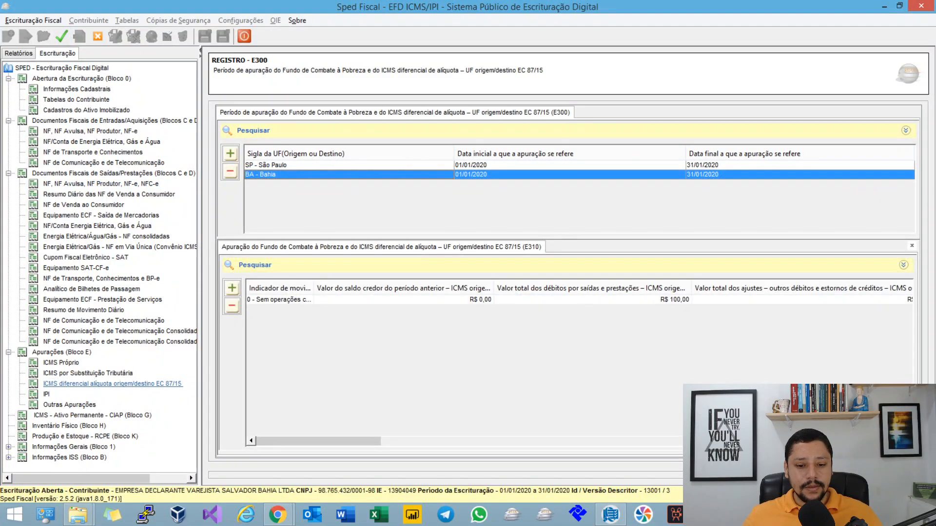
{"action": "double_click", "coordinate": [280, 300]}
{"action": "left_click", "coordinate": [702, 264]}
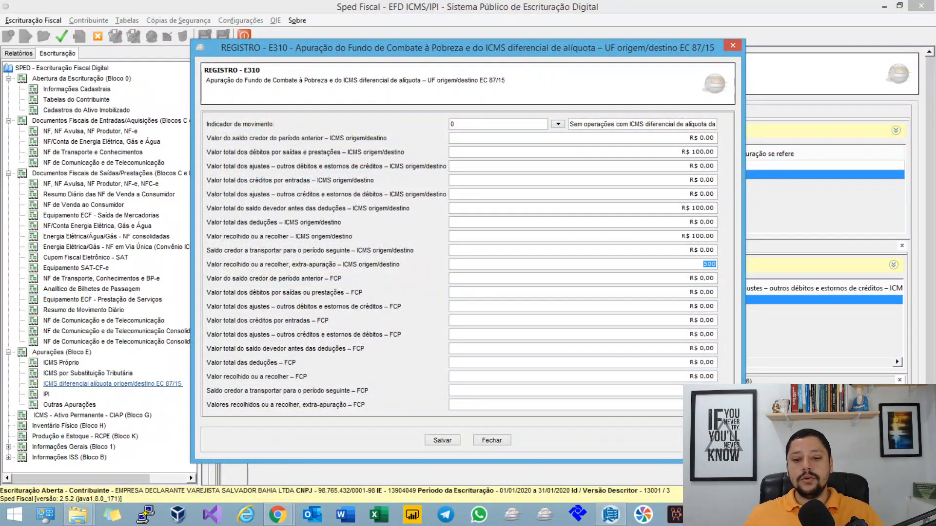
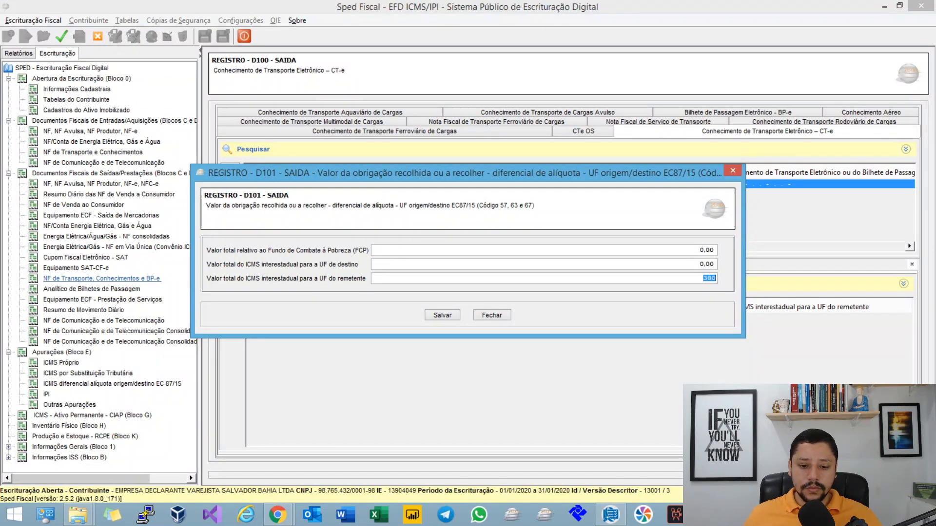
Step: Save the CT-e's D101 record with 380,00 for the UF do remetente and regenerate the assessment records
{"action": "key", "text": "Tab"}
{"action": "key", "text": "Return"}
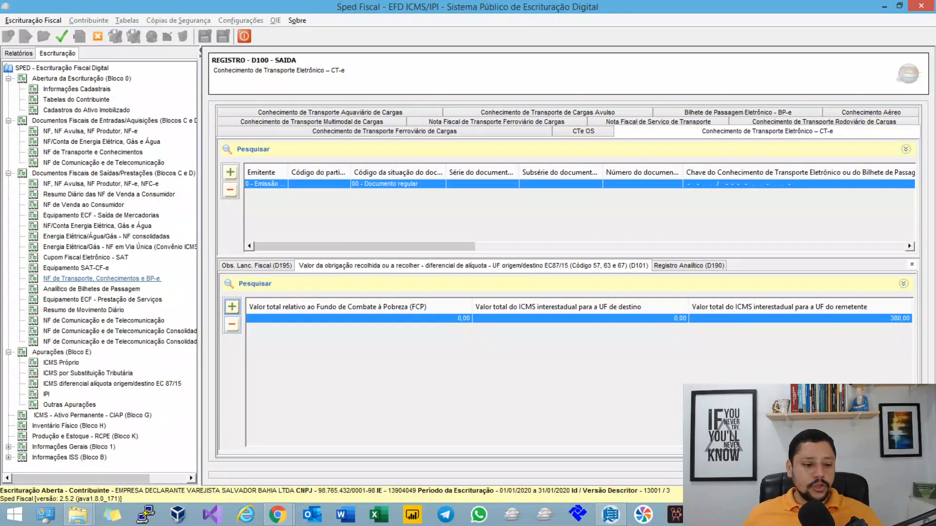
{"action": "left_click", "coordinate": [112, 384]}
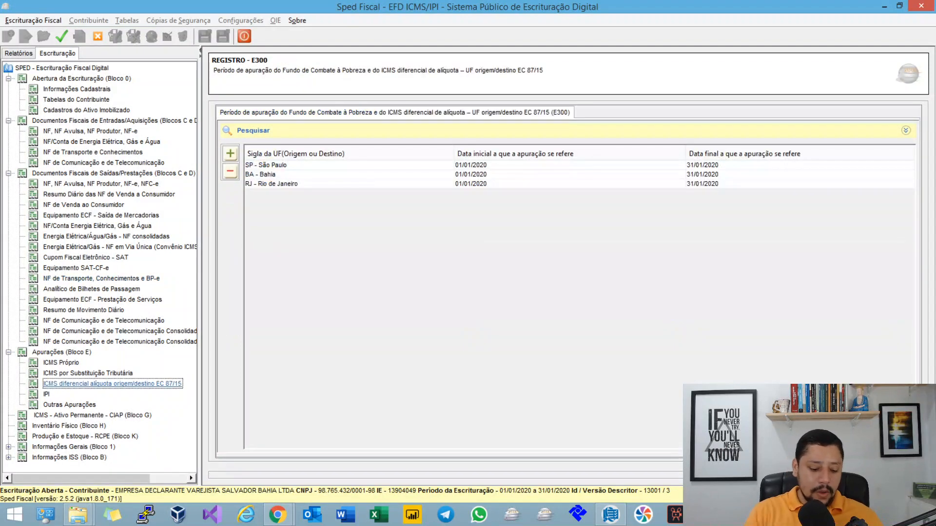
{"action": "left_click", "coordinate": [271, 183]}
{"action": "key", "text": "Return"}
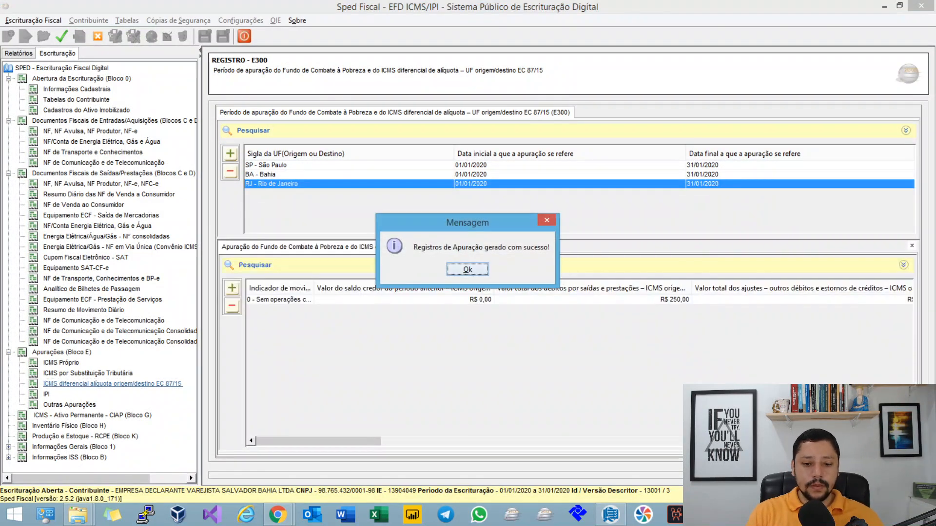
{"action": "key", "text": "Return"}
Step: Open Bahia's E310 record and examine its ICMS origem/destino debit and extra-apuração values
{"action": "left_click", "coordinate": [271, 175]}
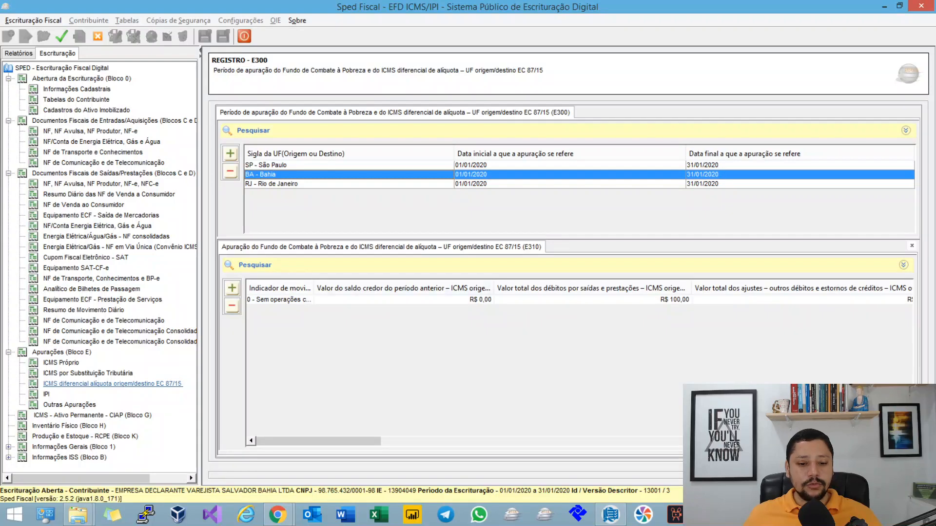
{"action": "double_click", "coordinate": [280, 300]}
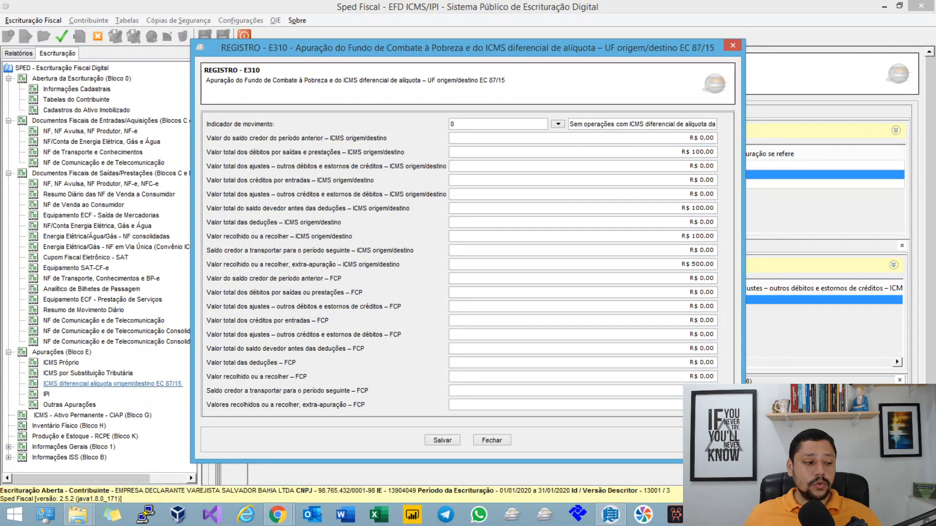
{"action": "key", "text": "Escape"}
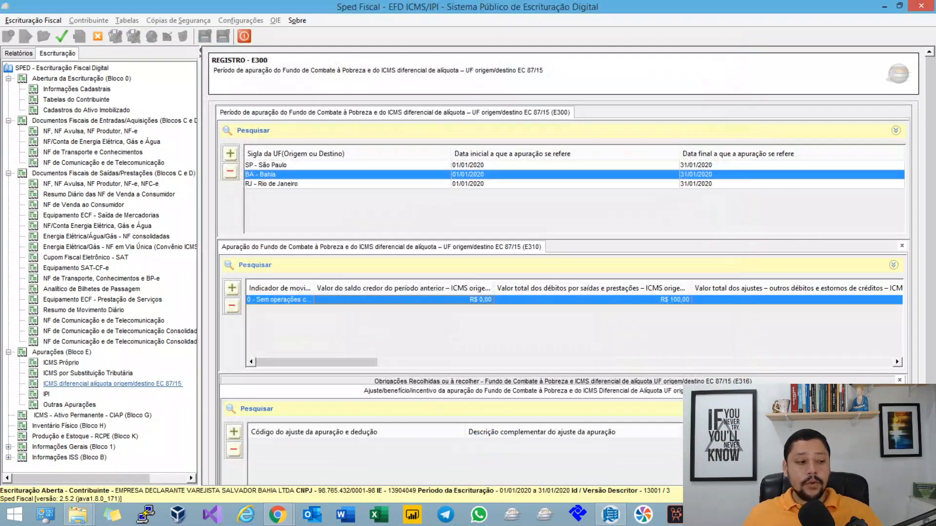
Step: Switch to the MindMeister map and highlight COD_MUN_ORIG in the rule on VL_ICMS_UF_REM from D101 records
{"action": "key", "text": "alt+Tab"}
{"action": "scroll", "coordinate": [429, 283], "scroll_direction": "up", "scroll_amount": 2}
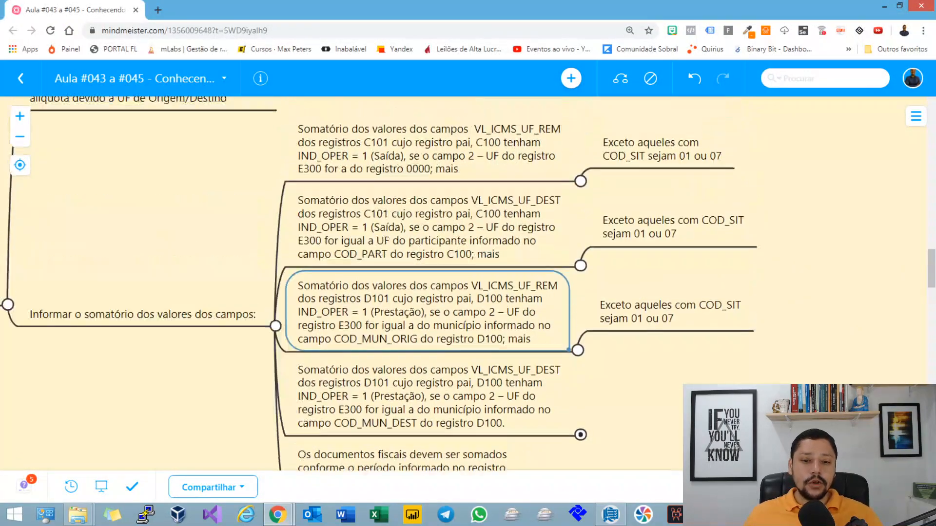
{"action": "left_click", "coordinate": [429, 149]}
{"action": "left_click", "coordinate": [361, 338]}
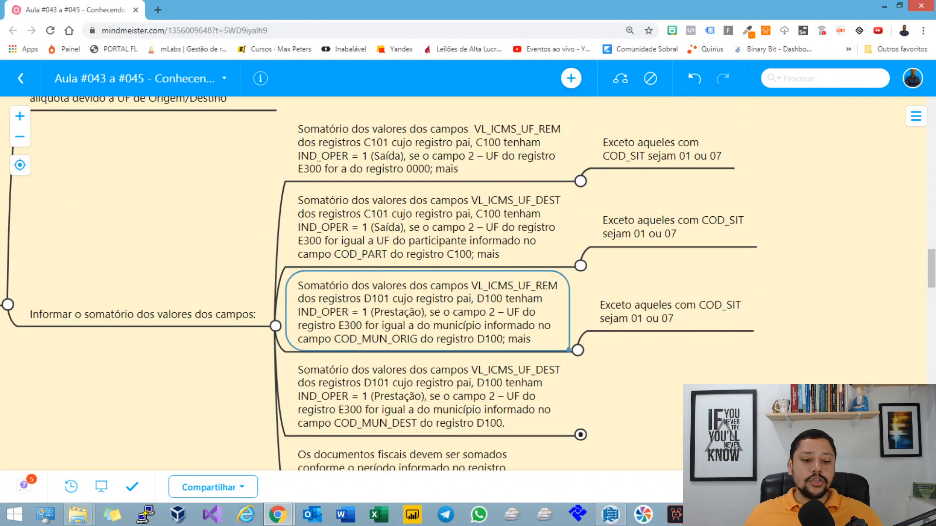
{"action": "double_click", "coordinate": [361, 338]}
{"action": "double_click", "coordinate": [361, 338]}
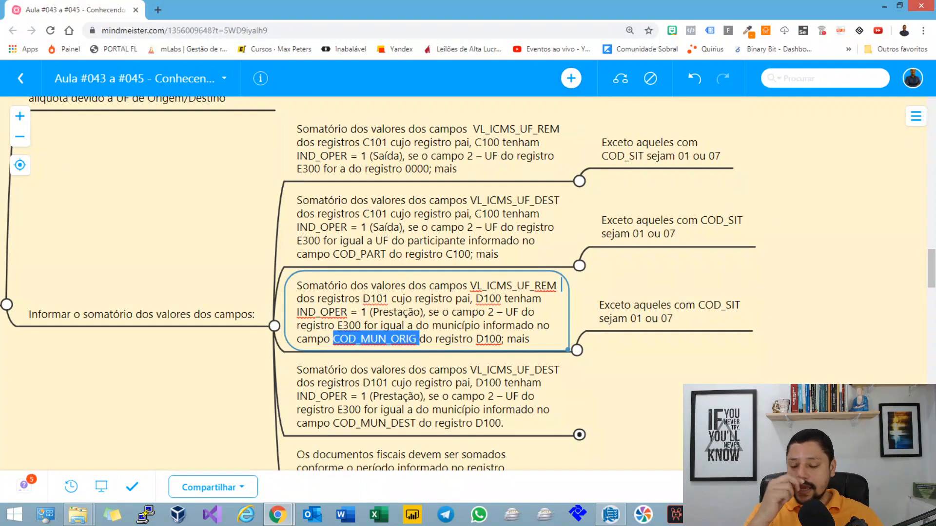
Step: Return to Sped Fiscal and open the outgoing D100 Conhecimento de Transporte Eletrônico – CT-e record
{"action": "key", "text": "alt+Tab"}
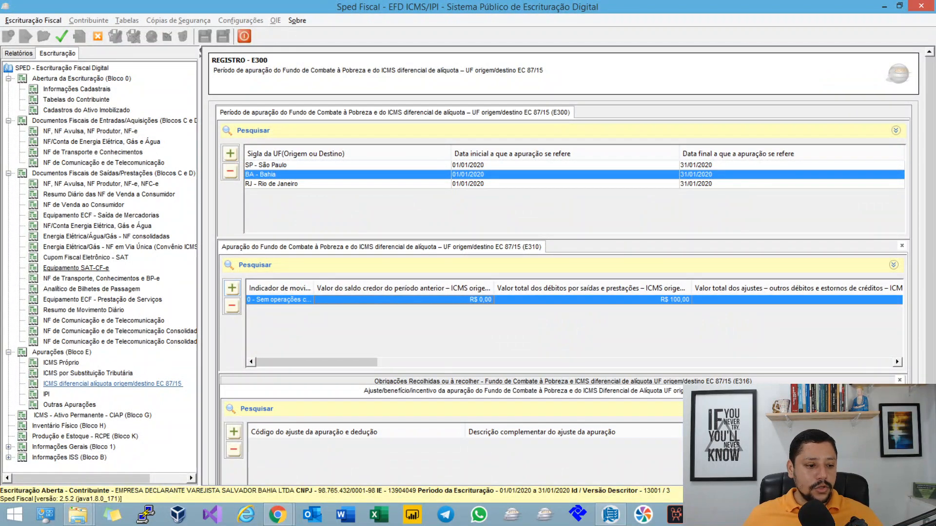
{"action": "left_click", "coordinate": [101, 279]}
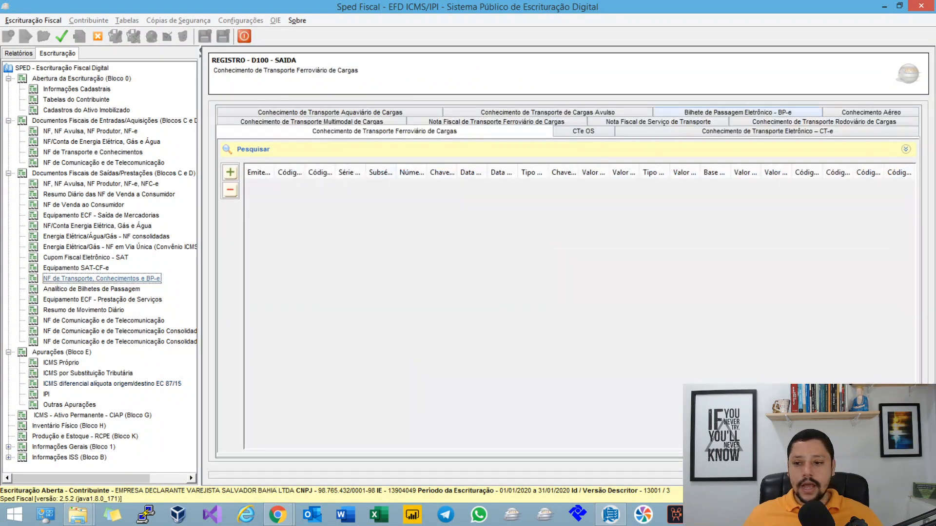
{"action": "left_click", "coordinate": [753, 131]}
{"action": "double_click", "coordinate": [633, 185]}
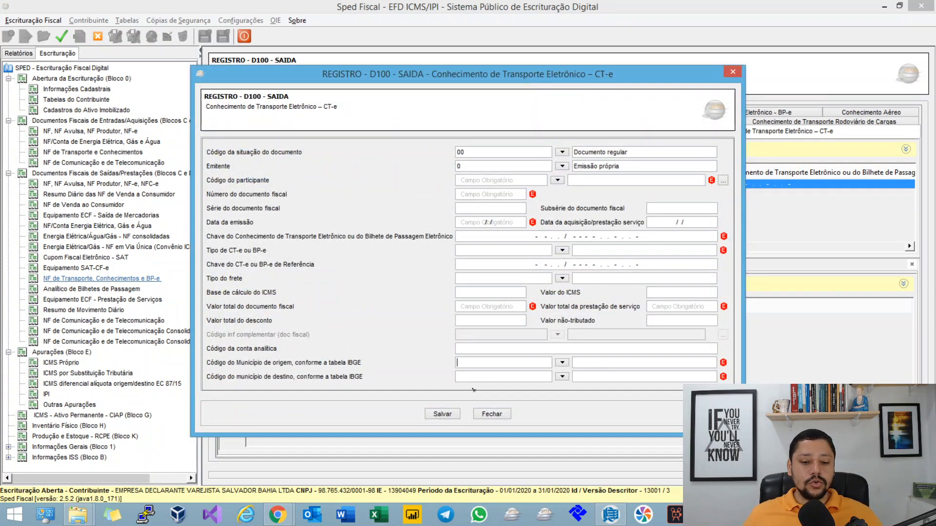
Step: Try to look up SANTA CATARINA as the CT-e's município de origem in the IBGE table
{"action": "key", "text": "shift+Tab"}
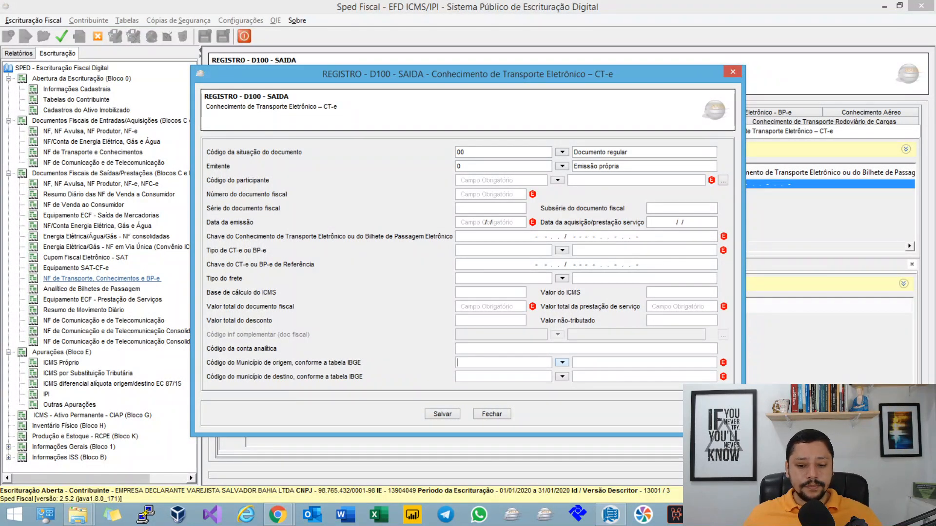
{"action": "left_click", "coordinate": [562, 363]}
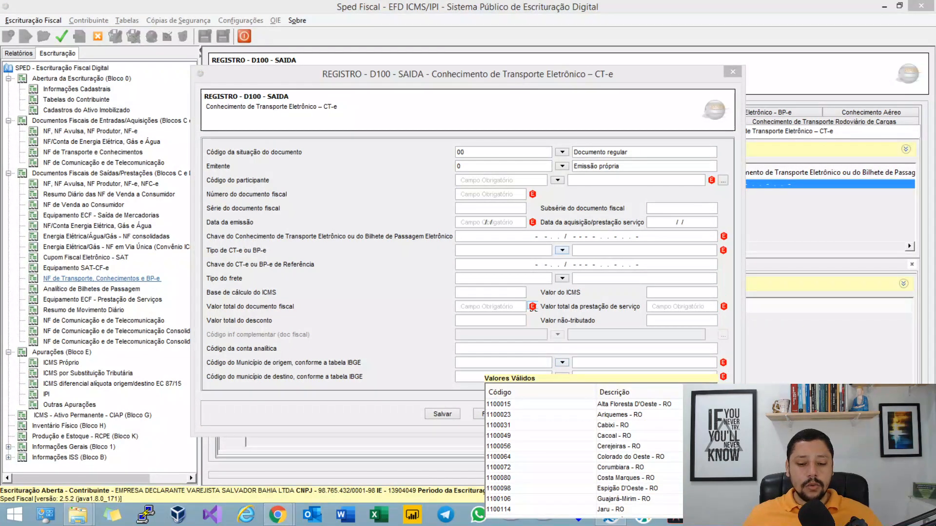
{"action": "left_click", "coordinate": [532, 308]}
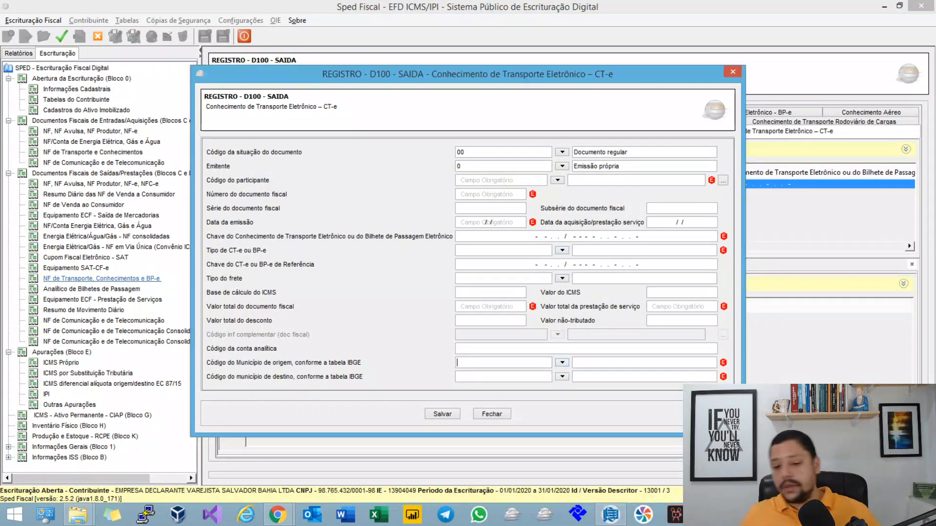
{"action": "left_click", "coordinate": [562, 377]}
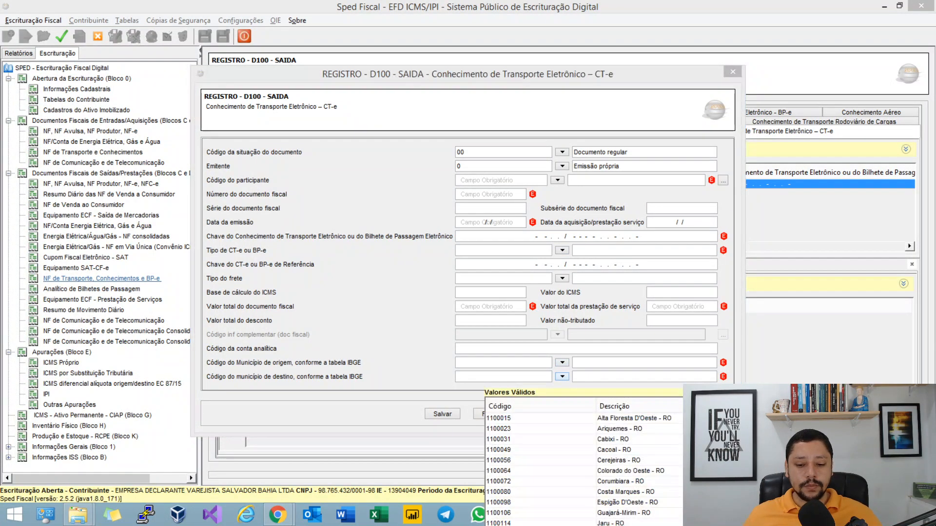
{"action": "left_click", "coordinate": [574, 374]}
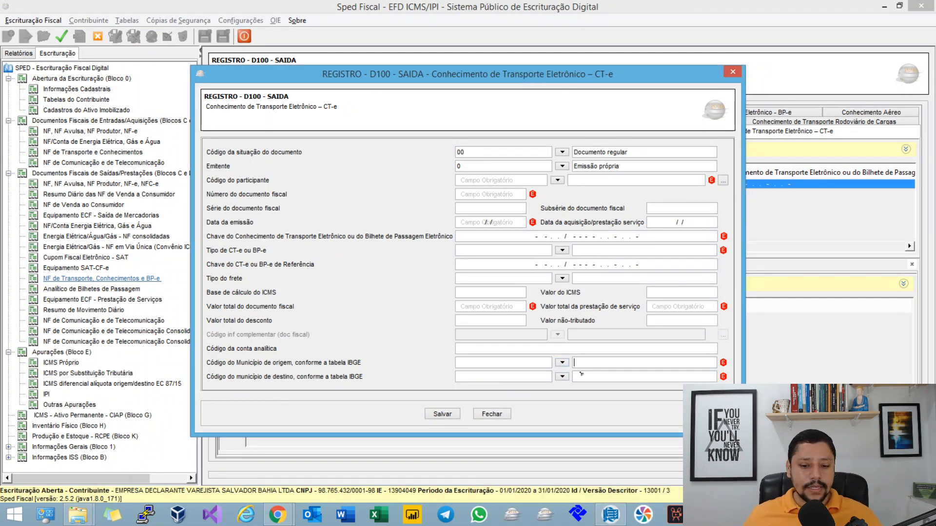
{"action": "type", "text": "SANTA"}
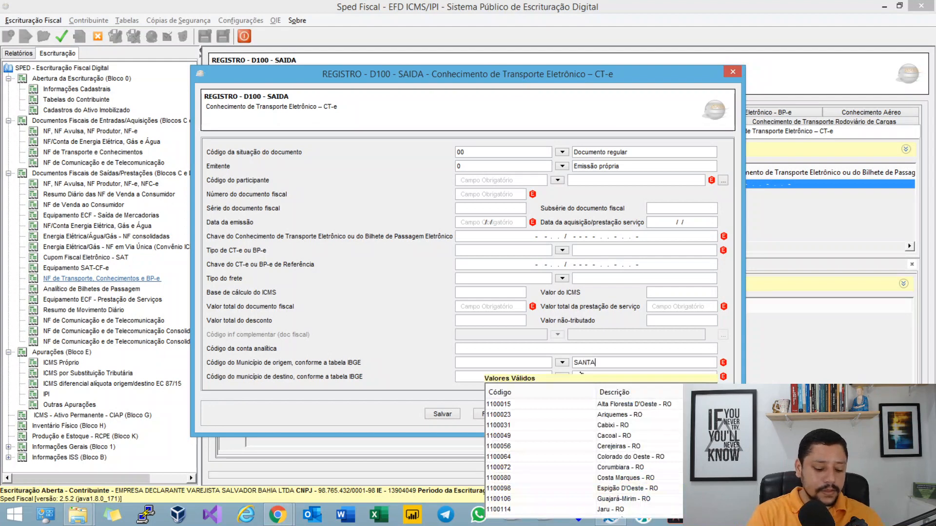
{"action": "type", "text": " CATARINA"}
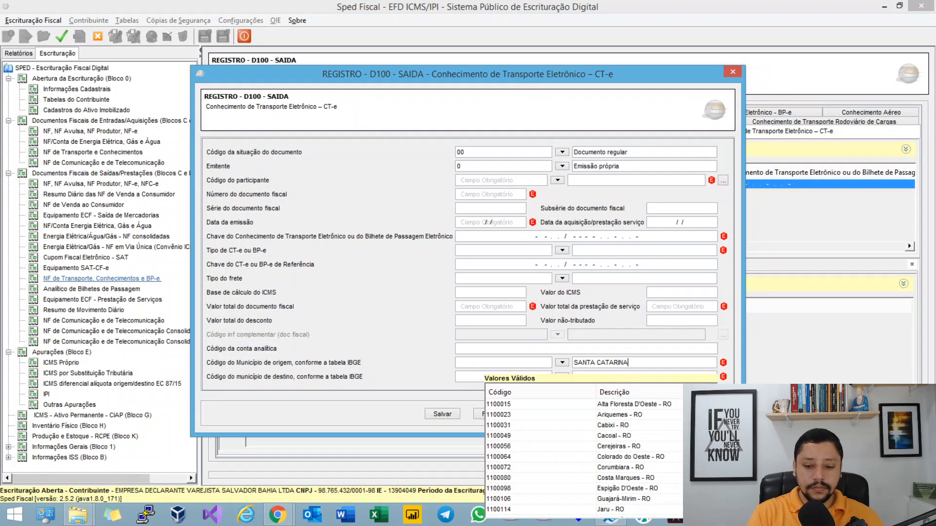
Step: Set the CT-e's código do município de origem to 4106902, Curitiba - PR
{"action": "key", "text": "ctrl+a"}
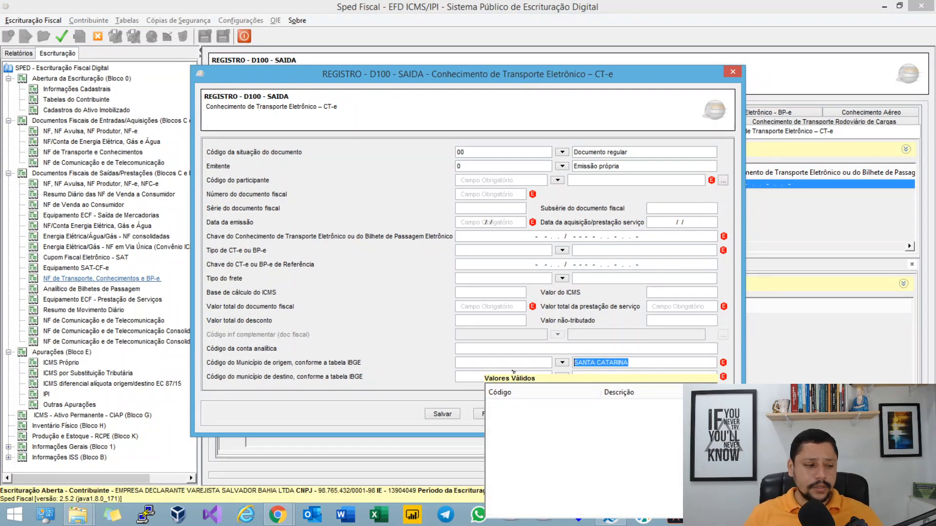
{"action": "type", "text": "CUR"}
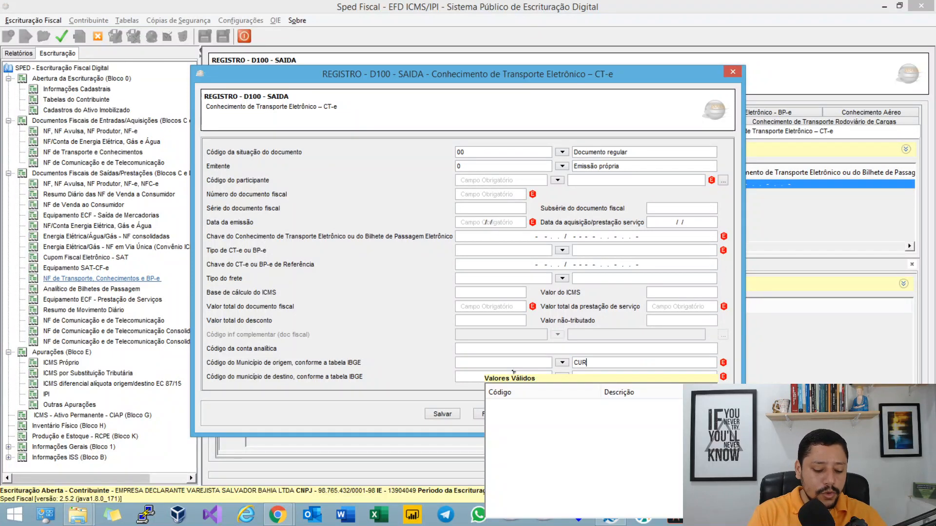
{"action": "type", "text": "ITiba - P"}
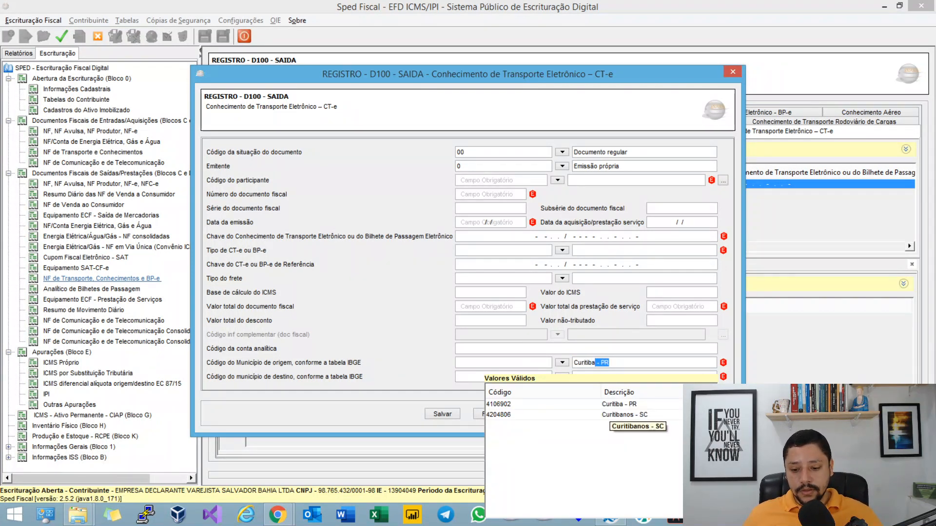
{"action": "key", "text": "Return"}
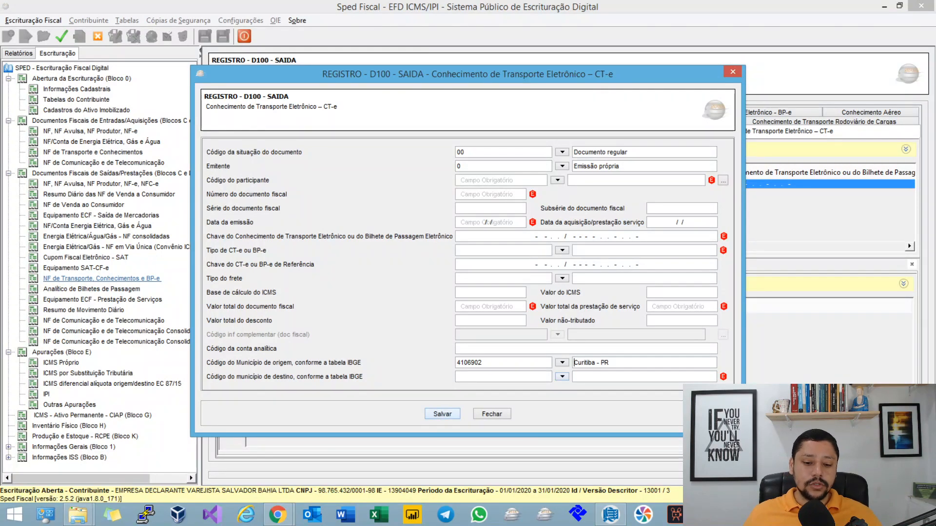
Step: Save the D100 CT-e record and let the system regenerate the assessment records
{"action": "left_click", "coordinate": [442, 415]}
{"action": "key", "text": "Return"}
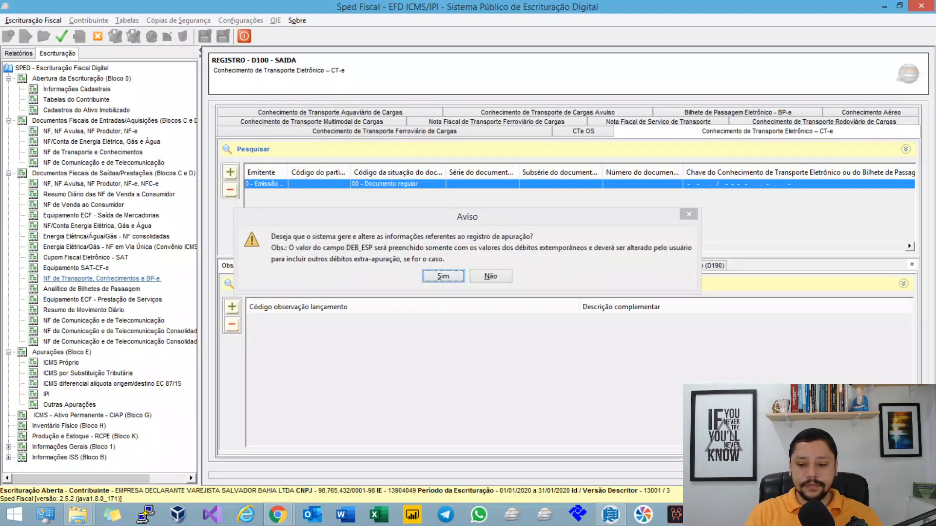
{"action": "key", "text": "Return"}
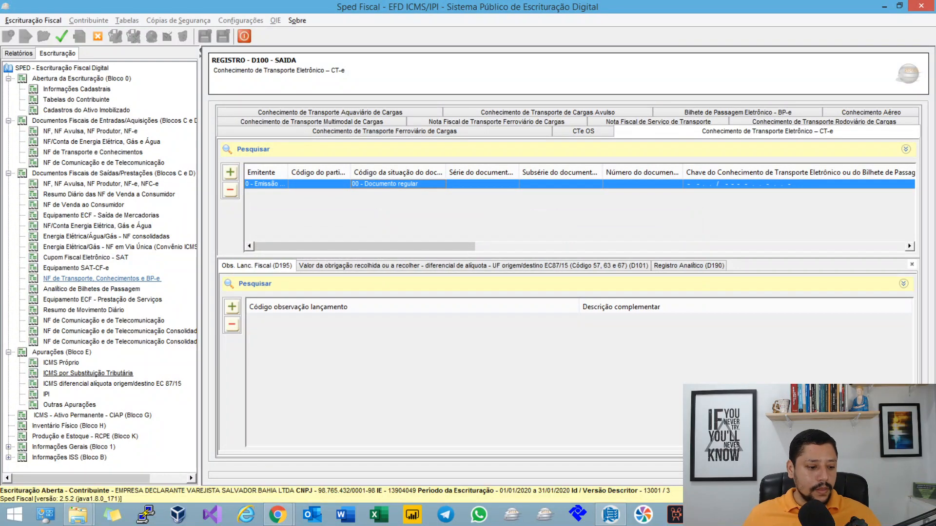
Step: Open Paraná's E310 record in the DIFAL assessment and examine Valor total dos débitos por saídas e prestações – ICMS origem/destino
{"action": "left_click", "coordinate": [112, 383]}
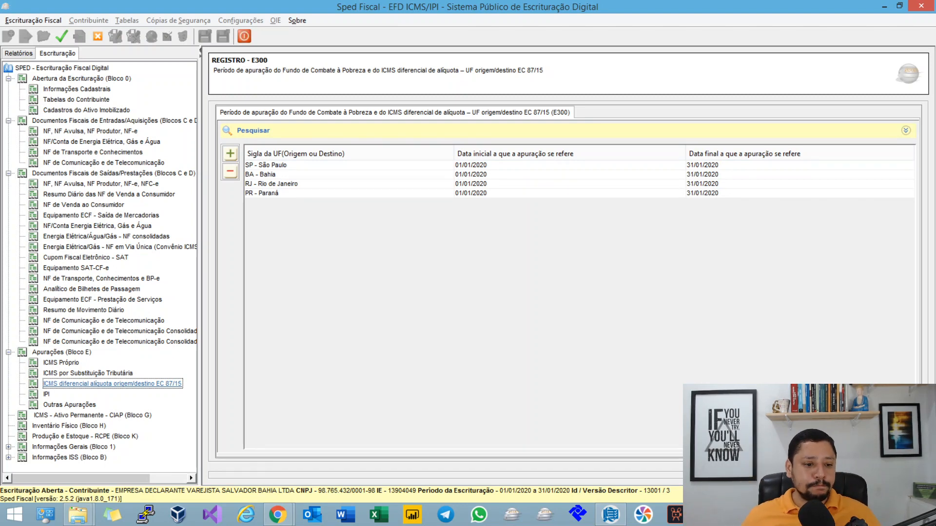
{"action": "left_click", "coordinate": [349, 193]}
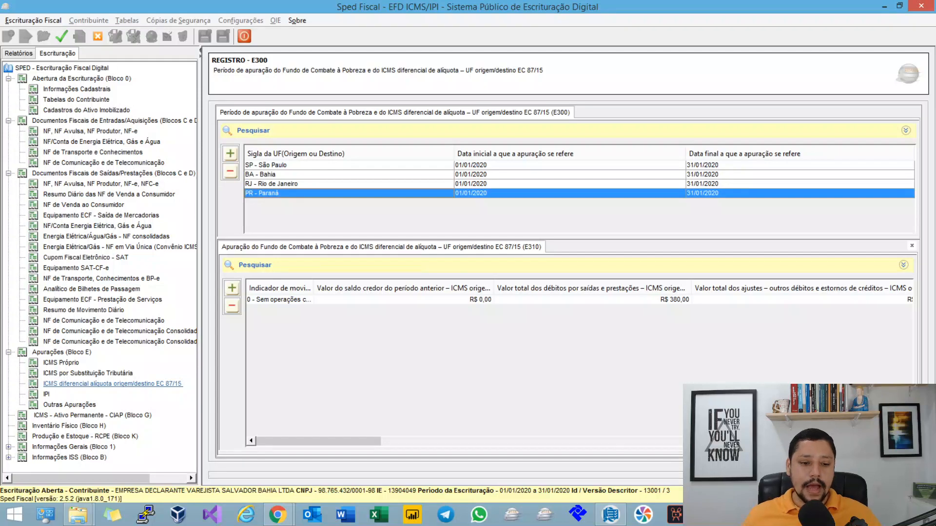
{"action": "double_click", "coordinate": [361, 300]}
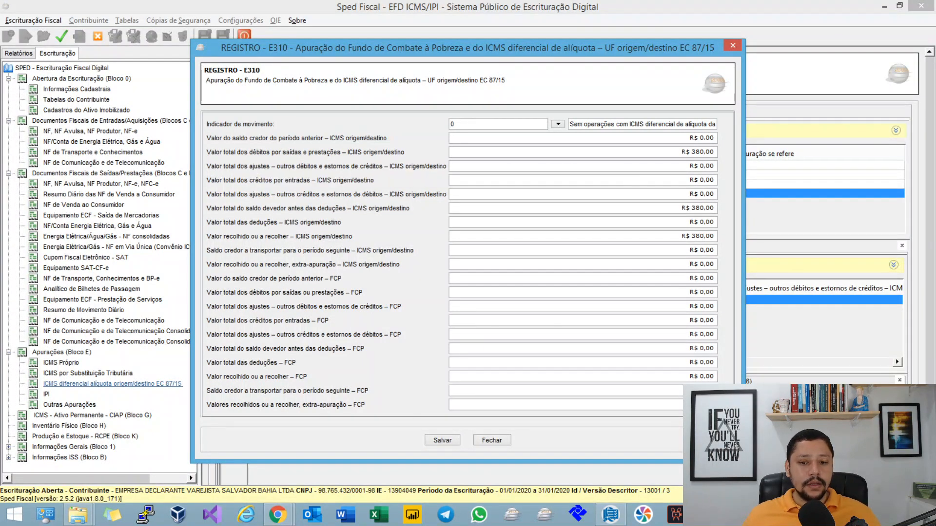
{"action": "left_click", "coordinate": [702, 152]}
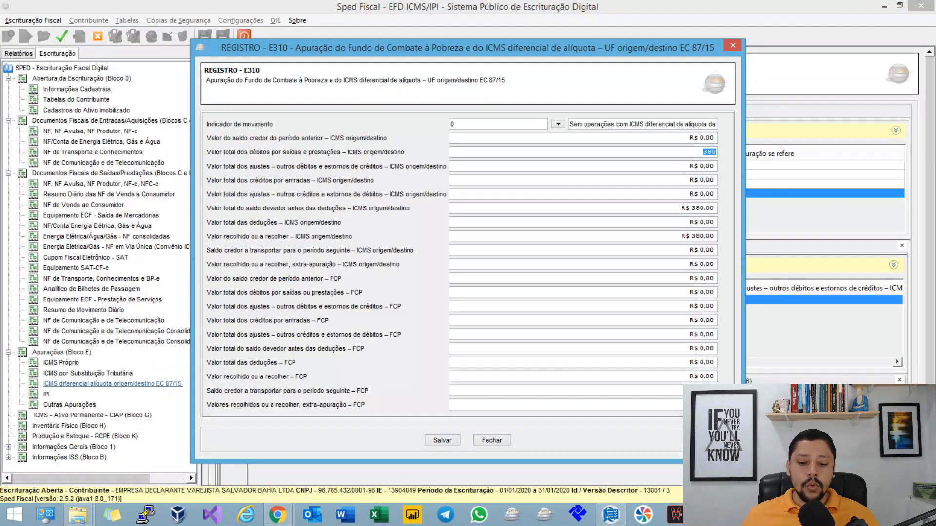
{"action": "left_click", "coordinate": [492, 440]}
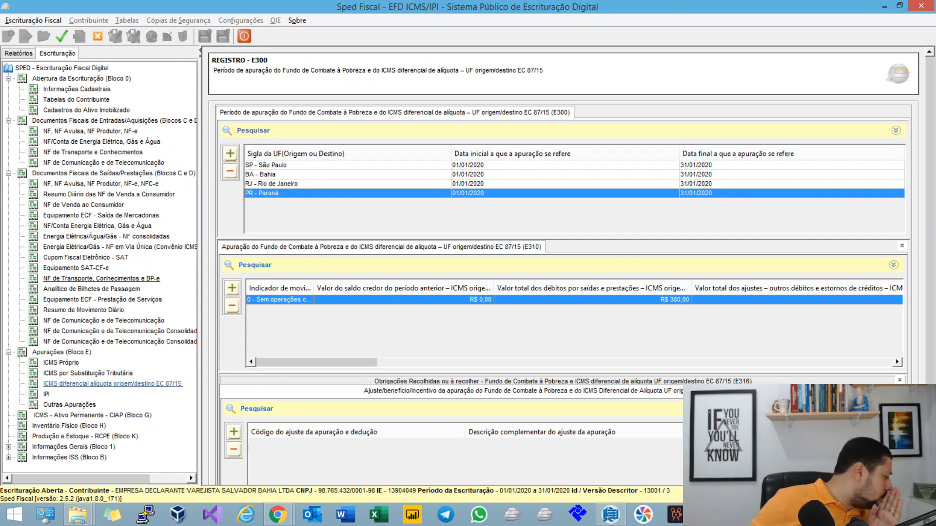
Step: Reopen the outgoing CT-e D100 record and highlight the first two digits of the código do município de origem
{"action": "left_click", "coordinate": [101, 278]}
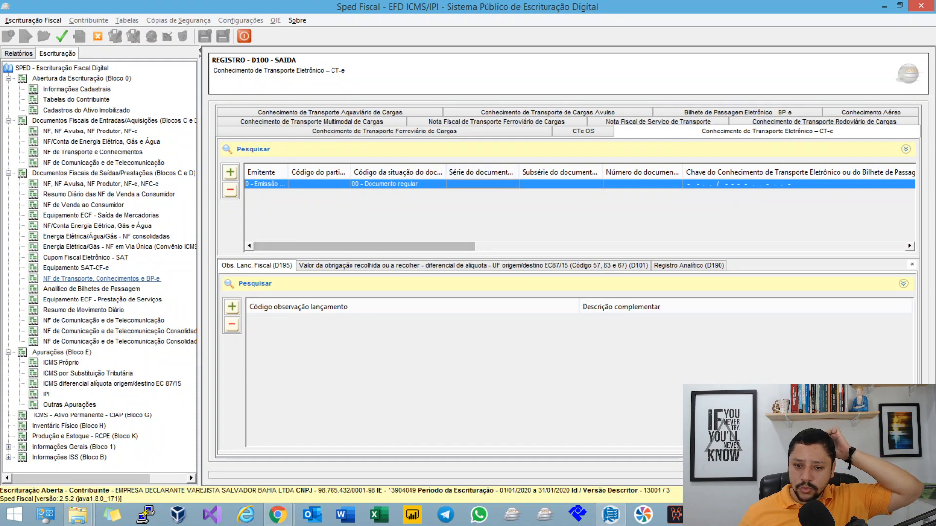
{"action": "double_click", "coordinate": [560, 184]}
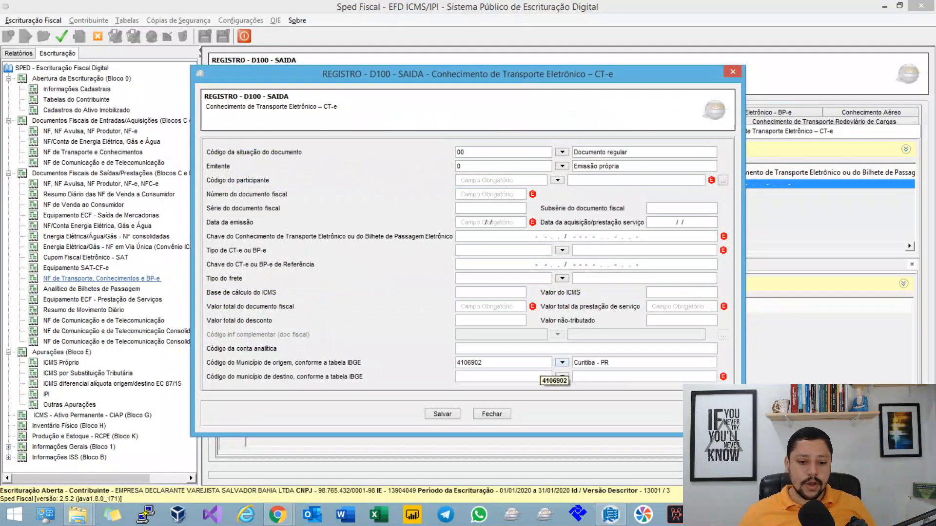
{"action": "left_click_drag", "start_coordinate": [465, 363], "coordinate": [456, 362]}
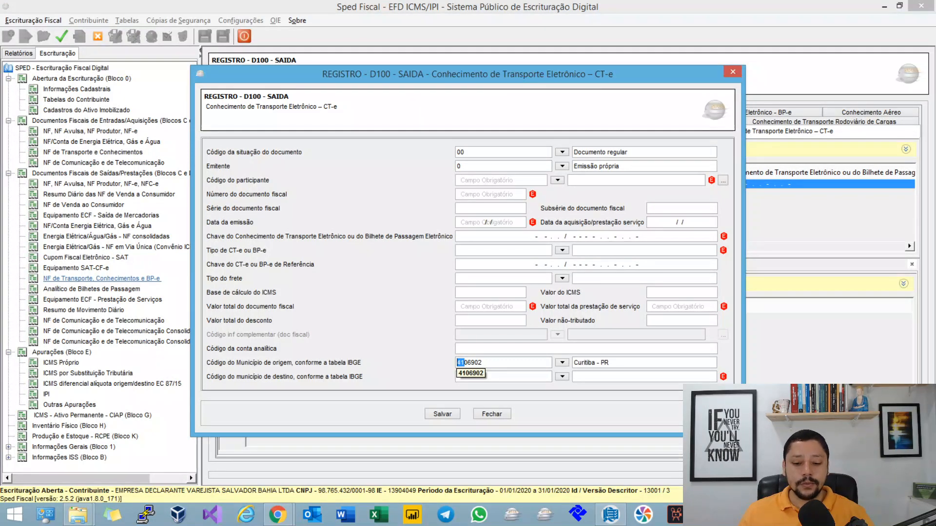
{"action": "left_click", "coordinate": [562, 362]}
{"action": "left_click", "coordinate": [562, 363]}
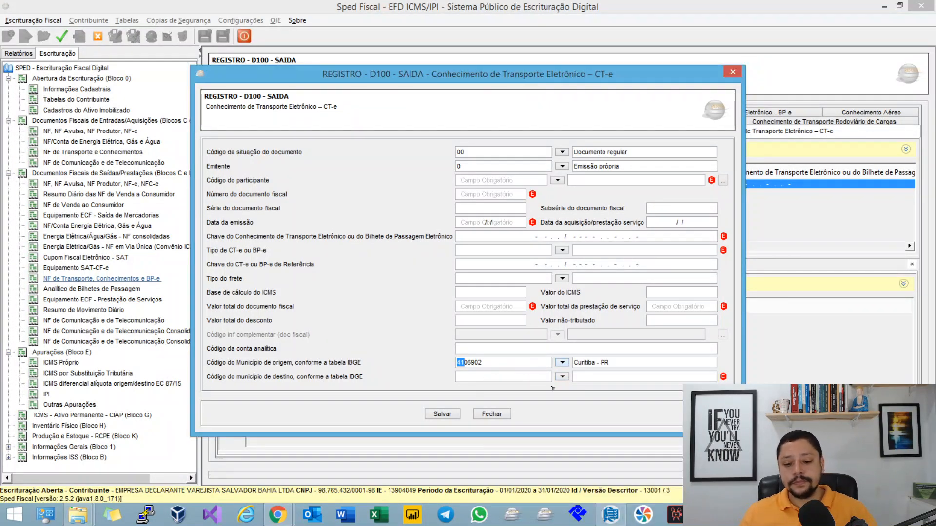
{"action": "left_click", "coordinate": [502, 377]}
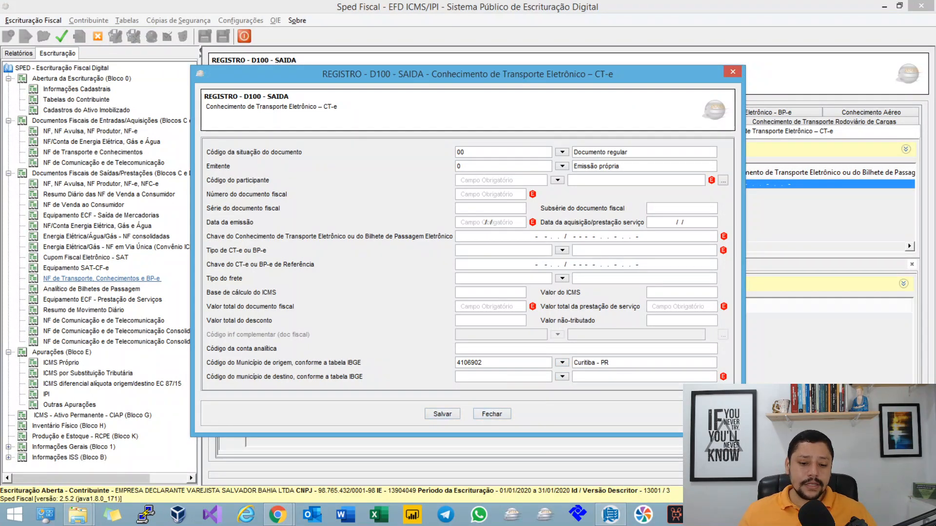
Step: Save the open CT-e record, switch to the MindMeister map and paste the COD_SIT 01 or 07 exception under the COD_MUN_DEST topic
{"action": "left_click", "coordinate": [442, 414]}
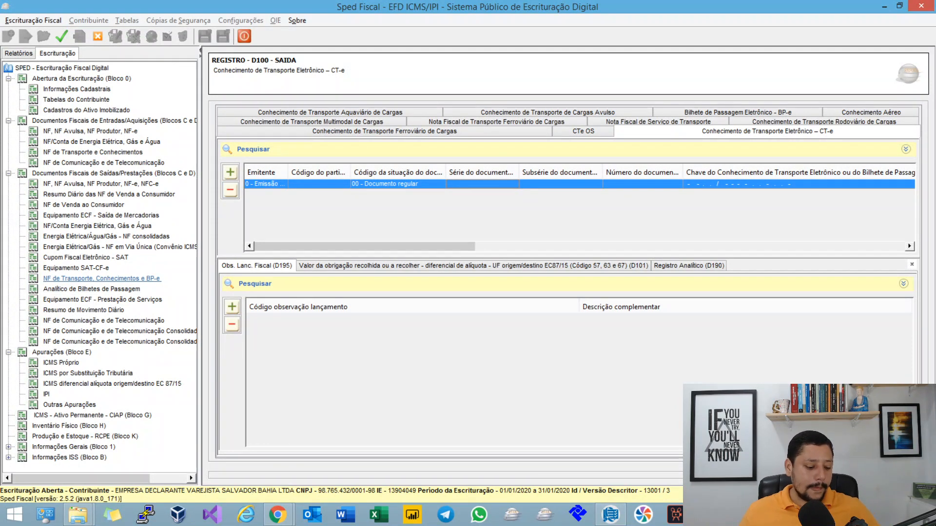
{"action": "key", "text": "alt+Tab"}
{"action": "scroll", "coordinate": [427, 221], "scroll_direction": "down", "scroll_amount": 3}
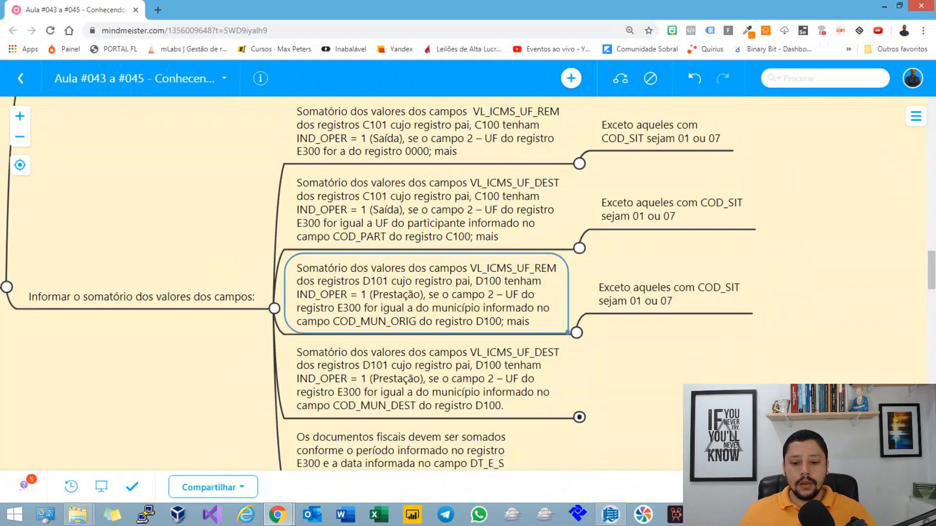
{"action": "left_click", "coordinate": [428, 221]}
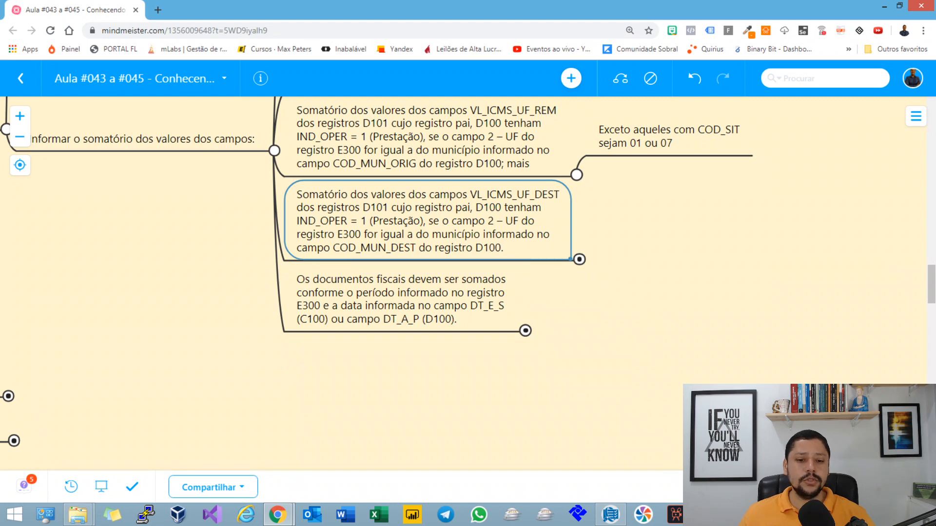
{"action": "key", "text": "ctrl+v"}
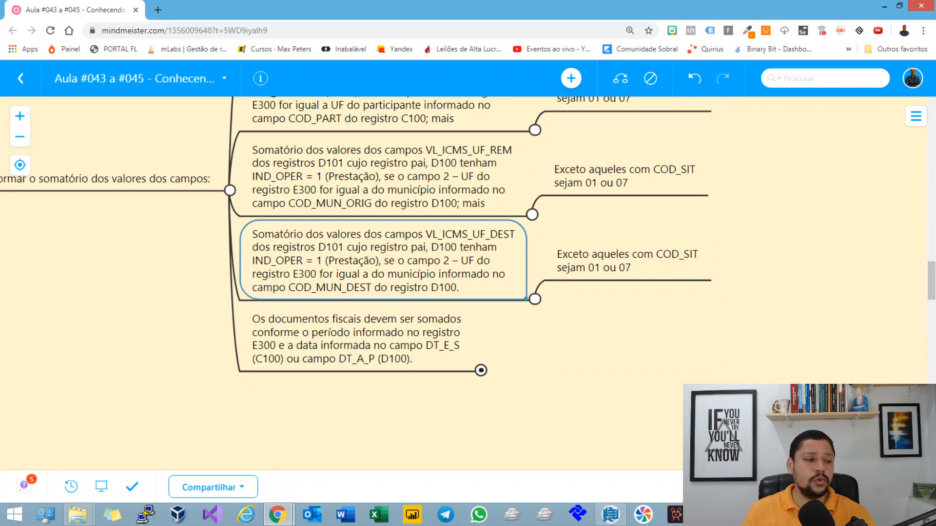
Step: Review the C101 summation topics for VL_ICMS_UF_REM and VL_ICMS_UF_DEST, together with their COD_SIT exceptions
{"action": "scroll", "coordinate": [463, 283], "scroll_direction": "up", "scroll_amount": 3}
{"action": "scroll", "coordinate": [463, 284], "scroll_direction": "down", "scroll_amount": 1}
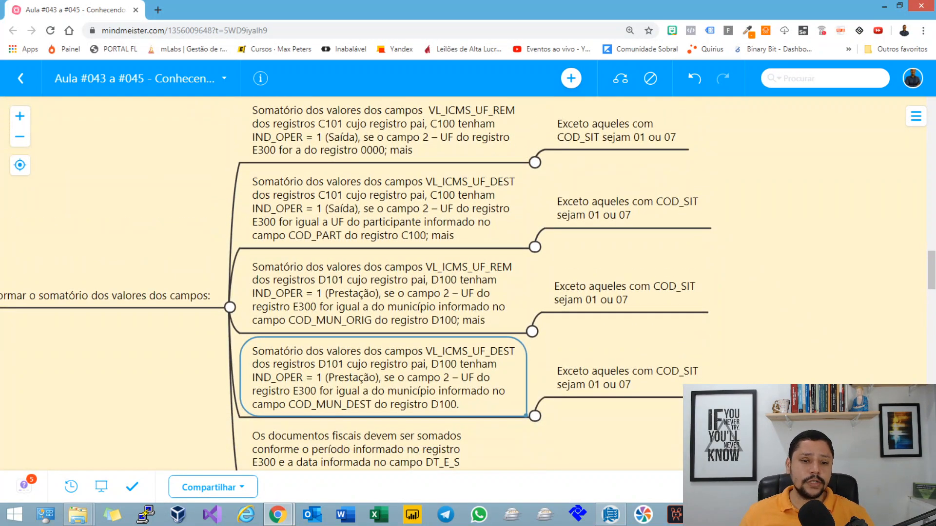
{"action": "key", "text": "Up"}
{"action": "key", "text": "Up"}
{"action": "key", "text": "Up"}
{"action": "key", "text": "Down"}
{"action": "key", "text": "Up"}
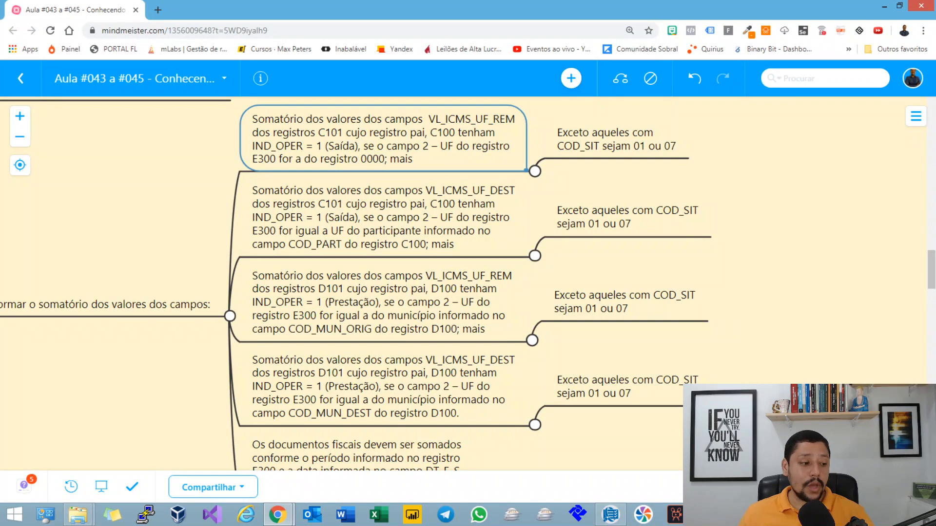
{"action": "key", "text": "Down"}
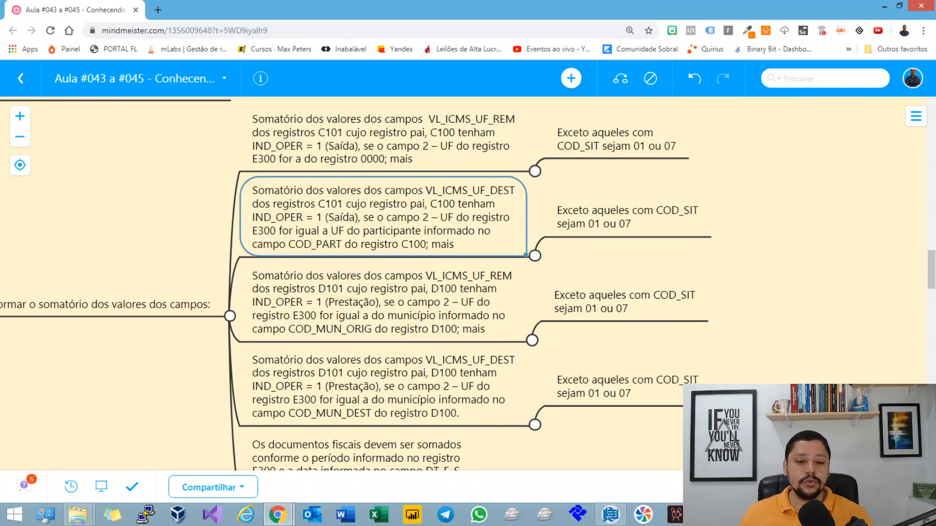
Step: Review the D101 summation topics for VL_ICMS_UF_REM and VL_ICMS_UF_DEST, highlighting the COD_MUN_DEST field name
{"action": "scroll", "coordinate": [356, 283], "scroll_direction": "down", "scroll_amount": 5}
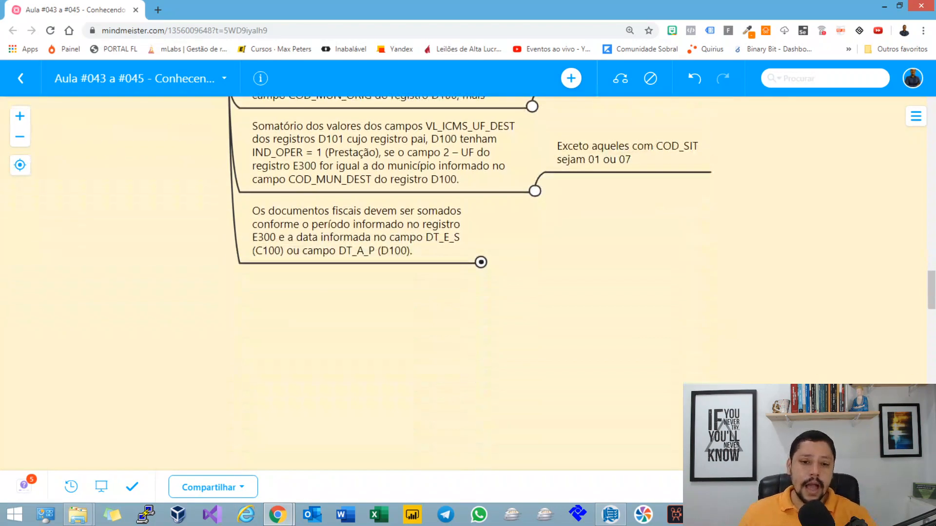
{"action": "key", "text": "Down"}
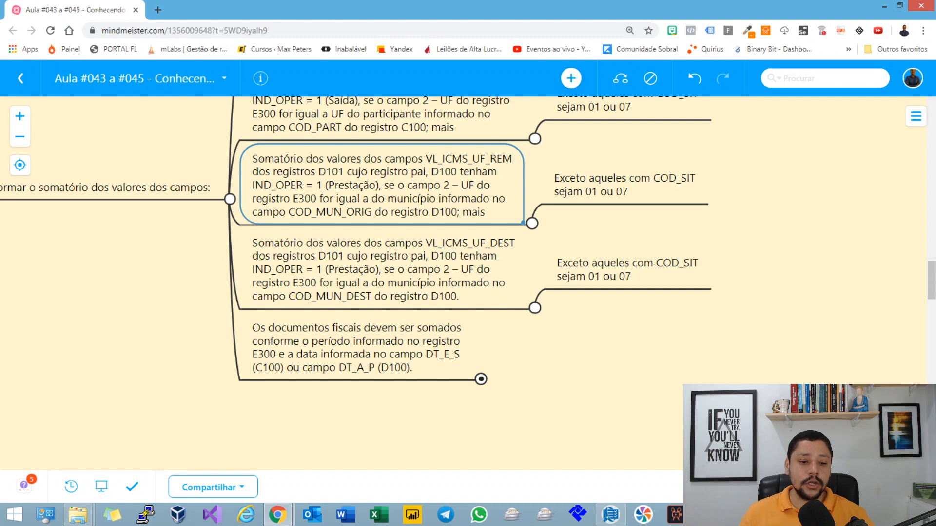
{"action": "key", "text": "Down"}
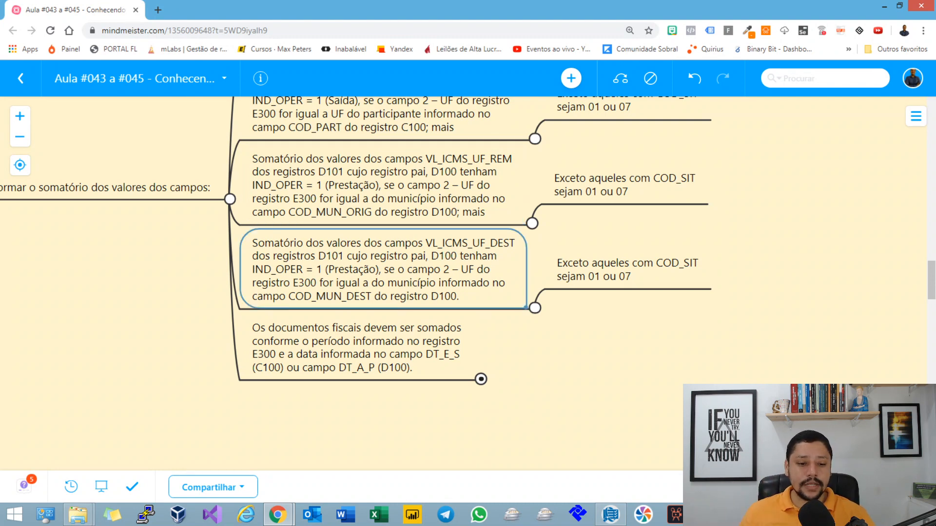
{"action": "double_click", "coordinate": [331, 296]}
{"action": "double_click", "coordinate": [331, 297]}
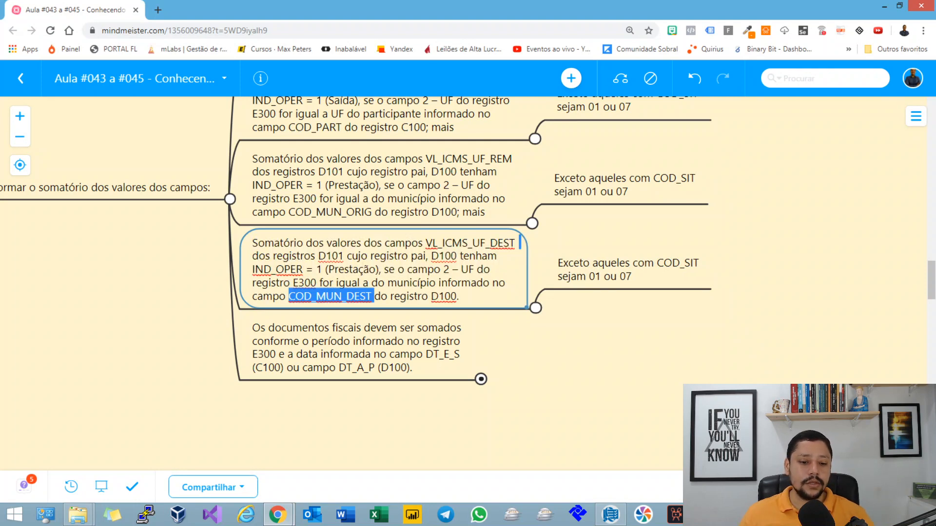
{"action": "left_click", "coordinate": [436, 283]}
{"action": "key", "text": "Escape"}
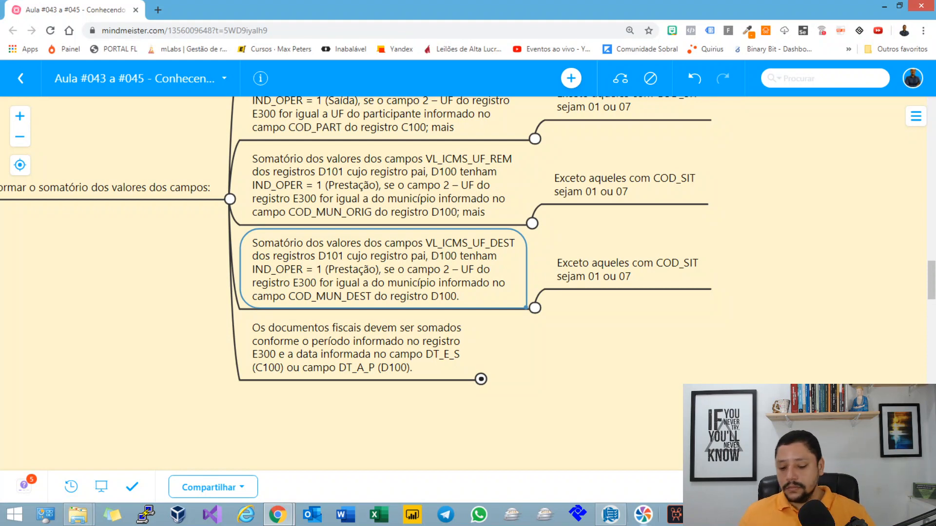
Step: Back in Sped Fiscal, set the CT-e's D101 Valor total do ICMS interestadual para a UF de destino to 420,00 and save
{"action": "mouse_move", "coordinate": [709, 515]}
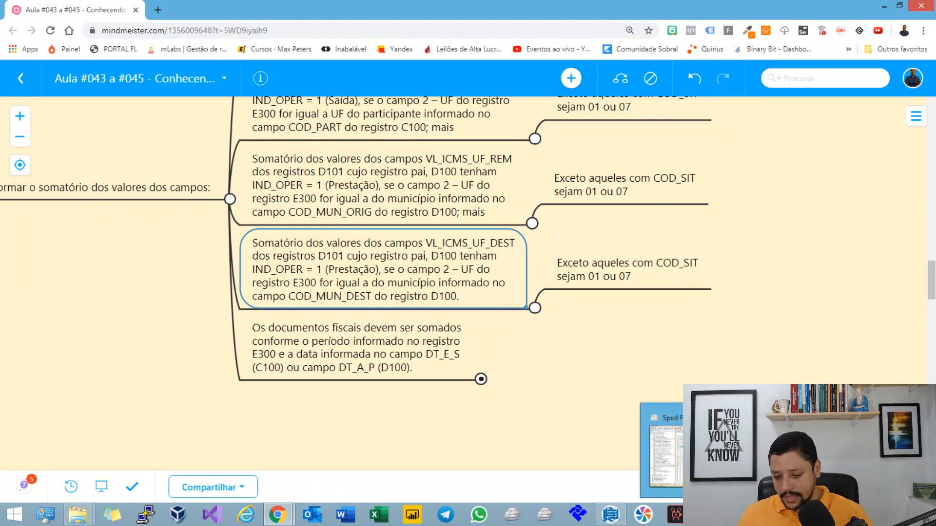
{"action": "left_click", "coordinate": [706, 456]}
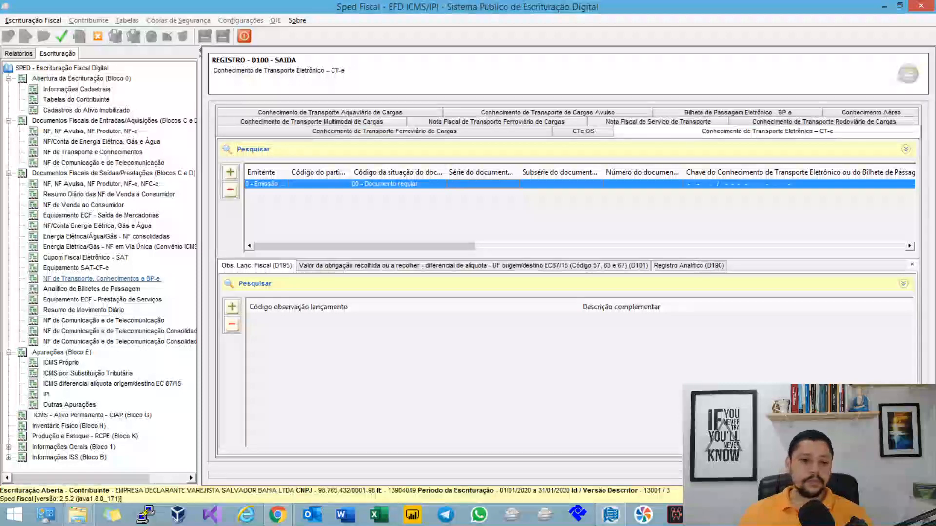
{"action": "left_click", "coordinate": [522, 265]}
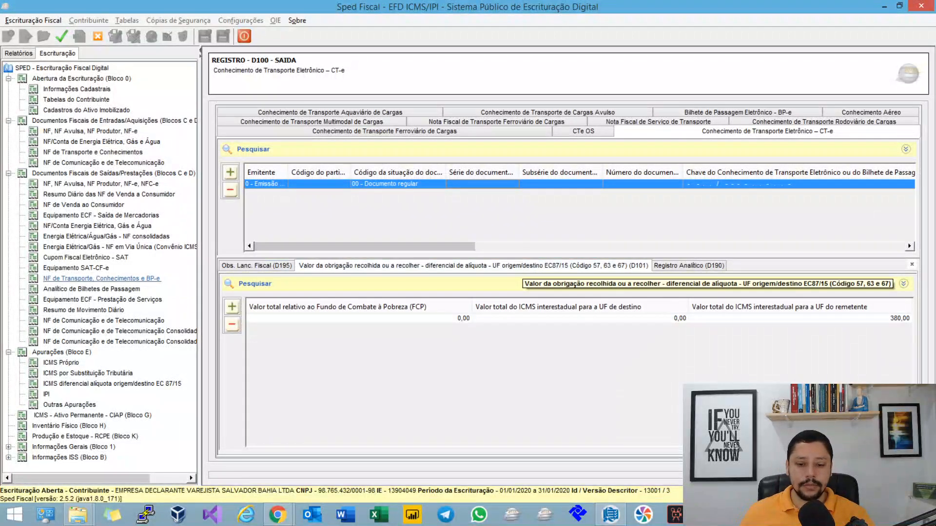
{"action": "double_click", "coordinate": [521, 318]}
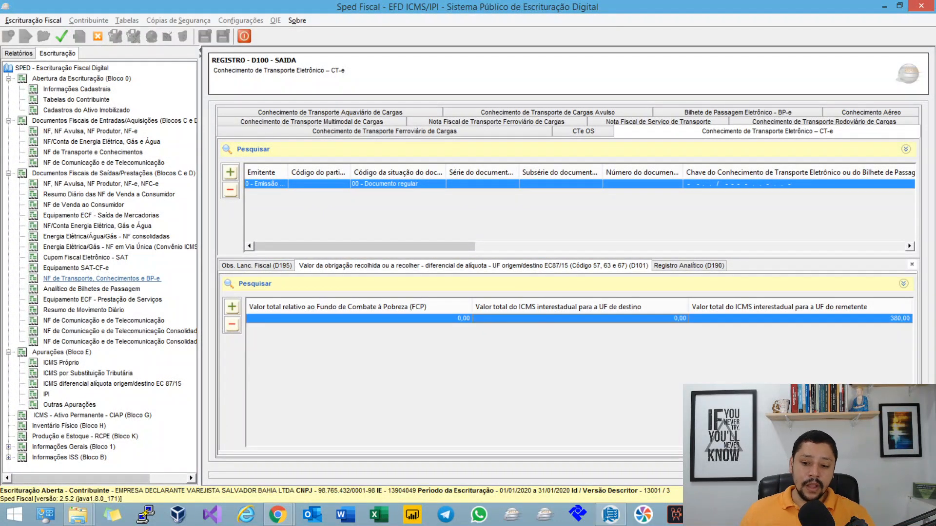
{"action": "key", "text": "Tab"}
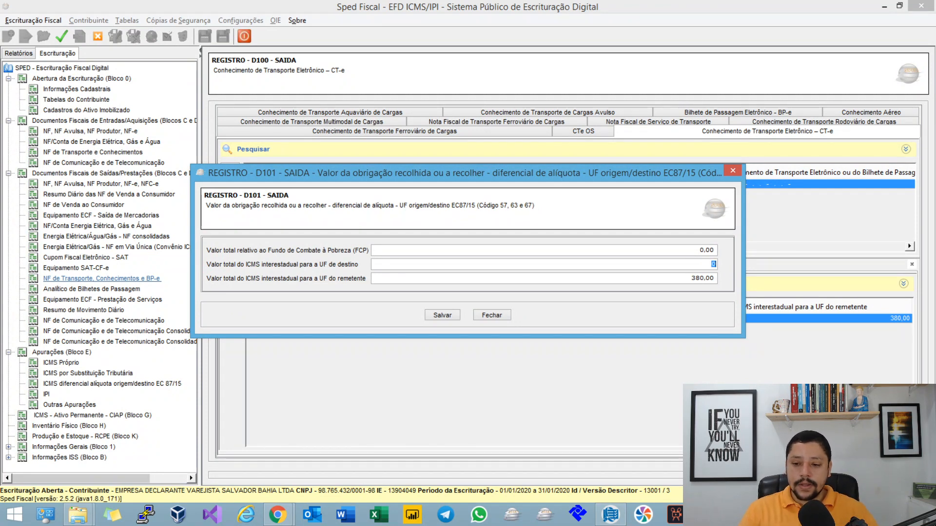
{"action": "type", "text": "420"}
{"action": "key", "text": "Tab"}
{"action": "key", "text": "Tab"}
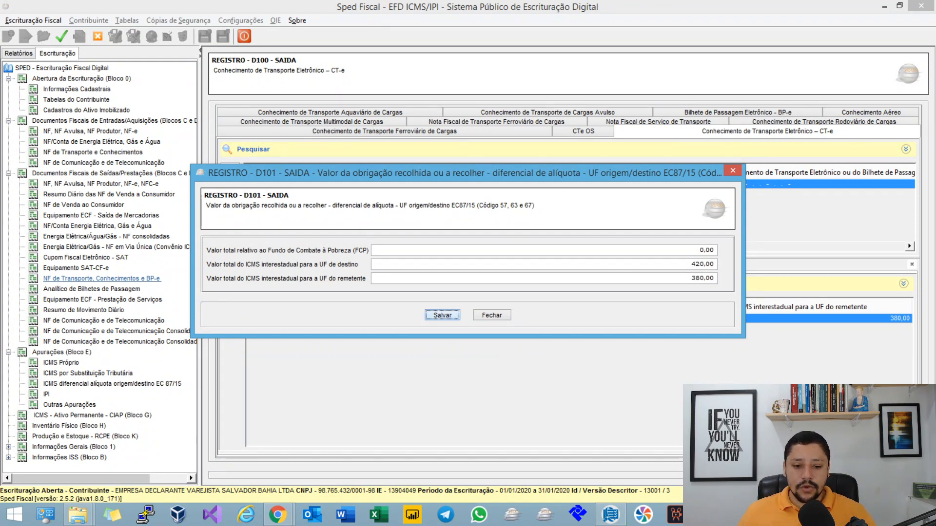
{"action": "key", "text": "Return"}
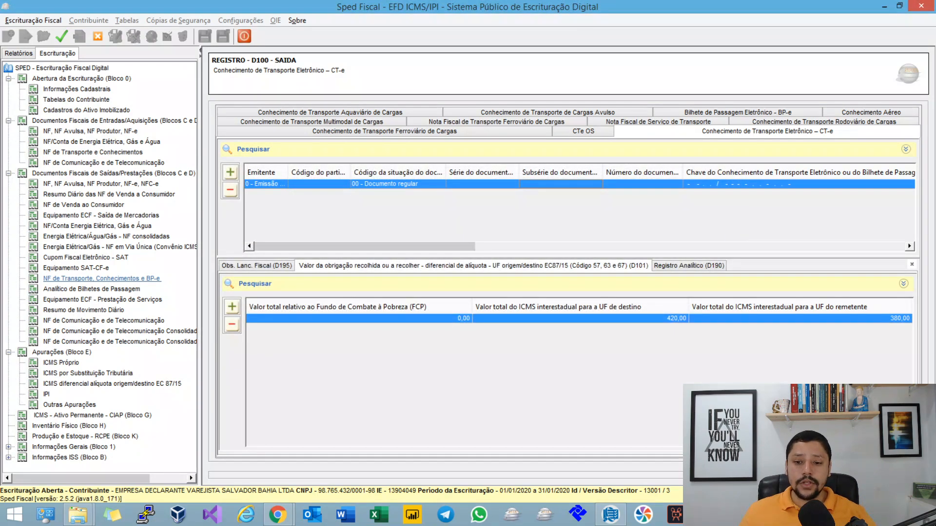
Step: Open the D100 CT-e record and set its código do município de destino to 4314902, Porto Alegre - RS
{"action": "double_click", "coordinate": [398, 184]}
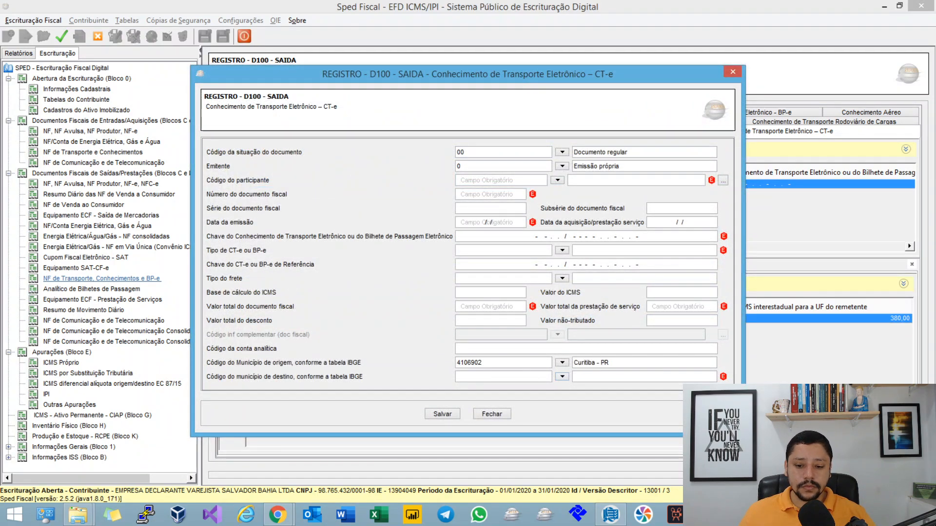
{"action": "left_click", "coordinate": [562, 376]}
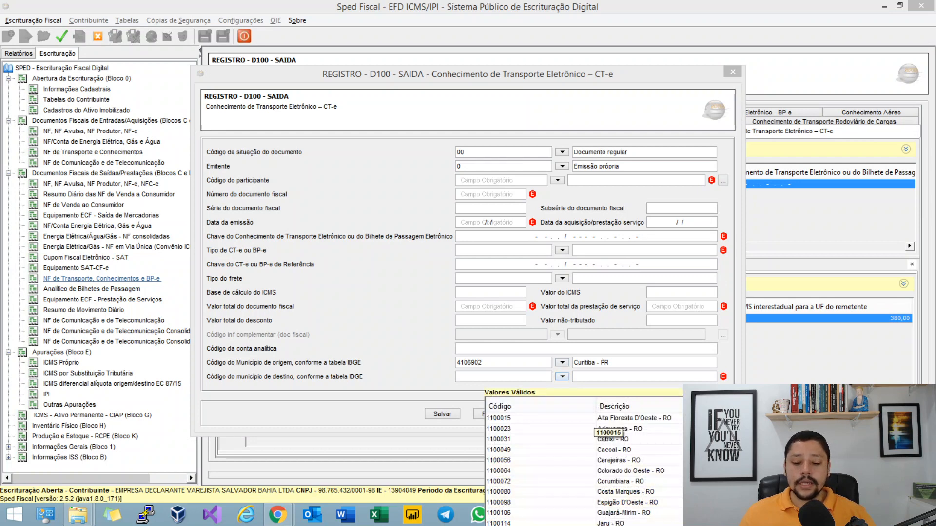
{"action": "key", "text": "Escape"}
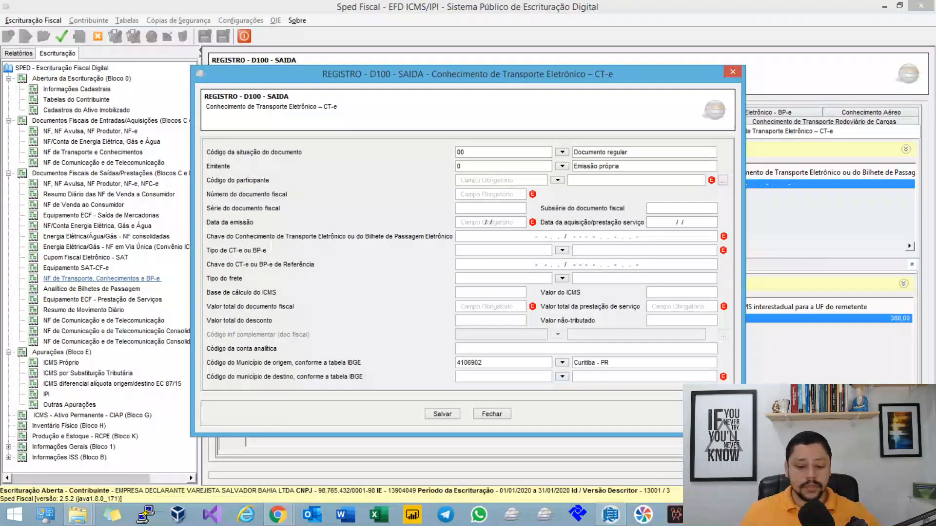
{"action": "type", "text": "PORT"}
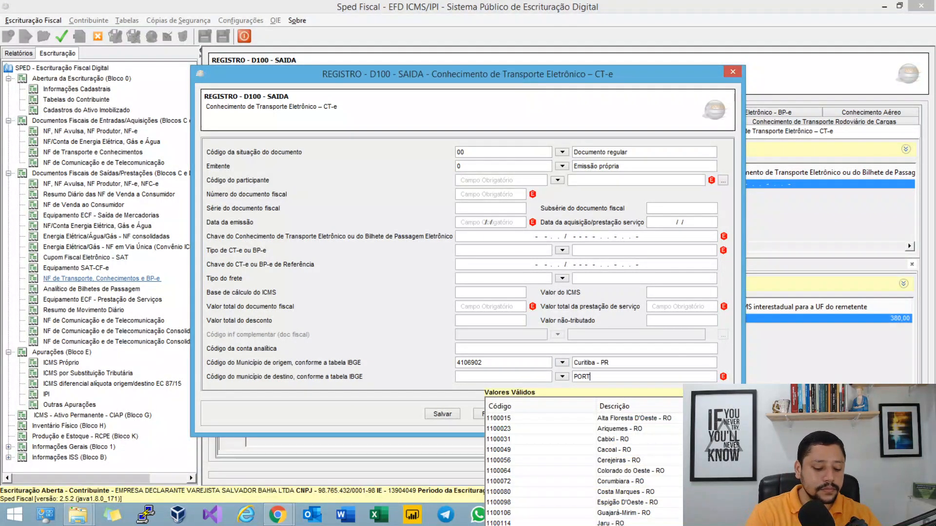
{"action": "type", "text": "o Ale"}
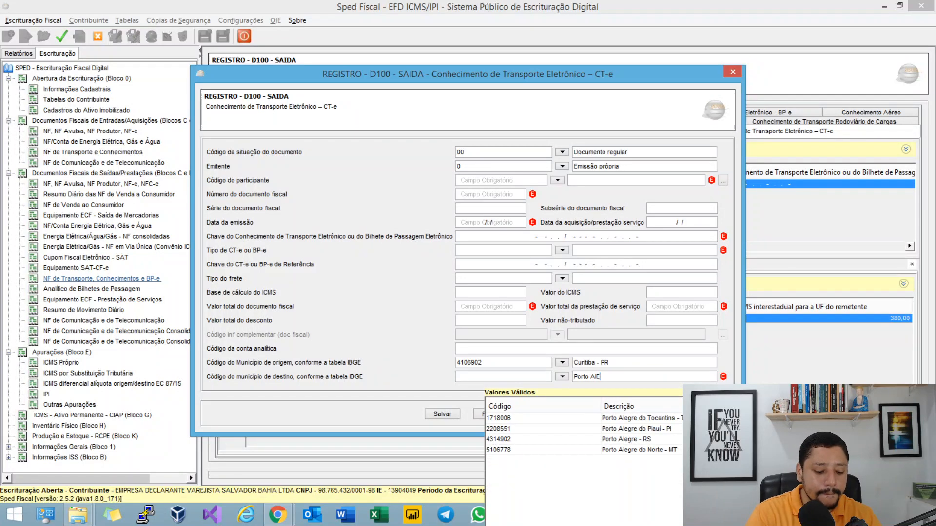
{"action": "type", "text": "gre"}
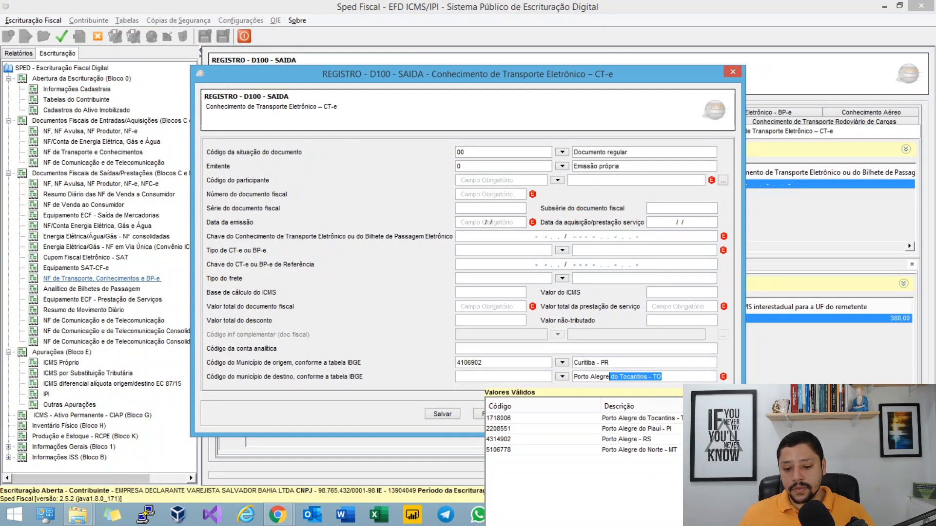
{"action": "key", "text": "BackSpace"}
{"action": "key", "text": "BackSpace"}
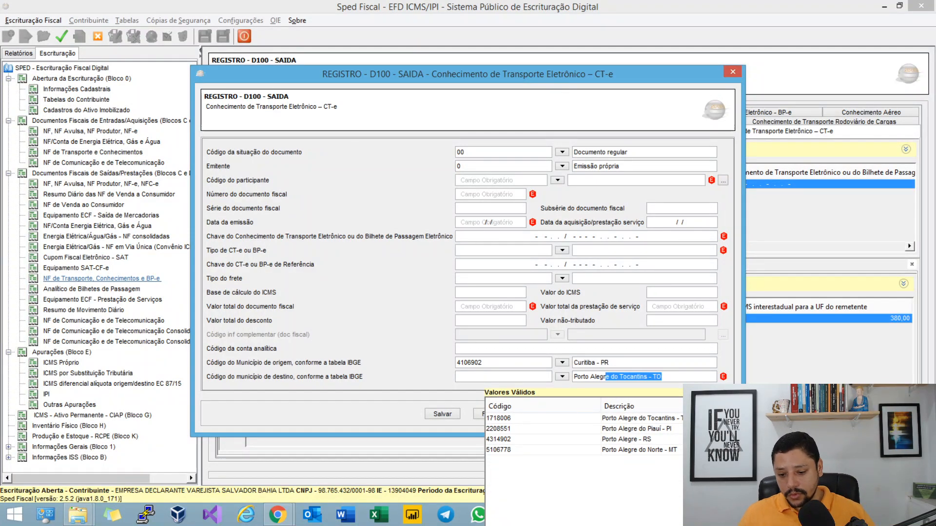
{"action": "left_click", "coordinate": [670, 441]}
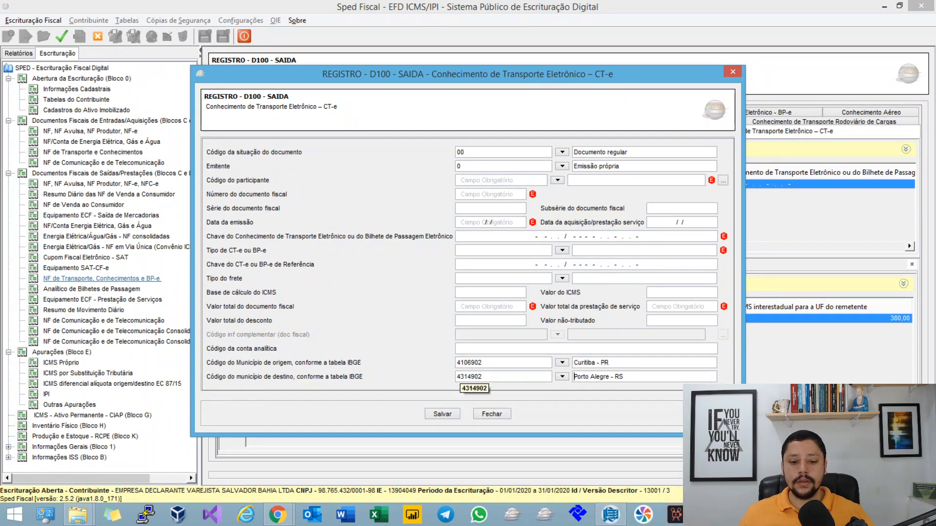
Step: Save the CT-e's destination municipality and accept regenerating the assessment records
{"action": "left_click", "coordinate": [491, 414]}
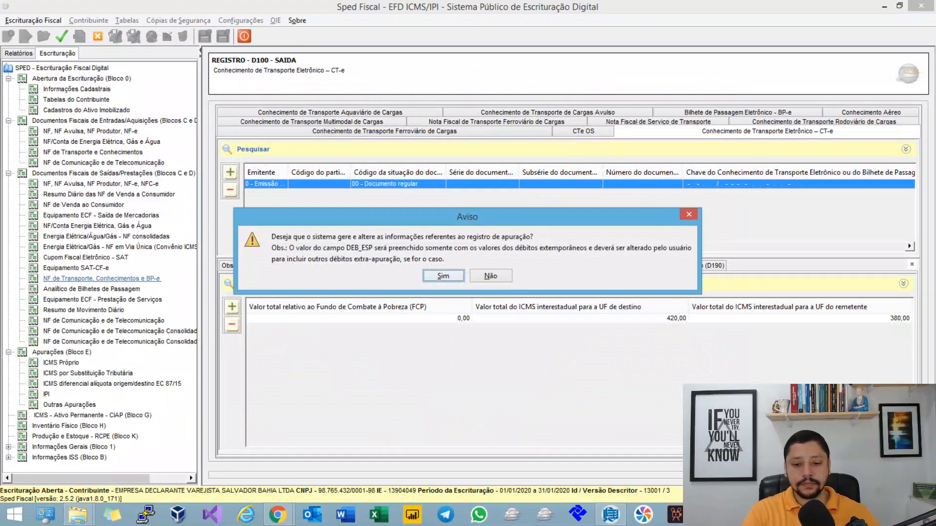
{"action": "key", "text": "Return"}
{"action": "key", "text": "Return"}
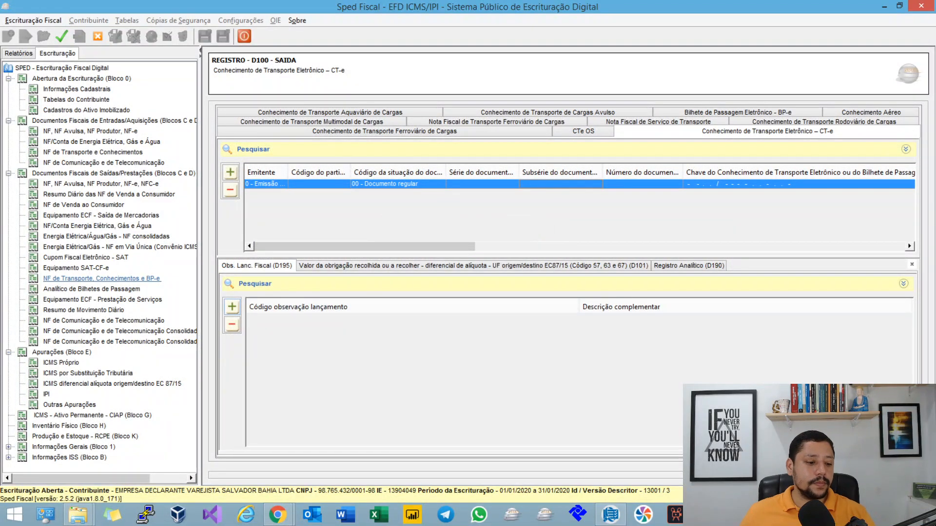
Step: Open Rio Grande do Sul's E310 record in the DIFAL assessment and examine Valor total dos débitos por saídas e prestações – ICMS origem/destino
{"action": "left_click", "coordinate": [112, 384]}
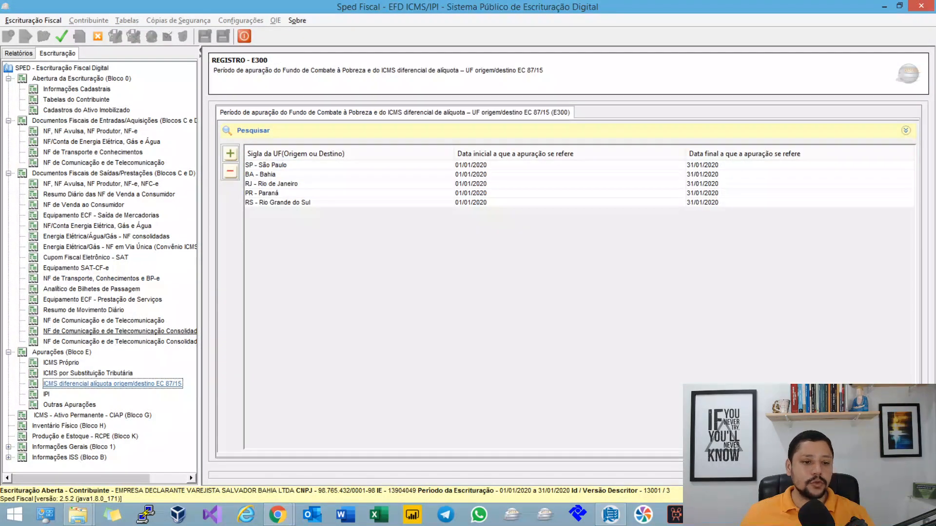
{"action": "left_click", "coordinate": [277, 202]}
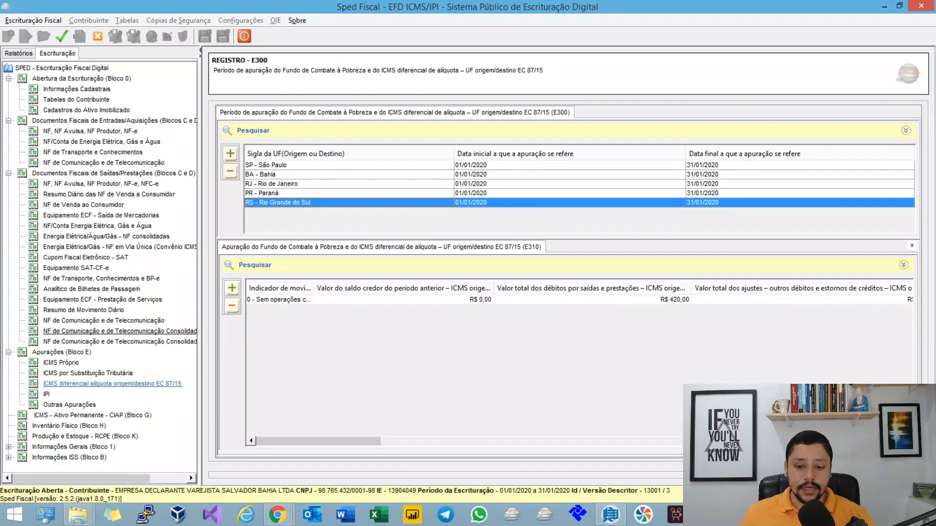
{"action": "double_click", "coordinate": [279, 300]}
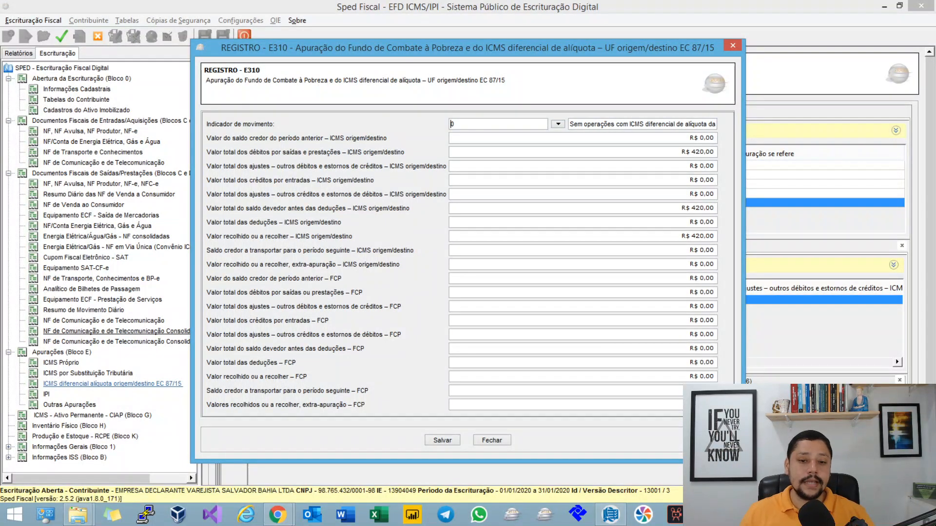
{"action": "left_click_drag", "start_coordinate": [683, 152], "coordinate": [716, 152]}
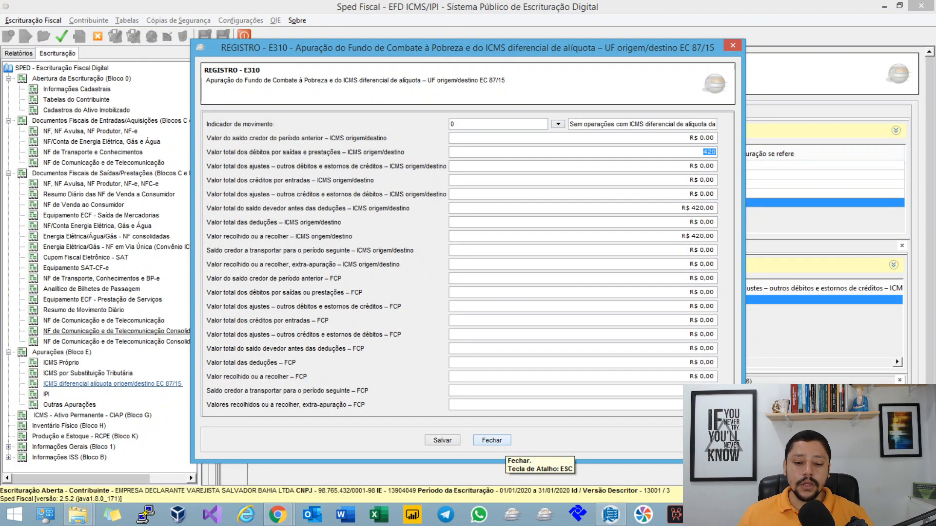
{"action": "left_click", "coordinate": [491, 440]}
Step: View Paraná's E300 assessment period and check the total debits in its E310 record
{"action": "double_click", "coordinate": [458, 193]}
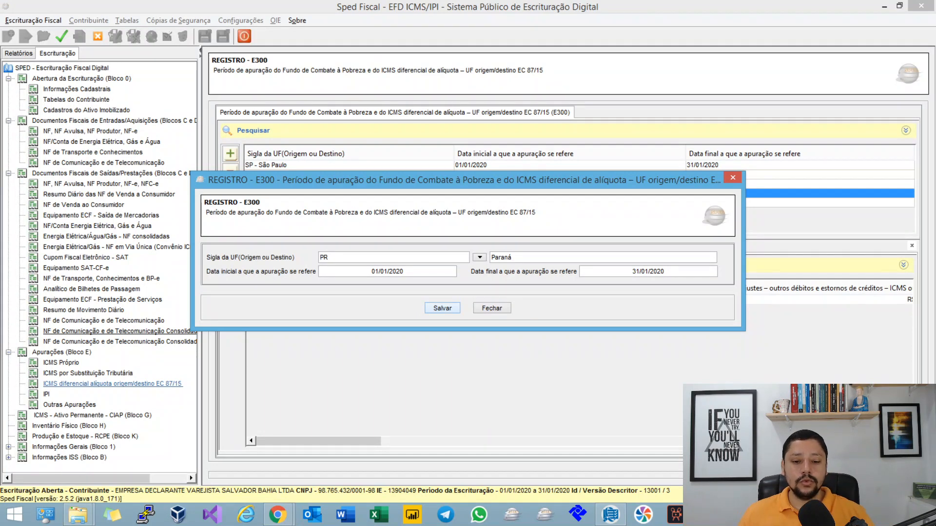
{"action": "left_click", "coordinate": [492, 308]}
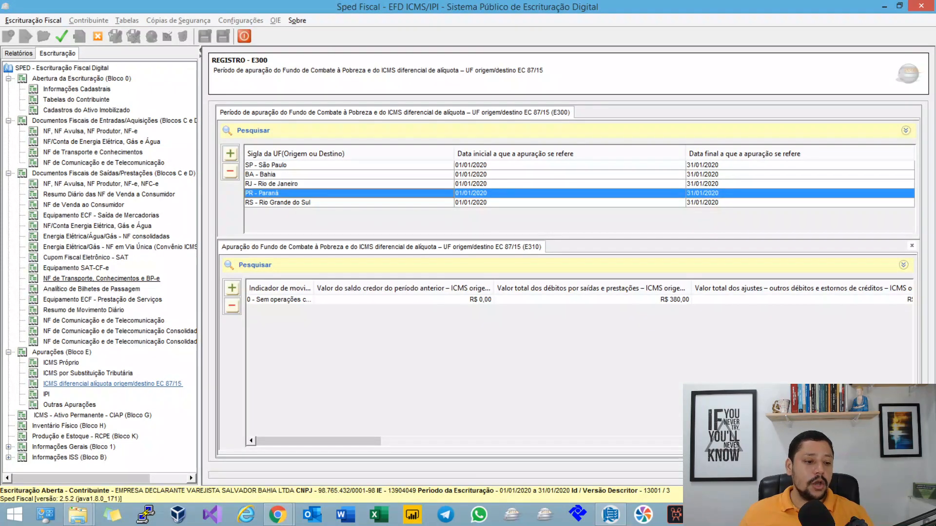
Step: Open the outgoing D100 CT-e record, check its origin and destination municipality codes, and save the record
{"action": "left_click", "coordinate": [101, 278]}
{"action": "left_click", "coordinate": [767, 131]}
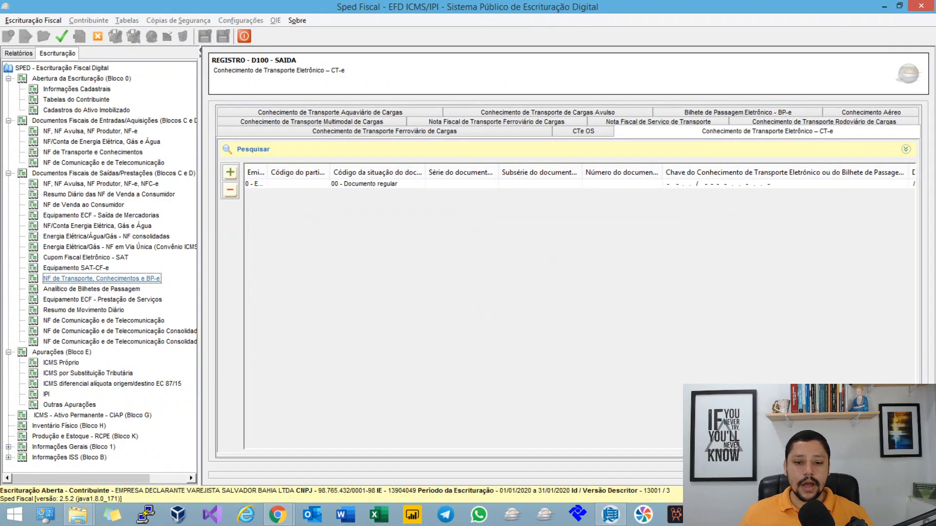
{"action": "left_click", "coordinate": [461, 184]}
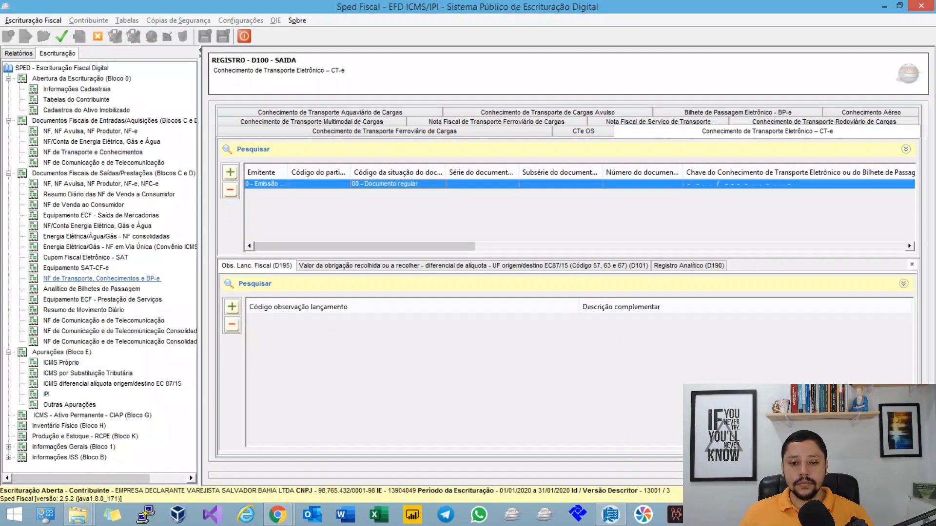
{"action": "double_click", "coordinate": [541, 184]}
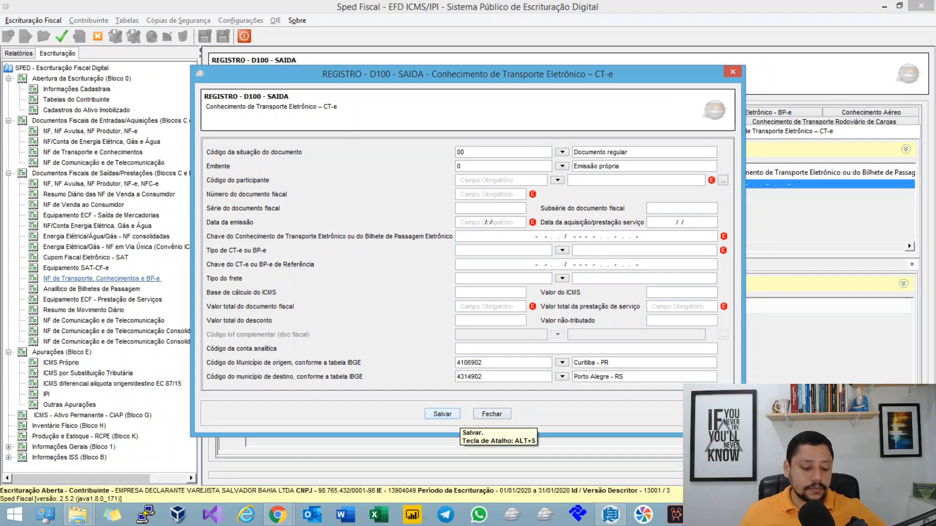
{"action": "left_click", "coordinate": [453, 418]}
Step: Switch to the mind map in Chrome and expand the Campo 04 note on summing fiscal documents by E300 period
{"action": "mouse_move", "coordinate": [278, 514]}
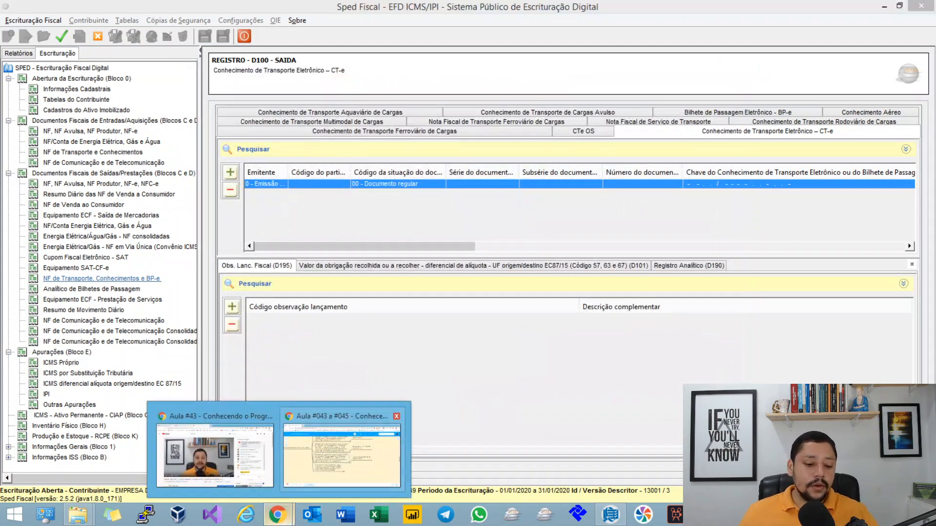
{"action": "left_click", "coordinate": [341, 454]}
{"action": "left_click_drag", "start_coordinate": [341, 419], "coordinate": [435, 376]}
{"action": "left_click", "coordinate": [451, 305]}
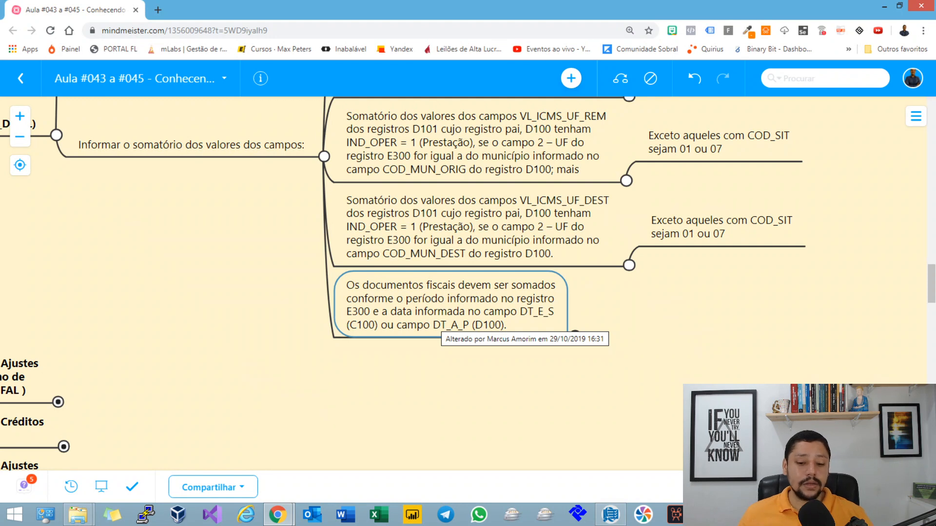
{"action": "left_click", "coordinate": [575, 337]}
{"action": "left_click_drag", "start_coordinate": [595, 380], "coordinate": [362, 347]}
Step: Highlight the reference to the E300 record in the exception note for COD_SIT 01 or 07
{"action": "left_click", "coordinate": [468, 251]}
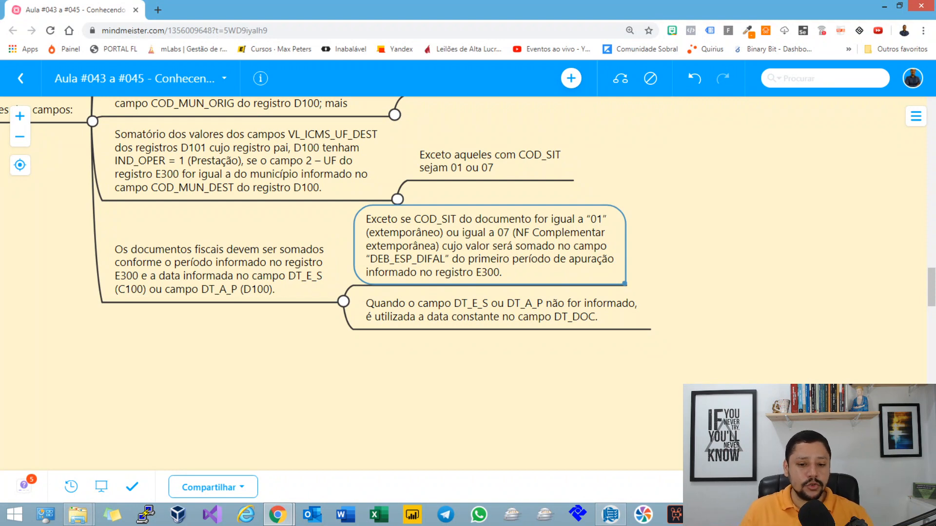
{"action": "key", "text": "F2"}
{"action": "left_click", "coordinate": [575, 259]}
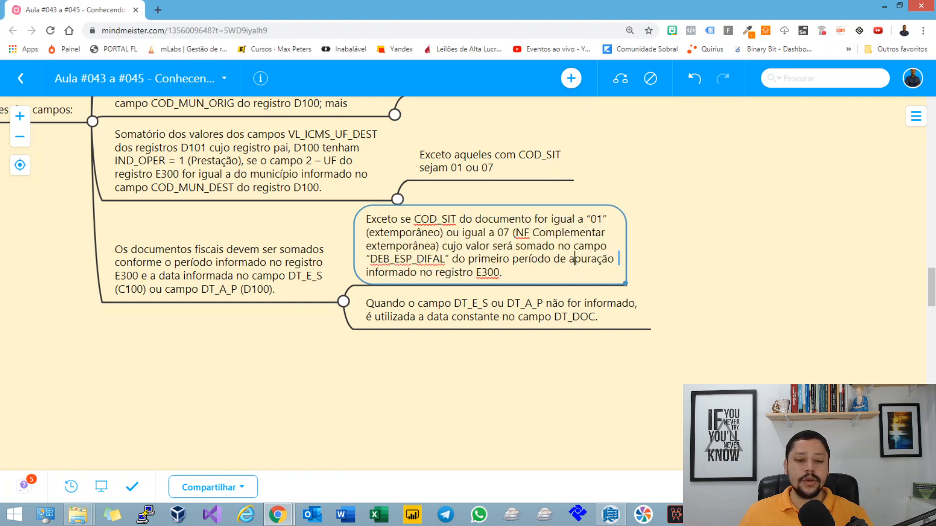
{"action": "left_click_drag", "start_coordinate": [416, 273], "coordinate": [481, 272]}
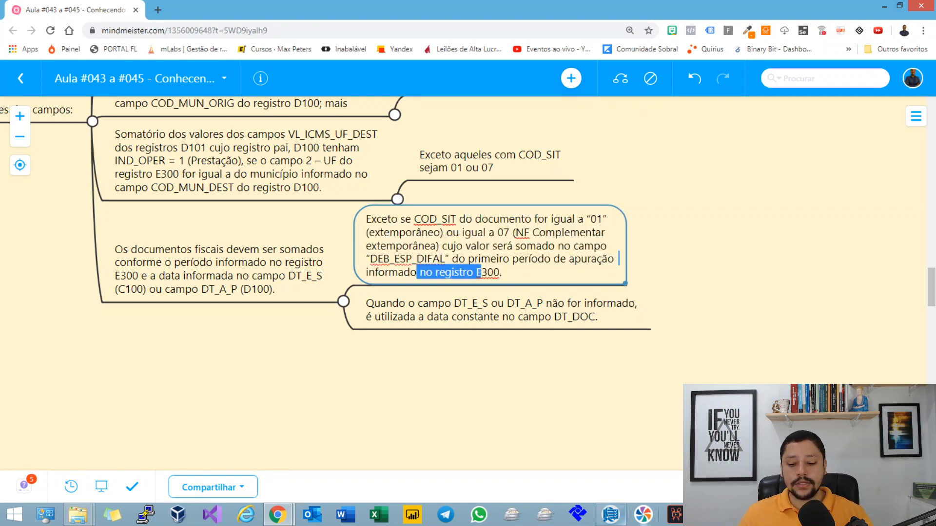
Step: Switch to Sped Fiscal and view São Paulo's E300 period and E310 record in the DIFAL assessment
{"action": "left_click", "coordinate": [610, 515]}
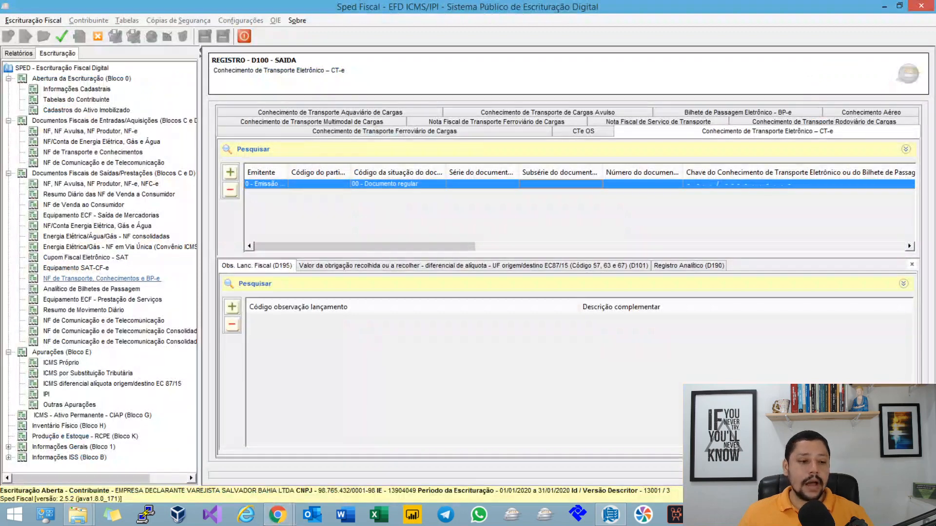
{"action": "left_click", "coordinate": [112, 384]}
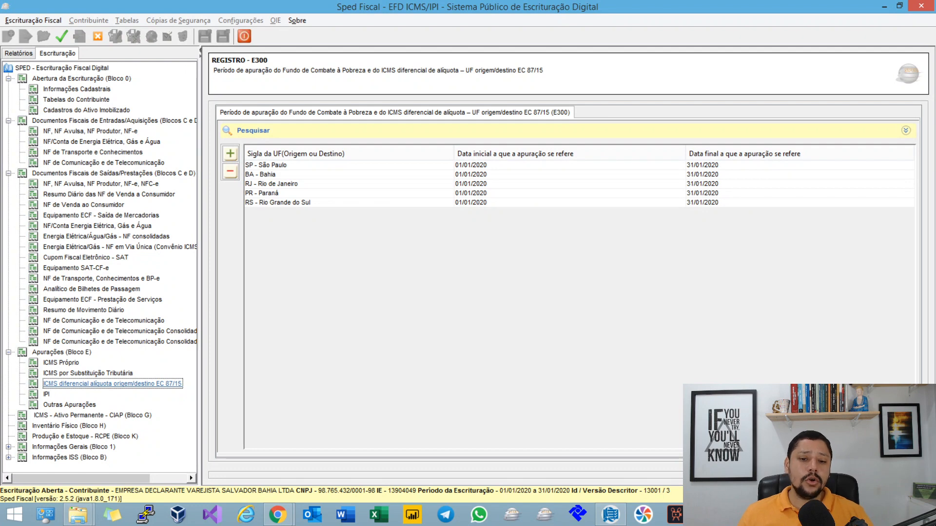
{"action": "left_click", "coordinate": [272, 165]}
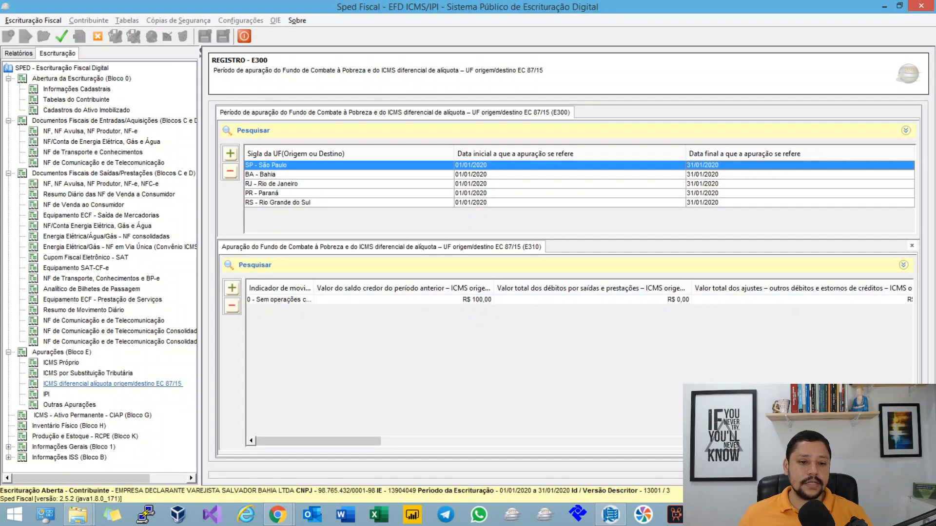
Step: Return to the mind map and read the note on using DT_DOC when DT_E_S or DT_A_P is not informed
{"action": "left_click", "coordinate": [277, 515]}
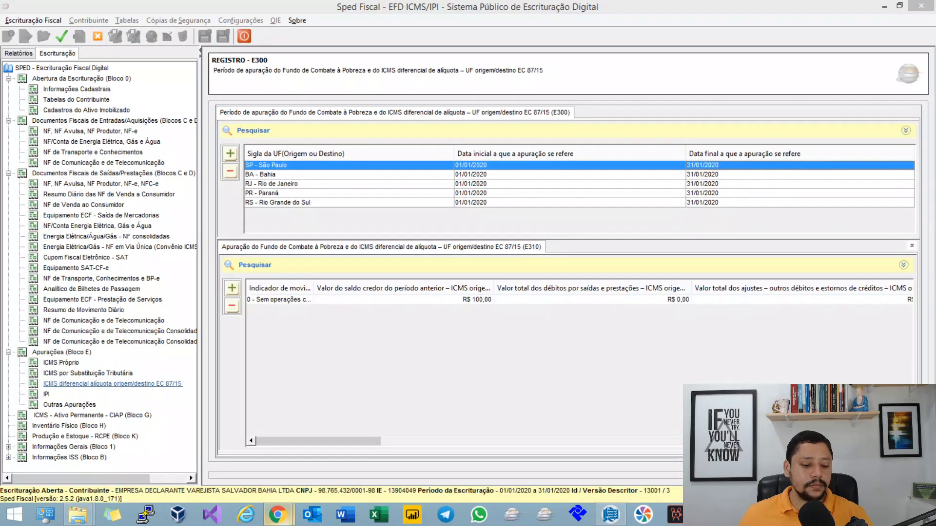
{"action": "left_click", "coordinate": [341, 456]}
{"action": "scroll", "coordinate": [438, 195], "scroll_direction": "down", "scroll_amount": 2}
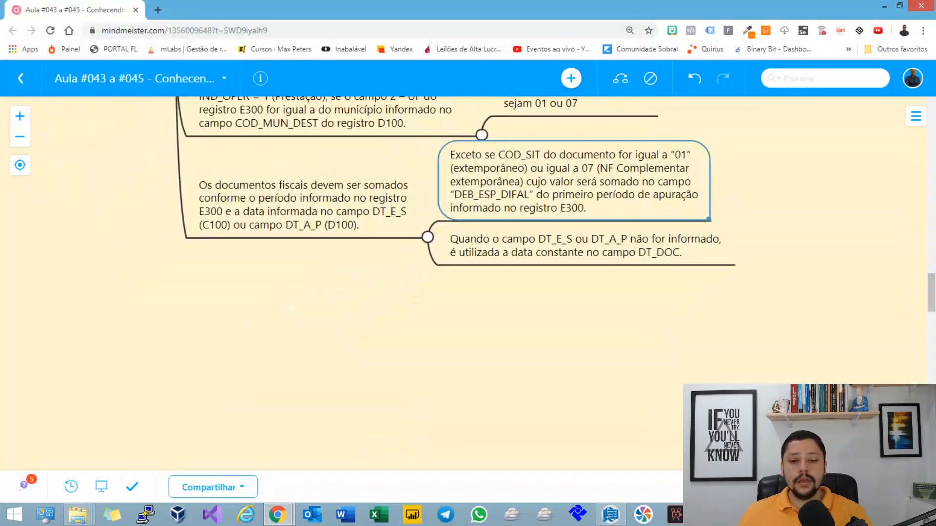
{"action": "left_click_drag", "start_coordinate": [487, 341], "coordinate": [418, 312]}
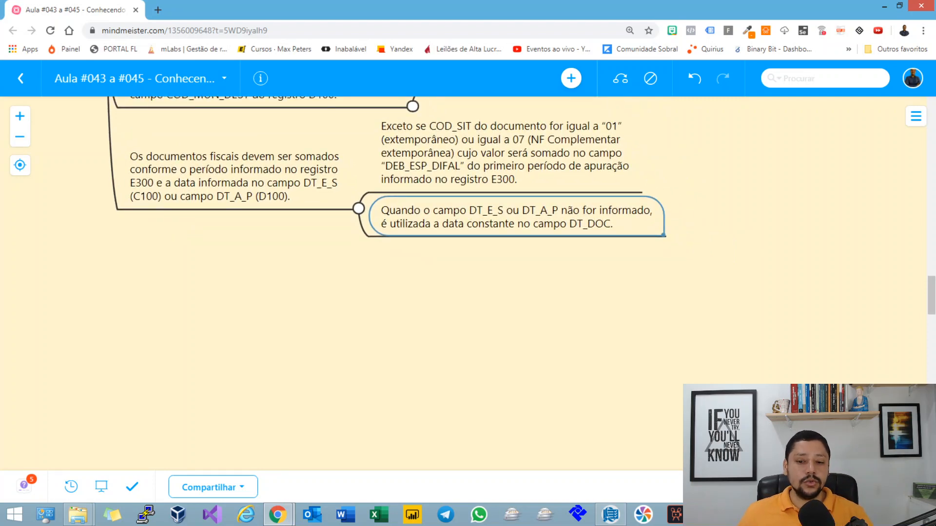
{"action": "left_click_drag", "start_coordinate": [418, 313], "coordinate": [439, 365]}
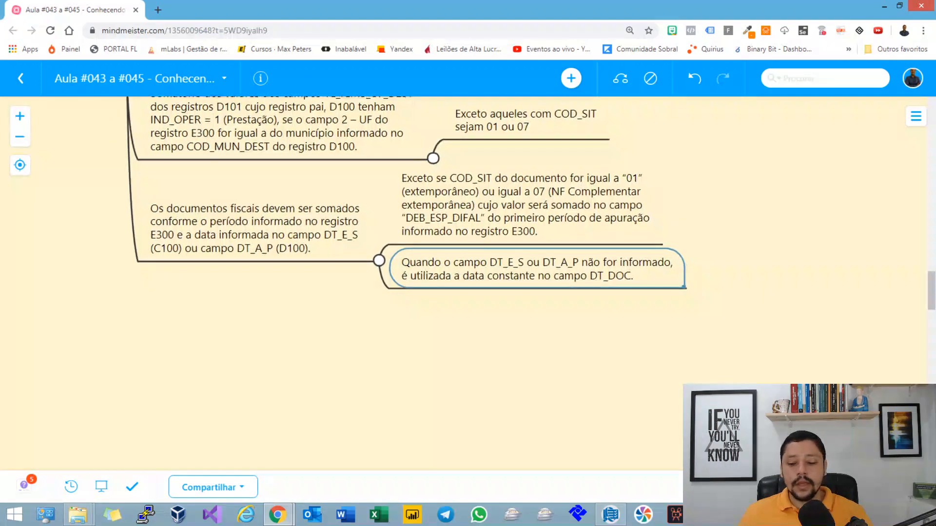
Step: Switch to Sped Fiscal and open the first C100 record among the outgoing Notas Fiscais Eletrônicas
{"action": "key", "text": "alt+Tab"}
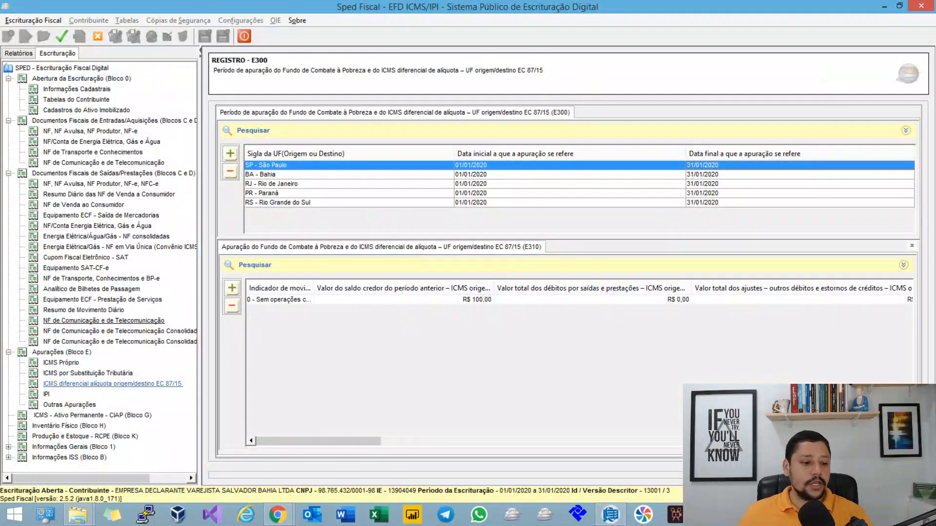
{"action": "left_click", "coordinate": [90, 132]}
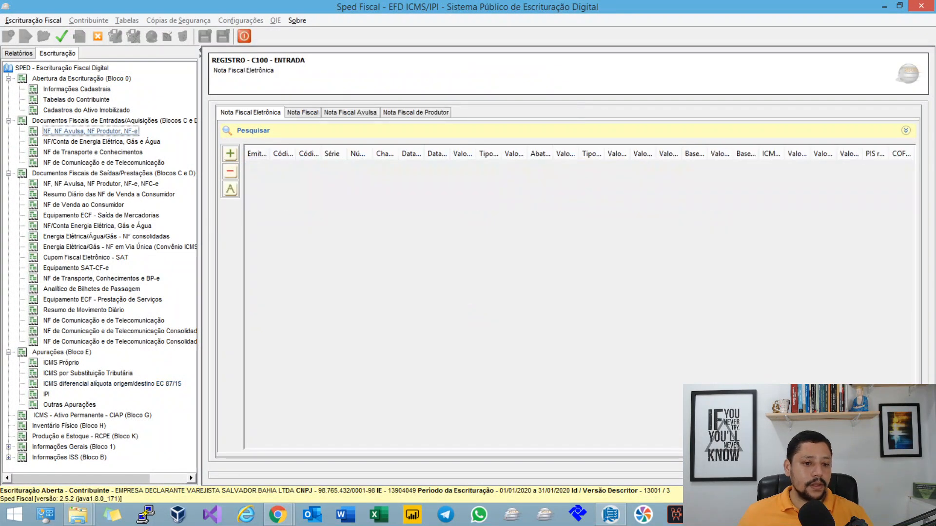
{"action": "left_click", "coordinate": [350, 112]}
{"action": "left_click", "coordinate": [268, 112]}
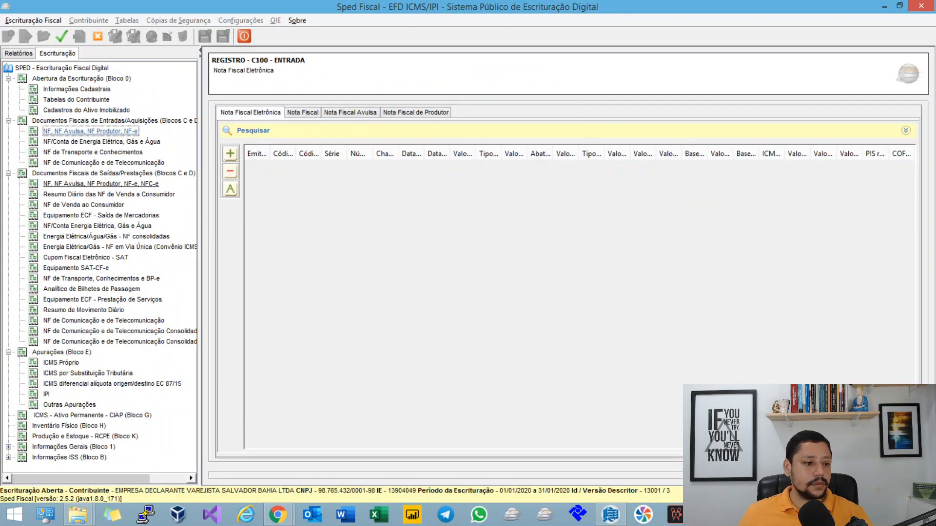
{"action": "left_click", "coordinate": [112, 184]}
{"action": "double_click", "coordinate": [385, 165]}
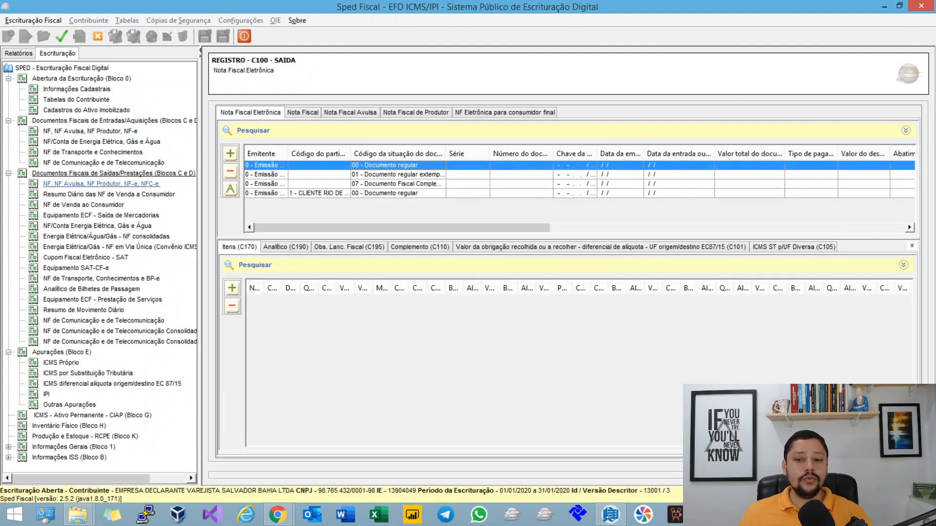
Step: Examine the Data da emissão, Data da entrada ou saída and Chave da NFe fields, and close the C100 record
{"action": "left_click", "coordinate": [384, 215]}
{"action": "left_click", "coordinate": [634, 216]}
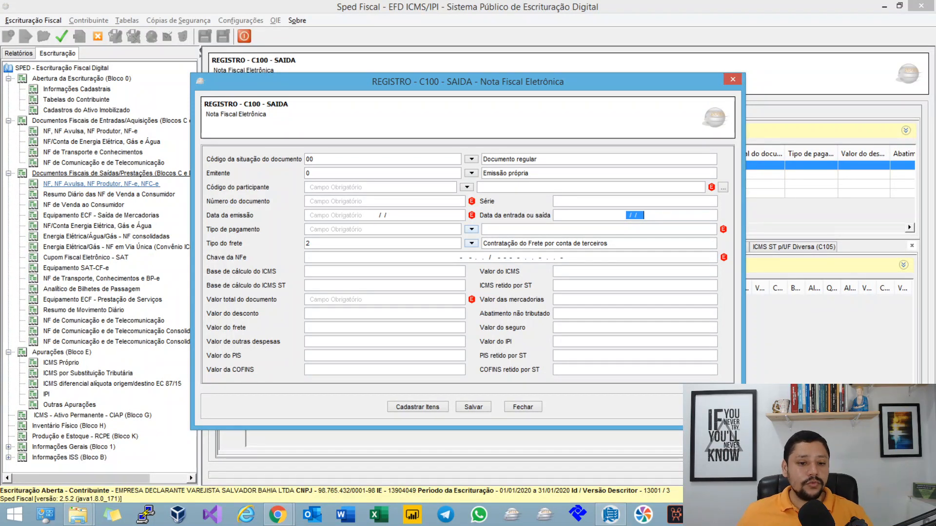
{"action": "key", "text": "shift+Tab"}
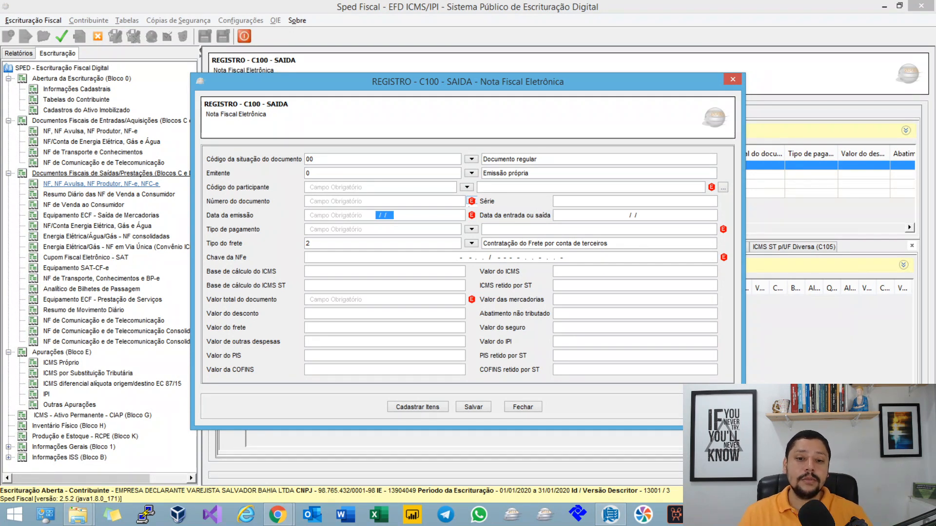
{"action": "left_click_drag", "start_coordinate": [456, 257], "coordinate": [471, 257]}
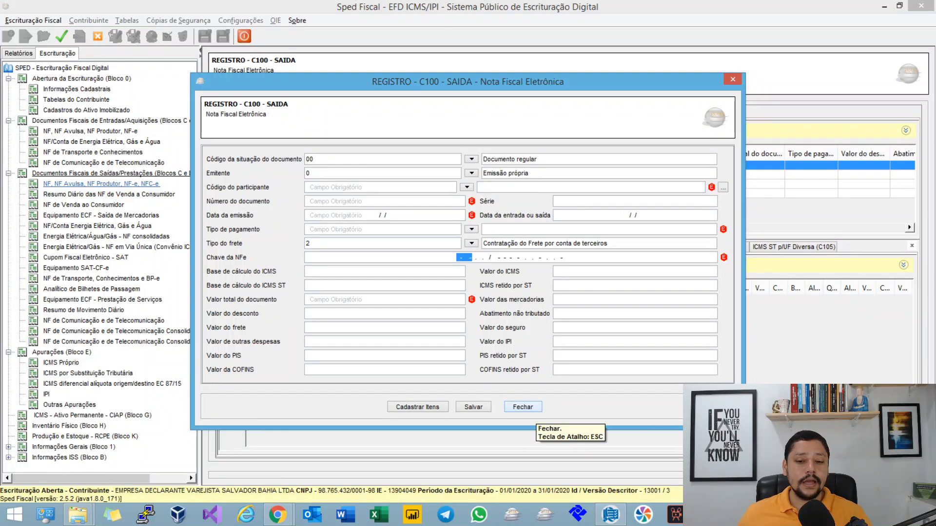
{"action": "left_click", "coordinate": [522, 407]}
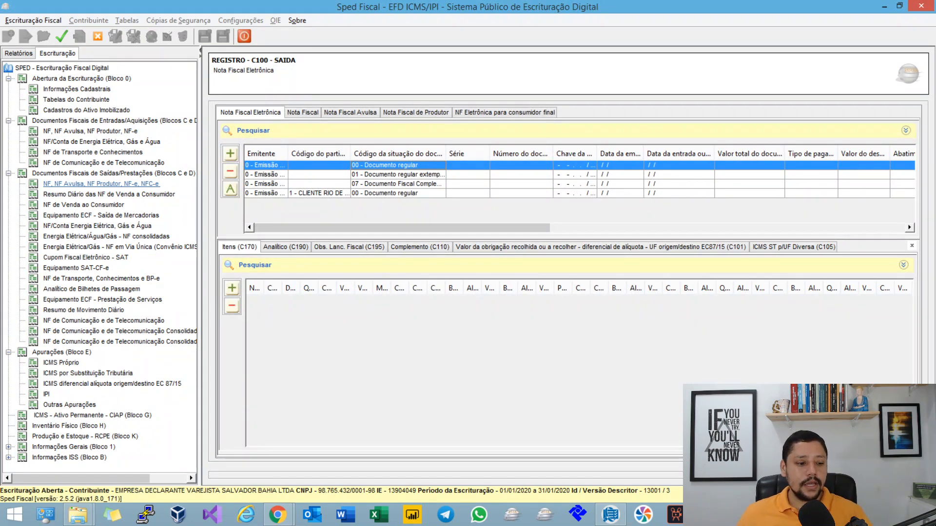
Step: View the DIFAL E300 period list and switch to the Campo 04 sum rules in the mind map
{"action": "left_click", "coordinate": [91, 384]}
{"action": "left_click", "coordinate": [278, 515]}
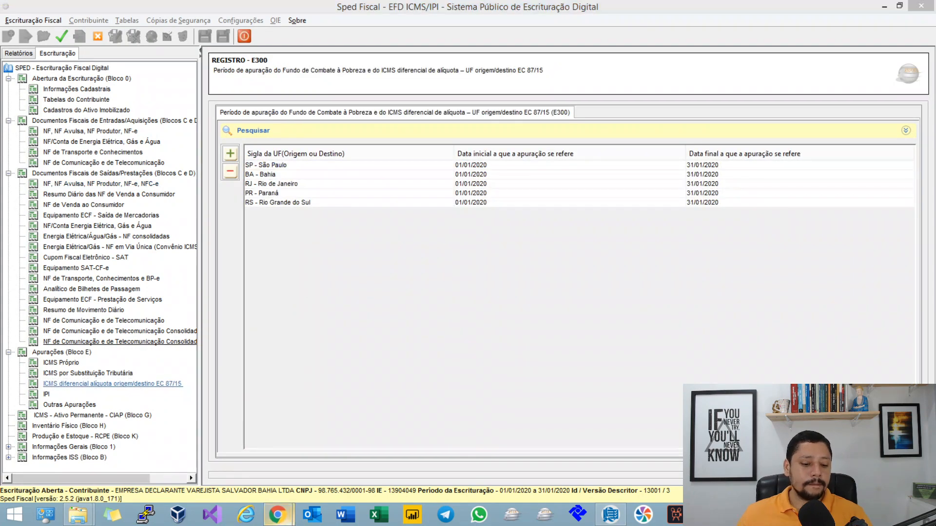
{"action": "left_click", "coordinate": [212, 451]}
{"action": "left_click_drag", "start_coordinate": [244, 337], "coordinate": [546, 401]}
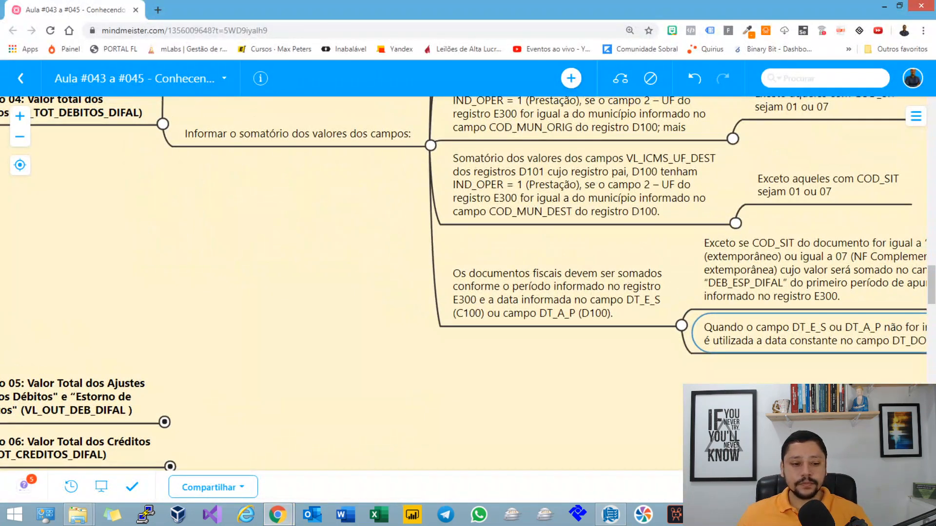
{"action": "left_click_drag", "start_coordinate": [419, 302], "coordinate": [232, 452]}
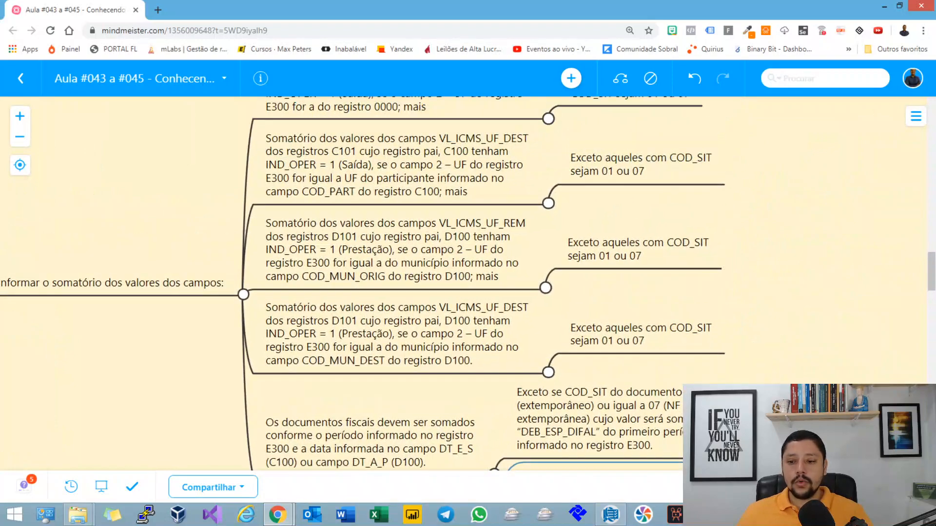
{"action": "left_click_drag", "start_coordinate": [371, 273], "coordinate": [426, 329]}
Step: Collapse the exception notes under the Campo 04 sum rules and the whole "Informar o somatório dos valores dos campos" branch
{"action": "left_click", "coordinate": [604, 175]}
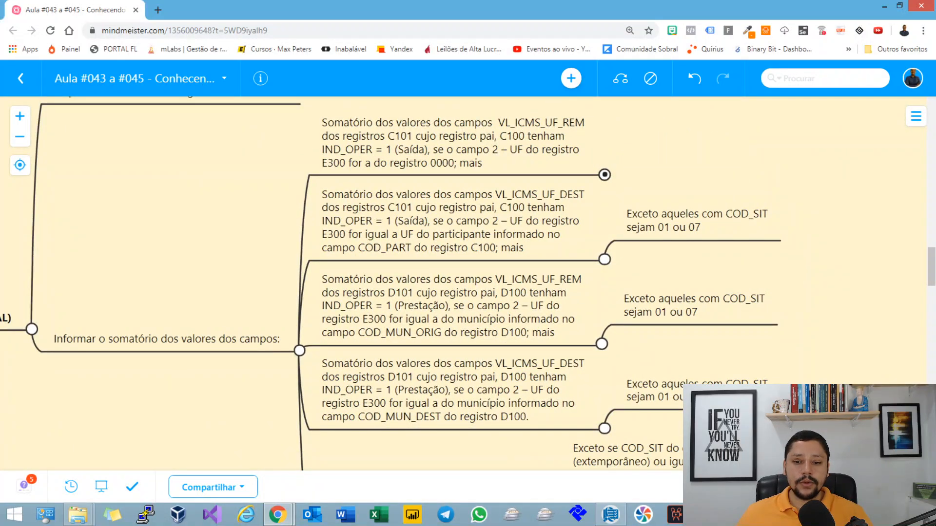
{"action": "left_click", "coordinate": [605, 260]}
{"action": "scroll", "coordinate": [603, 243], "scroll_direction": "down", "scroll_amount": 3}
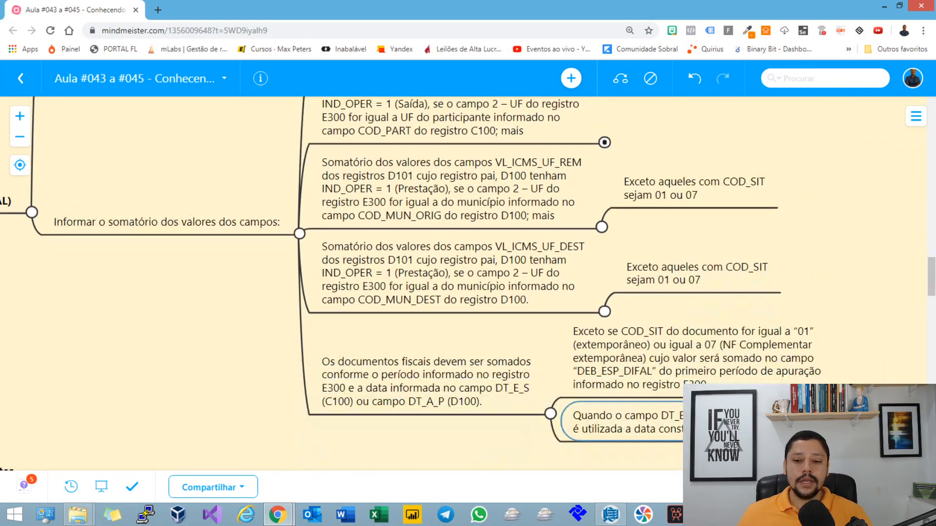
{"action": "left_click", "coordinate": [601, 227]}
{"action": "left_click", "coordinate": [604, 311]}
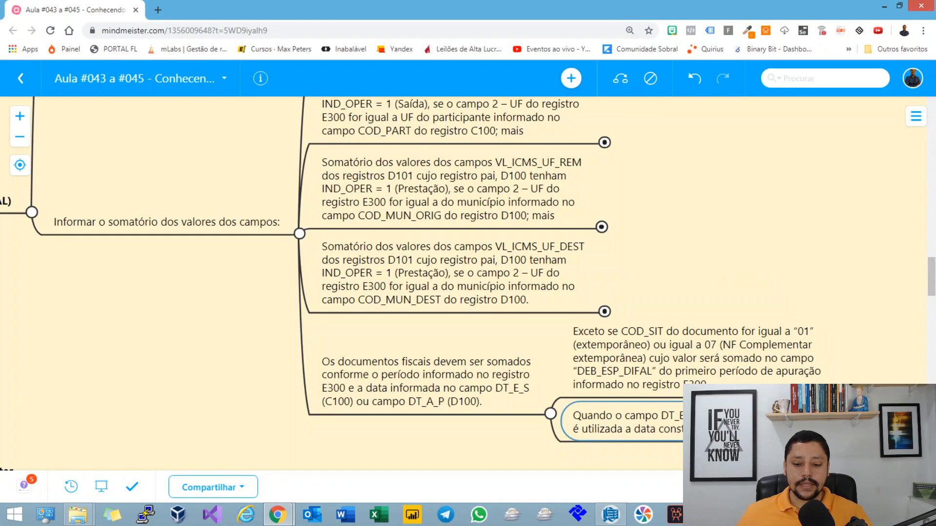
{"action": "left_click", "coordinate": [550, 413]}
{"action": "scroll", "coordinate": [550, 380], "scroll_direction": "up", "scroll_amount": 1}
{"action": "left_click", "coordinate": [550, 346]}
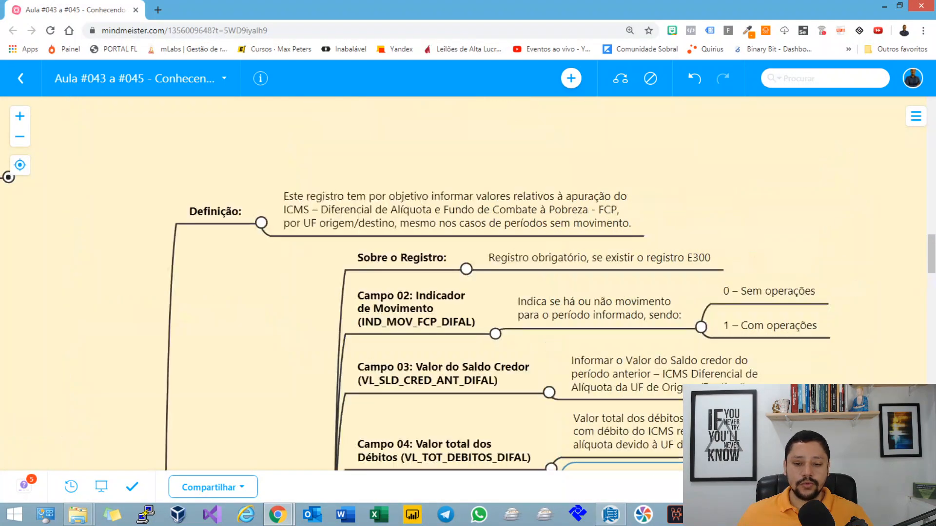
Step: Expand Campo 05 (VL_OUT_DEB_DIFAL) and read its definition and the E311 sum rule for VL_AJ_APUR
{"action": "left_click_drag", "start_coordinate": [551, 424], "coordinate": [341, 111]}
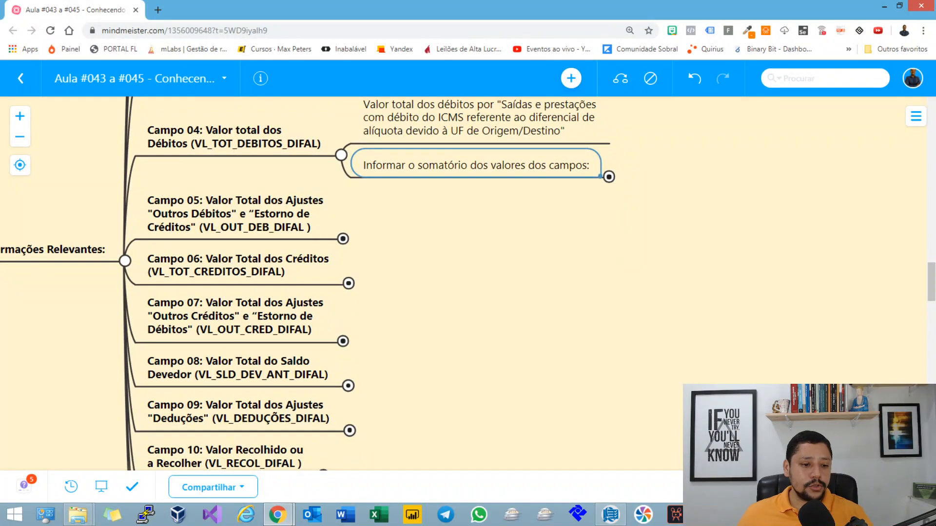
{"action": "left_click_drag", "start_coordinate": [239, 214], "coordinate": [254, 180]}
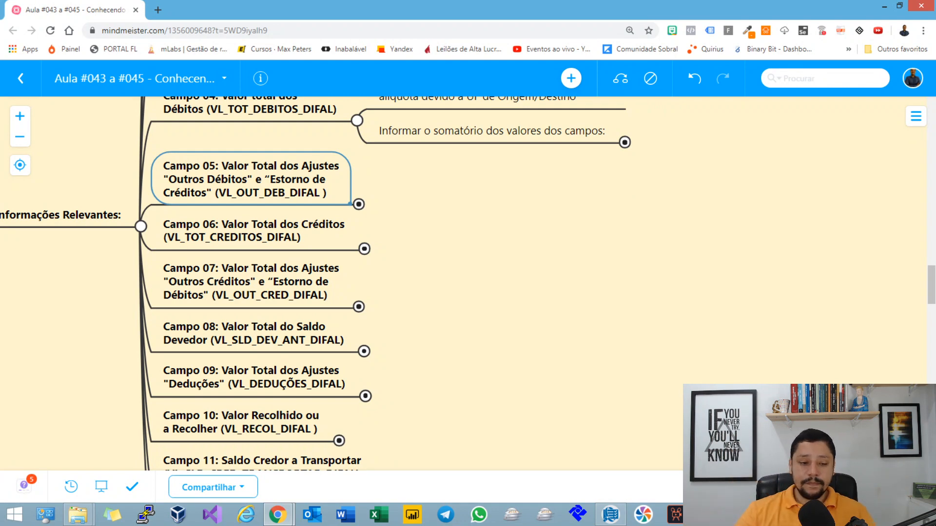
{"action": "left_click", "coordinate": [359, 204]}
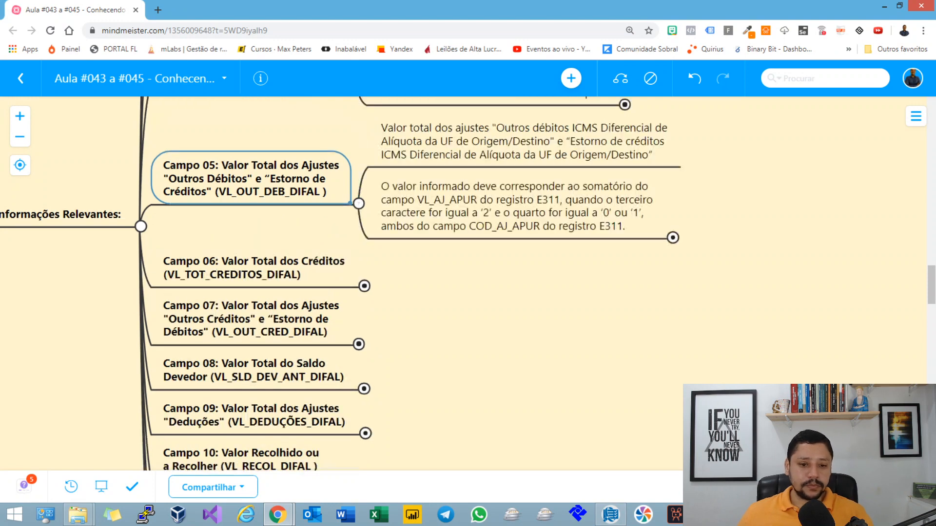
{"action": "left_click_drag", "start_coordinate": [438, 278], "coordinate": [363, 368]}
{"action": "left_click", "coordinate": [449, 231]}
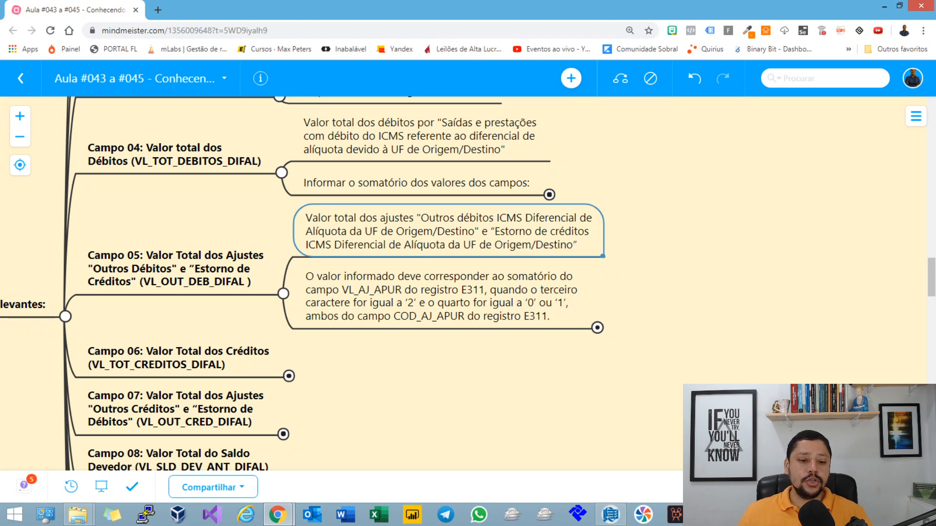
{"action": "key", "text": "Down"}
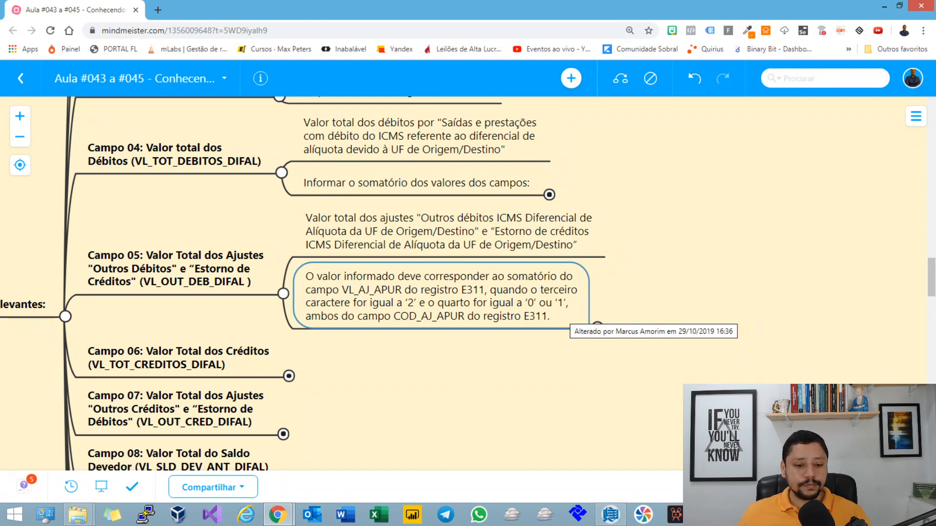
Step: Highlight the COD_AJ_APUR reference to register E311 in the Campo 05 sum rule
{"action": "double_click", "coordinate": [365, 310]}
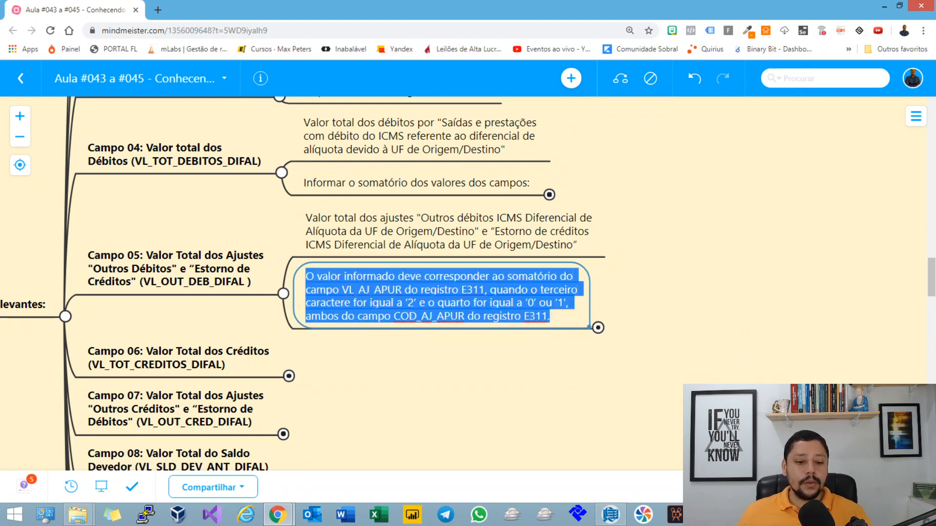
{"action": "left_click", "coordinate": [409, 316]}
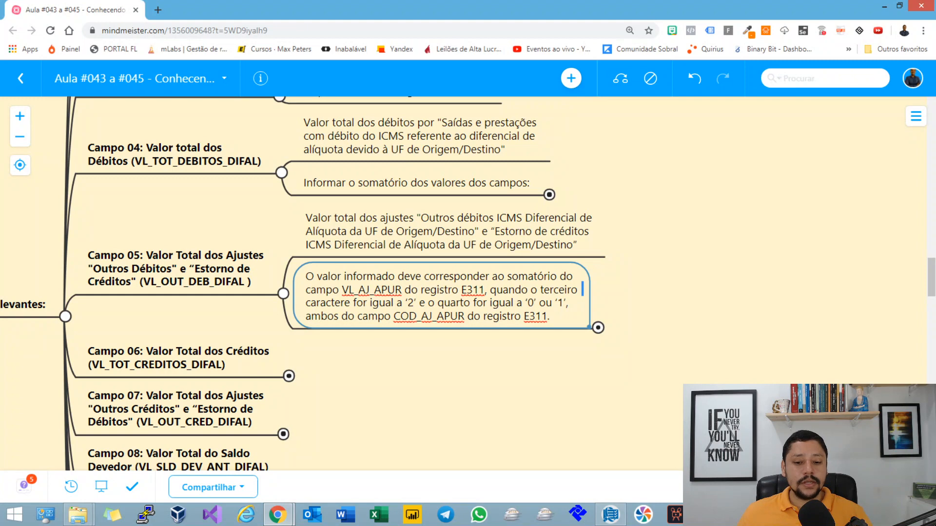
{"action": "left_click_drag", "start_coordinate": [499, 317], "coordinate": [535, 317]}
{"action": "left_click", "coordinate": [550, 317]}
Step: Expand the branch under the Campo 05 sum rule and open the document linked from Tabela 5.1.1
{"action": "left_click", "coordinate": [598, 328]}
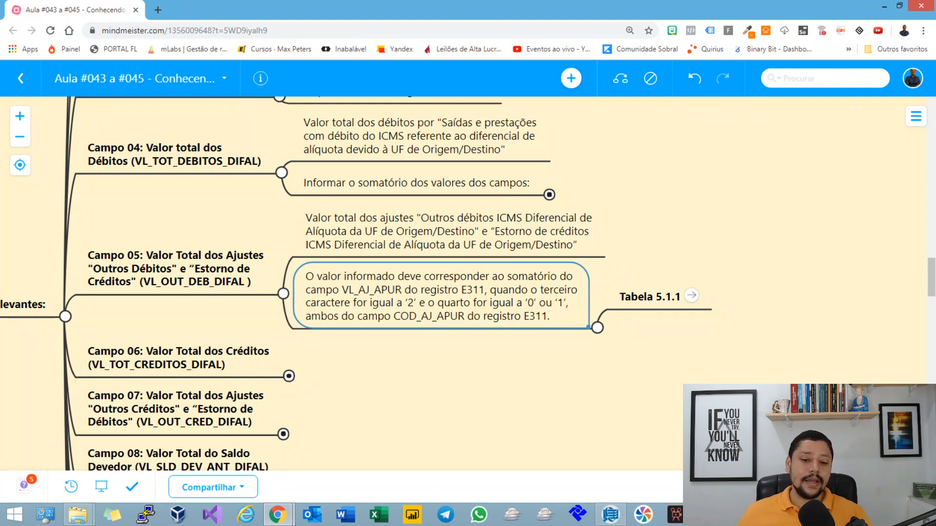
{"action": "left_click", "coordinate": [650, 297]}
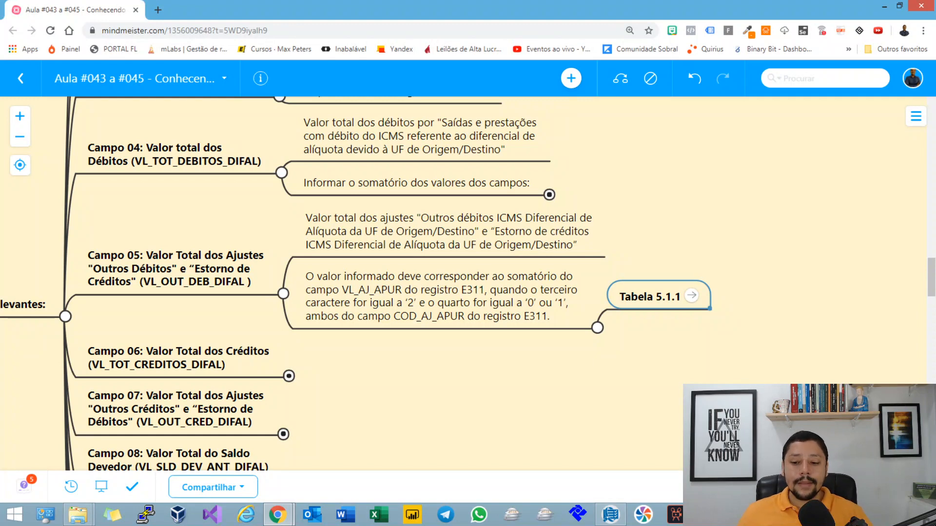
{"action": "left_click", "coordinate": [691, 295]}
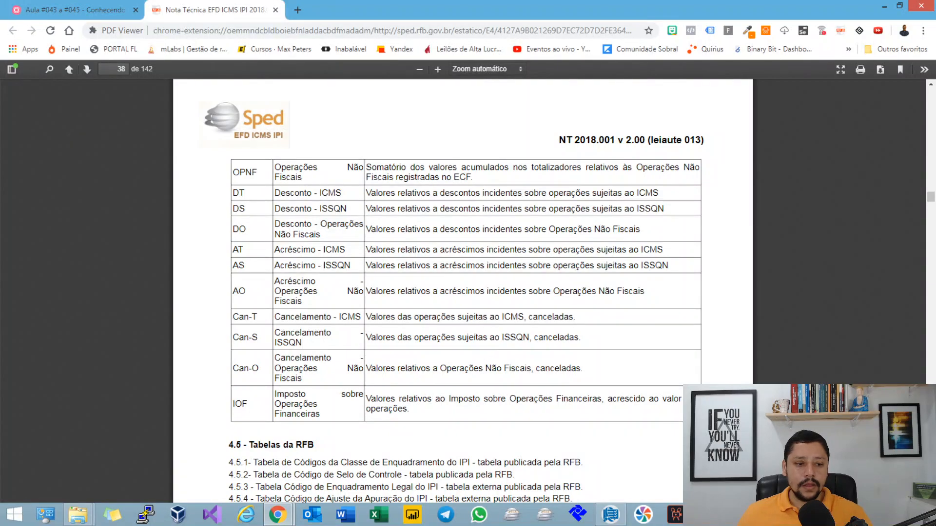
Step: Fit the PDF to "Largura da página" and locate section 5.1.1, Tabela de Códigos de Ajustes da Apuração do ICMS
{"action": "left_click", "coordinate": [487, 69]}
{"action": "left_click", "coordinate": [483, 108]}
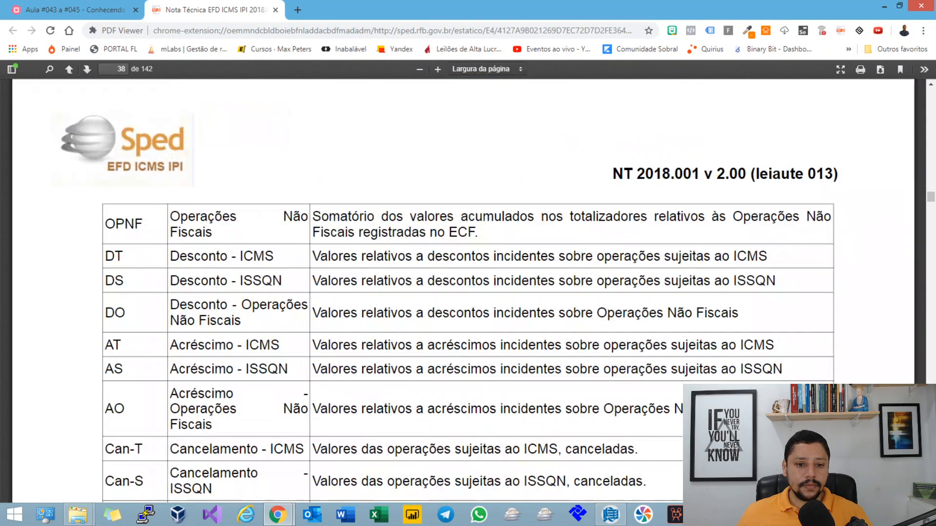
{"action": "scroll", "coordinate": [463, 292], "scroll_direction": "down", "scroll_amount": 15}
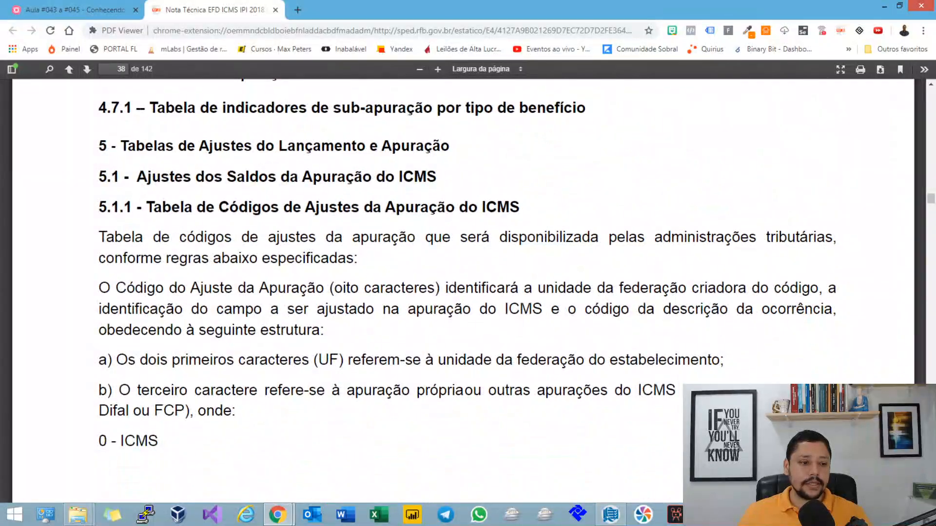
{"action": "left_click_drag", "start_coordinate": [99, 206], "coordinate": [161, 441]}
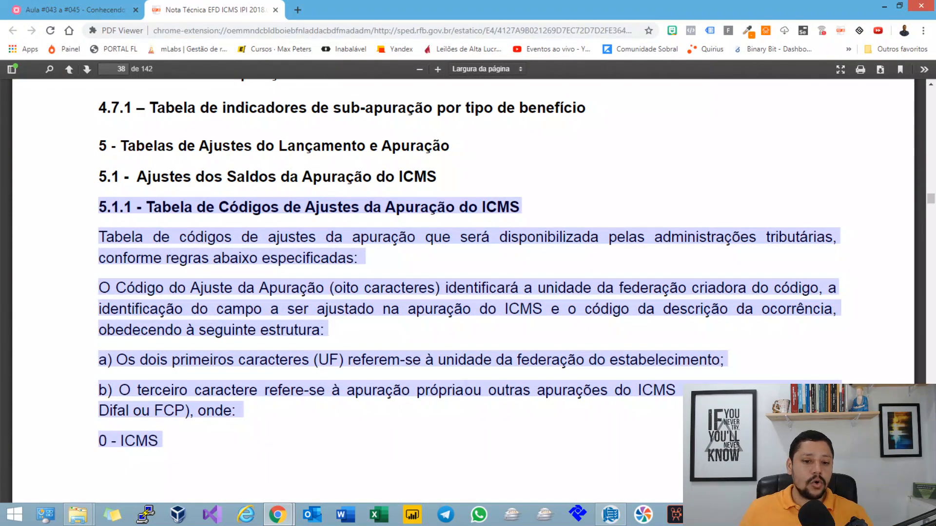
{"action": "left_click", "coordinate": [195, 441]}
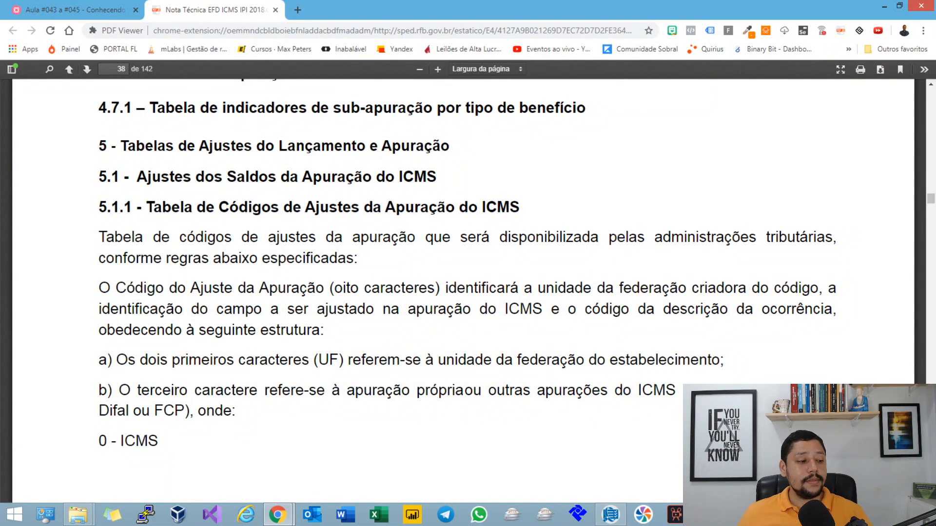
{"action": "scroll", "coordinate": [467, 263], "scroll_direction": "down", "scroll_amount": 1}
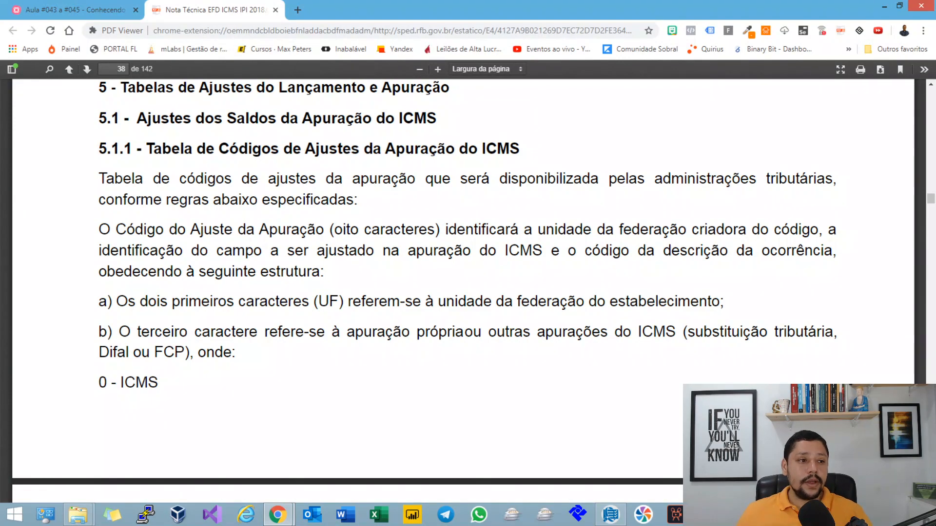
Step: Go back to the mind map and review the Campo 05 (VL_OUT_DEB_DIFAL) node and its rules
{"action": "left_click", "coordinate": [74, 10]}
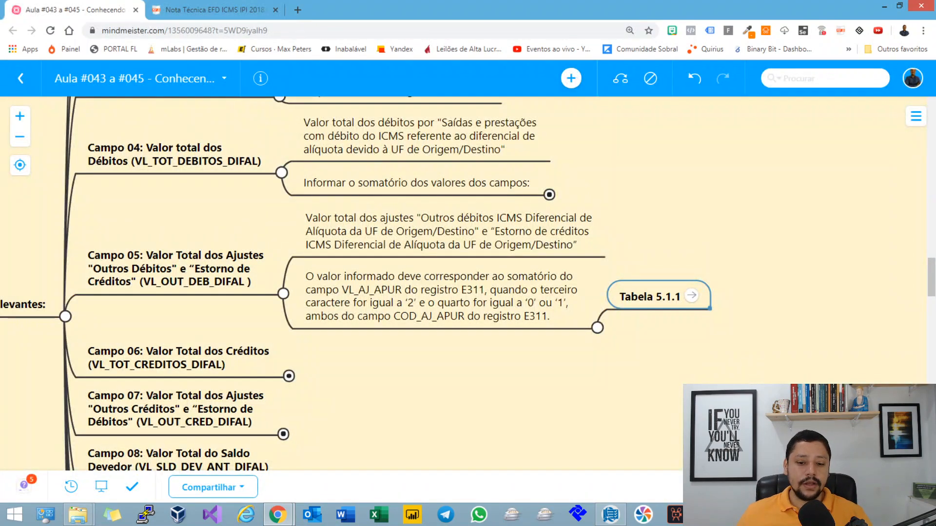
{"action": "left_click_drag", "start_coordinate": [468, 390], "coordinate": [445, 340]}
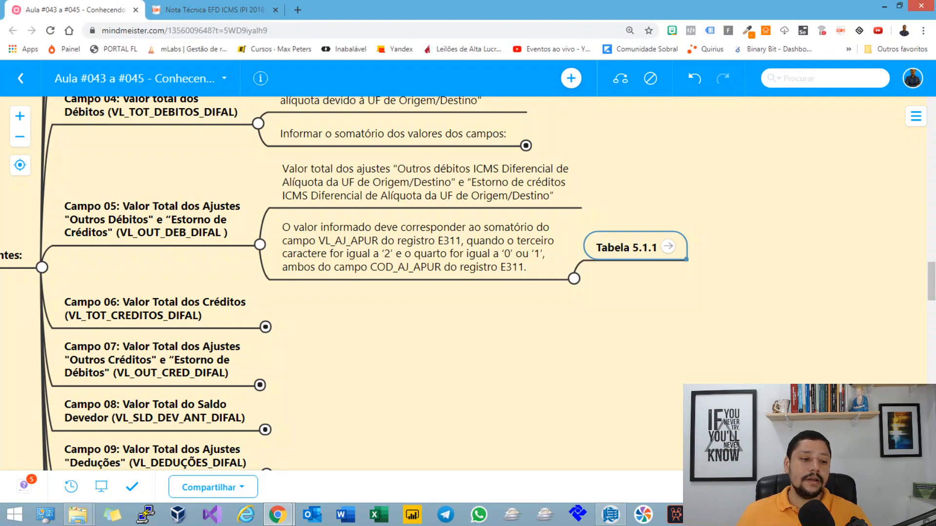
{"action": "left_click", "coordinate": [152, 220]}
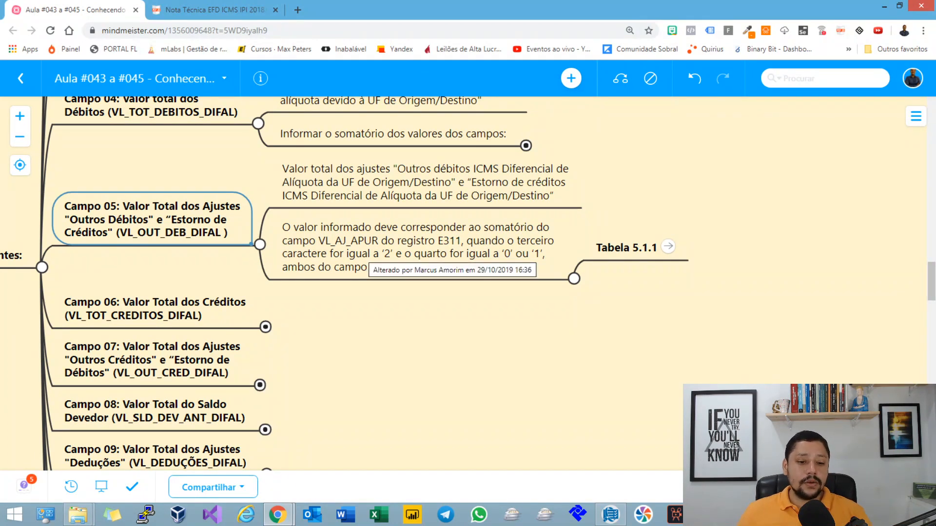
Step: Return to the Nota Técnica PDF and highlight the section 5.1.1 paragraph explaining what the eight-character Código do Ajuste da Apuração identifies
{"action": "left_click", "coordinate": [210, 10]}
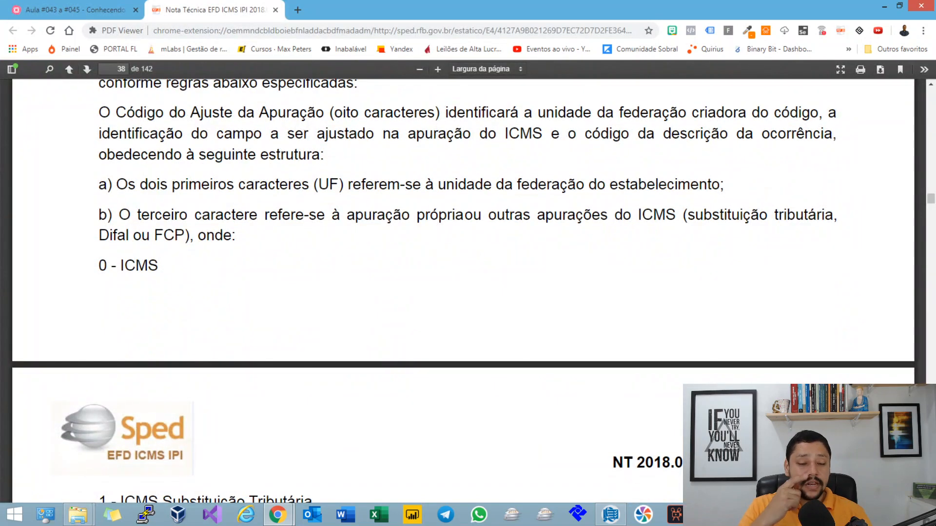
{"action": "scroll", "coordinate": [463, 283], "scroll_direction": "up", "scroll_amount": 2}
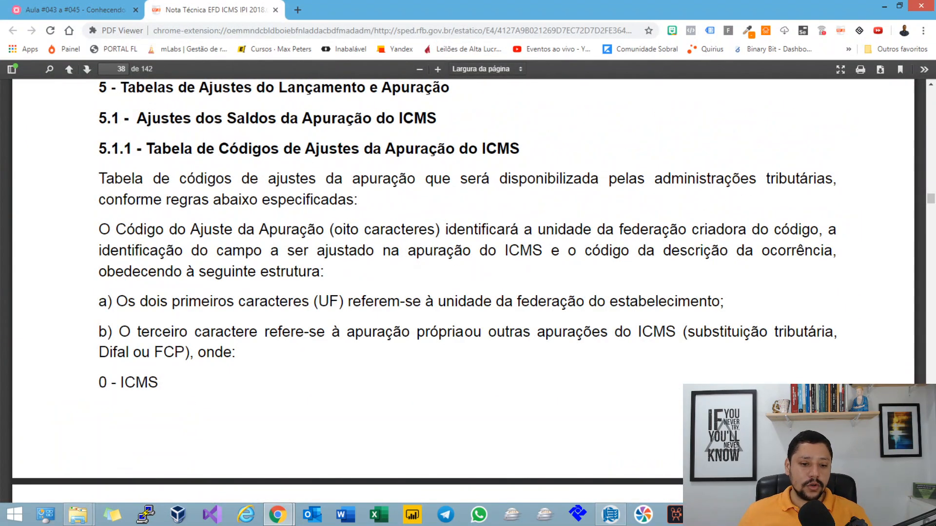
{"action": "left_click_drag", "start_coordinate": [126, 229], "coordinate": [447, 229]}
{"action": "left_click_drag", "start_coordinate": [544, 229], "coordinate": [582, 229]}
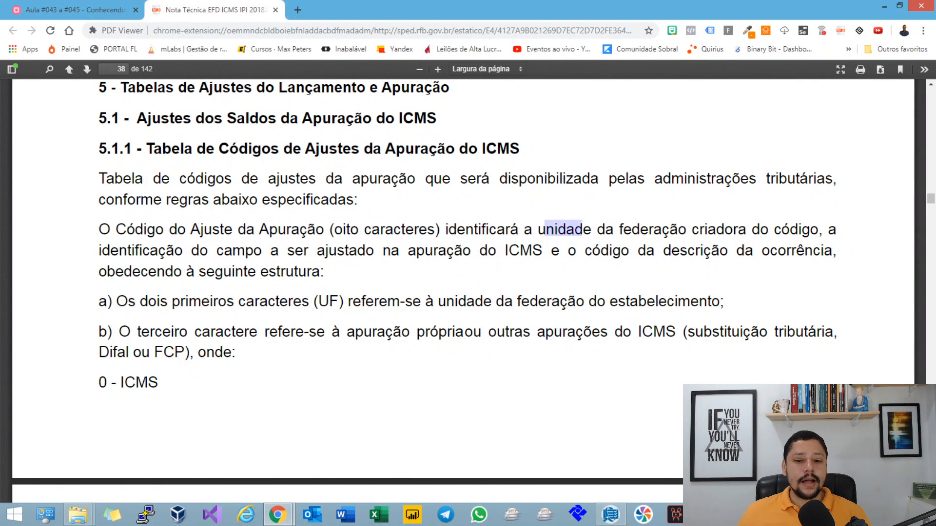
{"action": "left_click_drag", "start_coordinate": [715, 229], "coordinate": [796, 229]}
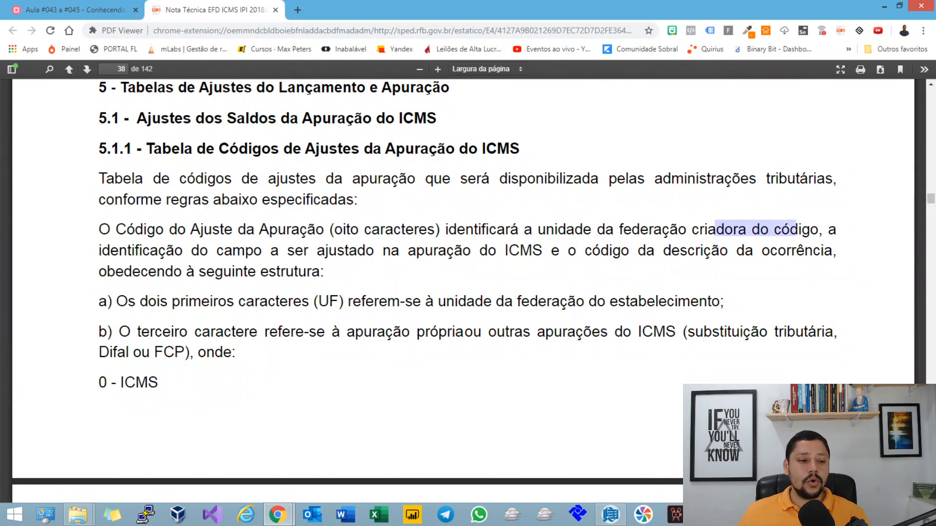
{"action": "left_click_drag", "start_coordinate": [120, 250], "coordinate": [545, 250]}
{"action": "left_click_drag", "start_coordinate": [617, 250], "coordinate": [324, 271]}
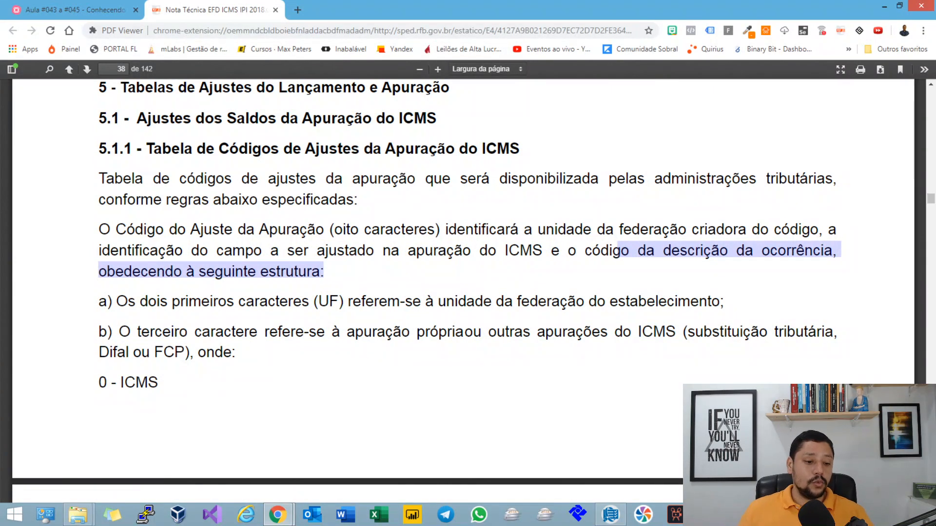
Step: Examine item a) on the first two characters of the adjustment code and highlight "UF"
{"action": "scroll", "coordinate": [468, 243], "scroll_direction": "down", "scroll_amount": 1}
{"action": "left_click_drag", "start_coordinate": [361, 242], "coordinate": [720, 243]}
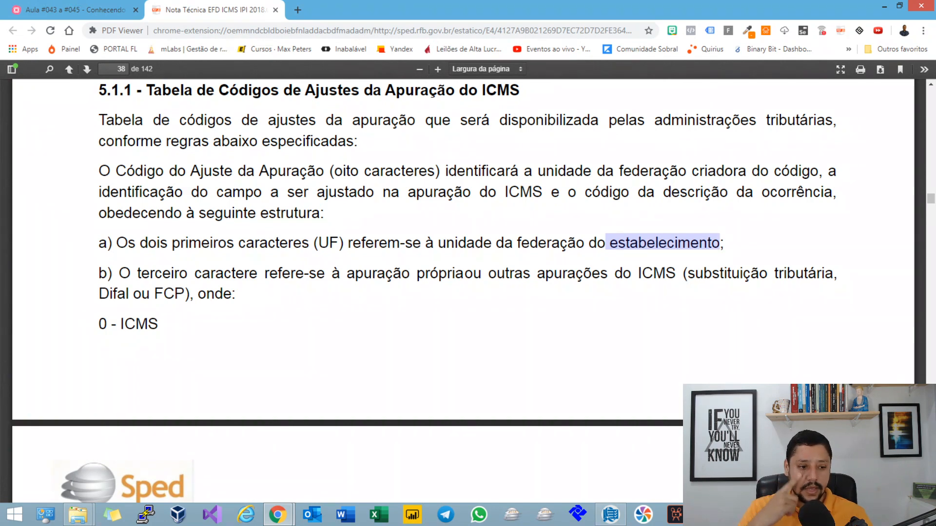
{"action": "left_click_drag", "start_coordinate": [116, 273], "coordinate": [235, 273]}
{"action": "double_click", "coordinate": [328, 243]}
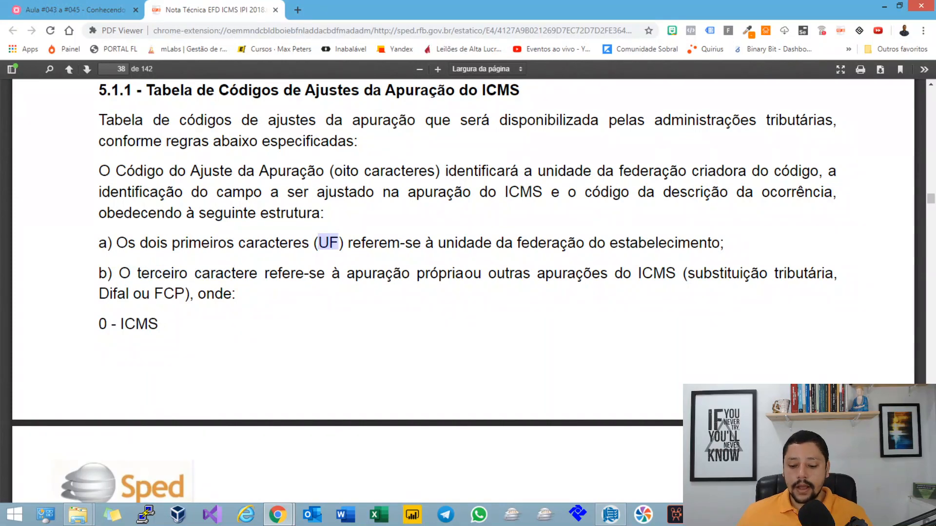
Step: Switch to Sped Fiscal and go through the E300 periods of São Paulo, Bahia, Rio de Janeiro, Paraná and Rio Grande do Sul
{"action": "key", "text": "alt+Tab"}
{"action": "left_click", "coordinate": [273, 165]}
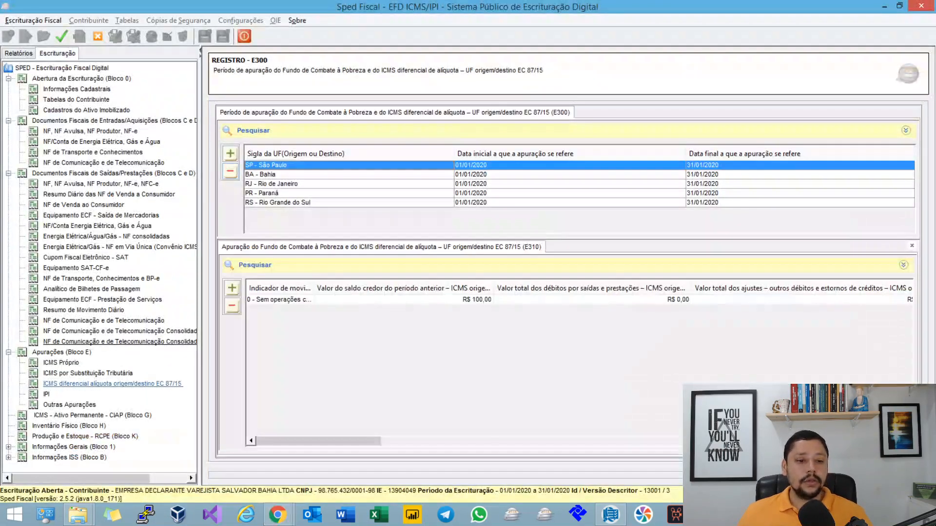
{"action": "left_click", "coordinate": [273, 174]}
{"action": "left_click", "coordinate": [273, 184]}
{"action": "left_click", "coordinate": [273, 193]}
{"action": "left_click", "coordinate": [273, 203]}
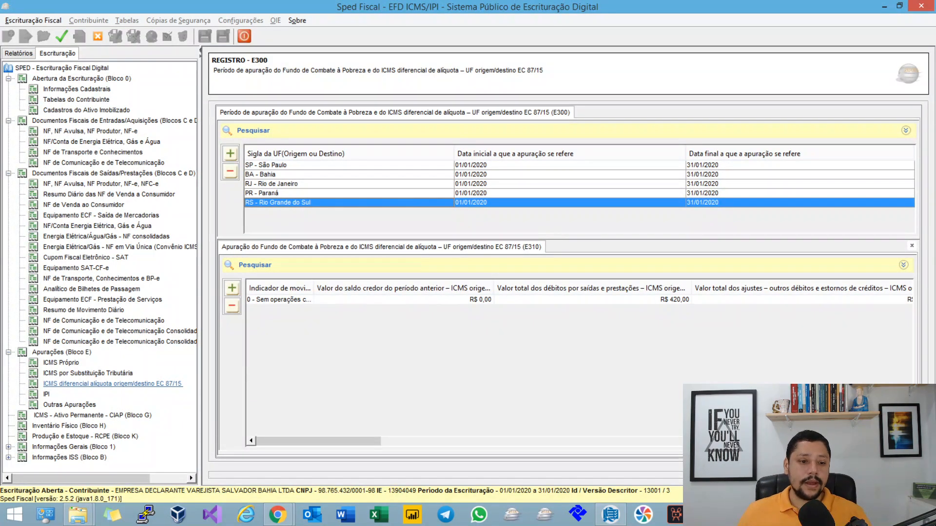
{"action": "left_click", "coordinate": [312, 184]}
{"action": "left_click", "coordinate": [312, 193]}
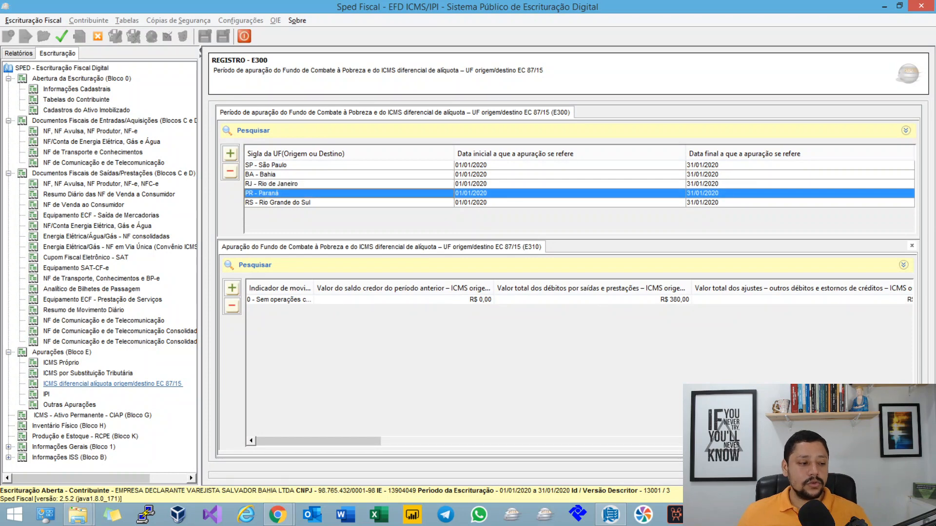
Step: Return to the Nota Técnica PDF and highlight item b), which defines the third character of the adjustment code
{"action": "key", "text": "alt+Tab"}
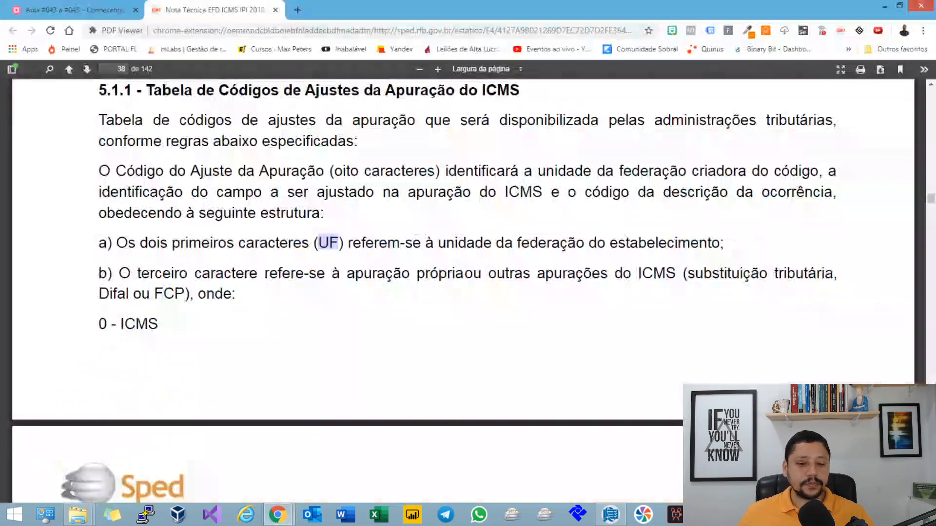
{"action": "left_click", "coordinate": [328, 243]}
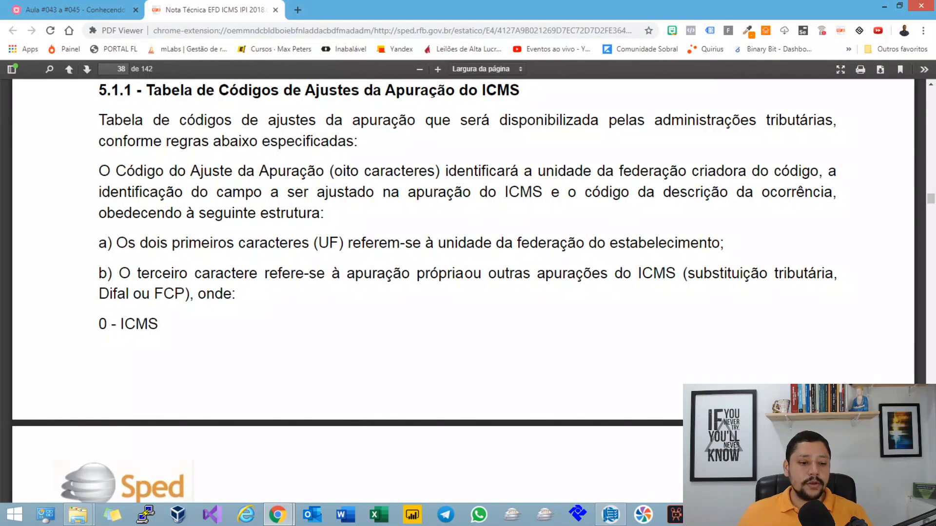
{"action": "left_click_drag", "start_coordinate": [301, 242], "coordinate": [162, 324]}
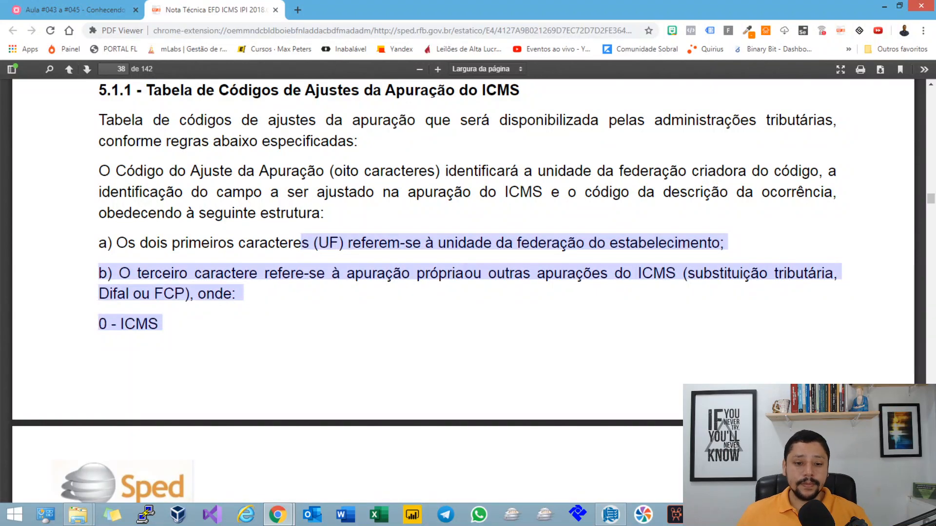
{"action": "left_click", "coordinate": [169, 331]}
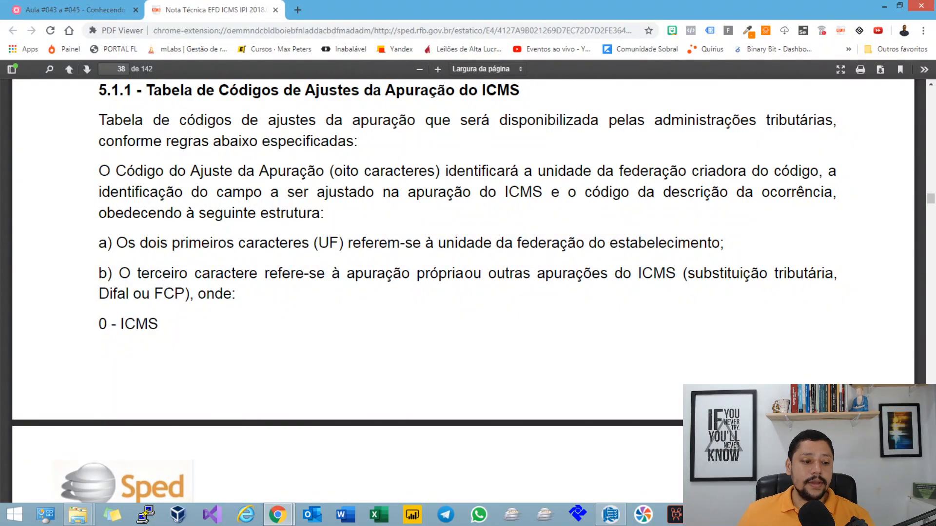
{"action": "left_click_drag", "start_coordinate": [117, 273], "coordinate": [683, 274]}
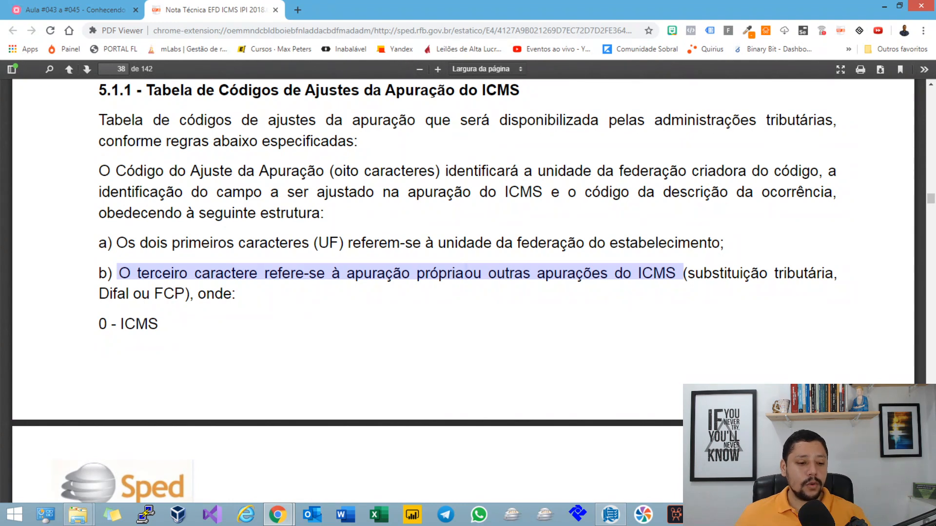
Step: Highlight the third-character options 0 - ICMS, 1 - ICMS Substituição Tributária, 2 - ICMS Difal and 3 - ICMS FCP, and switch to Sped Fiscal
{"action": "scroll", "coordinate": [463, 243], "scroll_direction": "down", "scroll_amount": 2}
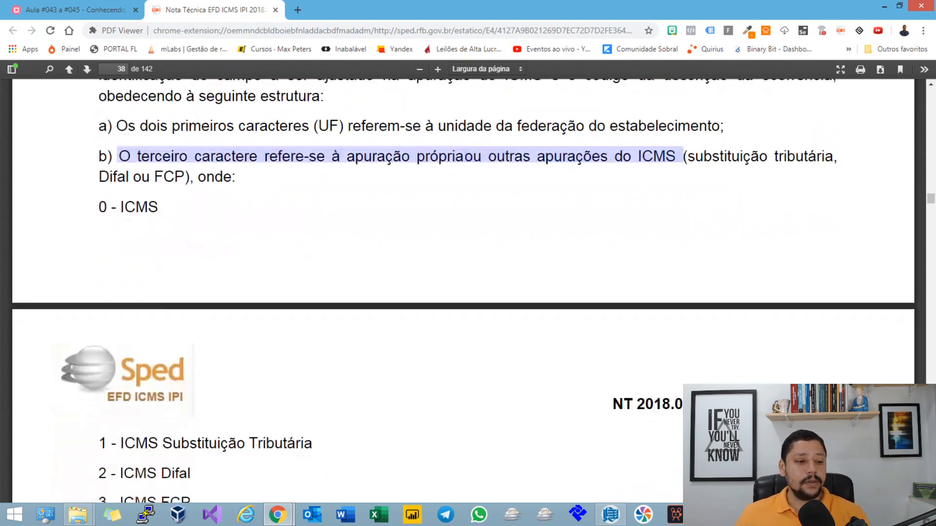
{"action": "left_click", "coordinate": [342, 195]}
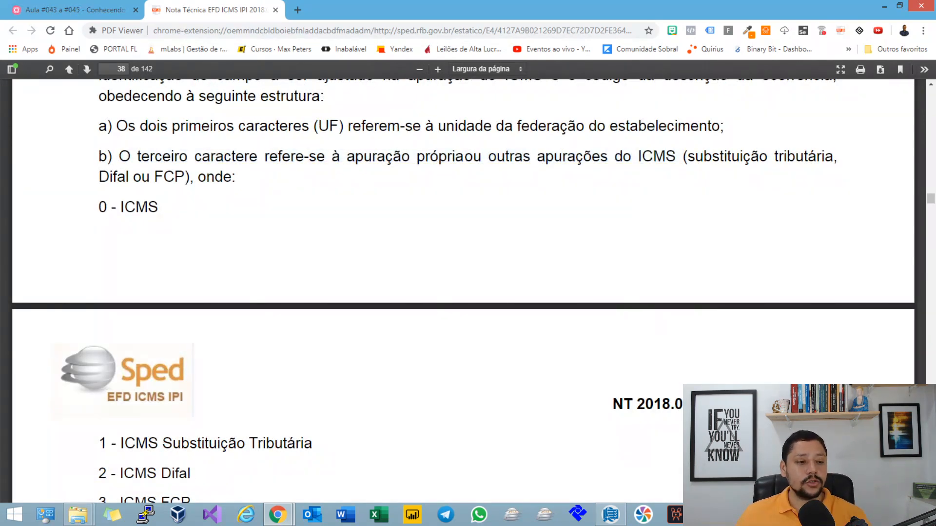
{"action": "left_click_drag", "start_coordinate": [341, 195], "coordinate": [342, 187]}
{"action": "scroll", "coordinate": [341, 195], "scroll_direction": "down", "scroll_amount": 1}
{"action": "left_click", "coordinate": [342, 195]}
{"action": "left_click_drag", "start_coordinate": [99, 148], "coordinate": [162, 148]}
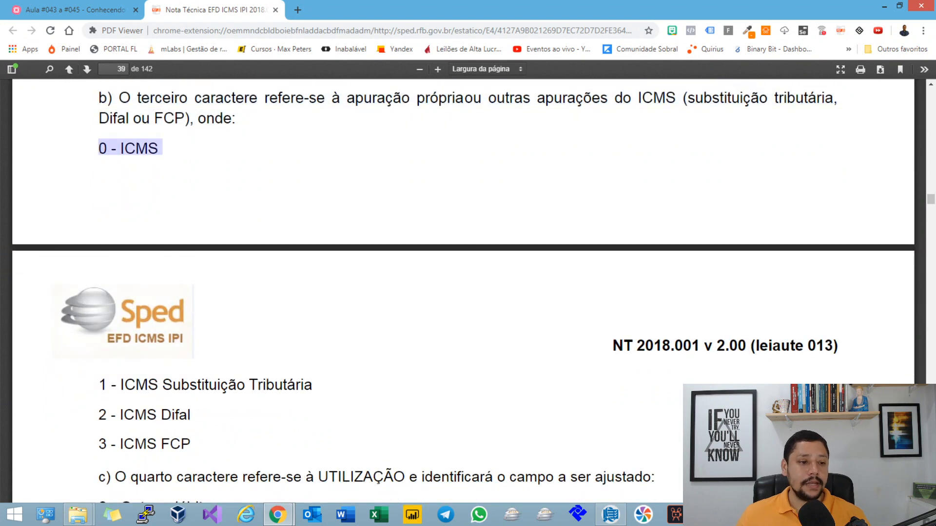
{"action": "left_click_drag", "start_coordinate": [99, 385], "coordinate": [312, 384]}
{"action": "scroll", "coordinate": [312, 384], "scroll_direction": "down", "scroll_amount": 2}
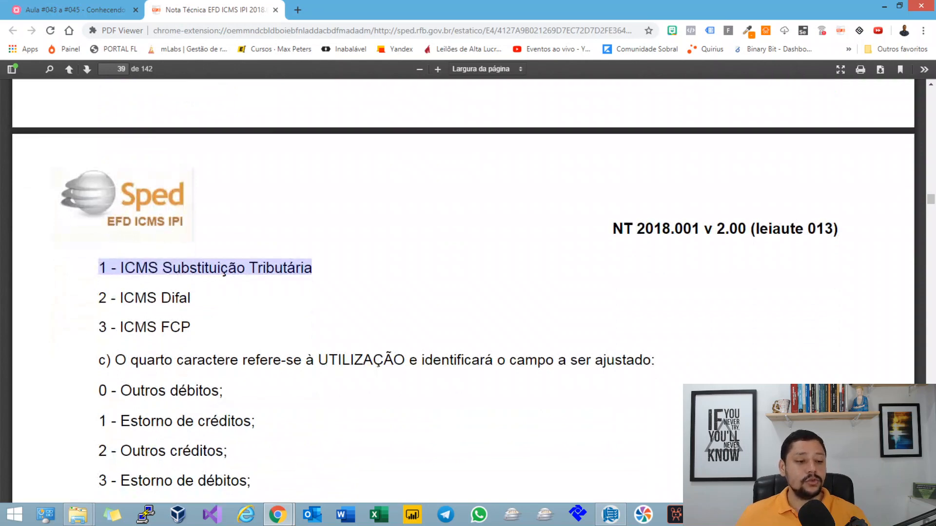
{"action": "scroll", "coordinate": [463, 292], "scroll_direction": "down", "scroll_amount": 1}
{"action": "left_click_drag", "start_coordinate": [99, 239], "coordinate": [190, 240]}
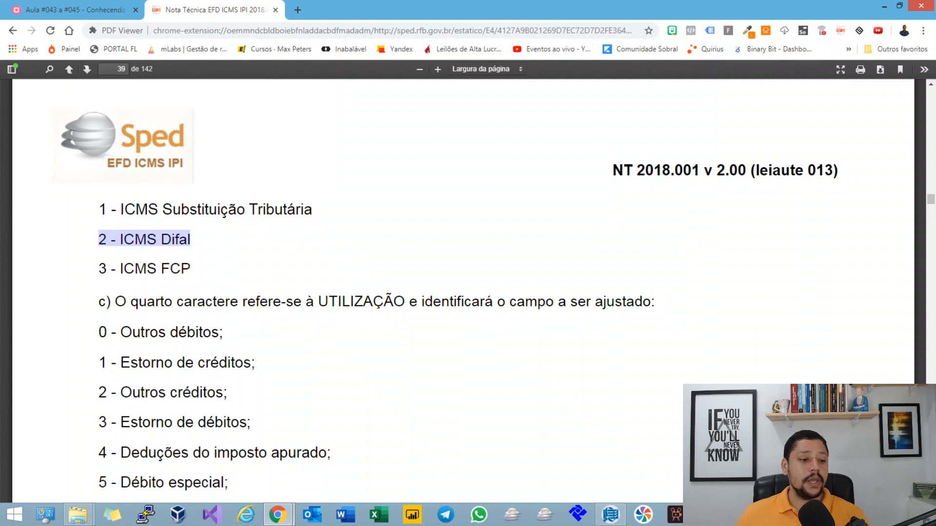
{"action": "left_click_drag", "start_coordinate": [99, 269], "coordinate": [190, 269]}
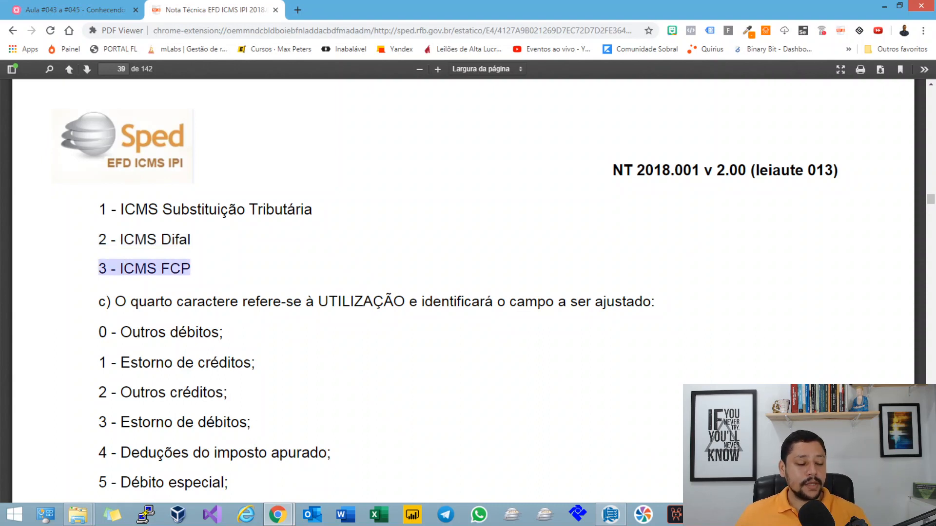
{"action": "key", "text": "alt+Tab"}
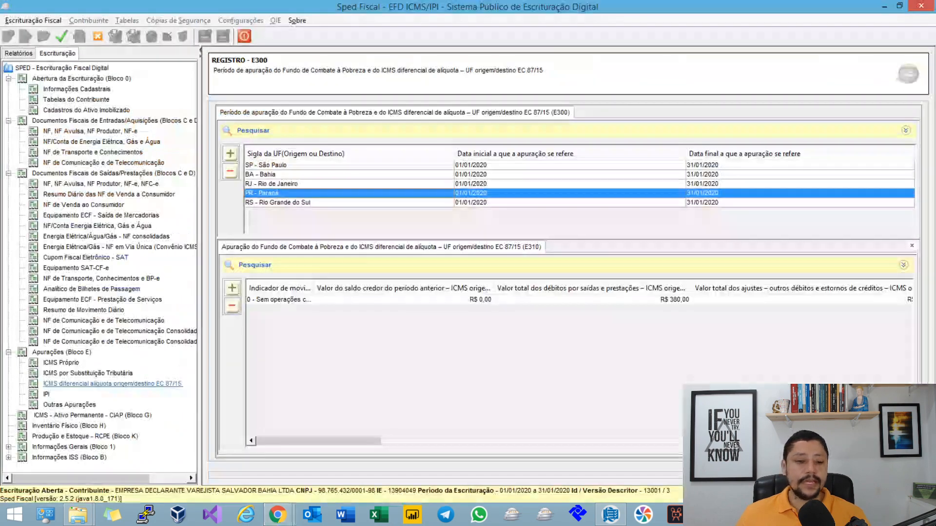
Step: Open Paraná's E310 record, examine its ICMS origem/destino and FCP fields, and close it without saving
{"action": "left_click", "coordinate": [361, 299]}
{"action": "double_click", "coordinate": [360, 300]}
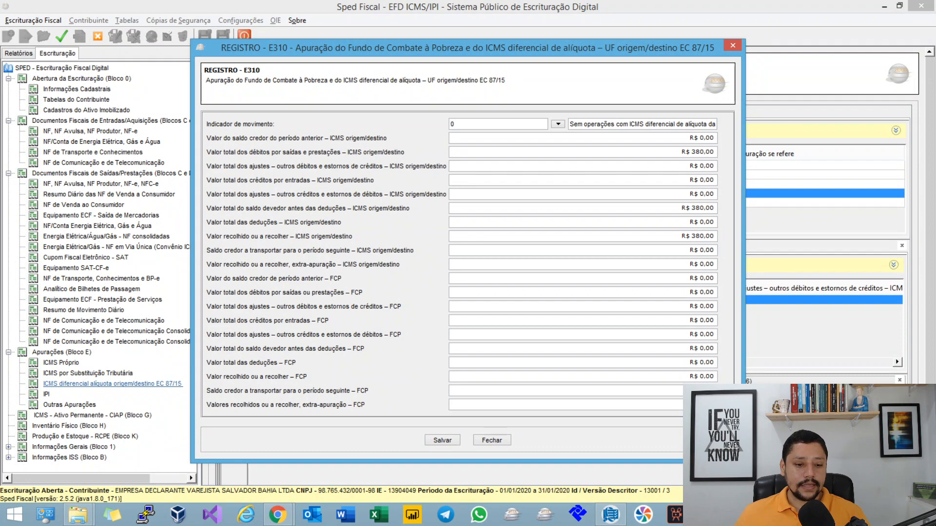
{"action": "left_click", "coordinate": [670, 265]}
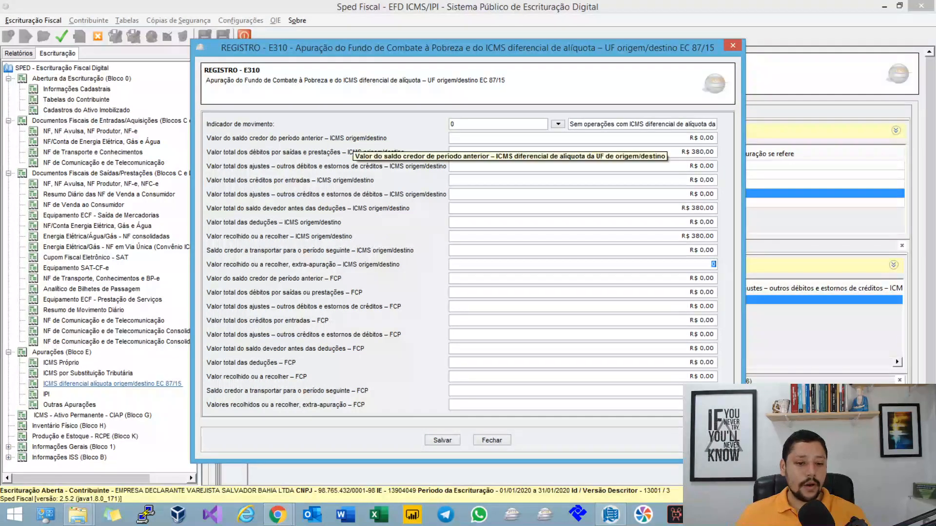
{"action": "key", "text": "Tab"}
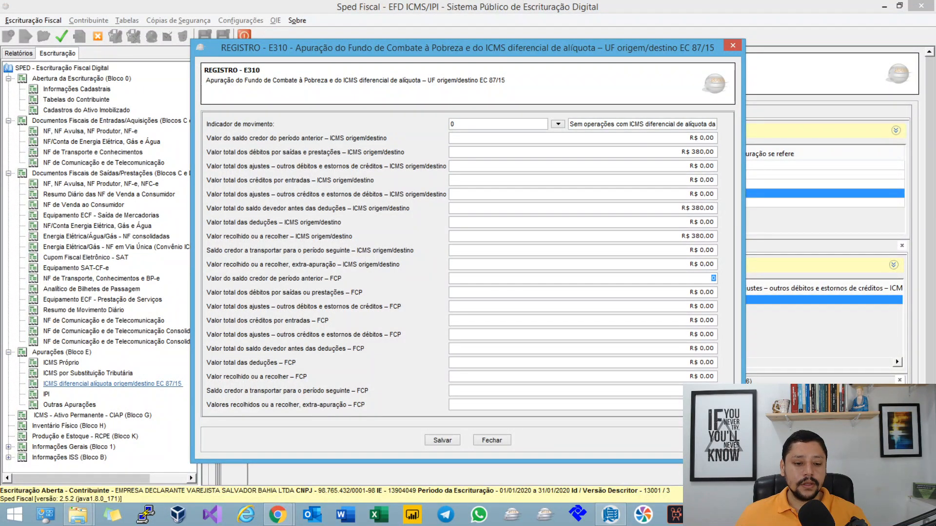
{"action": "left_click", "coordinate": [492, 440]}
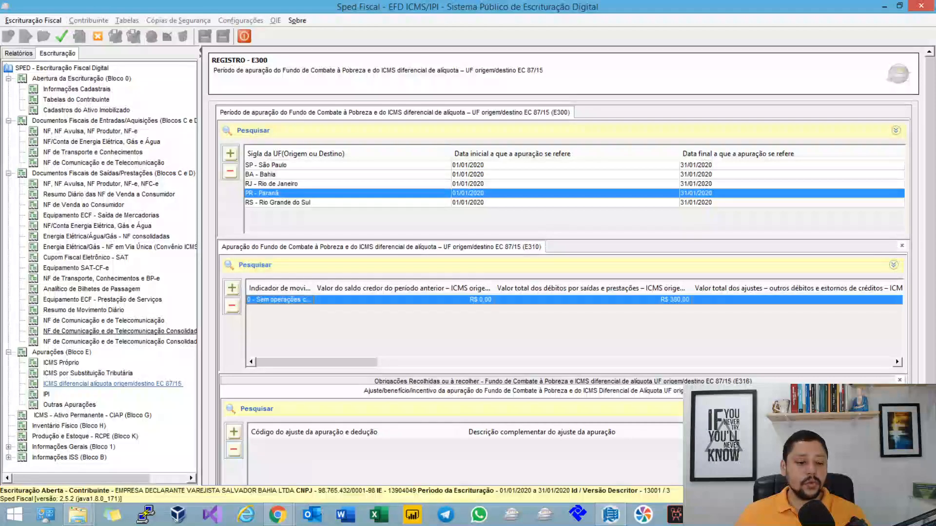
Step: Switch to the mind map in the browser and highlight the Campo 05 note on the third and fourth characters of COD_AJ_APUR
{"action": "left_click", "coordinate": [279, 514]}
{"action": "mouse_move", "coordinate": [342, 455]}
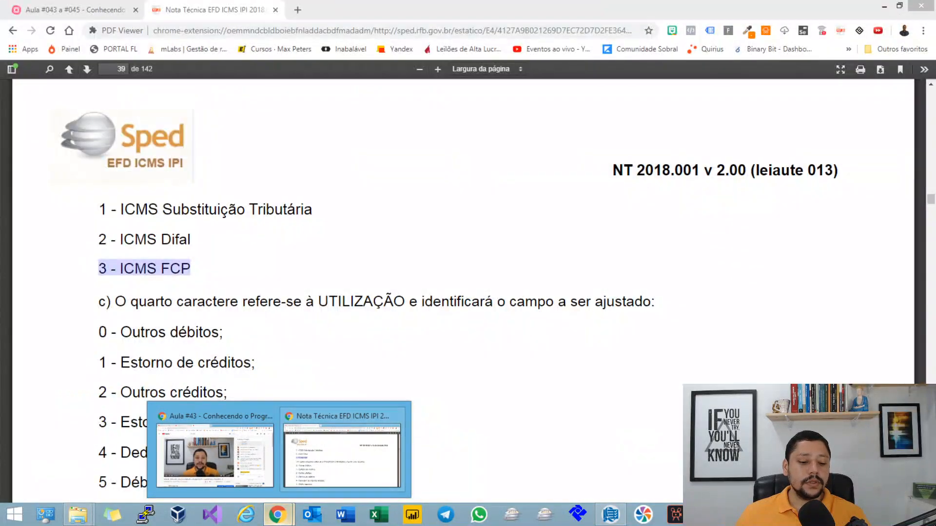
{"action": "left_click", "coordinate": [215, 456]}
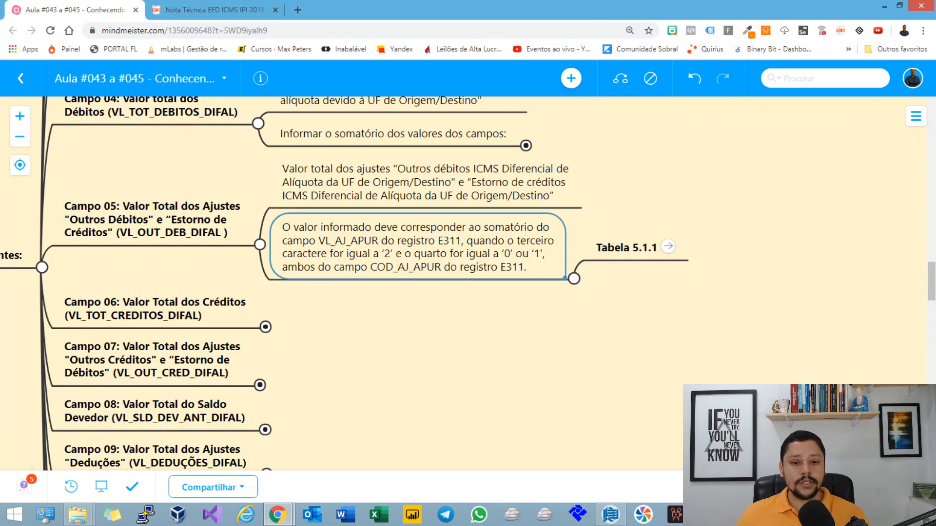
{"action": "double_click", "coordinate": [472, 258]}
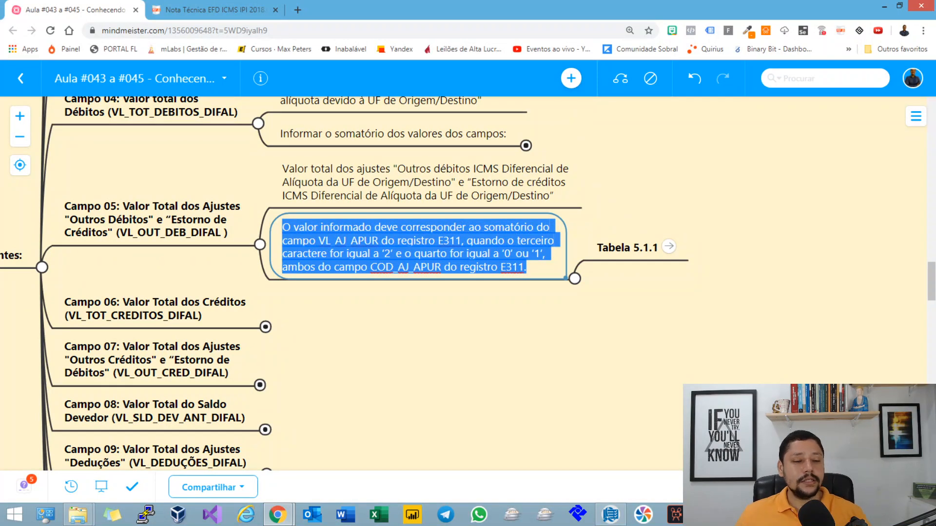
Step: Return to the Nota Técnica PDF and highlight item c), which ties the fourth character to UTILIZAÇÃO and the field being adjusted
{"action": "left_click", "coordinate": [210, 9]}
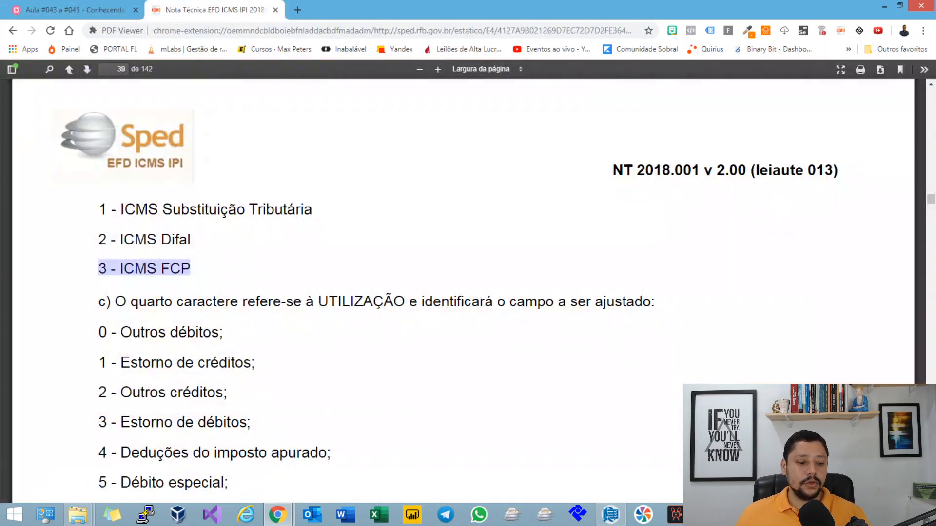
{"action": "scroll", "coordinate": [463, 292], "scroll_direction": "down", "scroll_amount": 3}
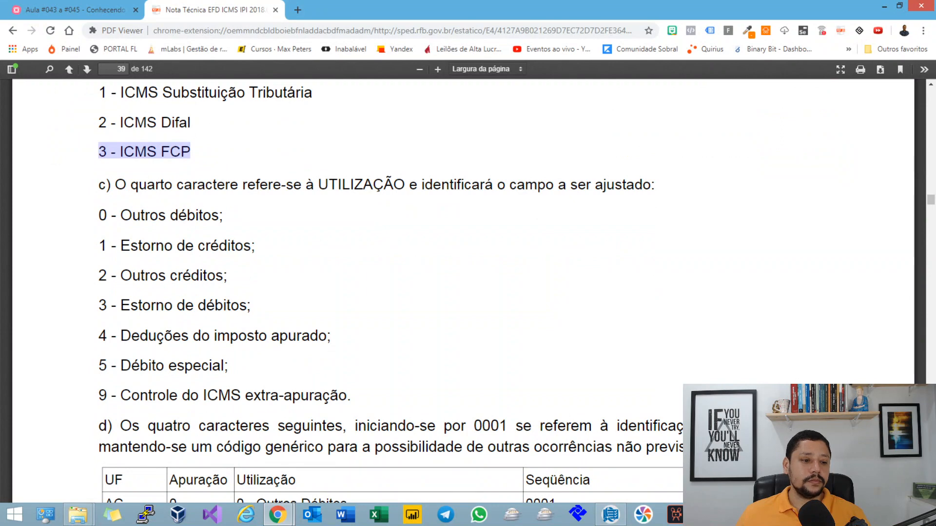
{"action": "left_click_drag", "start_coordinate": [115, 184], "coordinate": [393, 185]}
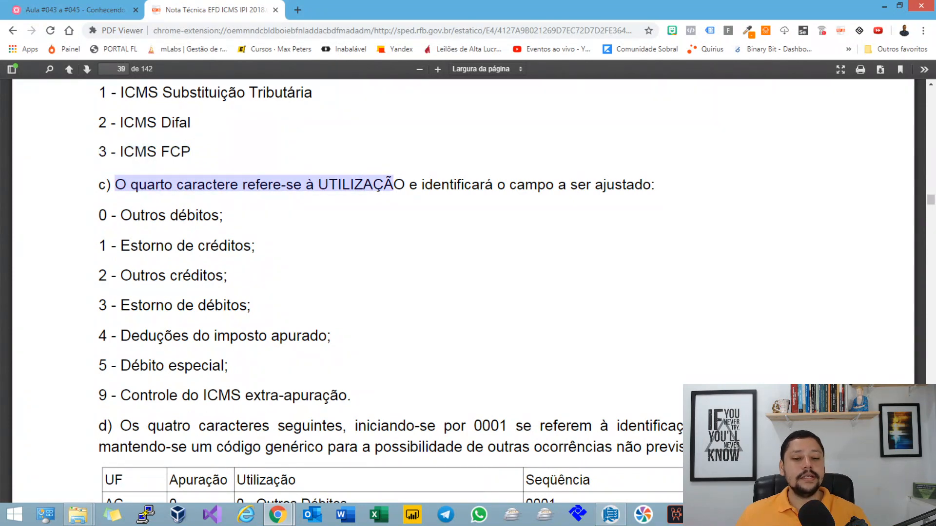
{"action": "left_click_drag", "start_coordinate": [524, 184], "coordinate": [643, 185]}
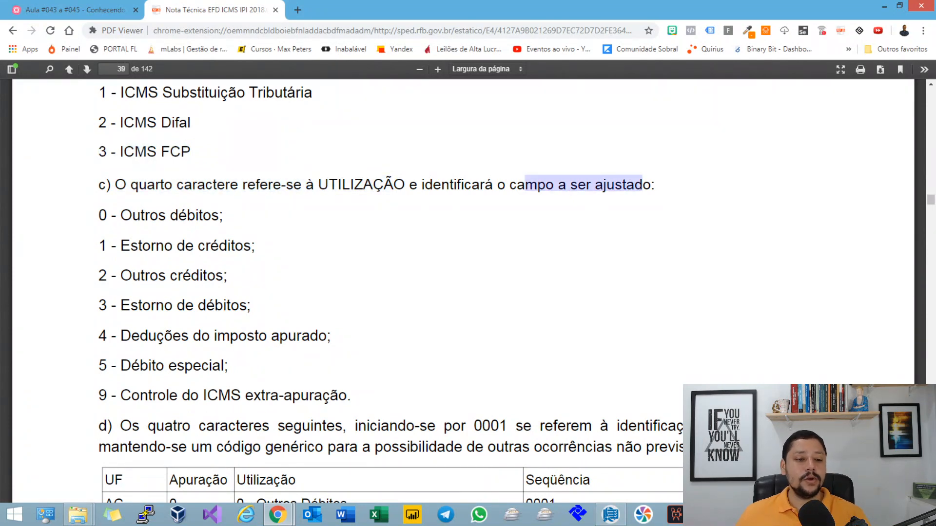
{"action": "scroll", "coordinate": [643, 184], "scroll_direction": "down", "scroll_amount": 3}
{"action": "scroll", "coordinate": [463, 293], "scroll_direction": "up", "scroll_amount": 1}
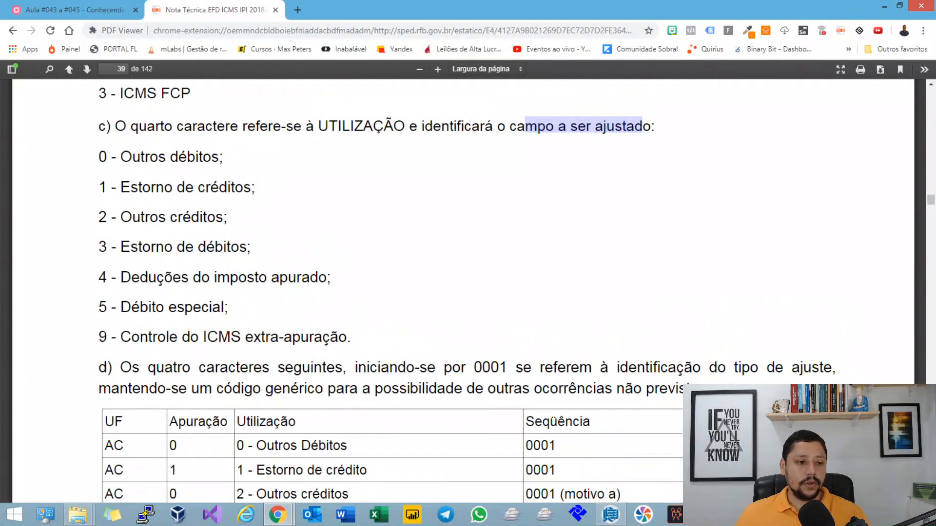
Step: Highlight the options 0 - Outros débitos and 1 - Estorno de créditos in turn, and compare them with the mind map's Campo 05 topic
{"action": "left_click_drag", "start_coordinate": [99, 157], "coordinate": [234, 160]}
{"action": "left_click", "coordinate": [303, 205]}
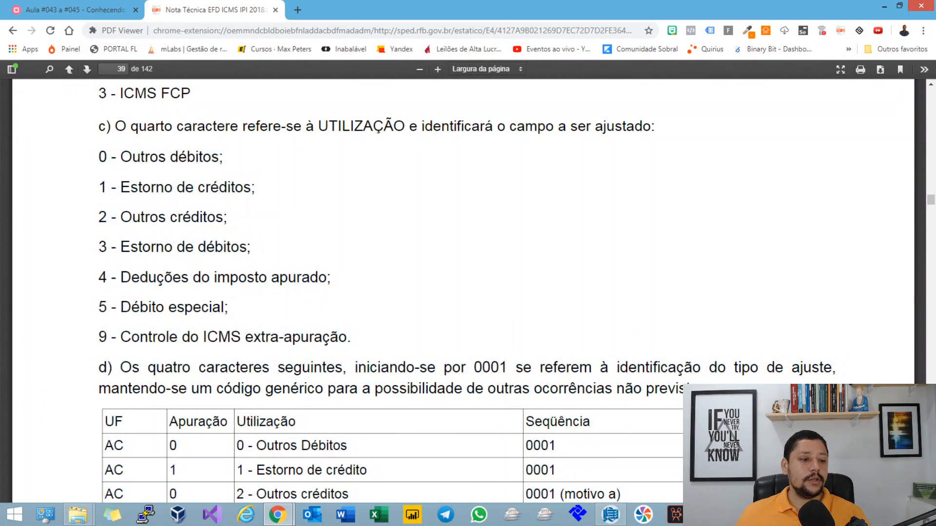
{"action": "left_click_drag", "start_coordinate": [99, 187], "coordinate": [255, 188]}
{"action": "left_click", "coordinate": [75, 10]}
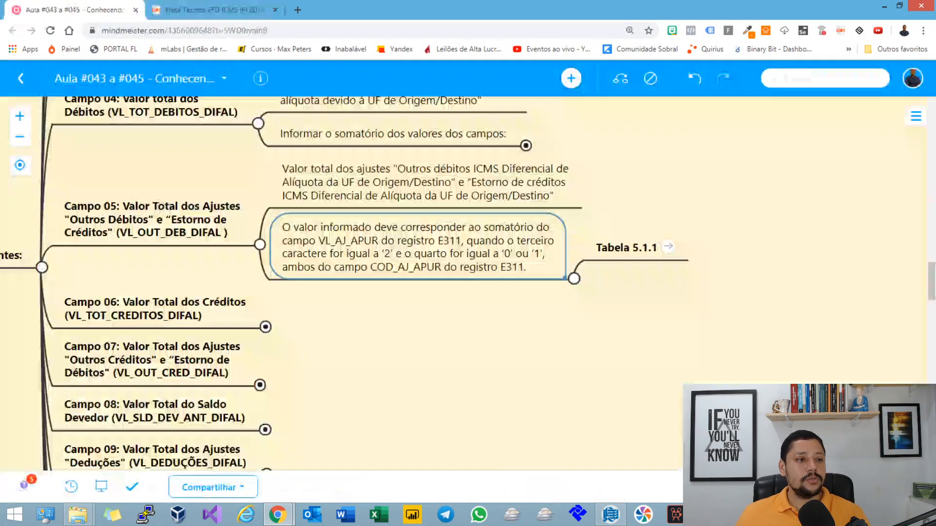
{"action": "left_click", "coordinate": [152, 219]}
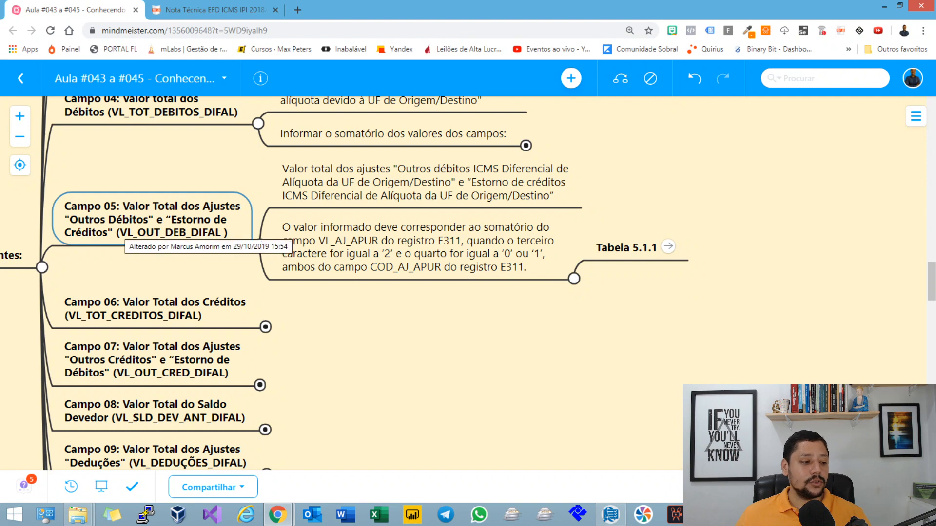
Step: Go back to the Nota Técnica PDF, highlight options 0 and 1 of item c) together, and look over item d)
{"action": "key", "text": "ctrl+Tab"}
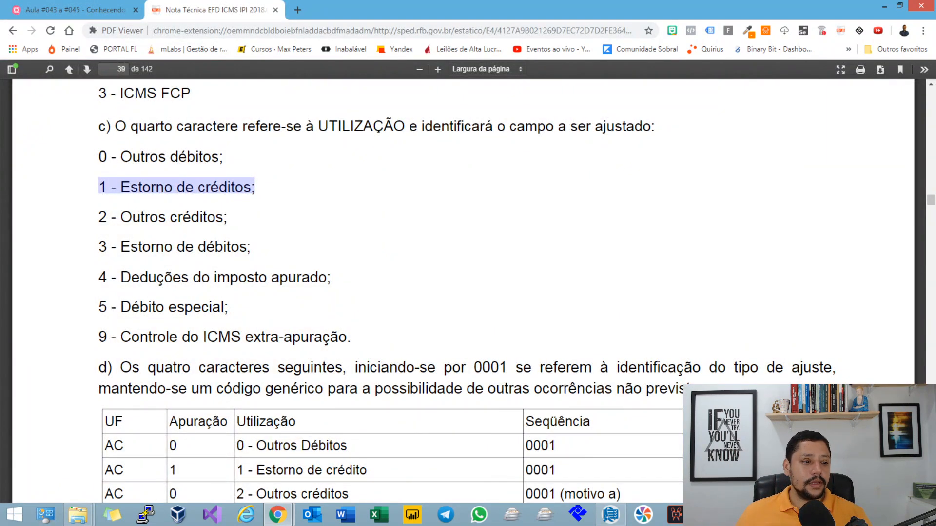
{"action": "left_click_drag", "start_coordinate": [99, 157], "coordinate": [256, 188]}
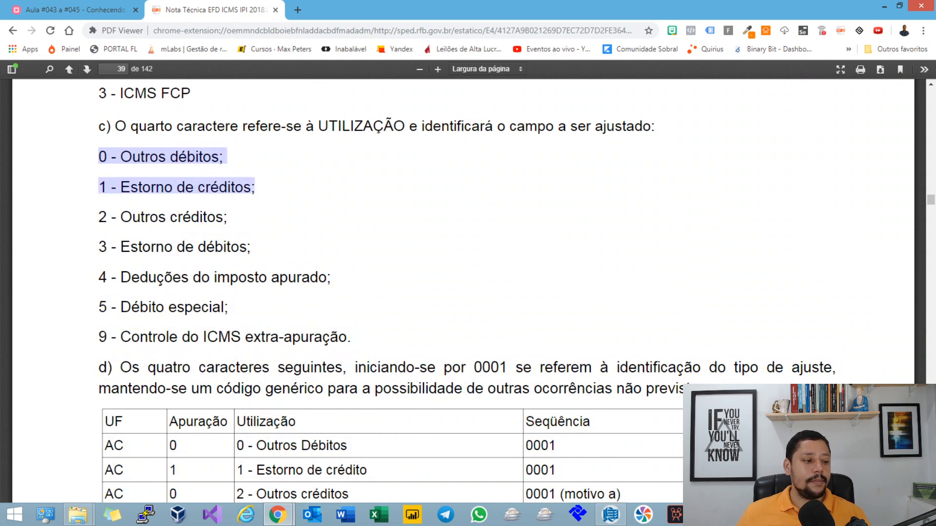
{"action": "scroll", "coordinate": [463, 293], "scroll_direction": "down", "scroll_amount": 1}
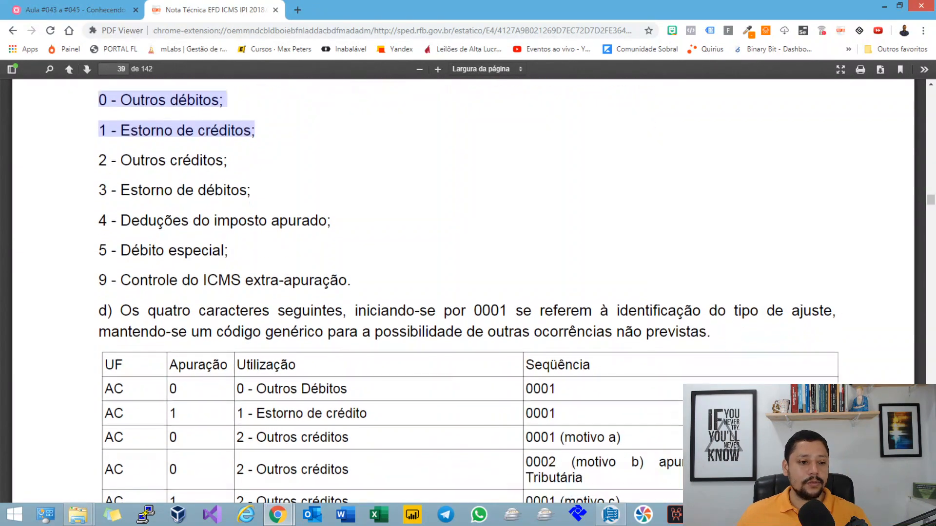
{"action": "scroll", "coordinate": [463, 292], "scroll_direction": "up", "scroll_amount": 1}
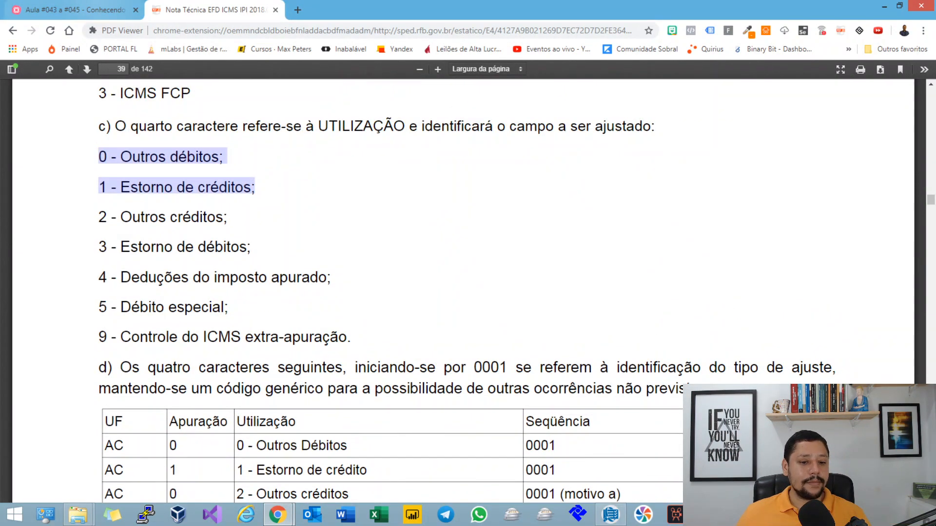
Step: Switch to Sped Fiscal and start a new E311 adjustment record under the E310 assessment of Bahia
{"action": "key", "text": "ctrl+Tab"}
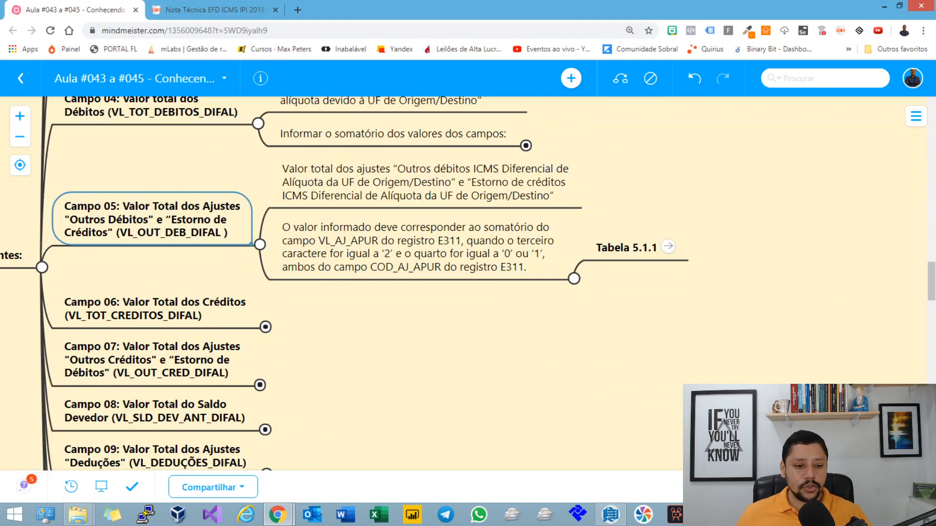
{"action": "key", "text": "alt+Tab"}
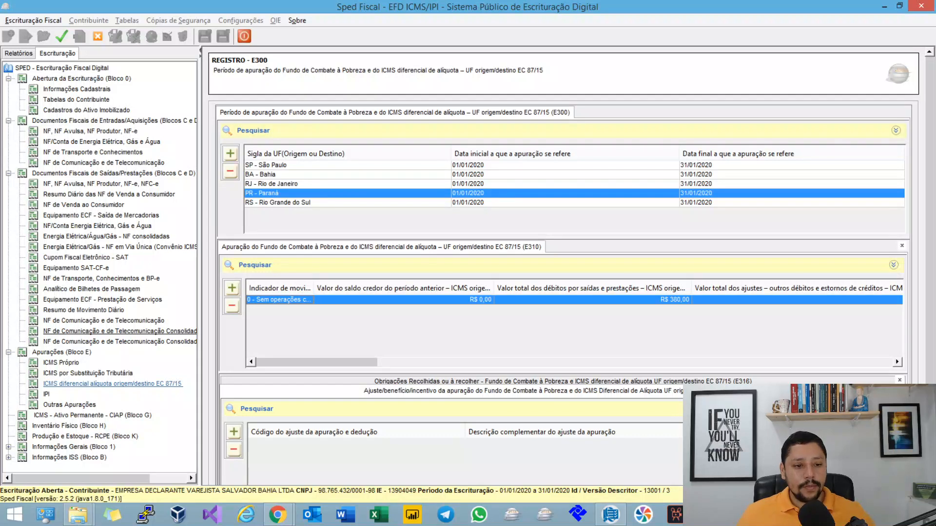
{"action": "left_click", "coordinate": [273, 174]}
{"action": "left_click", "coordinate": [278, 300]}
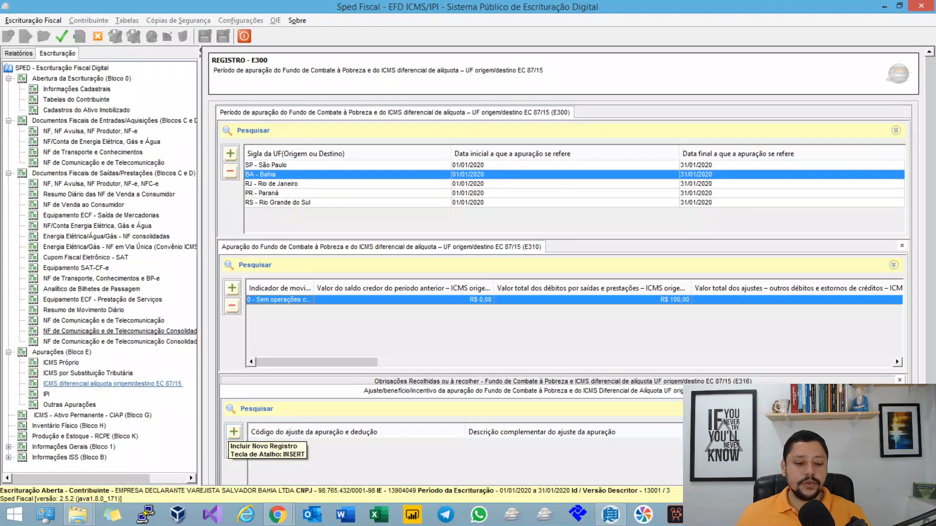
{"action": "left_click", "coordinate": [233, 432]}
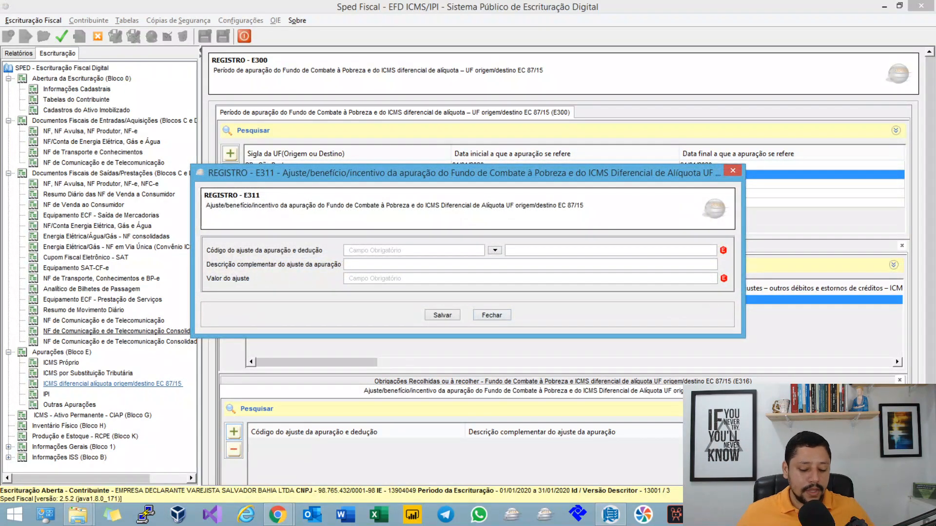
Step: Filter the adjustment codes by BA2 and choose BA209998 as the E311 adjustment code
{"action": "type", "text": "BA"}
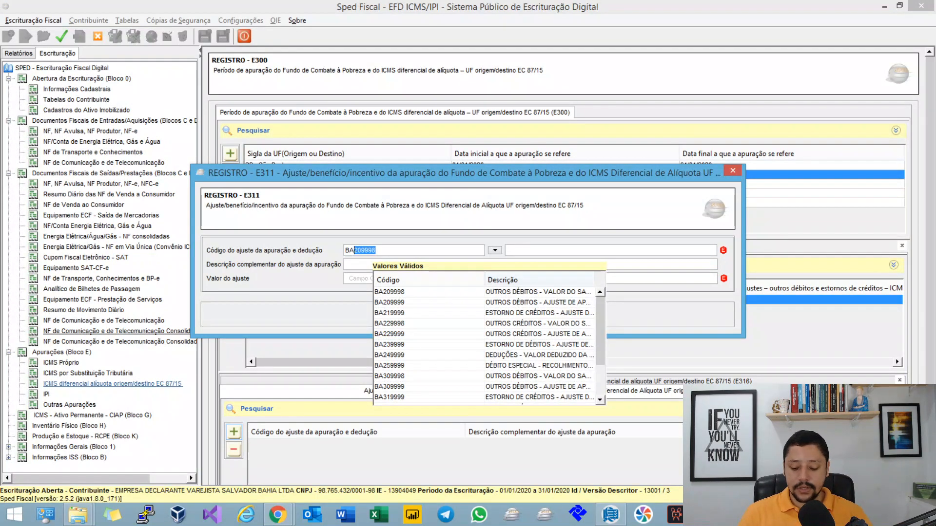
{"action": "type", "text": "2"}
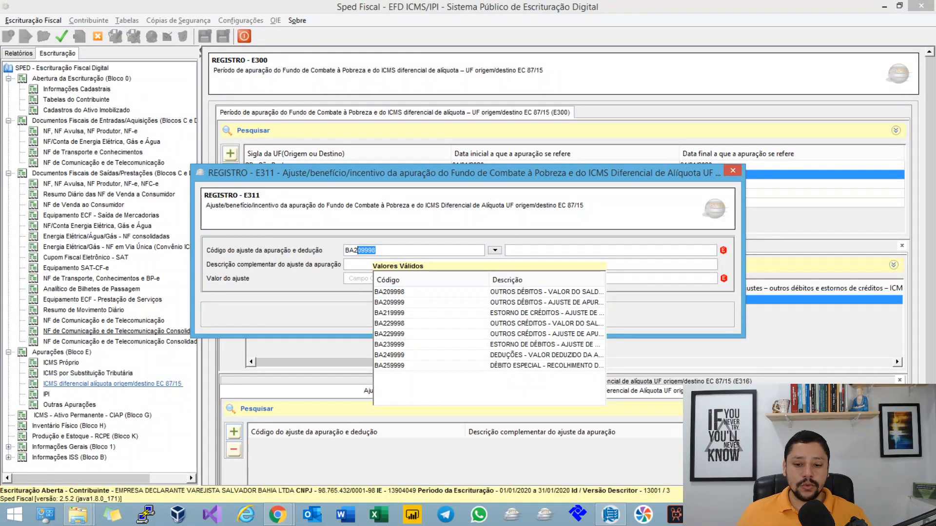
{"action": "left_click", "coordinate": [556, 294]}
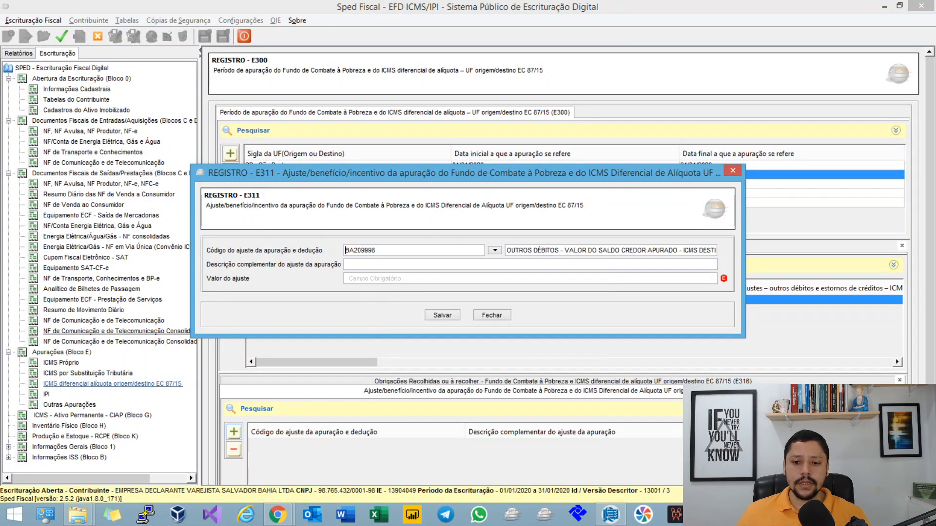
Step: Read through the full description of adjustment code BA209998, highlighting its ending and its beginning
{"action": "key", "text": "Tab"}
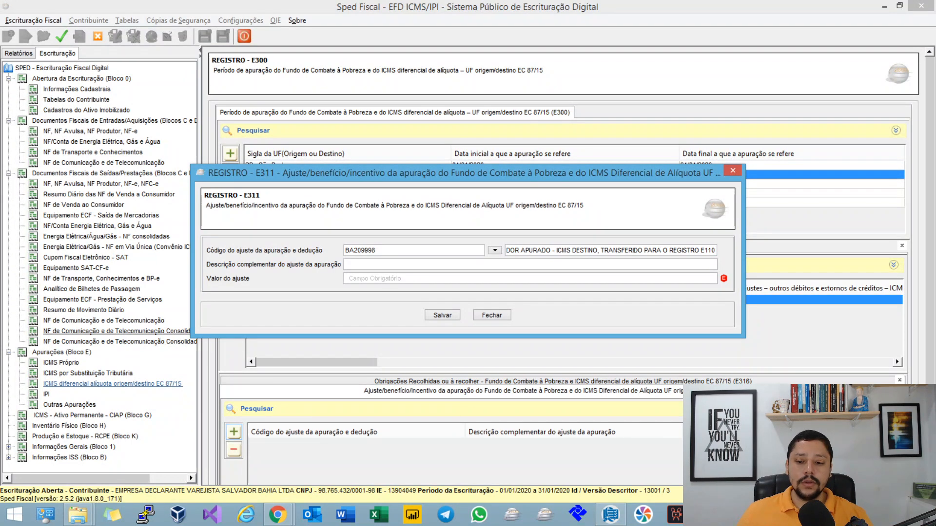
{"action": "left_click_drag", "start_coordinate": [613, 250], "coordinate": [506, 250]}
{"action": "left_click", "coordinate": [714, 250]}
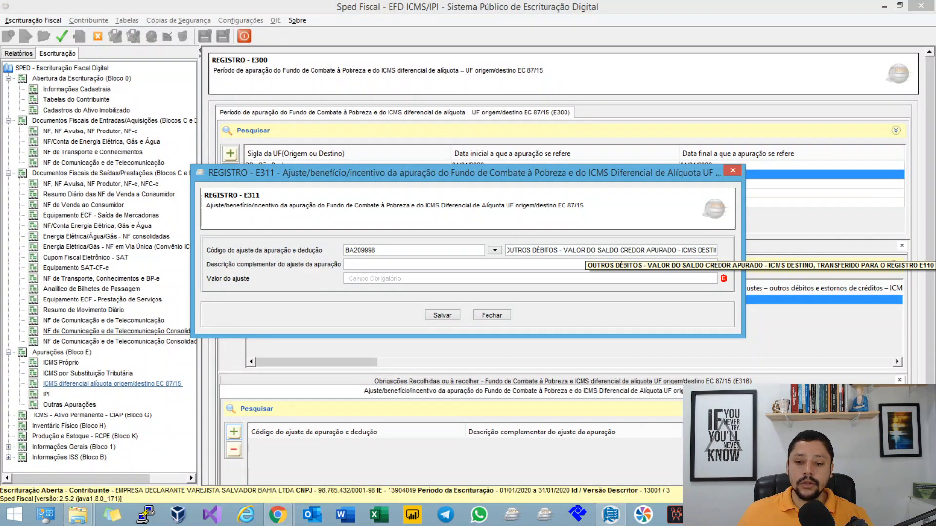
{"action": "left_click_drag", "start_coordinate": [692, 250], "coordinate": [727, 250]}
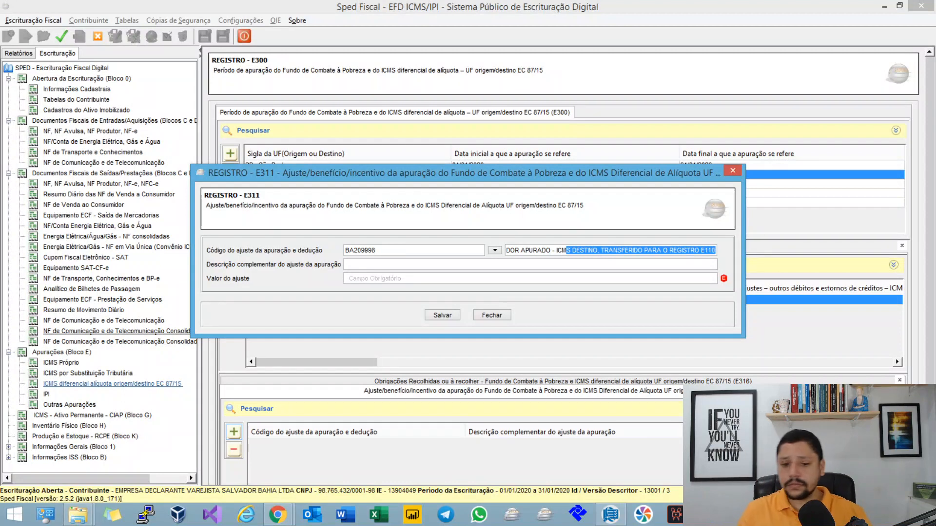
{"action": "left_click", "coordinate": [715, 250]}
{"action": "left_click_drag", "start_coordinate": [541, 250], "coordinate": [505, 253]}
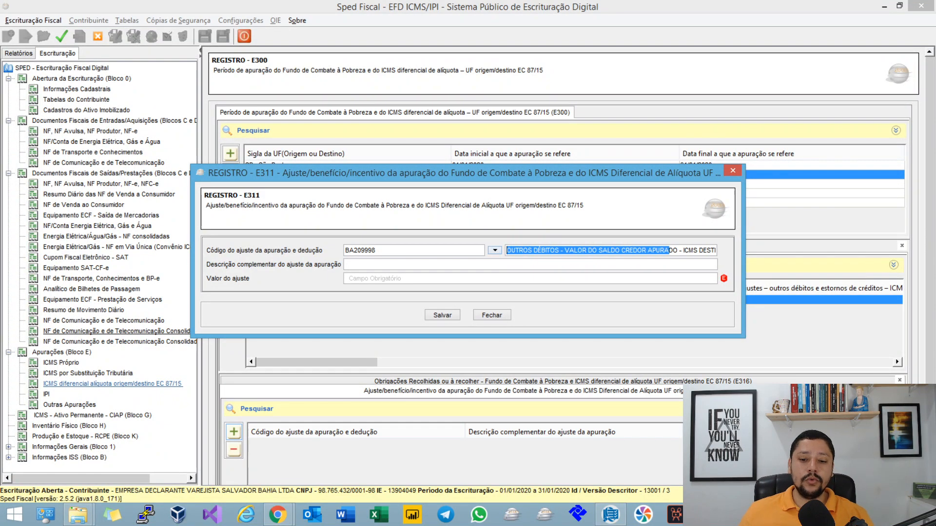
Step: Save the E311 adjustment with a value of 190.00 and regenerate the assessment records
{"action": "left_click", "coordinate": [505, 265]}
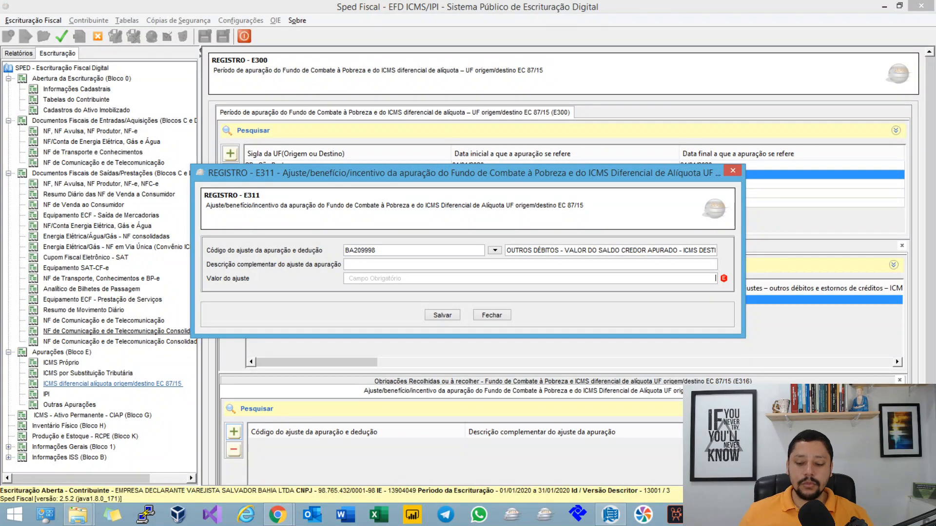
{"action": "type", "text": "190"}
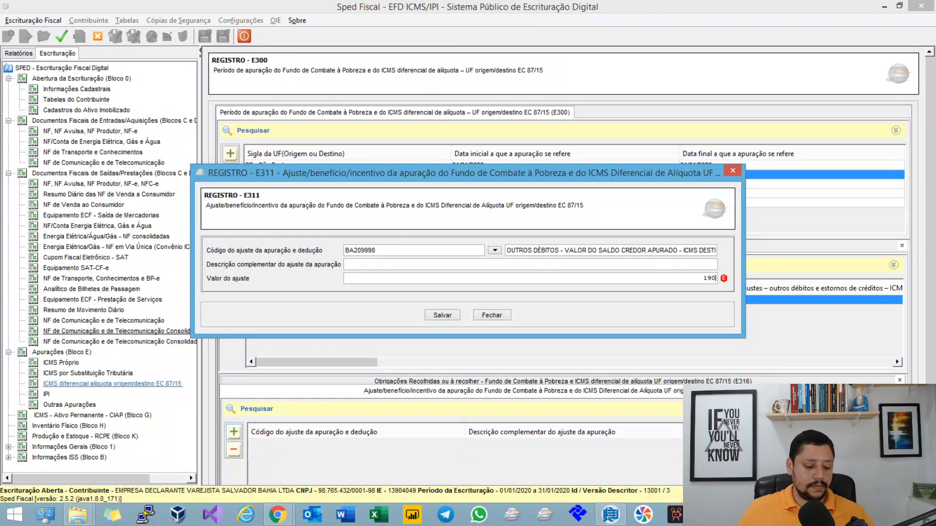
{"action": "key", "text": "Tab"}
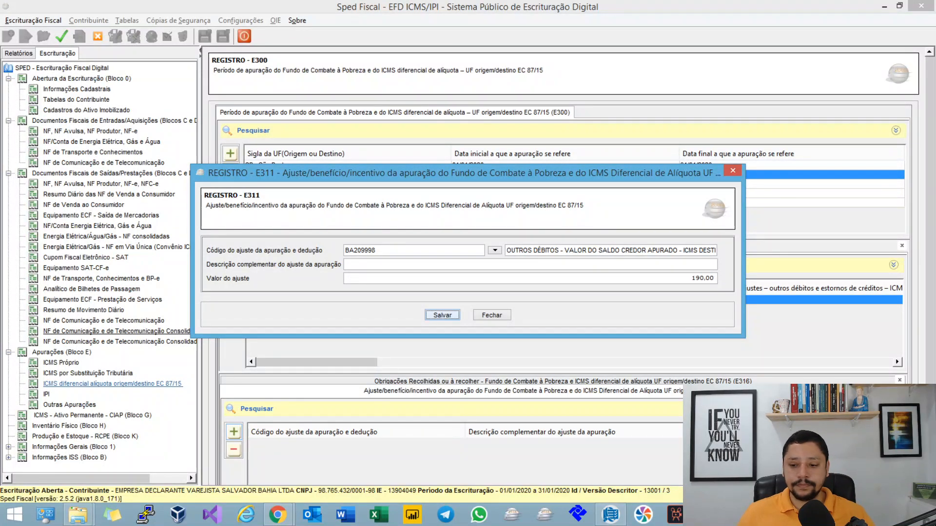
{"action": "key", "text": "Return"}
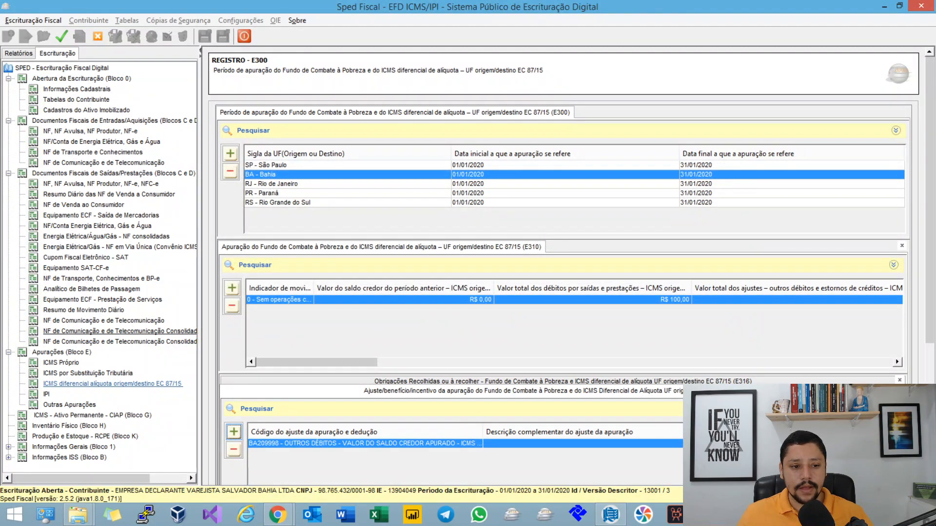
{"action": "key", "text": "F8"}
{"action": "key", "text": "Return"}
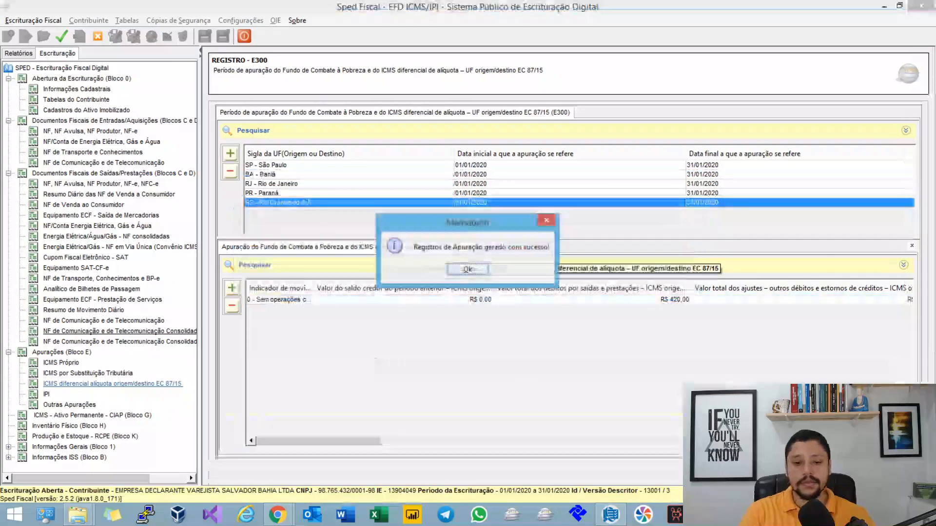
Step: Check the total of "outros débitos e estornos de créditos" adjustments for ICMS origem/destino in Bahia's regenerated E310 record
{"action": "key", "text": "Return"}
{"action": "left_click", "coordinate": [273, 174]}
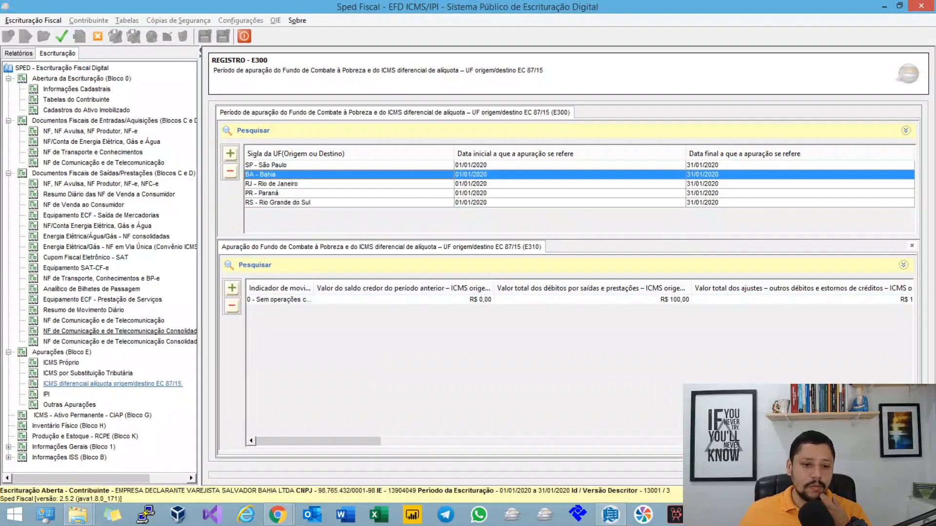
{"action": "left_click", "coordinate": [278, 300]}
{"action": "double_click", "coordinate": [279, 300]}
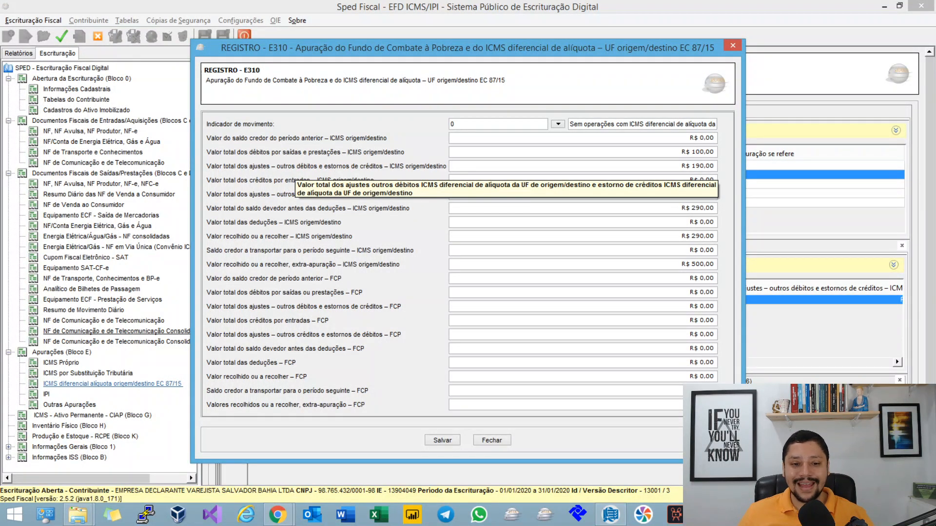
{"action": "left_click", "coordinate": [709, 166]}
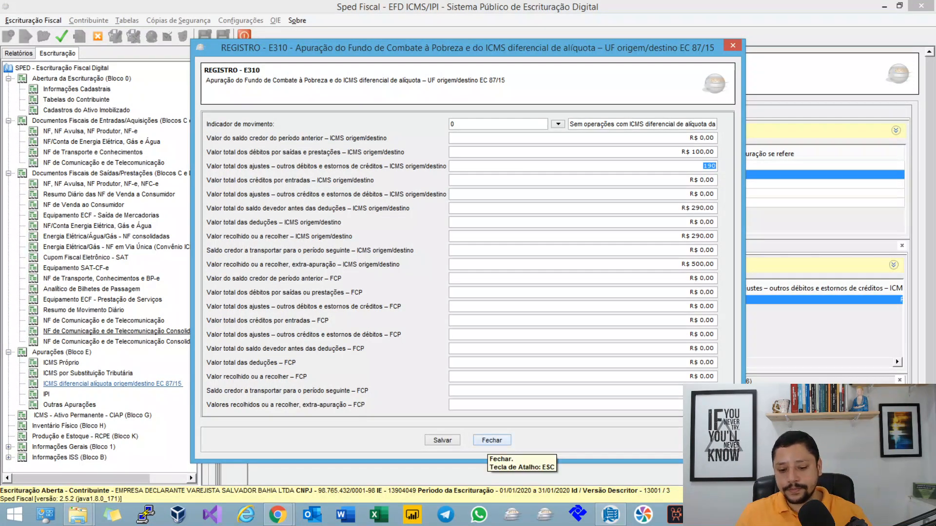
{"action": "left_click", "coordinate": [492, 440]}
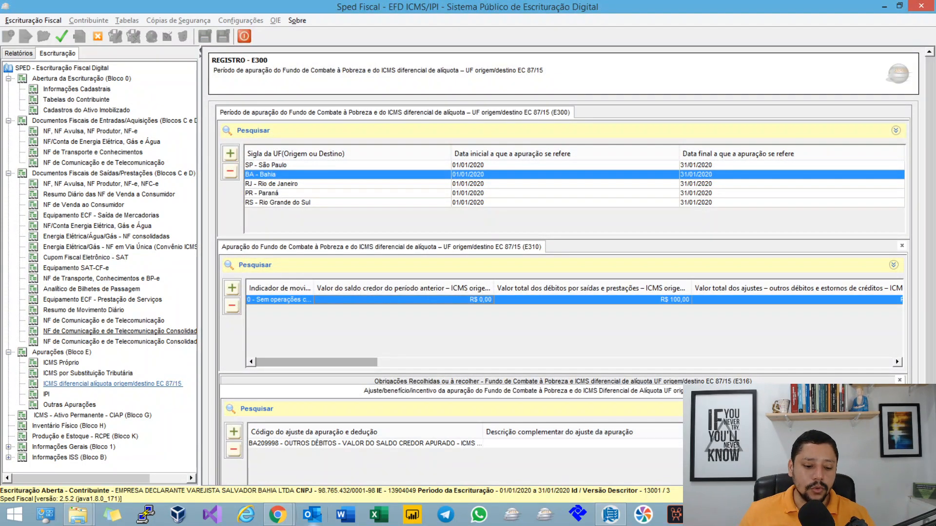
Step: Switch to the MindMeister map in Chrome and select the Campo 06 topic, Valor Total dos Créditos (VL_TOT_CREDITOS_DIFAL)
{"action": "left_click", "coordinate": [278, 515]}
{"action": "left_click", "coordinate": [343, 471]}
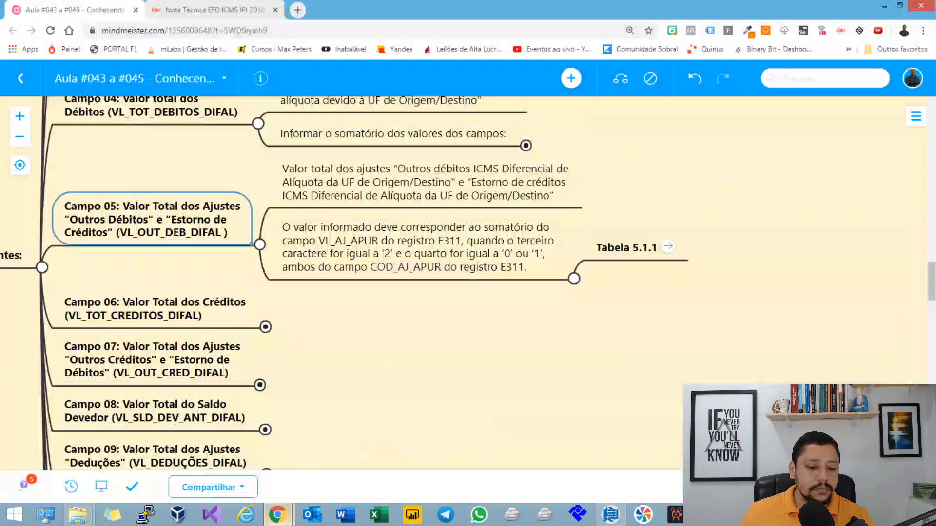
{"action": "left_click_drag", "start_coordinate": [389, 360], "coordinate": [459, 349]}
{"action": "left_click", "coordinate": [226, 296]}
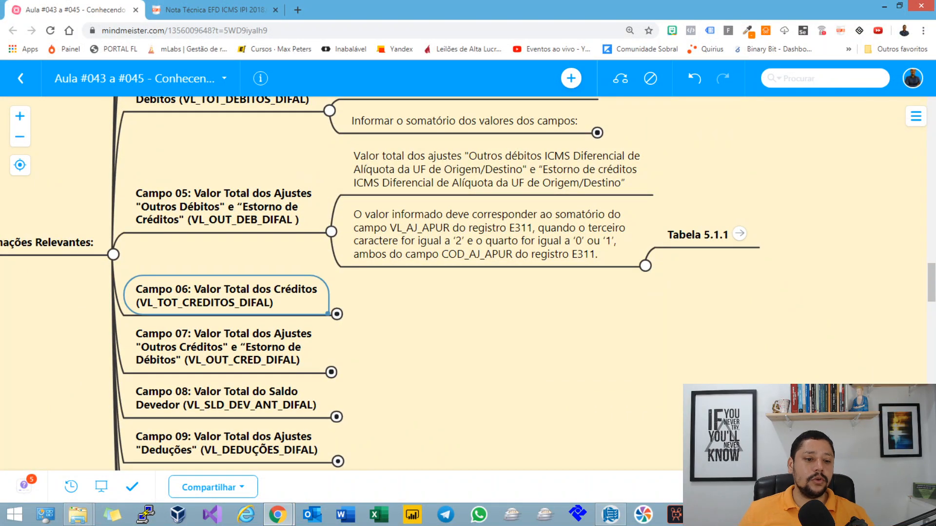
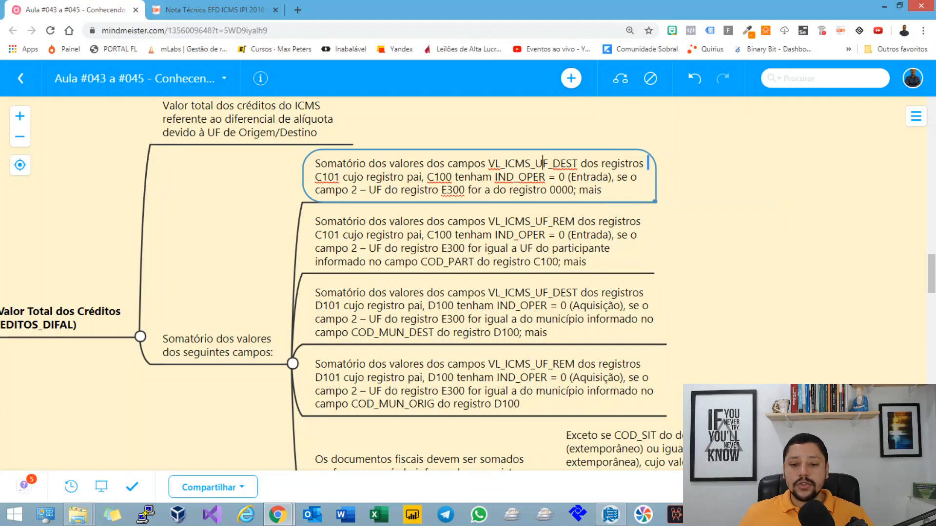
Step: Leave the Campo 06 summation topic, switch to Sped Fiscal and view the C101 record of the first outgoing electronic invoice
{"action": "left_click", "coordinate": [542, 230]}
{"action": "key", "text": "Up"}
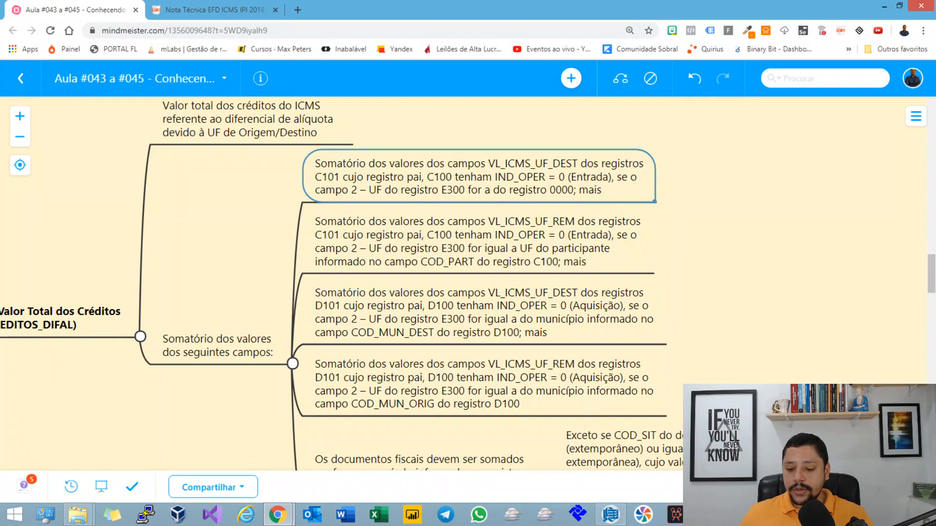
{"action": "key", "text": "alt+Tab"}
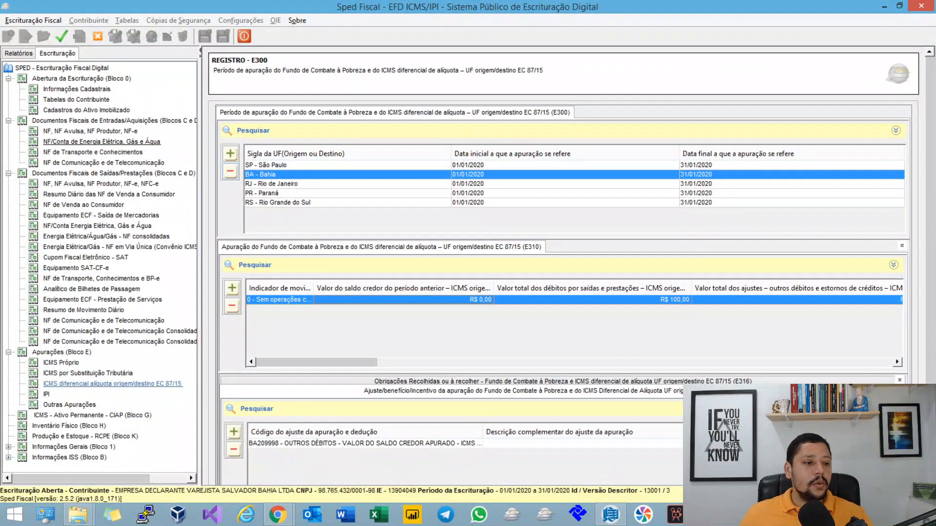
{"action": "left_click", "coordinate": [100, 183]}
{"action": "left_click", "coordinate": [397, 165]}
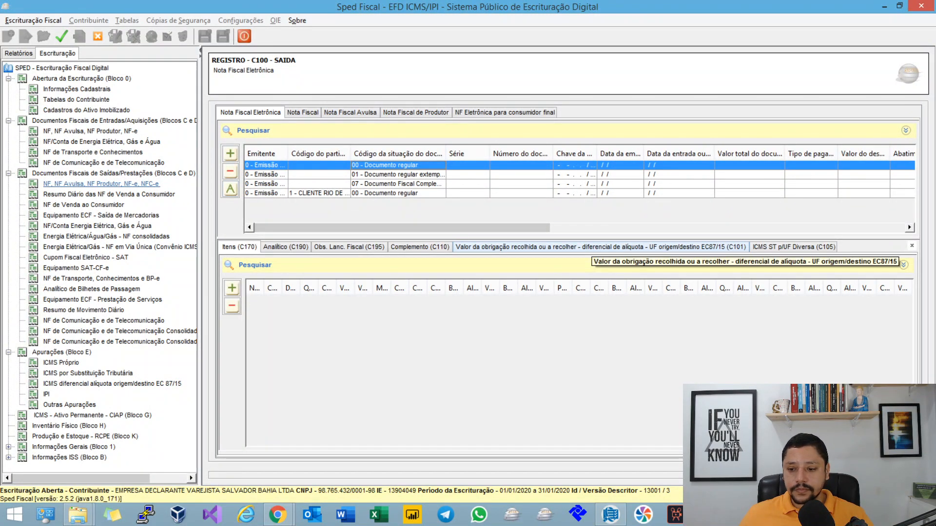
{"action": "left_click", "coordinate": [592, 247]}
{"action": "double_click", "coordinate": [589, 300]}
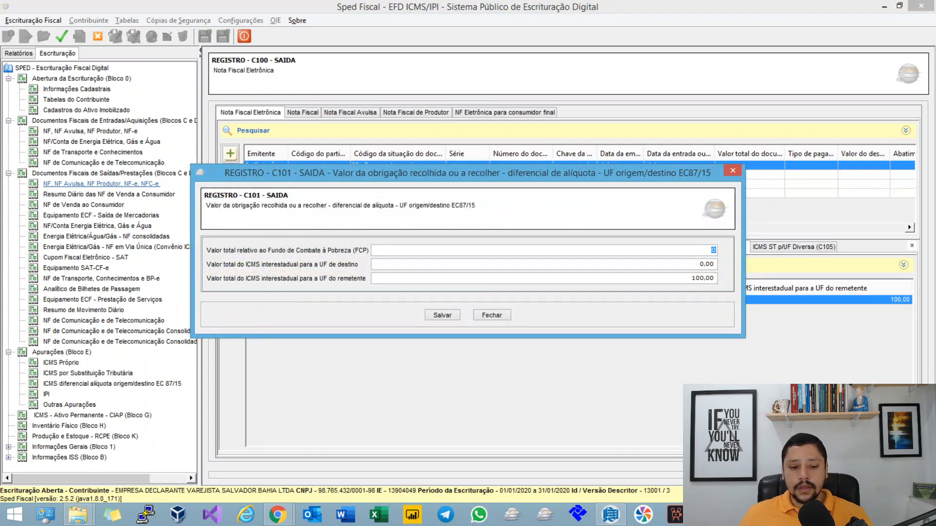
{"action": "left_click", "coordinate": [492, 315]}
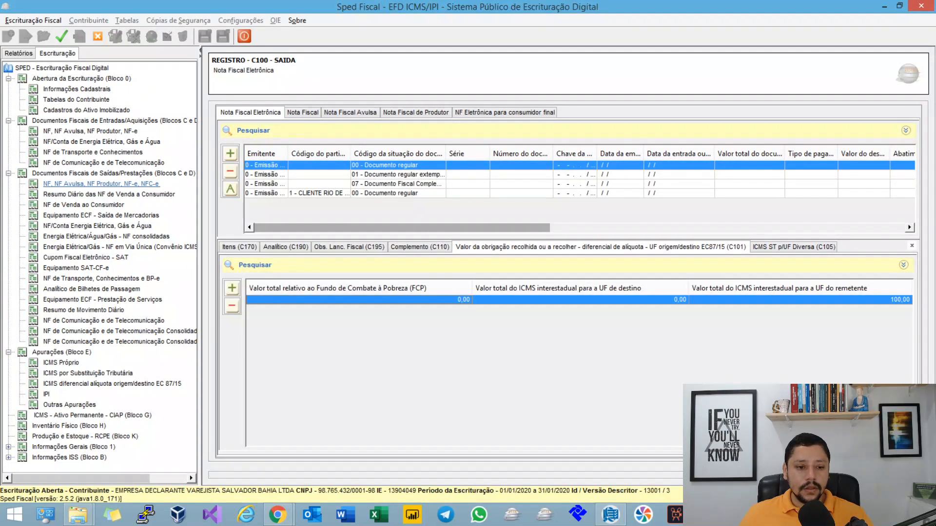
Step: Check the participant of the extemporaneous outgoing invoice and of the first regular one, including the available participant codes
{"action": "left_click", "coordinate": [398, 174]}
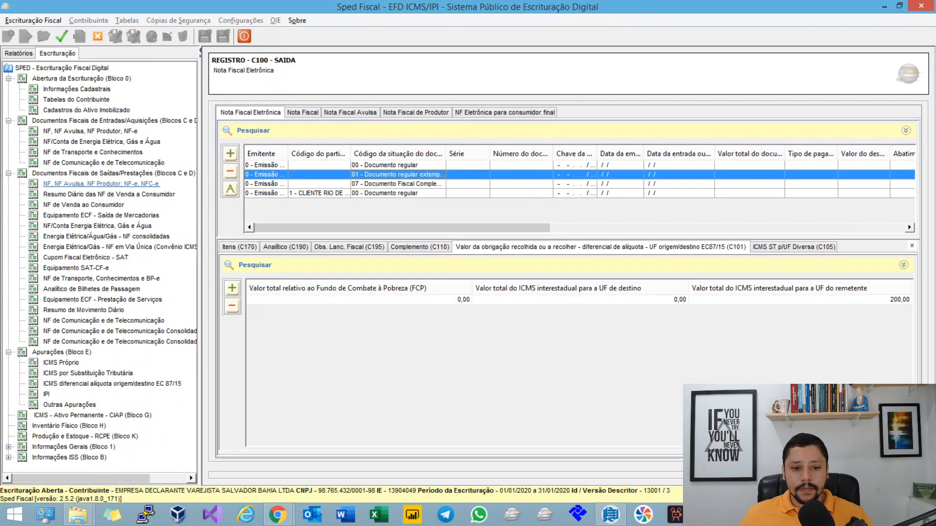
{"action": "double_click", "coordinate": [398, 175]}
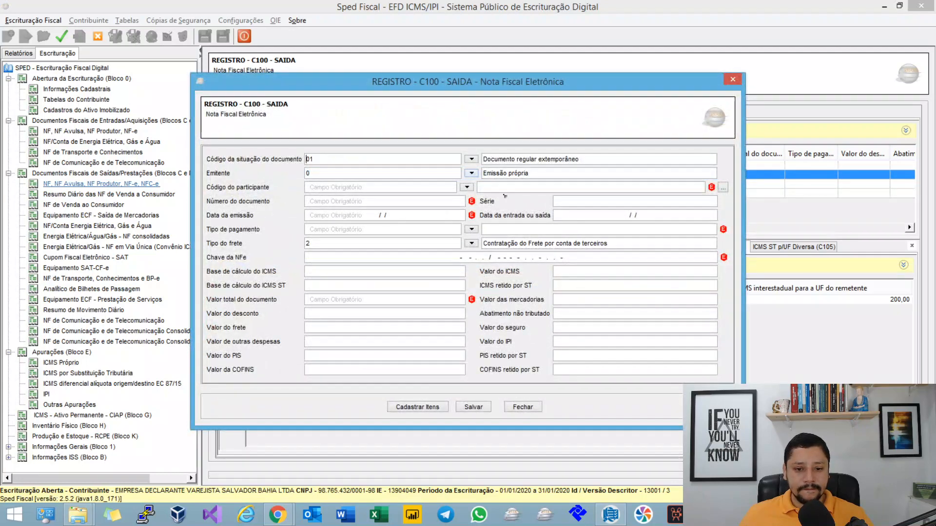
{"action": "left_click", "coordinate": [467, 187]}
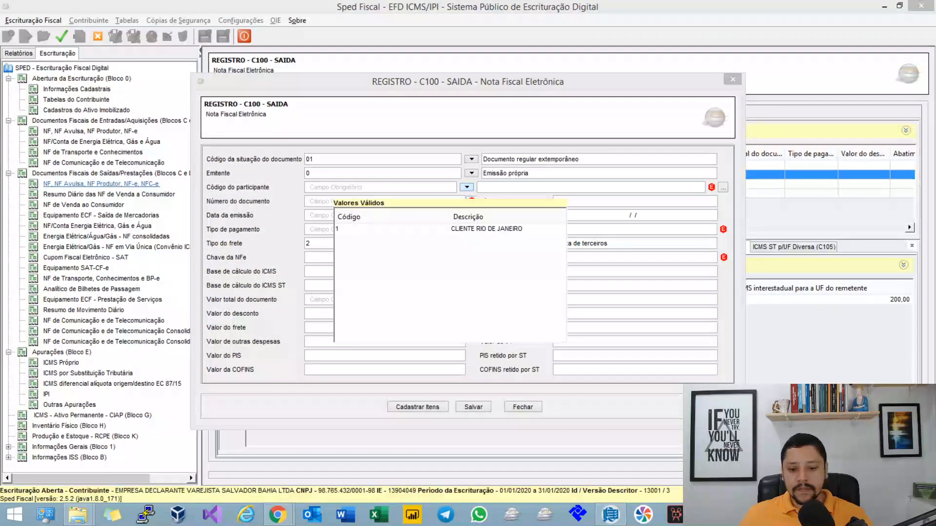
{"action": "left_click", "coordinate": [523, 407]}
{"action": "double_click", "coordinate": [398, 165]}
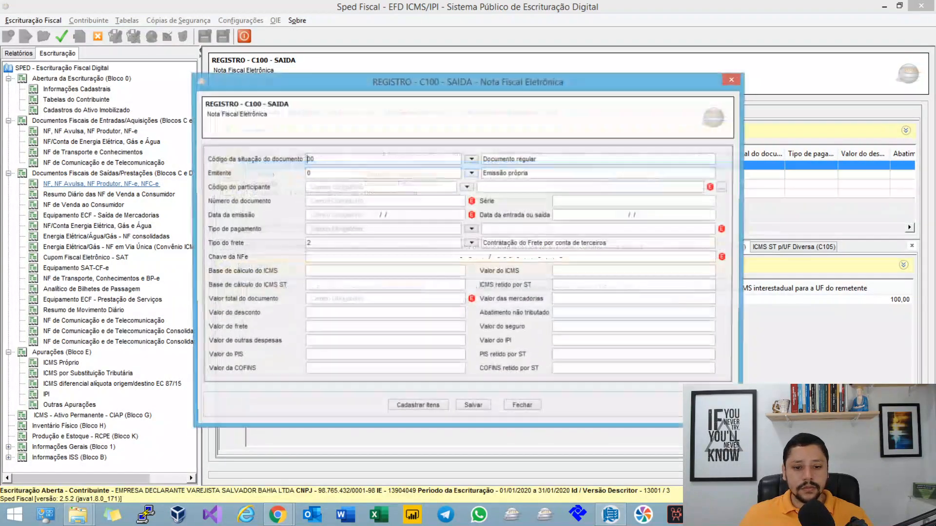
{"action": "left_click", "coordinate": [523, 407]}
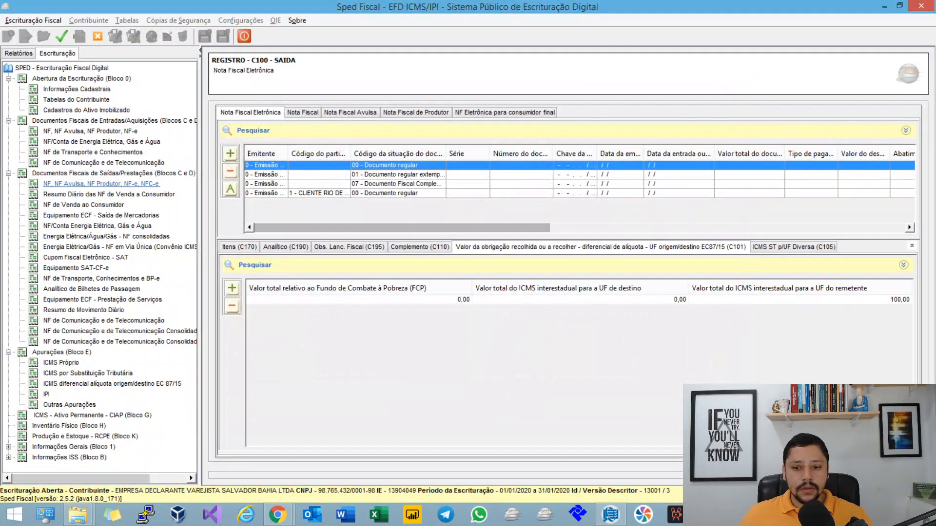
{"action": "mouse_move", "coordinate": [480, 227]}
{"action": "left_mouse_down"}
{"action": "mouse_move", "coordinate": [836, 228]}
{"action": "mouse_move", "coordinate": [480, 228]}
{"action": "left_mouse_up"}
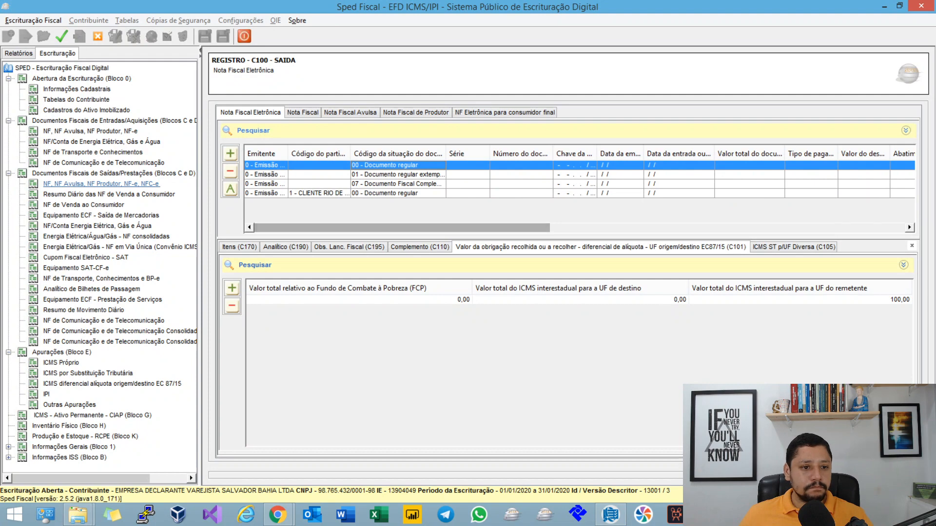
Step: Set the first regular outgoing invoice's participant to 1 - CLIENTE RIO DE JANEIRO and save the C100 record
{"action": "double_click", "coordinate": [398, 165]}
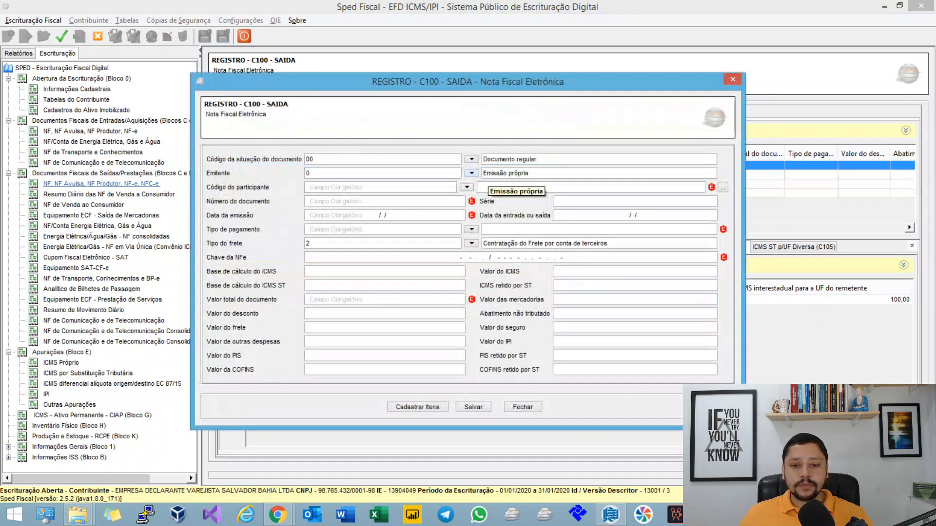
{"action": "left_click", "coordinate": [467, 188]}
{"action": "double_click", "coordinate": [487, 228]}
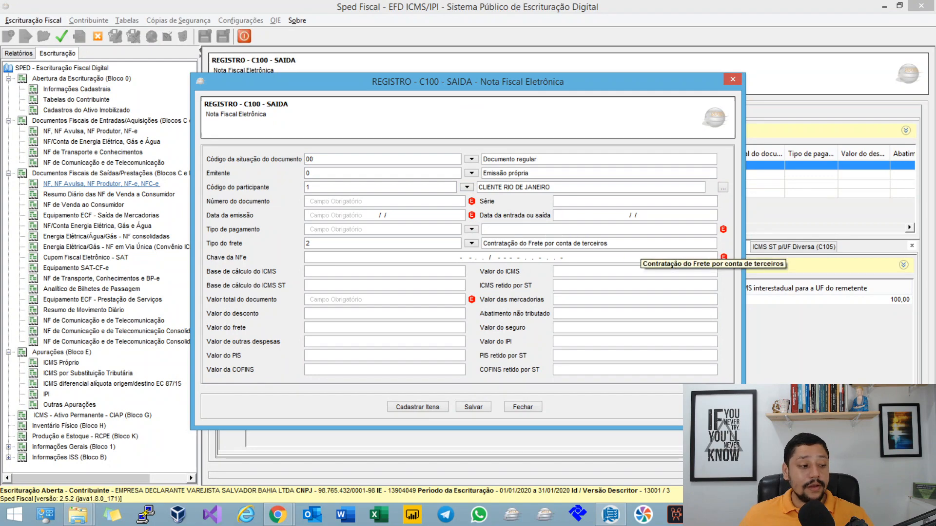
{"action": "left_click", "coordinate": [523, 406]}
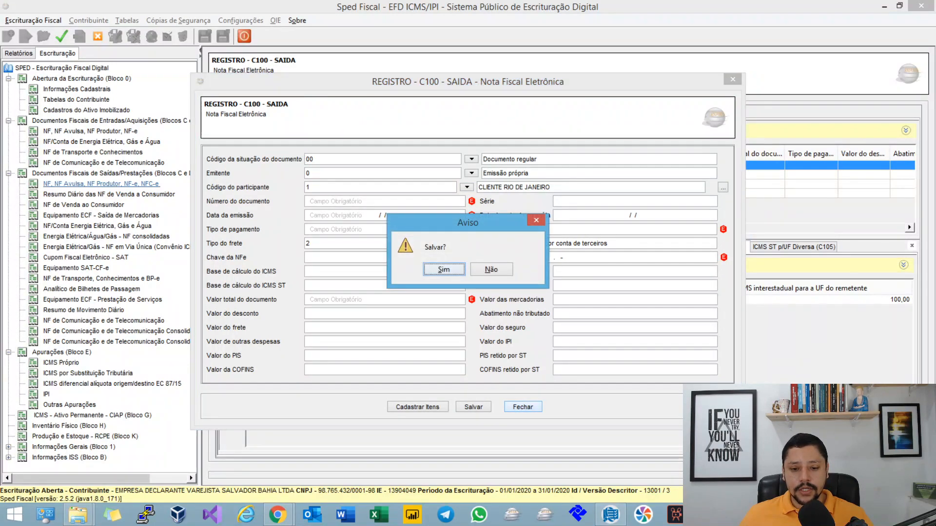
{"action": "left_click", "coordinate": [445, 267]}
Step: Set the interstate ICMS total for the destination UF to 130.00 in that invoice's C101 record and save it
{"action": "double_click", "coordinate": [445, 299]}
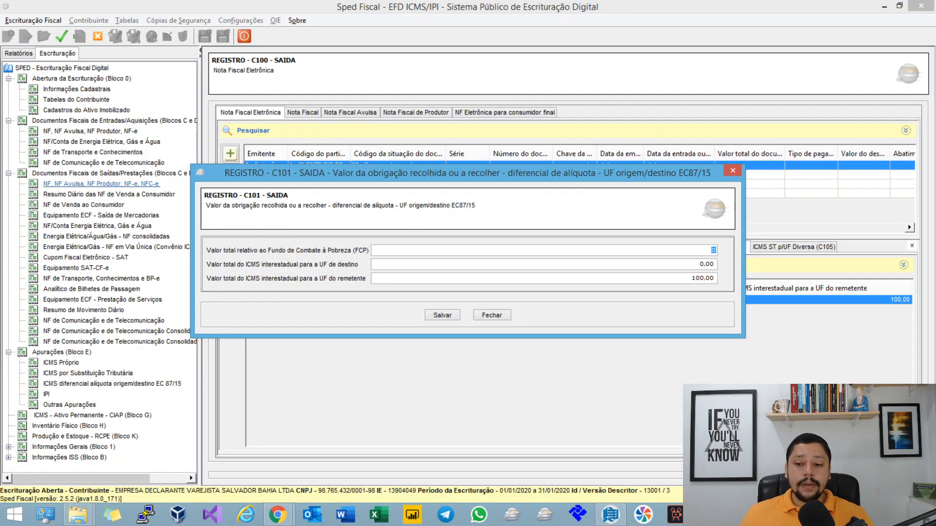
{"action": "key", "text": "Tab"}
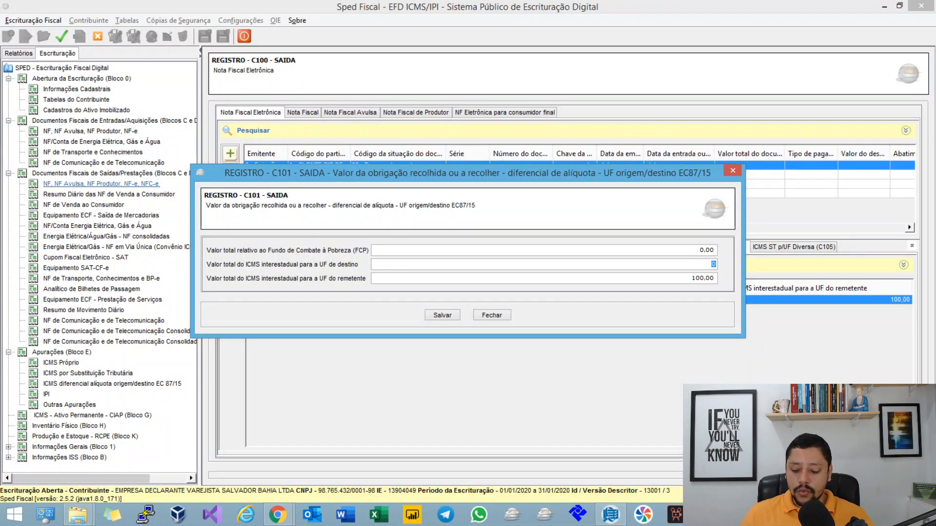
{"action": "type", "text": "130"}
{"action": "key", "text": "Tab"}
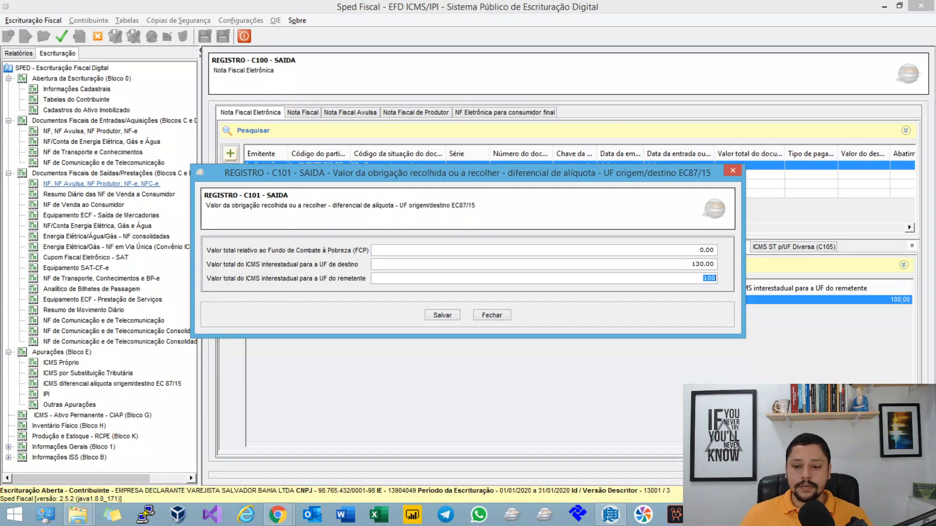
{"action": "key", "text": "Tab"}
{"action": "key", "text": "Return"}
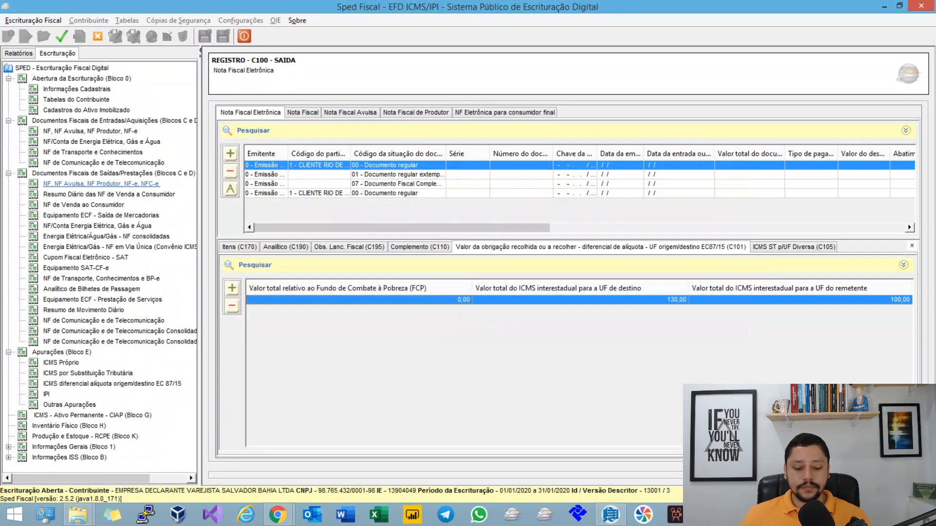
{"action": "key", "text": "Return"}
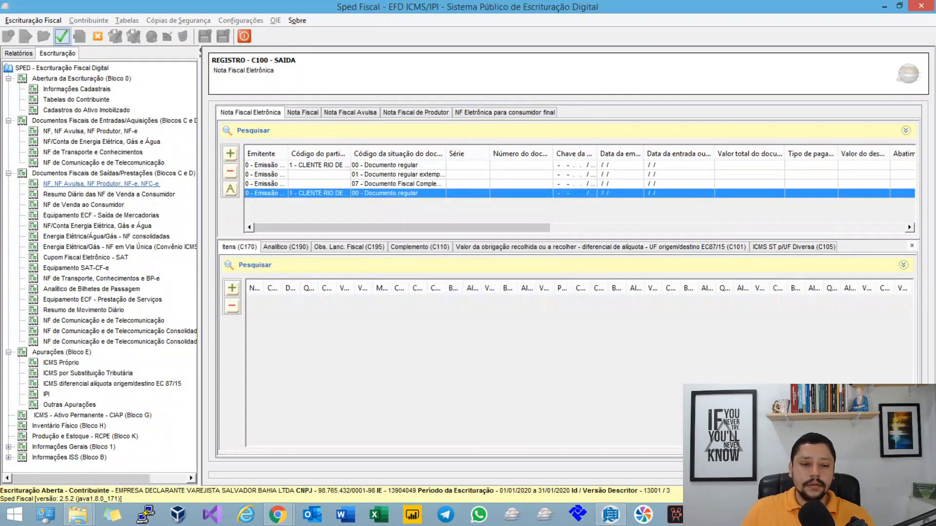
Step: Check the total debits in Rio de Janeiro's E310 record and view the state's E300 assessment period
{"action": "left_click", "coordinate": [112, 384]}
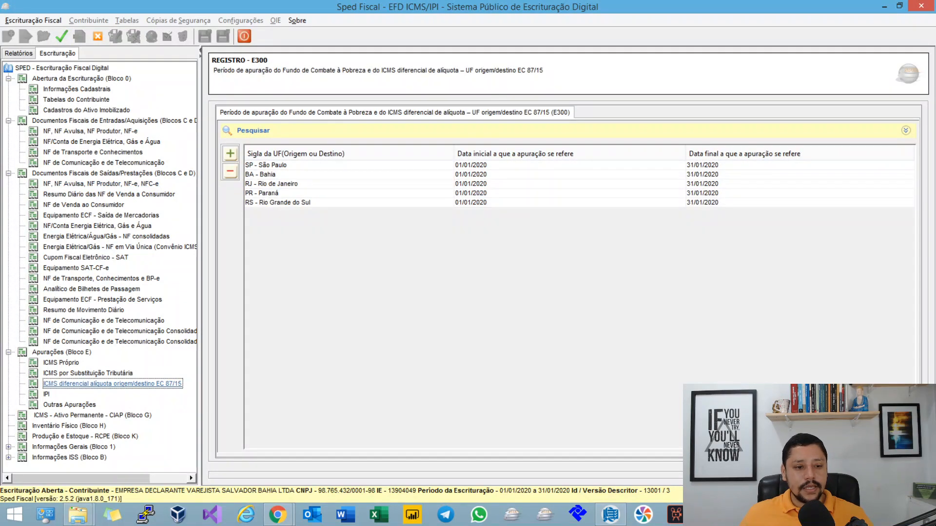
{"action": "left_click", "coordinate": [278, 184]}
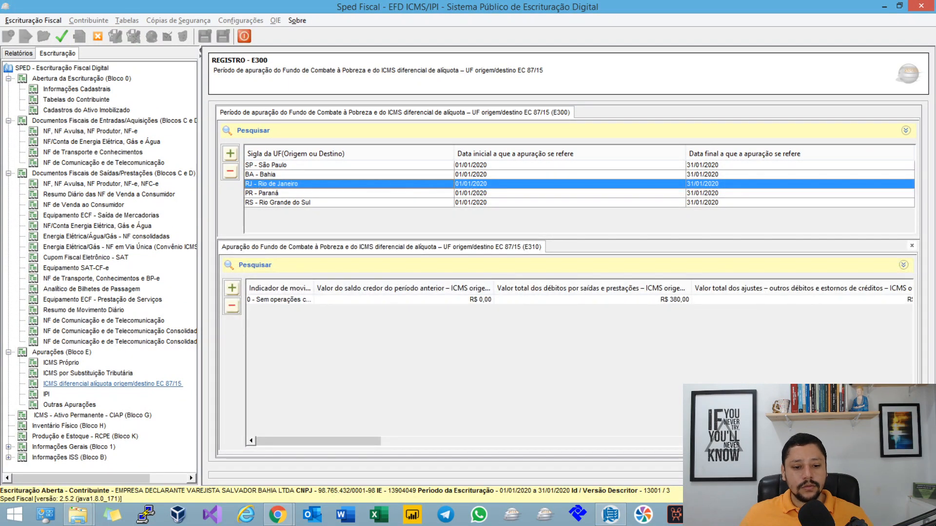
{"action": "double_click", "coordinate": [280, 300]}
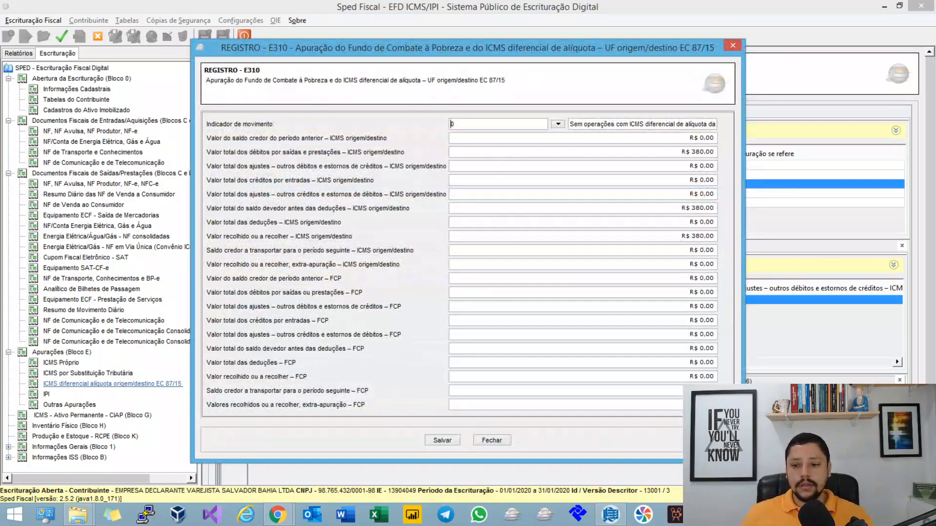
{"action": "left_click", "coordinate": [703, 152]}
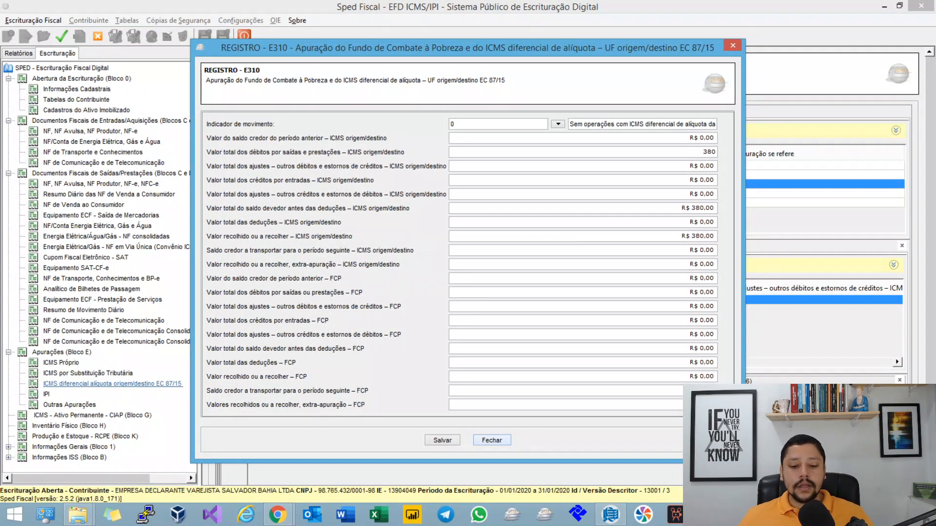
{"action": "left_click", "coordinate": [492, 440]}
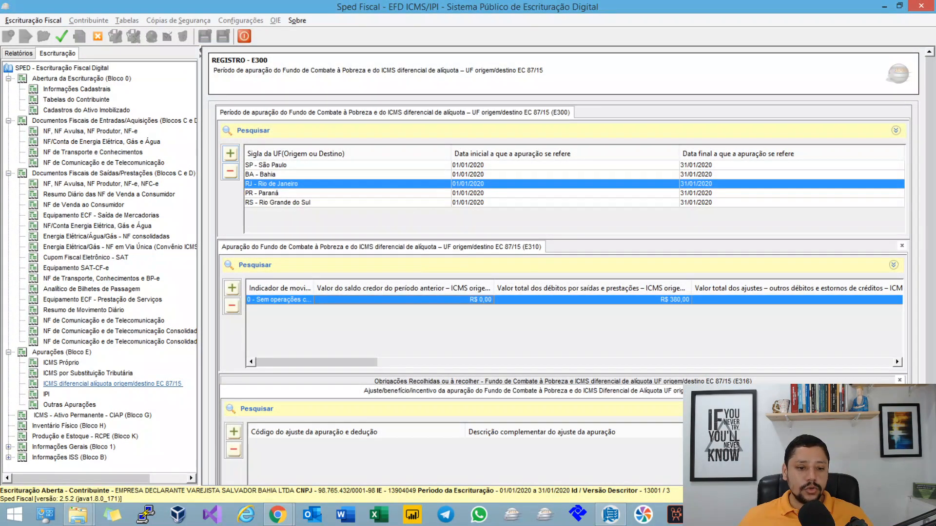
{"action": "double_click", "coordinate": [292, 183]}
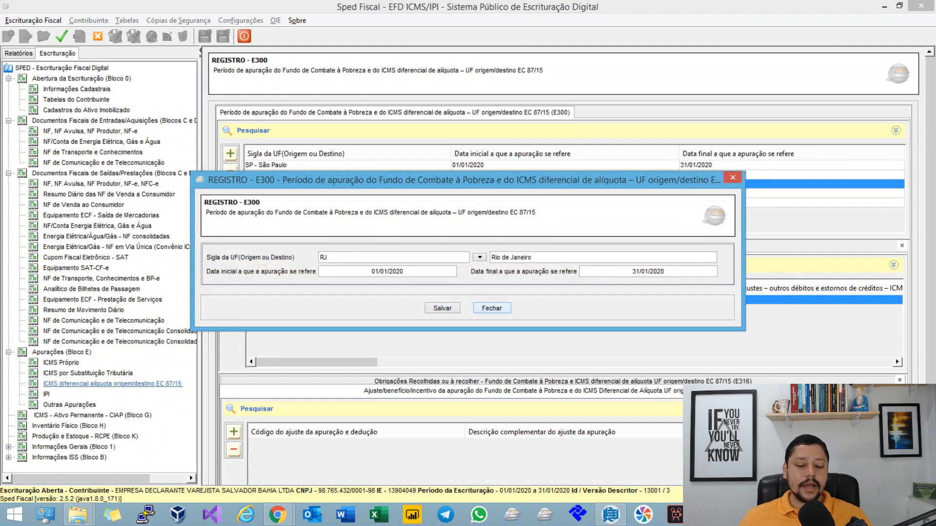
{"action": "left_click", "coordinate": [491, 308]}
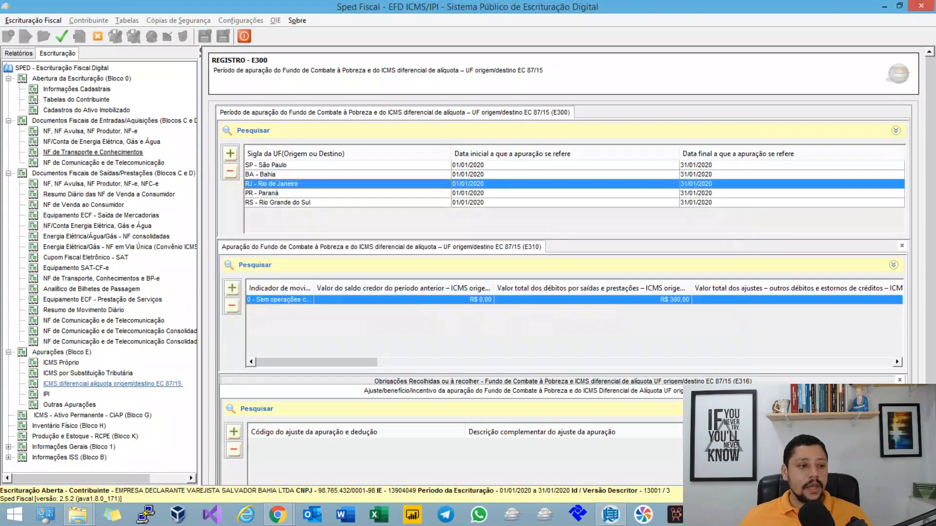
Step: Add an incoming electronic invoice (C100 Entrada) with participant 1 - CLIENTE RIO DE JANEIRO and save it
{"action": "left_click", "coordinate": [91, 131]}
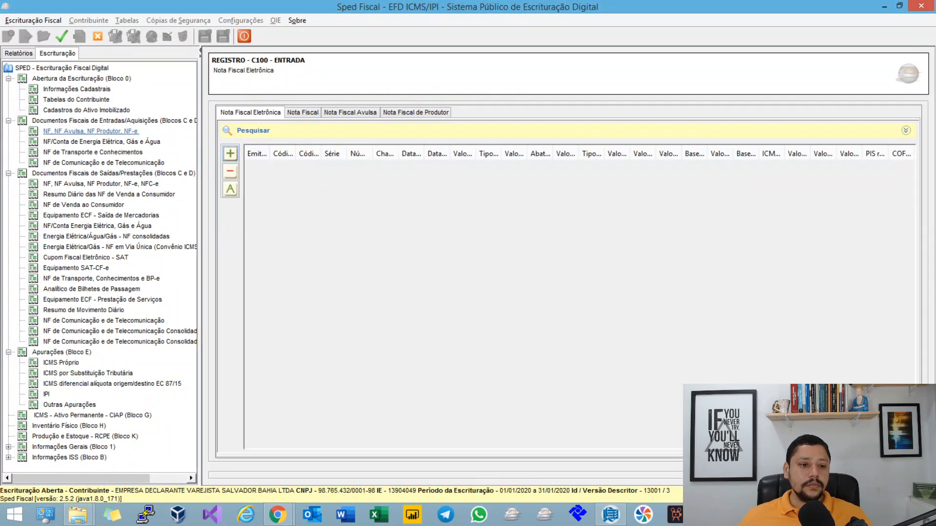
{"action": "left_click", "coordinate": [230, 154]}
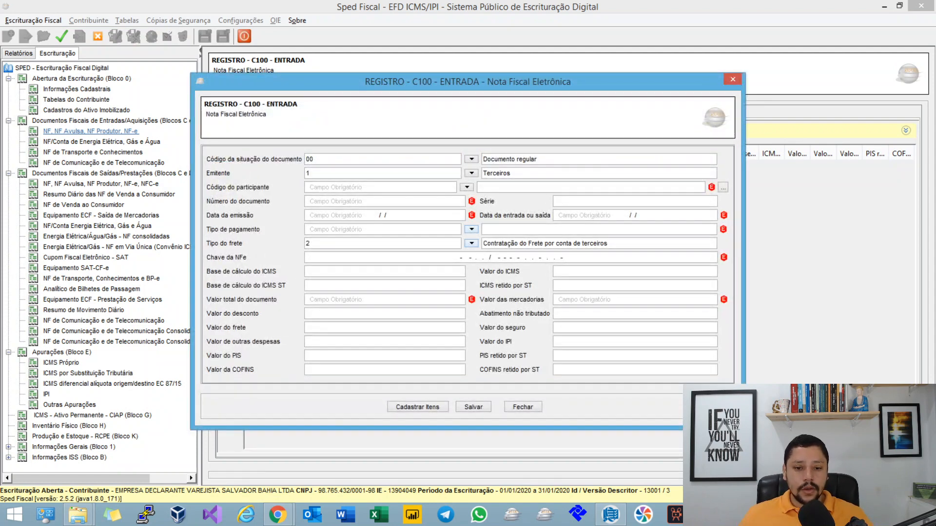
{"action": "left_click", "coordinate": [466, 187]}
{"action": "left_click", "coordinate": [472, 228]}
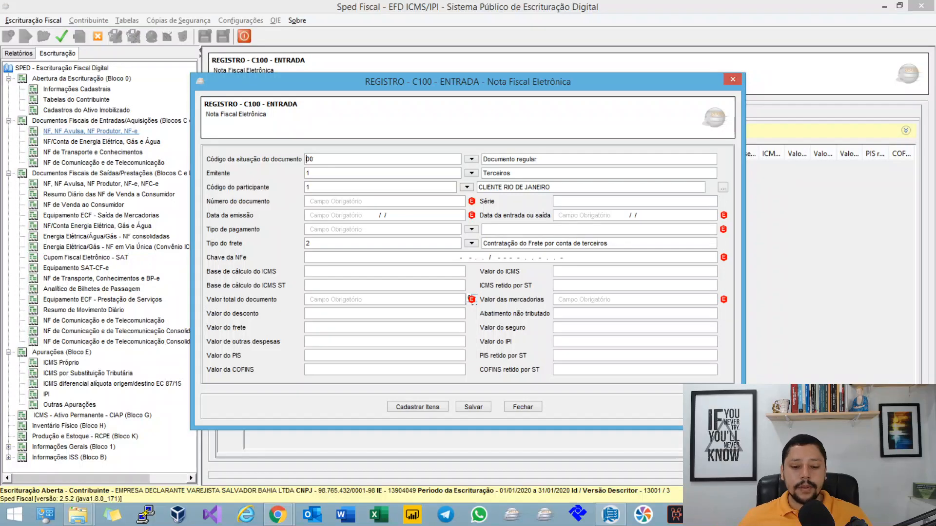
{"action": "left_click", "coordinate": [473, 407]}
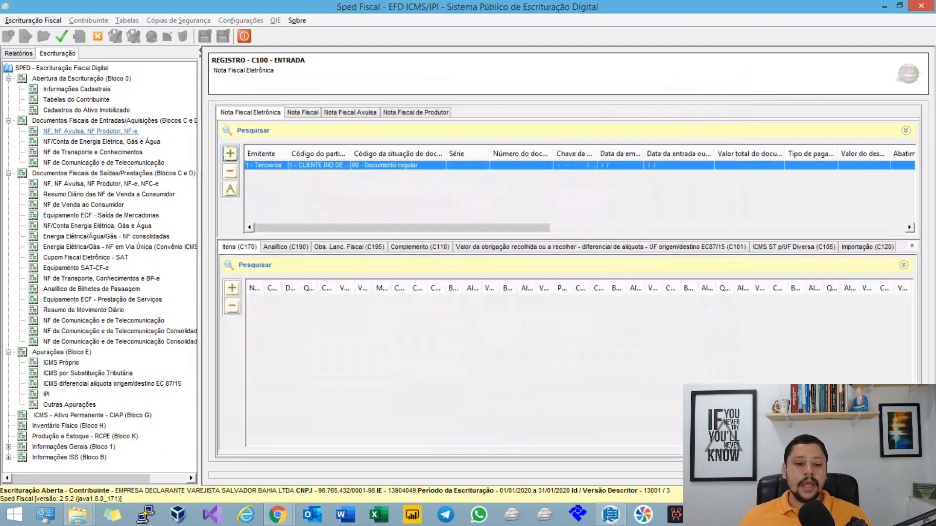
Step: Open a blank C101 record for the incoming invoice, examine its destination and sender ICMS fields, and close it
{"action": "left_click", "coordinate": [458, 248]}
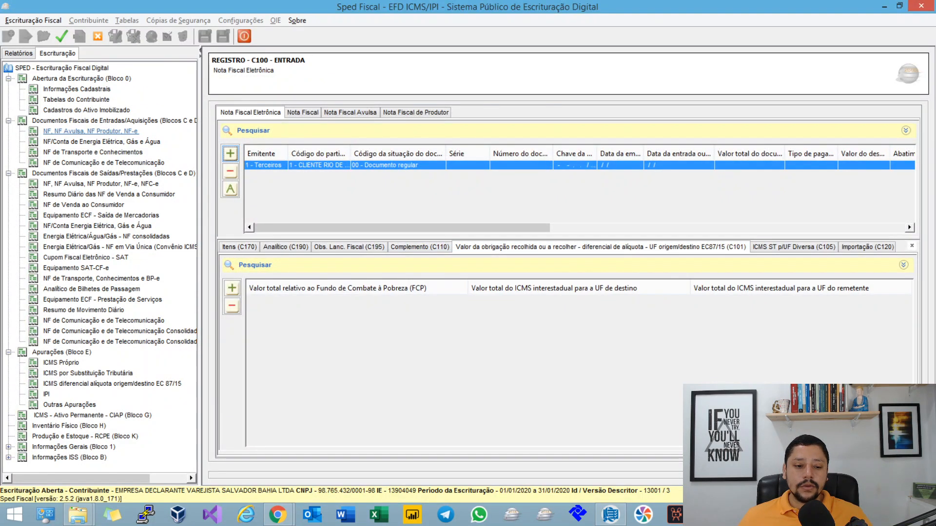
{"action": "left_click", "coordinate": [232, 288]}
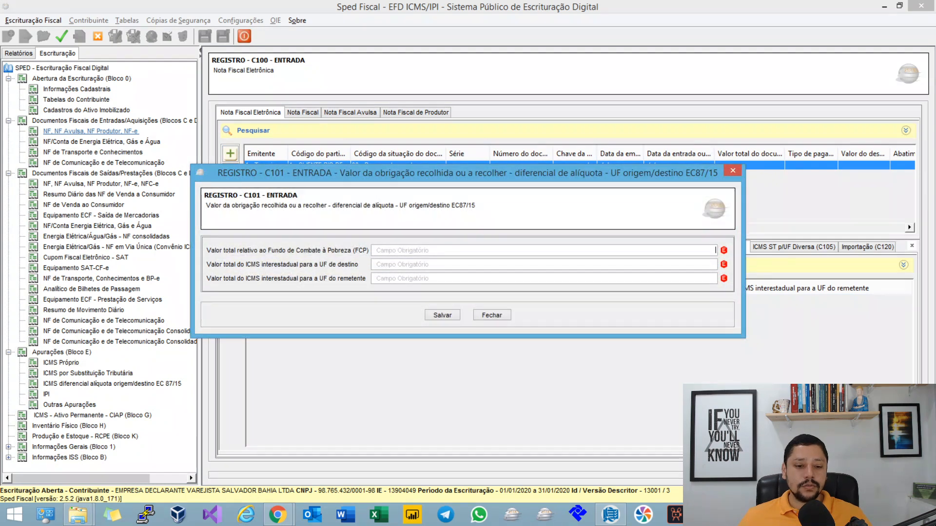
{"action": "left_click", "coordinate": [715, 264]}
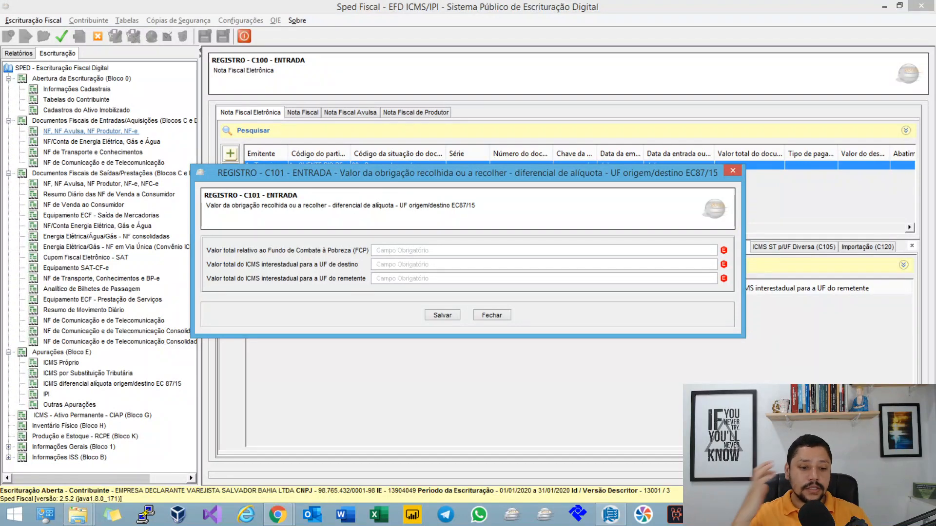
{"action": "left_click", "coordinate": [492, 315]}
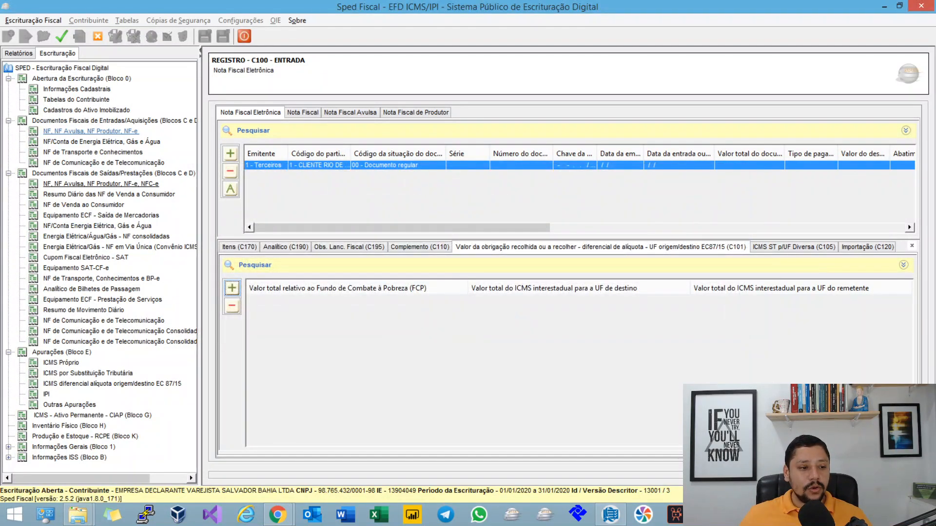
Step: Examine the destination-UF and sender-UF ICMS values in the first outgoing Rio de Janeiro invoice's C101 record, and close it unchanged
{"action": "left_click", "coordinate": [101, 184]}
{"action": "double_click", "coordinate": [419, 165]}
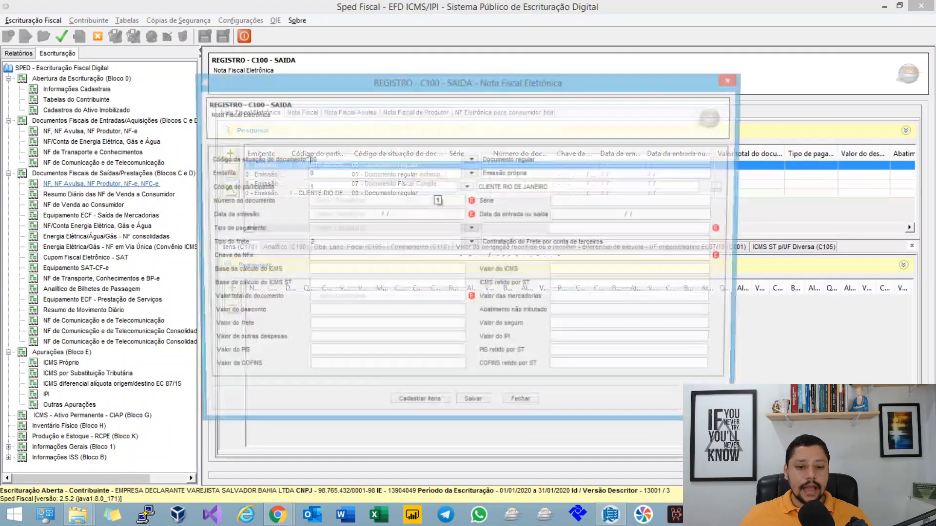
{"action": "left_click", "coordinate": [522, 405]}
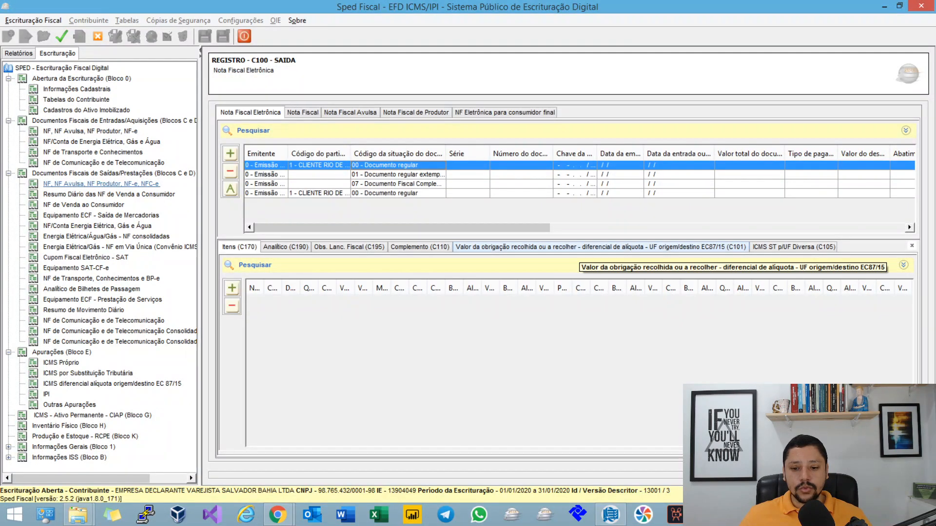
{"action": "left_click", "coordinate": [579, 248]}
{"action": "double_click", "coordinate": [541, 299]}
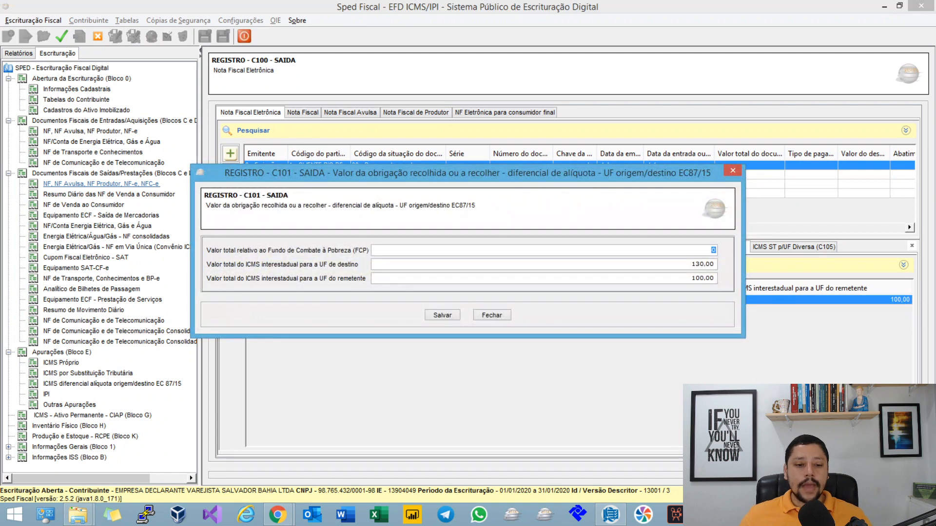
{"action": "key", "text": "Tab"}
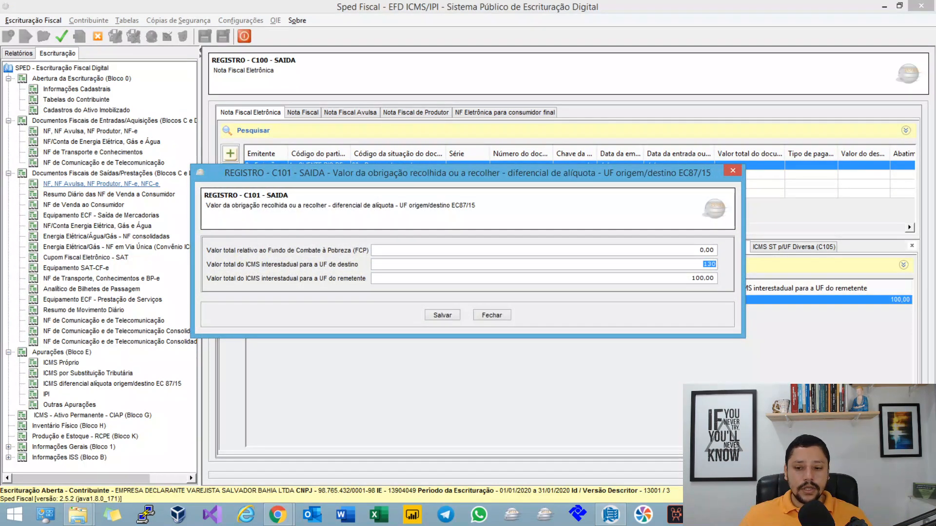
{"action": "key", "text": "Tab"}
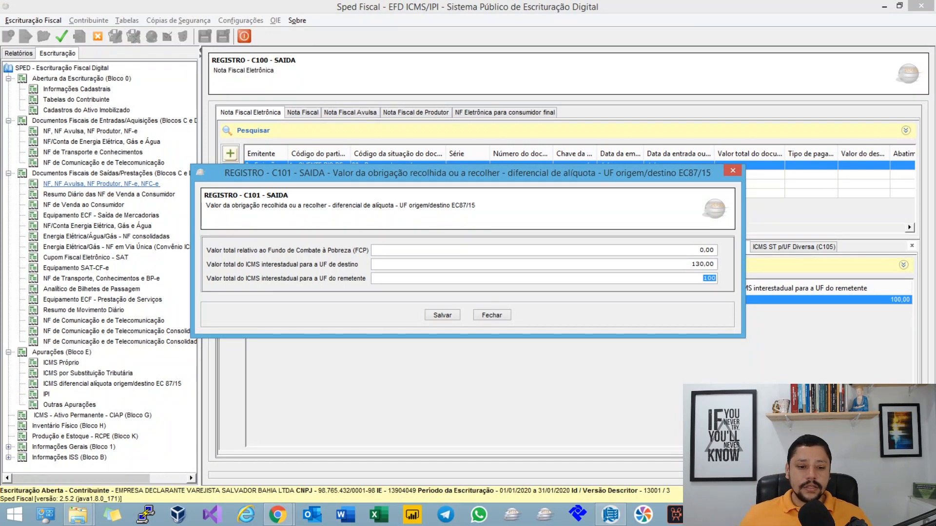
{"action": "left_click", "coordinate": [492, 315]}
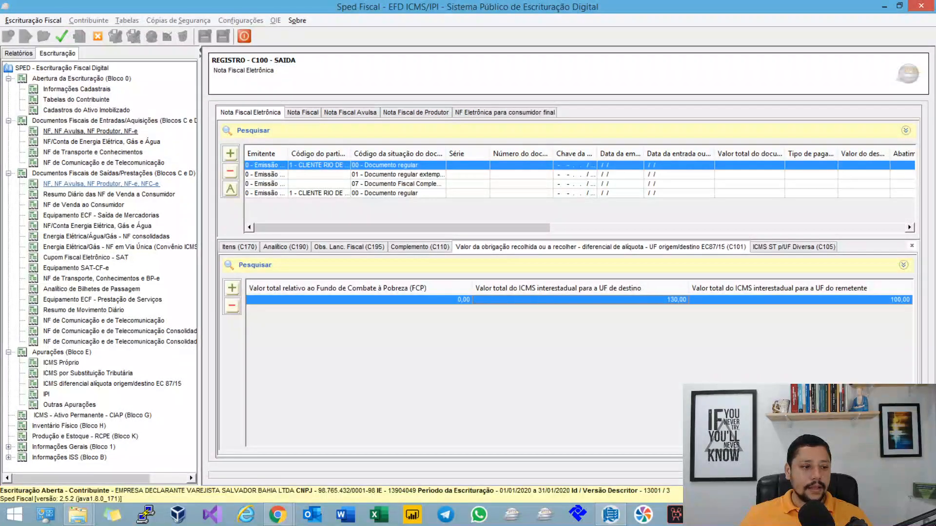
Step: Fill in a new C101 record for the incoming invoice with FCP 0.00, destination-UF ICMS 130.00 and sender-UF ICMS 100.00
{"action": "left_click", "coordinate": [91, 131]}
{"action": "left_click", "coordinate": [398, 165]}
{"action": "left_click", "coordinate": [517, 247]}
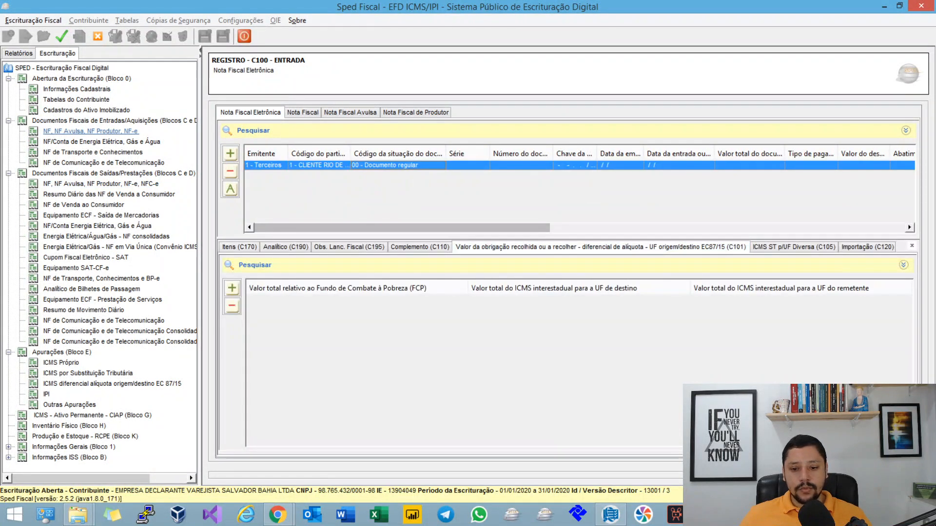
{"action": "left_click", "coordinate": [232, 288]}
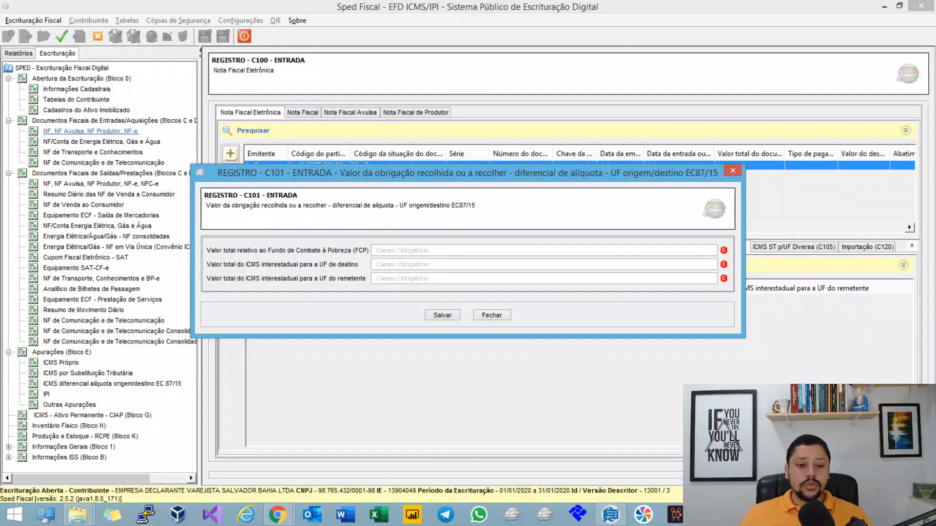
{"action": "left_click", "coordinate": [716, 264]}
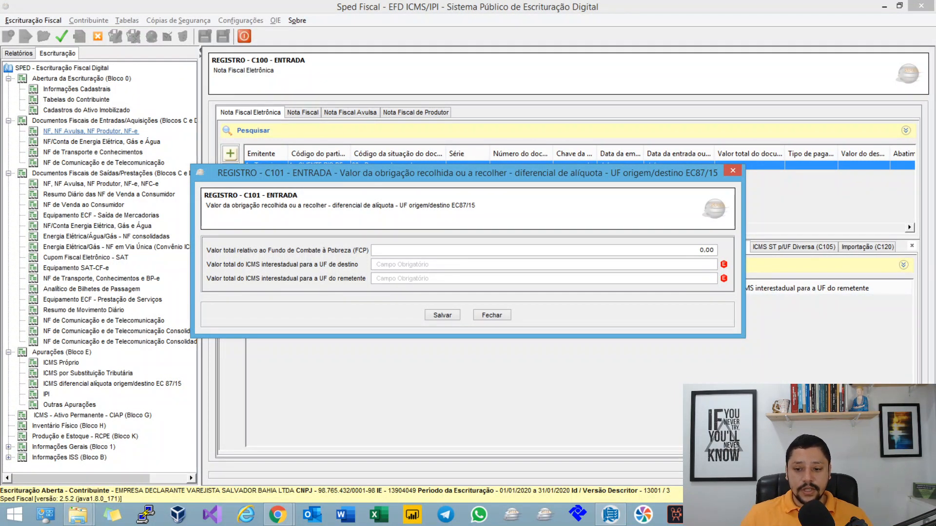
{"action": "type", "text": "130"}
{"action": "key", "text": "Tab"}
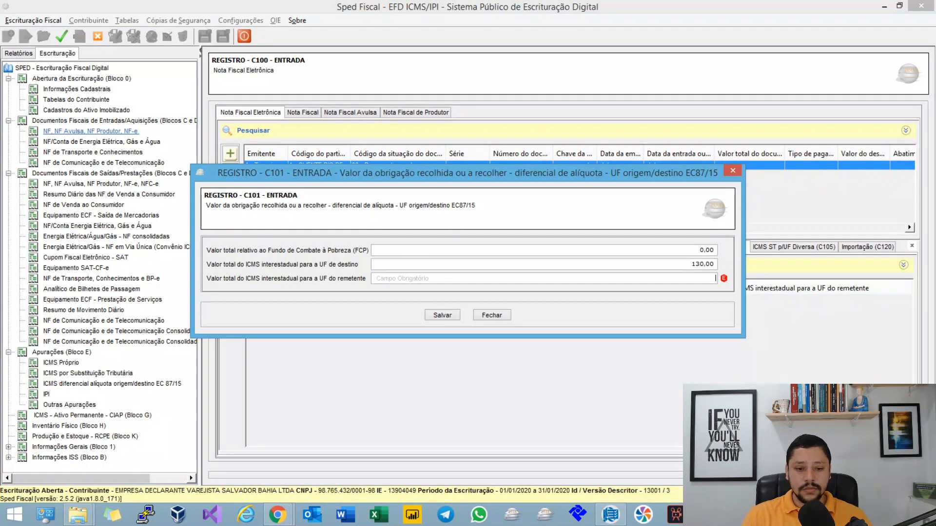
{"action": "type", "text": "100"}
{"action": "key", "text": "Tab"}
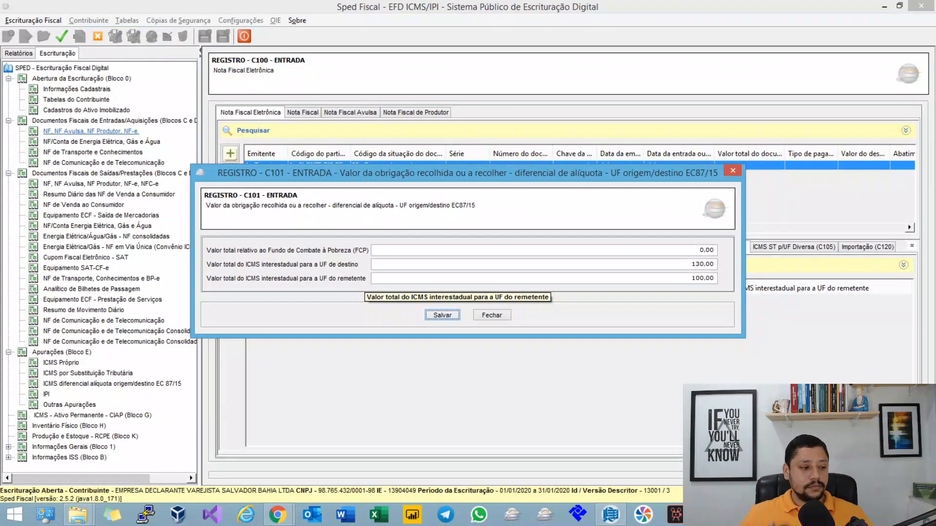
Step: Try sender-UF ICMS 130.00 and destination-UF ICMS 0.00 in the incoming C101 record, and discard the record
{"action": "key", "text": "shift+Tab"}
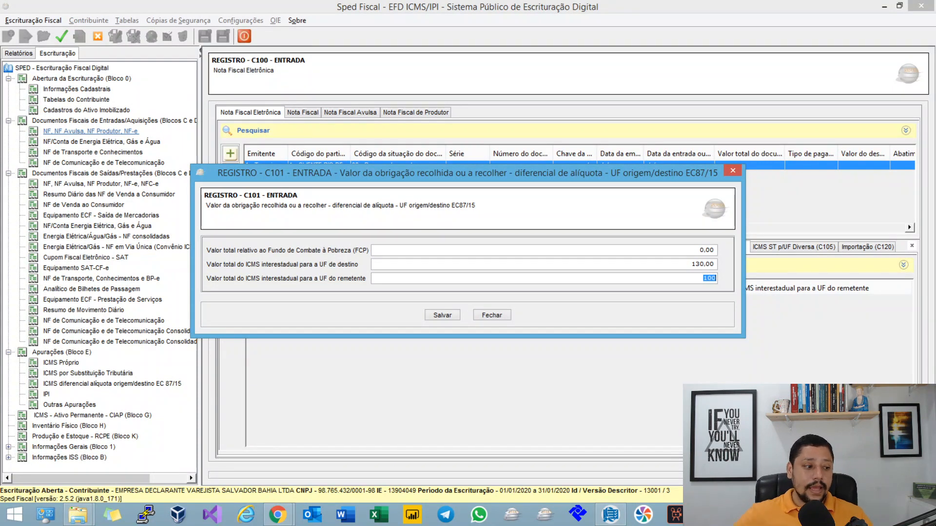
{"action": "left_click", "coordinate": [708, 265]}
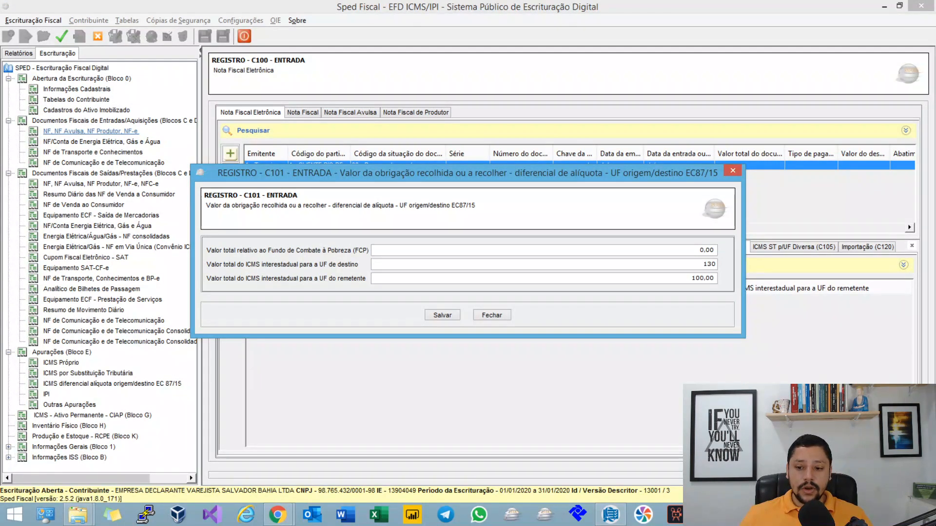
{"action": "key", "text": "Tab"}
{"action": "type", "text": "130"}
{"action": "key", "text": "shift+Tab"}
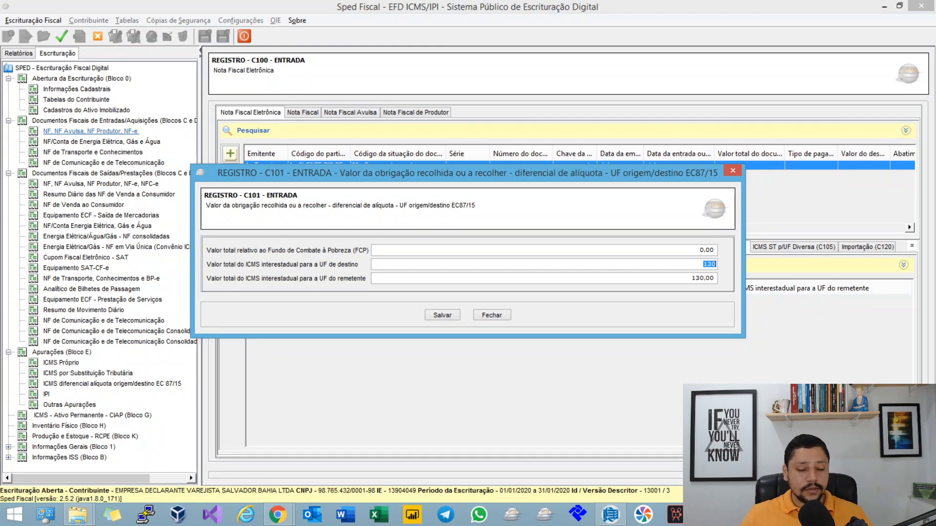
{"action": "key", "text": "Tab"}
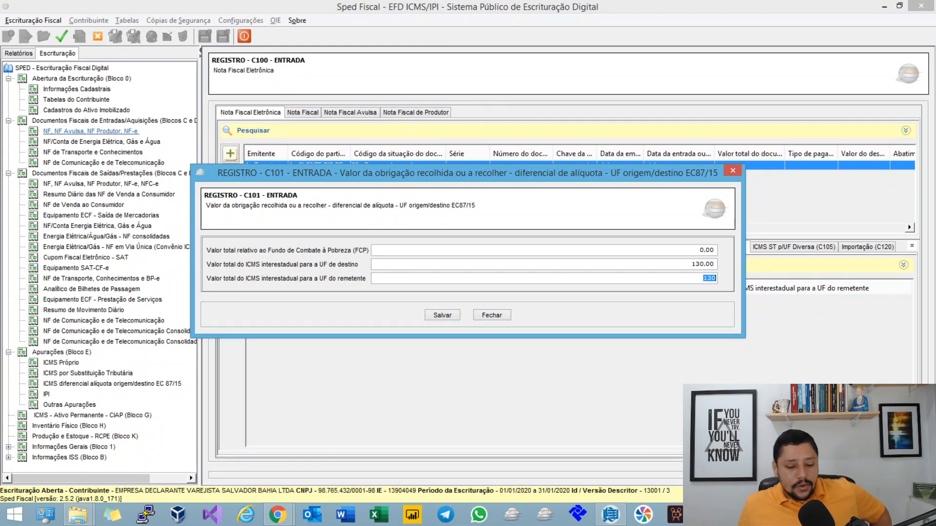
{"action": "key", "text": "shift+Tab"}
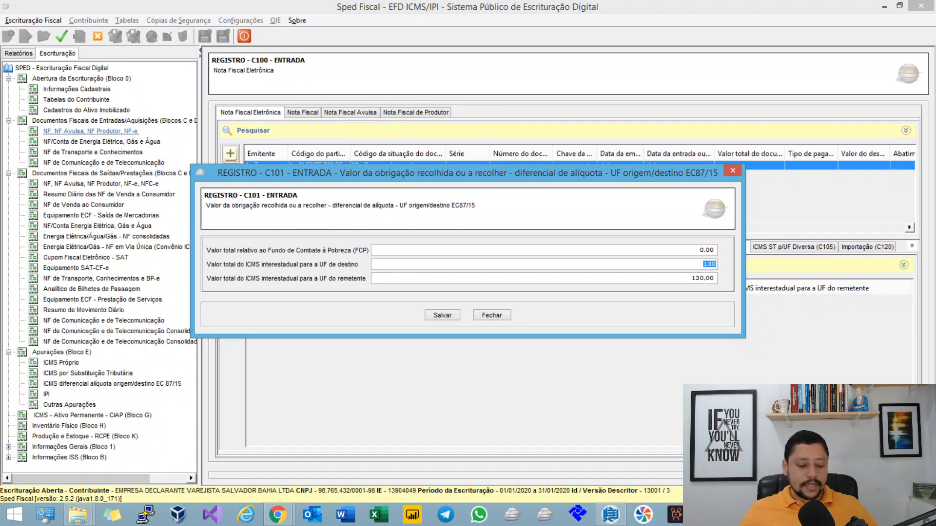
{"action": "type", "text": "0"}
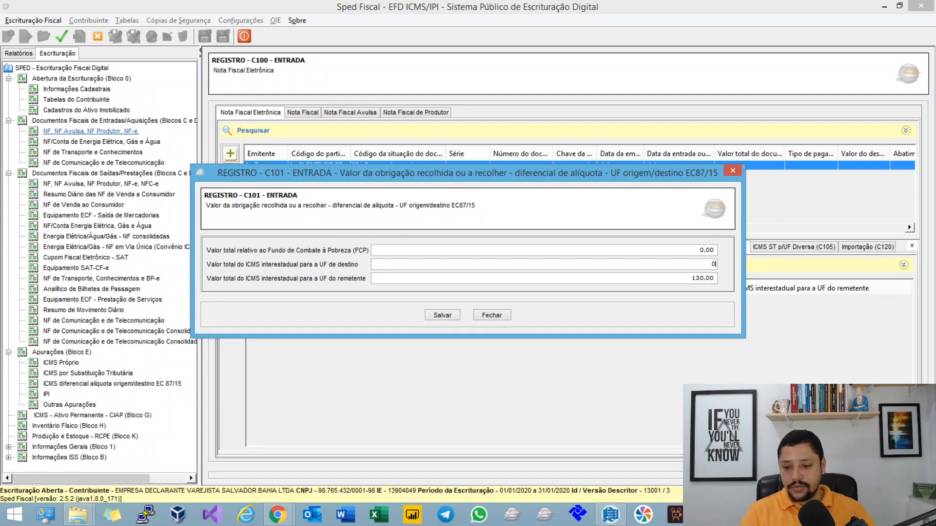
{"action": "key", "text": "shift+Tab"}
{"action": "key", "text": "Tab"}
{"action": "key", "text": "Tab"}
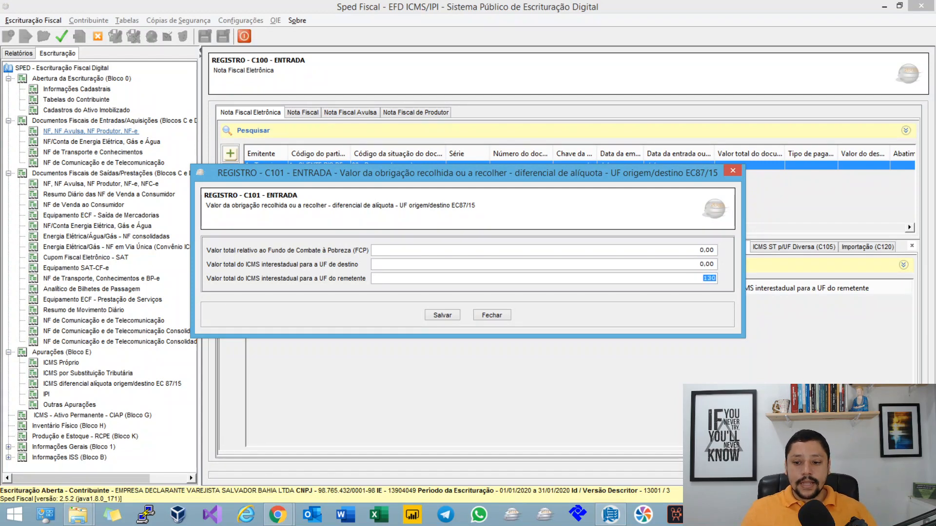
{"action": "key", "text": "shift+Tab"}
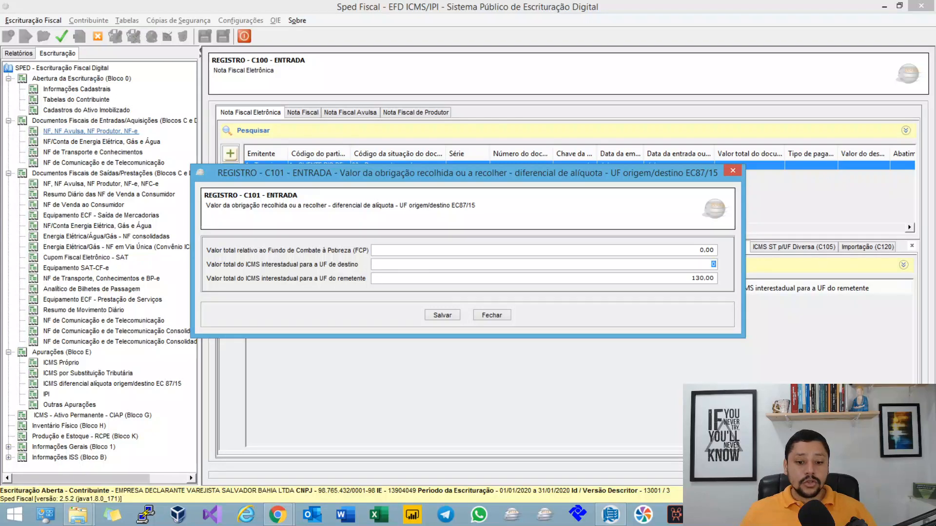
{"action": "left_click", "coordinate": [492, 316]}
{"action": "left_click", "coordinate": [491, 270]}
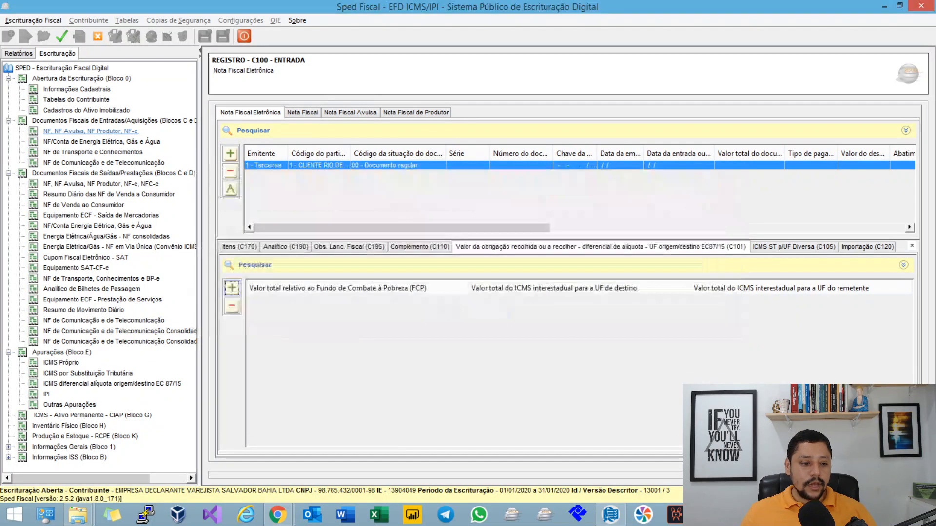
Step: Reopen the first outgoing Rio de Janeiro invoice's C101 record, compare its destination-UF and sender-UF ICMS amounts, and close it
{"action": "left_click", "coordinate": [112, 383]}
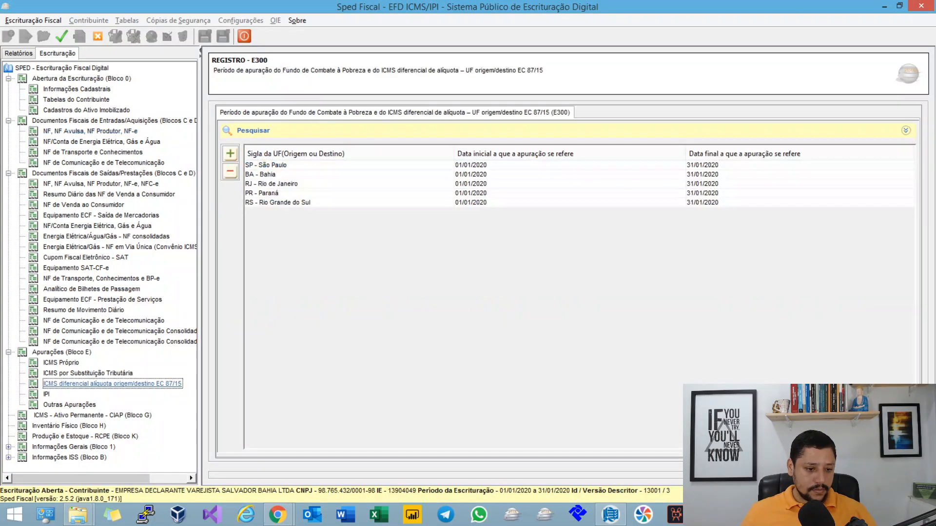
{"action": "left_click", "coordinate": [109, 194]}
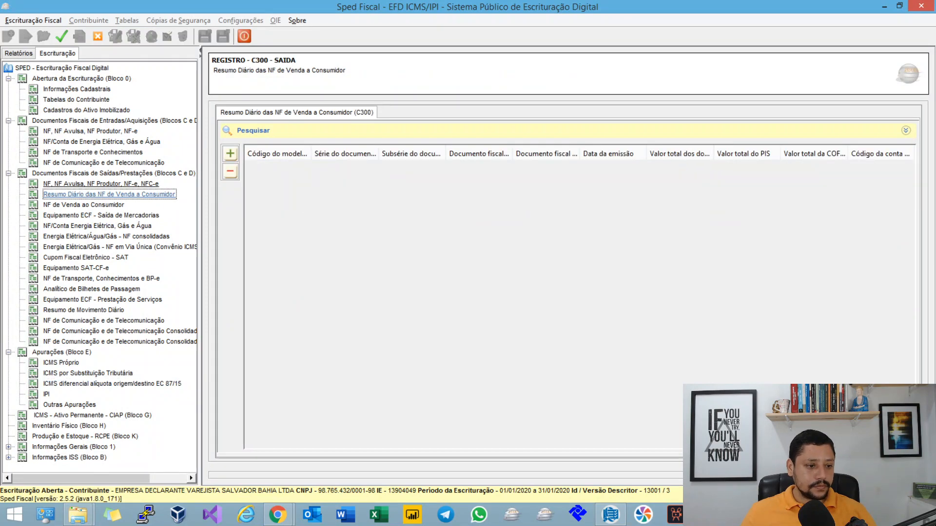
{"action": "left_click", "coordinate": [101, 184]}
{"action": "left_click", "coordinate": [320, 165]}
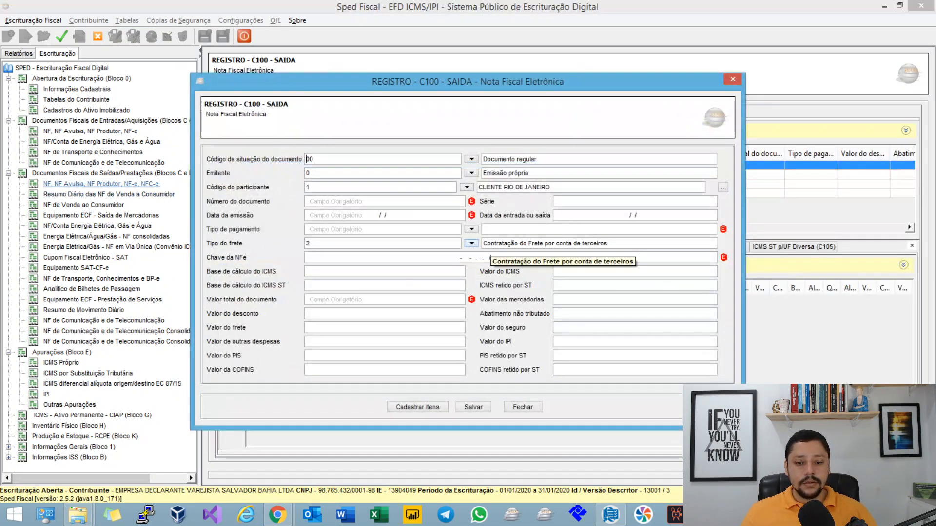
{"action": "left_click", "coordinate": [473, 406]}
{"action": "left_click", "coordinate": [601, 247]}
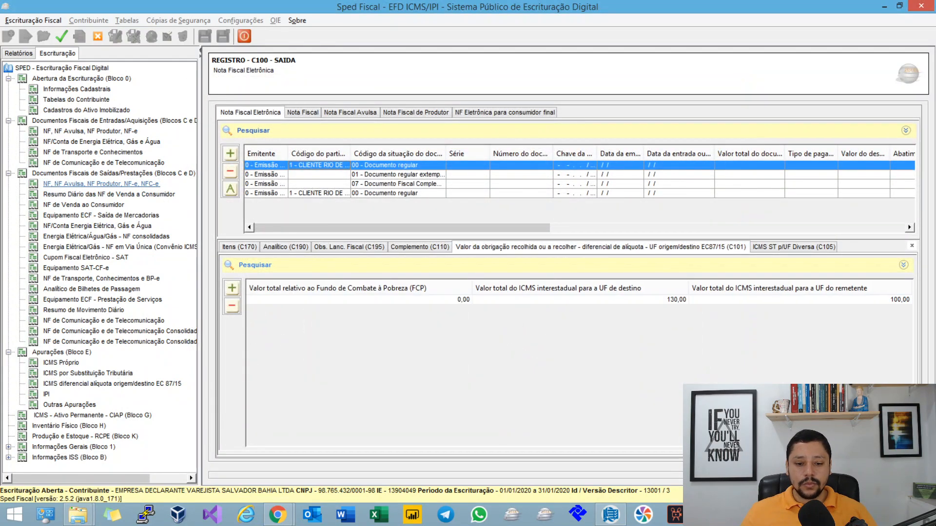
{"action": "double_click", "coordinate": [585, 299]}
{"action": "left_click", "coordinate": [709, 279]}
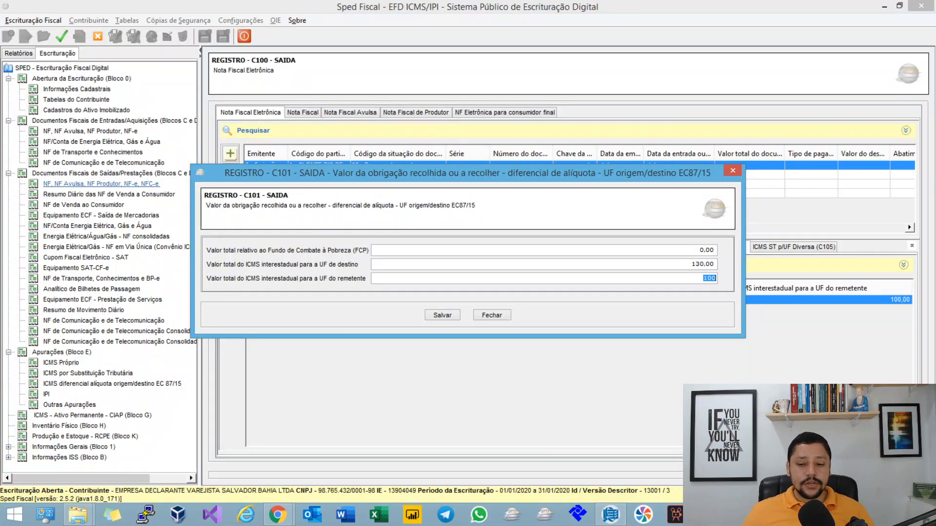
{"action": "key", "text": "shift+Tab"}
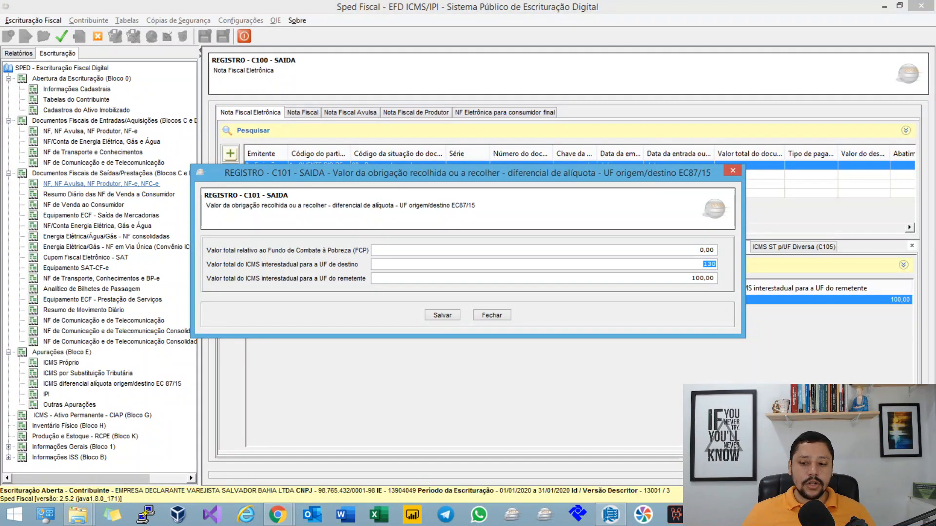
{"action": "key", "text": "Tab"}
{"action": "left_click", "coordinate": [492, 316]}
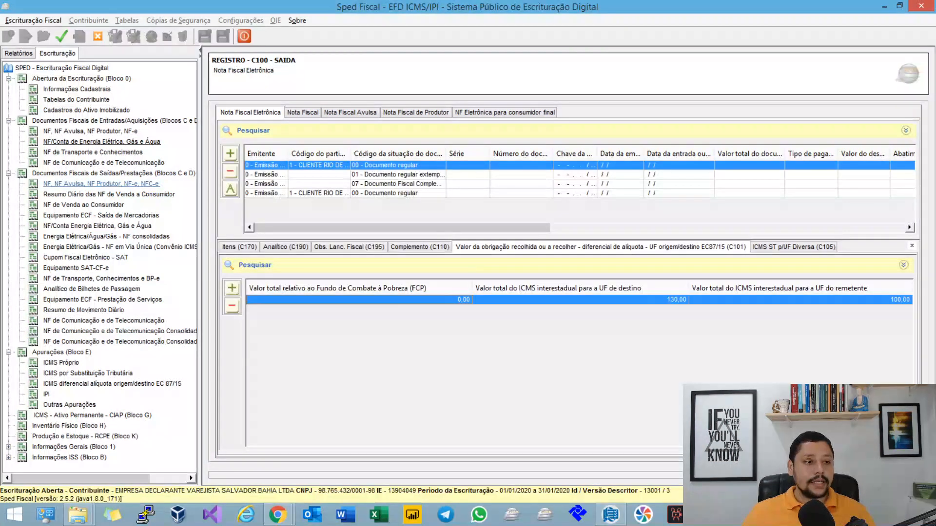
Step: Add a C101 record to the incoming invoice with FCP 0.00, destination-UF ICMS 130.00 and sender-UF ICMS 100.00, and save it
{"action": "left_click", "coordinate": [91, 131]}
{"action": "left_click", "coordinate": [467, 165]}
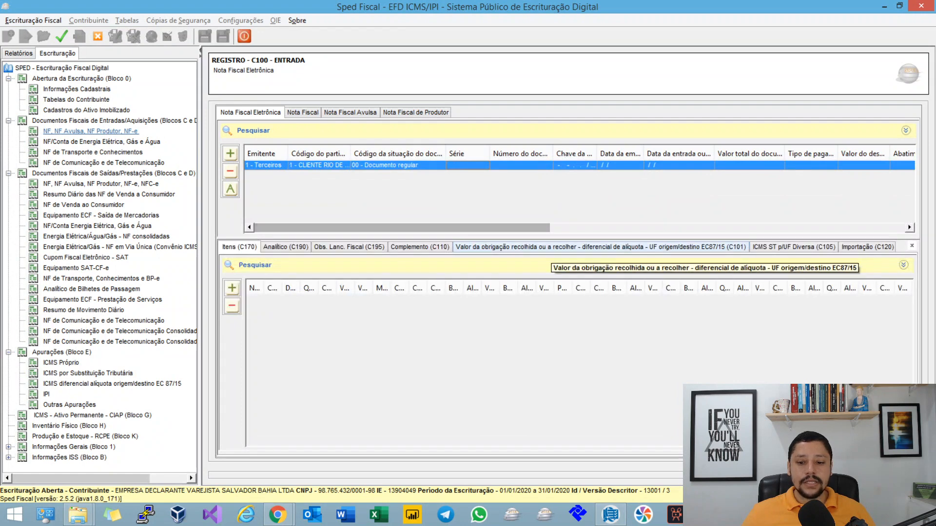
{"action": "left_click", "coordinate": [628, 247]}
{"action": "left_click", "coordinate": [232, 288]}
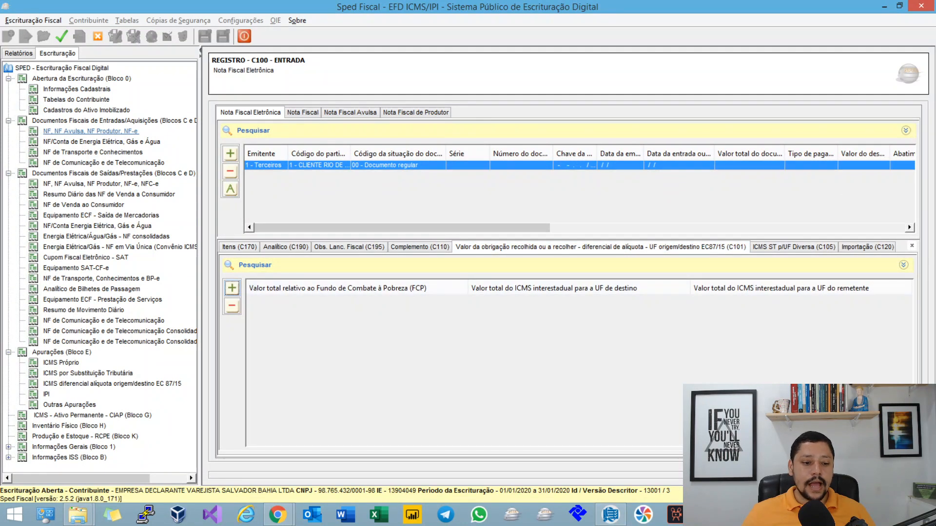
{"action": "type", "text": "130"}
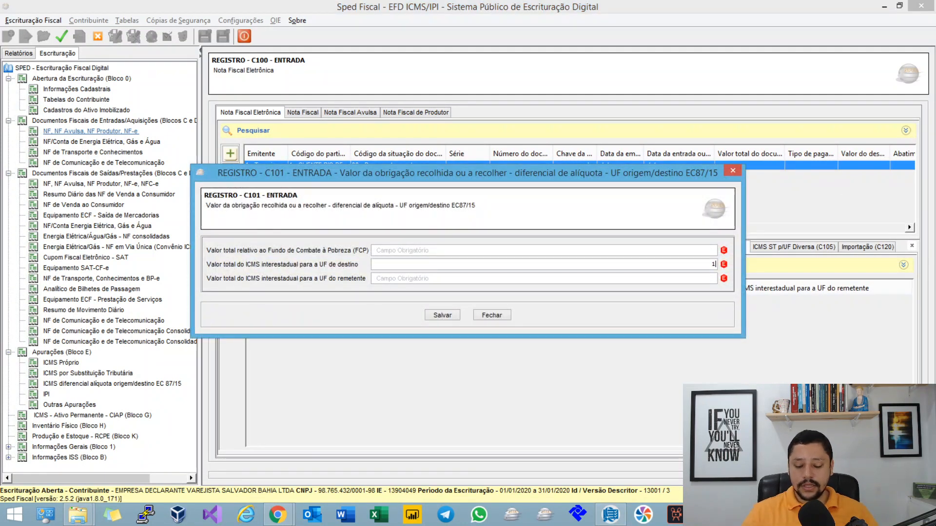
{"action": "key", "text": "Tab"}
{"action": "type", "text": "100"}
{"action": "key", "text": "Tab"}
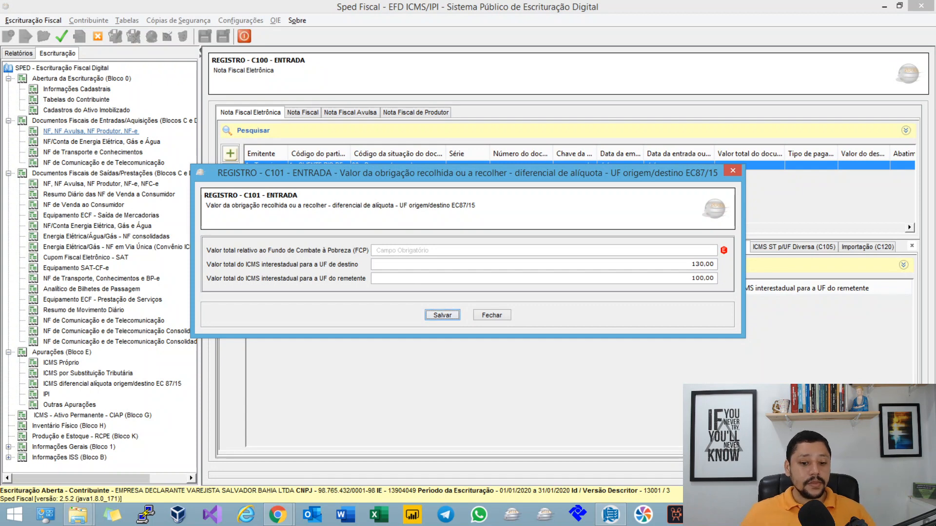
{"action": "key", "text": "Tab"}
{"action": "key", "text": "Tab"}
{"action": "type", "text": "0"}
{"action": "key", "text": "Tab"}
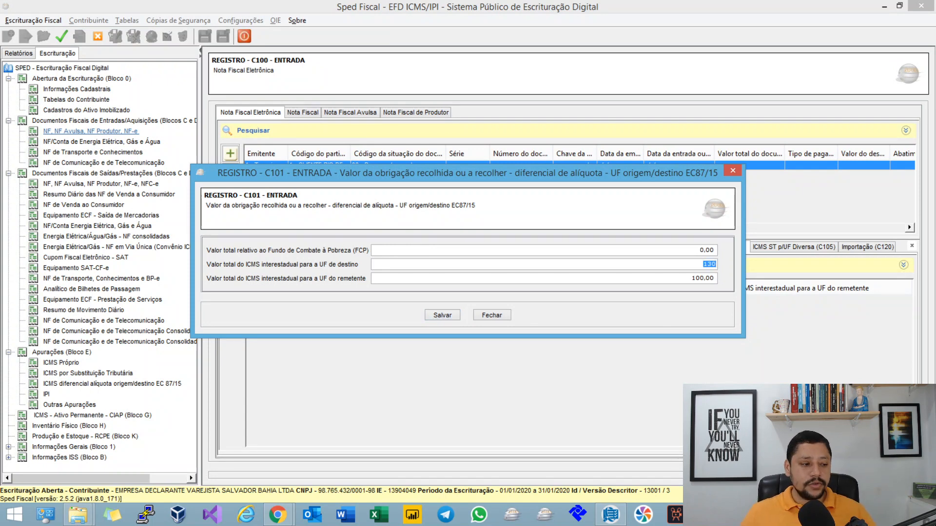
{"action": "left_click", "coordinate": [443, 316]}
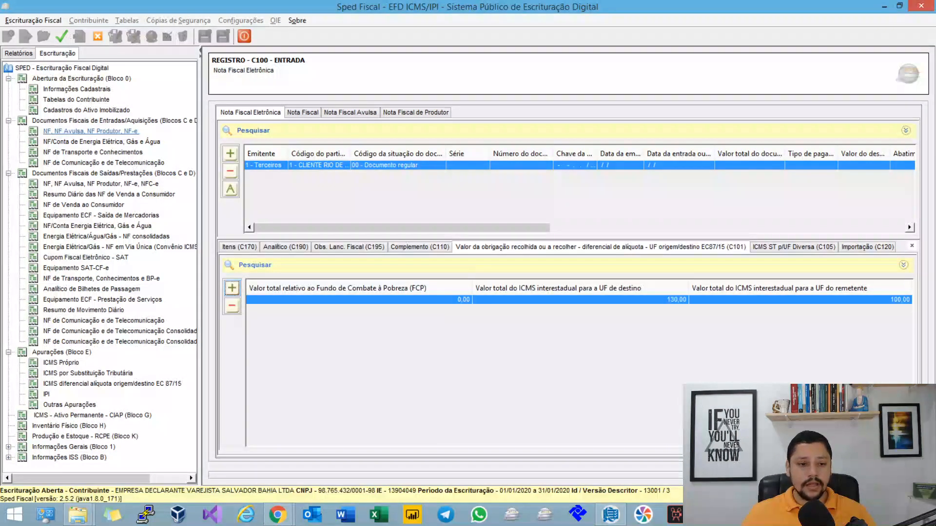
Step: Delete the extemporaneous, complementary and second Rio de Janeiro invoices from the outgoing C100 electronic invoices
{"action": "left_click", "coordinate": [102, 142]}
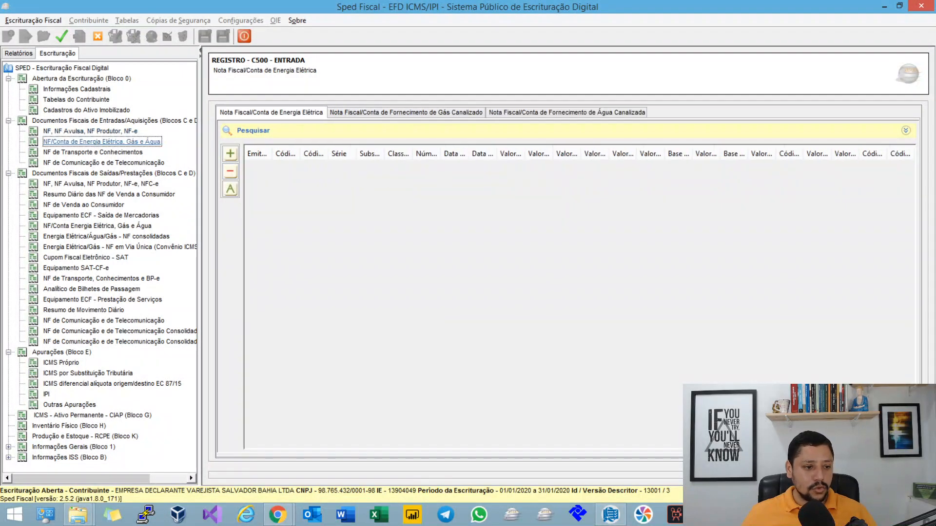
{"action": "left_click", "coordinate": [101, 184]}
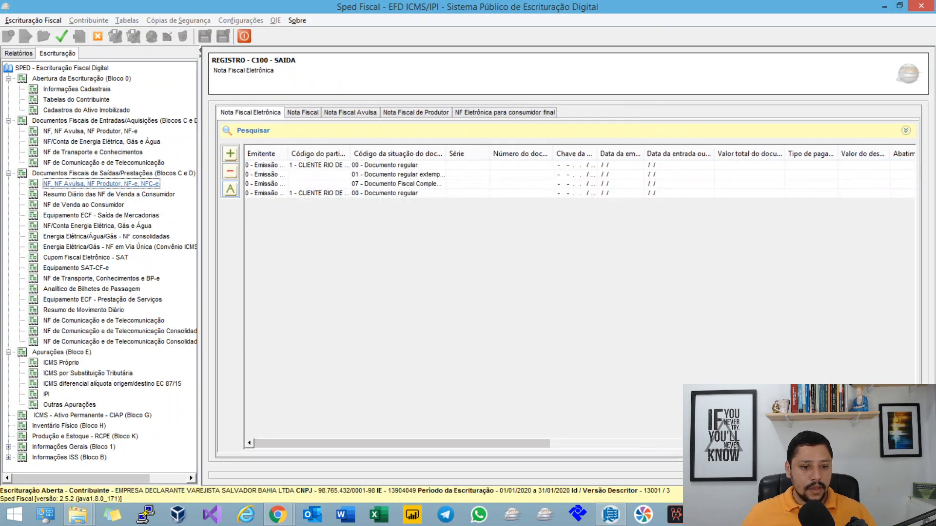
{"action": "left_click", "coordinate": [264, 175]}
{"action": "left_click", "coordinate": [231, 172]}
{"action": "key", "text": "Return"}
{"action": "left_click", "coordinate": [264, 174]}
{"action": "left_click", "coordinate": [231, 173]}
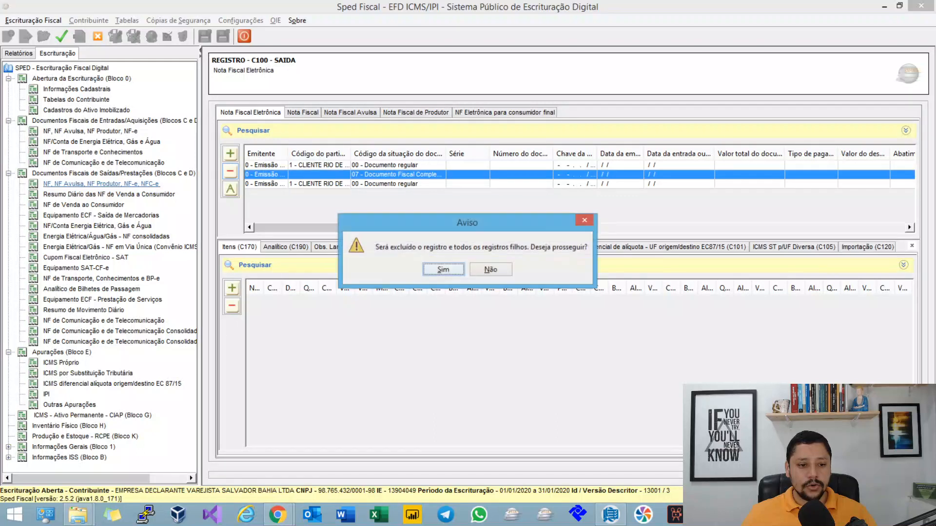
{"action": "key", "text": "Return"}
{"action": "left_click", "coordinate": [231, 172]}
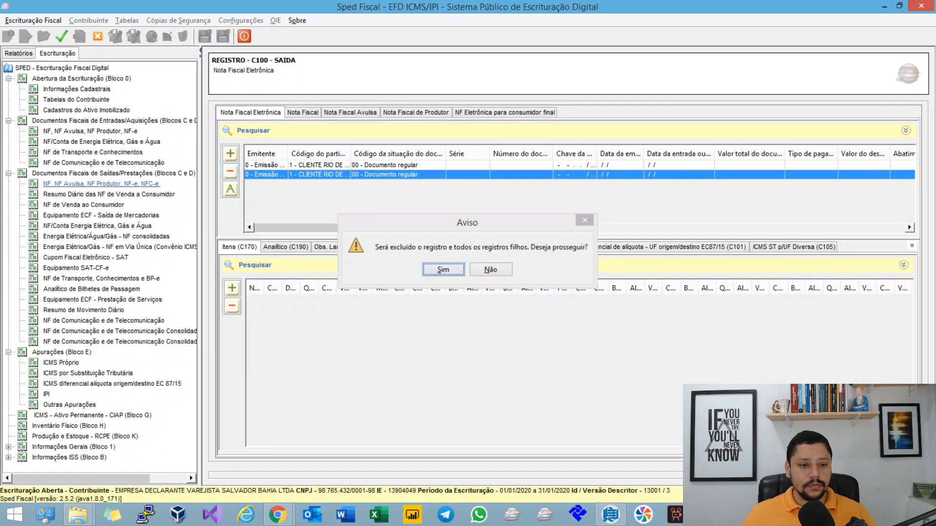
{"action": "key", "text": "Return"}
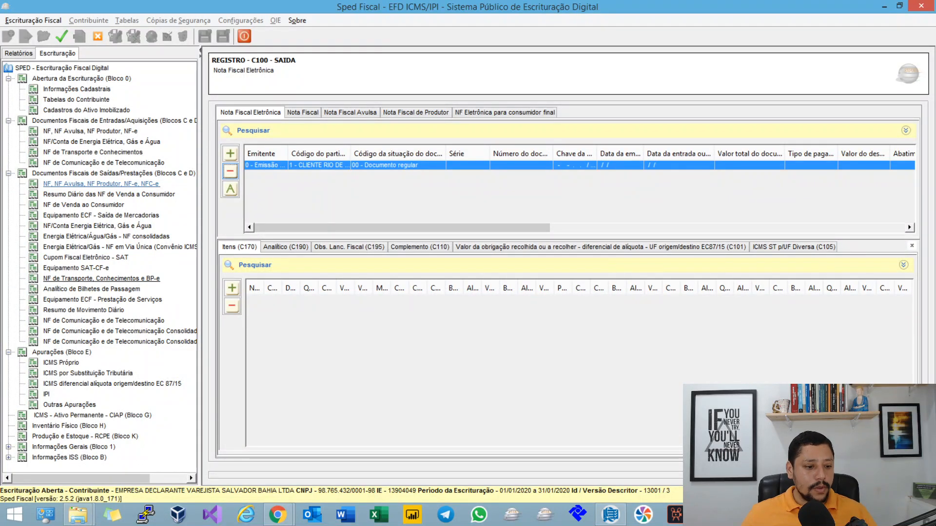
Step: Delete the electronic transport document (CT-e) from the outgoing D100 records
{"action": "left_click", "coordinate": [101, 278]}
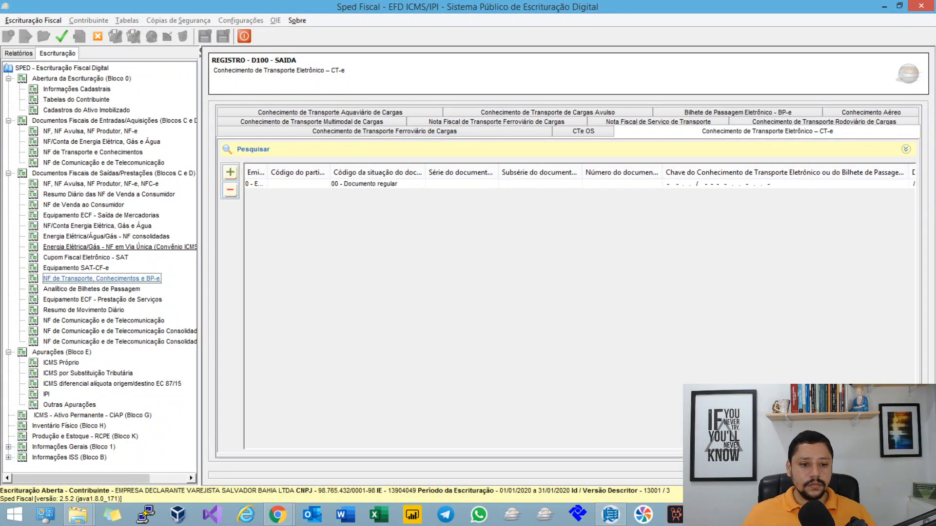
{"action": "left_click", "coordinate": [230, 190]}
{"action": "key", "text": "Return"}
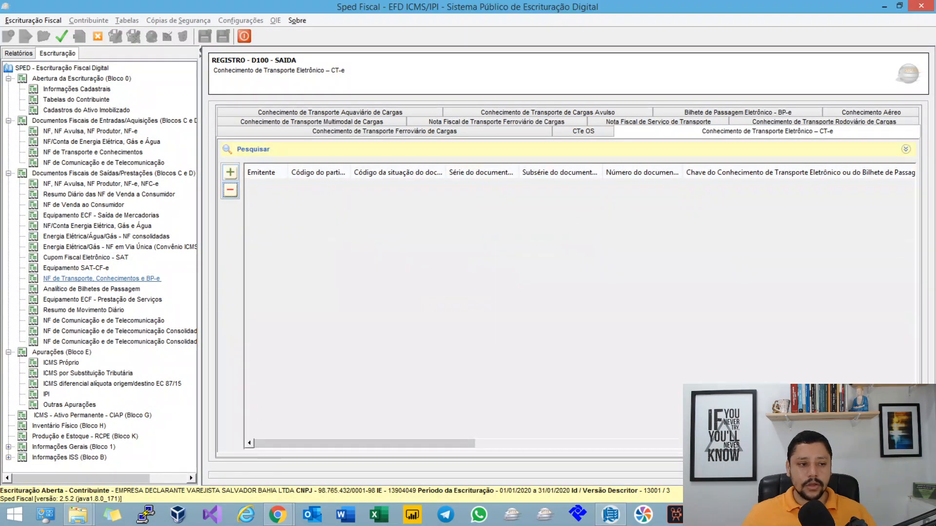
Step: Delete all E300 DIFAL assessment periods and regenerate the assessment records from the remaining documents
{"action": "left_click", "coordinate": [90, 131]}
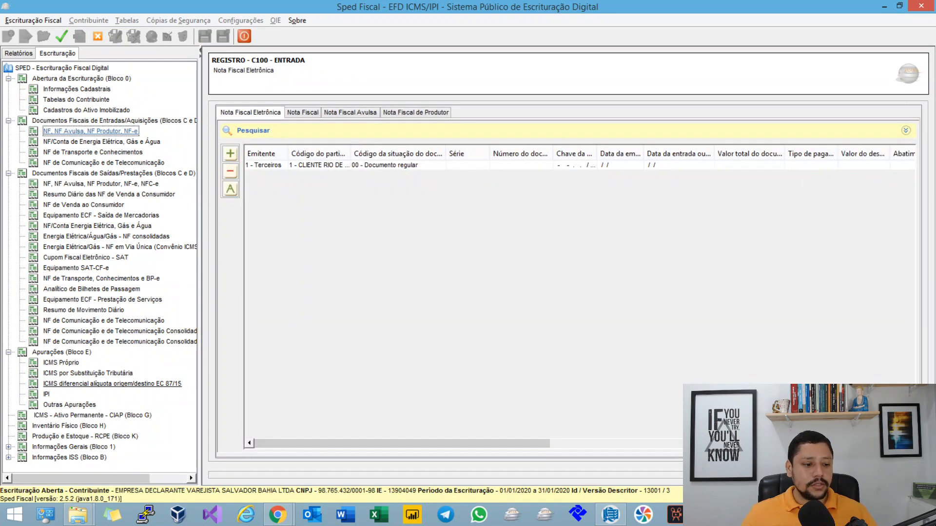
{"action": "left_click", "coordinate": [112, 384]}
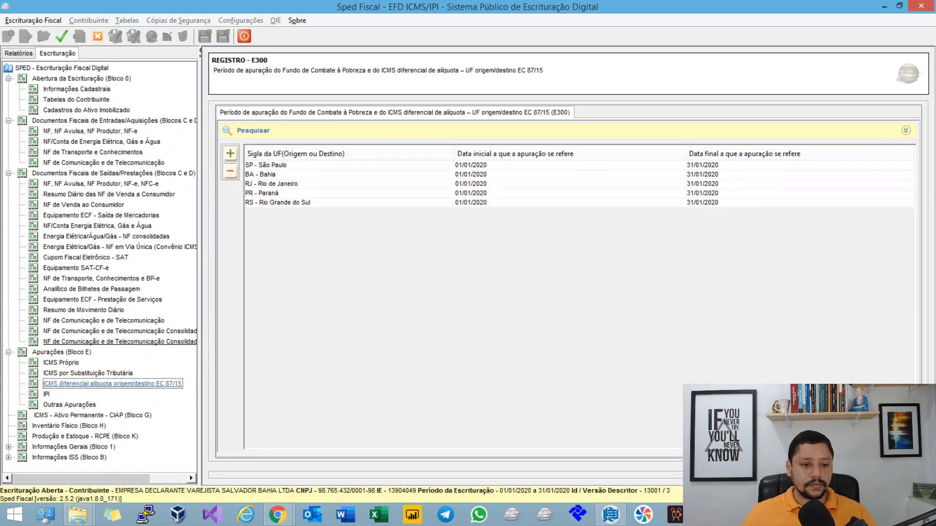
{"action": "left_click", "coordinate": [265, 165]}
{"action": "left_click", "coordinate": [230, 172]}
{"action": "key", "text": "Return"}
{"action": "left_click", "coordinate": [230, 171]}
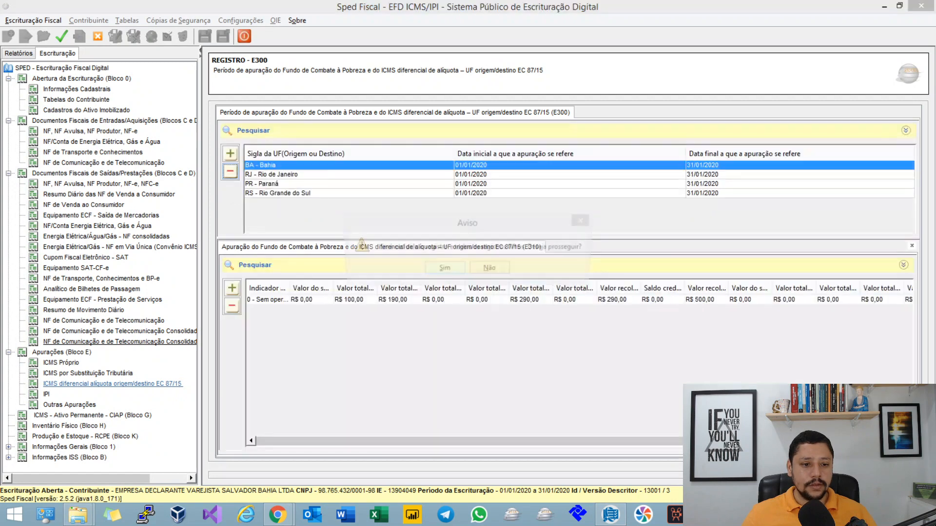
{"action": "key", "text": "Return"}
{"action": "left_click", "coordinate": [230, 171]}
{"action": "key", "text": "Return"}
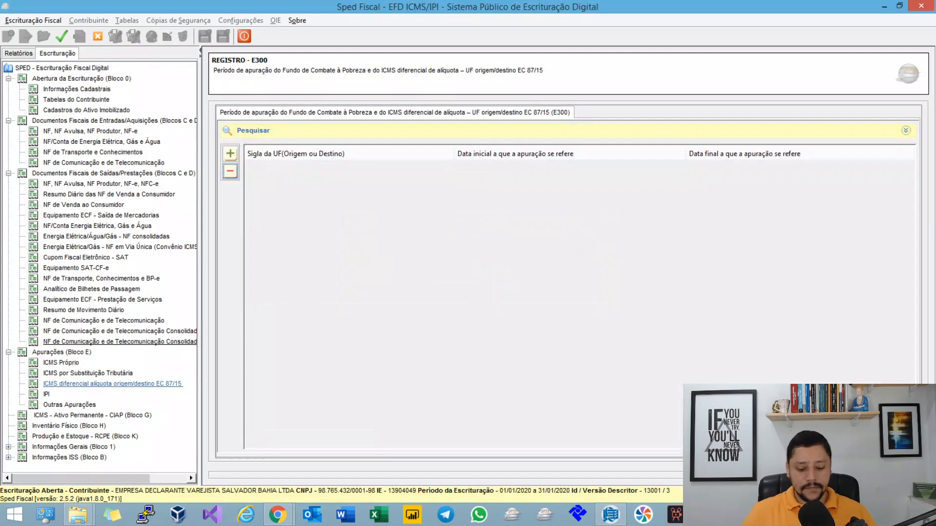
{"action": "key", "text": "Return"}
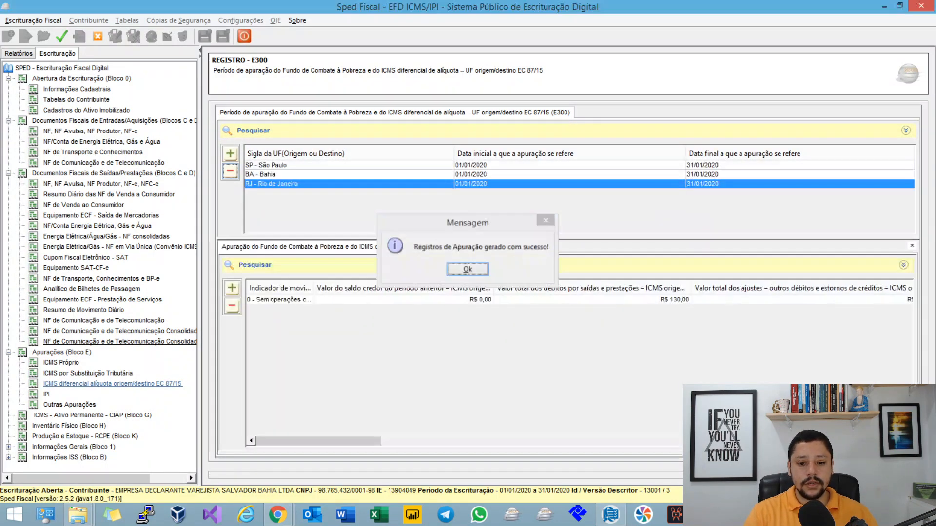
{"action": "key", "text": "Return"}
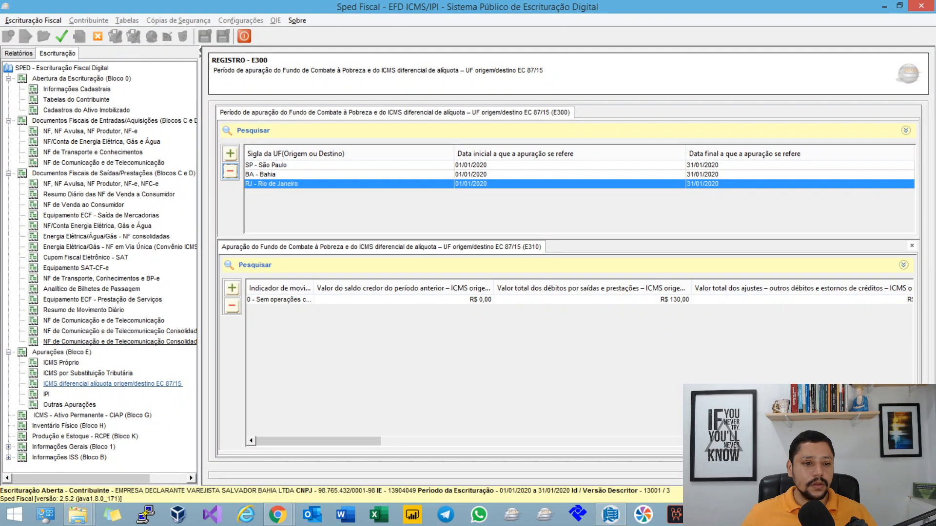
Step: Look through the São Paulo and Bahia assessments, and check the total outgoing debits in Bahia's E310 record
{"action": "left_click", "coordinate": [293, 174]}
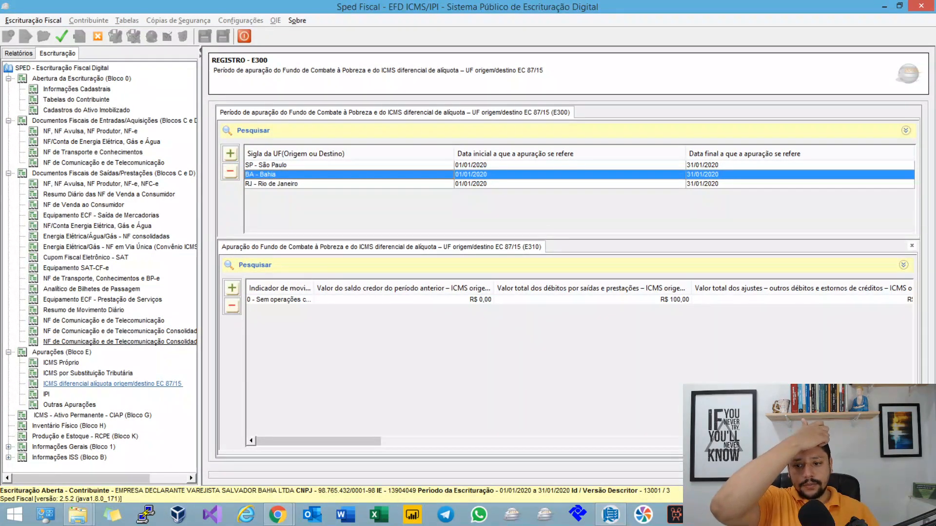
{"action": "left_click", "coordinate": [292, 165]}
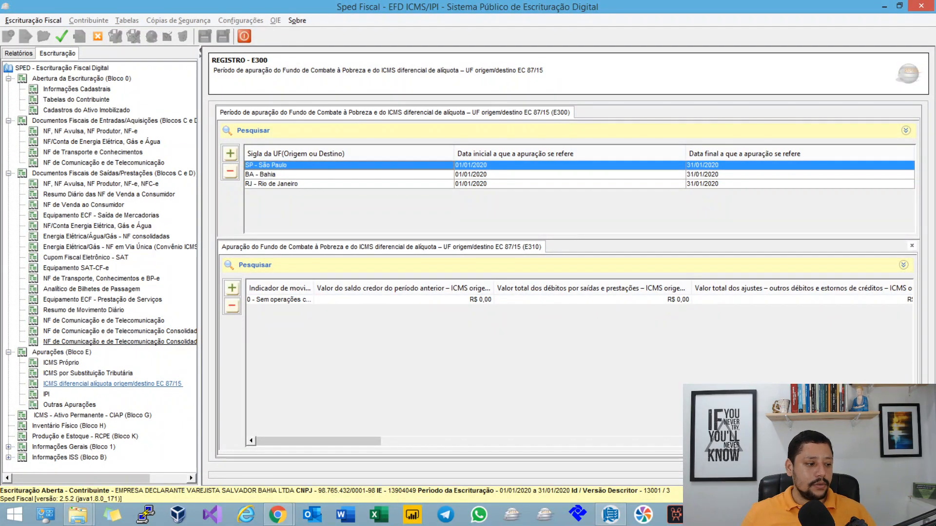
{"action": "left_click", "coordinate": [292, 174]}
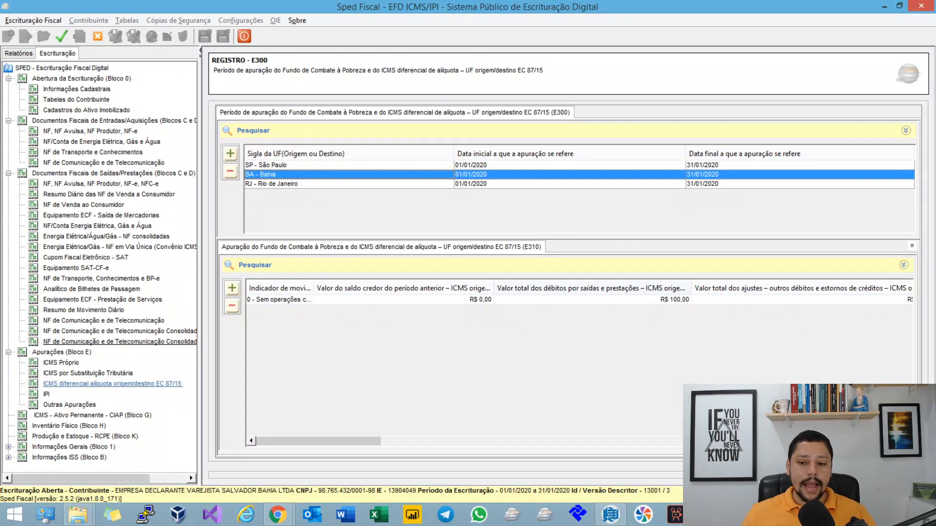
{"action": "double_click", "coordinate": [293, 300]}
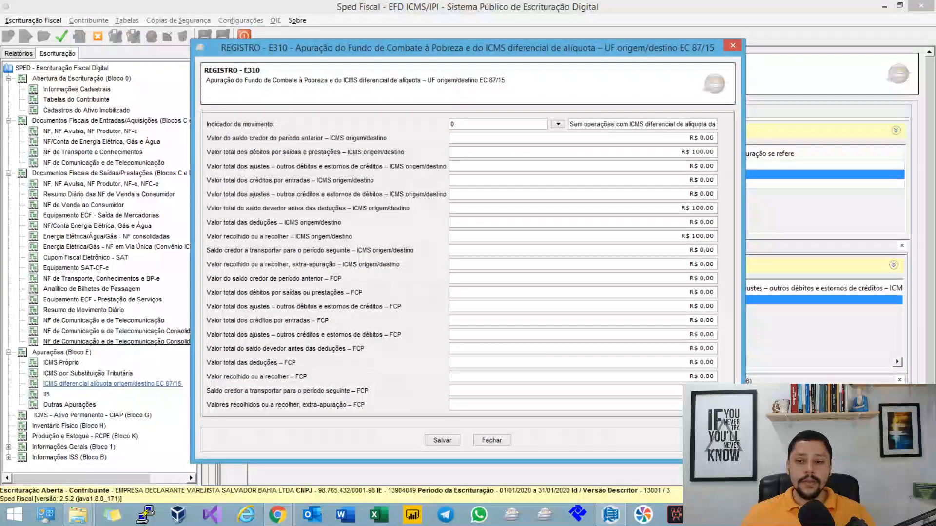
{"action": "left_click", "coordinate": [709, 152]}
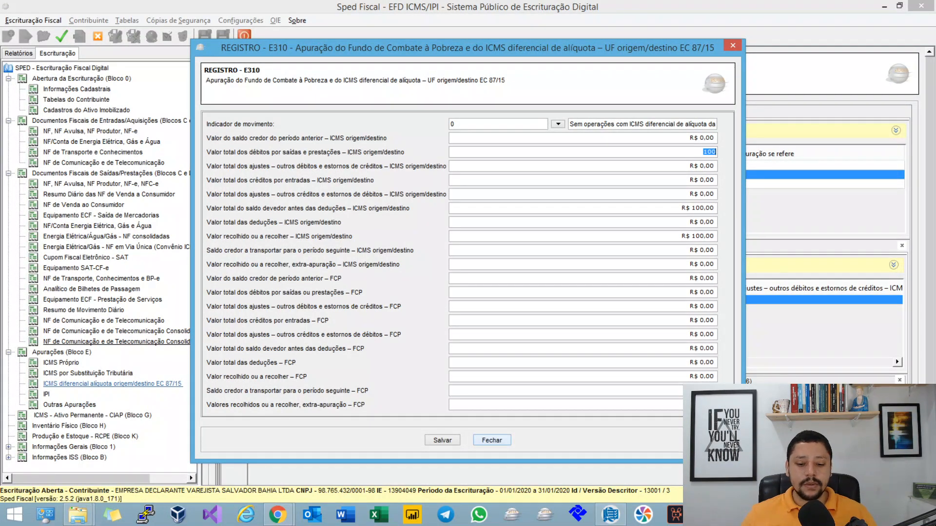
{"action": "left_click", "coordinate": [492, 440]}
Step: Check the total outgoing debits in Rio de Janeiro's E310 record and close it
{"action": "double_click", "coordinate": [351, 184]}
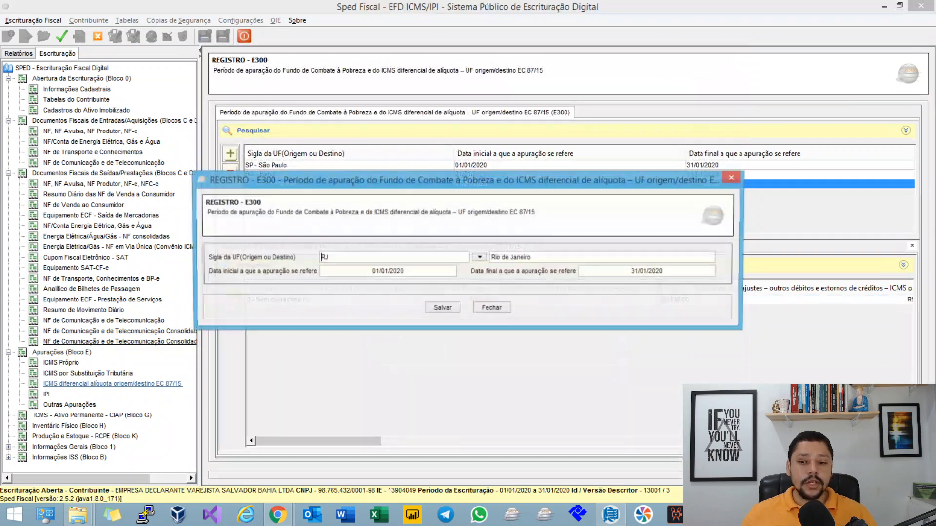
{"action": "left_click", "coordinate": [492, 308]}
{"action": "double_click", "coordinate": [488, 299]}
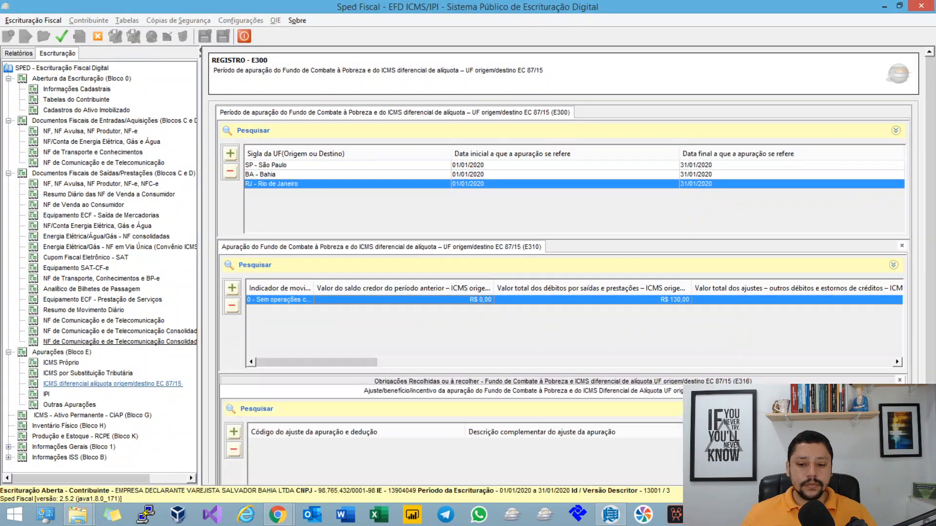
{"action": "left_click", "coordinate": [697, 152]}
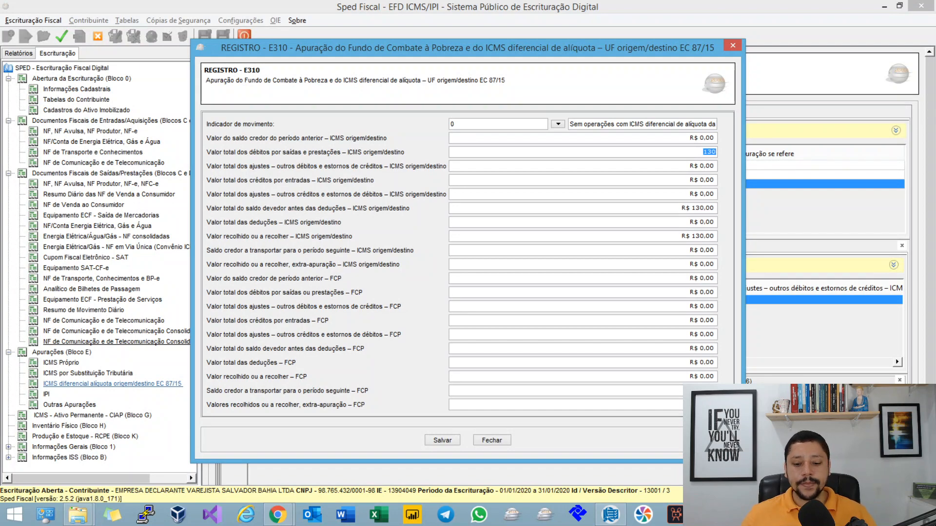
{"action": "left_click", "coordinate": [492, 441]}
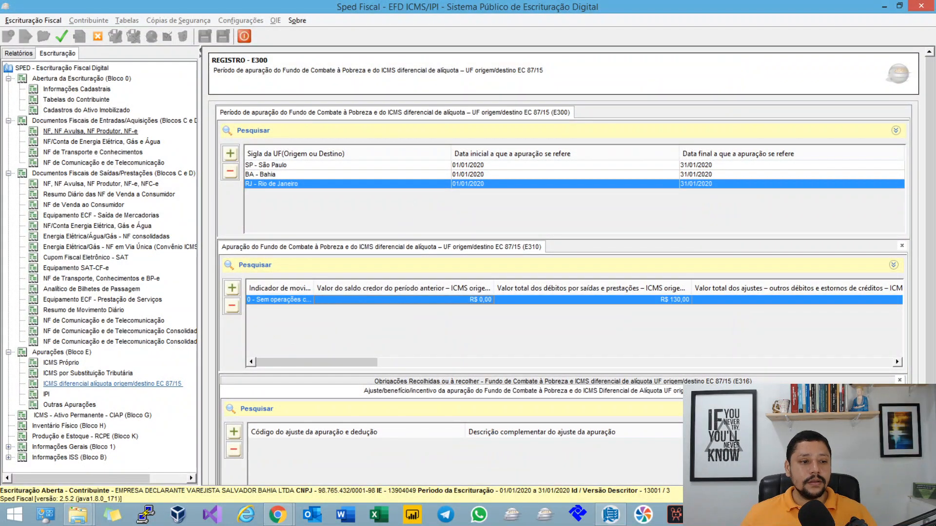
Step: Reopen the incoming invoice's C101 record and review its destination-UF and sender-UF ICMS amounts
{"action": "left_click", "coordinate": [91, 131]}
{"action": "double_click", "coordinate": [311, 165]}
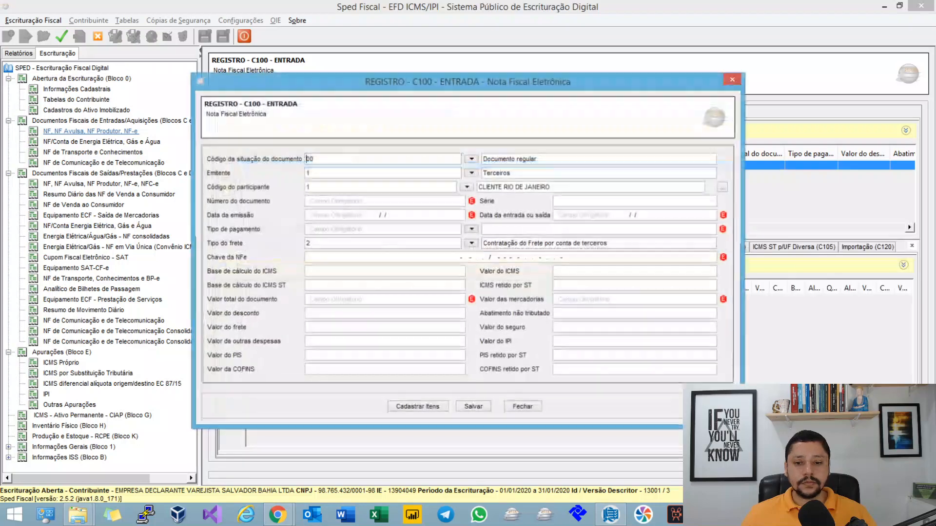
{"action": "left_click", "coordinate": [523, 407]}
{"action": "left_click", "coordinate": [601, 247]}
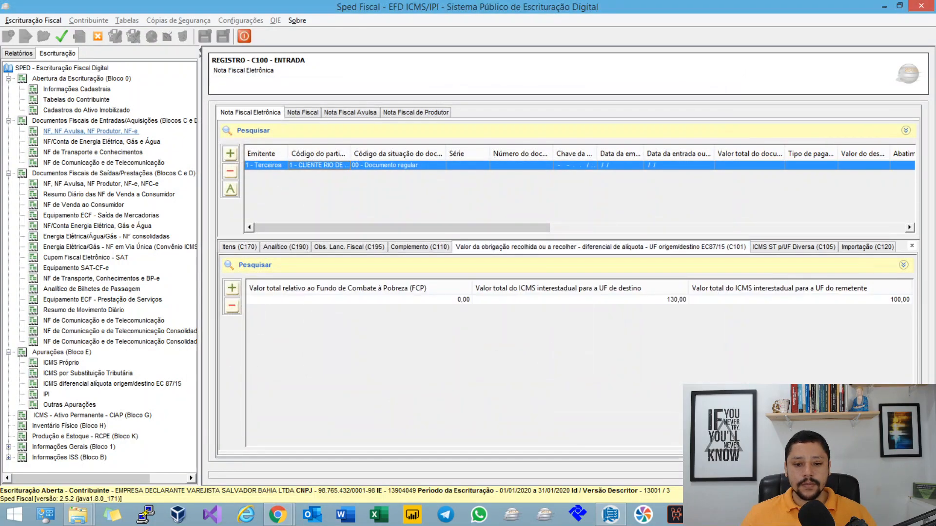
{"action": "double_click", "coordinate": [580, 300]}
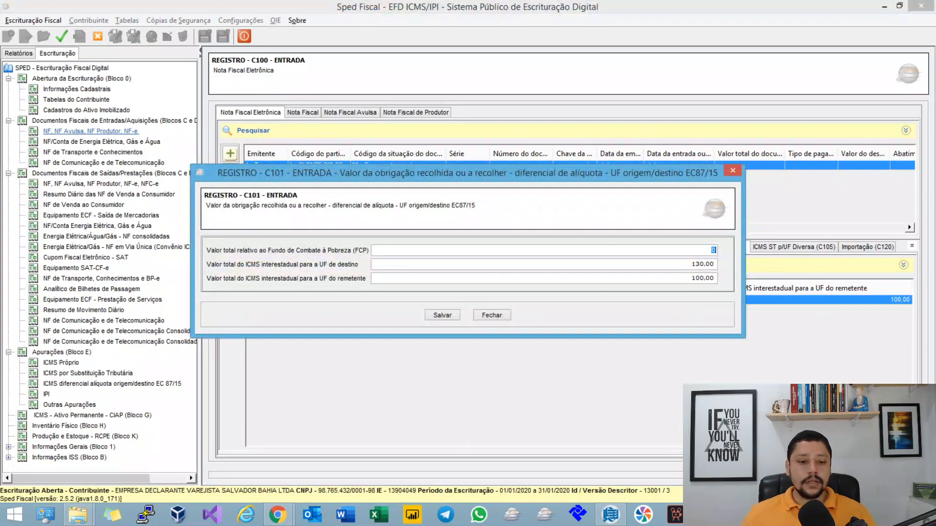
{"action": "key", "text": "Tab"}
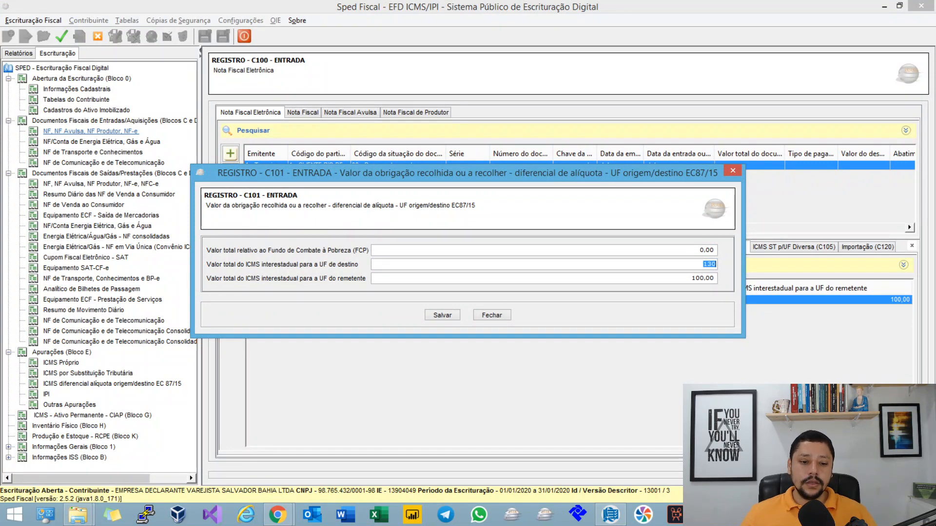
{"action": "key", "text": "Tab"}
Step: Switch to the MindMeister map in Chrome, read the VL_ICMS_UF_DEST rule for incoming C101 records, and compare it with the incoming record in Sped Fiscal
{"action": "key", "text": "alt+Tab"}
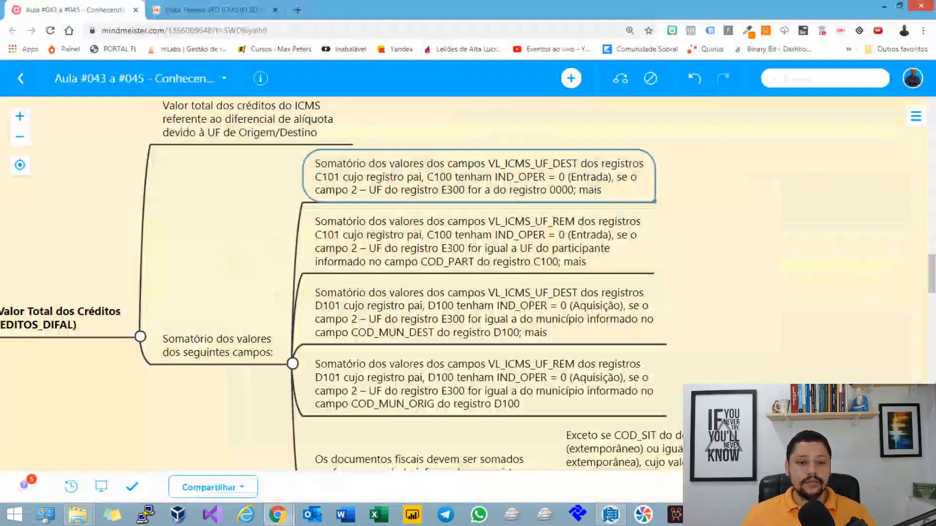
{"action": "left_click_drag", "start_coordinate": [731, 419], "coordinate": [718, 411]}
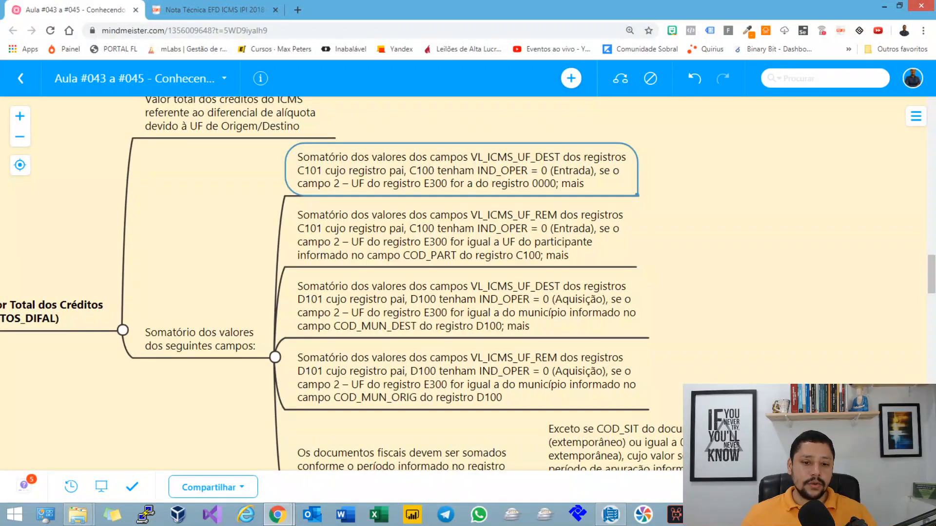
{"action": "double_click", "coordinate": [443, 169]}
{"action": "left_click", "coordinate": [530, 158]}
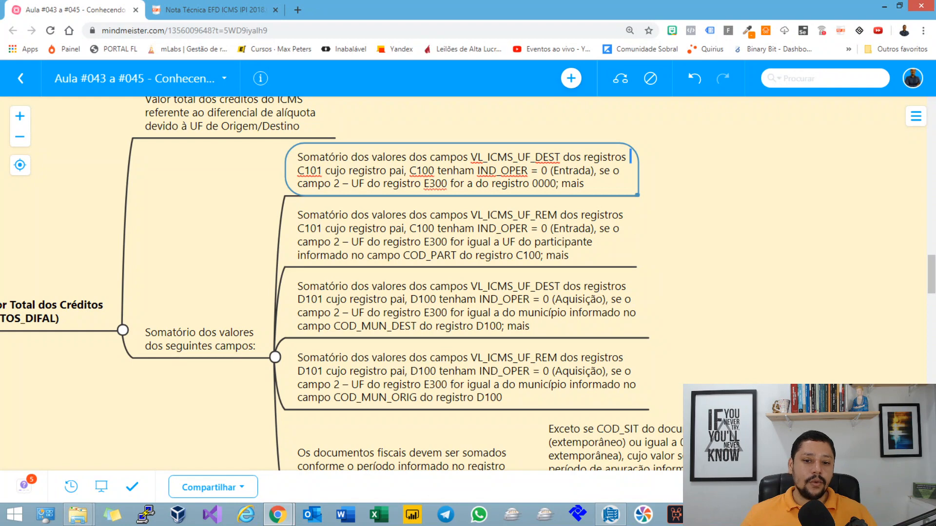
{"action": "left_click_drag", "start_coordinate": [491, 183], "coordinate": [549, 184]}
{"action": "key", "text": "alt+Tab"}
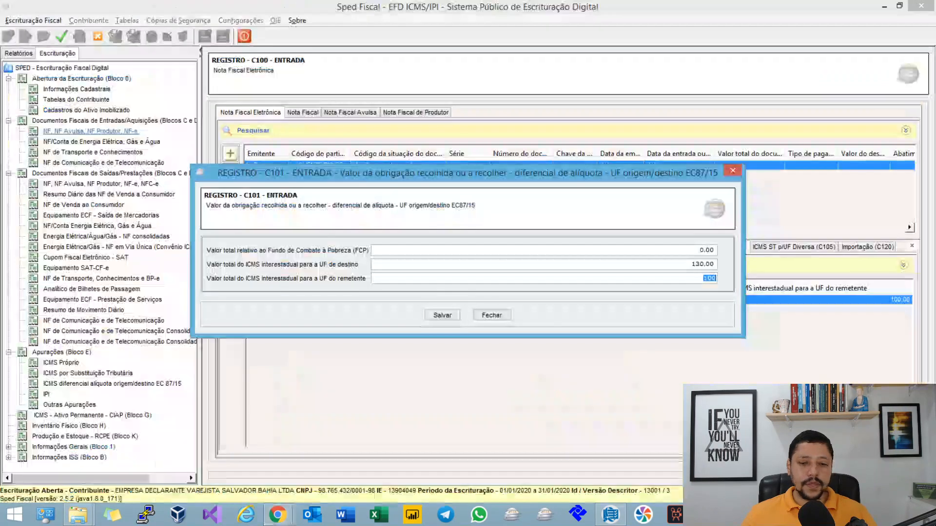
{"action": "left_click", "coordinate": [709, 264]}
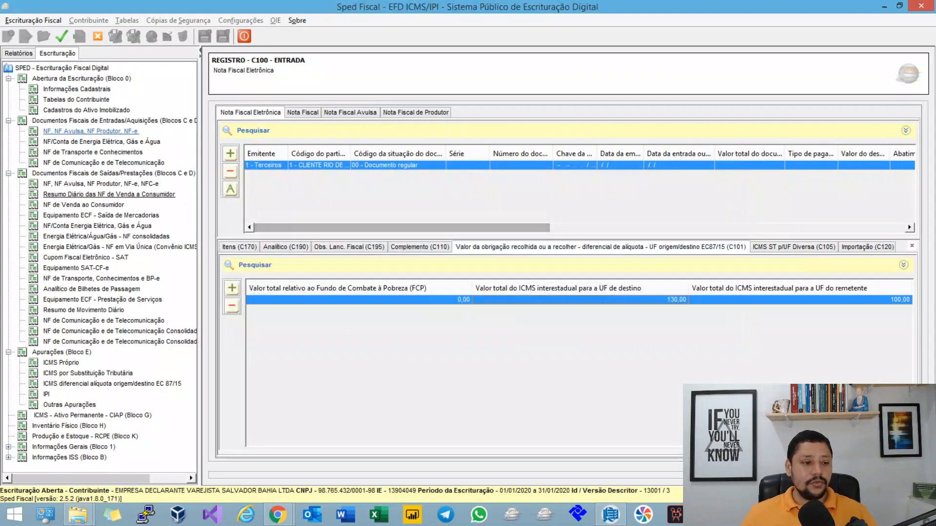
Step: Review the destination-UF and sender-UF ICMS amounts in the outgoing invoice's C101 record, and return to the incoming invoices
{"action": "left_click", "coordinate": [100, 183]}
{"action": "left_click", "coordinate": [319, 165]}
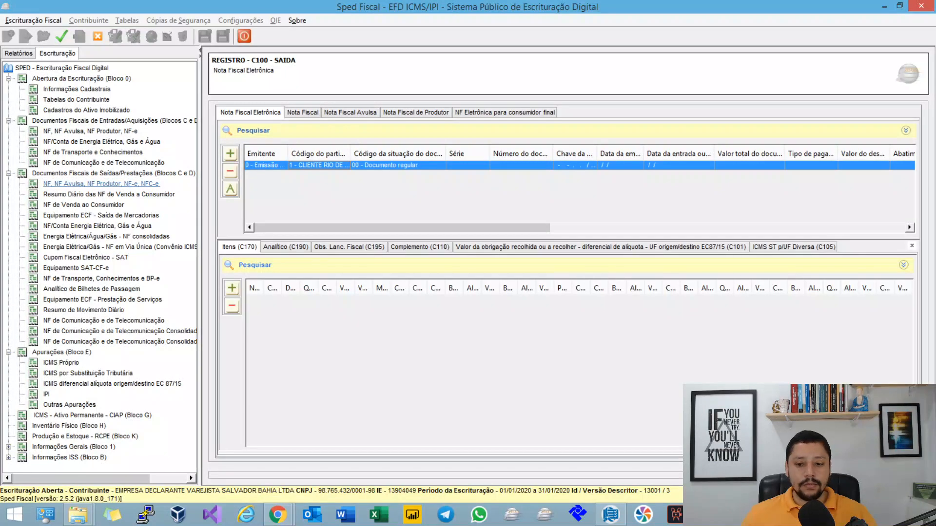
{"action": "left_click", "coordinate": [601, 247]}
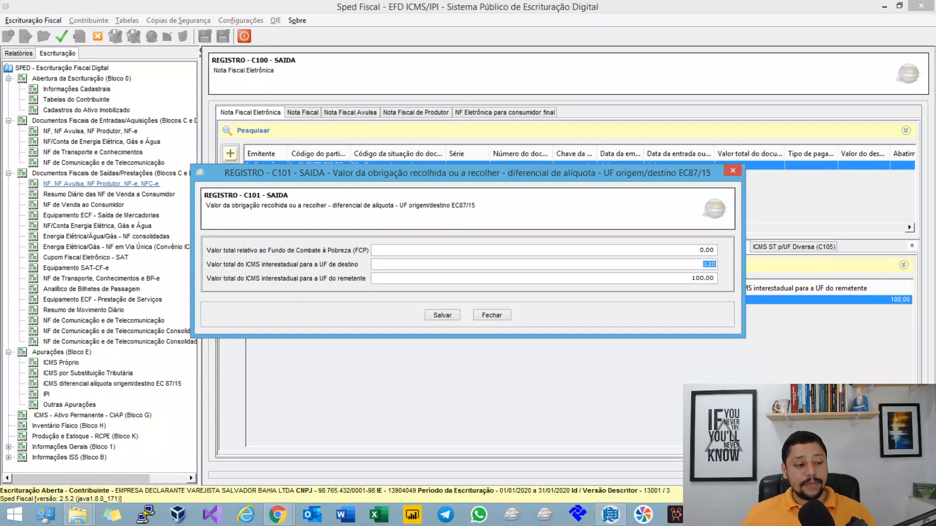
{"action": "key", "text": "Tab"}
{"action": "left_click", "coordinate": [492, 315]}
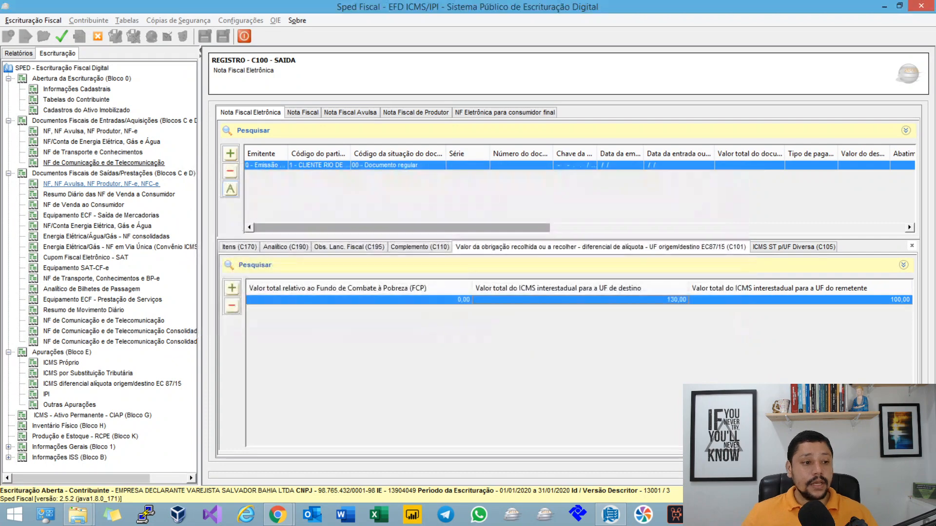
{"action": "left_click", "coordinate": [90, 131]}
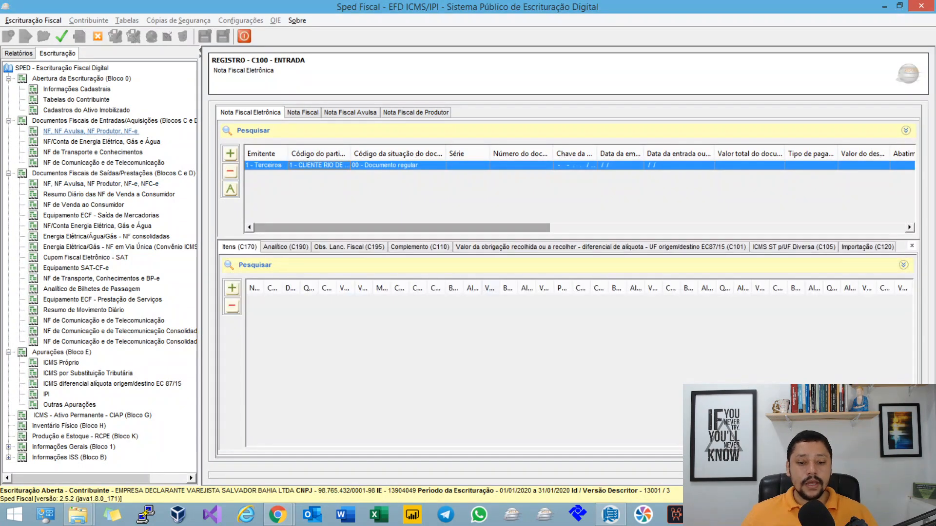
Step: Reopen the incoming invoice's C101 record, check its destination-UF ICMS amount, and close the record
{"action": "left_click", "coordinate": [525, 247]}
{"action": "double_click", "coordinate": [520, 300]}
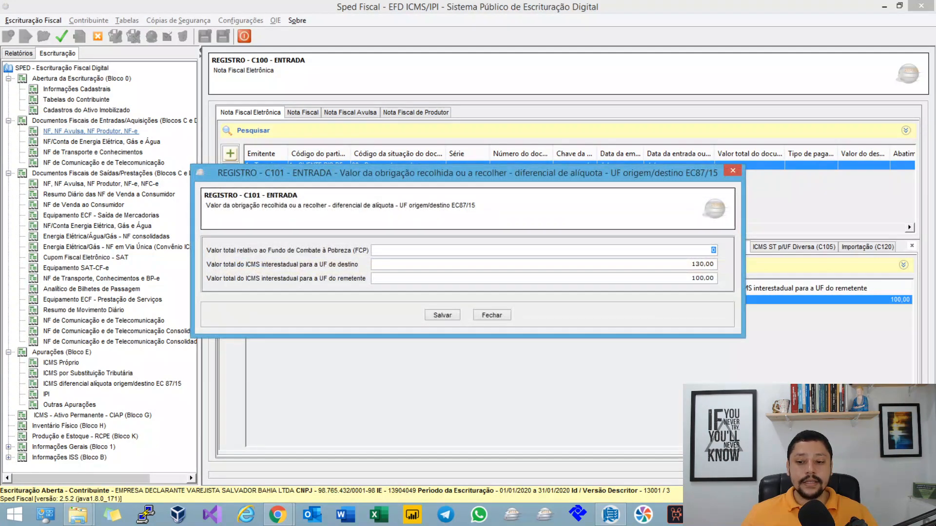
{"action": "key", "text": "Tab"}
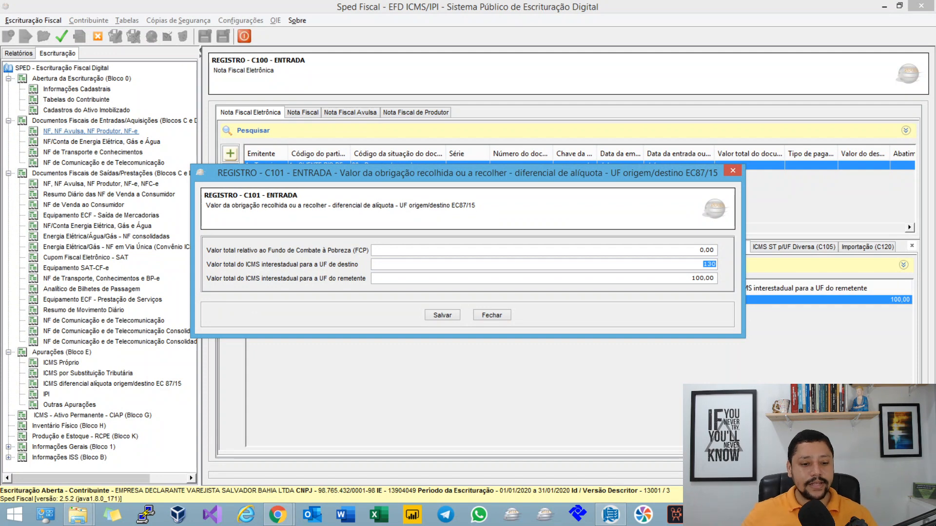
{"action": "left_click", "coordinate": [492, 316]}
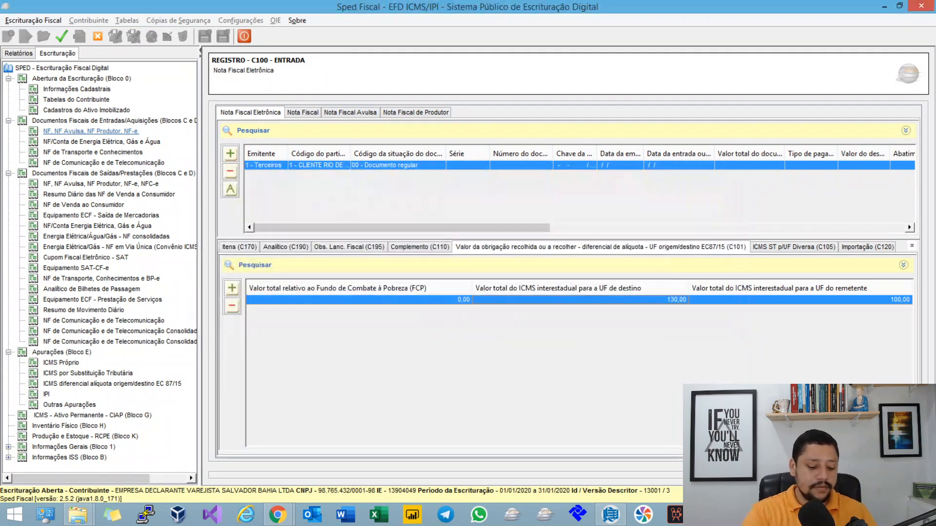
Step: Verify the bookkeeping and regenerate its assessments
{"action": "left_click", "coordinate": [62, 36]}
{"action": "key", "text": "Return"}
{"action": "key", "text": "Return"}
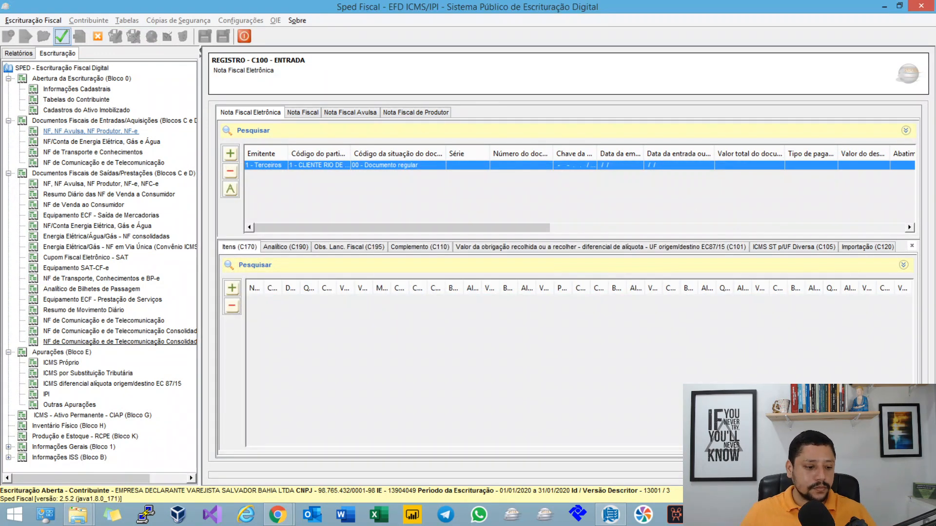
Step: Check the total outgoing debits and total incoming credits in Bahia's E310 record, and close it
{"action": "left_click", "coordinate": [113, 384]}
{"action": "left_click", "coordinate": [260, 175]}
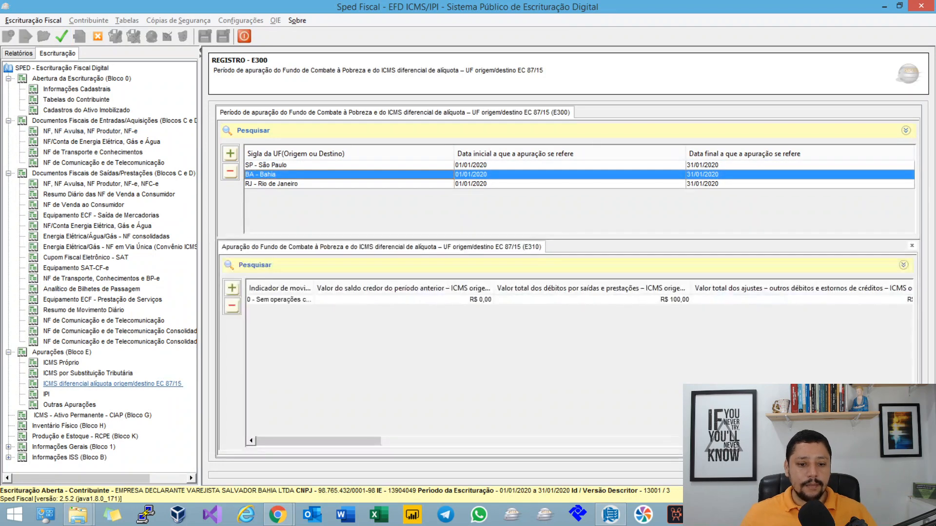
{"action": "double_click", "coordinate": [279, 300]}
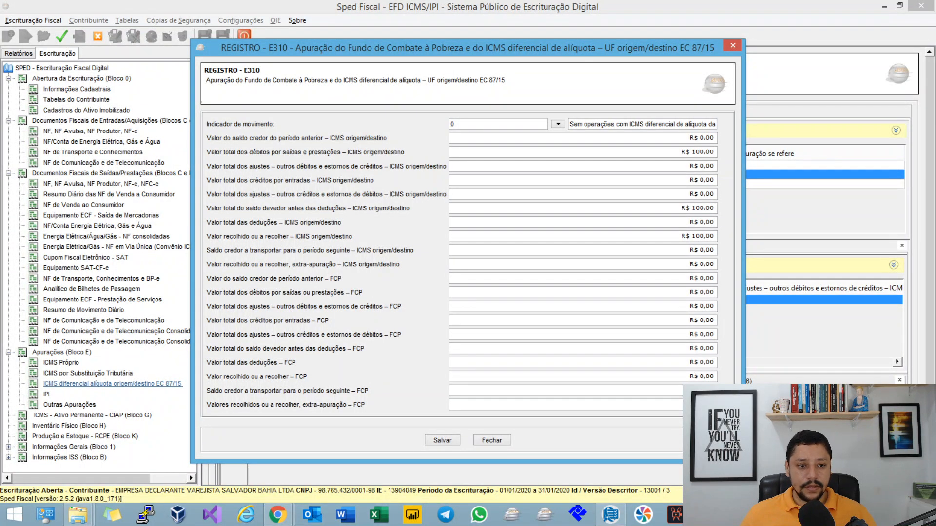
{"action": "left_click", "coordinate": [709, 152]}
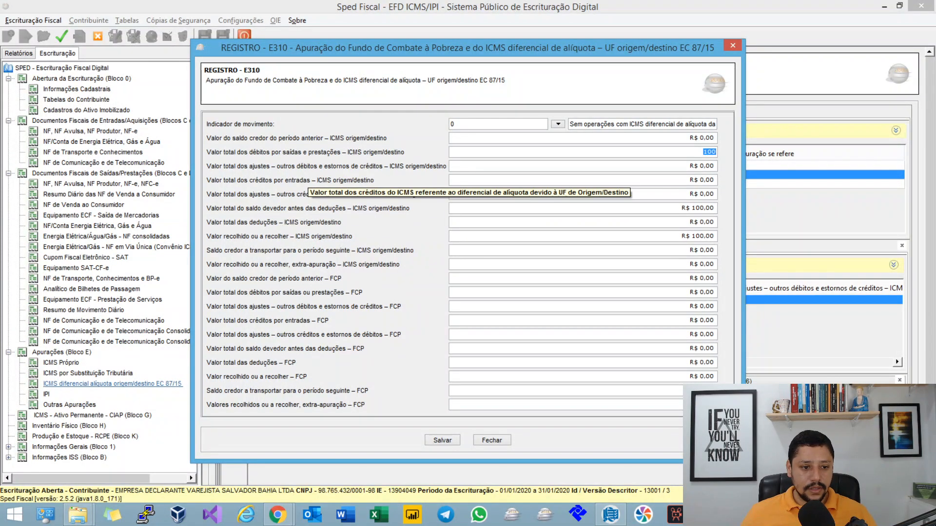
{"action": "key", "text": "Tab"}
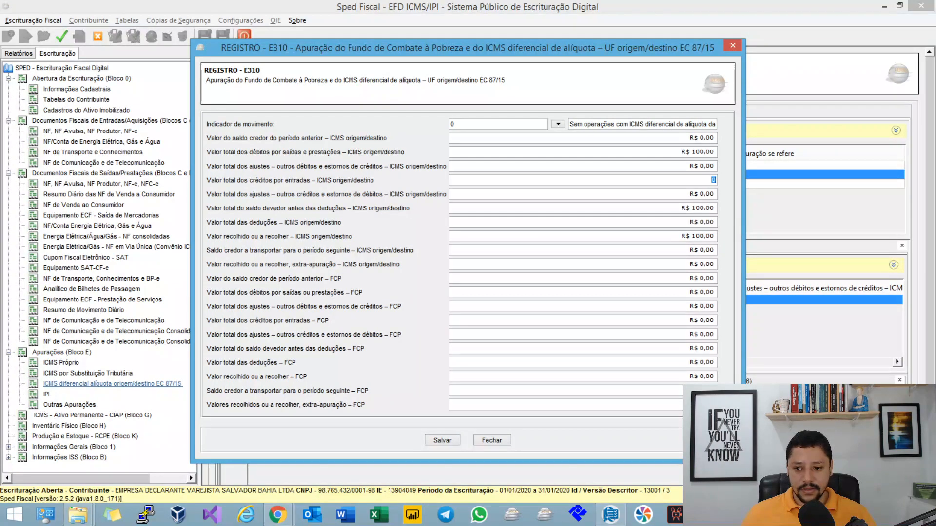
{"action": "left_click", "coordinate": [492, 440]}
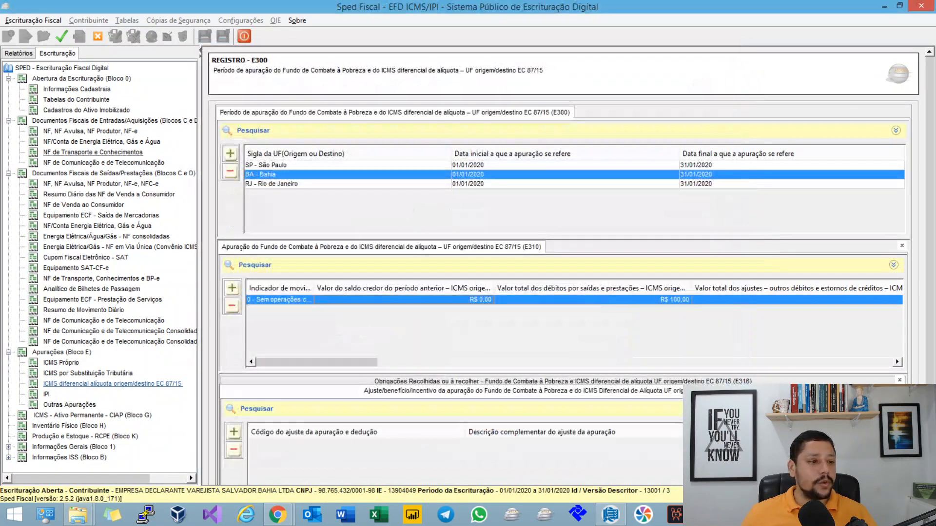
Step: Set the incoming Rio de Janeiro invoice's issue date to 20/01/2020, save it, and regenerate the assessments
{"action": "left_click", "coordinate": [93, 131]}
{"action": "double_click", "coordinate": [609, 165]}
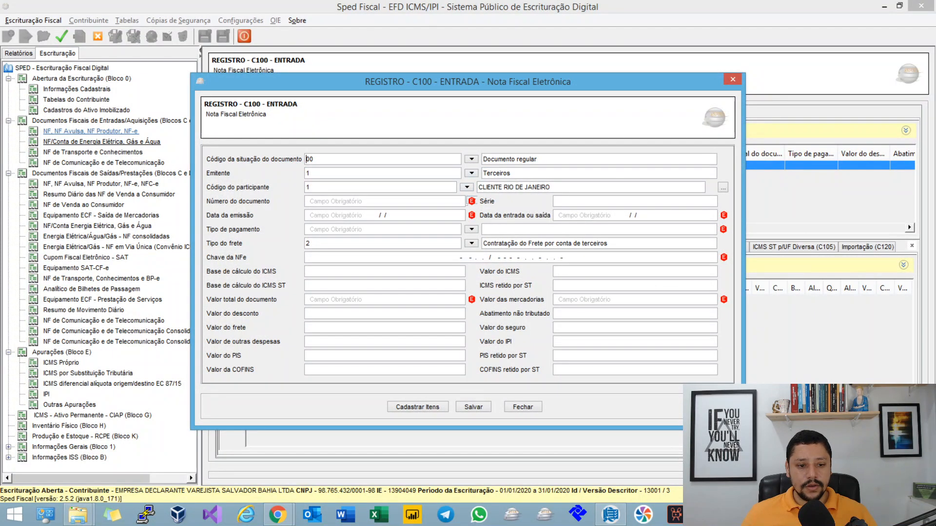
{"action": "left_click", "coordinate": [460, 215]}
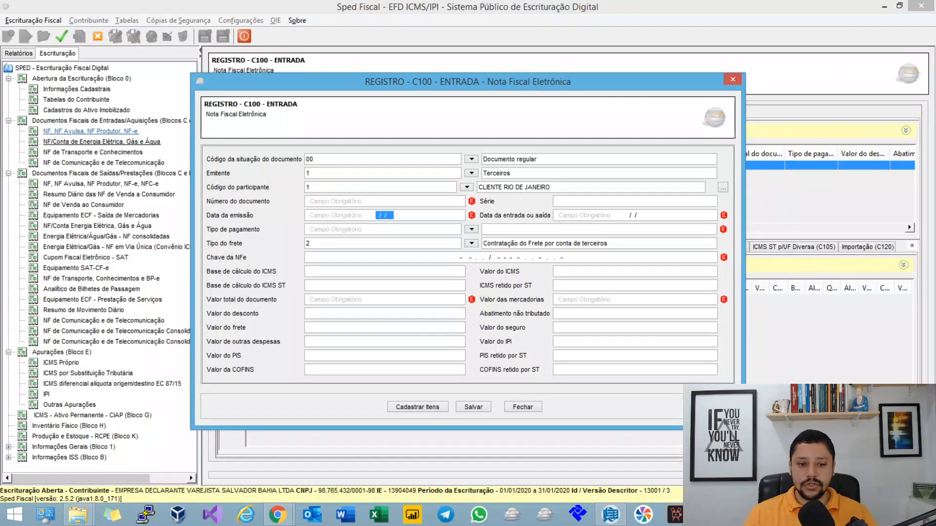
{"action": "type", "text": "20012020"}
{"action": "key", "text": "Tab"}
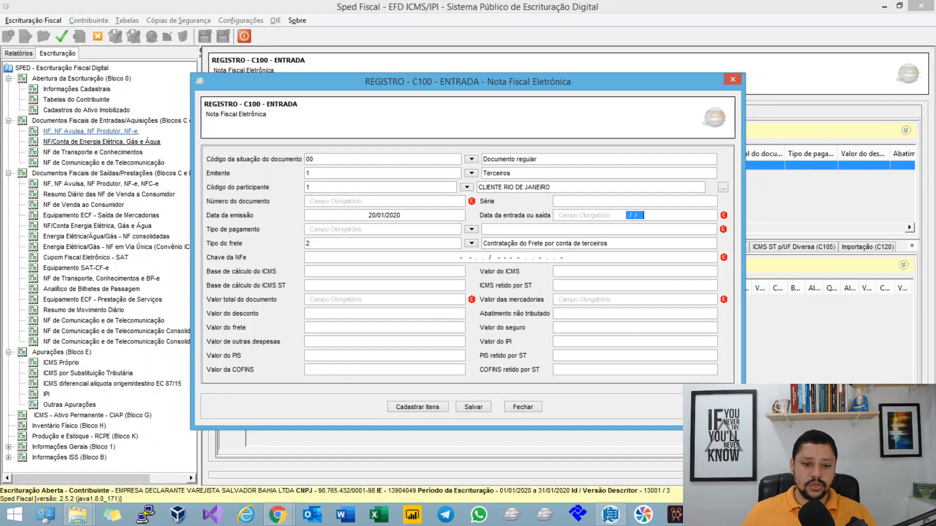
{"action": "left_click", "coordinate": [474, 407]}
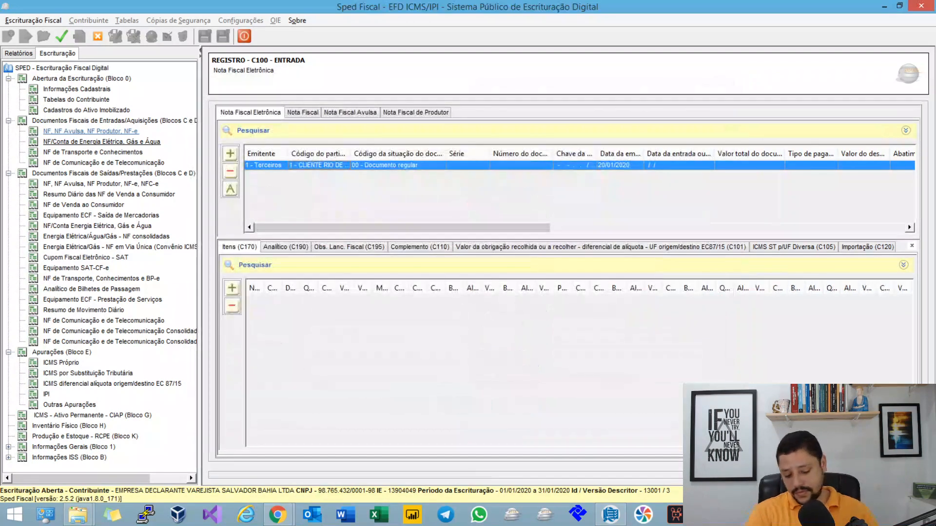
{"action": "key", "text": "Return"}
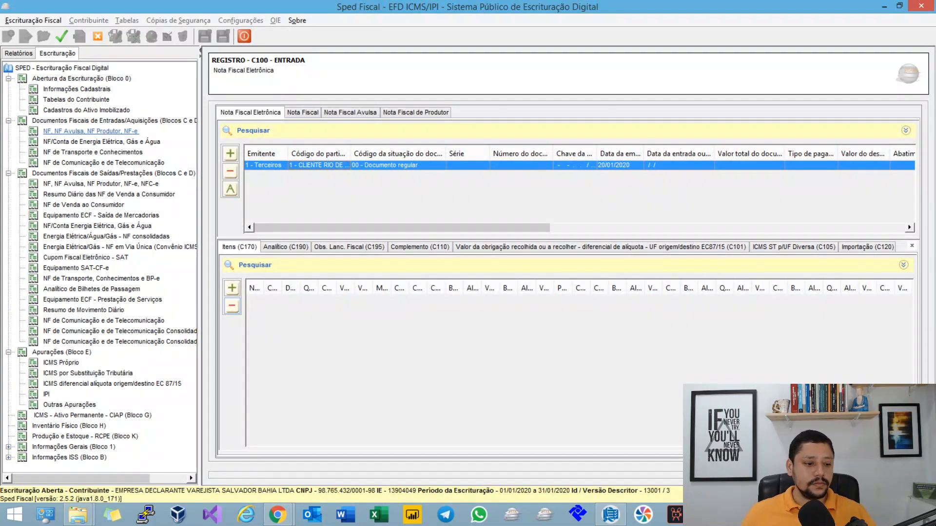
Step: Reopen Bahia's E310 record, check its total credits from incoming operations, and close it
{"action": "left_click", "coordinate": [112, 384]}
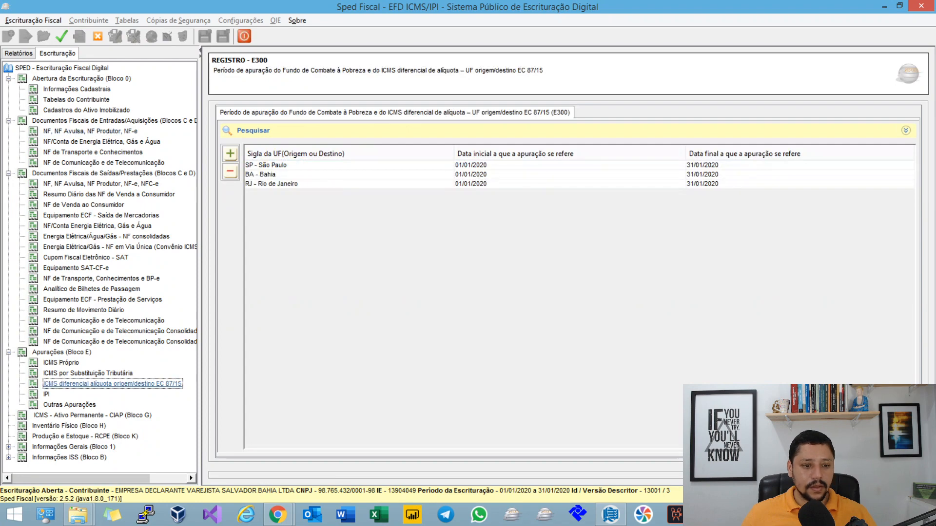
{"action": "left_click", "coordinate": [293, 175]}
{"action": "double_click", "coordinate": [341, 300]}
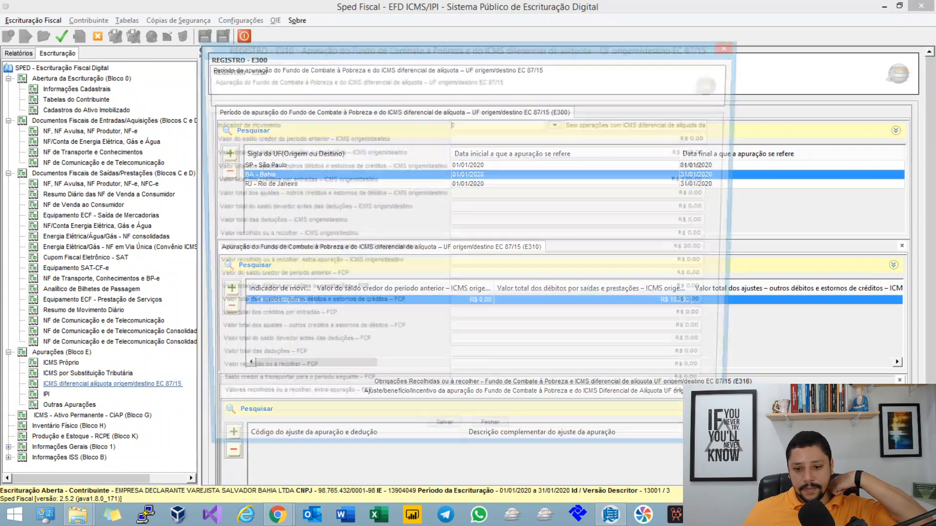
{"action": "left_click_drag", "start_coordinate": [707, 180], "coordinate": [703, 180]}
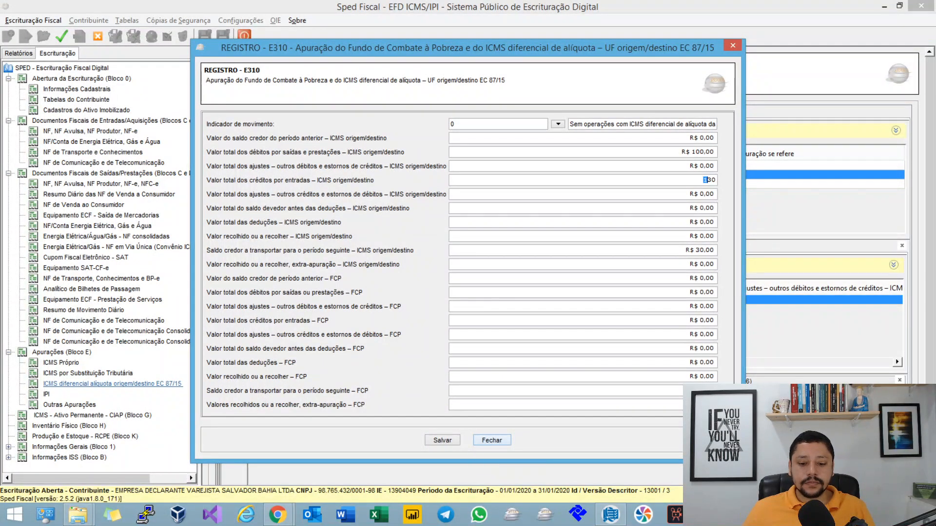
{"action": "left_click", "coordinate": [492, 440]}
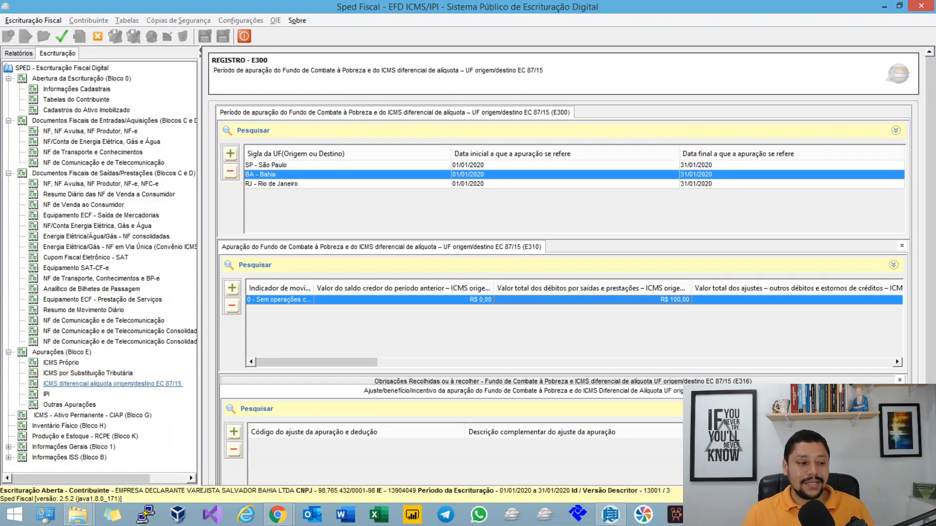
Step: Set the incoming Rio de Janeiro invoice's entry date to 25/01/2020 and save the invoice
{"action": "left_click", "coordinate": [90, 131]}
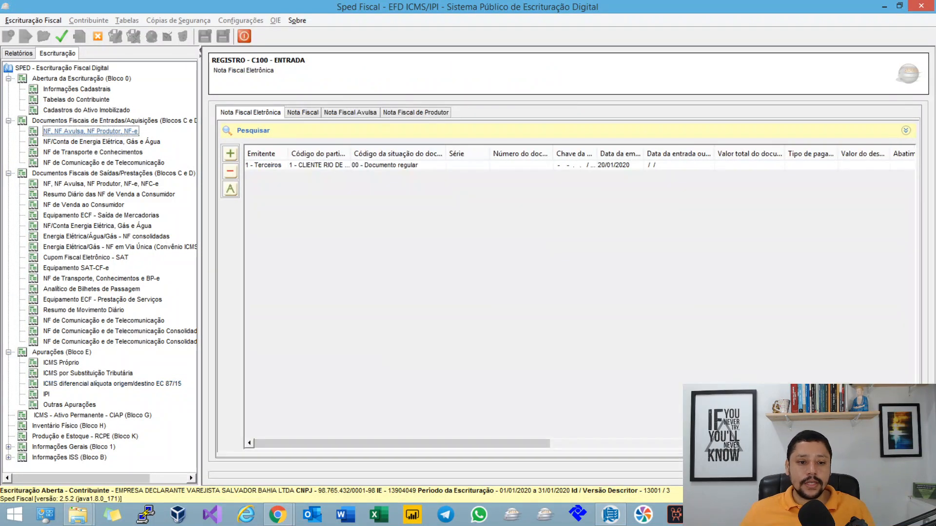
{"action": "double_click", "coordinate": [312, 166]}
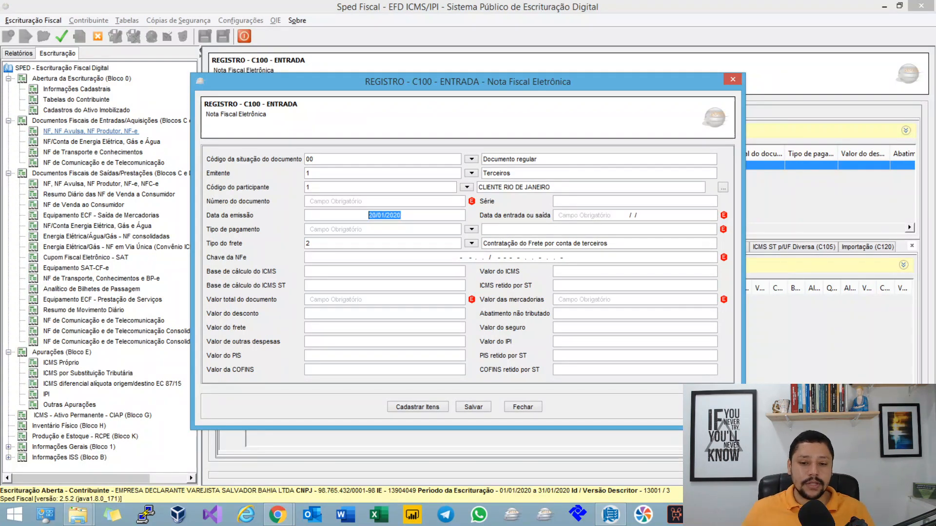
{"action": "left_click", "coordinate": [634, 215]}
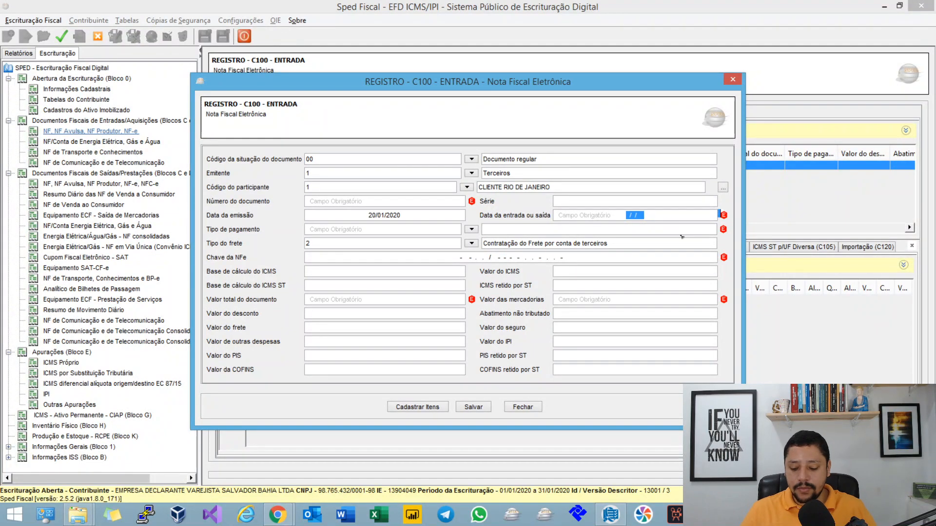
{"action": "type", "text": "25/01"}
{"action": "type", "text": "12020"}
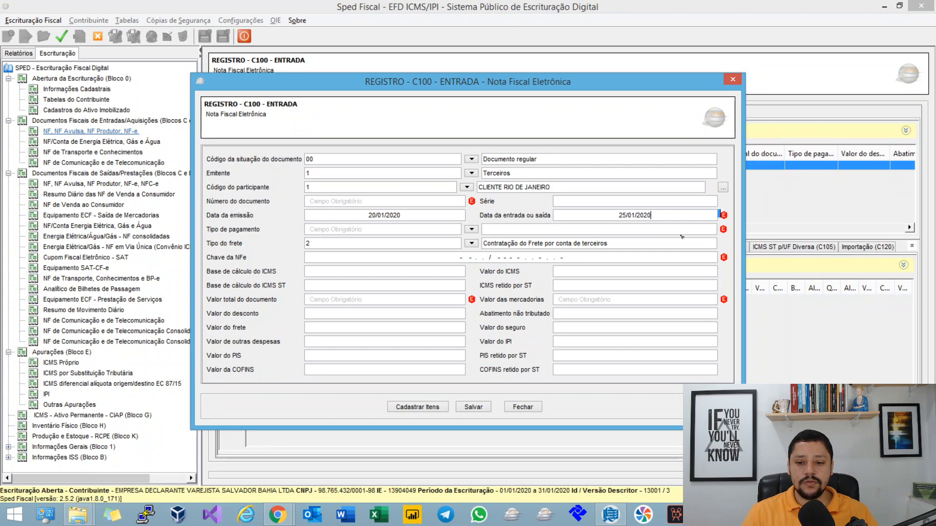
{"action": "key", "text": "Tab"}
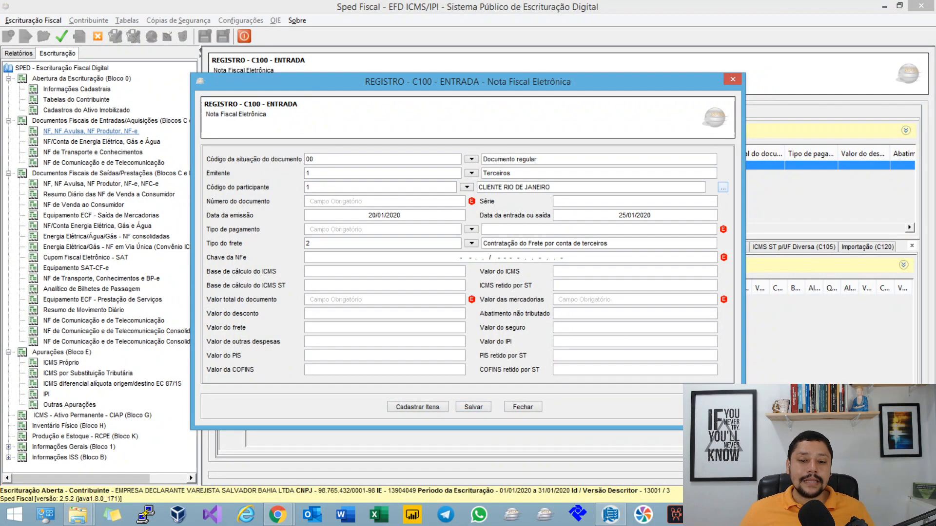
{"action": "left_click", "coordinate": [473, 407]}
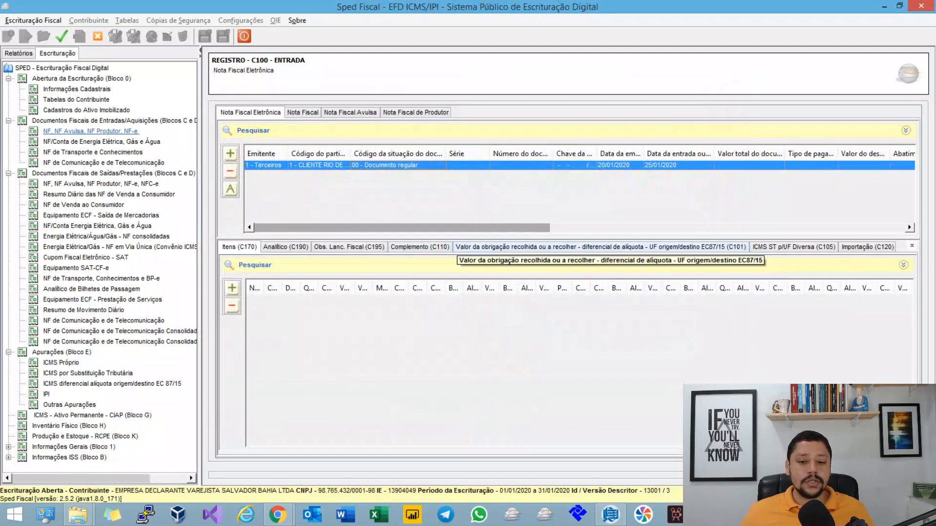
Step: Look over the incoming invoice's C101 amounts and the outgoing invoice list, and open Bahia's E310 record
{"action": "left_click", "coordinate": [458, 247]}
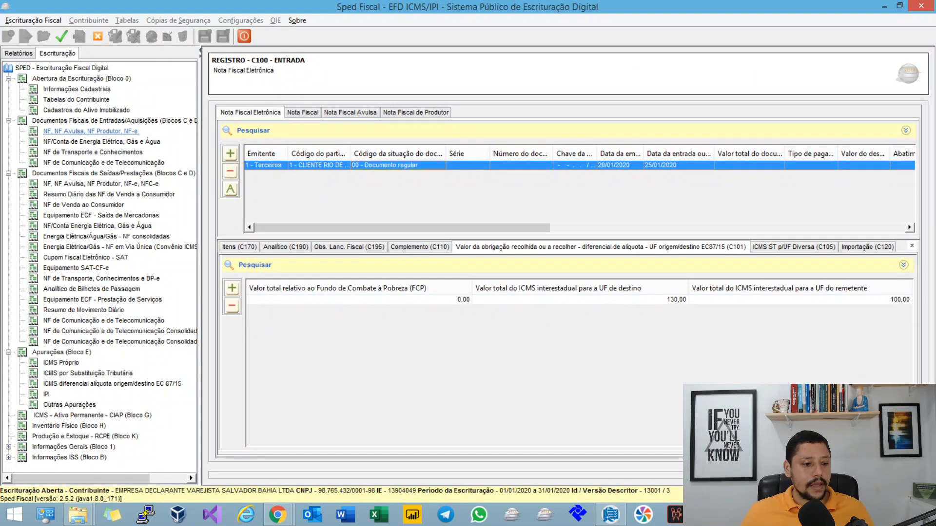
{"action": "left_click", "coordinate": [101, 184]}
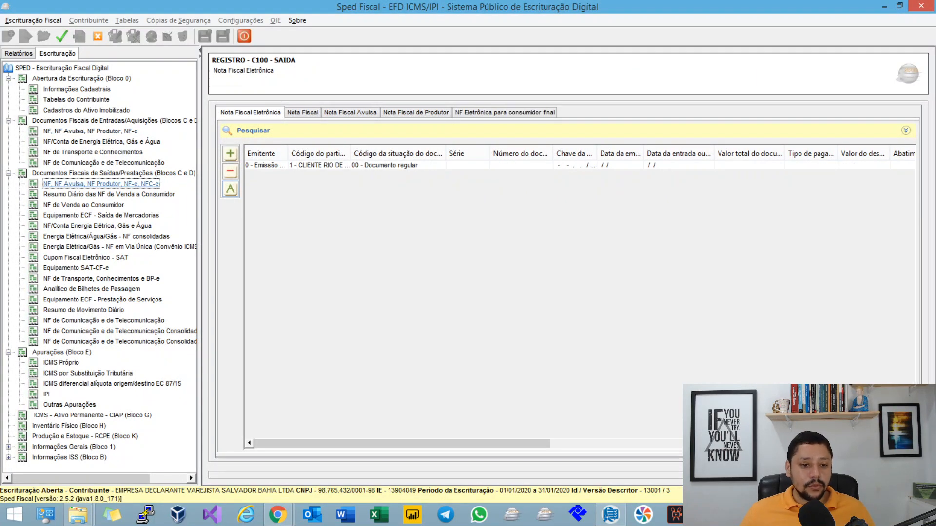
{"action": "left_click", "coordinate": [112, 383]}
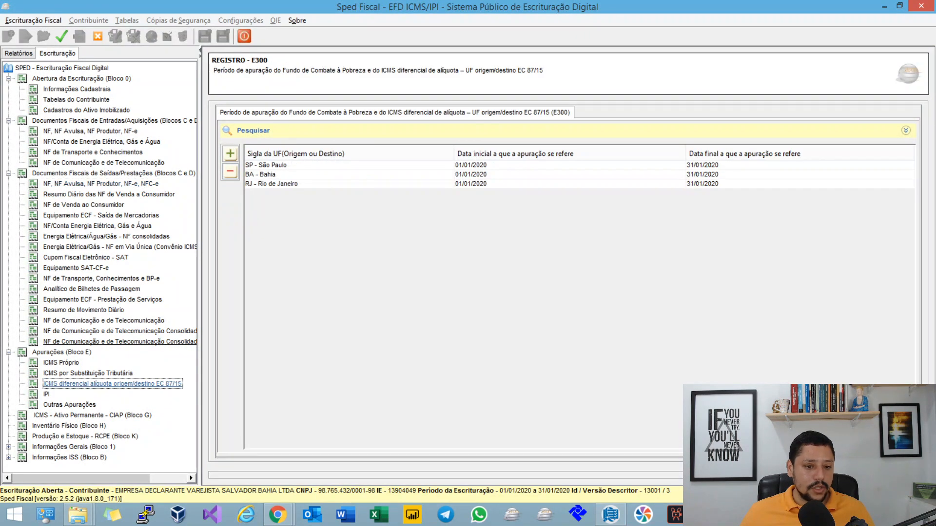
{"action": "double_click", "coordinate": [261, 174]}
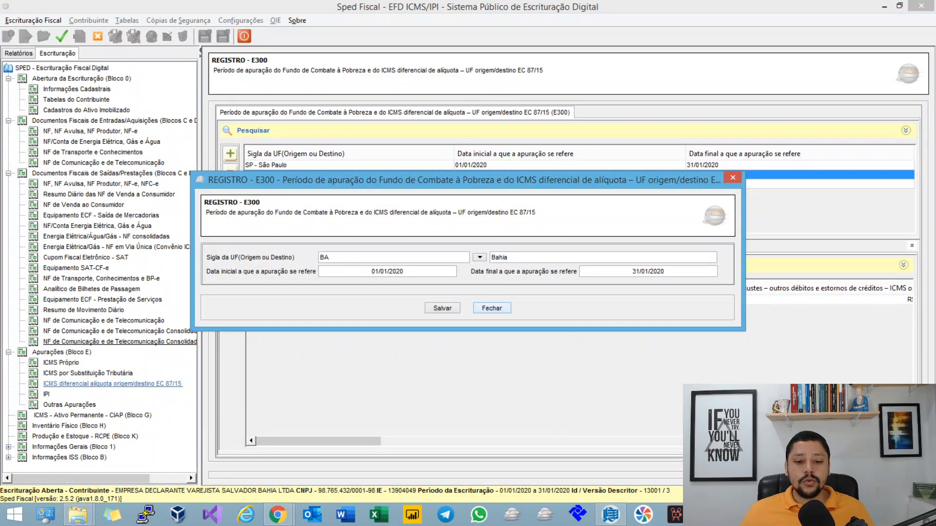
{"action": "left_click", "coordinate": [492, 307]}
{"action": "double_click", "coordinate": [277, 299]}
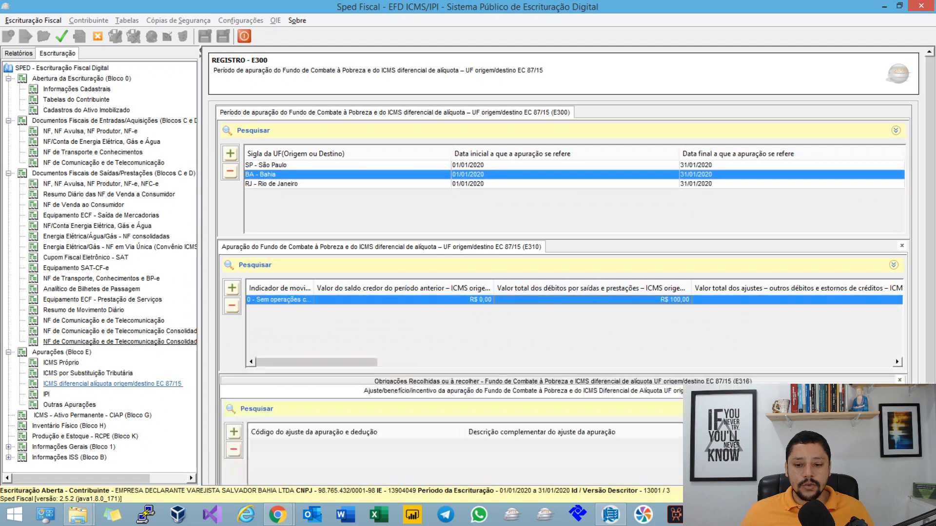
Step: Compare the total outgoing debits with the total incoming credits in Bahia's E310 record, and close it
{"action": "double_click", "coordinate": [709, 152]}
{"action": "left_click", "coordinate": [710, 152]}
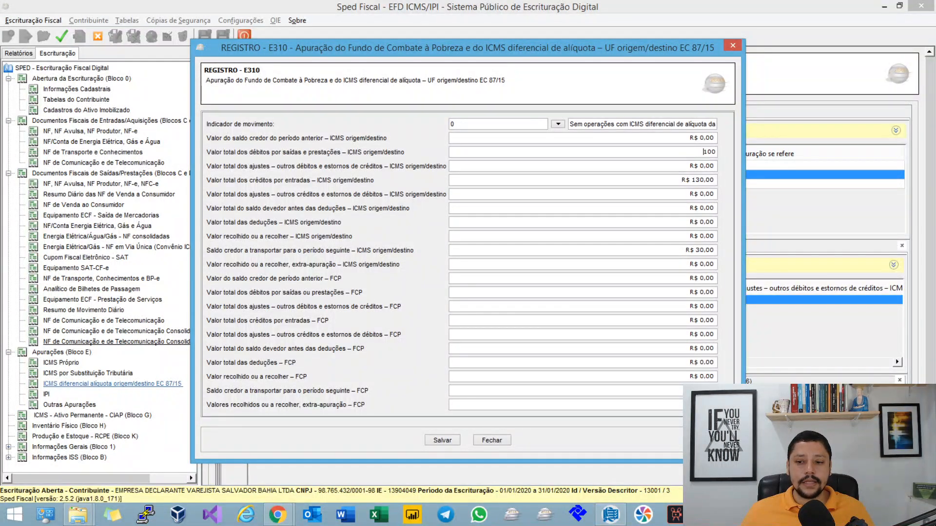
{"action": "double_click", "coordinate": [709, 152]}
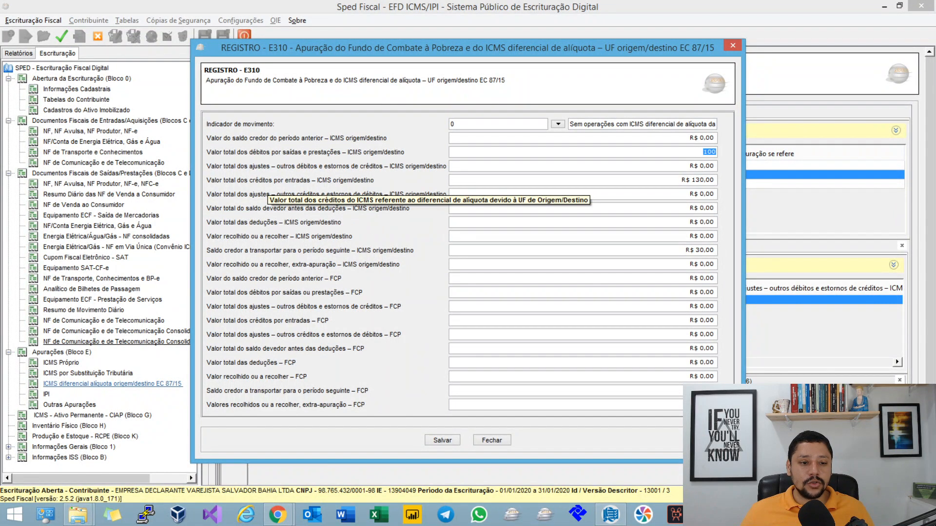
{"action": "left_click", "coordinate": [703, 181]}
{"action": "double_click", "coordinate": [704, 180]}
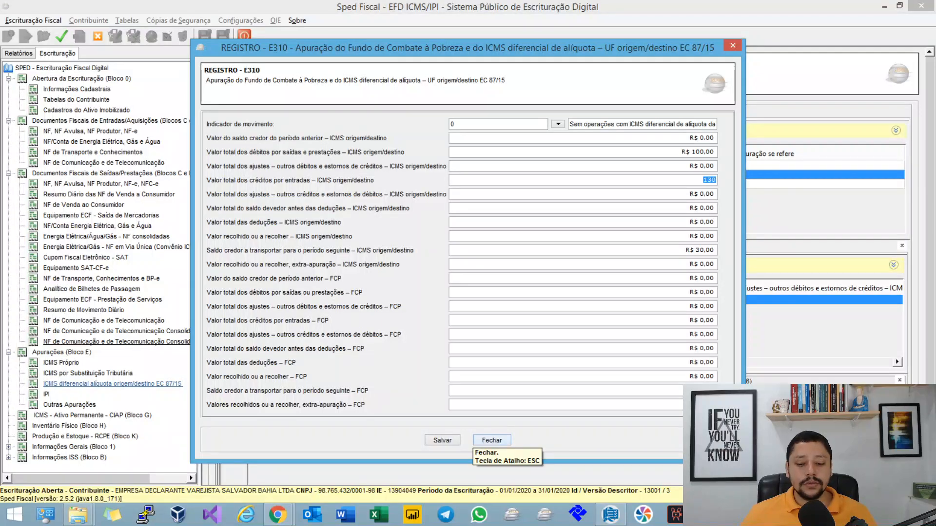
{"action": "left_click", "coordinate": [492, 440]}
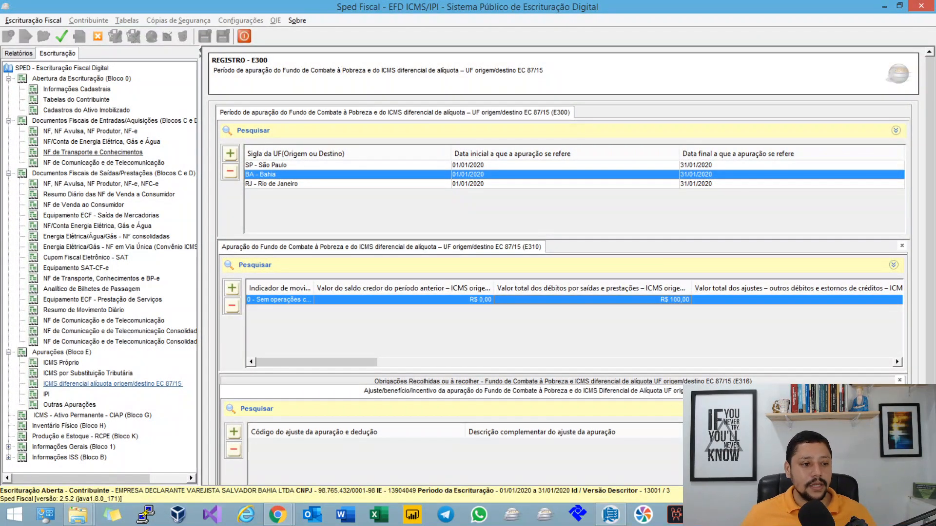
Step: In the incoming Rio de Janeiro invoice's C101 record, set the destination state ICMS to 100.00 and the sender state ICMS to 130.00, and save
{"action": "left_click", "coordinate": [90, 131]}
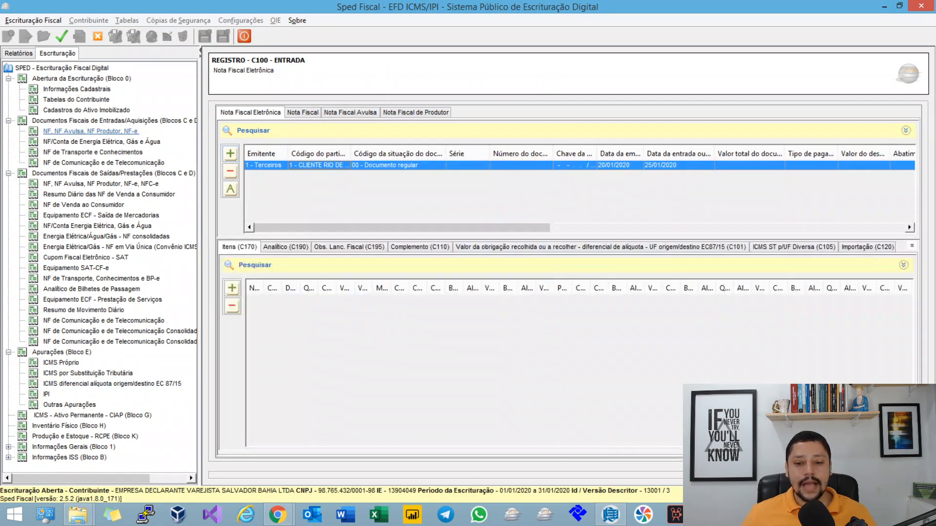
{"action": "double_click", "coordinate": [361, 300]}
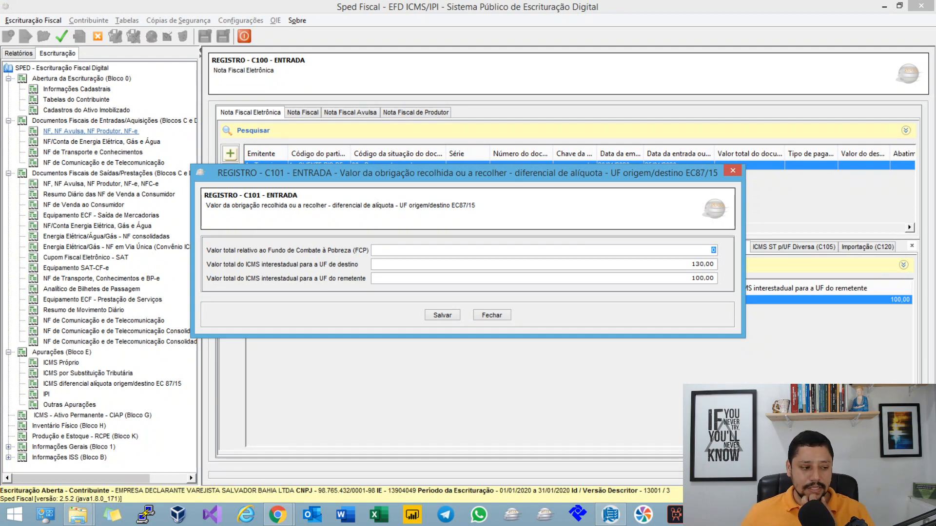
{"action": "key", "text": "Tab"}
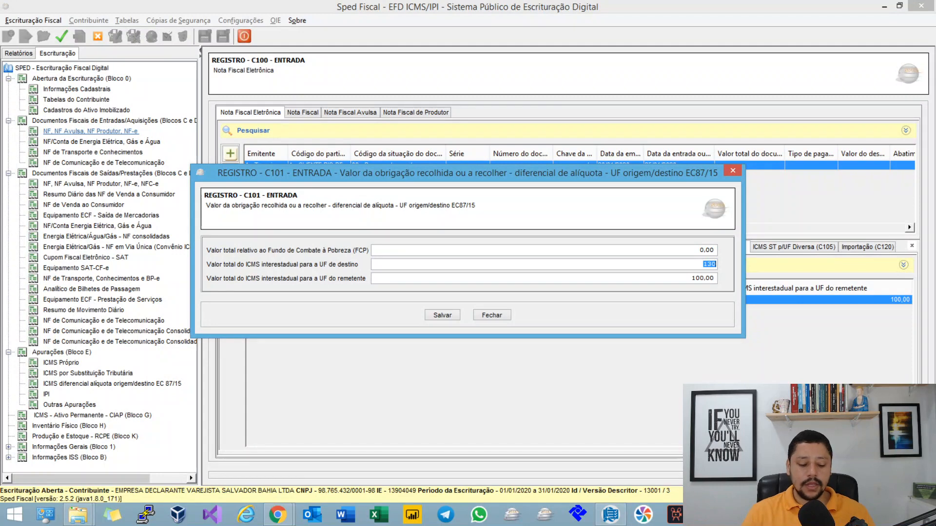
{"action": "type", "text": "100"}
{"action": "key", "text": "Tab"}
{"action": "type", "text": "130"}
{"action": "key", "text": "Tab"}
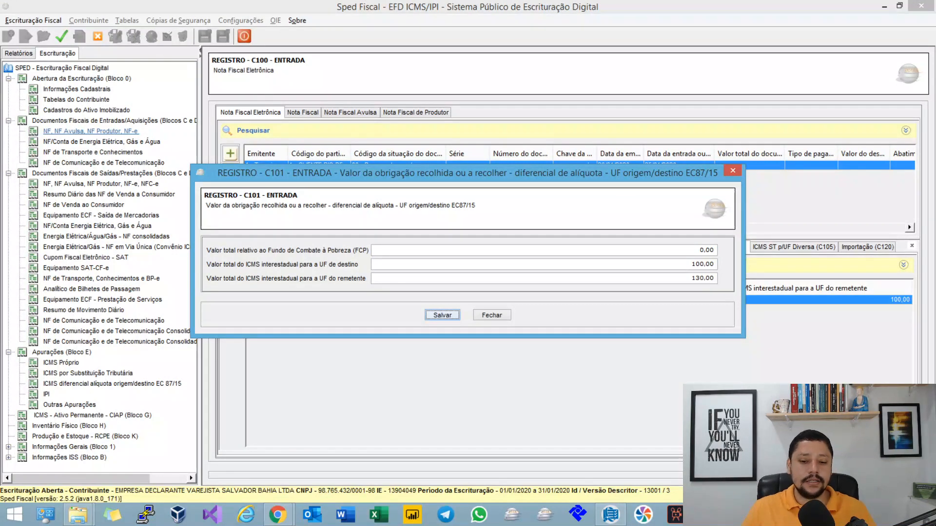
{"action": "key", "text": "space"}
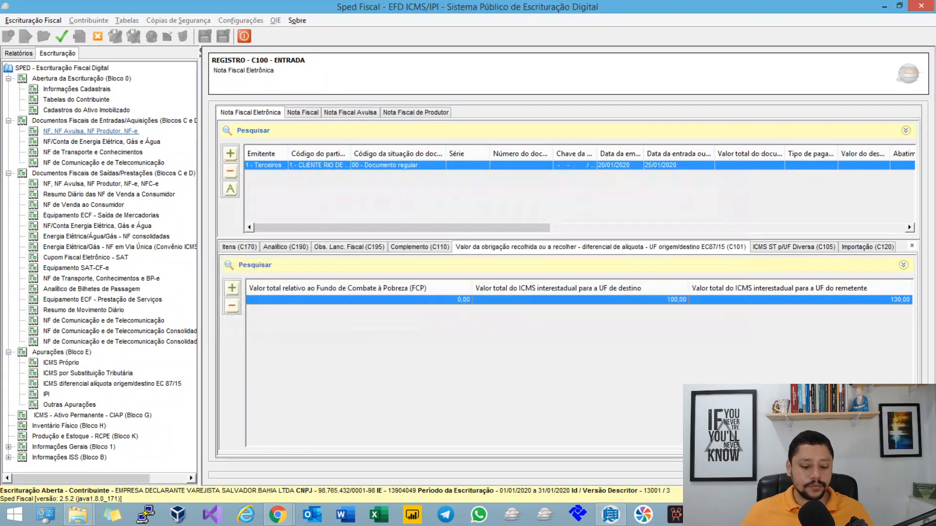
{"action": "key", "text": "Return"}
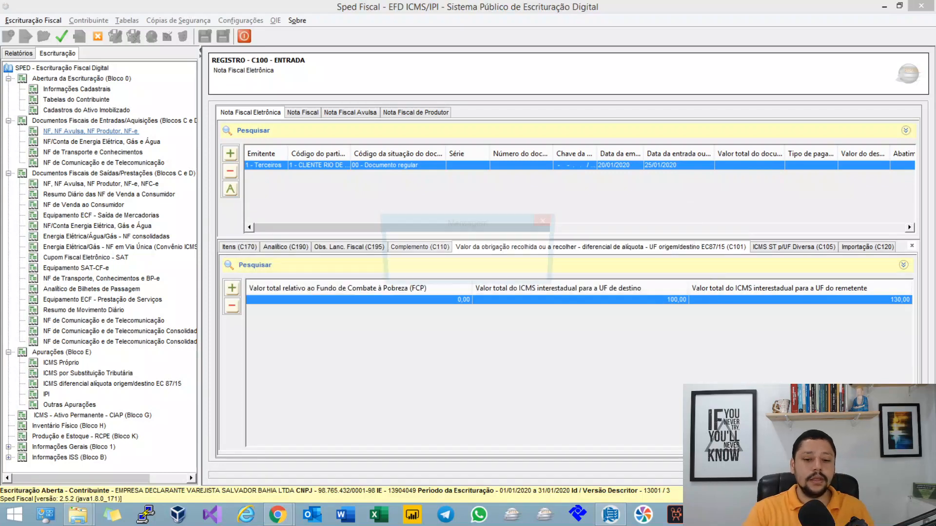
Step: Validate the open bookkeeping file and return from the validation report to the bookkeeping records
{"action": "left_click", "coordinate": [62, 36]}
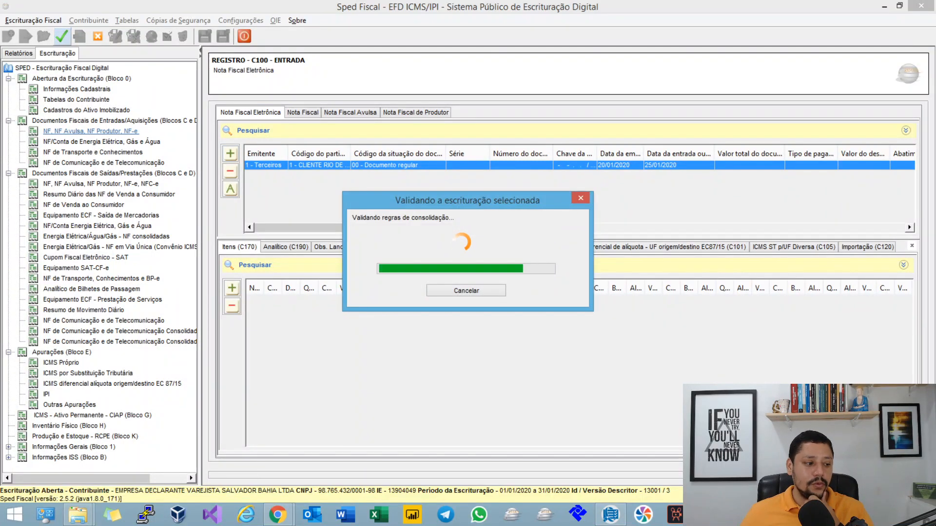
{"action": "key", "text": "Return"}
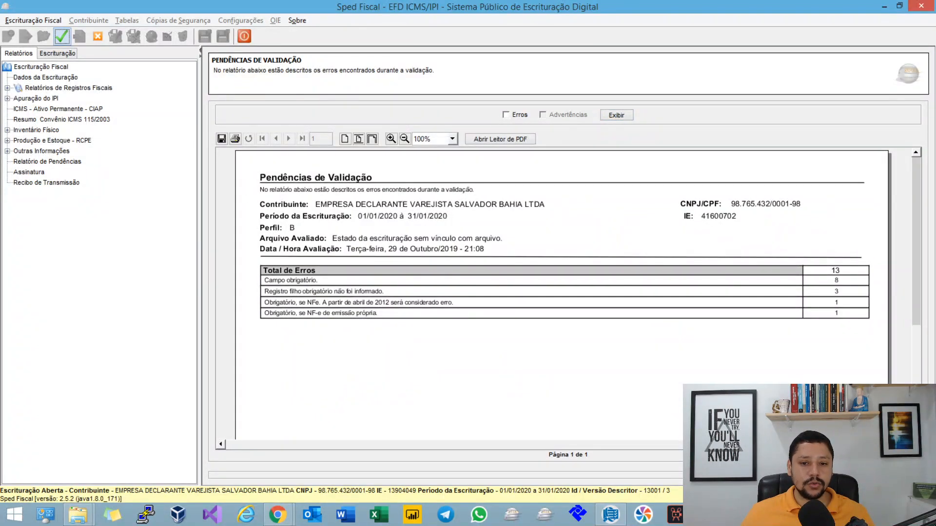
{"action": "left_click", "coordinate": [57, 53]}
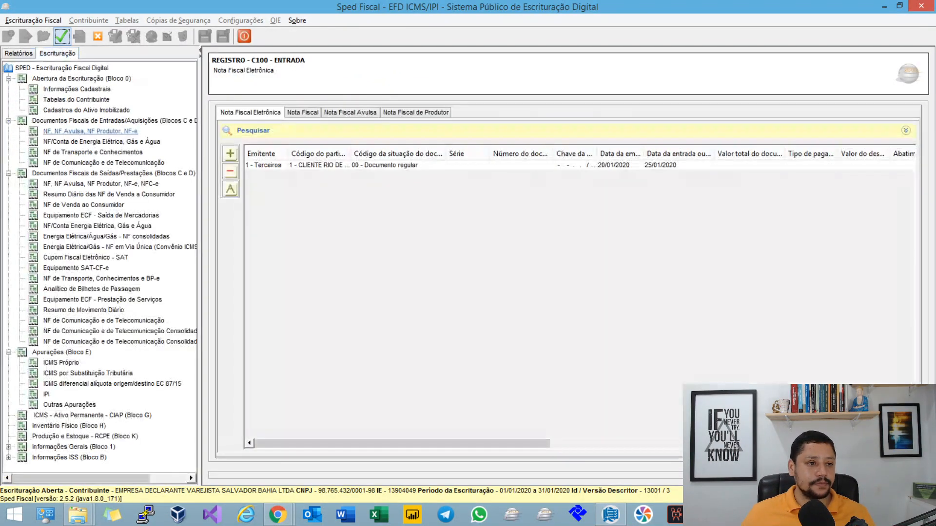
Step: Open Bahia's E310 record under the DIFAL assessment, compare its total outgoing debits with its total incoming credits, and close it
{"action": "left_click", "coordinate": [112, 384]}
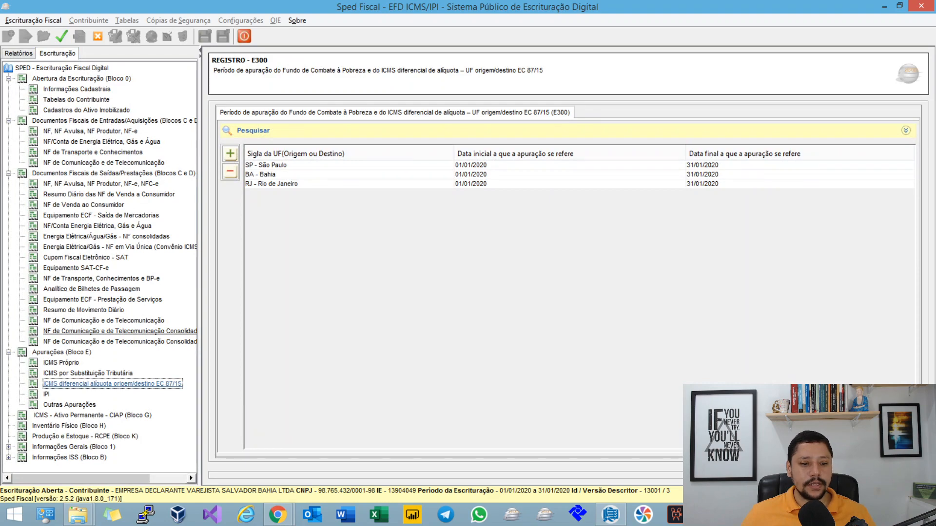
{"action": "double_click", "coordinate": [272, 174]}
{"action": "key", "text": "Escape"}
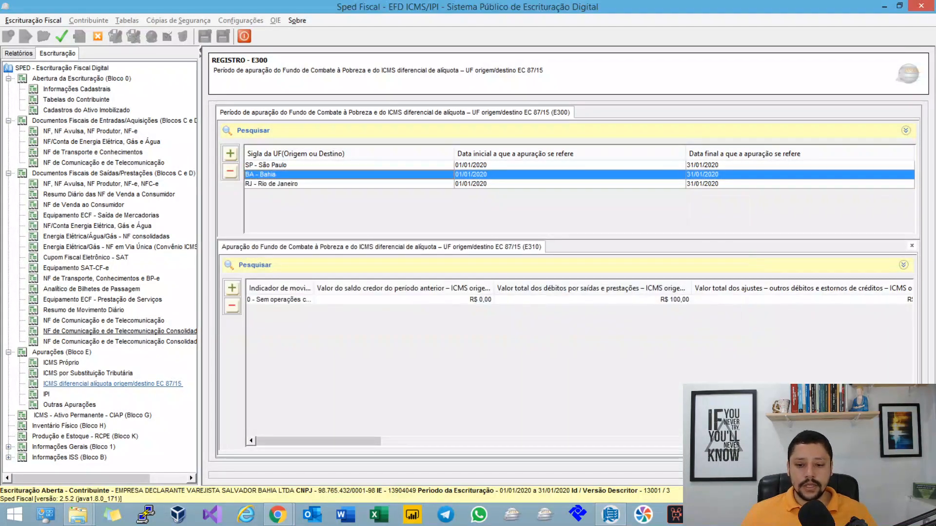
{"action": "double_click", "coordinate": [551, 300]}
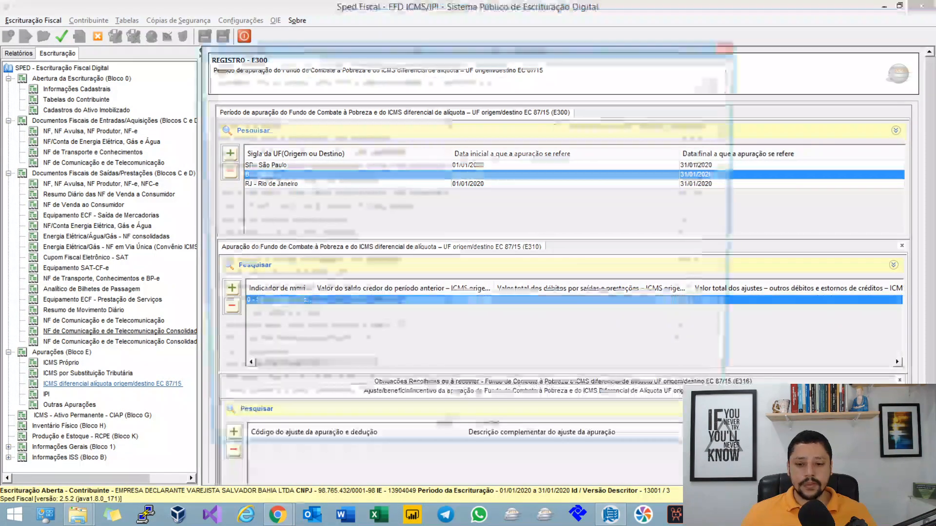
{"action": "left_click", "coordinate": [702, 152]}
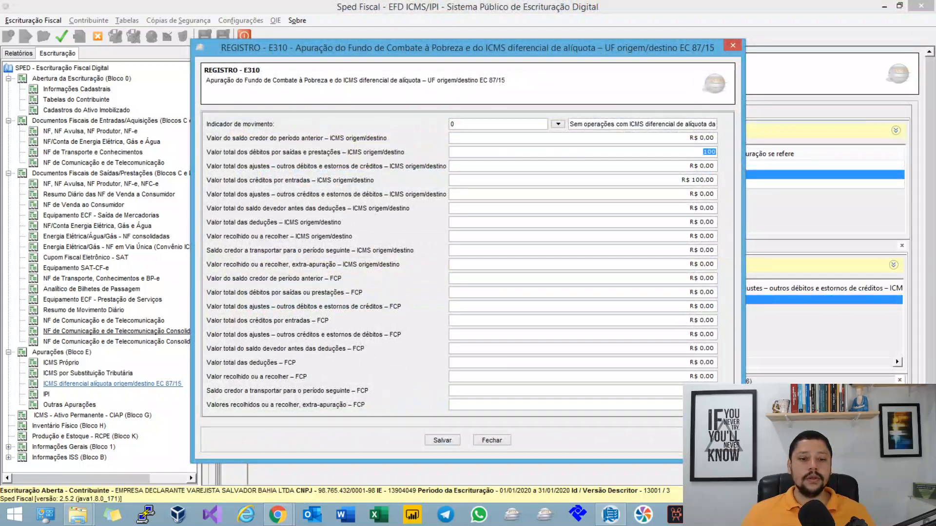
{"action": "left_click", "coordinate": [702, 180]}
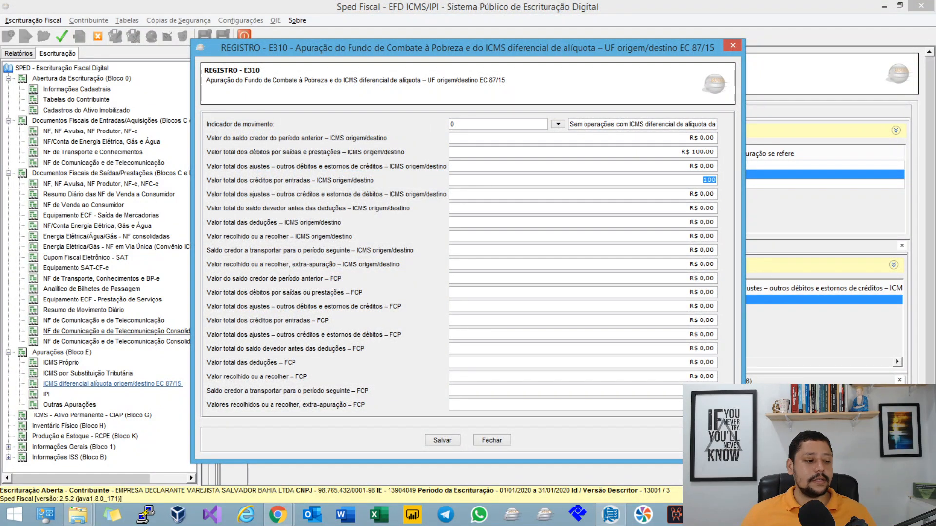
{"action": "left_click", "coordinate": [492, 440]}
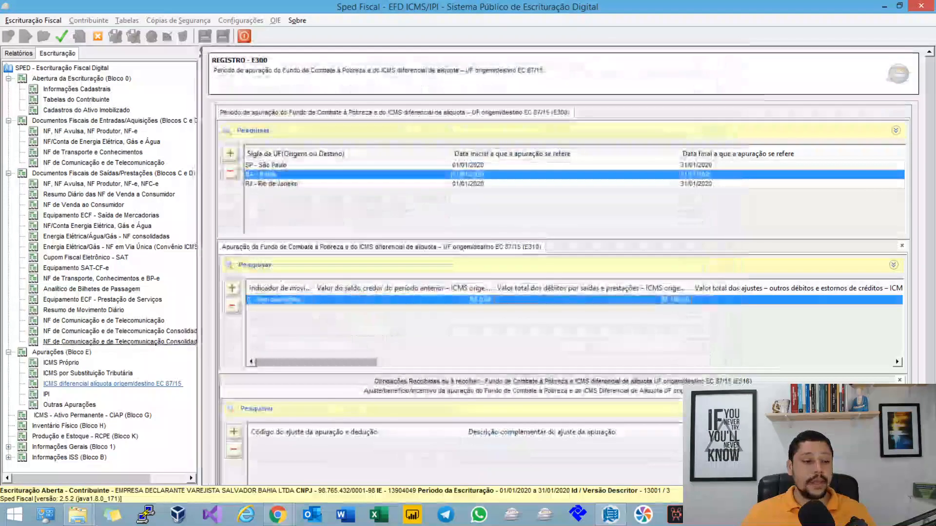
Step: Open Rio de Janeiro's E310 record, review its total outgoing debits, incoming credits and adjustment fields, and close it
{"action": "left_click", "coordinate": [419, 184]}
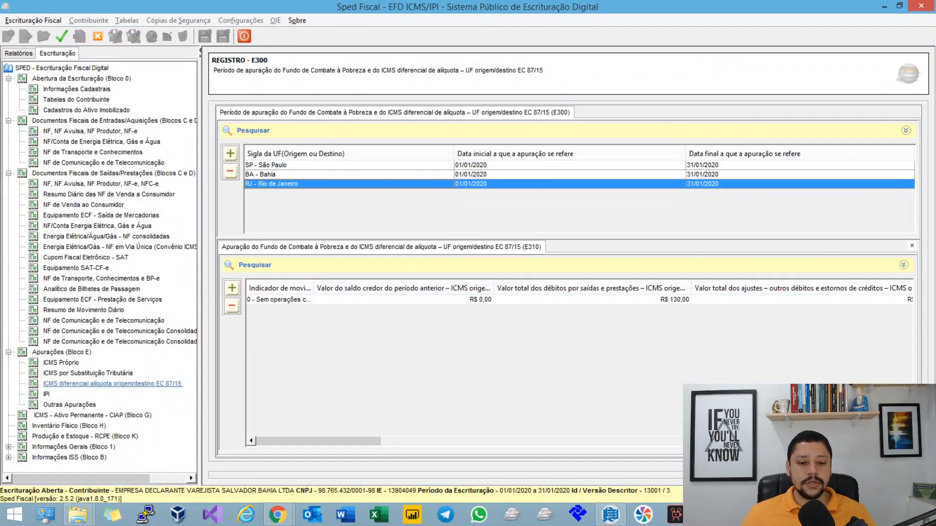
{"action": "left_click", "coordinate": [414, 300]}
{"action": "double_click", "coordinate": [415, 300]}
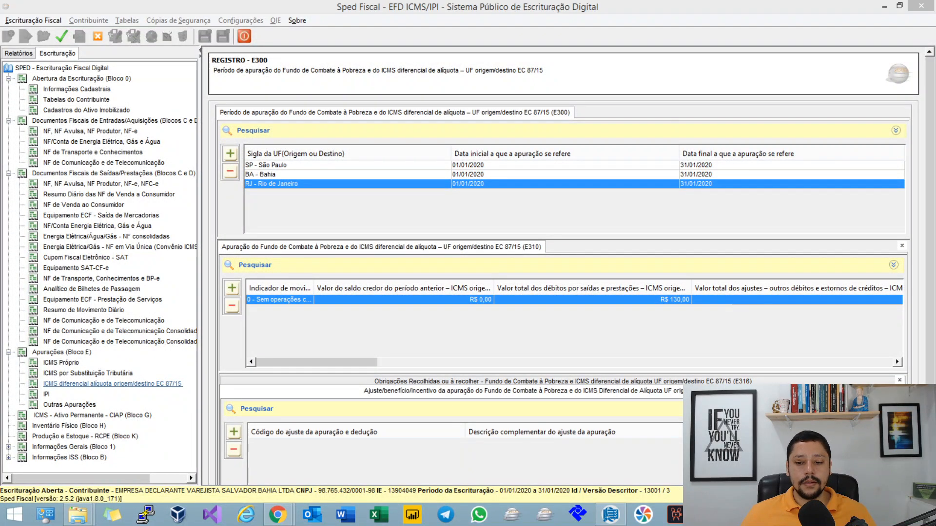
{"action": "left_click", "coordinate": [701, 152]}
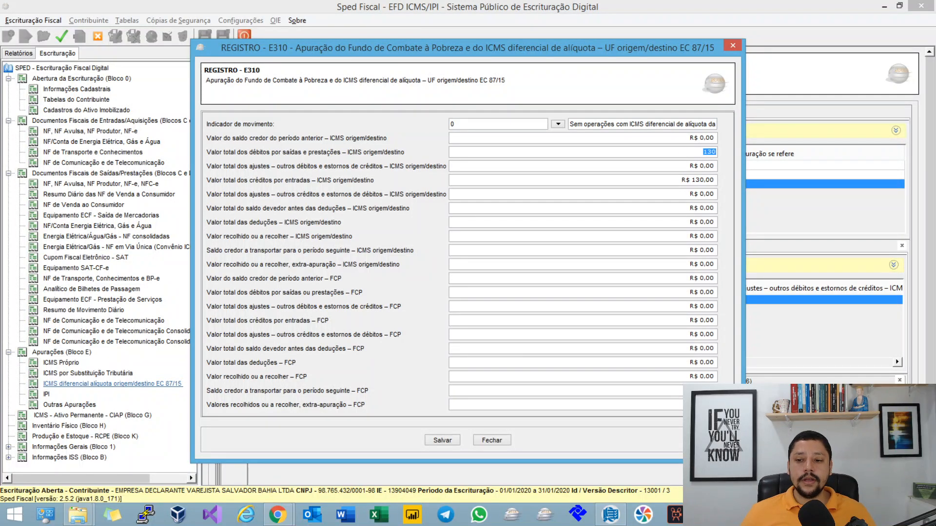
{"action": "left_click", "coordinate": [702, 181]}
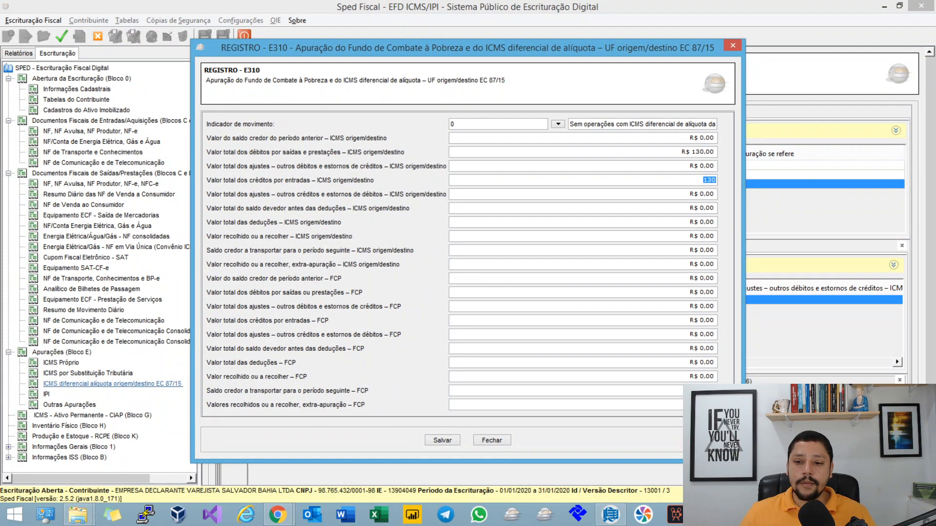
{"action": "left_click", "coordinate": [709, 152]}
{"action": "key", "text": "Tab"}
{"action": "key", "text": "Tab"}
{"action": "key", "text": "Tab"}
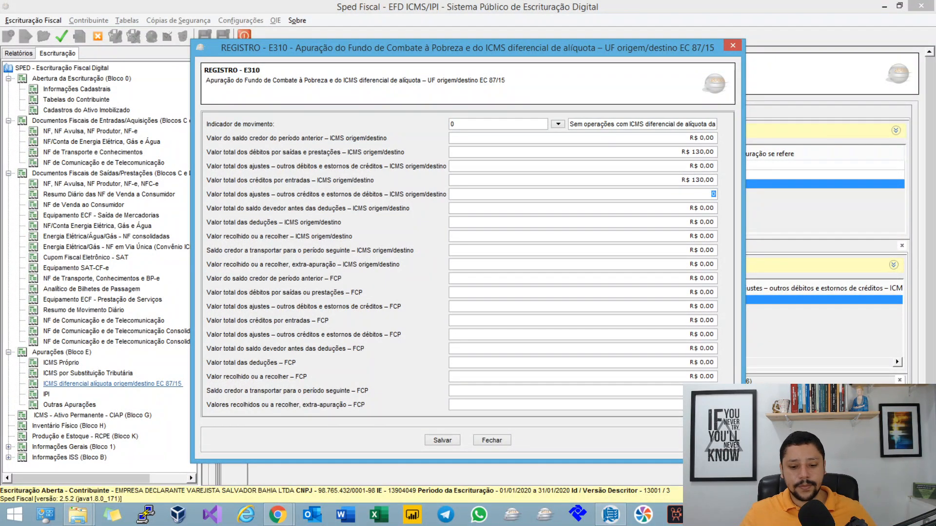
{"action": "left_click", "coordinate": [492, 440]}
Step: Switch to the MindMeister mind map and review the two C101 summation rules for total DIFAL credits
{"action": "key", "text": "alt+Tab"}
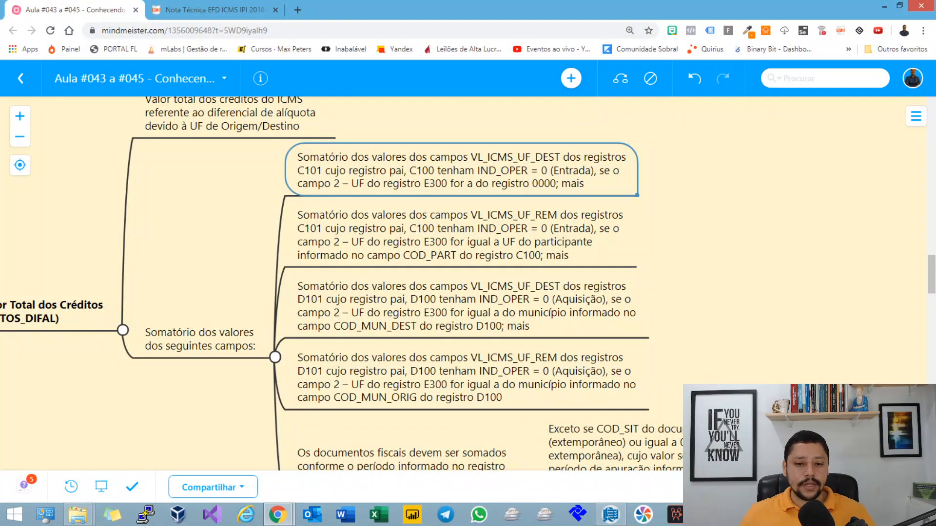
{"action": "double_click", "coordinate": [554, 171]}
{"action": "left_click", "coordinate": [551, 229]}
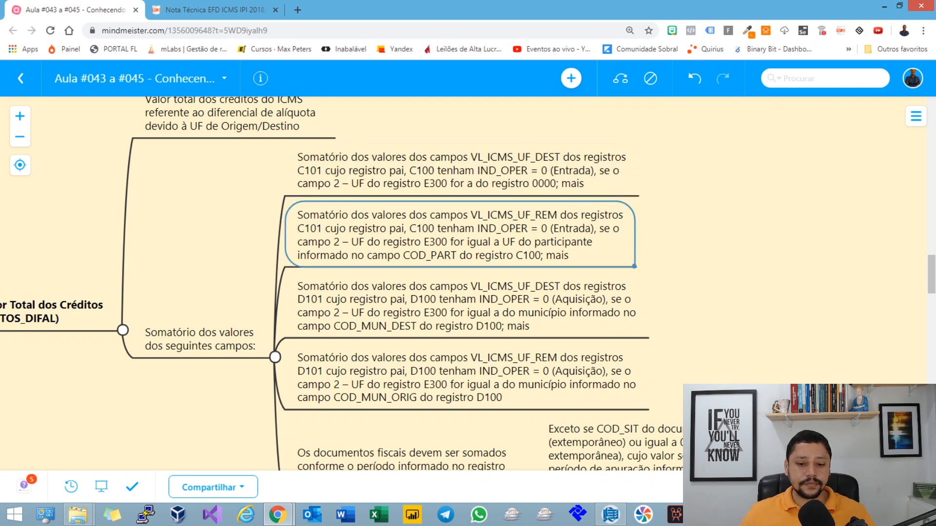
Step: Review the D101 summation rules for total DIFAL credits, highlighting the COD_MUN_DEST reference and examining the COD_MUN_ORIG rule
{"action": "key", "text": "Down"}
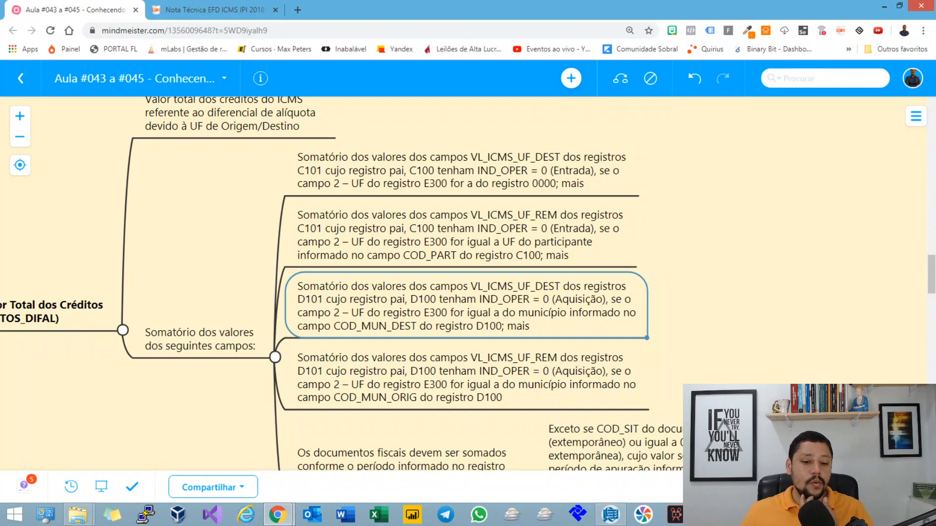
{"action": "double_click", "coordinate": [391, 327]}
{"action": "double_click", "coordinate": [391, 327]}
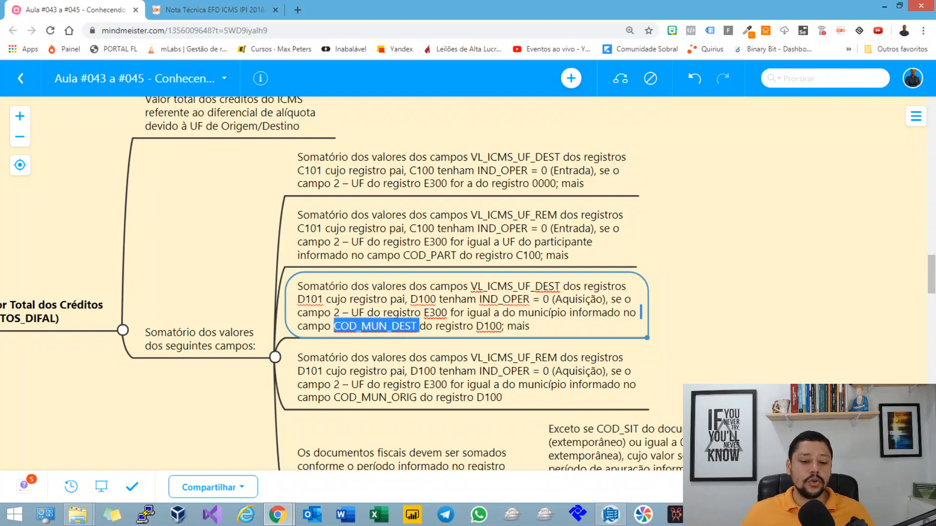
{"action": "double_click", "coordinate": [388, 397]}
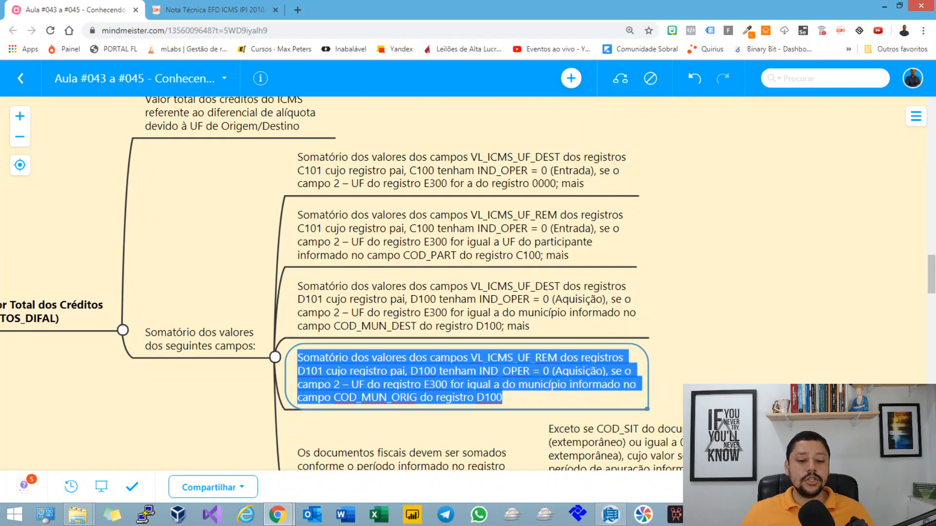
{"action": "left_click", "coordinate": [400, 397]}
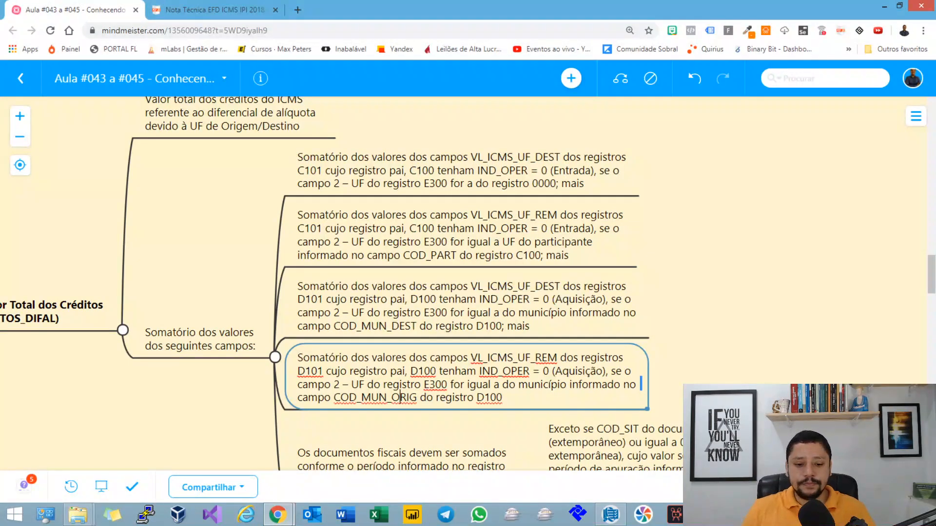
{"action": "scroll", "coordinate": [342, 283], "scroll_direction": "down", "scroll_amount": 1}
{"action": "key", "text": "Up"}
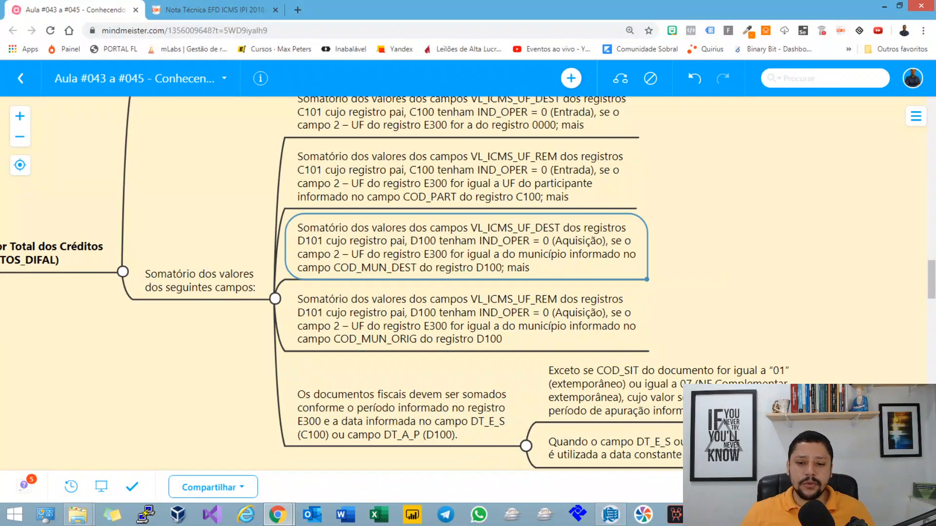
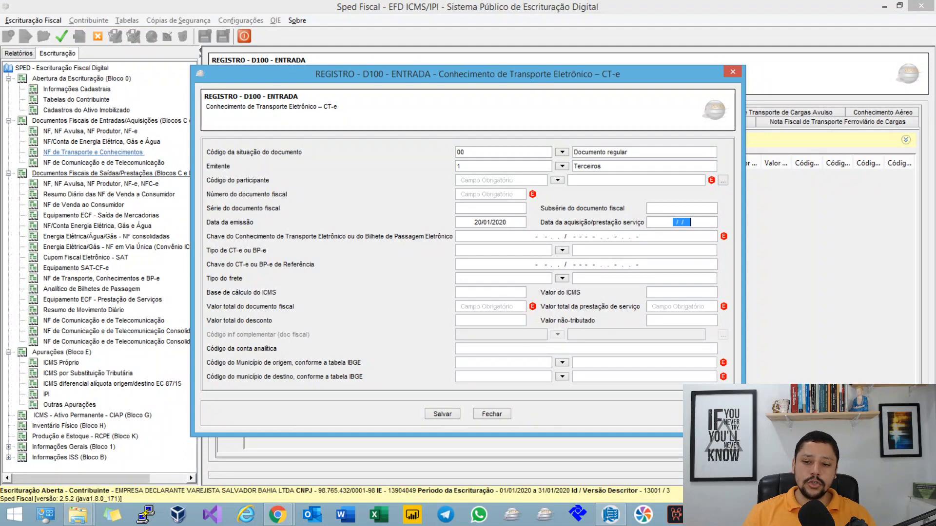
Step: Set the incoming CT-e's acquisition/service date to 23/01/2020 and save the D100 record
{"action": "key", "text": "shift+Tab"}
{"action": "type", "text": "200"}
{"action": "key", "text": "BackSpace"}
{"action": "key", "text": "BackSpace"}
{"action": "key", "text": "BackSpace"}
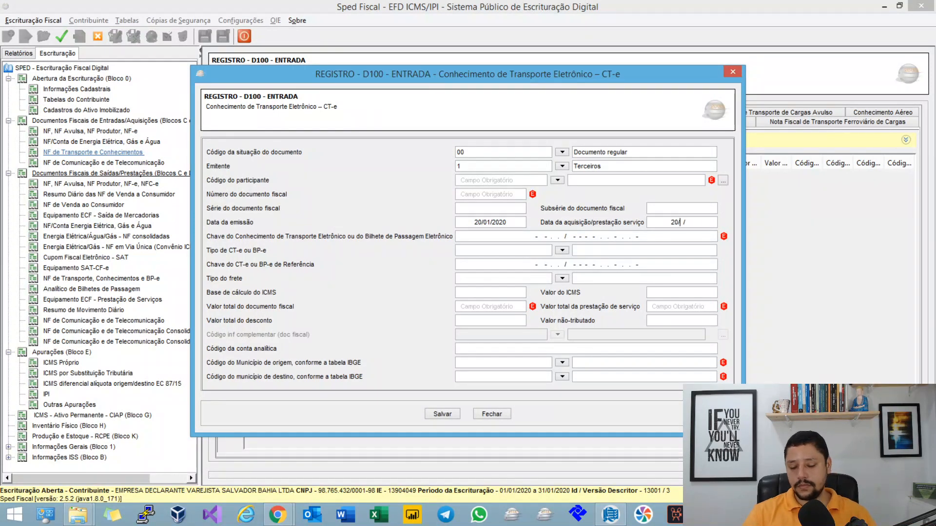
{"action": "type", "text": "23012020"}
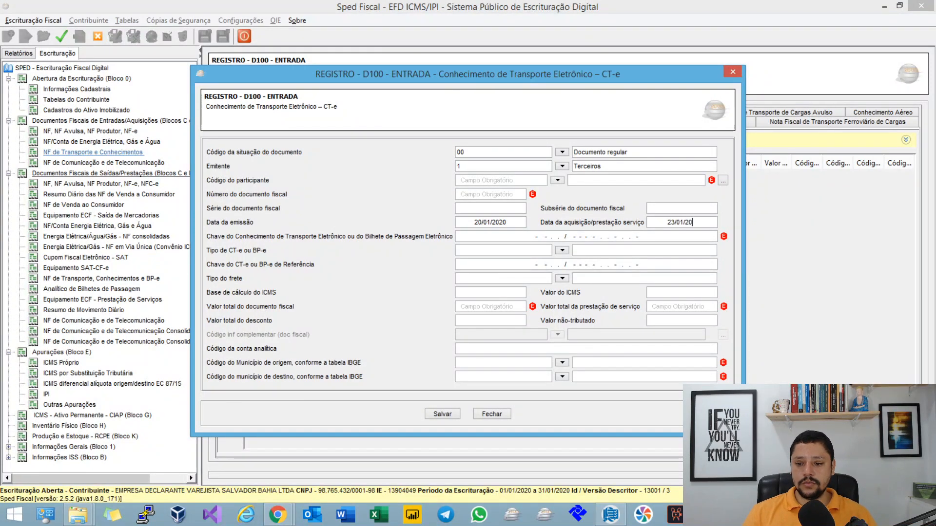
{"action": "key", "text": "Tab"}
{"action": "left_click", "coordinate": [448, 414]}
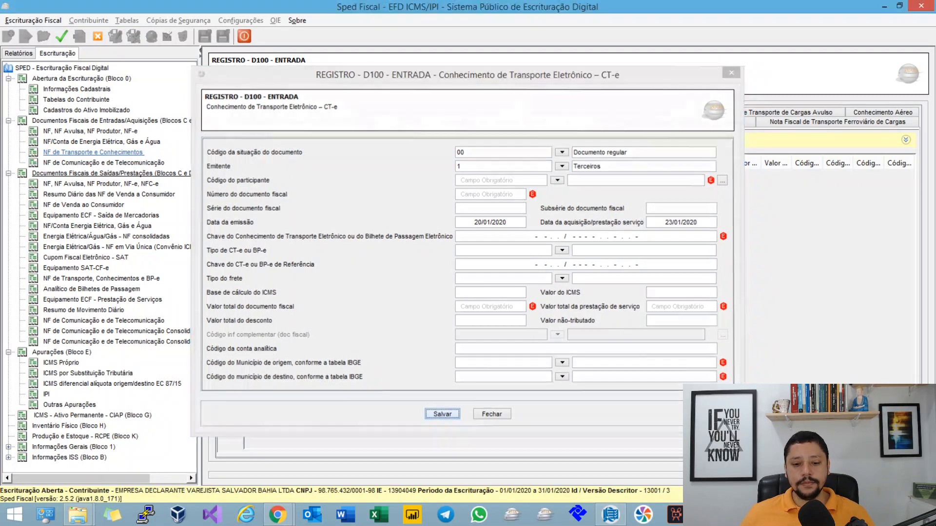
Step: Add a D101 record to the incoming CT-e with FCP 0.00, destination-state ICMS 100.00 and sender-state ICMS 130.00, and save it
{"action": "left_click", "coordinate": [516, 258]}
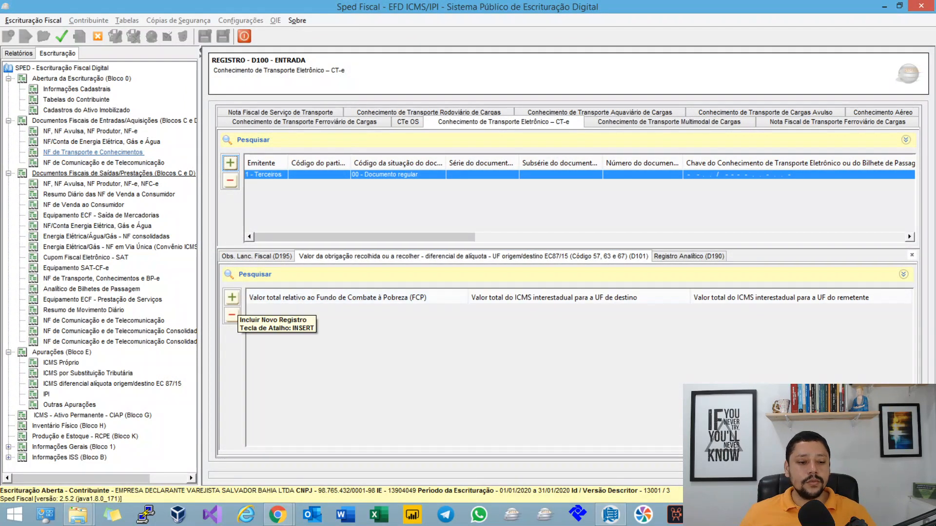
{"action": "left_click", "coordinate": [232, 297]}
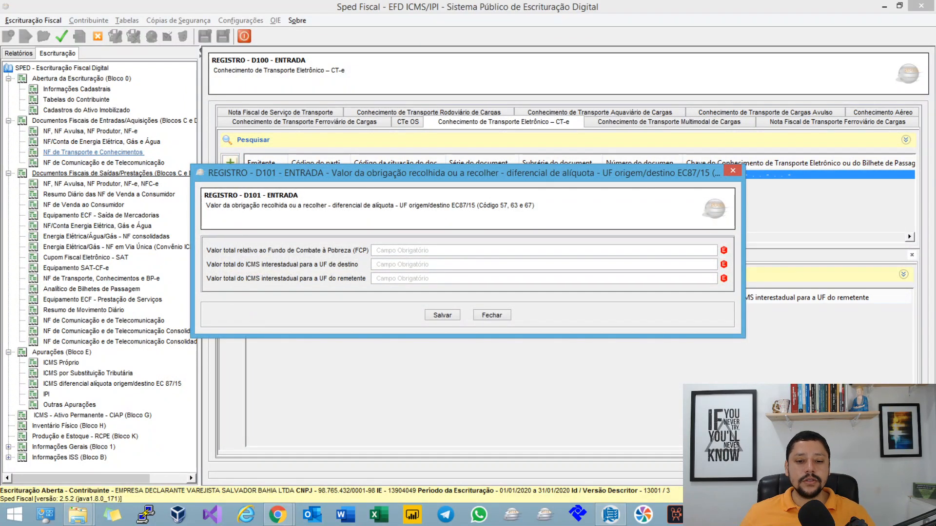
{"action": "type", "text": "0"}
{"action": "key", "text": "Tab"}
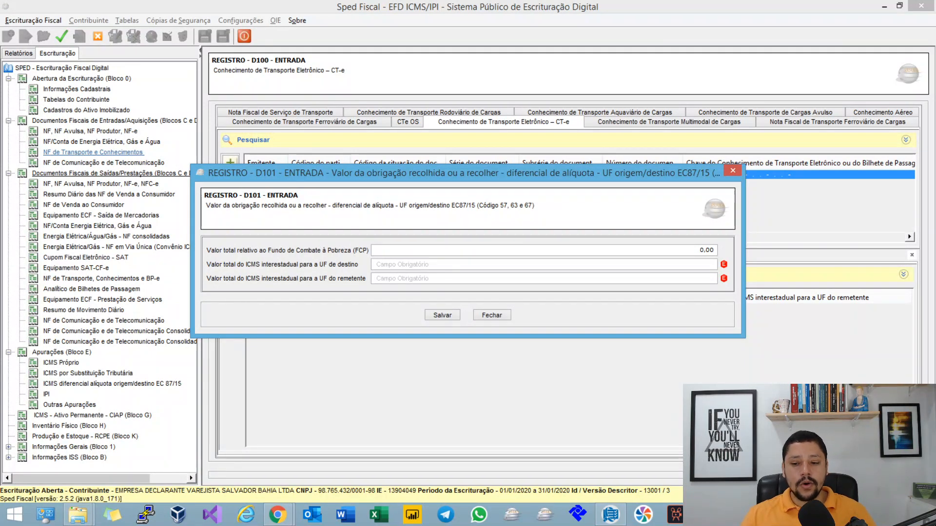
{"action": "type", "text": "100"}
{"action": "key", "text": "Tab"}
{"action": "type", "text": "1"}
{"action": "key", "text": "Tab"}
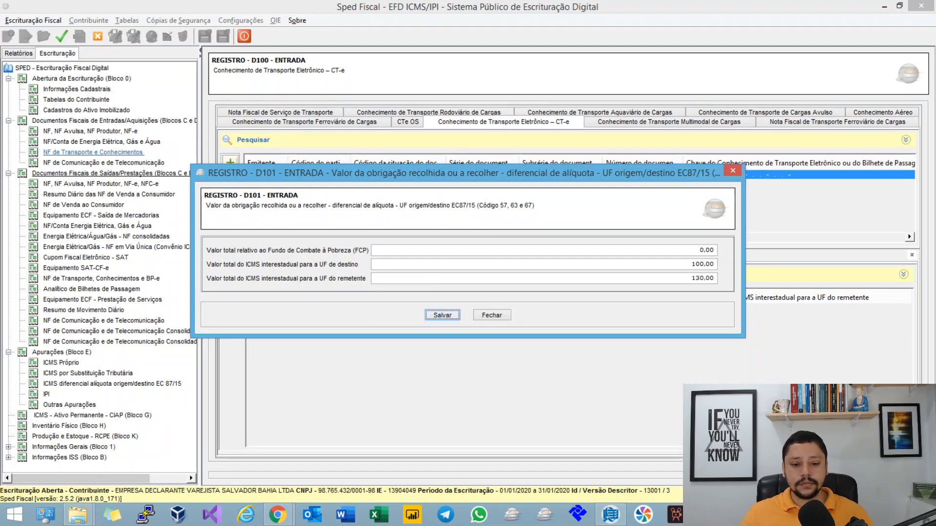
{"action": "key", "text": "Return"}
Step: Reopen the incoming CT-e record, set the origin municipality to Salvador - BA and the destination to Rio de Janeiro - RJ, and save it
{"action": "double_click", "coordinate": [414, 175]}
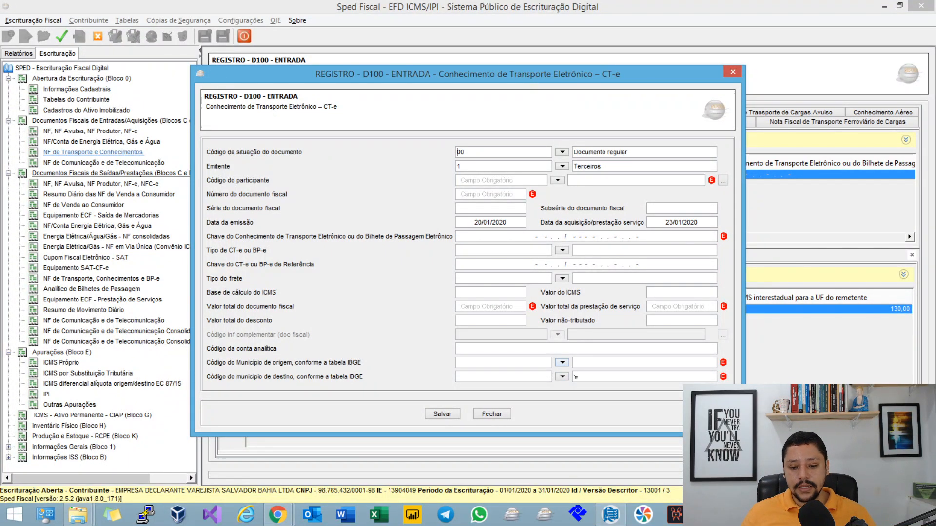
{"action": "type", "text": "SALVADOR"}
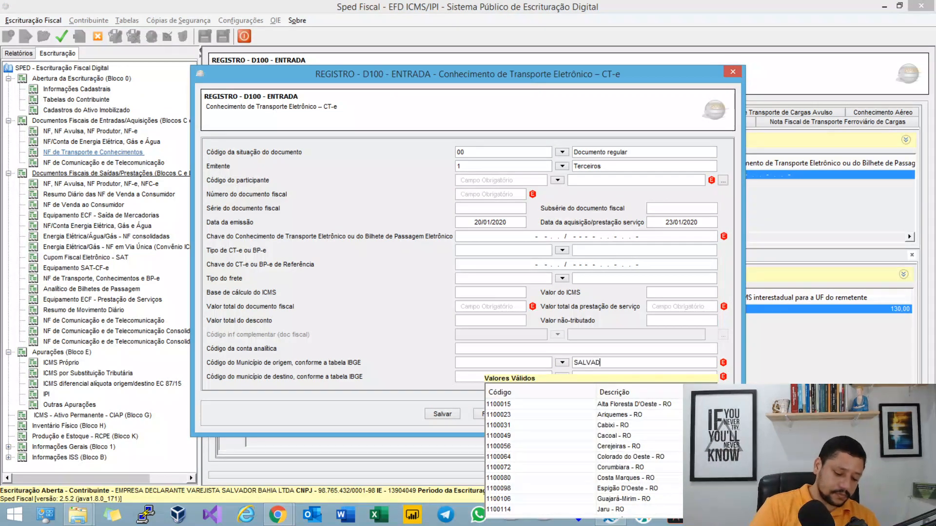
{"action": "left_click", "coordinate": [604, 404]}
{"action": "left_click", "coordinate": [605, 377]}
{"action": "type", "text": "Rio "}
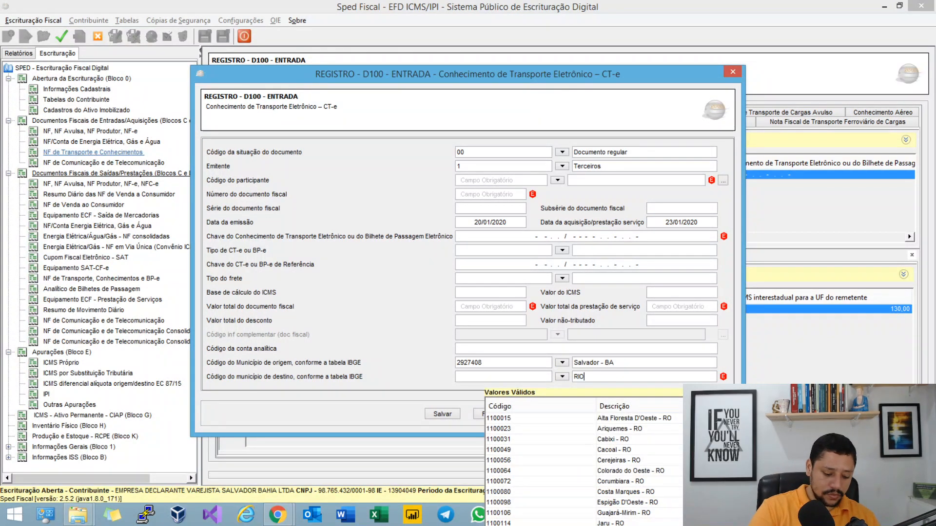
{"action": "type", "text": "DE JANEIR"}
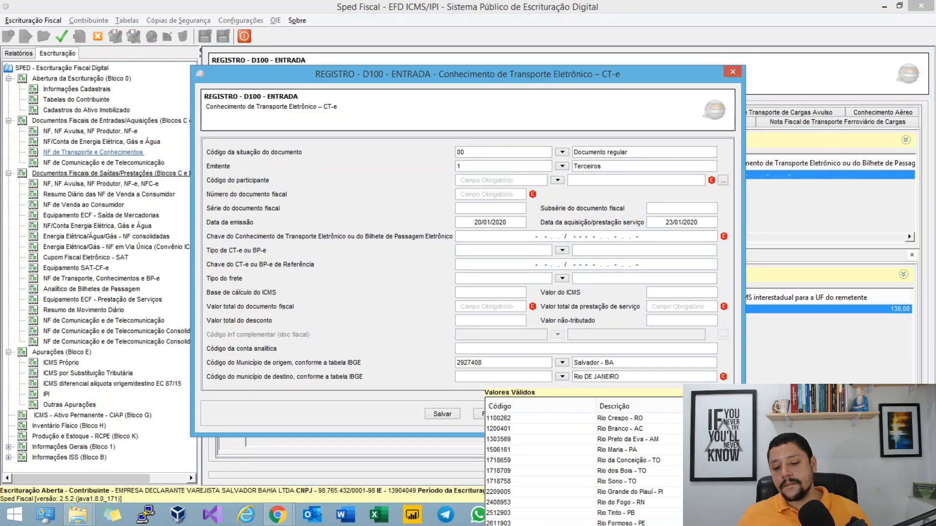
{"action": "left_click", "coordinate": [620, 418]}
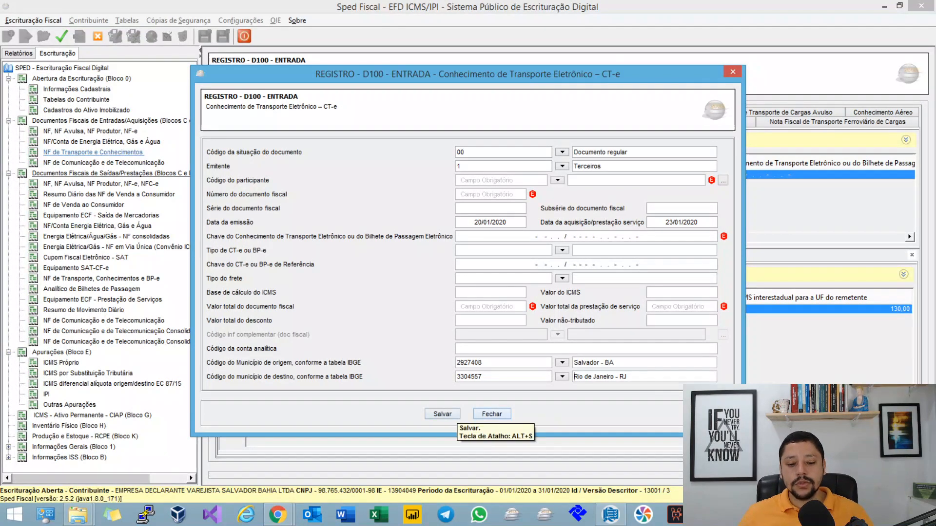
{"action": "left_click", "coordinate": [442, 413]}
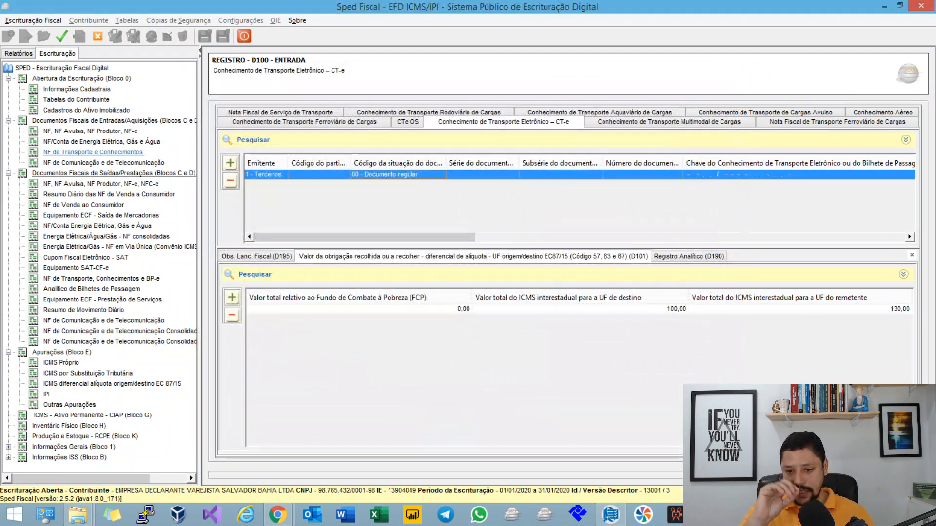
Step: Generate the assessment records and open Bahia's E310 record under the DIFAL assessment
{"action": "key", "text": "Return"}
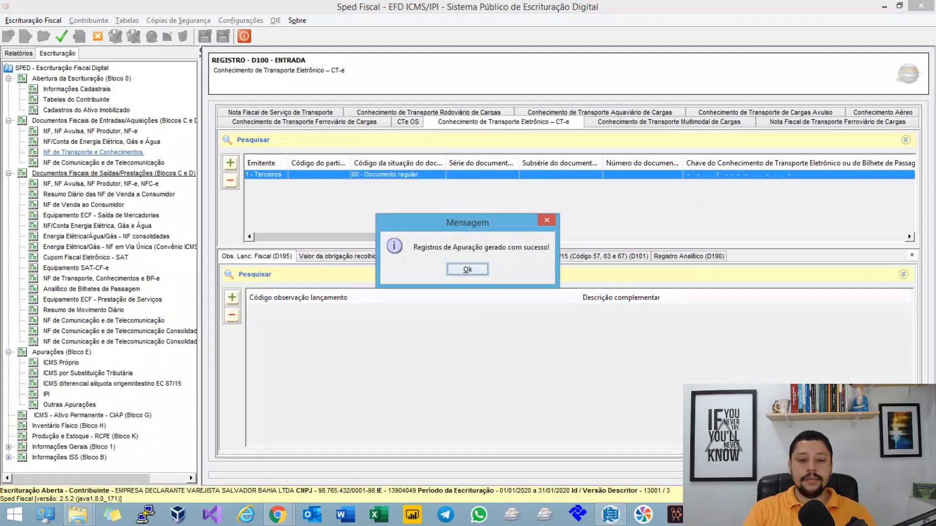
{"action": "key", "text": "Return"}
{"action": "left_click", "coordinate": [112, 384]}
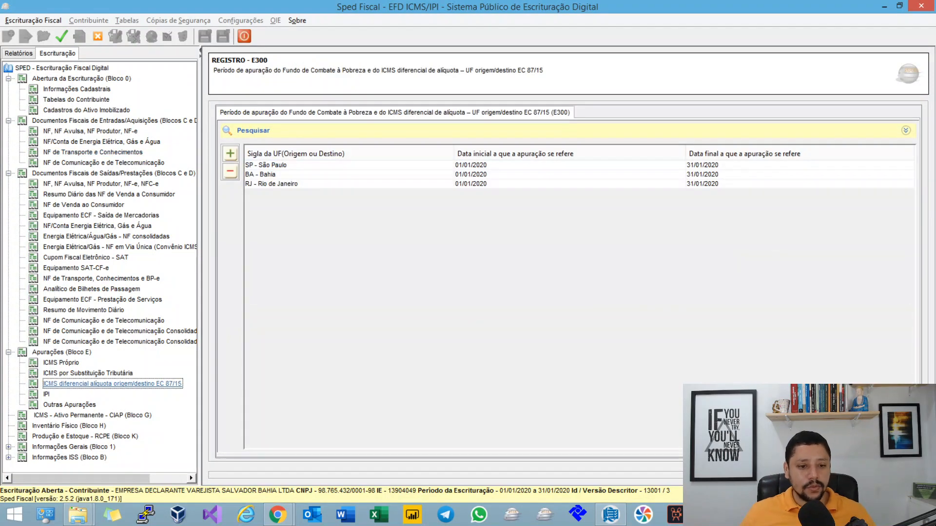
{"action": "left_click", "coordinate": [267, 174]}
{"action": "left_click", "coordinate": [321, 300]}
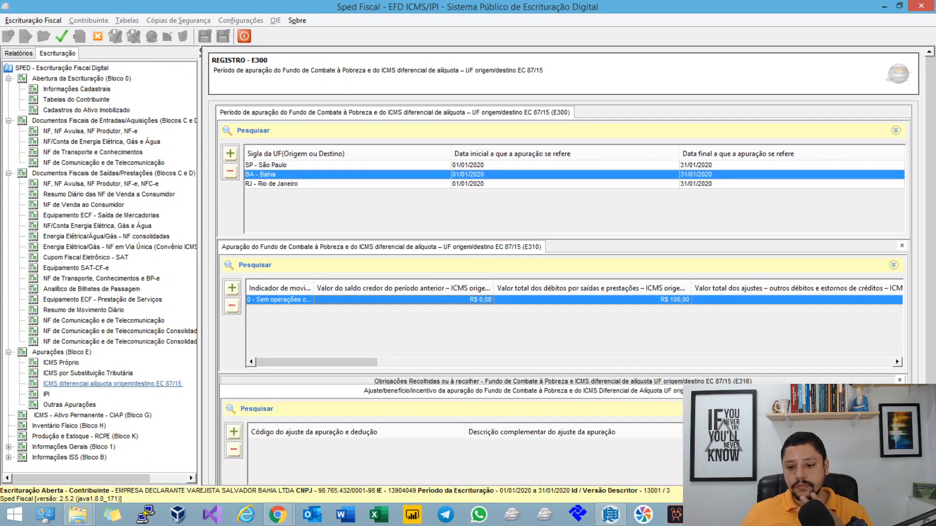
{"action": "double_click", "coordinate": [370, 300]}
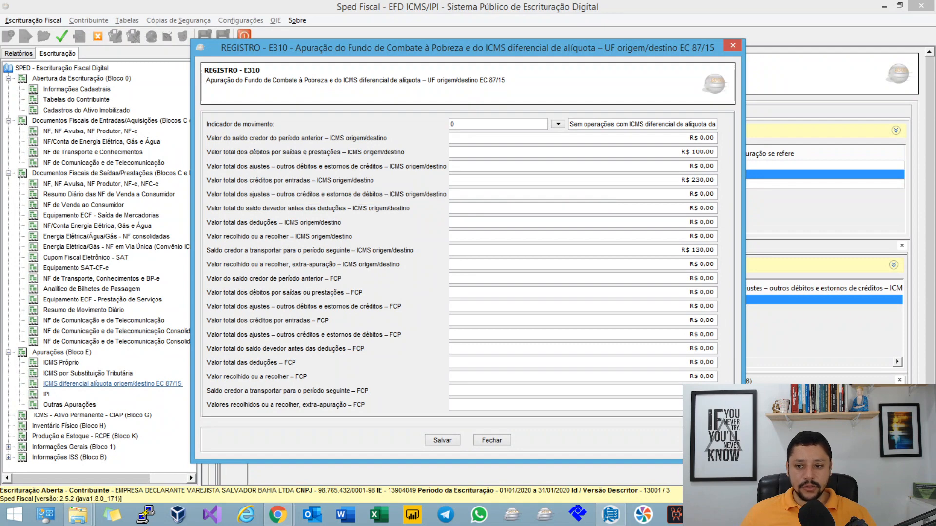
Step: Review Bahia's total incoming credits, credit balance carried to the following period and total outgoing debits, and close the record
{"action": "left_click", "coordinate": [709, 180]}
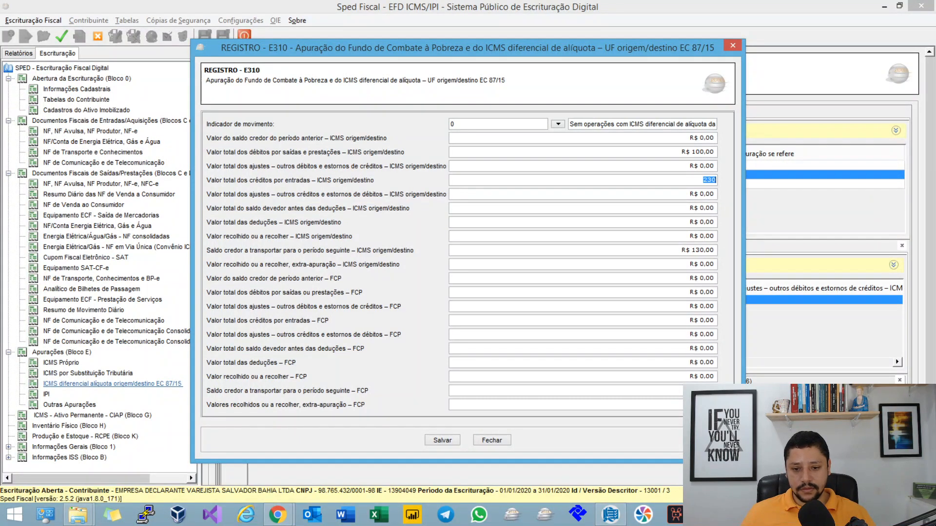
{"action": "left_click", "coordinate": [709, 251]}
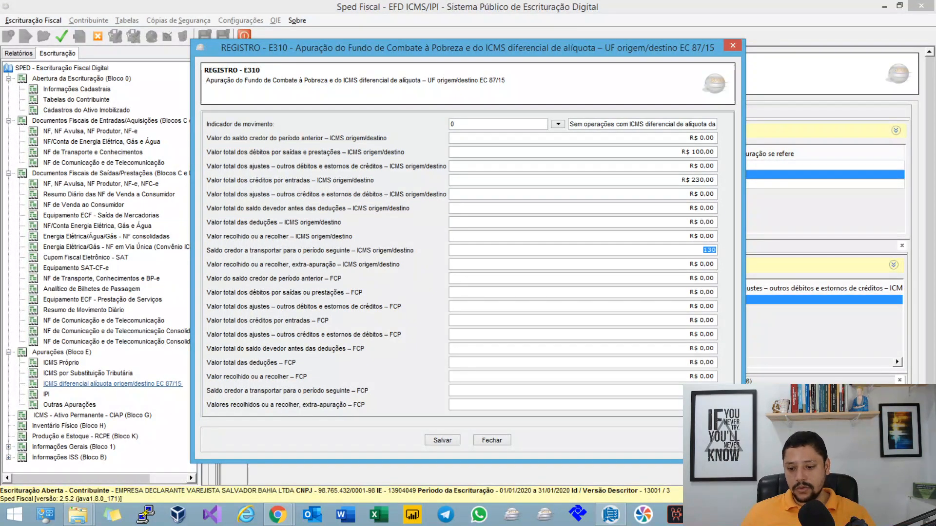
{"action": "left_click", "coordinate": [583, 152]}
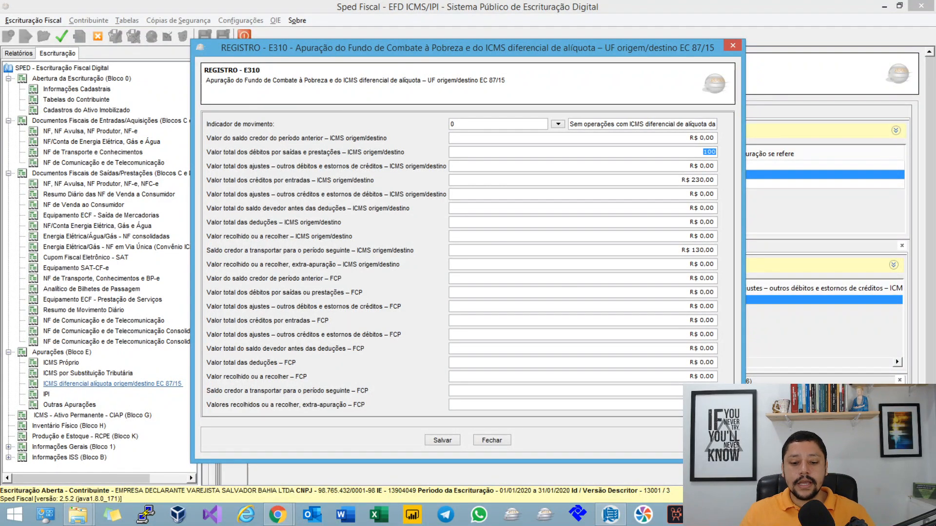
{"action": "left_click", "coordinate": [494, 441]}
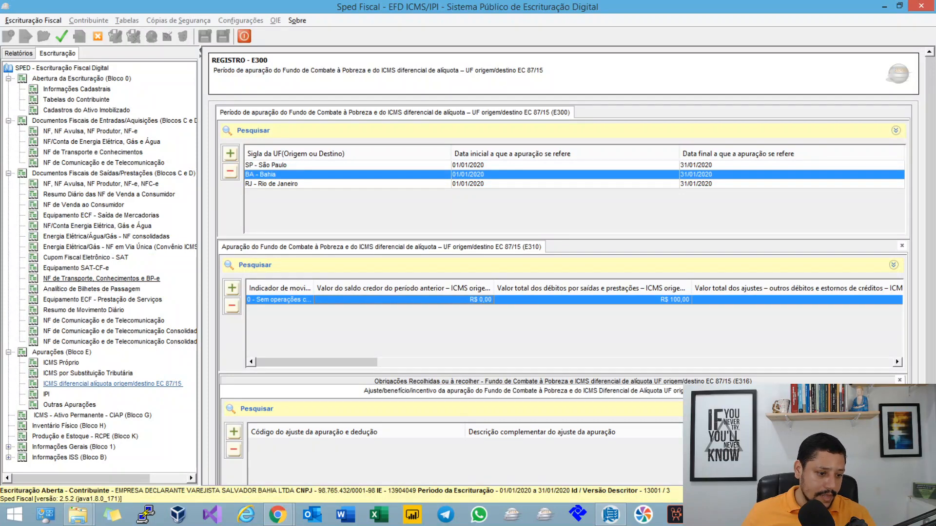
Step: Create an outgoing CT-e record for participant CLIENTE RIO DE JANEIRO, with origin Salvador - BA and destination Rio de Janeiro - RJ
{"action": "left_click", "coordinate": [101, 279]}
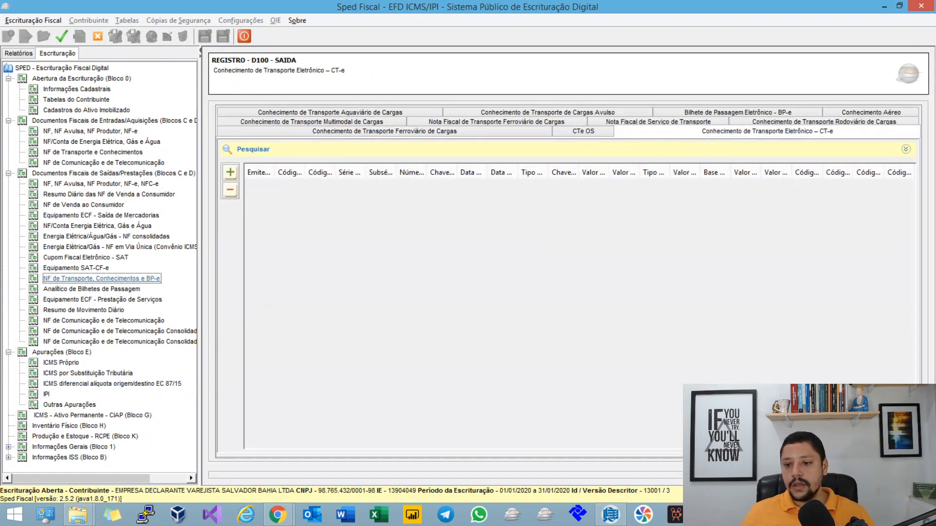
{"action": "left_click", "coordinate": [231, 172]}
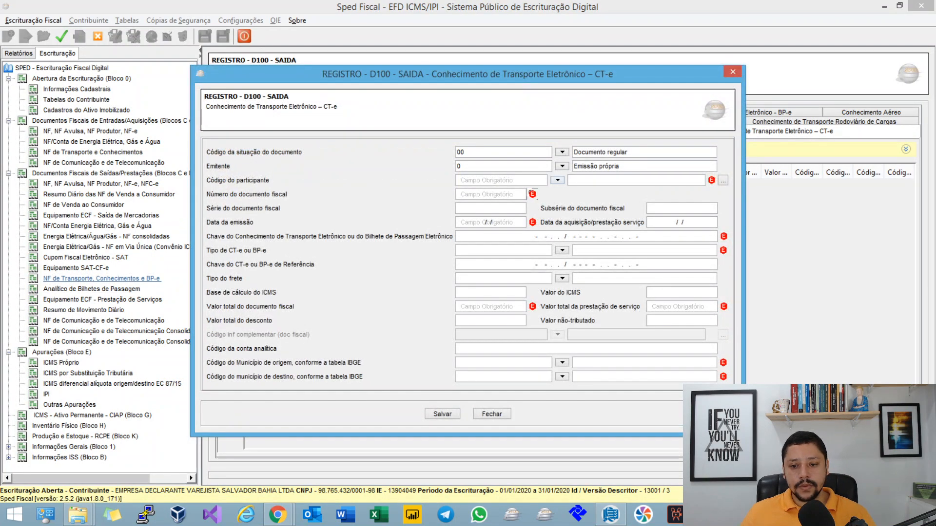
{"action": "left_click", "coordinate": [605, 222]}
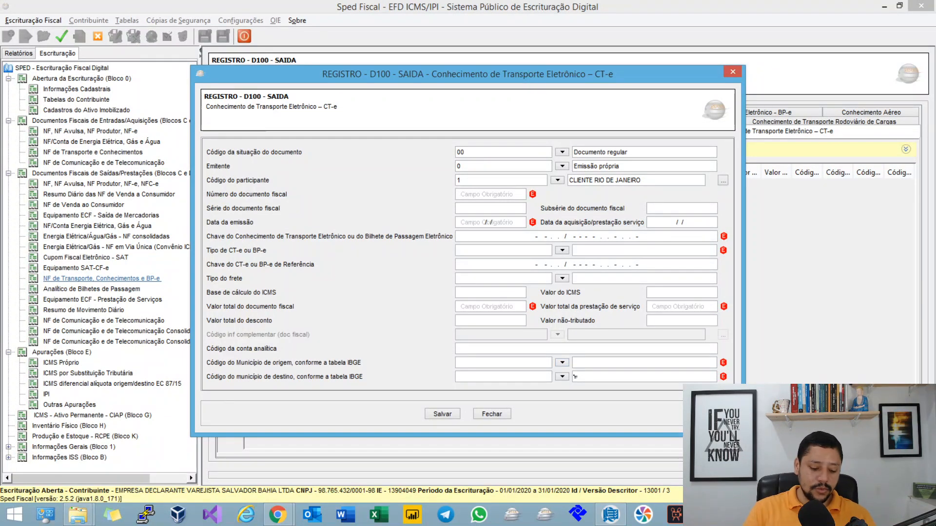
{"action": "type", "text": "SALvador - BA"}
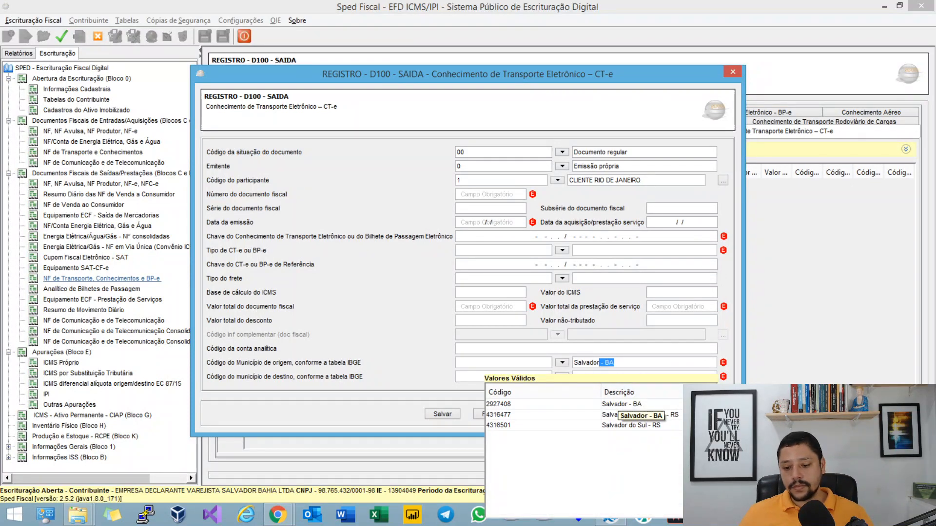
{"action": "key", "text": "Return"}
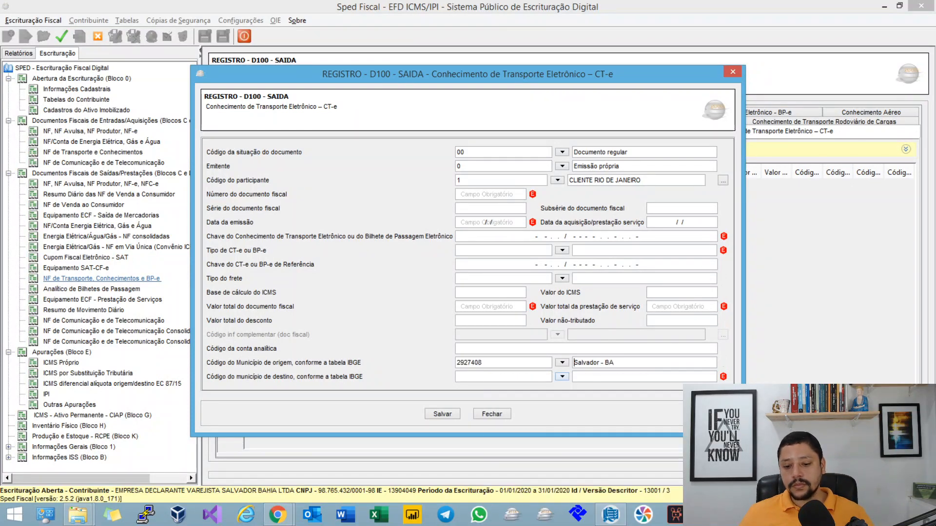
{"action": "type", "text": "RIO"}
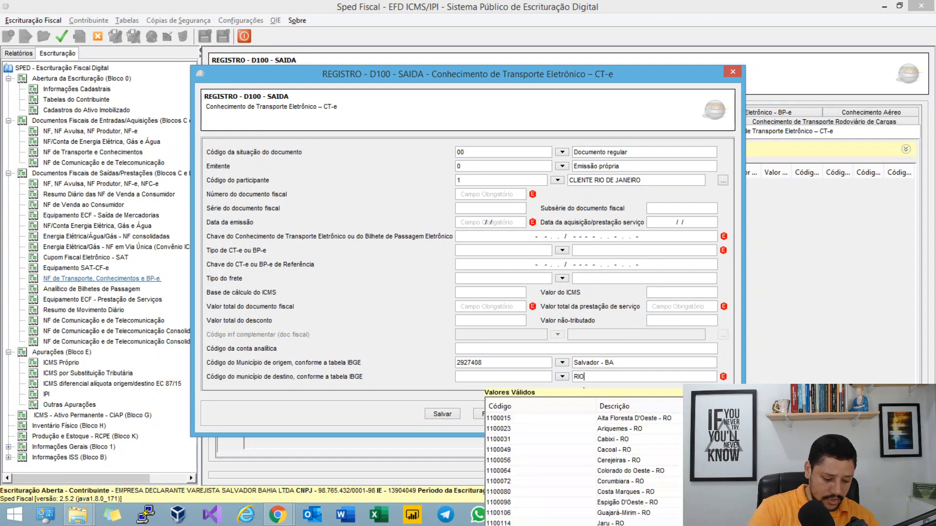
{"action": "type", "text": " DE JANEIRO"}
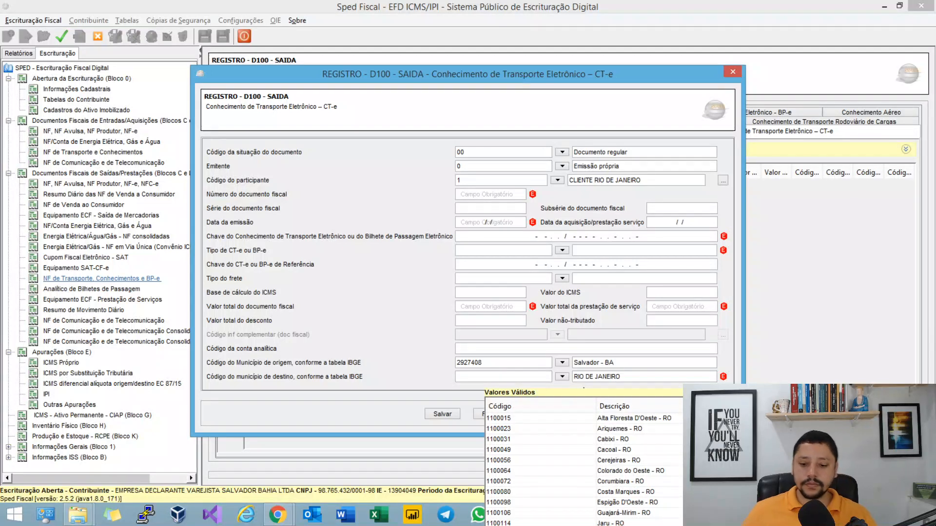
{"action": "key", "text": "Return"}
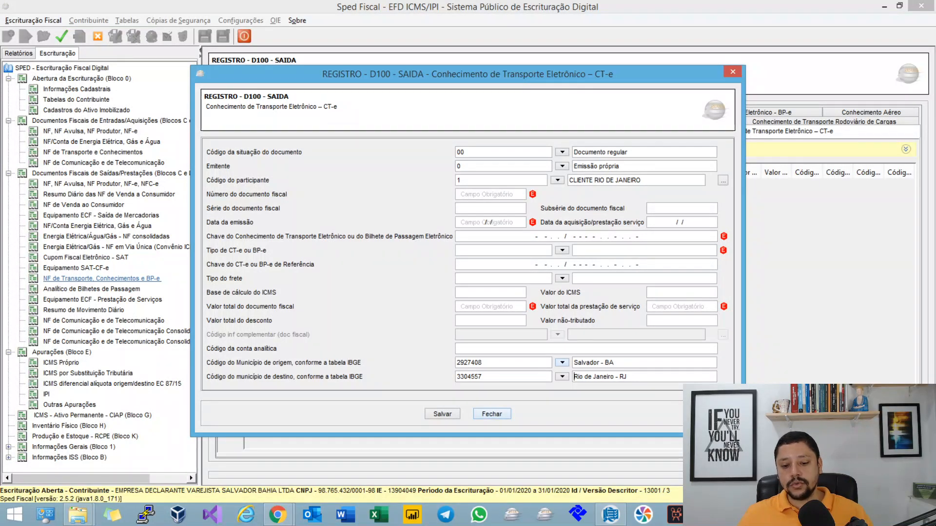
Step: Add a D101 record to the outgoing CT-e with FCP 0.00, destination-state ICMS 130.00 and sender-state ICMS 100.00, and save it
{"action": "left_click", "coordinate": [534, 266]}
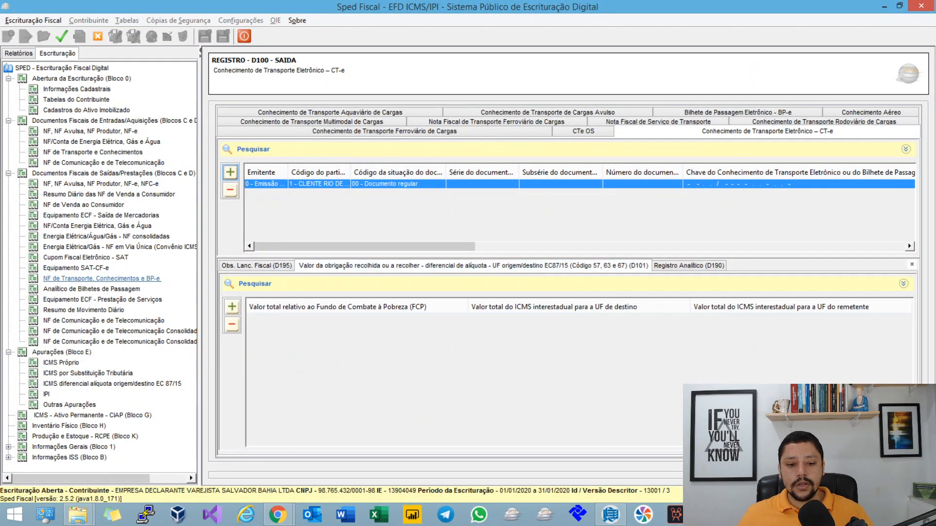
{"action": "left_click", "coordinate": [232, 306]}
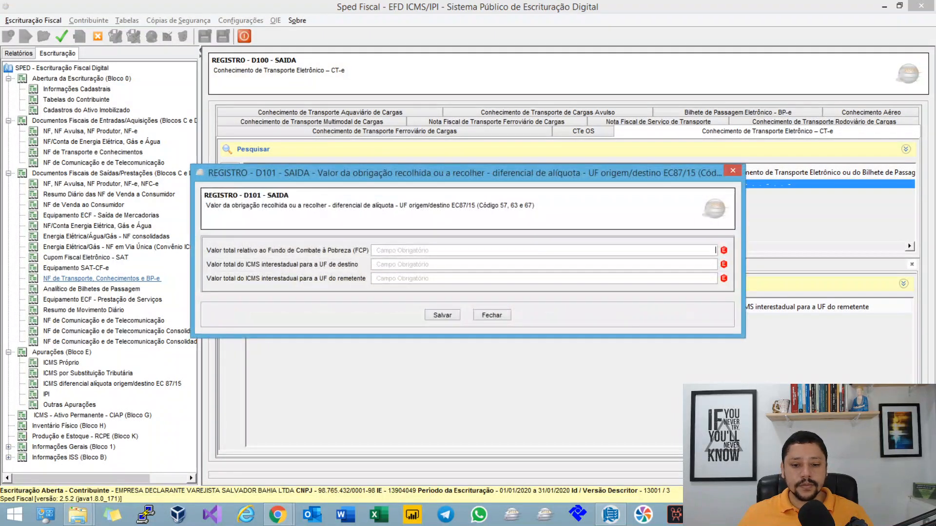
{"action": "type", "text": "0"}
{"action": "key", "text": "Tab"}
{"action": "type", "text": "130"}
{"action": "key", "text": "Tab"}
{"action": "type", "text": "1"}
{"action": "key", "text": "Tab"}
{"action": "key", "text": "Return"}
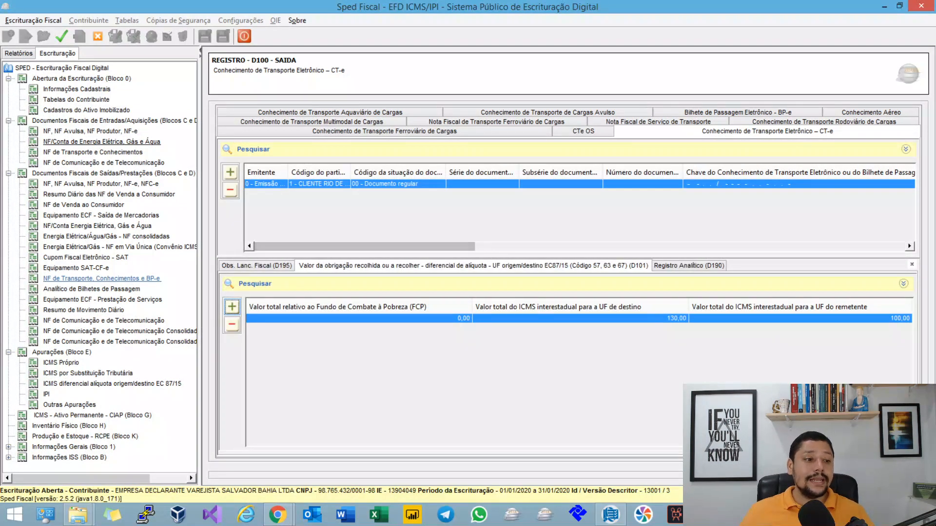
Step: Open the D101 record of the incoming CT-e, review its destination-state and sender-state ICMS values, and close it
{"action": "left_click", "coordinate": [93, 152]}
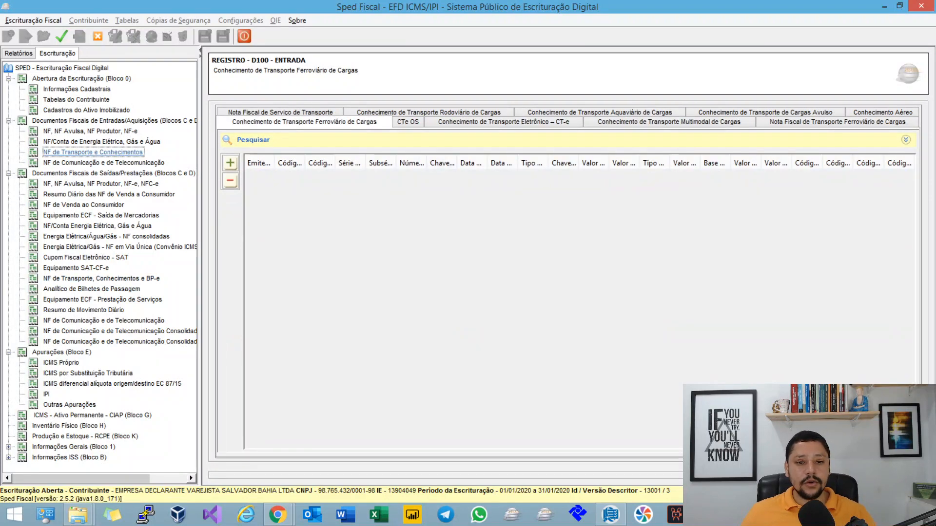
{"action": "left_click", "coordinate": [765, 112]}
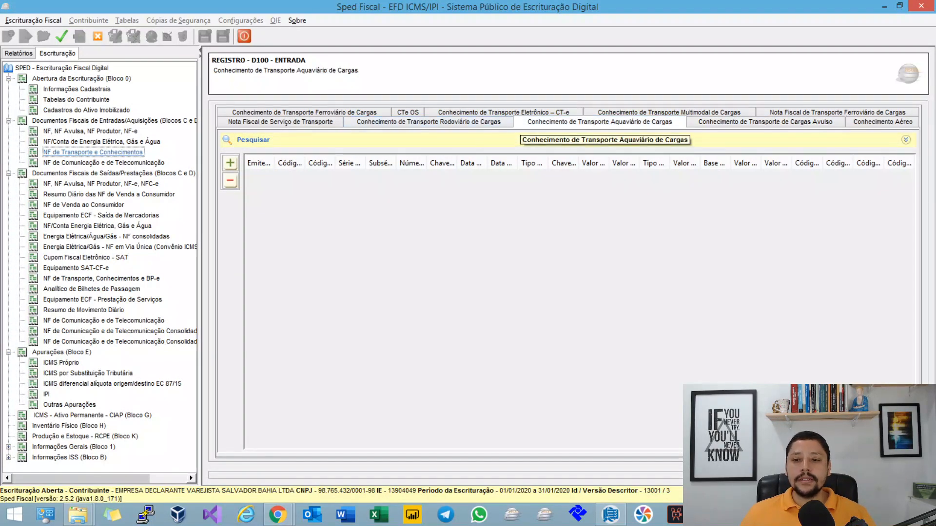
{"action": "left_click", "coordinate": [541, 112]}
{"action": "left_click", "coordinate": [392, 174]}
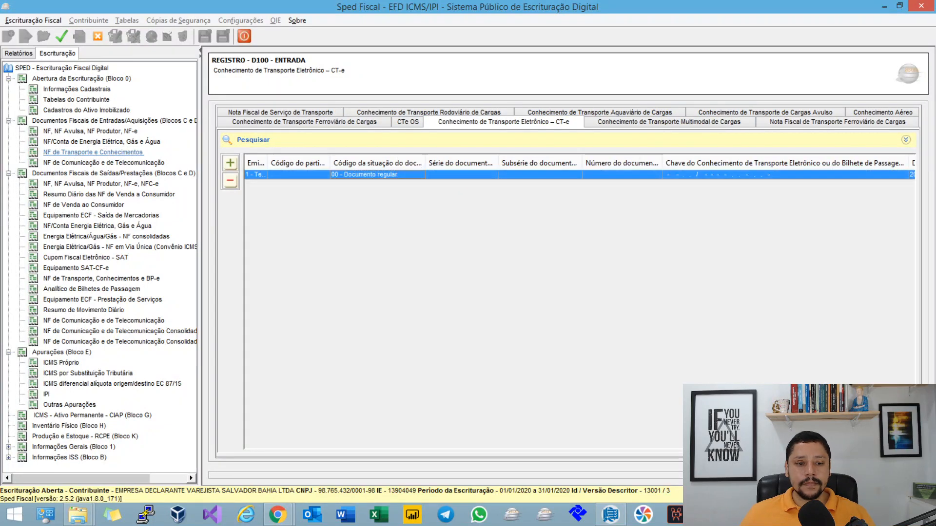
{"action": "left_click", "coordinate": [575, 256]}
{"action": "double_click", "coordinate": [550, 309]}
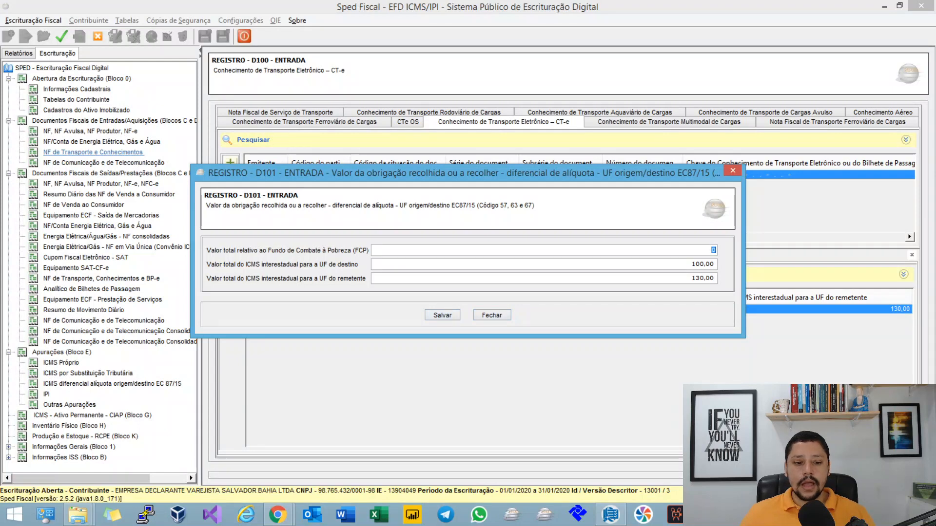
{"action": "left_click", "coordinate": [491, 316]}
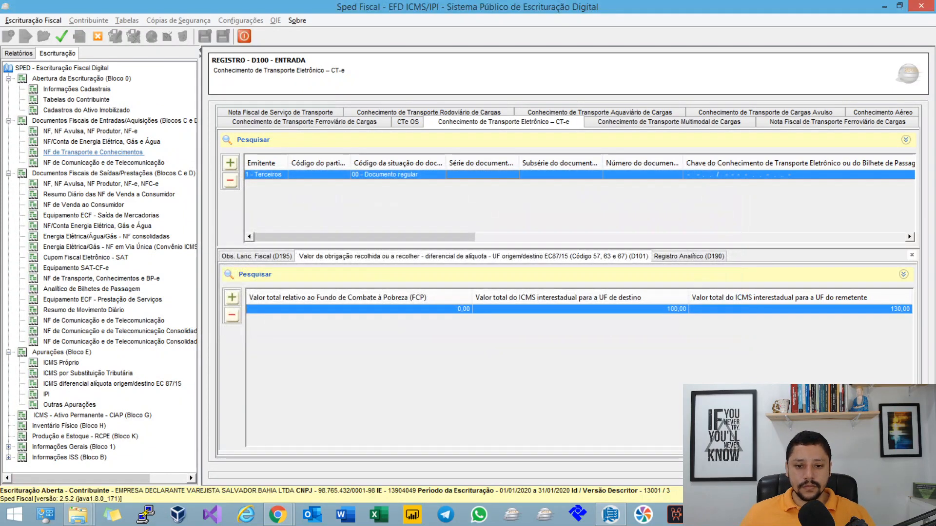
Step: Change the incoming CT-e's origin municipality to Rio de Janeiro - RJ and its destination to Salvador - BA, and save the record
{"action": "double_click", "coordinate": [393, 175]}
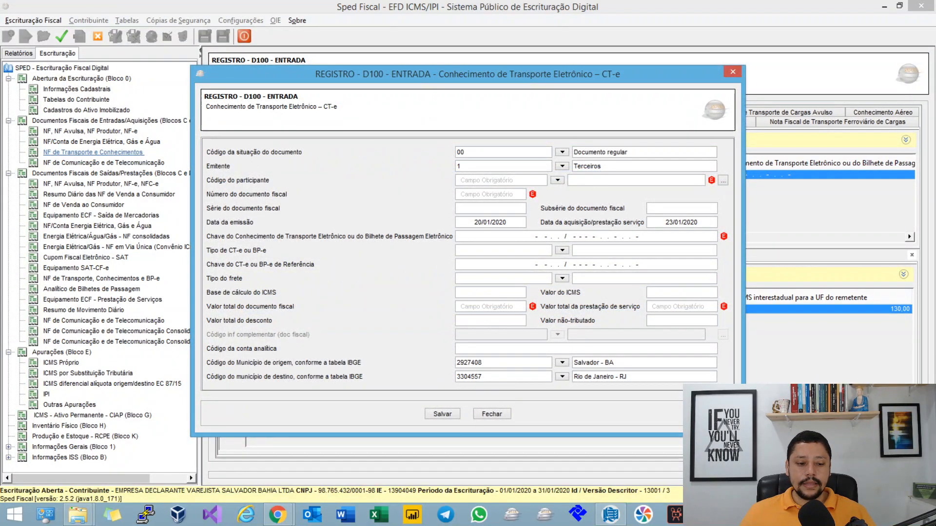
{"action": "left_click_drag", "start_coordinate": [635, 375], "coordinate": [572, 376]}
{"action": "key", "text": "ctrl+c"}
{"action": "left_click_drag", "start_coordinate": [654, 365], "coordinate": [571, 364]}
{"action": "key", "text": "ctrl+v"}
{"action": "key", "text": "Tab"}
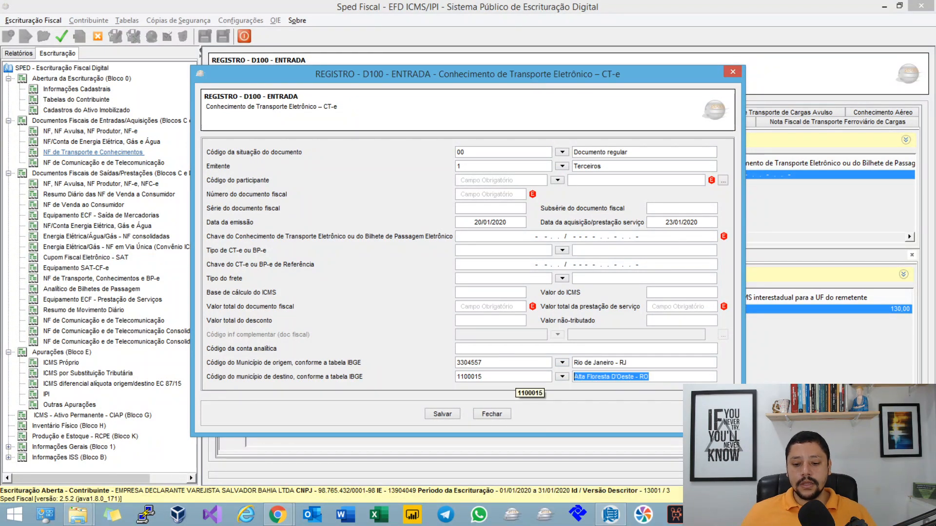
{"action": "type", "text": "SaLVADOR"}
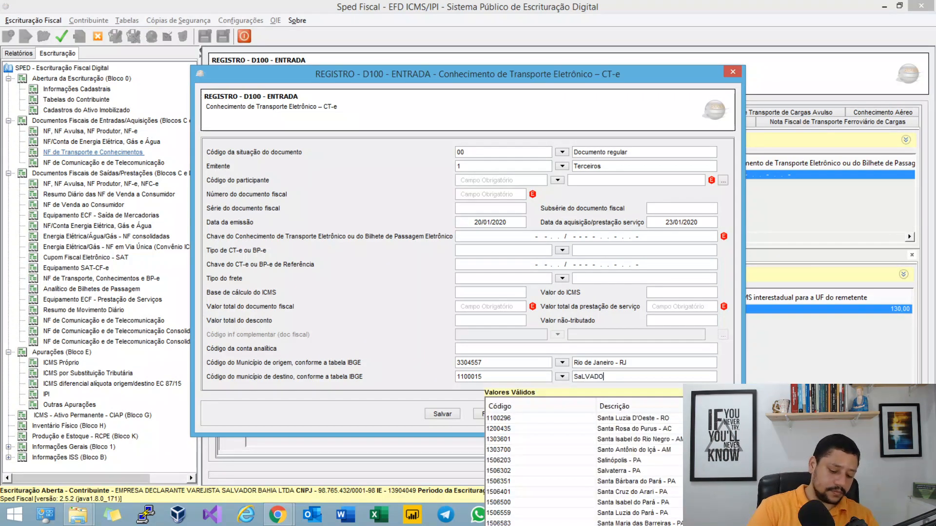
{"action": "key", "text": "Tab"}
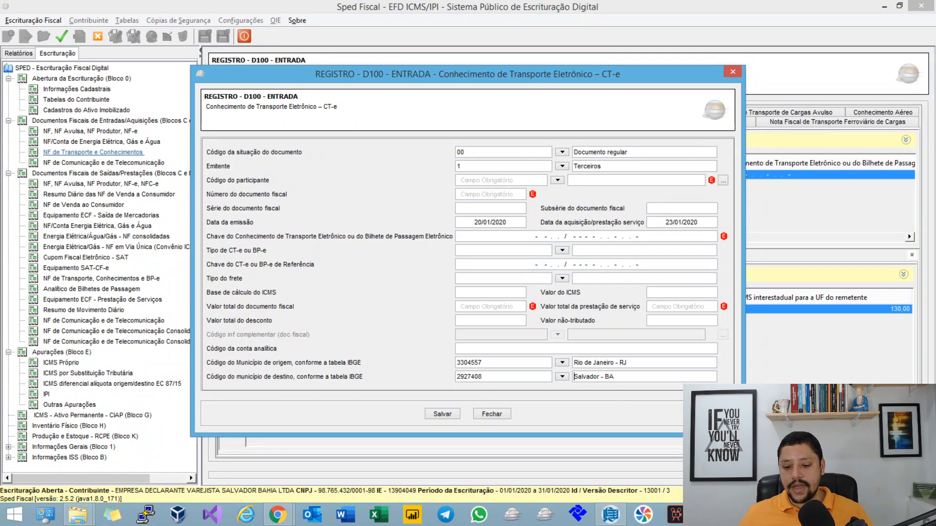
{"action": "left_click", "coordinate": [450, 416]}
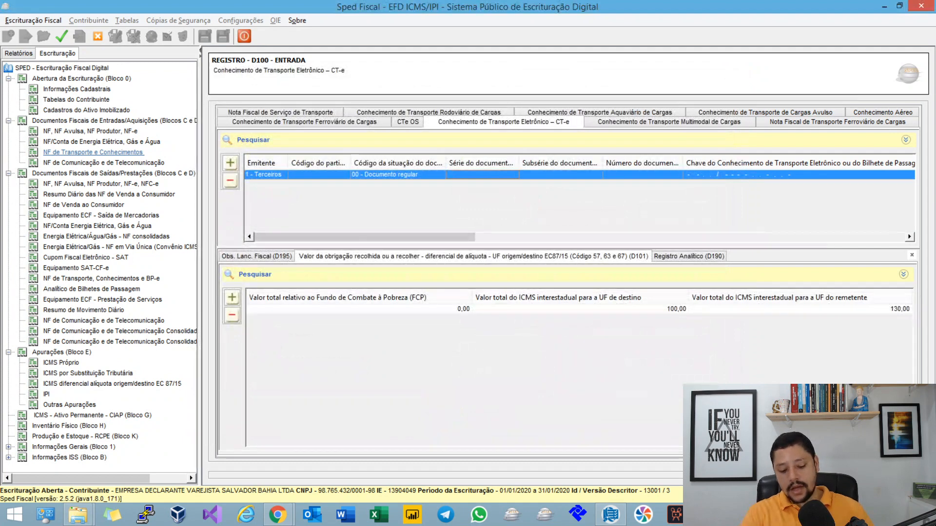
Step: Validate the bookkeeping and open Bahia's E310 record under the DIFAL assessment
{"action": "key", "text": "Return"}
{"action": "key", "text": "Return"}
{"action": "left_click", "coordinate": [61, 36]}
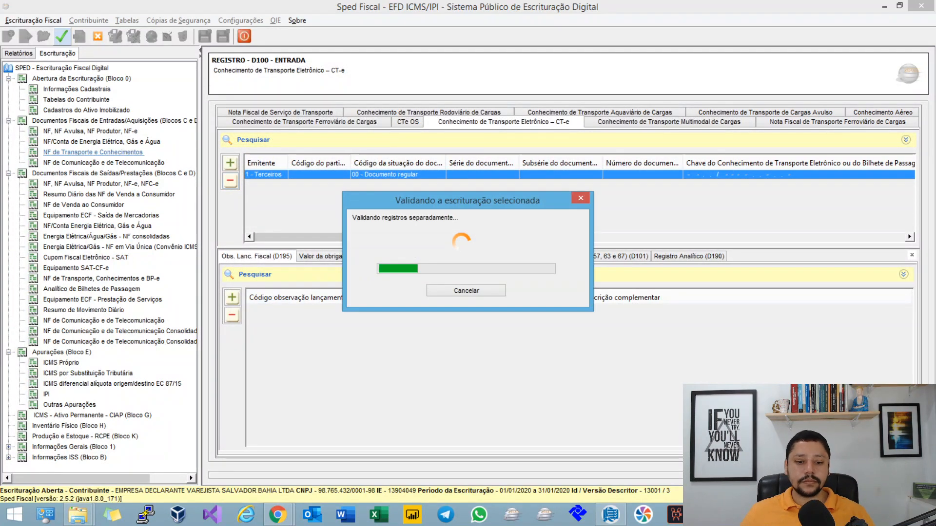
{"action": "key", "text": "Return"}
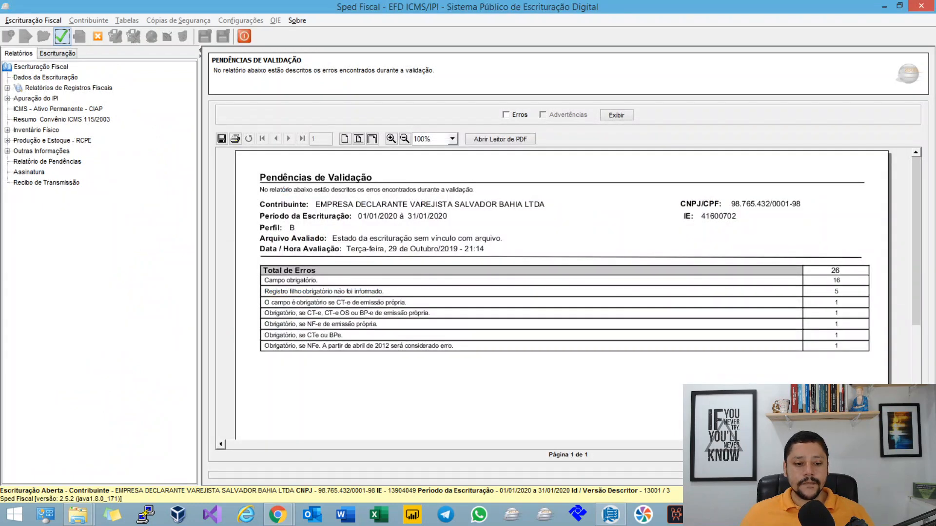
{"action": "left_click", "coordinate": [57, 53]}
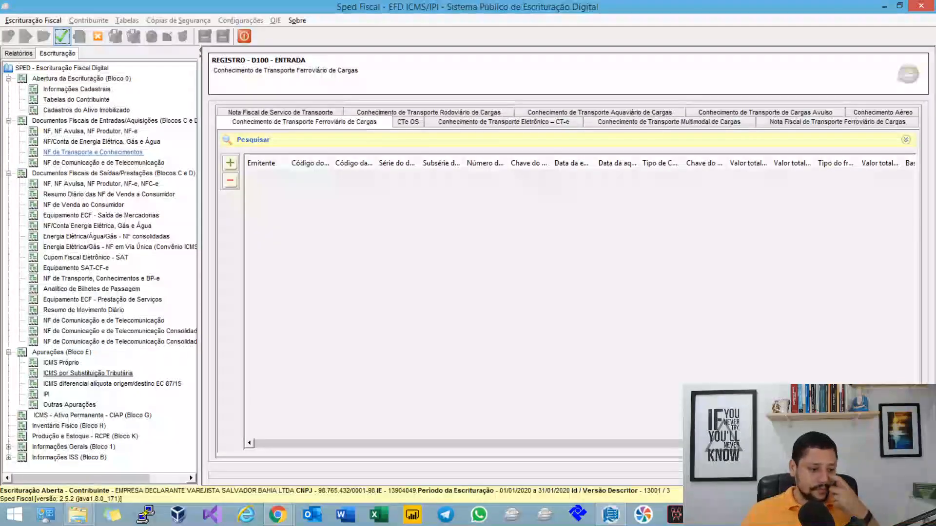
{"action": "left_click", "coordinate": [112, 384]}
{"action": "double_click", "coordinate": [260, 174]}
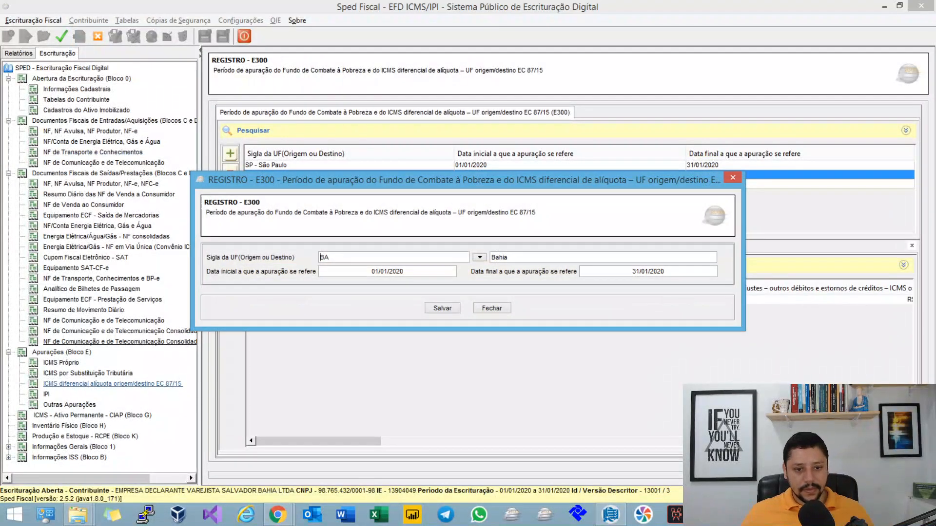
{"action": "left_click", "coordinate": [491, 308]}
{"action": "double_click", "coordinate": [282, 300]}
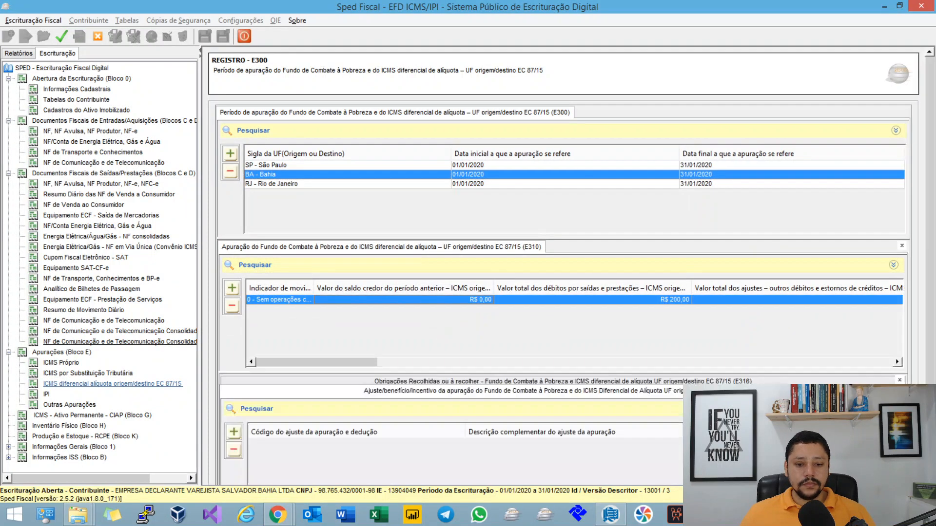
Step: Review Bahia's total debits from outgoing documents and total credits from incoming documents, and close the E310 record
{"action": "left_click", "coordinate": [702, 153]}
{"action": "left_click", "coordinate": [702, 180]}
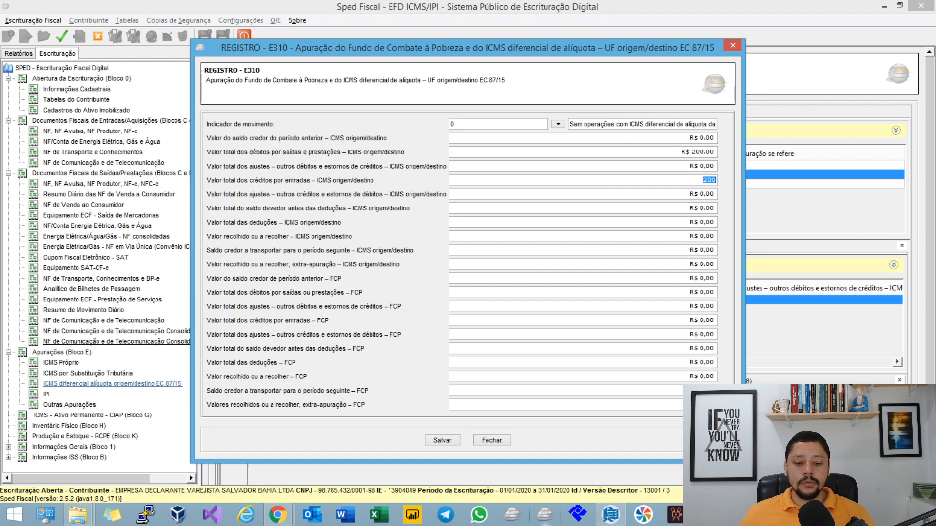
{"action": "left_click", "coordinate": [492, 440]}
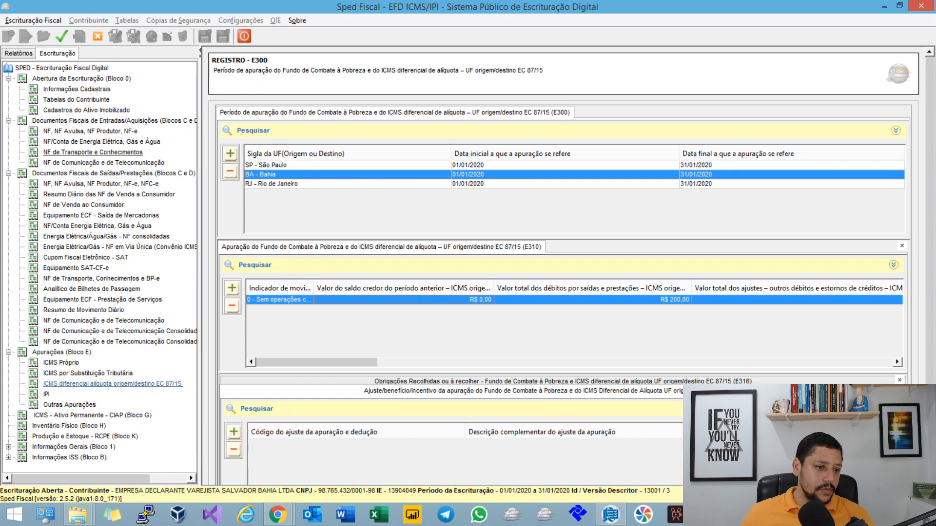
Step: Start a new incoming CT-e record with document situation 01 - Documento regular extemporâneo
{"action": "left_click", "coordinate": [93, 152]}
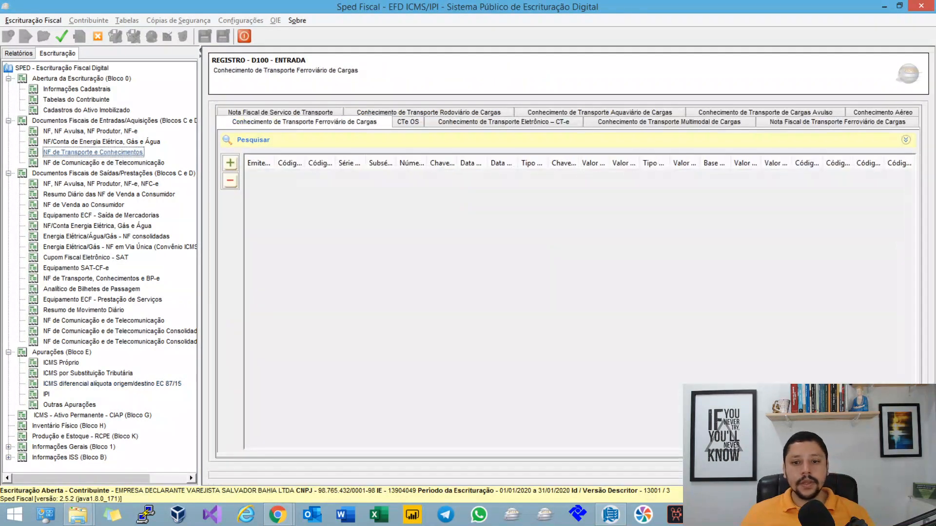
{"action": "left_click", "coordinate": [560, 122]}
{"action": "left_click", "coordinate": [230, 166]}
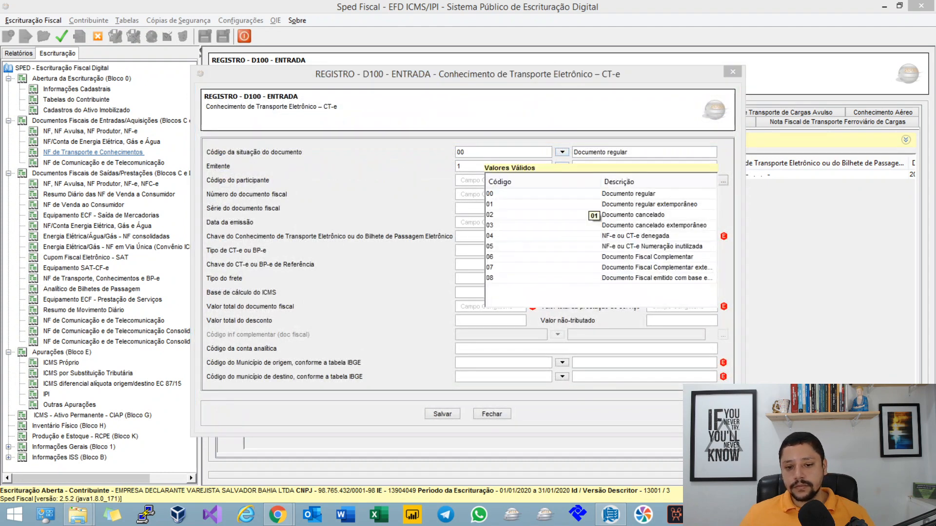
{"action": "left_click", "coordinate": [633, 204]}
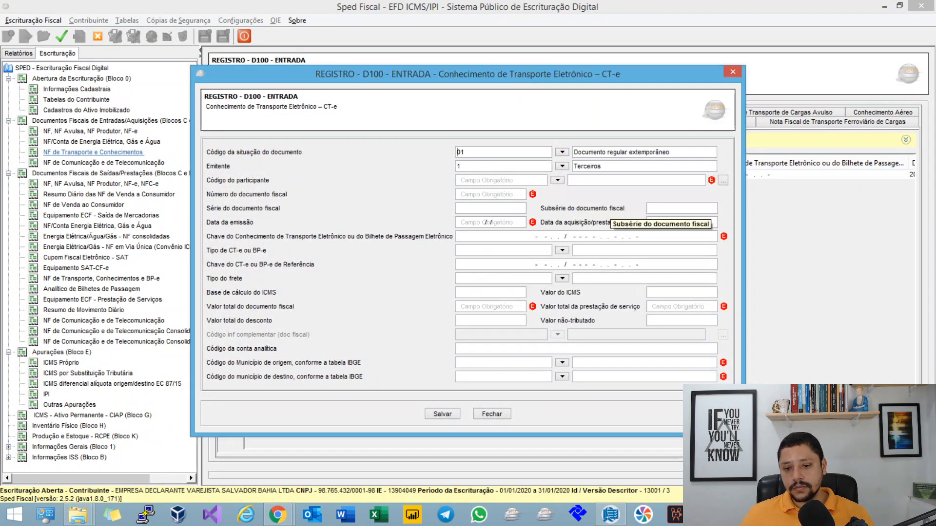
Step: Set the new incoming CT-e's issue date to 15/12/2019 and its acquisition/service date to 20/12/2019
{"action": "left_click", "coordinate": [487, 222]}
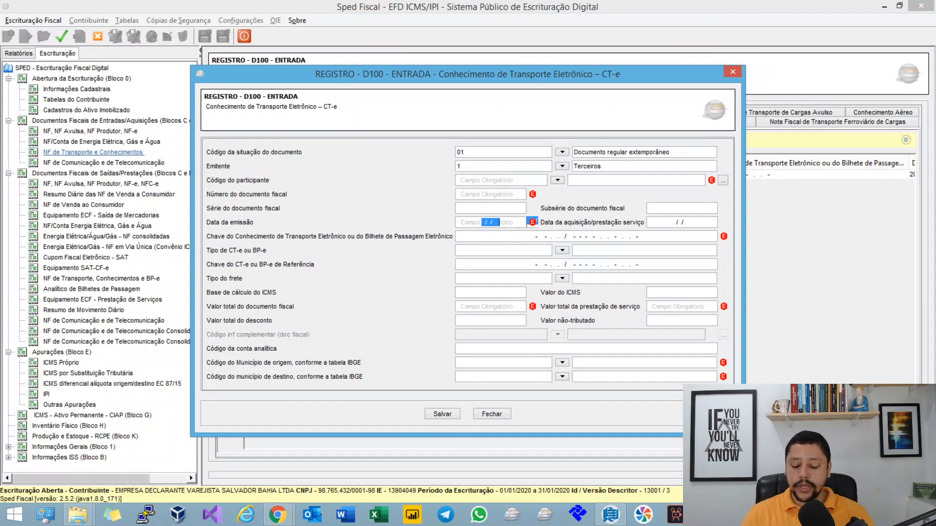
{"action": "type", "text": "15/12/"}
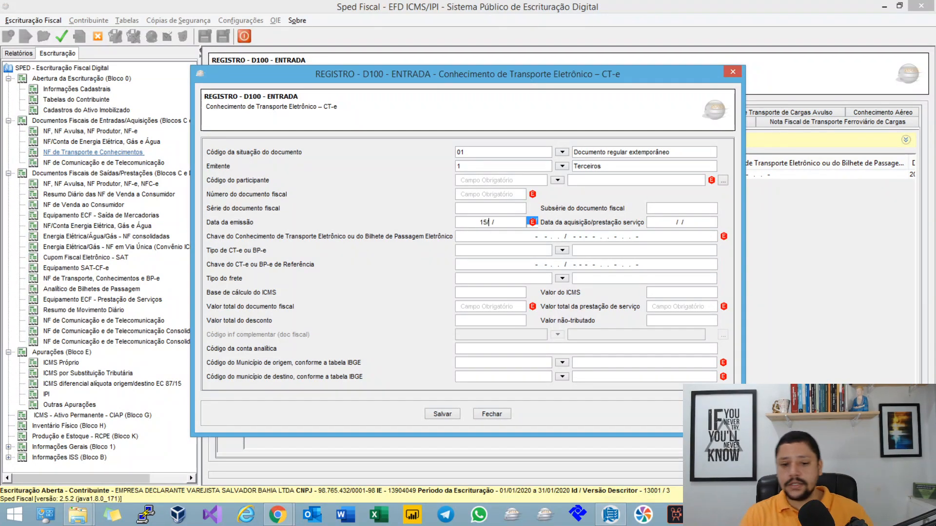
{"action": "type", "text": "2019"}
{"action": "key", "text": "Tab"}
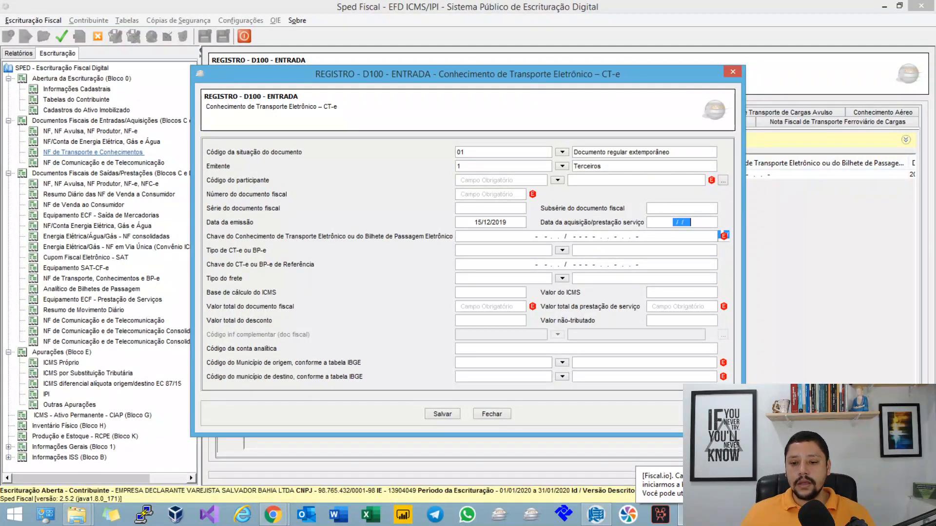
{"action": "key", "text": "Tab"}
{"action": "key", "text": "Tab"}
{"action": "key", "text": "Tab"}
{"action": "key", "text": "shift+Tab"}
{"action": "key", "text": "shift+Tab"}
{"action": "key", "text": "shift+Tab"}
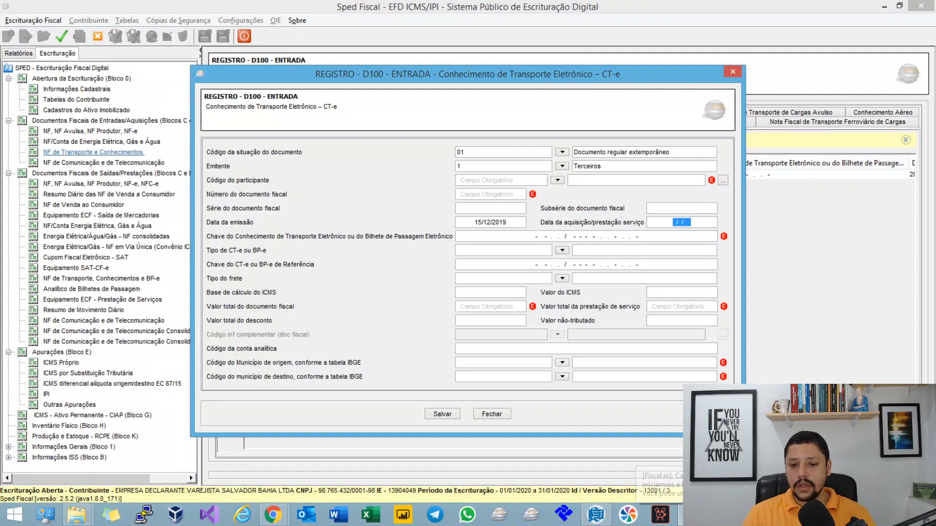
{"action": "type", "text": "20122019"}
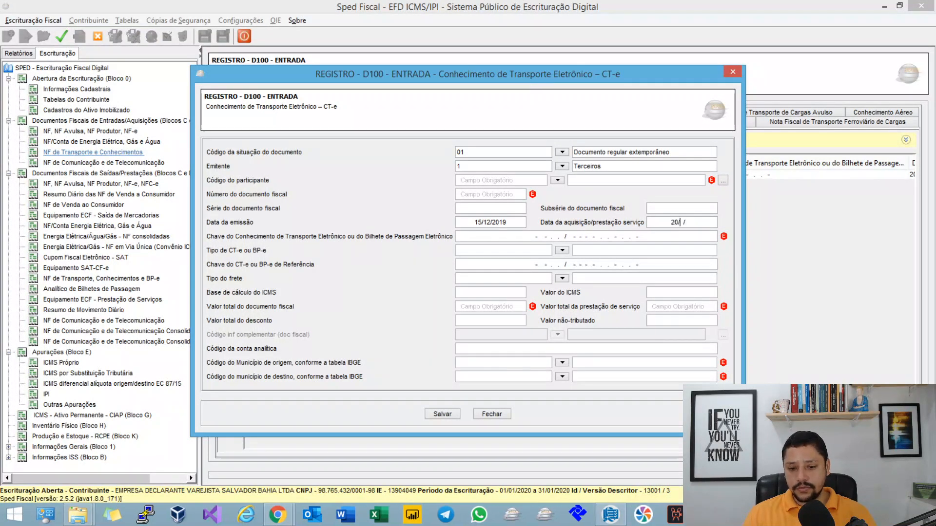
{"action": "key", "text": "Tab"}
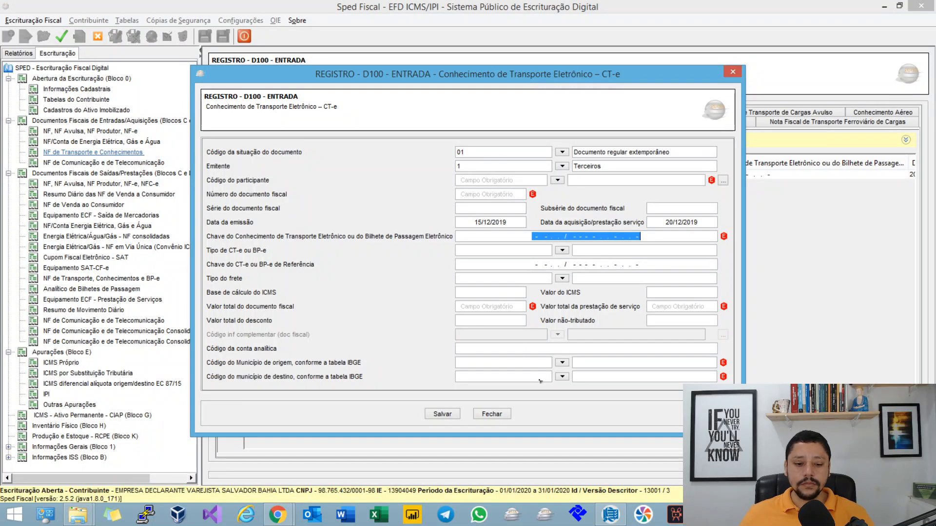
Step: Set the CT-e's origin municipality to São Paulo - SP and its destination to Recife - PE, and save the record
{"action": "left_click", "coordinate": [536, 364]}
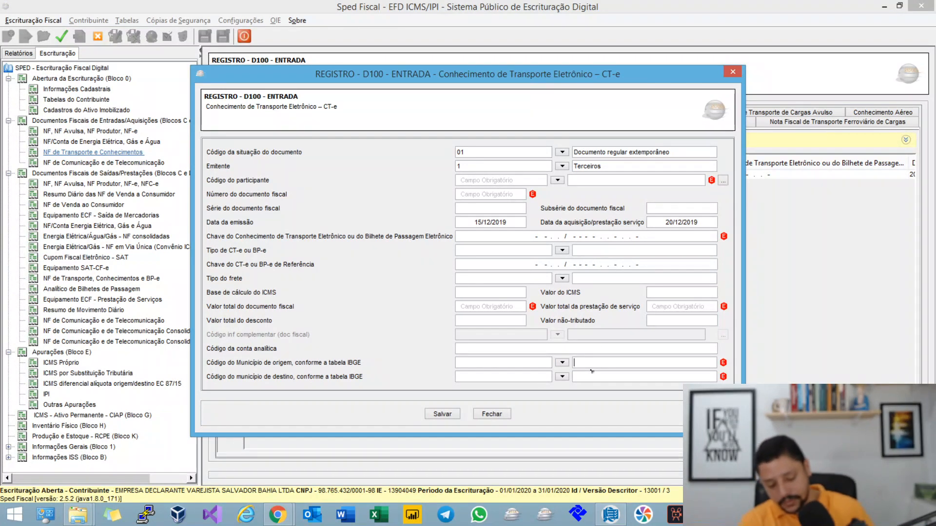
{"action": "type", "text": "São PA"}
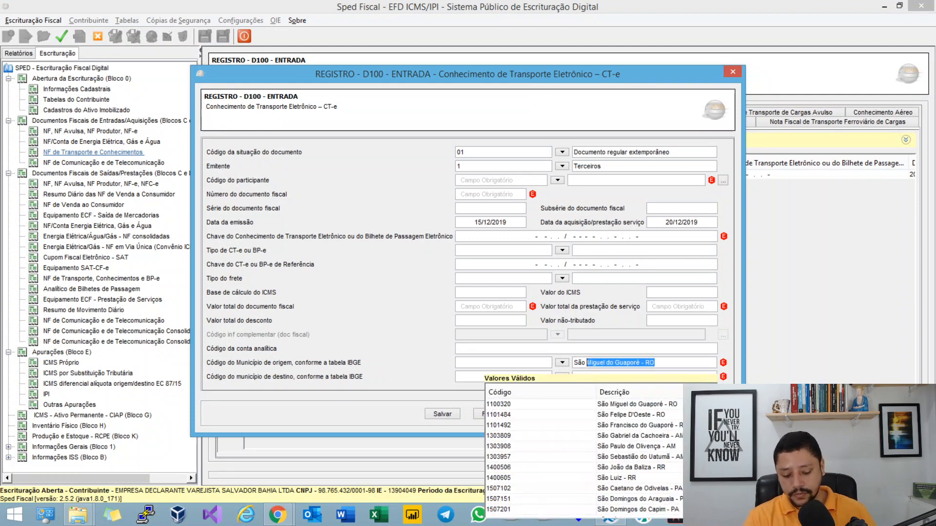
{"action": "type", "text": "ulo"}
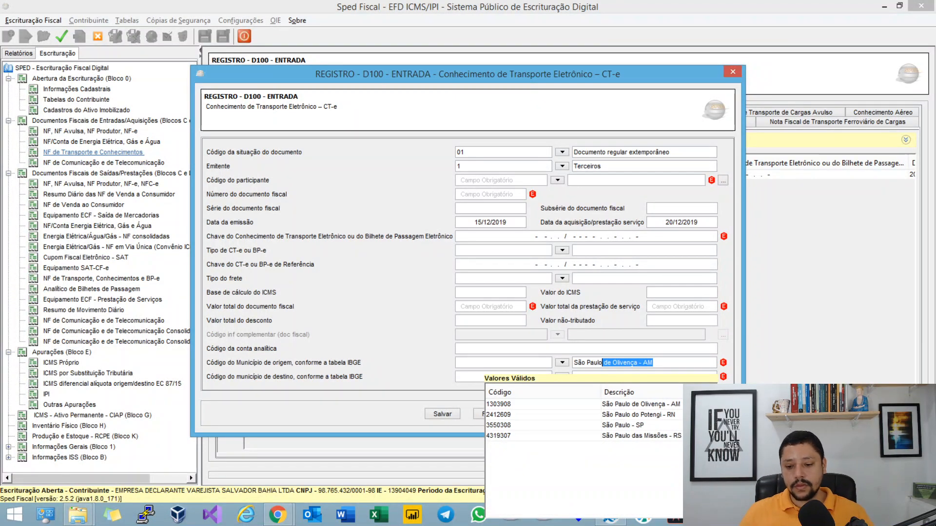
{"action": "left_click", "coordinate": [629, 425]}
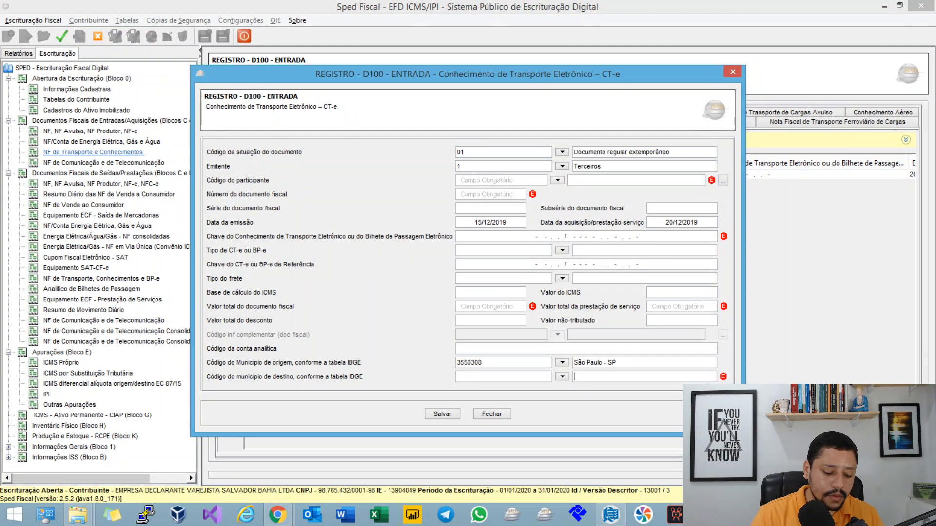
{"action": "type", "text": "ReciFe - PE"}
{"action": "key", "text": "Return"}
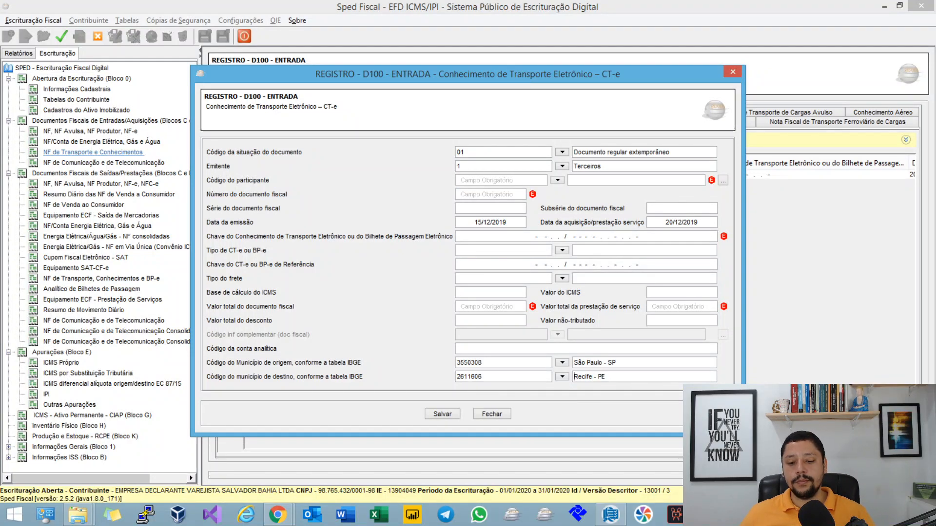
{"action": "left_click", "coordinate": [442, 414]}
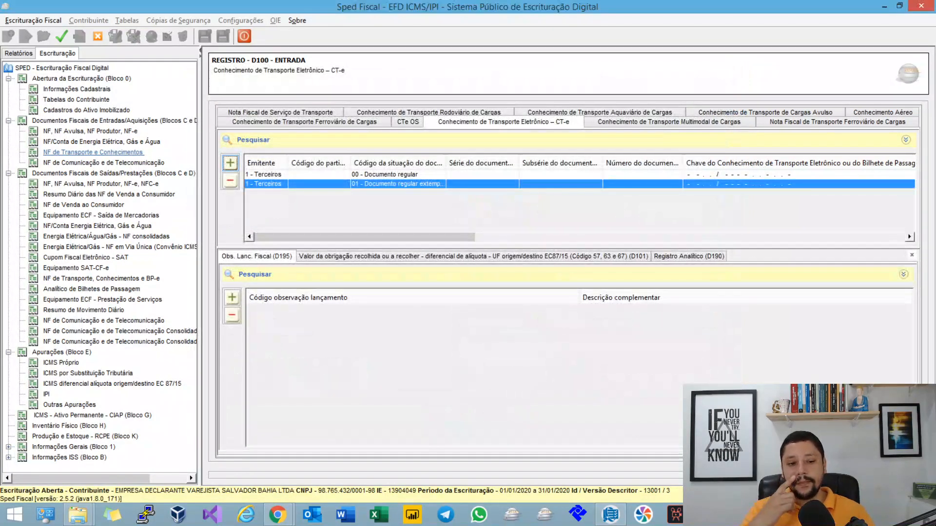
Step: Add a D101 record to the extemporaneous CT-e with FCP 0, destination-state ICMS 100 and sender-state ICMS 130, and save it
{"action": "left_click", "coordinate": [585, 255]}
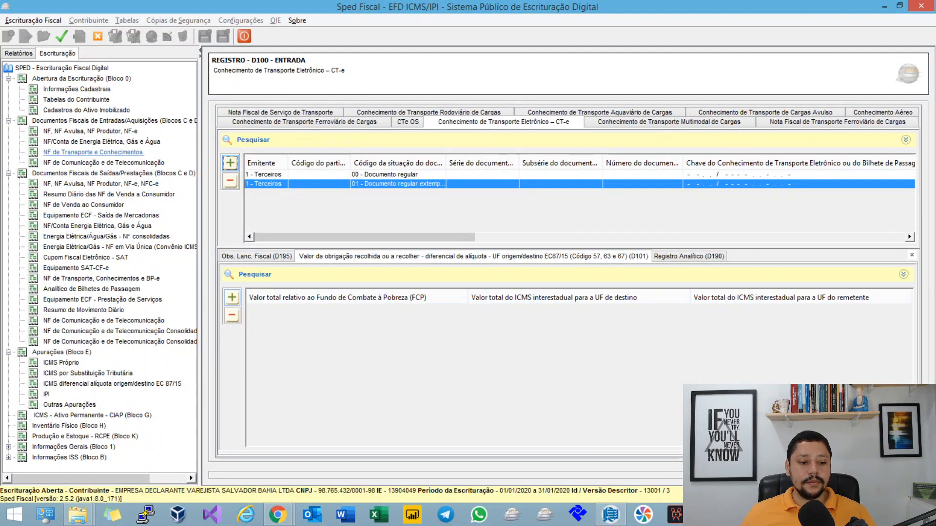
{"action": "left_click", "coordinate": [232, 298]}
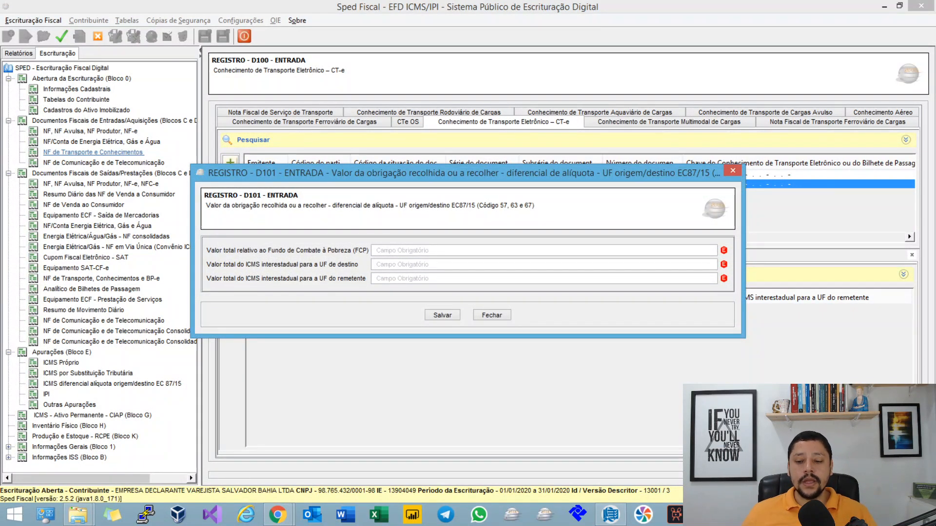
{"action": "key", "text": "Tab"}
{"action": "type", "text": "100"}
{"action": "key", "text": "Tab"}
{"action": "type", "text": "130"}
{"action": "key", "text": "Tab"}
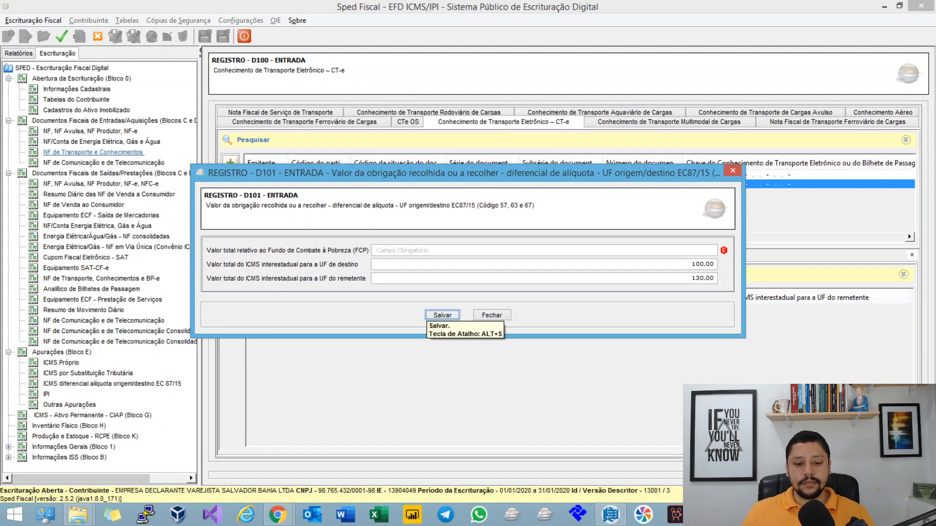
{"action": "key", "text": "Tab"}
{"action": "key", "text": "Tab"}
{"action": "type", "text": "0"}
{"action": "key", "text": "Tab"}
{"action": "key", "text": "Tab"}
{"action": "key", "text": "Tab"}
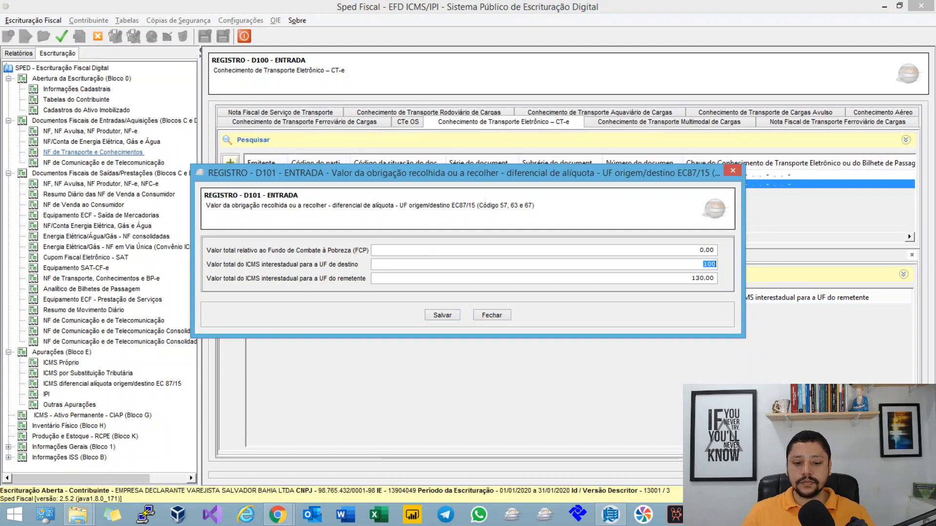
{"action": "key", "text": "Return"}
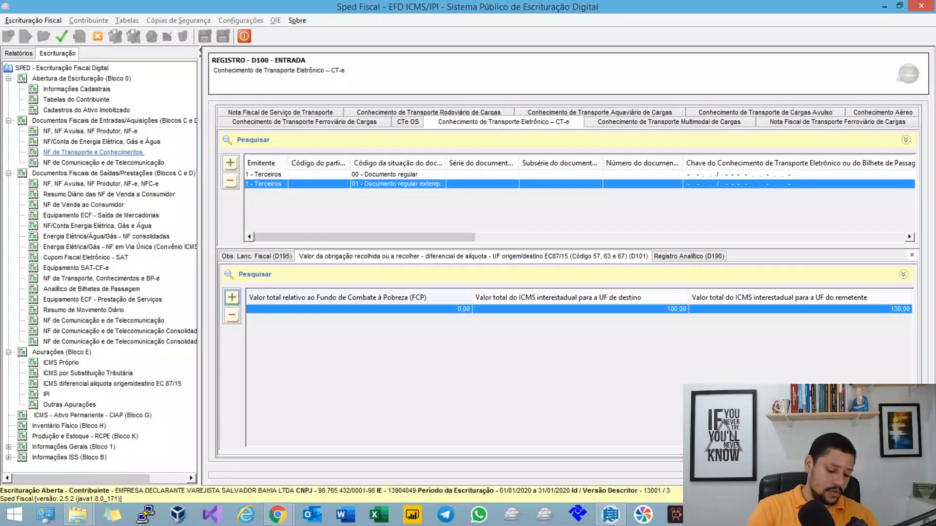
Step: Run the check of the open bookkeeping so the DIFAL assessment includes the extemporaneous CT-e
{"action": "left_click", "coordinate": [62, 37]}
{"action": "key", "text": "Return"}
{"action": "key", "text": "Return"}
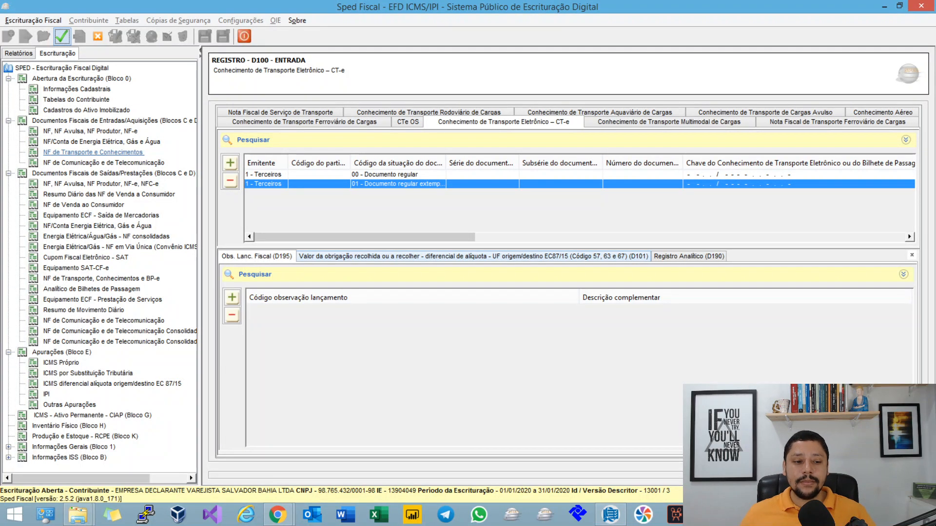
Step: Review São Paulo's total credits from incoming documents and extra-assessment amount in its E310 record, and close the record
{"action": "left_click", "coordinate": [112, 385]}
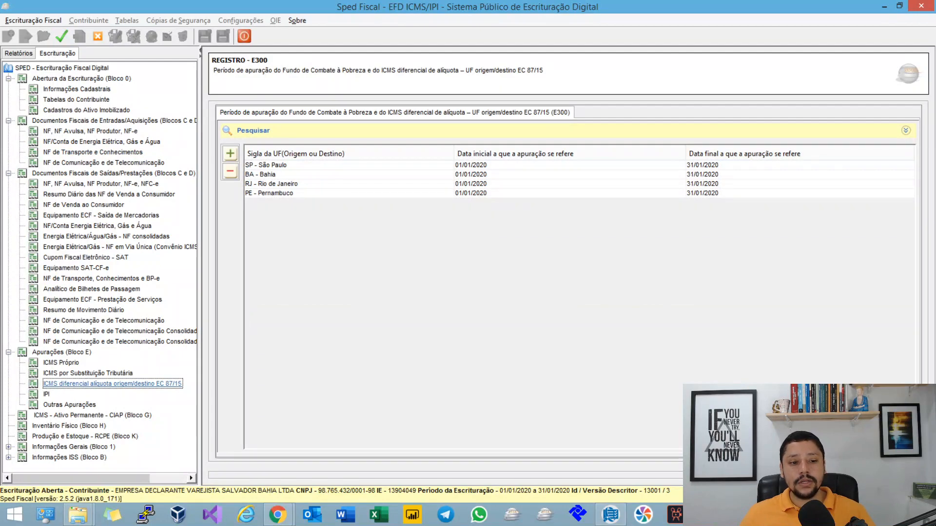
{"action": "left_click", "coordinate": [267, 165]}
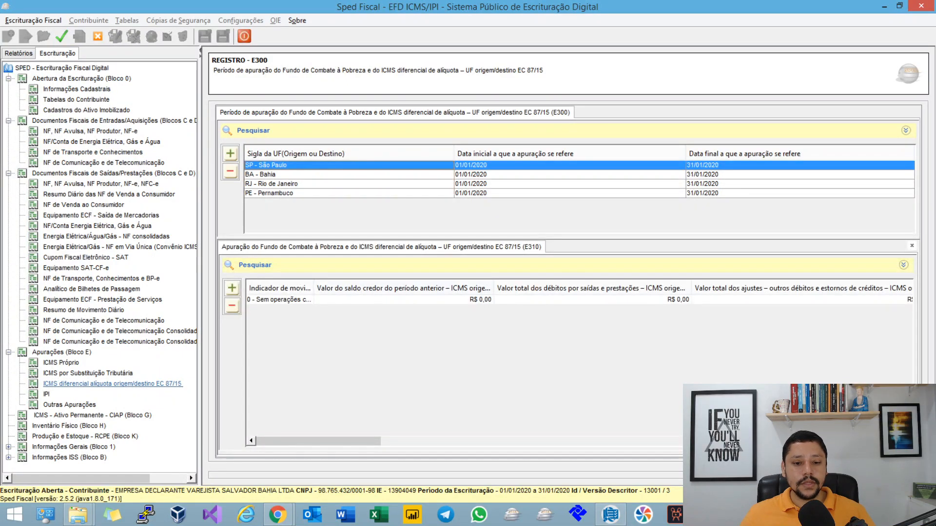
{"action": "double_click", "coordinate": [279, 300]}
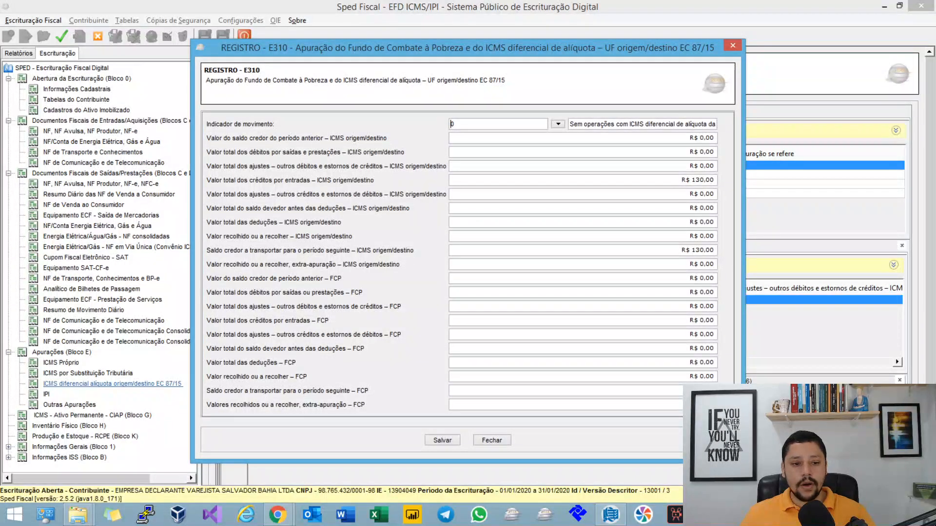
{"action": "left_click", "coordinate": [698, 181]}
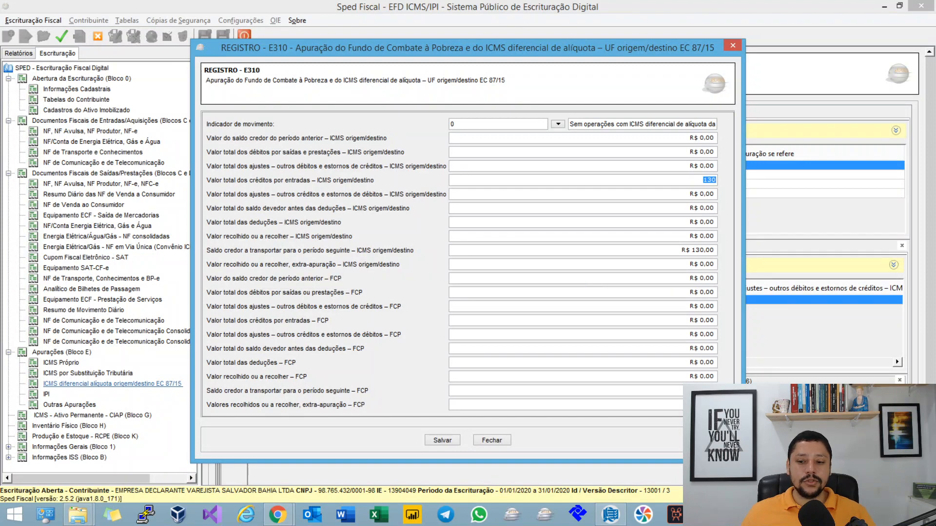
{"action": "left_click", "coordinate": [583, 264]}
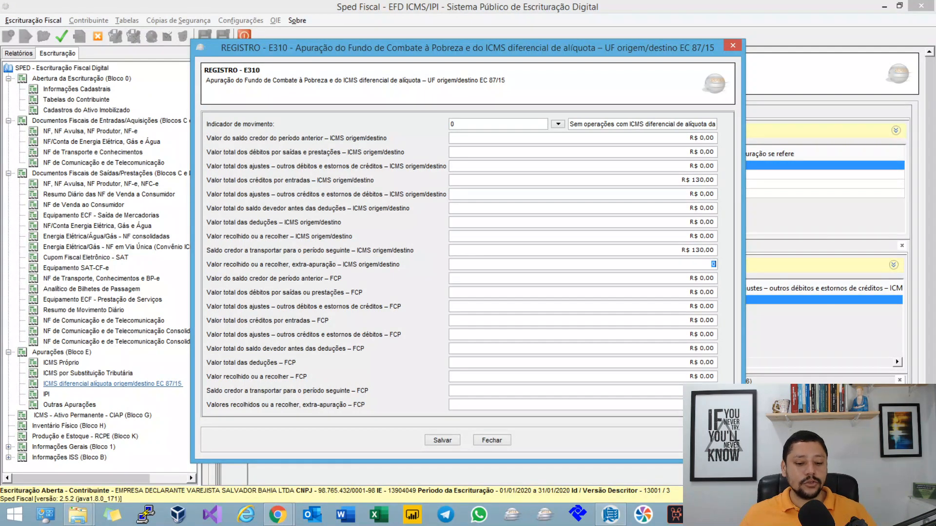
{"action": "left_click", "coordinate": [491, 440]}
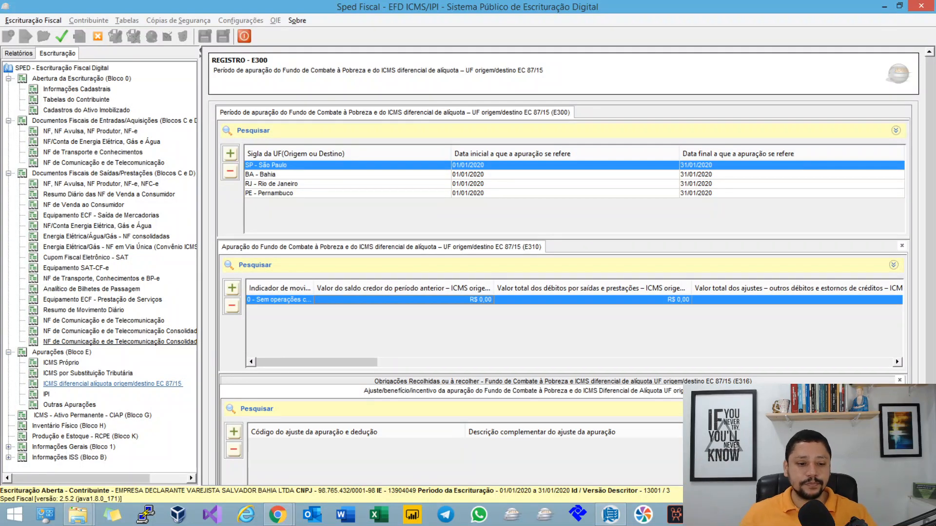
Step: Review Pernambuco's total credits from incoming documents and extra-assessment amount in its E310 record, and close the record
{"action": "left_click", "coordinate": [322, 194]}
{"action": "double_click", "coordinate": [370, 300]}
{"action": "left_click", "coordinate": [709, 180]}
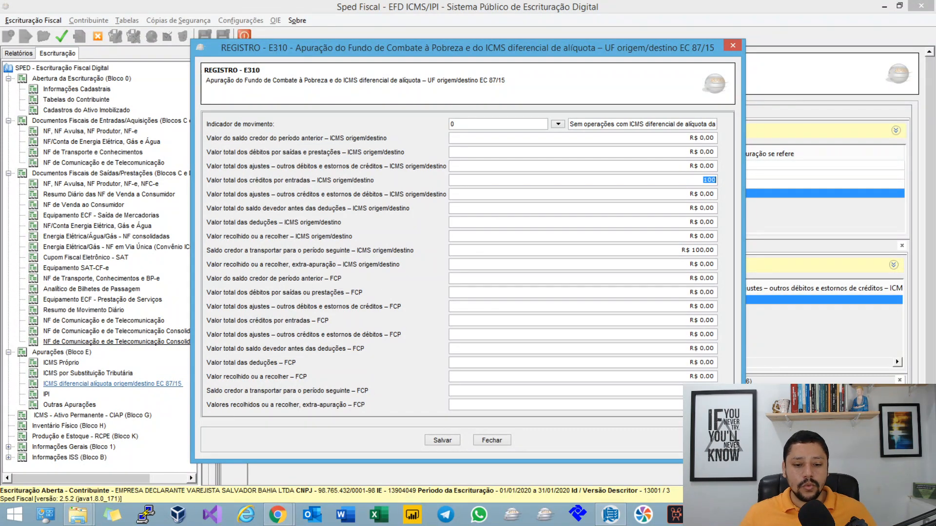
{"action": "left_click", "coordinate": [713, 264]}
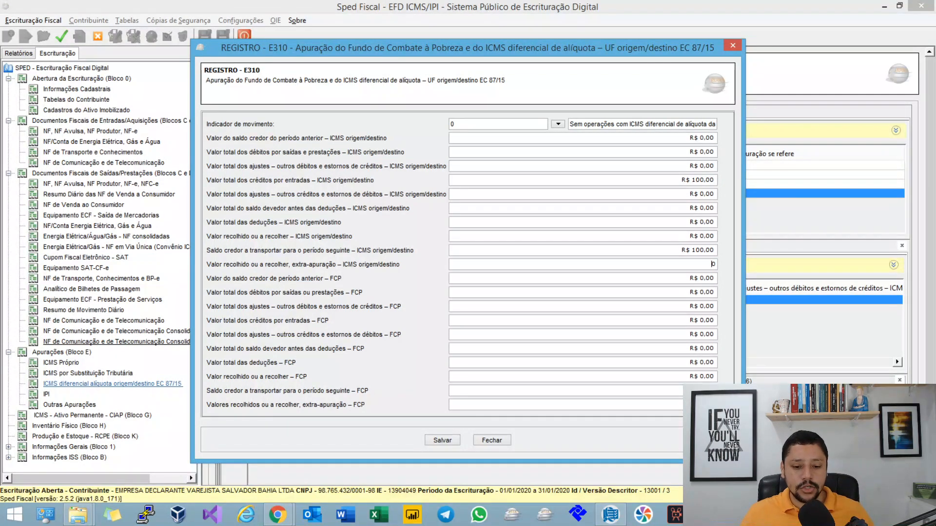
{"action": "left_click", "coordinate": [491, 440]}
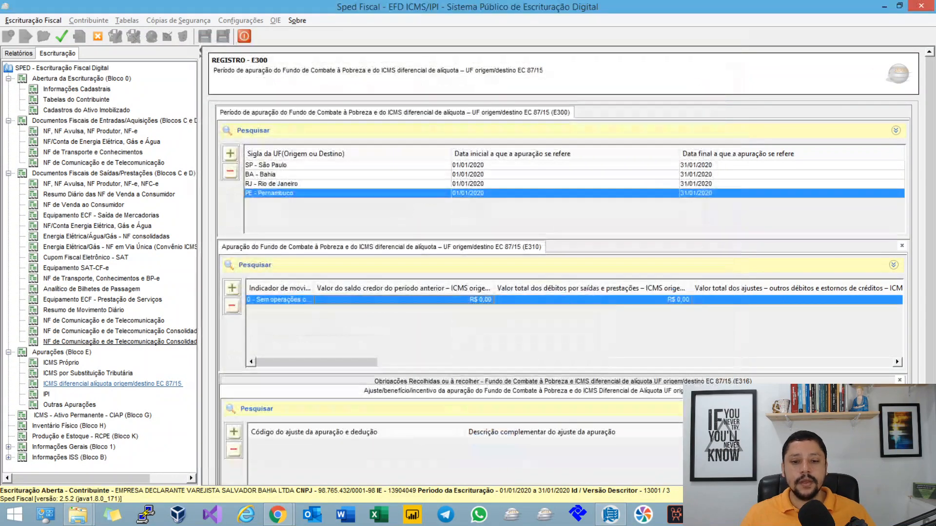
Step: Switch to the MindMeister map, read Campo 06's note on missing DT_E_S or DT_A_P dates, and collapse the Campo 06 branch
{"action": "key", "text": "alt+Tab"}
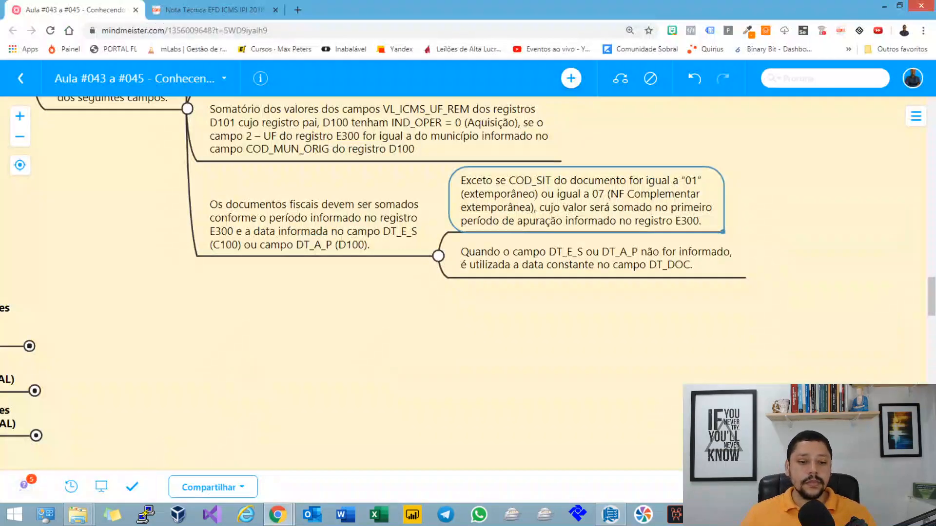
{"action": "left_click_drag", "start_coordinate": [342, 312], "coordinate": [474, 376]}
{"action": "key", "text": "Down"}
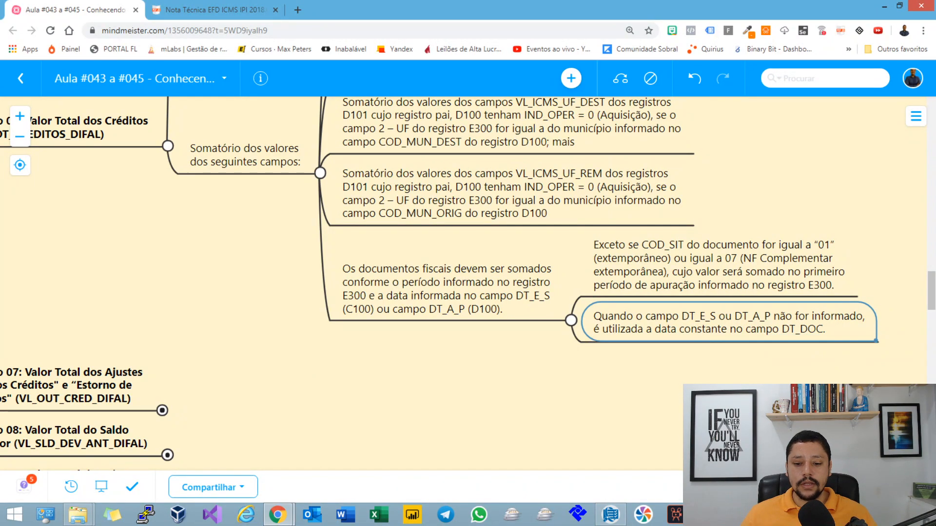
{"action": "key", "text": "Left"}
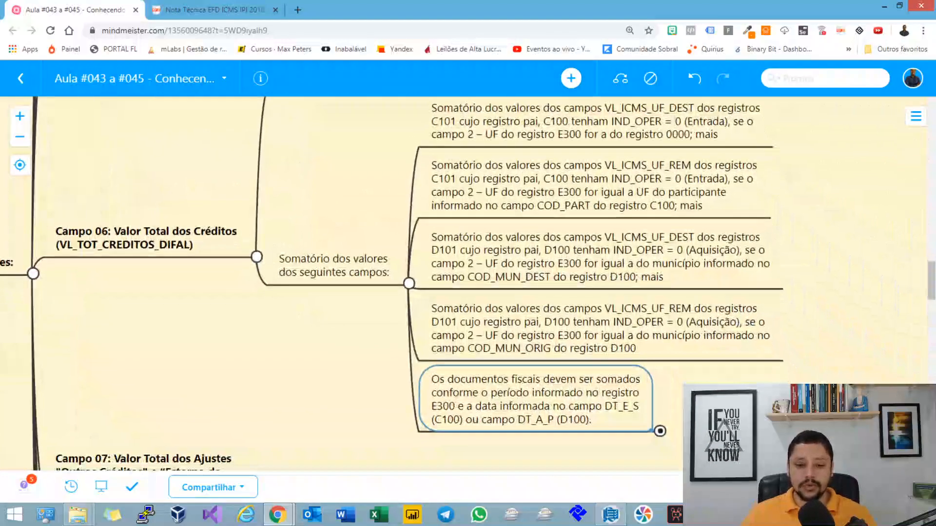
{"action": "key", "text": "Left"}
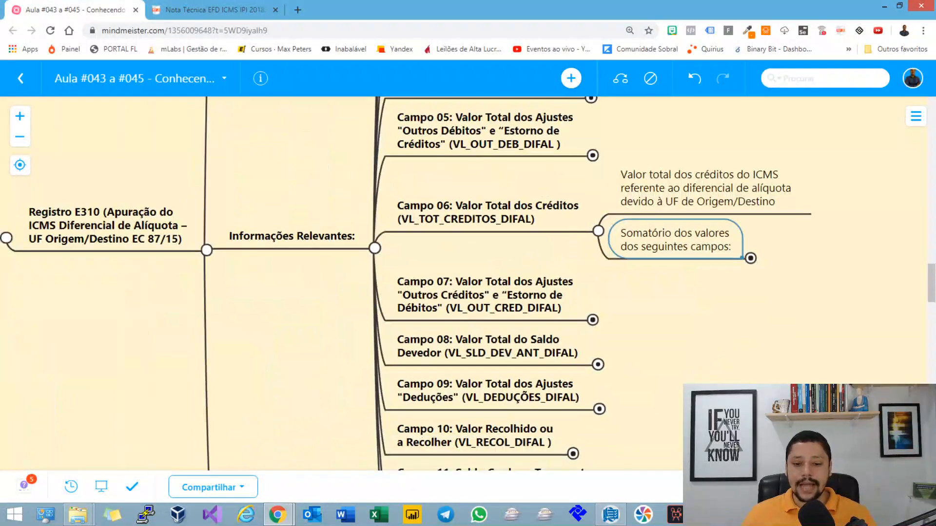
{"action": "key", "text": "Left"}
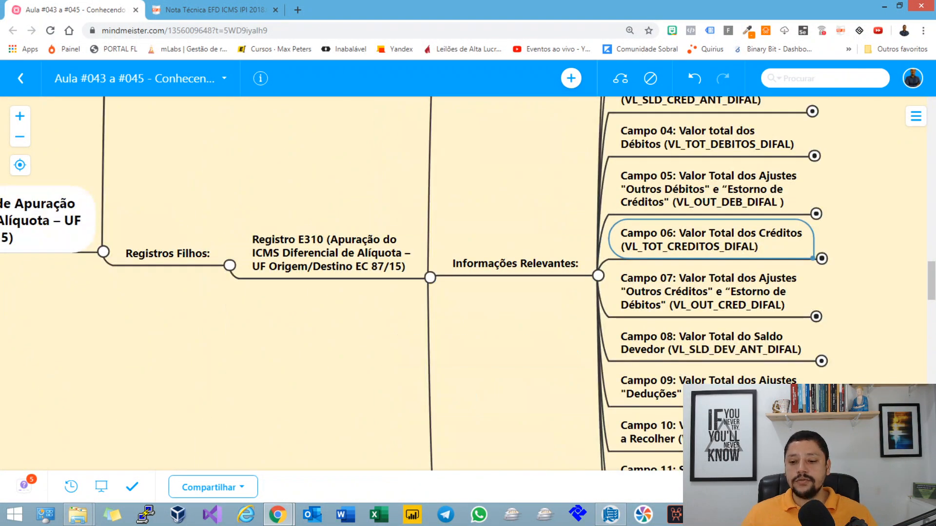
Step: Expand Campo 07 (VL_OUT_CRED_DIFAL) and examine the rule for summing VL_AJ_APUR from the E311 records
{"action": "key", "text": "Down"}
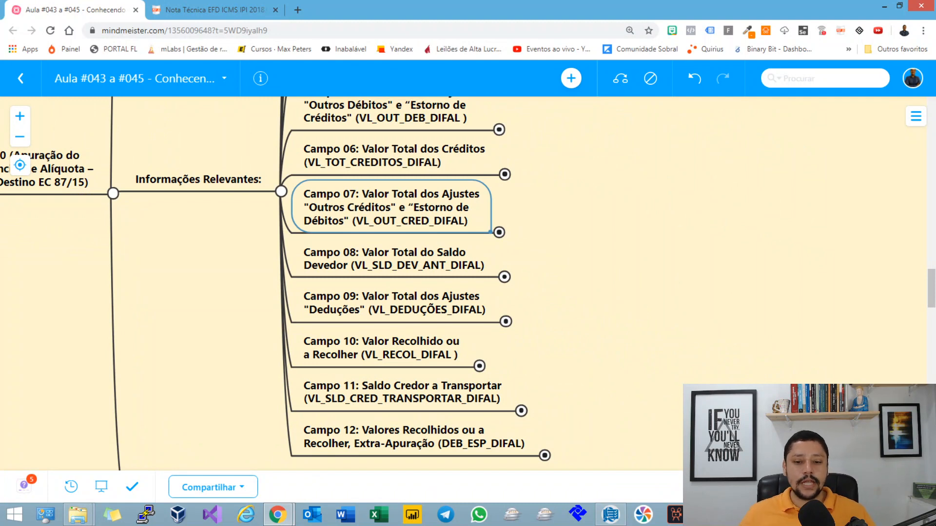
{"action": "key", "text": "space"}
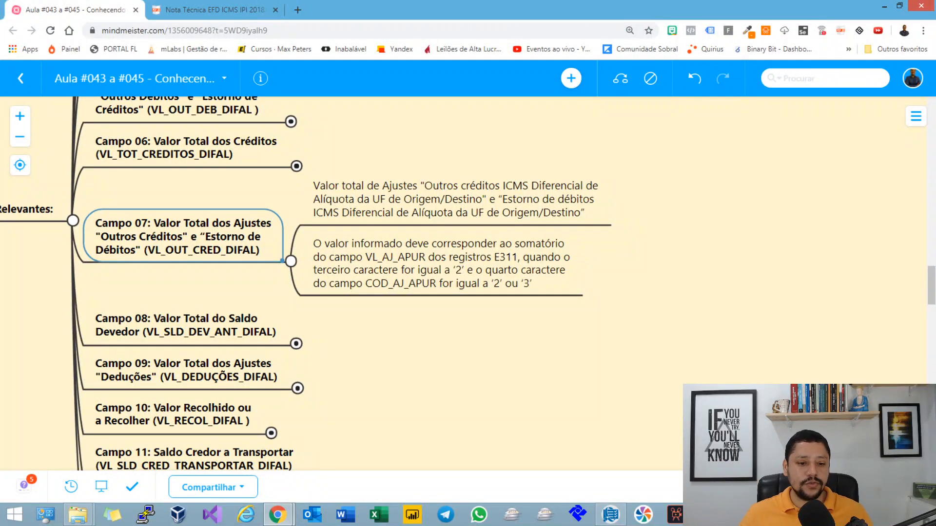
{"action": "key", "text": "Right"}
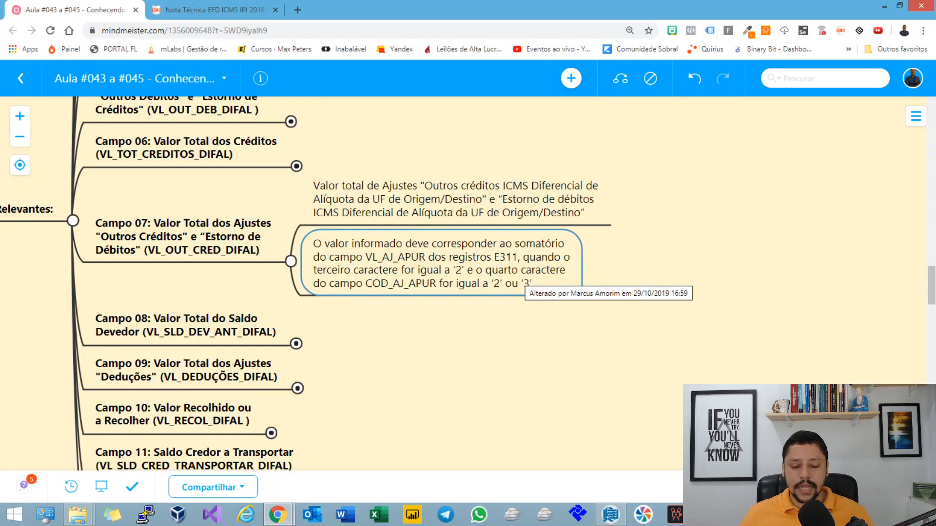
{"action": "scroll", "coordinate": [306, 283], "scroll_direction": "up", "scroll_amount": 2}
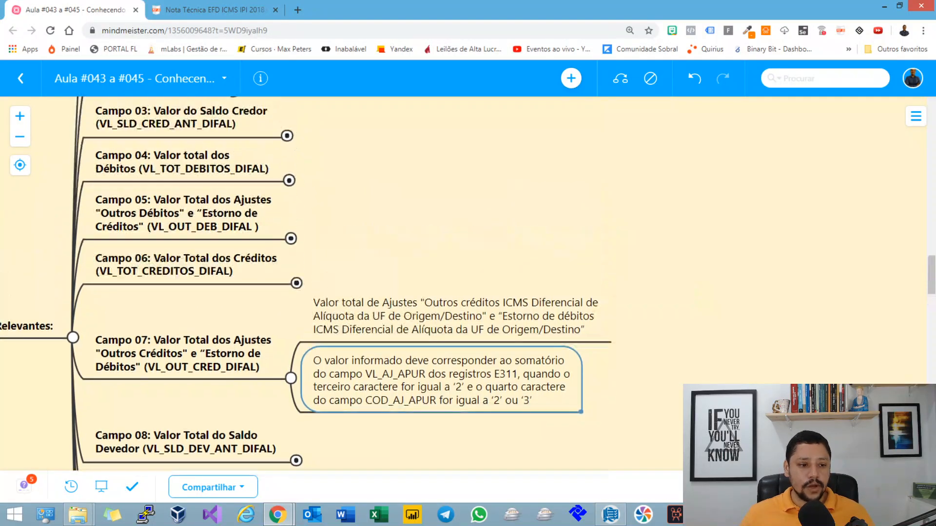
{"action": "scroll", "coordinate": [306, 284], "scroll_direction": "down", "scroll_amount": 3}
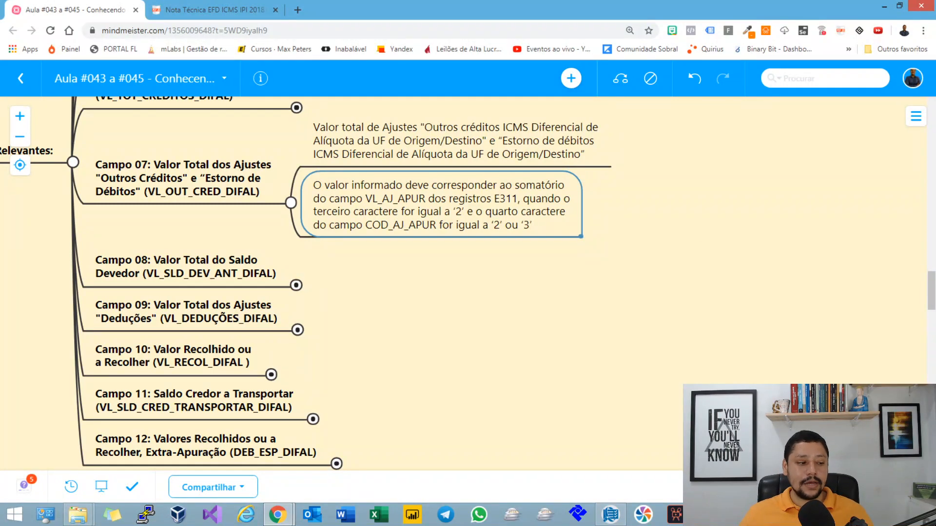
Step: Highlight utilization codes 2 - Outros créditos and 3 - Estorno de débitos in the Nota Técnica PDF, and return to the mind map
{"action": "left_click", "coordinate": [215, 10]}
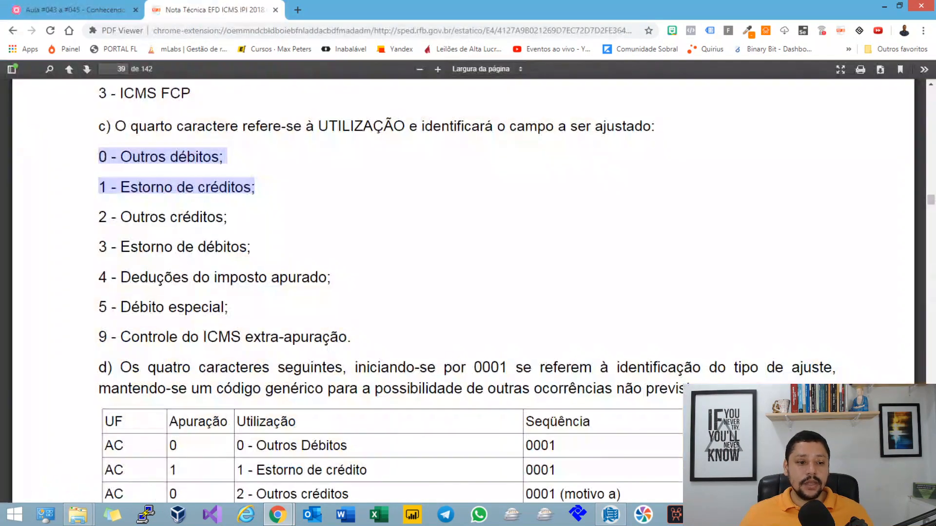
{"action": "scroll", "coordinate": [463, 291], "scroll_direction": "down", "scroll_amount": 1}
{"action": "left_click_drag", "start_coordinate": [98, 159], "coordinate": [247, 188]}
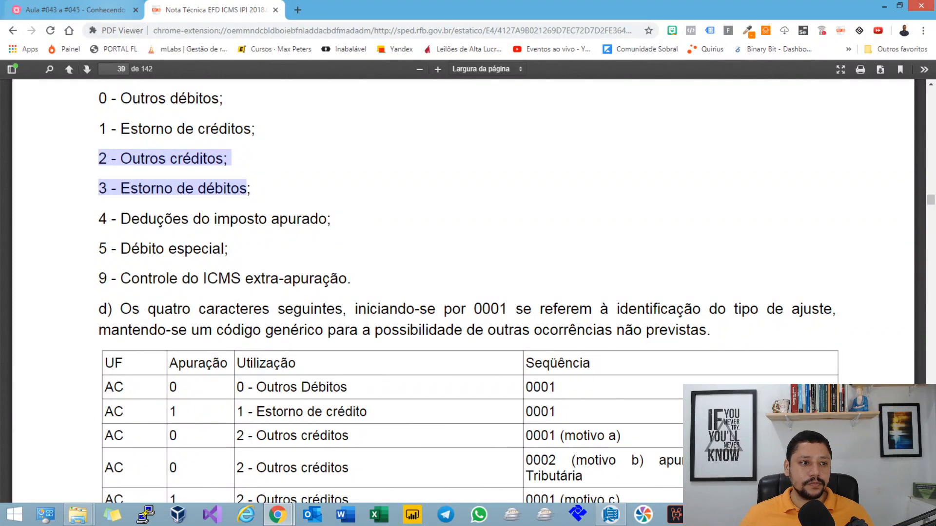
{"action": "left_click", "coordinate": [73, 9]}
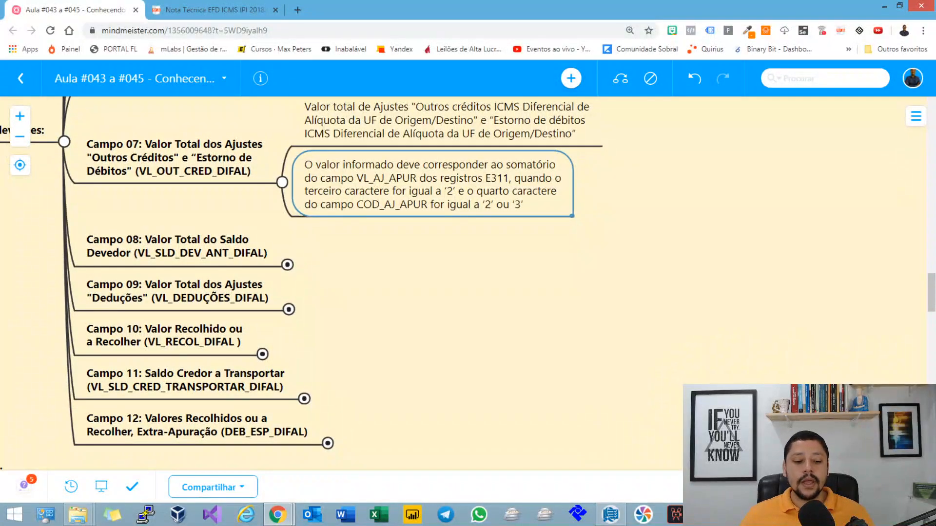
Step: Switch to Sped Fiscal, look across Pernambuco's E310 totals, and try to add another E310 record
{"action": "left_click", "coordinate": [610, 515]}
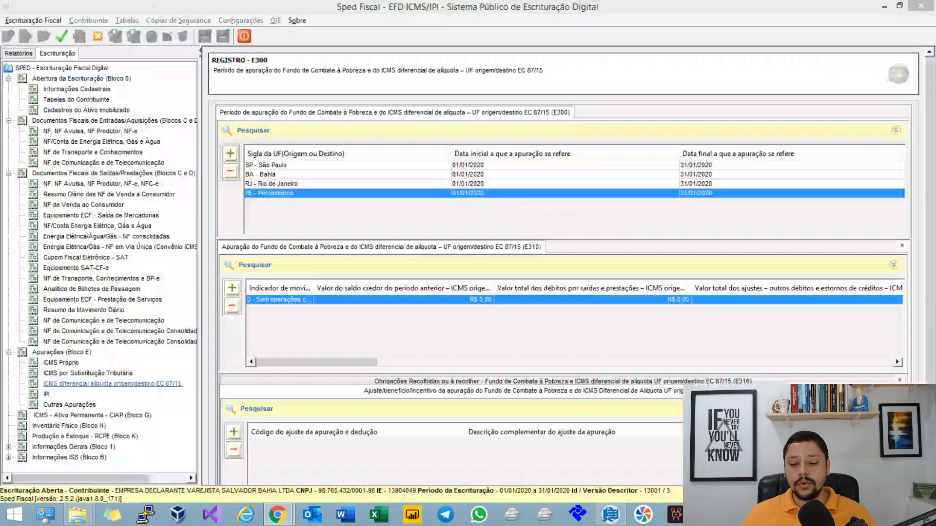
{"action": "left_click", "coordinate": [112, 384]}
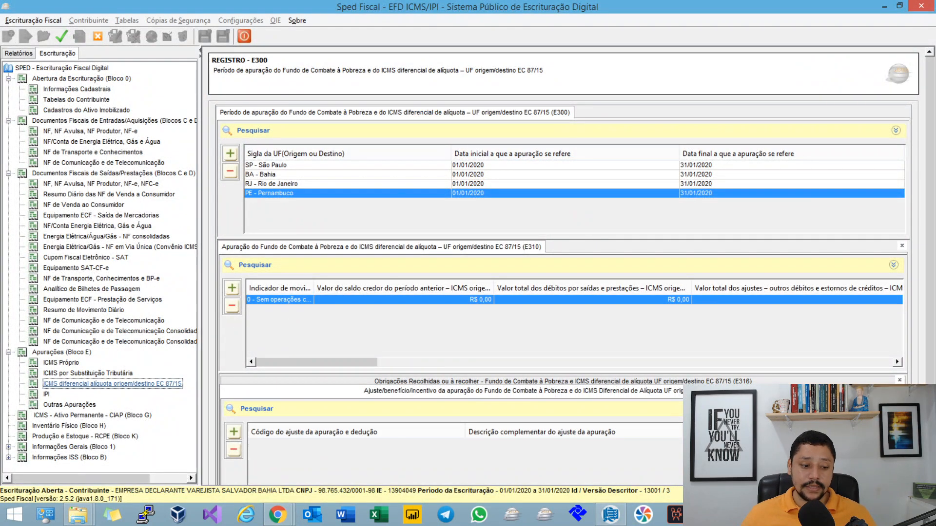
{"action": "scroll", "coordinate": [574, 322], "scroll_direction": "right", "scroll_amount": 1}
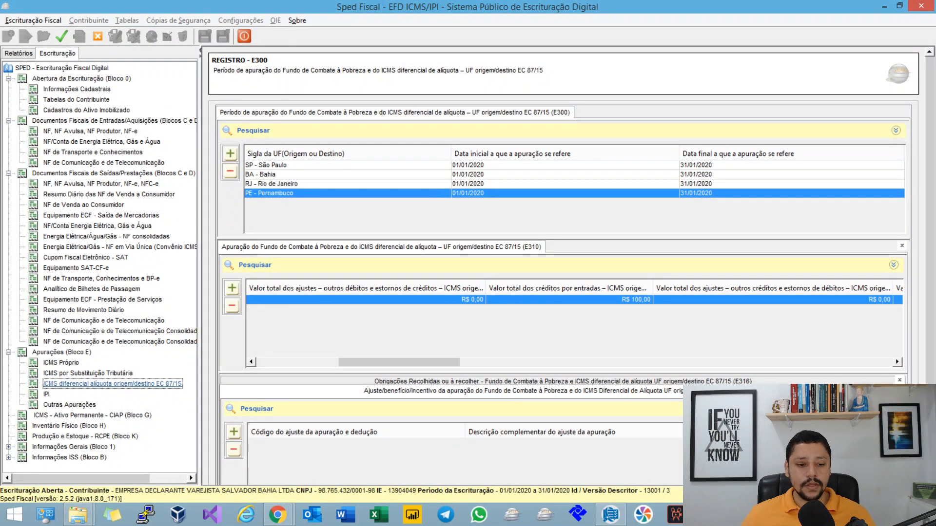
{"action": "scroll", "coordinate": [574, 322], "scroll_direction": "left", "scroll_amount": 1}
{"action": "left_click", "coordinate": [232, 288]}
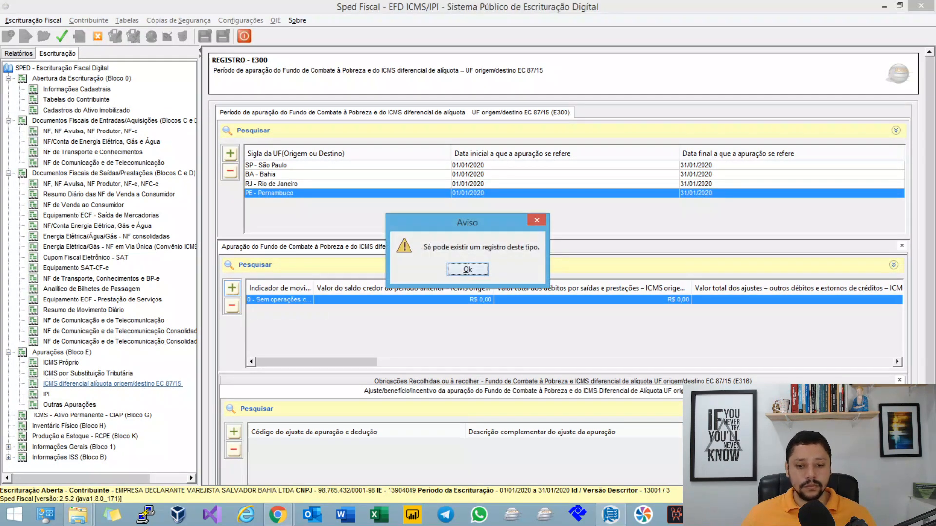
{"action": "key", "text": "Return"}
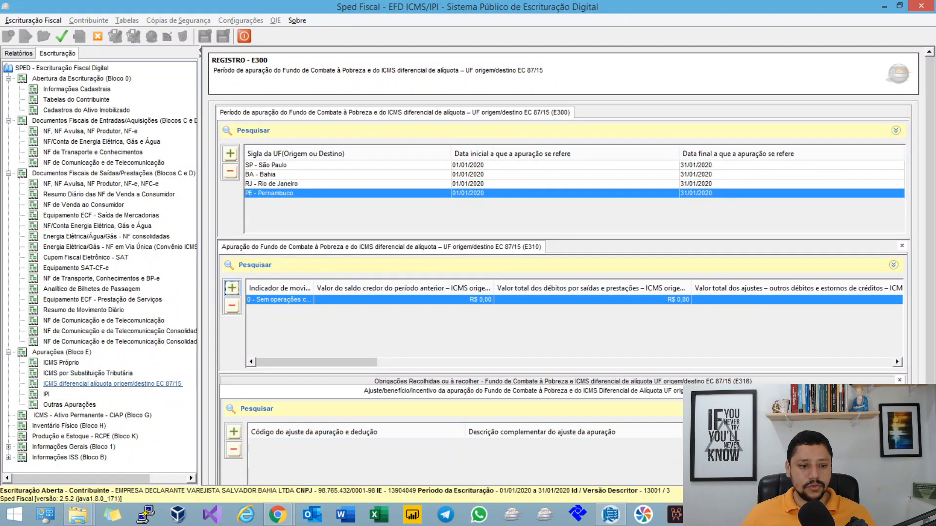
Step: Start a new E311 adjustment for Bahia's E310 record with code BA229998 and read the code's full description
{"action": "left_click", "coordinate": [292, 175]}
{"action": "left_click", "coordinate": [278, 300]}
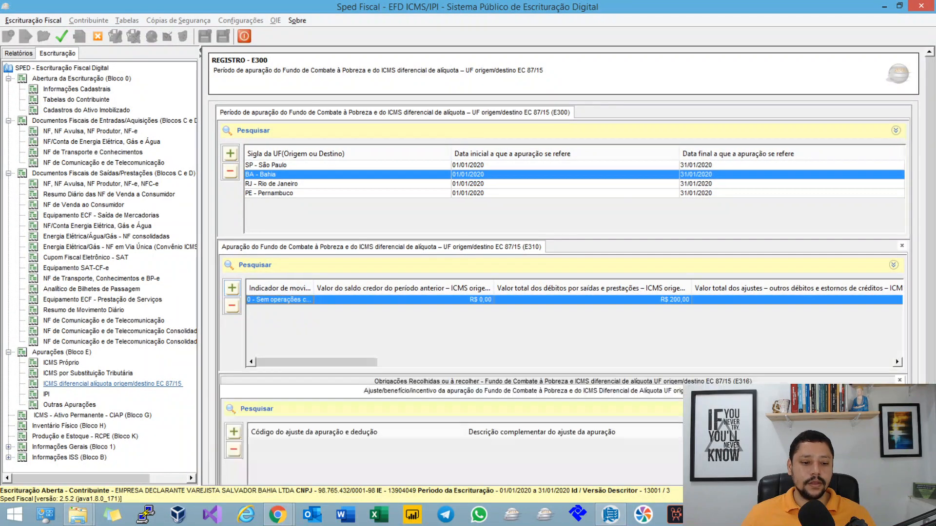
{"action": "left_click", "coordinate": [234, 432]}
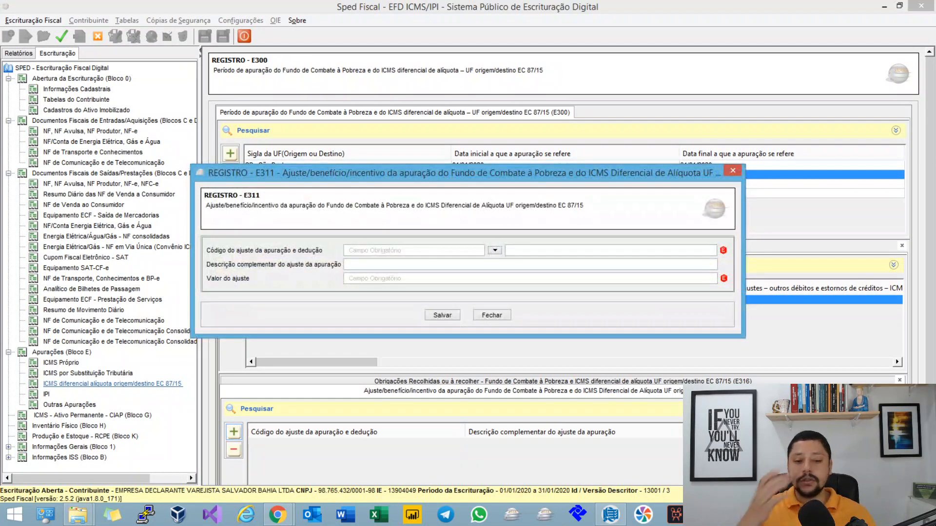
{"action": "type", "text": "BA"}
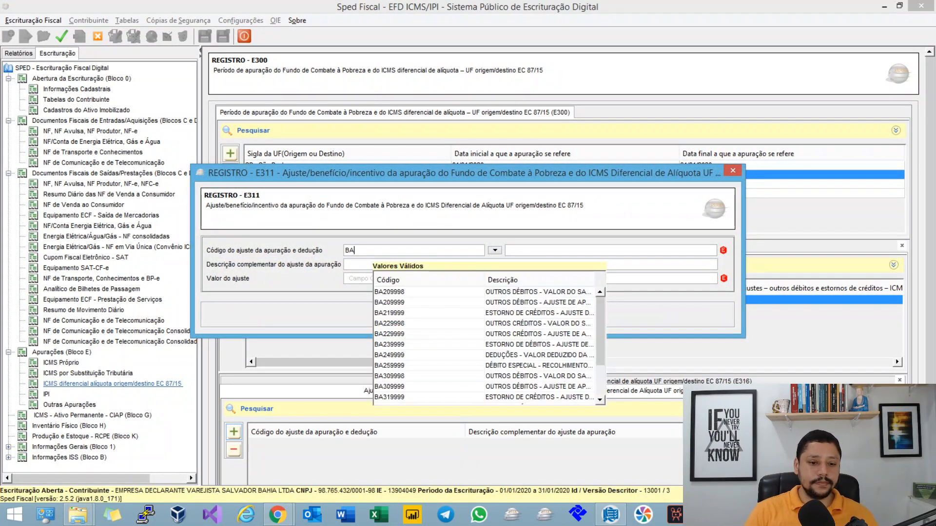
{"action": "type", "text": "22"}
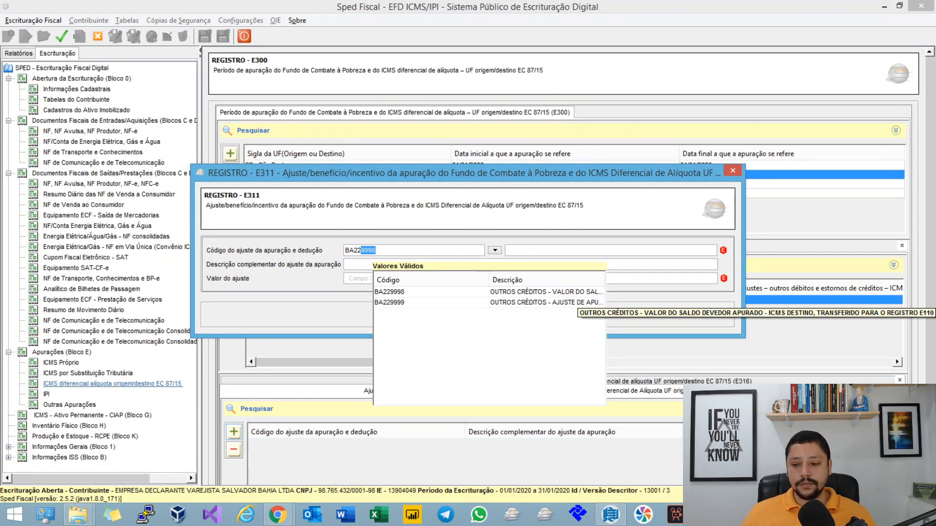
{"action": "key", "text": "Return"}
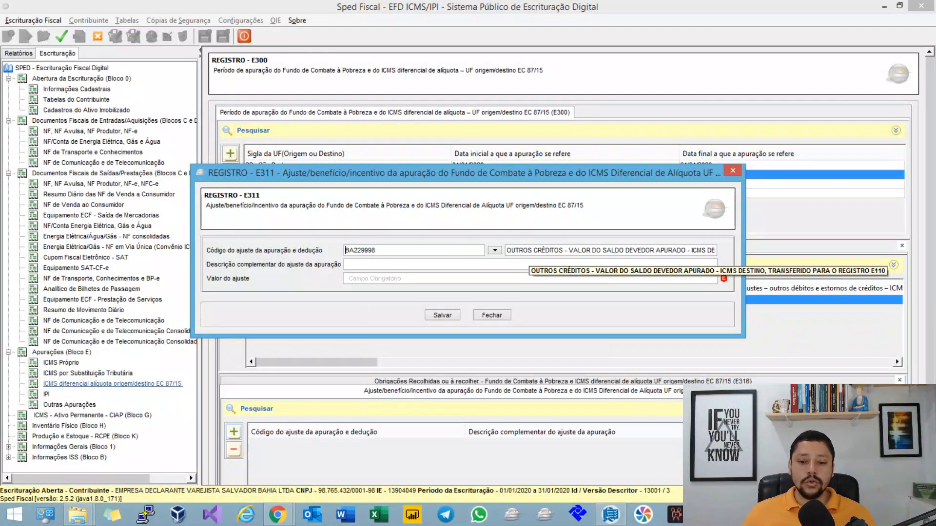
{"action": "left_click_drag", "start_coordinate": [586, 250], "coordinate": [714, 250]}
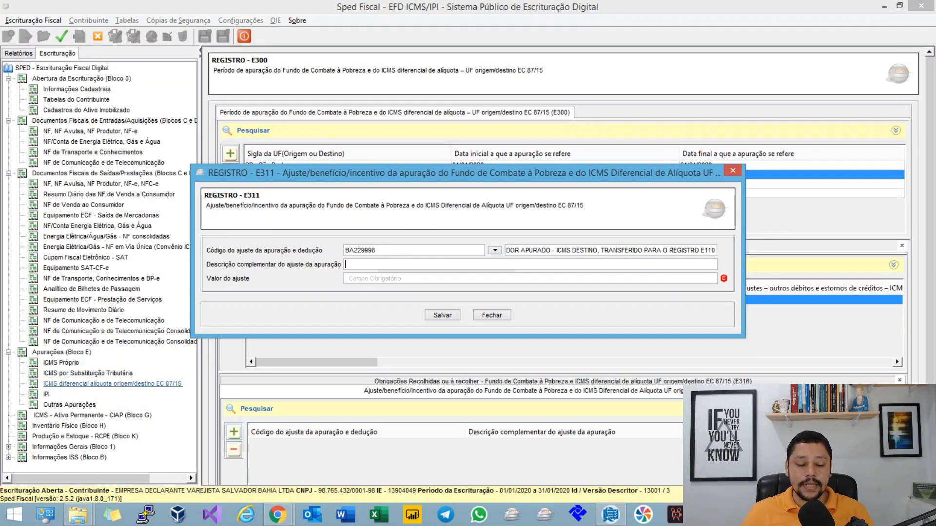
Step: Set the E311 adjustment value to 1000 and save the record
{"action": "left_click_drag", "start_coordinate": [467, 173], "coordinate": [501, 138]}
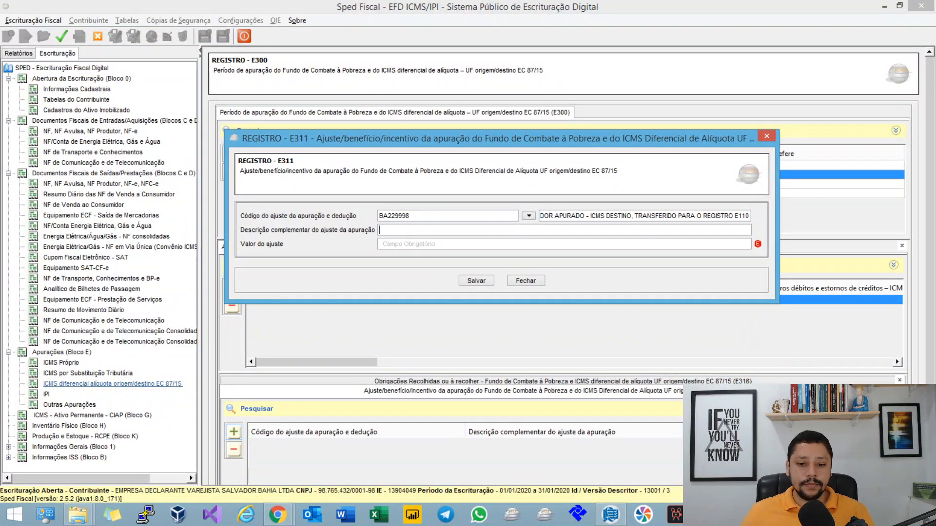
{"action": "key", "text": "Tab"}
{"action": "type", "text": "1000"}
{"action": "key", "text": "Tab"}
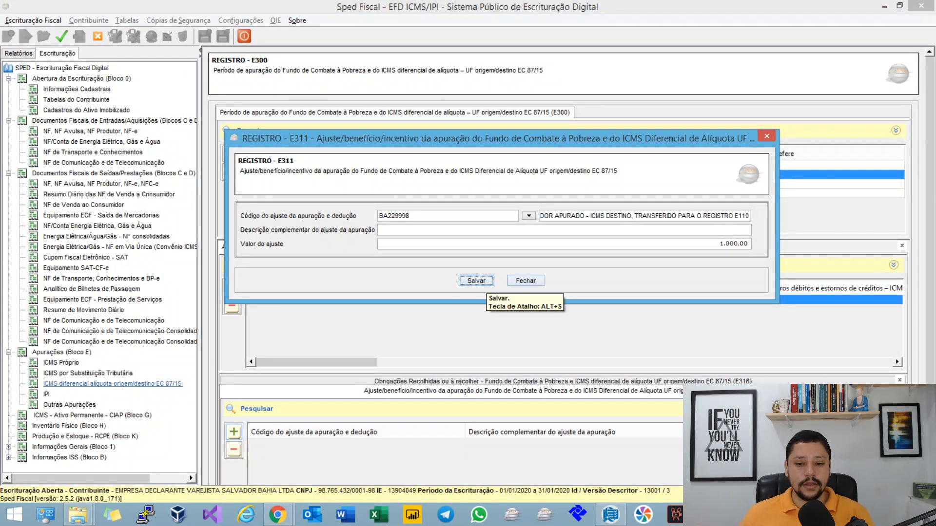
{"action": "left_click", "coordinate": [484, 282]}
Step: Start a new E111 adjustment for the January 2020 period of ICMS Próprio
{"action": "left_click", "coordinate": [61, 363]}
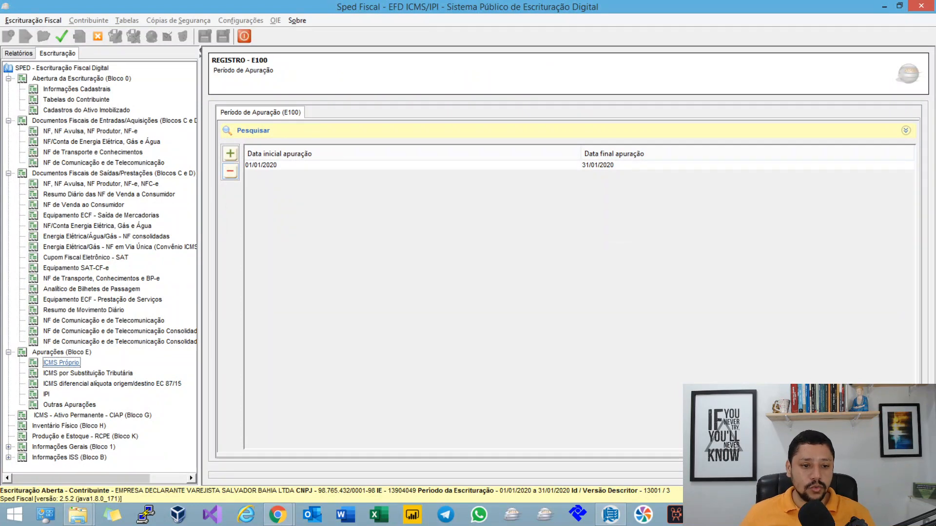
{"action": "left_click", "coordinate": [273, 166]}
{"action": "left_click", "coordinate": [292, 300]}
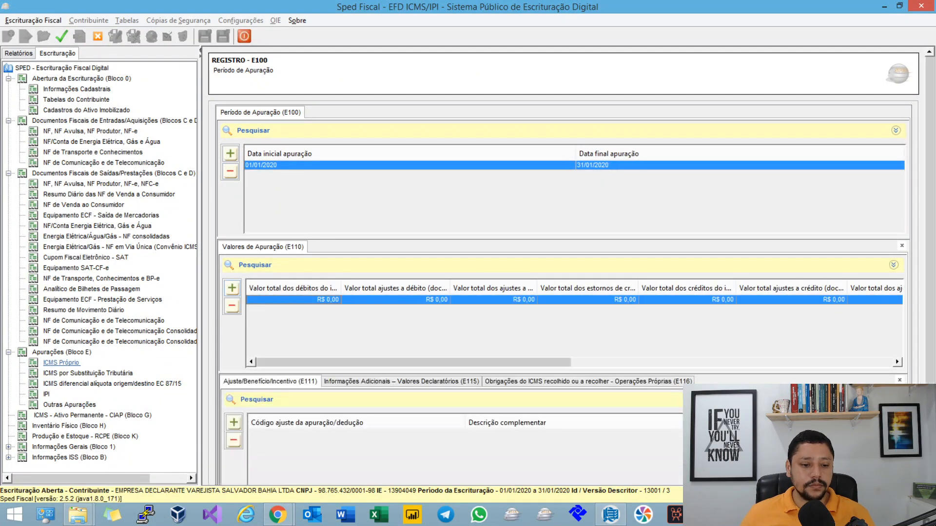
{"action": "left_click", "coordinate": [234, 423]}
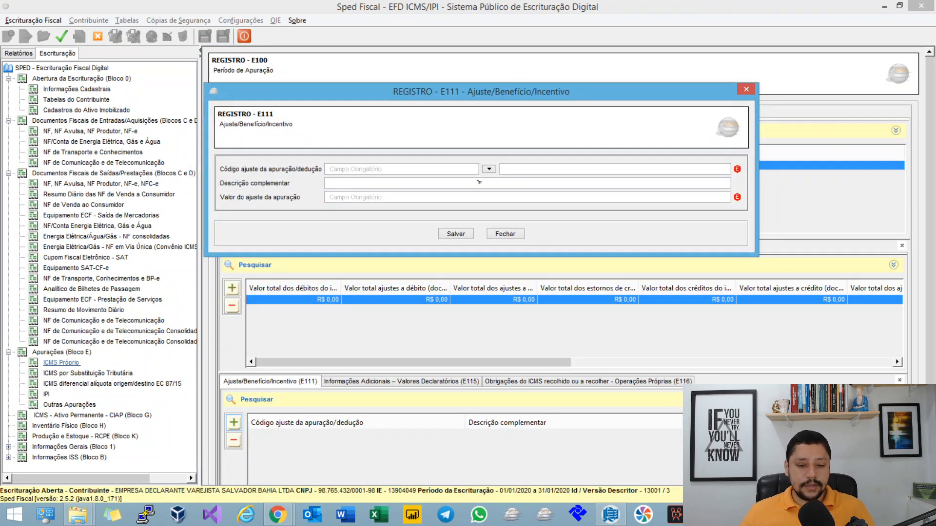
Step: Try E111 adjustment codes beginning with BA01 and BA02, and check the utilization codes in the Nota Técnica PDF
{"action": "type", "text": "BA"}
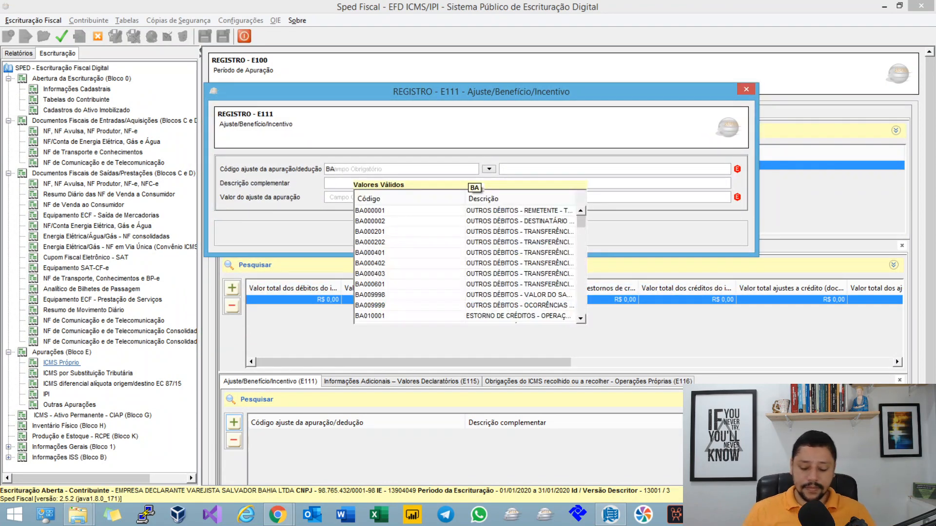
{"action": "type", "text": "0"}
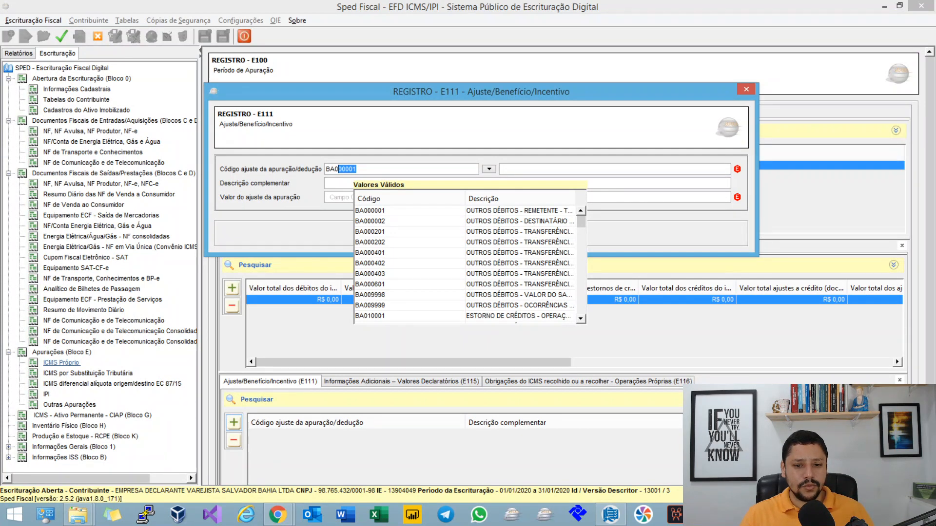
{"action": "type", "text": "1"}
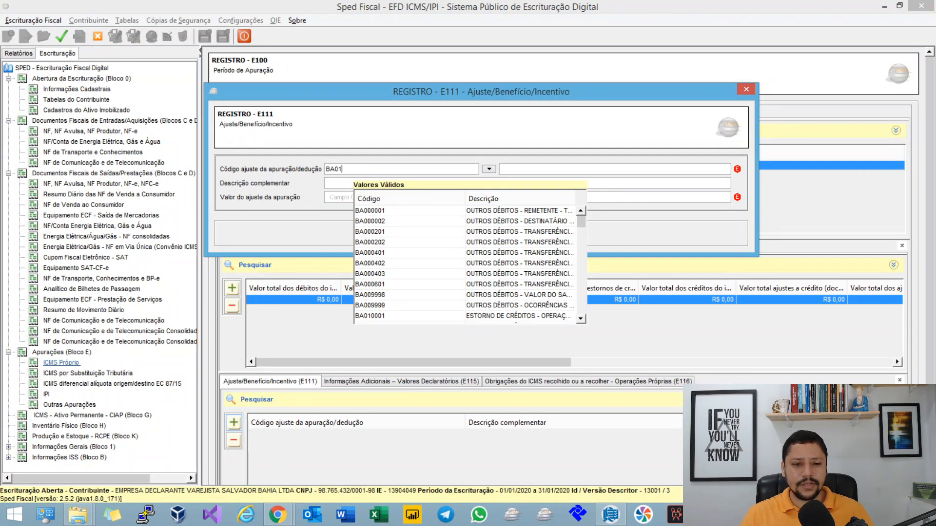
{"action": "key", "text": "BackSpace"}
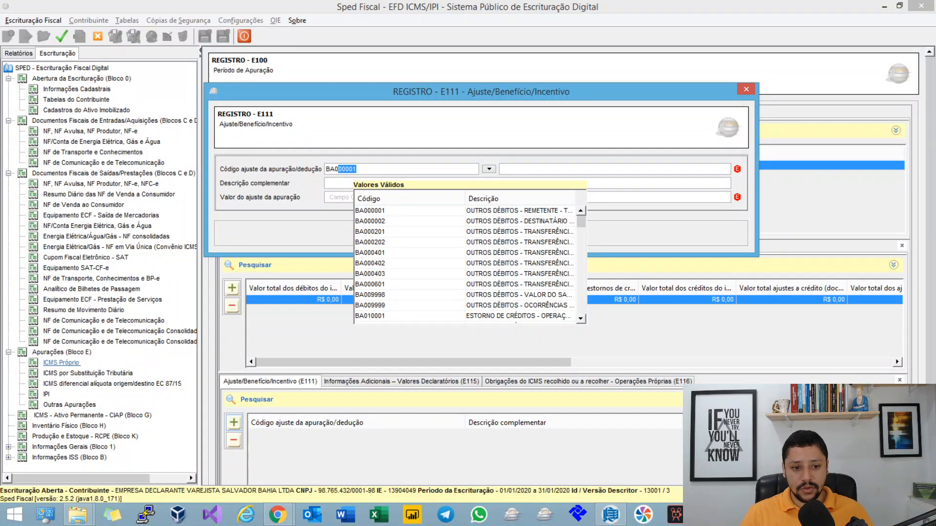
{"action": "type", "text": "2"}
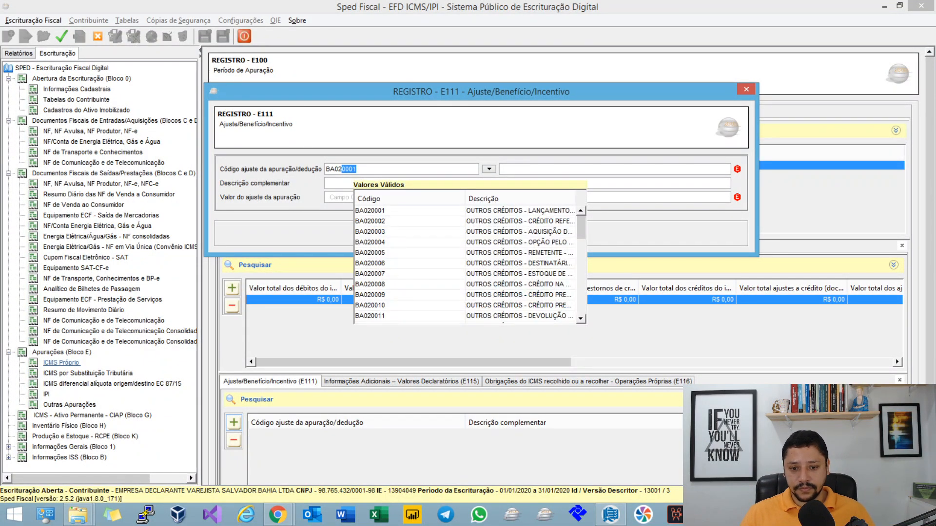
{"action": "key", "text": "alt+Tab"}
{"action": "left_click", "coordinate": [214, 10]}
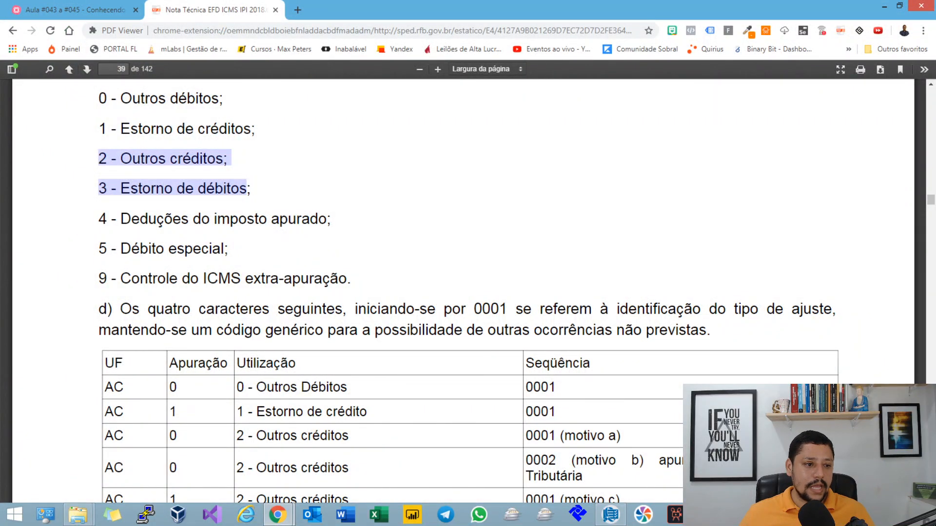
{"action": "key", "text": "alt+Tab"}
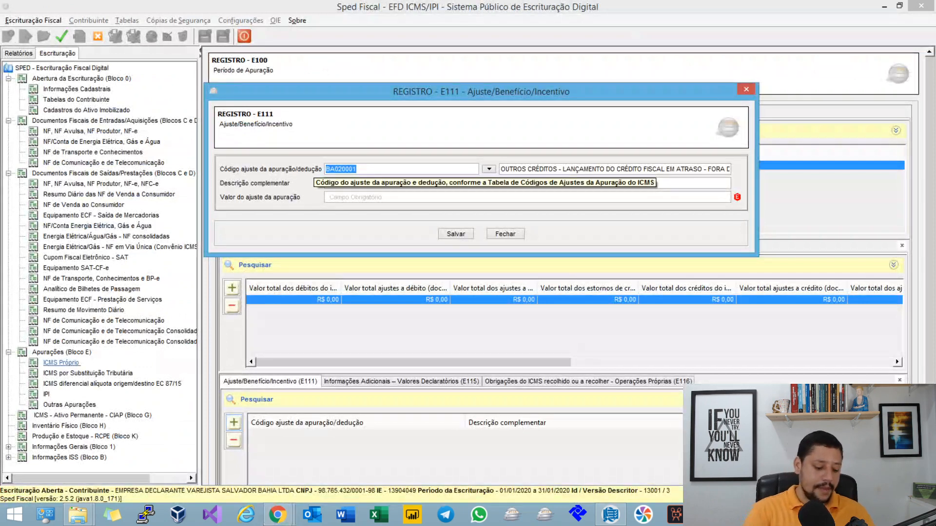
Step: Choose adjustment code BA009998 for the E111 record, set its value to 1000 and save it
{"action": "type", "text": "BA00"}
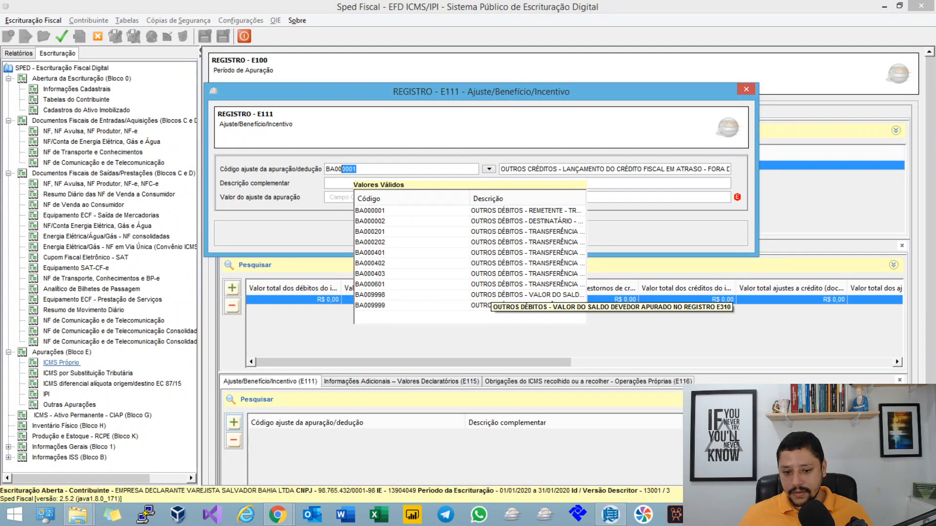
{"action": "left_click", "coordinate": [488, 295]}
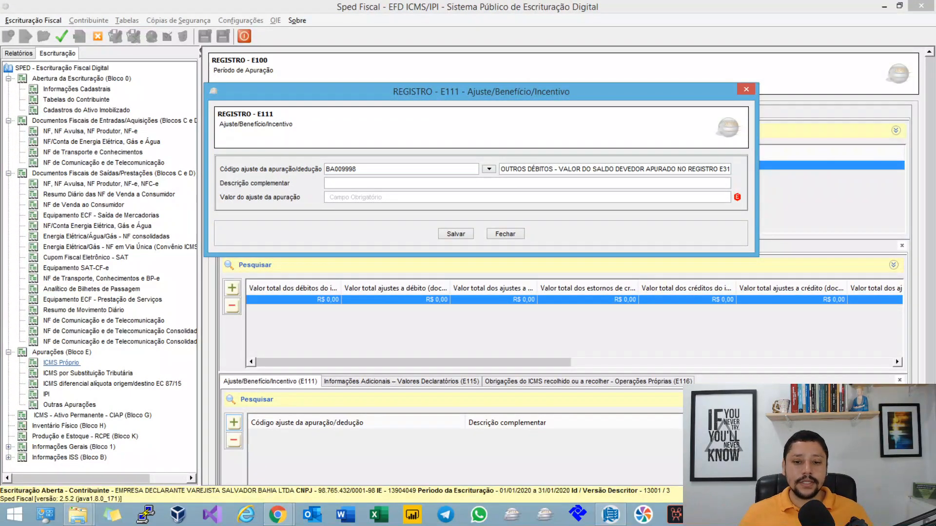
{"action": "key", "text": "Tab"}
{"action": "type", "text": "1000"}
{"action": "key", "text": "Tab"}
{"action": "left_click", "coordinate": [457, 235]}
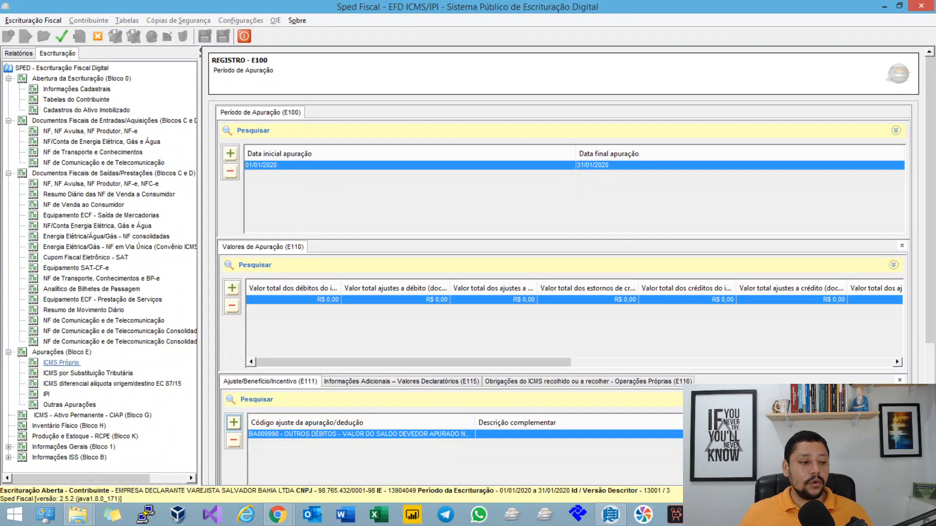
Step: Compare the DIFAL apuração (E300) with the ICMS Próprio apuração (E100), ending on the E300 state list
{"action": "left_click", "coordinate": [113, 384]}
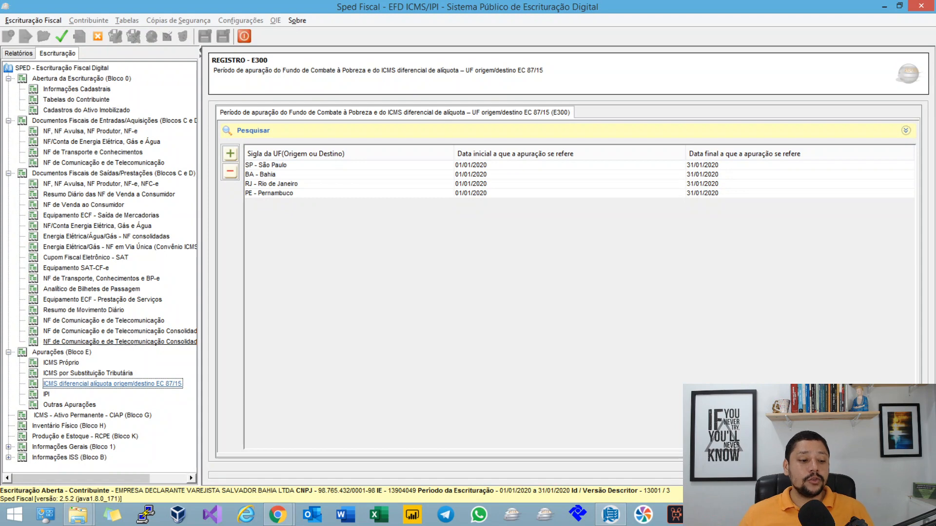
{"action": "left_click", "coordinate": [62, 363]}
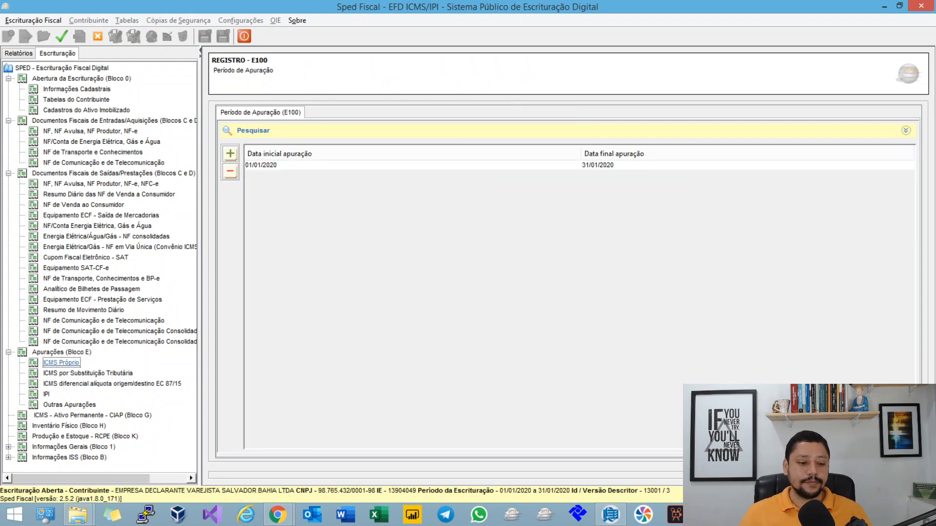
{"action": "left_click", "coordinate": [112, 384]}
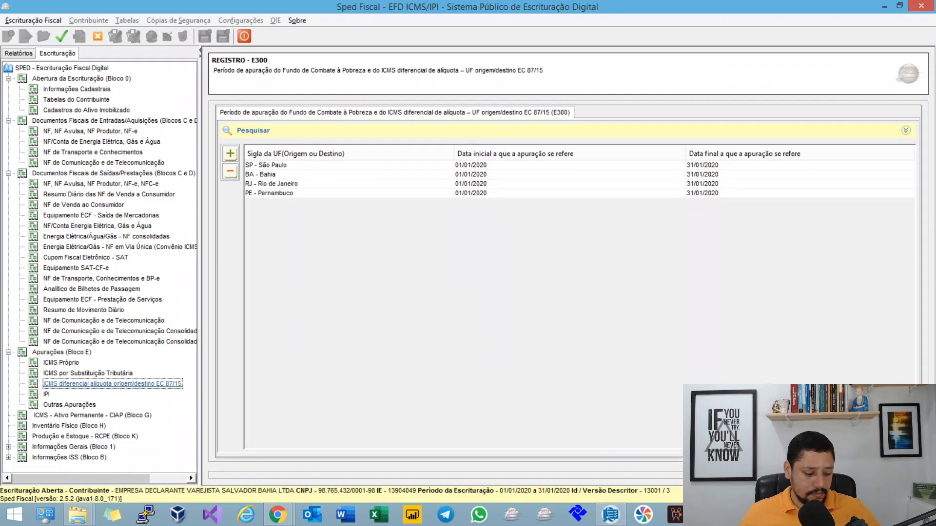
Step: Switch to the MindMeister map and reread Campo 07's rule on summing VL_AJ_APUR from the E311 records
{"action": "key", "text": "alt+Tab"}
{"action": "key", "text": "alt+Tab"}
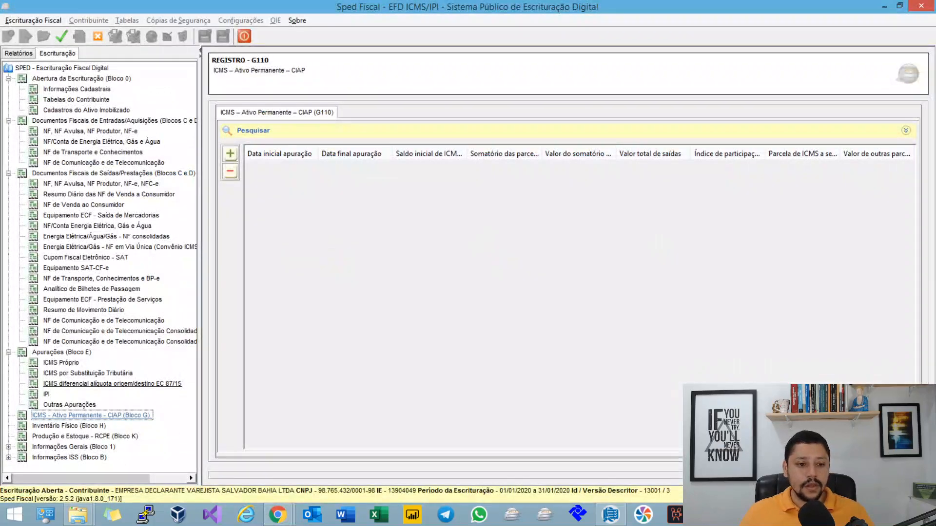
{"action": "key", "text": "alt+Tab"}
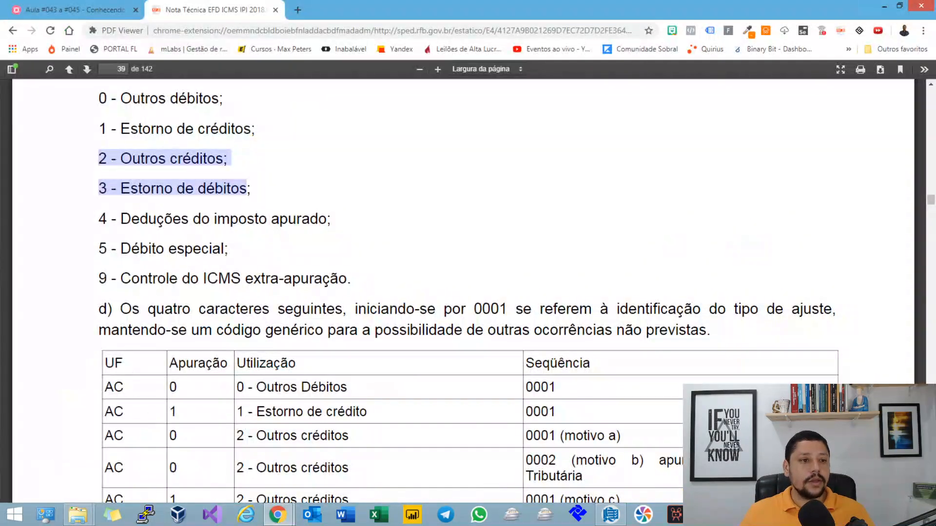
{"action": "key", "text": "ctrl+shift+Tab"}
{"action": "left_click_drag", "start_coordinate": [421, 289], "coordinate": [468, 332]}
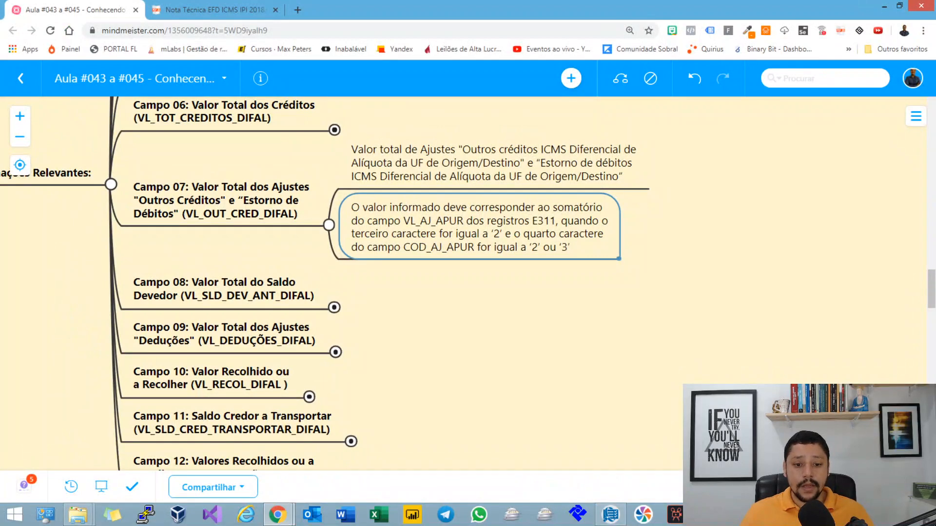
Step: Return to Sped Fiscal, select Bahia in the DIFAL apuração and recalculate the E310 totals
{"action": "key", "text": "alt+Tab"}
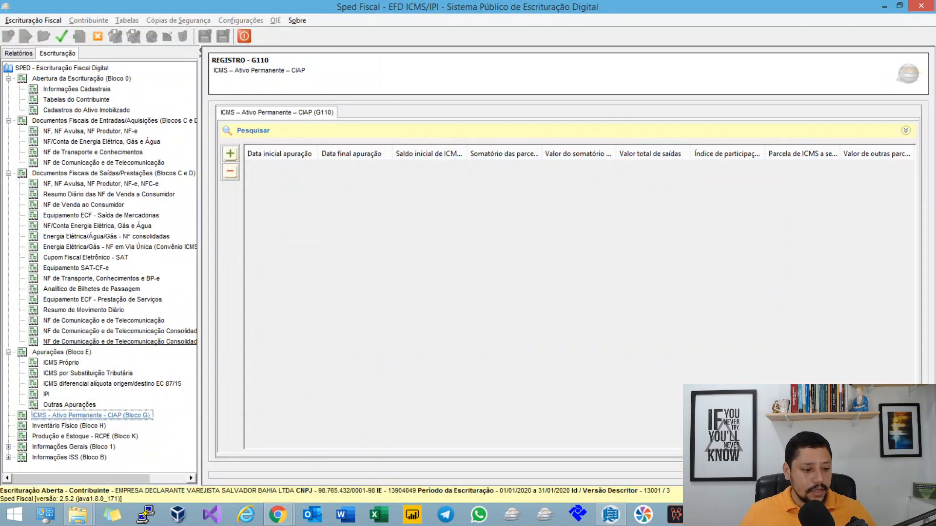
{"action": "left_click", "coordinate": [112, 383]}
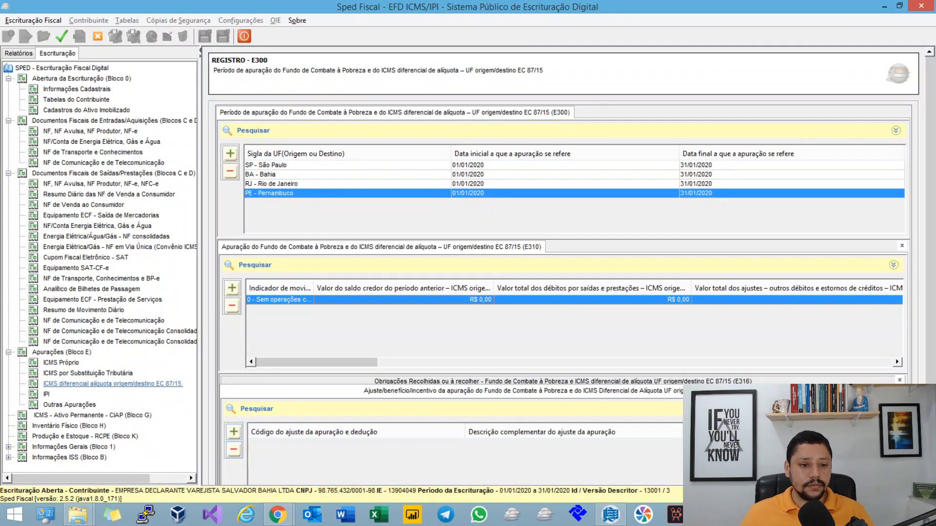
{"action": "left_click", "coordinate": [273, 175]}
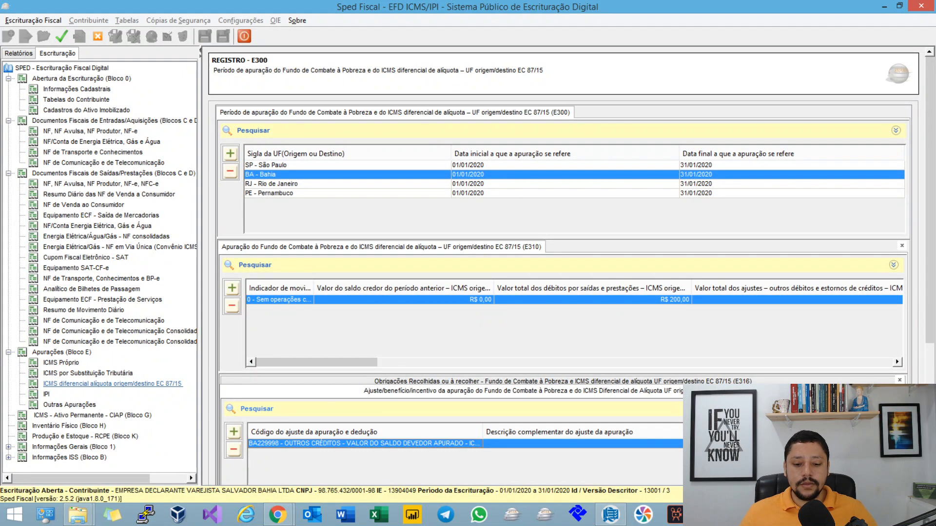
{"action": "left_click", "coordinate": [62, 36]}
{"action": "key", "text": "Return"}
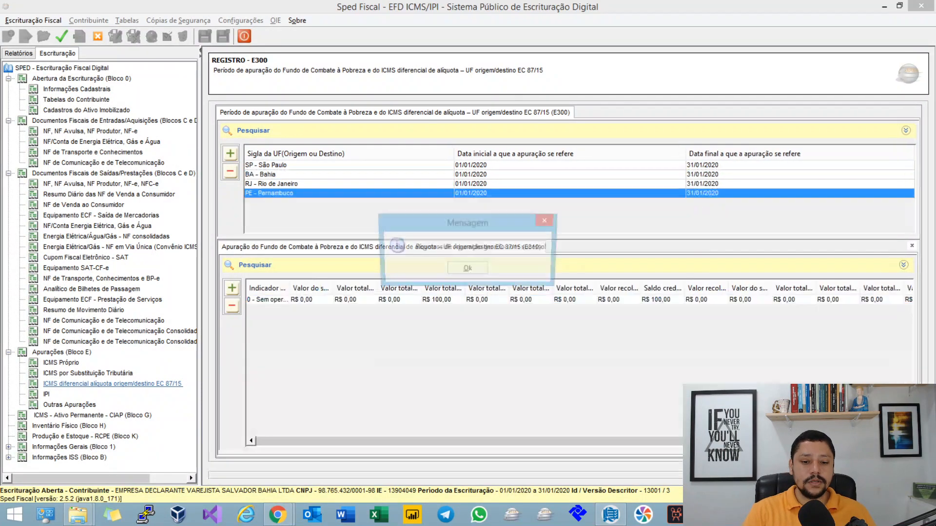
Step: Open Bahia's E310 record and examine the outros créditos adjustments total and the saldo credor a transportar
{"action": "left_click", "coordinate": [278, 175]}
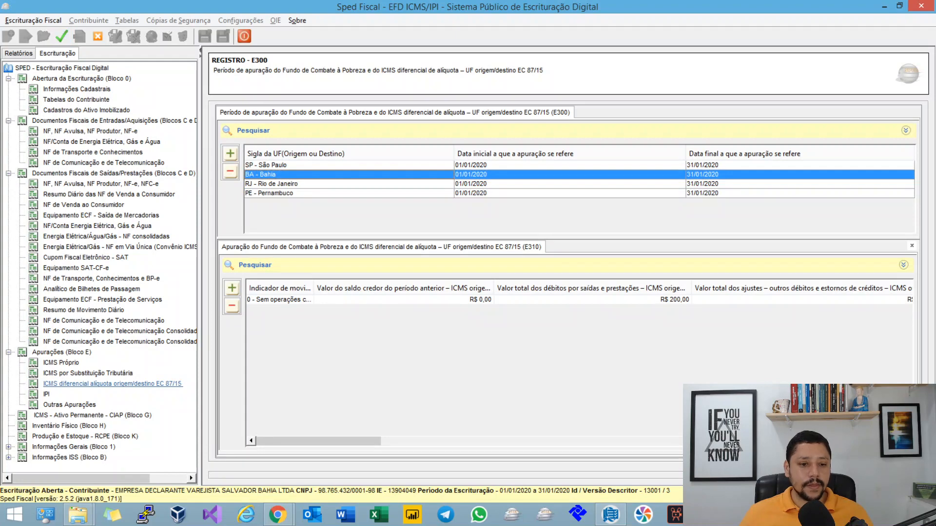
{"action": "double_click", "coordinate": [279, 300]}
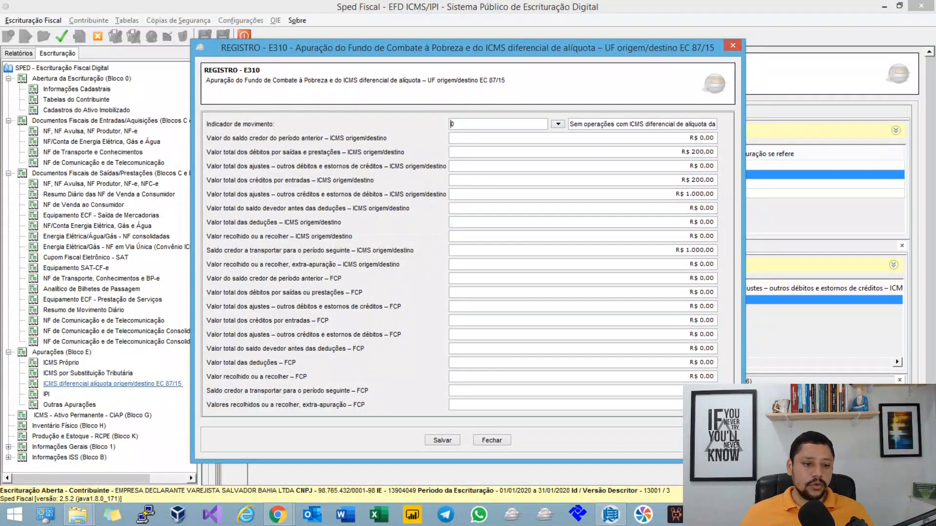
{"action": "left_click", "coordinate": [699, 194]}
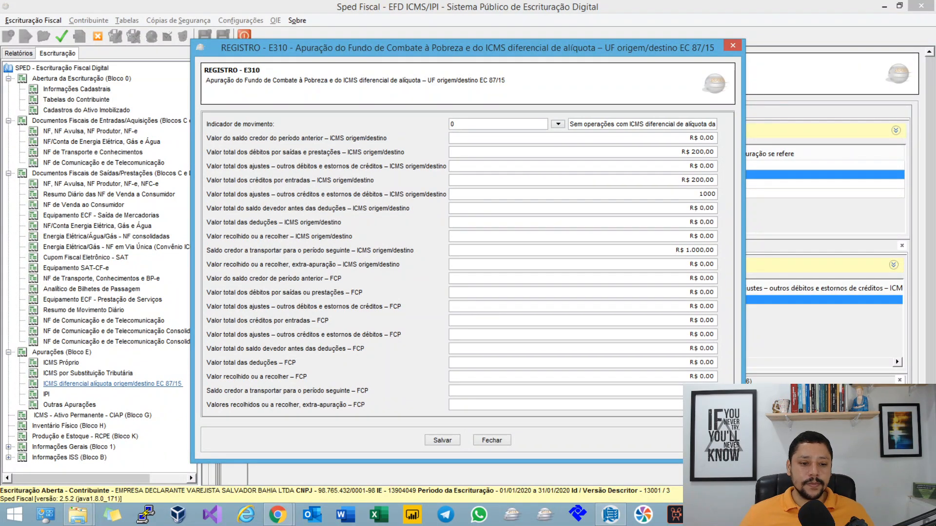
{"action": "left_click", "coordinate": [699, 251]}
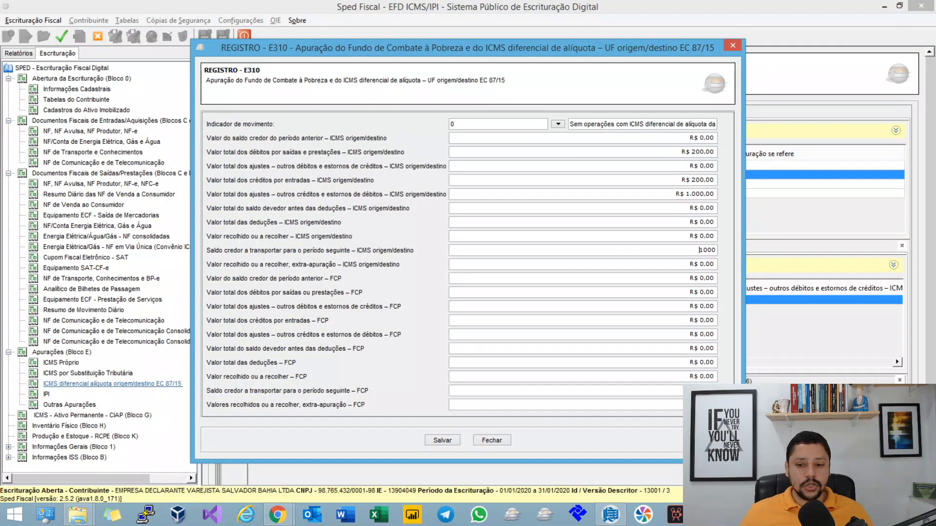
Step: Check the saldo devedor antes das deduções and saldo credor a transportar fields in Bahia's E310 record, and close it
{"action": "double_click", "coordinate": [711, 208]}
{"action": "double_click", "coordinate": [708, 250]}
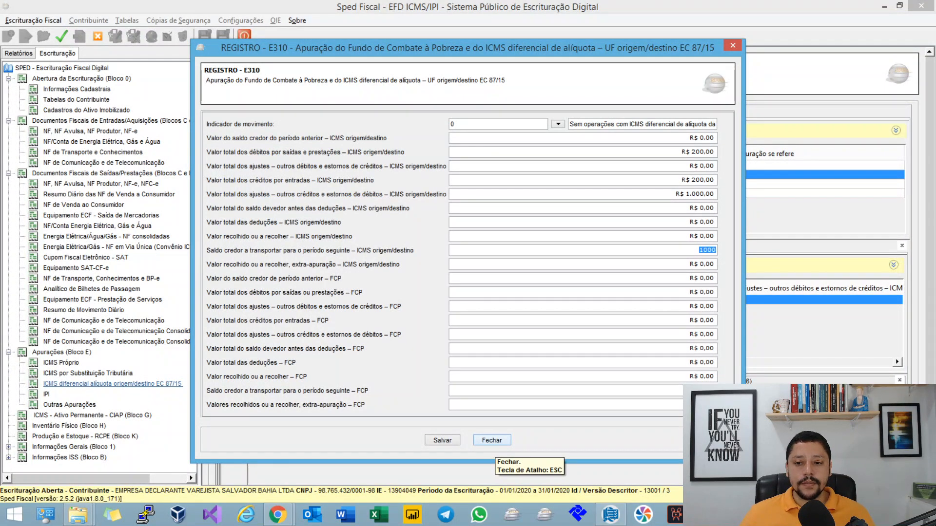
{"action": "left_click", "coordinate": [492, 440]}
Step: Switch to the MindMeister map, collapse Campo 07 and select Campo 08: Valor Total do Saldo Devedor
{"action": "key", "text": "alt+Tab"}
{"action": "left_click_drag", "start_coordinate": [420, 341], "coordinate": [542, 352]}
{"action": "left_click", "coordinate": [452, 235]}
{"action": "mouse_move", "coordinate": [480, 244]}
{"action": "left_mouse_down"}
{"action": "mouse_move", "coordinate": [696, 265]}
{"action": "mouse_move", "coordinate": [498, 254]}
{"action": "mouse_move", "coordinate": [485, 245]}
{"action": "left_mouse_up"}
{"action": "left_click", "coordinate": [371, 264]}
{"action": "left_click_drag", "start_coordinate": [497, 302], "coordinate": [419, 241]}
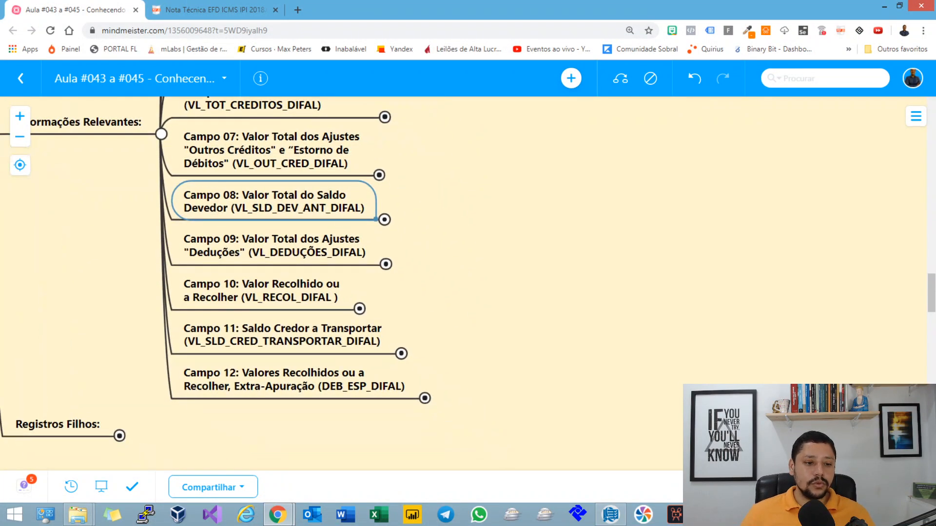
Step: Return to Sped Fiscal, reopen Bahia's E310 record and examine the outros créditos, saldo credor a transportar and valor recolhido fields
{"action": "key", "text": "alt+Tab"}
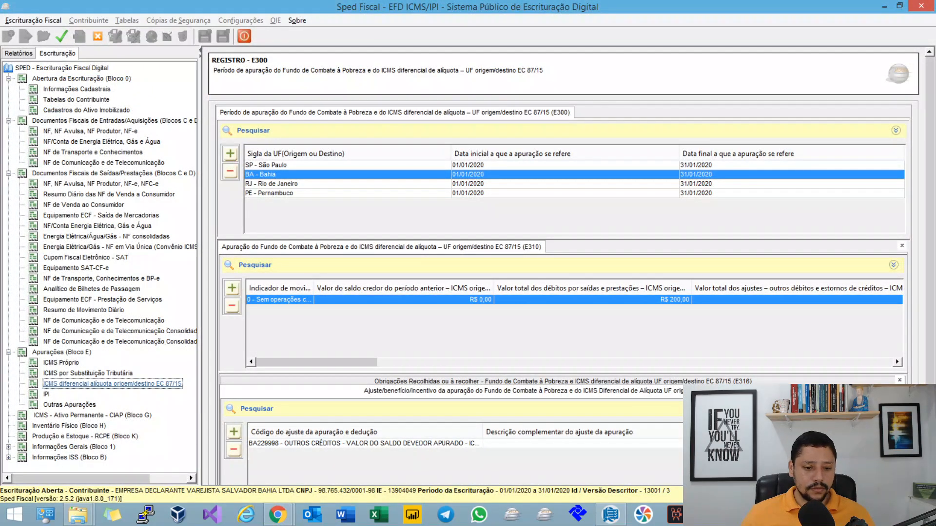
{"action": "double_click", "coordinate": [404, 300]}
{"action": "left_click", "coordinate": [699, 194]}
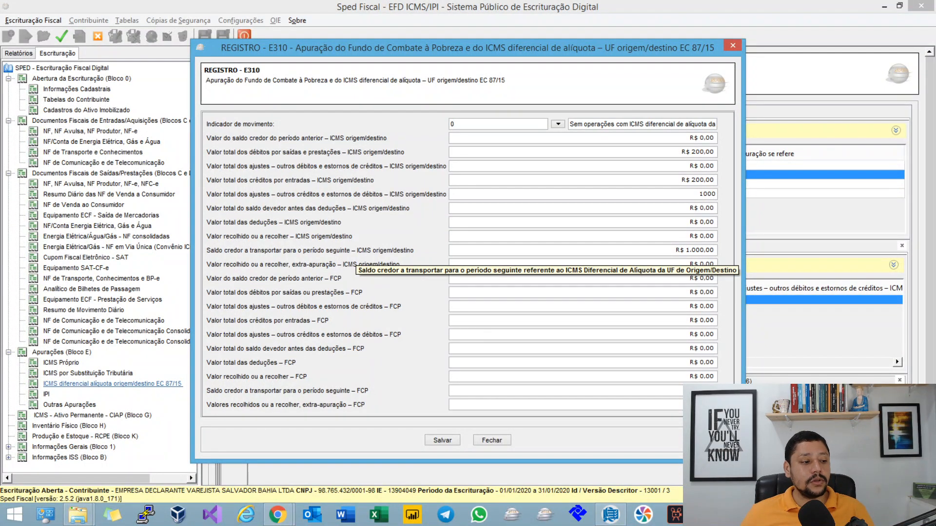
{"action": "left_click", "coordinate": [708, 251]}
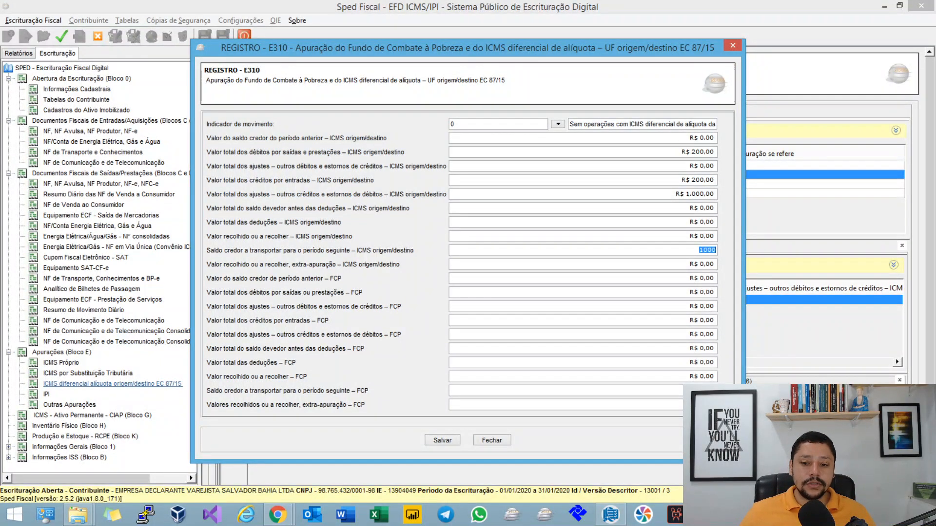
{"action": "left_click", "coordinate": [713, 237]}
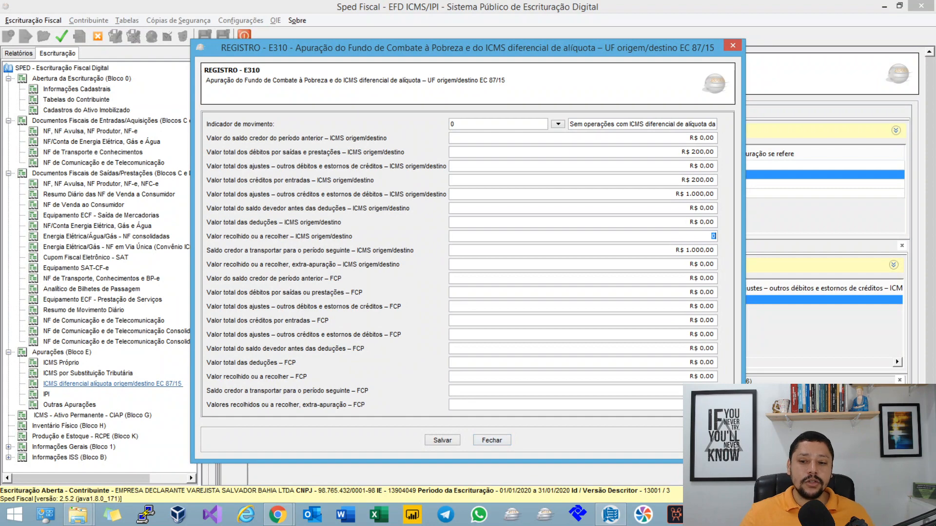
Step: Set the outros créditos e estornos de débitos adjustments total to 0 and inspect the saldo credor a transportar field
{"action": "left_click", "coordinate": [708, 181]}
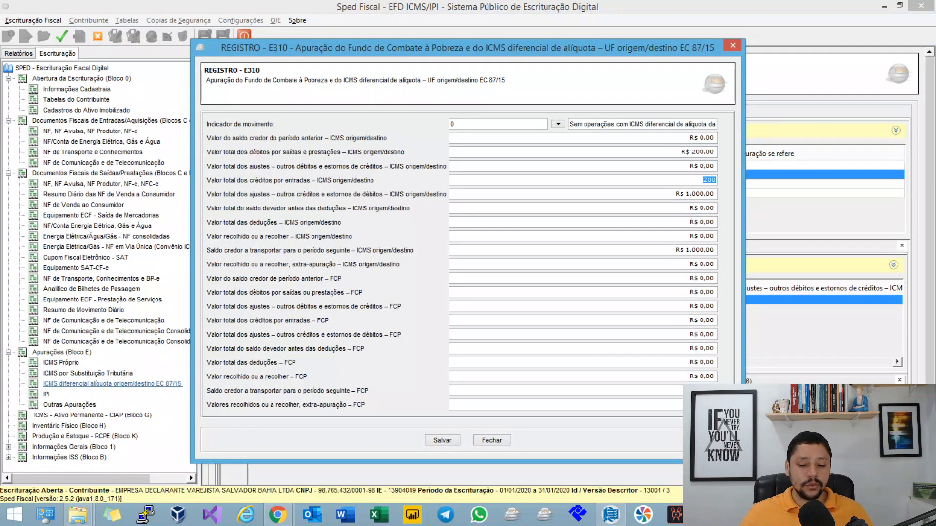
{"action": "key", "text": "Tab"}
{"action": "type", "text": "0"}
{"action": "key", "text": "Tab"}
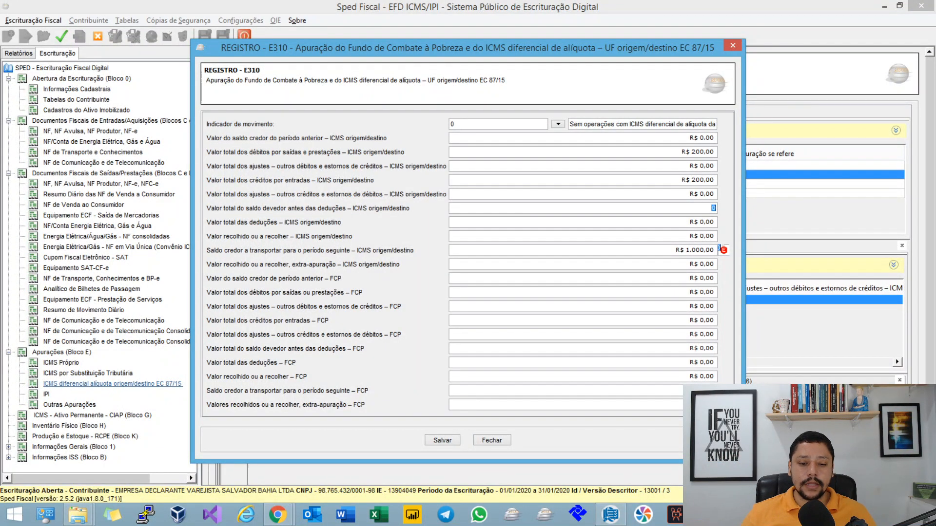
{"action": "left_click", "coordinate": [714, 250]}
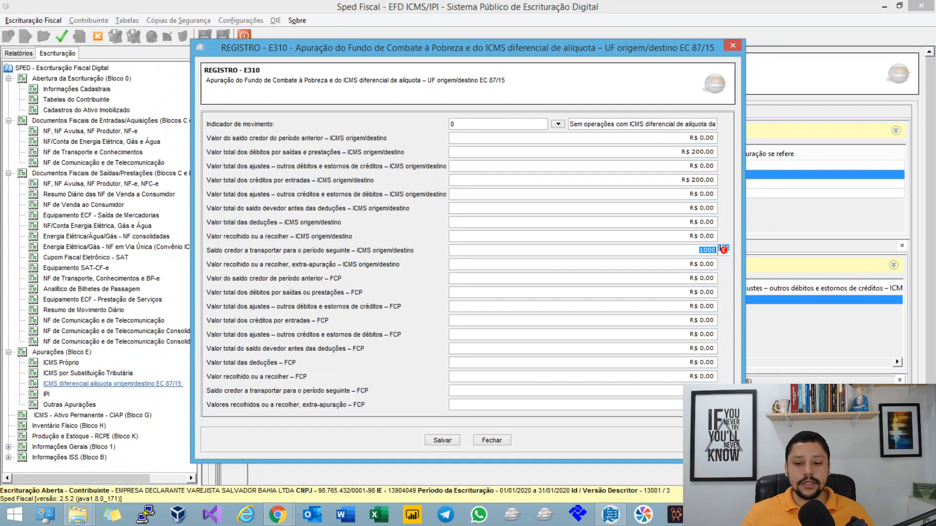
Step: Try 1.000 as the saldo devedor antes das deduções for ICMS origem/destino, and reset it to 0
{"action": "left_click", "coordinate": [714, 208]}
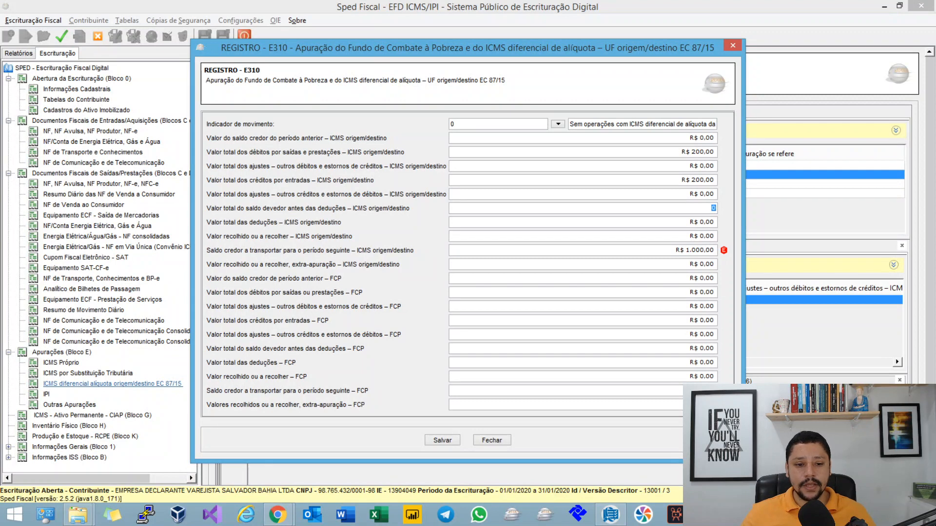
{"action": "type", "text": "1.000"}
{"action": "key", "text": "Tab"}
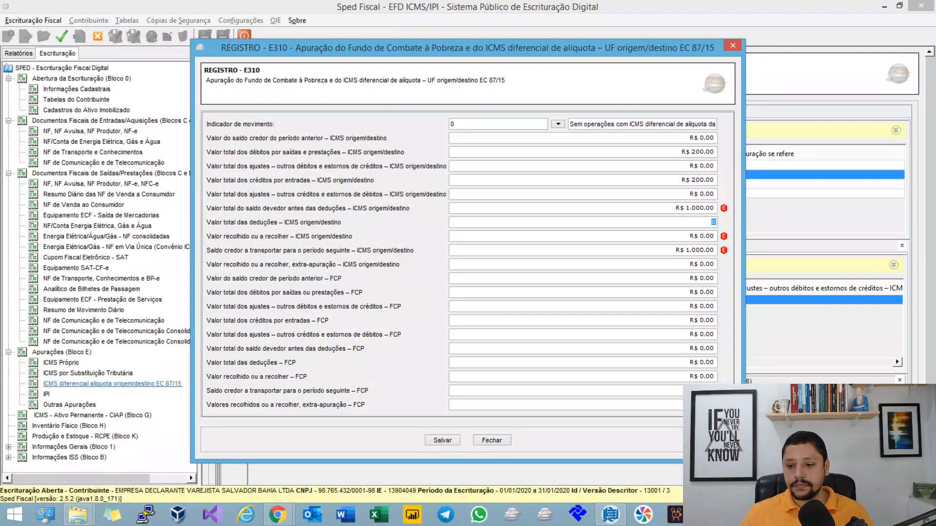
{"action": "key", "text": "shift+Tab"}
{"action": "type", "text": "0"}
{"action": "key", "text": "Tab"}
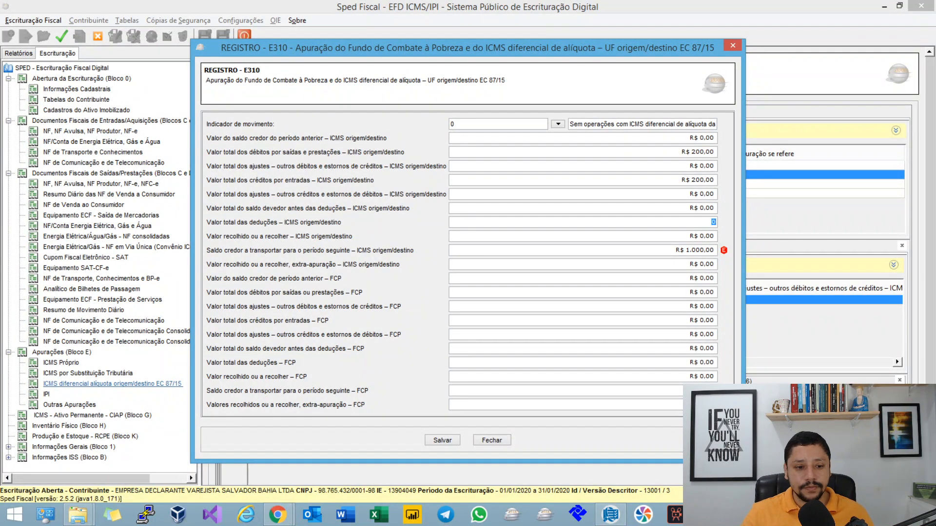
Step: Restore the outros créditos e estornos de débitos adjustments total to 1000 and save the E310 record
{"action": "key", "text": "shift+Tab"}
{"action": "key", "text": "shift+Tab"}
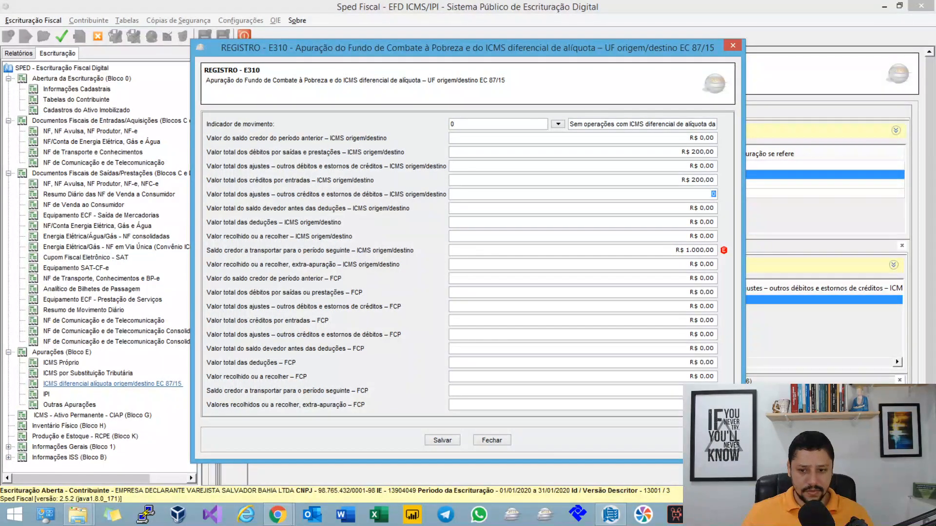
{"action": "type", "text": "1000"}
{"action": "key", "text": "Tab"}
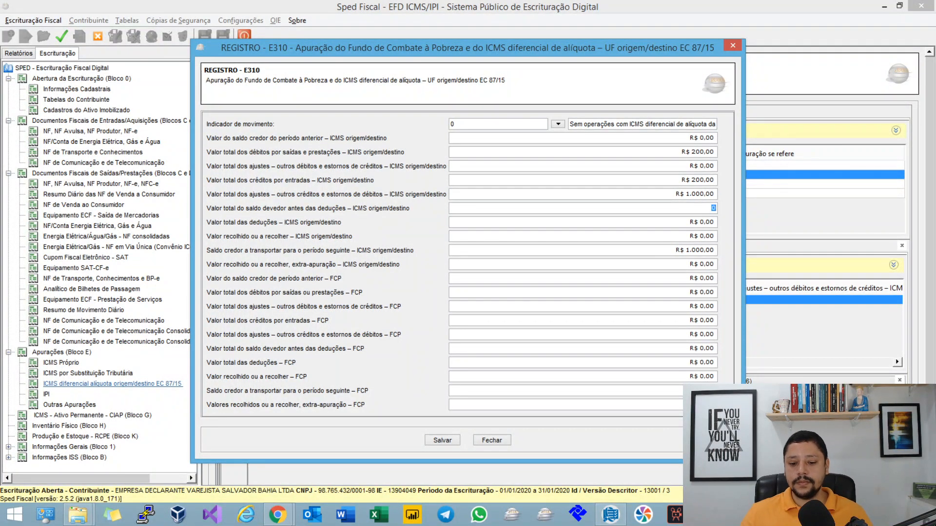
{"action": "left_click", "coordinate": [442, 440]}
Step: Switch to the MindMeister map, expand Campo 08 and bring up the rule that calculates VL_SLD_DEV_ANT_DIFAL
{"action": "key", "text": "alt+Tab"}
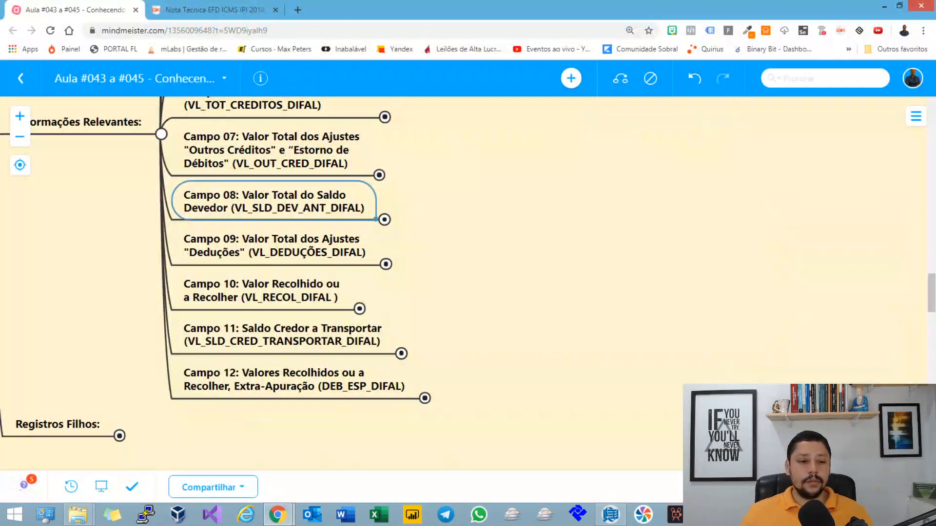
{"action": "left_click_drag", "start_coordinate": [442, 440], "coordinate": [431, 391]}
{"action": "key", "text": "space"}
{"action": "left_click_drag", "start_coordinate": [438, 292], "coordinate": [401, 395]}
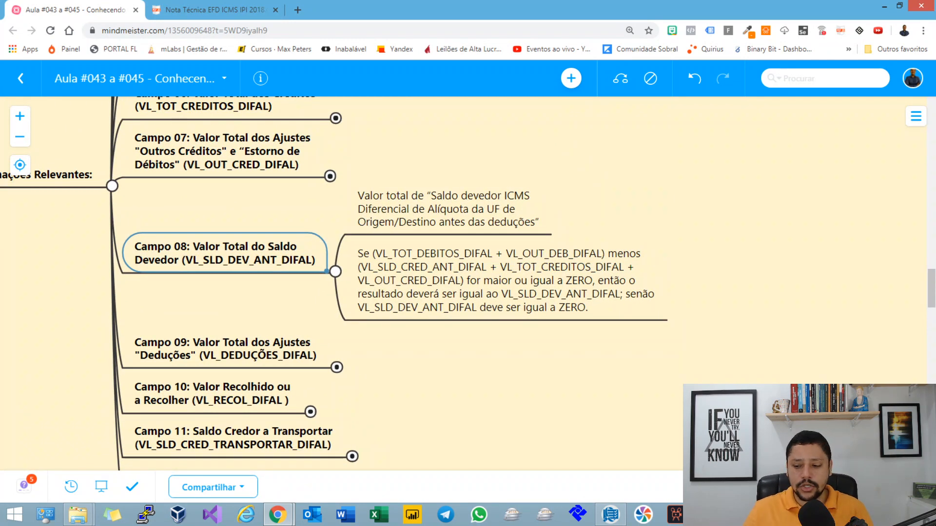
{"action": "key", "text": "Right"}
{"action": "key", "text": "Down"}
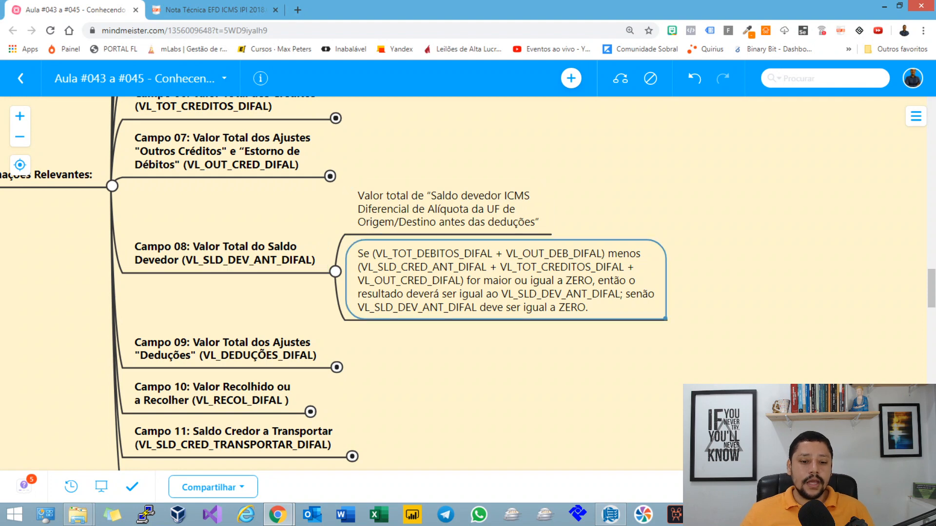
{"action": "left_click_drag", "start_coordinate": [453, 409], "coordinate": [443, 343]}
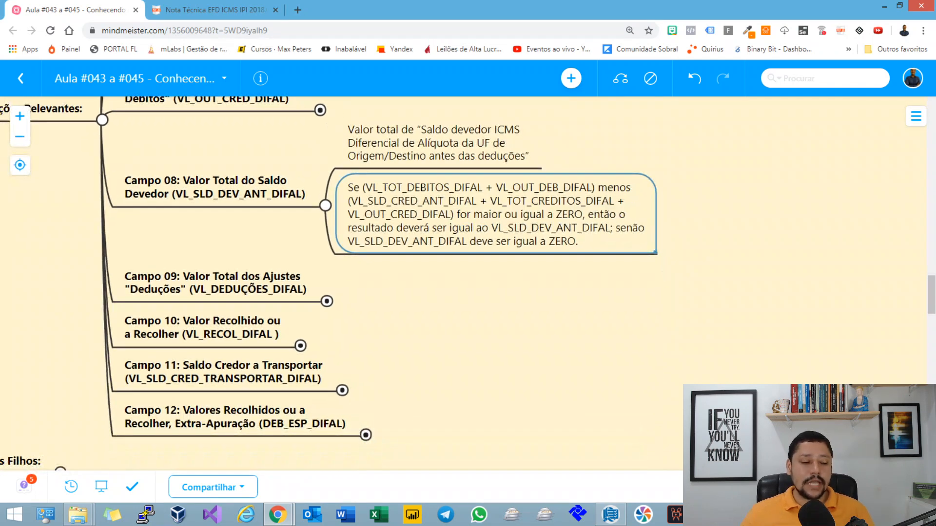
Step: Reopen Bahia's E310 record in Sped Fiscal and compare its total débitos and outros débitos fields with Campo 08's formula
{"action": "key", "text": "alt+Tab"}
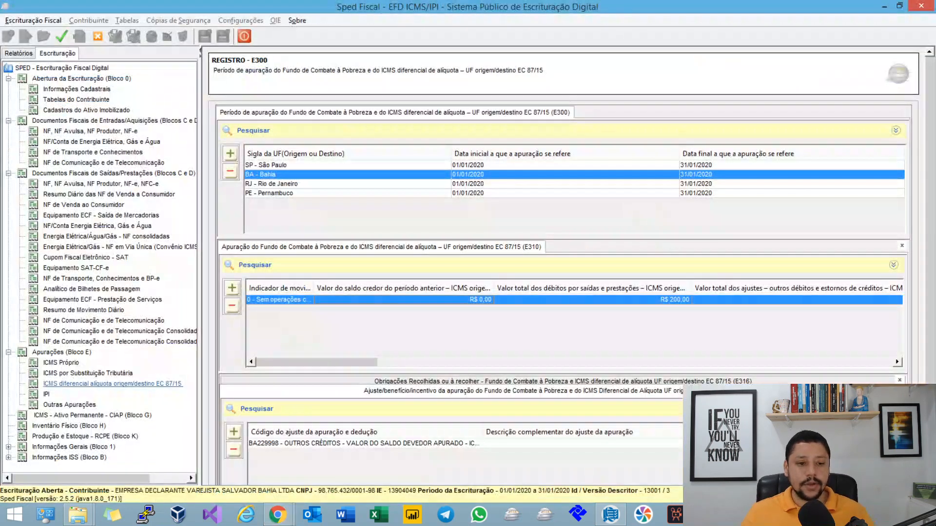
{"action": "double_click", "coordinate": [574, 300]}
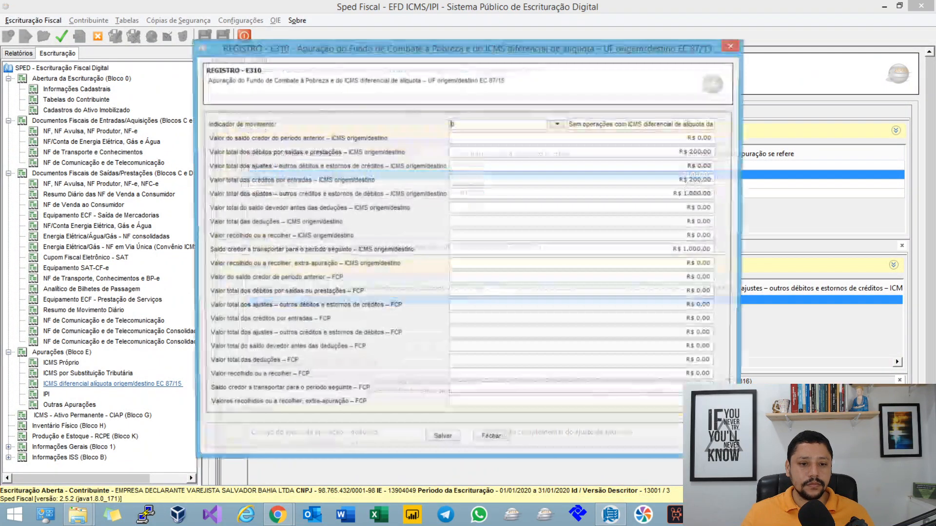
{"action": "left_click", "coordinate": [582, 152]}
{"action": "key", "text": "alt+Tab"}
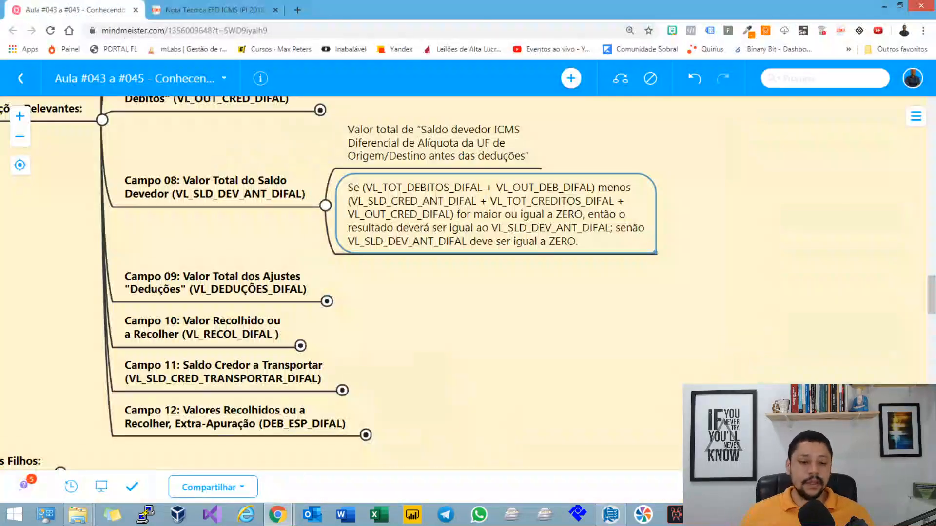
{"action": "key", "text": "alt+Tab"}
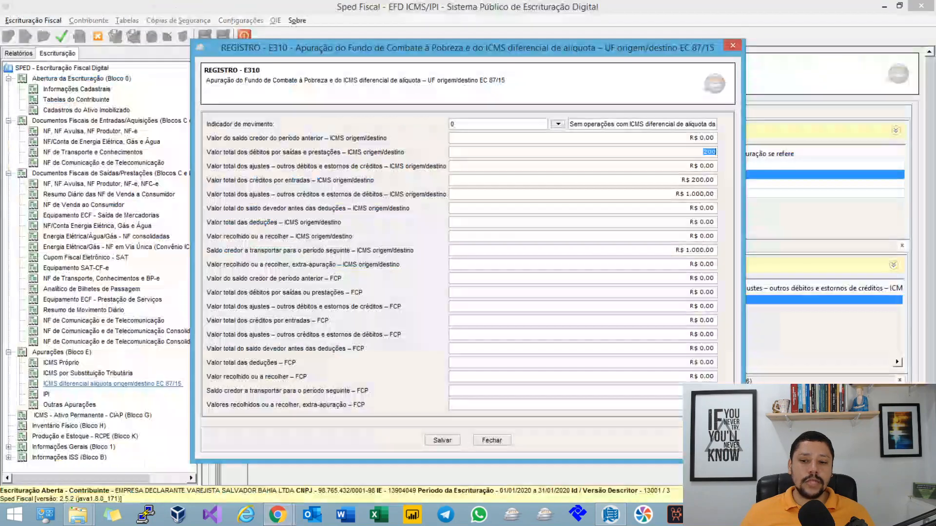
{"action": "key", "text": "Tab"}
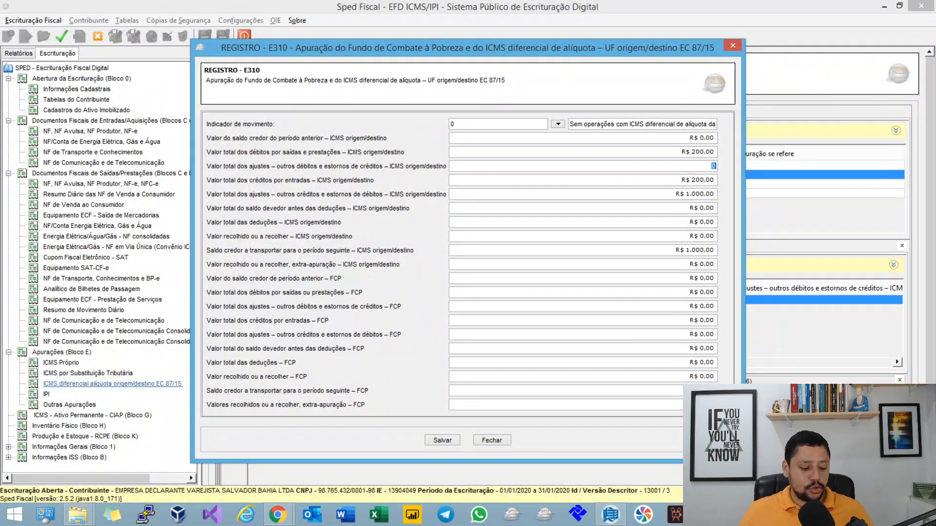
{"action": "key", "text": "alt+Tab"}
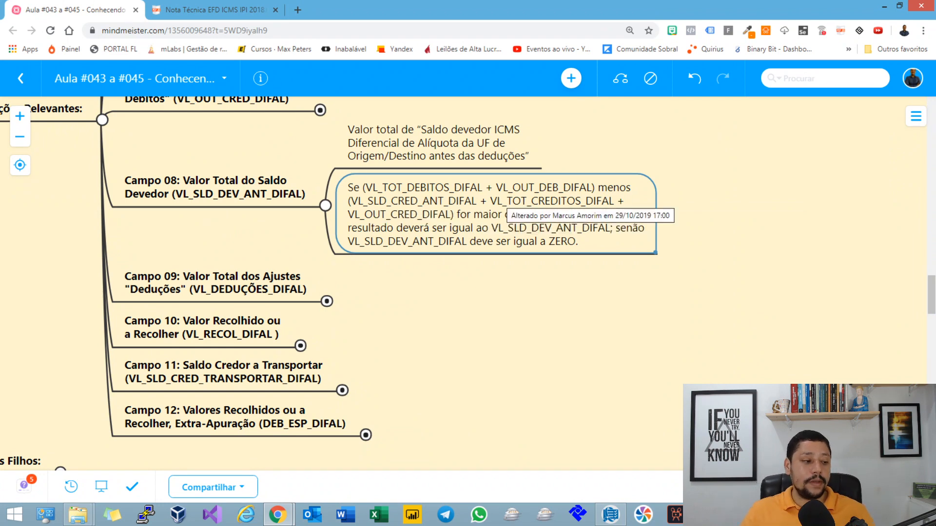
{"action": "key", "text": "alt+Tab"}
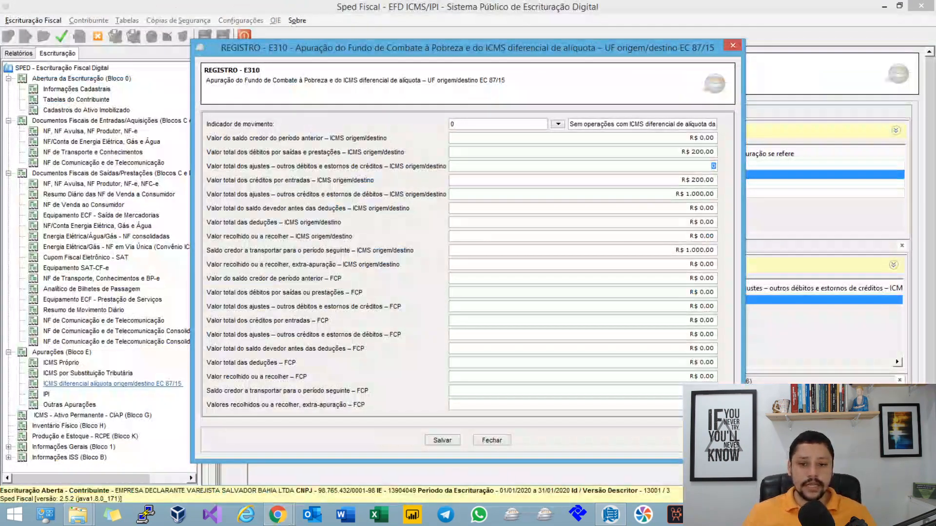
Step: Point out VL_SLD_CRED_ANT_DIFAL in the map's Campo 08 rule and match it to the saldo credor do período anterior in Sped Fiscal
{"action": "key", "text": "alt+Tab"}
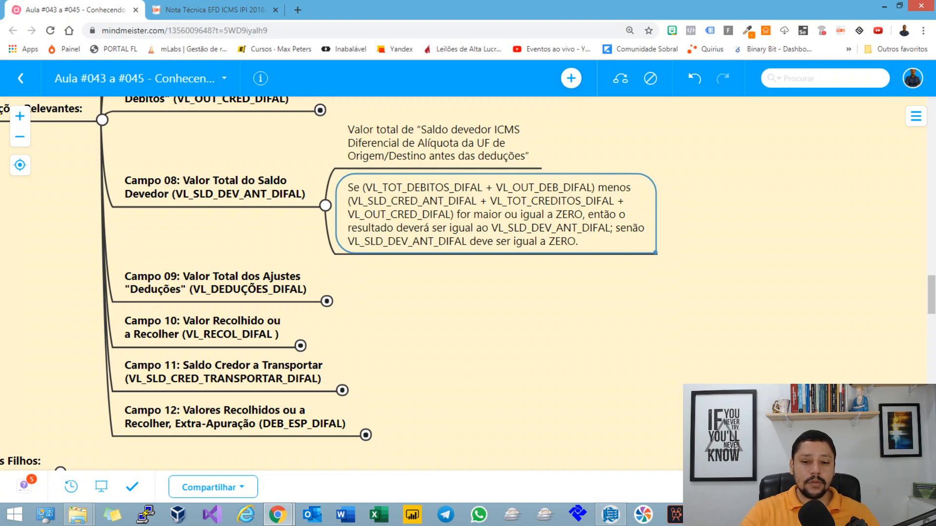
{"action": "double_click", "coordinate": [496, 224]}
{"action": "left_click", "coordinate": [444, 201]}
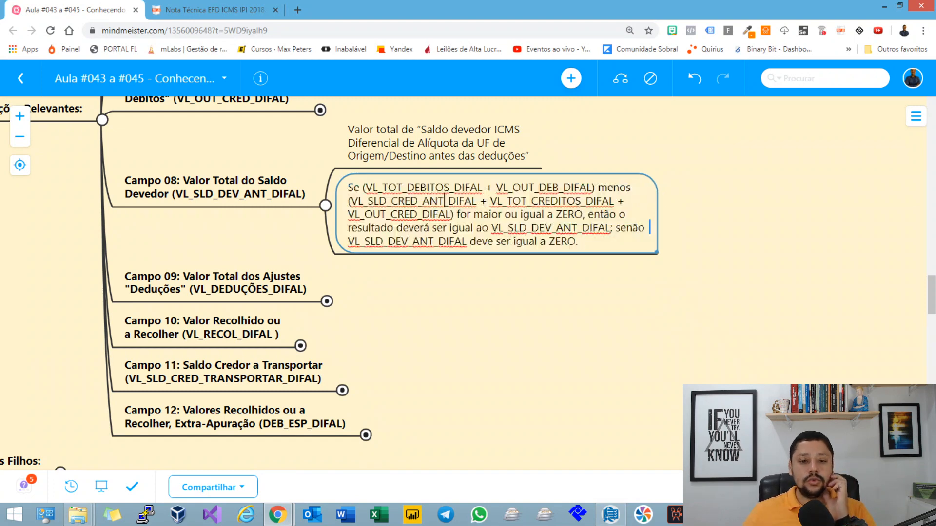
{"action": "double_click", "coordinate": [430, 200]}
{"action": "left_click", "coordinate": [430, 200]}
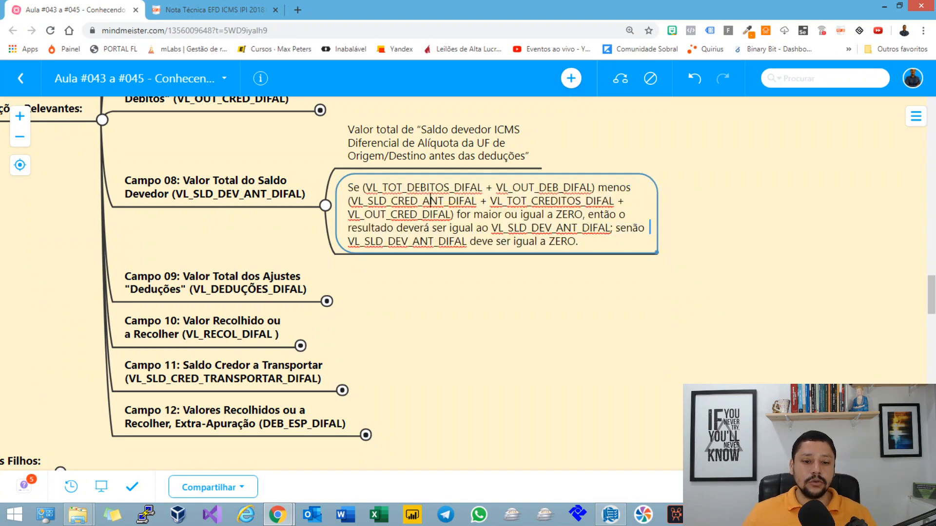
{"action": "key", "text": "alt+Tab"}
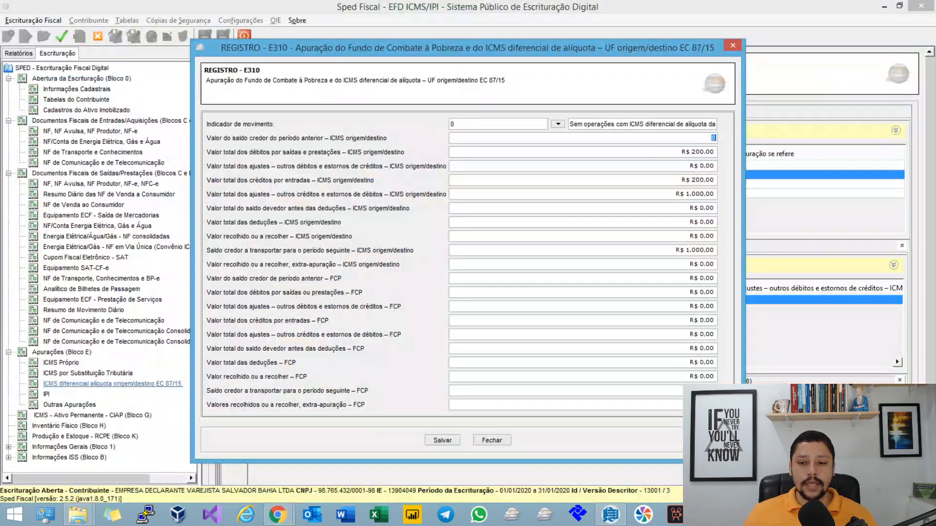
Step: Compare the E310 outros créditos and créditos por entradas totals with the credit terms in the map's Campo 08 formula
{"action": "left_click", "coordinate": [466, 194]}
{"action": "key", "text": "alt+Tab"}
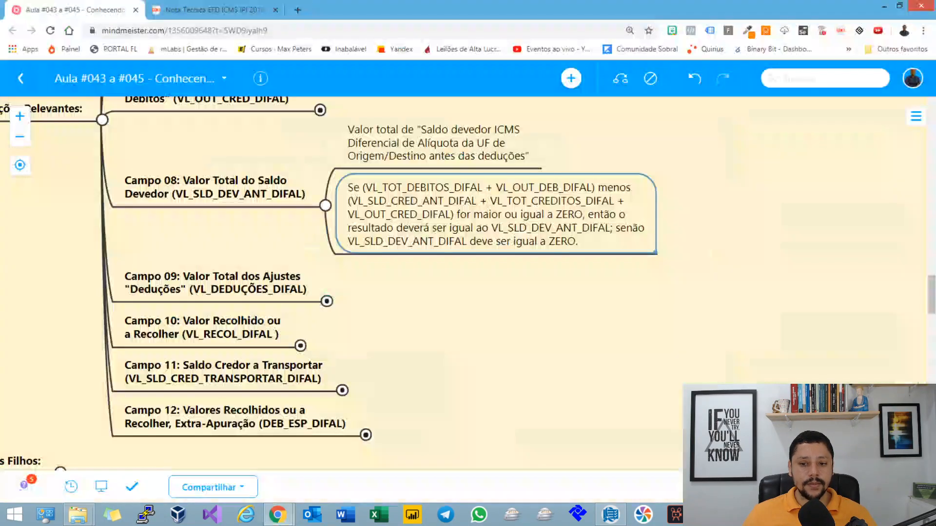
{"action": "key", "text": "alt+Tab"}
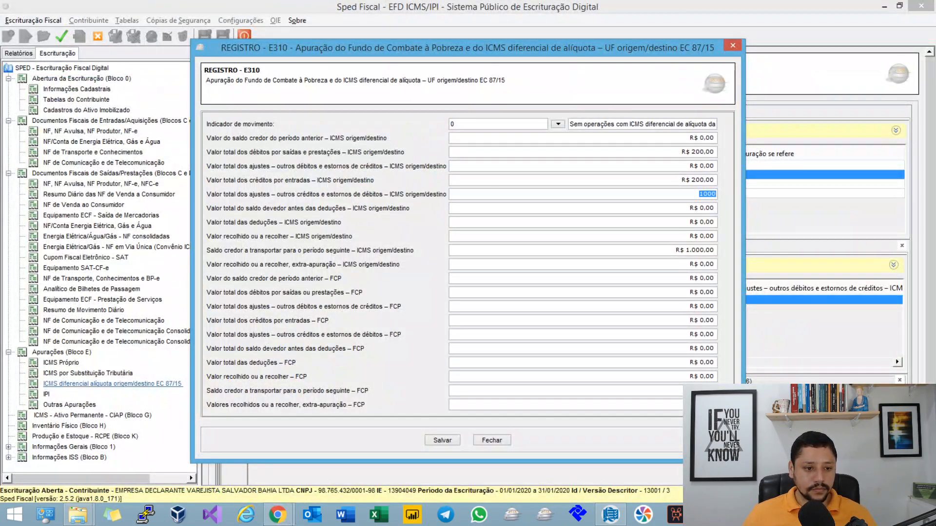
{"action": "left_click", "coordinate": [475, 180]}
{"action": "key", "text": "alt+Tab"}
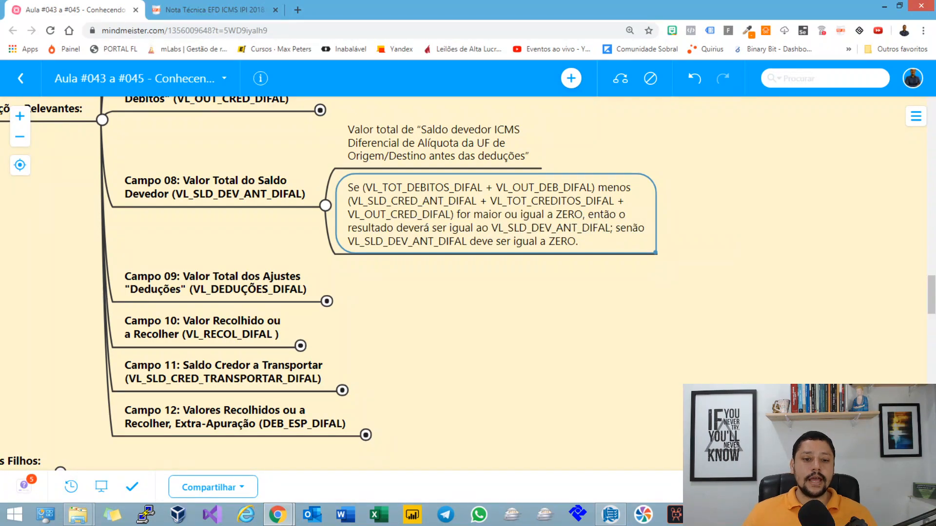
{"action": "key", "text": "alt+Tab"}
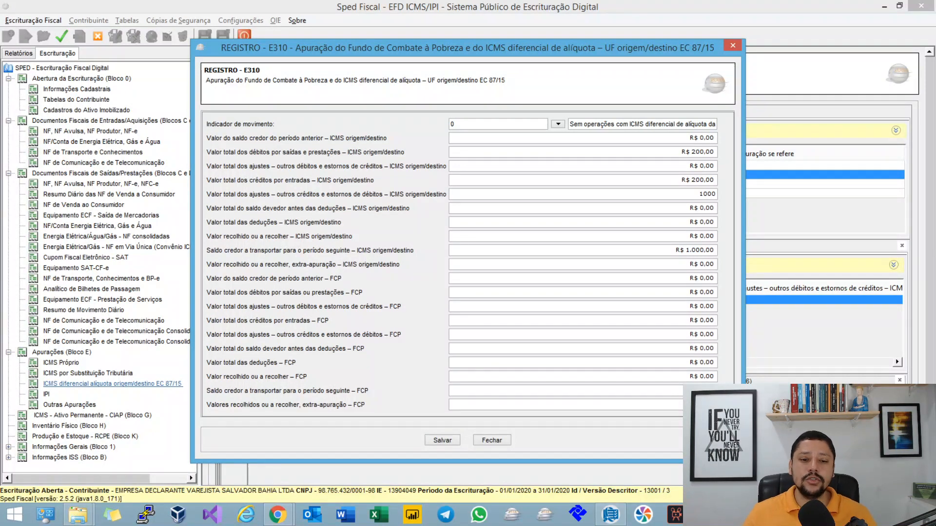
Step: Switch to MindMeister and highlight Campo 08's "for maior ou igual" condition and its VL_SLD_DEV_ANT_DIFAL result
{"action": "key", "text": "alt+Tab"}
{"action": "double_click", "coordinate": [490, 215]}
{"action": "left_click", "coordinate": [490, 214]}
{"action": "left_click_drag", "start_coordinate": [460, 214], "coordinate": [536, 215]}
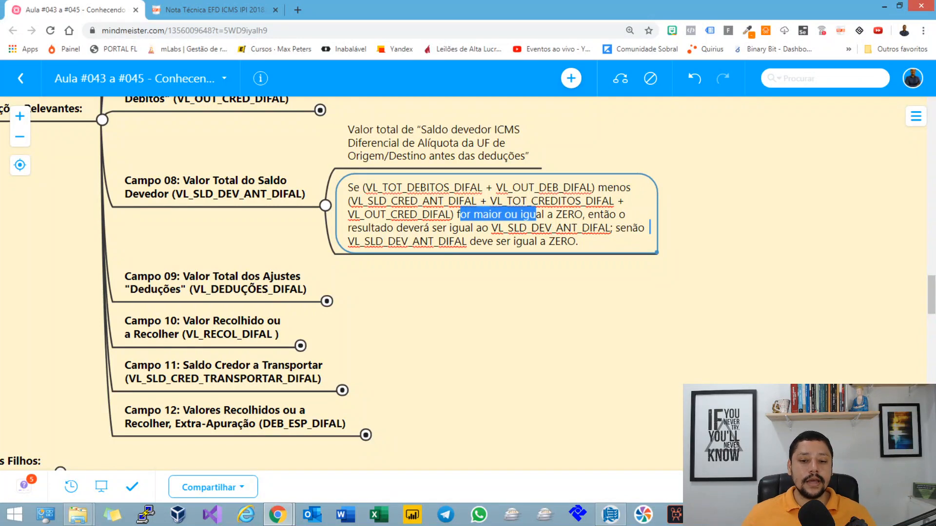
{"action": "left_click_drag", "start_coordinate": [380, 227], "coordinate": [598, 227]}
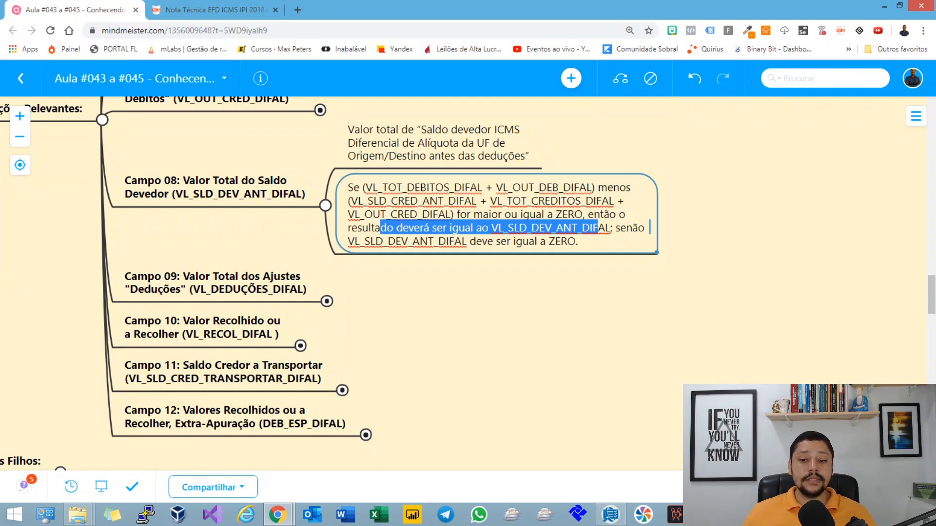
Step: Compare Campo 08's "senão" clause in the map with Bahia's saldo devedor and saldo credor a transportar fields in Sped Fiscal's E310 record
{"action": "key", "text": "Left"}
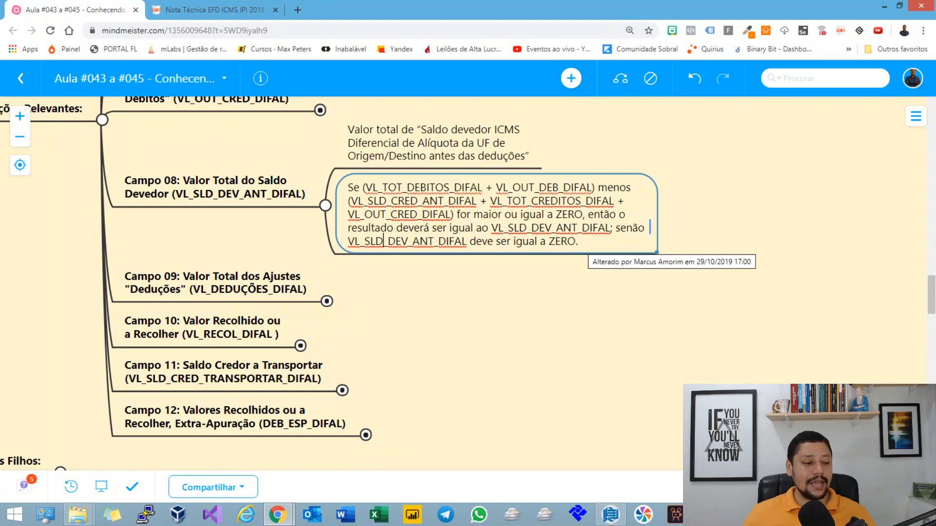
{"action": "key", "text": "alt+Tab"}
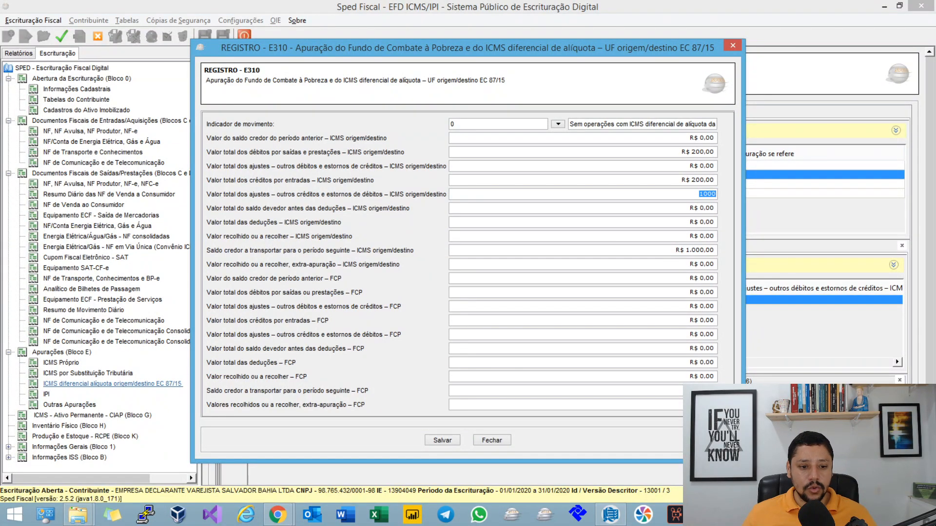
{"action": "key", "text": "Tab"}
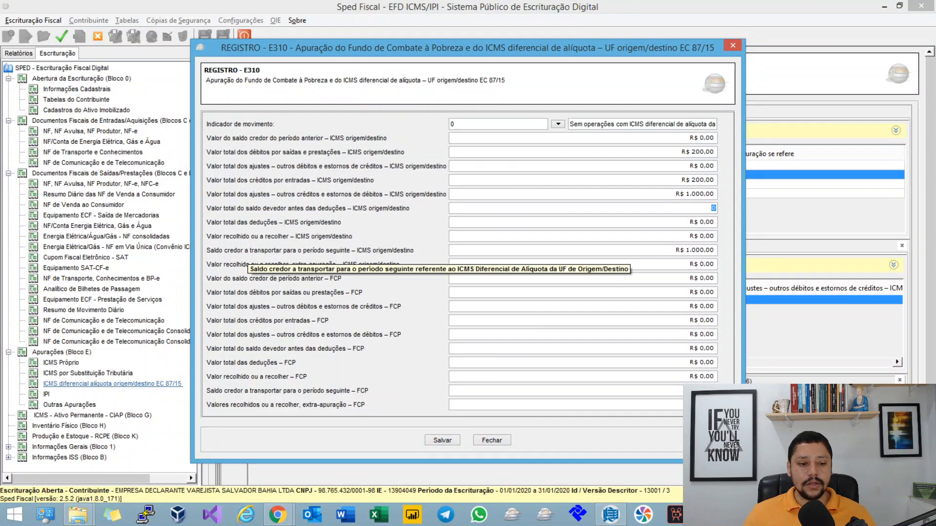
{"action": "left_click", "coordinate": [706, 250]}
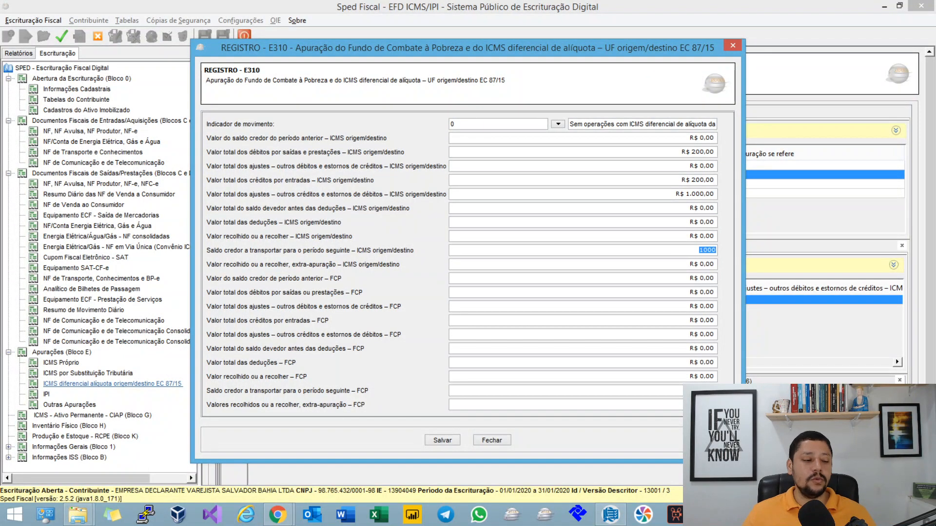
{"action": "key", "text": "alt+Tab"}
{"action": "left_click_drag", "start_coordinate": [487, 317], "coordinate": [511, 275]}
{"action": "key", "text": "alt+Tab"}
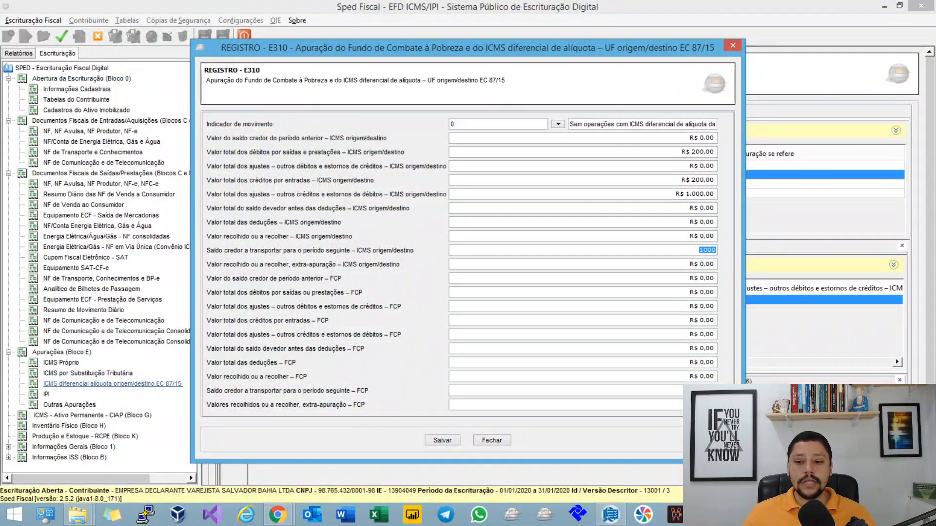
Step: Switch to MindMeister, expand the Campo 09 deduções details and collapse the Campo 08 branch
{"action": "key", "text": "alt+Tab"}
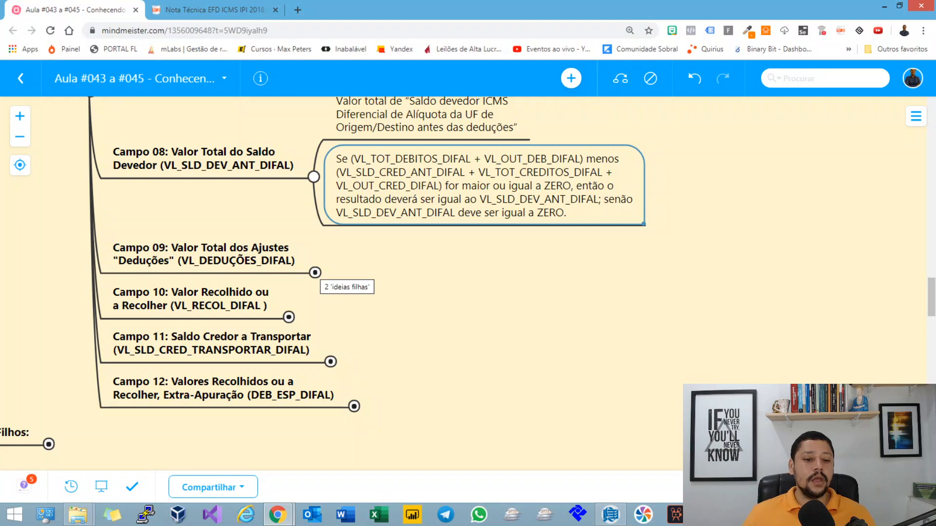
{"action": "left_click", "coordinate": [315, 273]}
{"action": "left_click", "coordinate": [314, 177]}
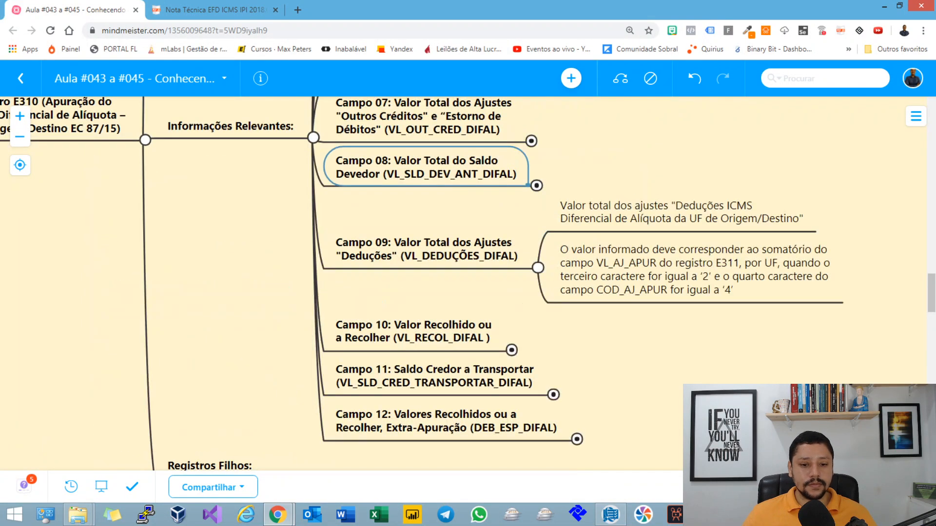
{"action": "left_click_drag", "start_coordinate": [609, 351], "coordinate": [382, 301]}
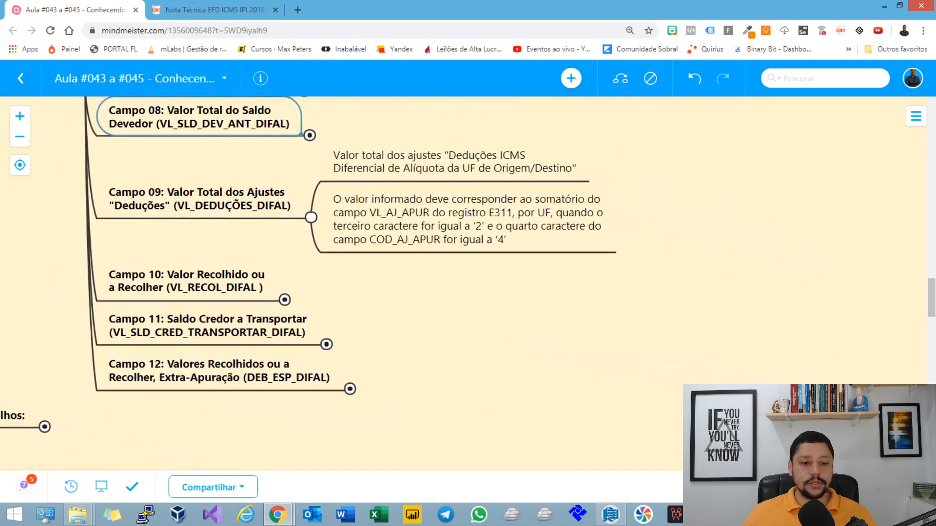
Step: Point out characters '2' and '4' in Campo 09's rule and highlight "4 - Deduções do imposto apurado" in the Nota Técnica
{"action": "left_click", "coordinate": [485, 222]}
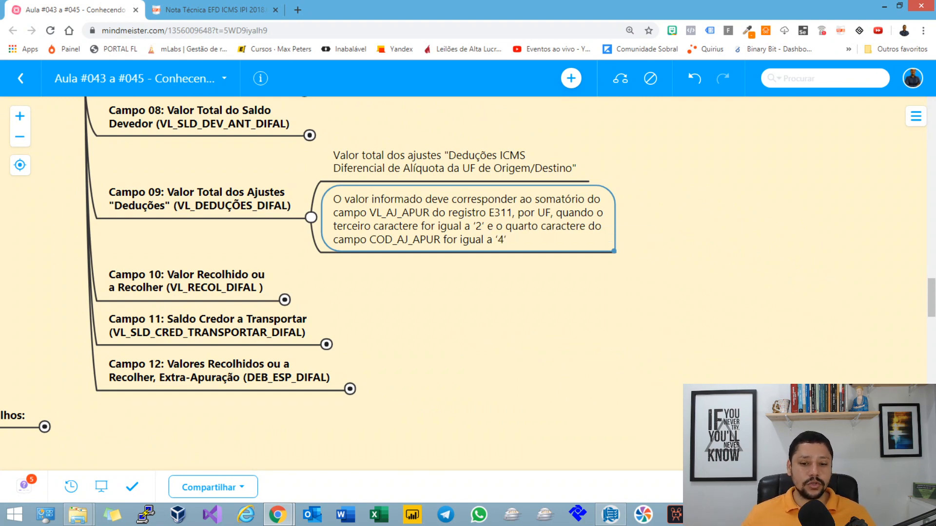
{"action": "double_click", "coordinate": [498, 239]}
{"action": "left_click", "coordinate": [498, 239]}
{"action": "left_click", "coordinate": [476, 226]}
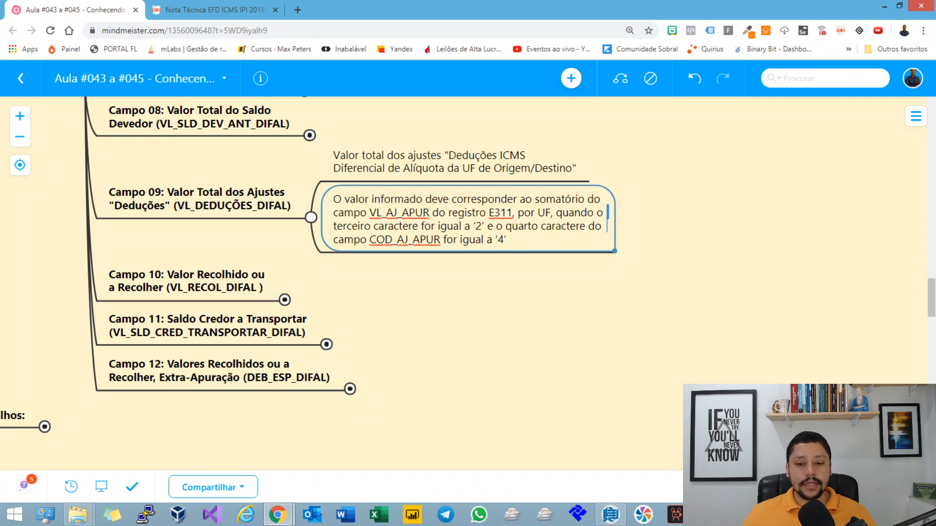
{"action": "left_click", "coordinate": [505, 239]}
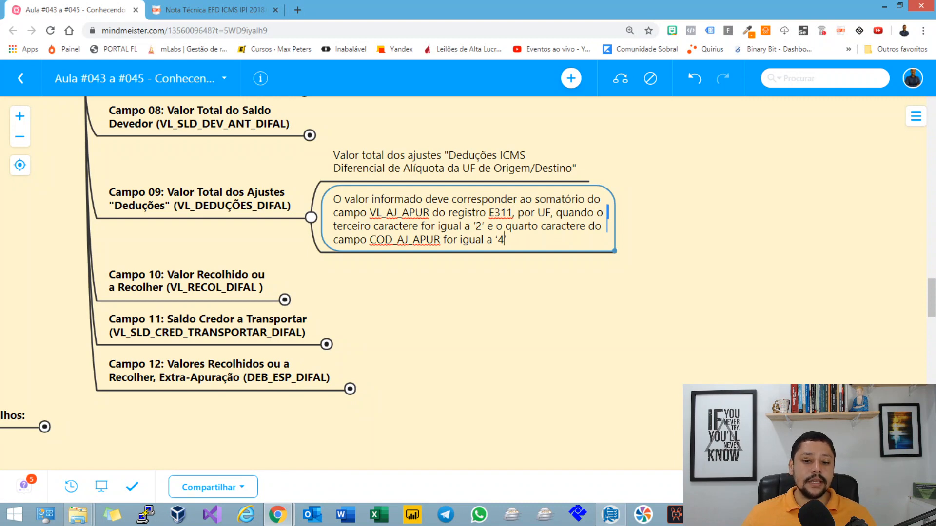
{"action": "key", "text": "ctrl+Tab"}
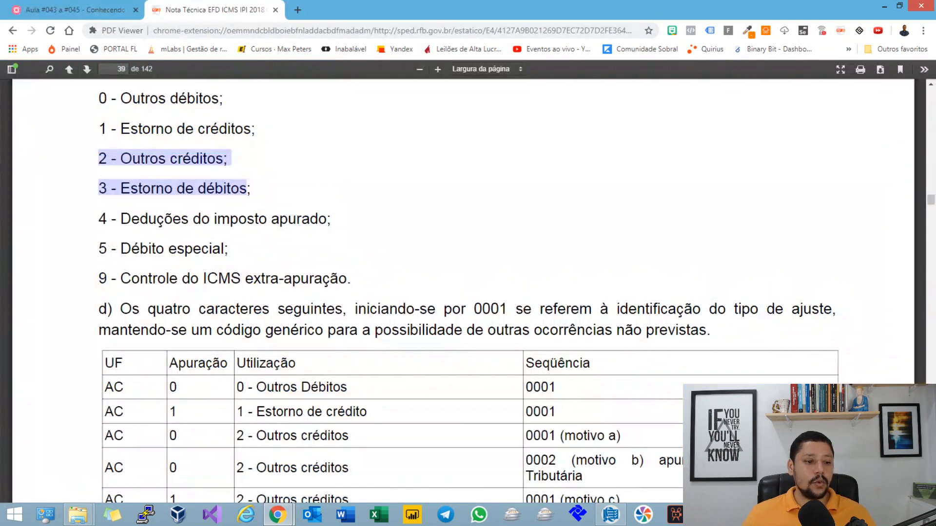
{"action": "left_click_drag", "start_coordinate": [99, 219], "coordinate": [331, 219]}
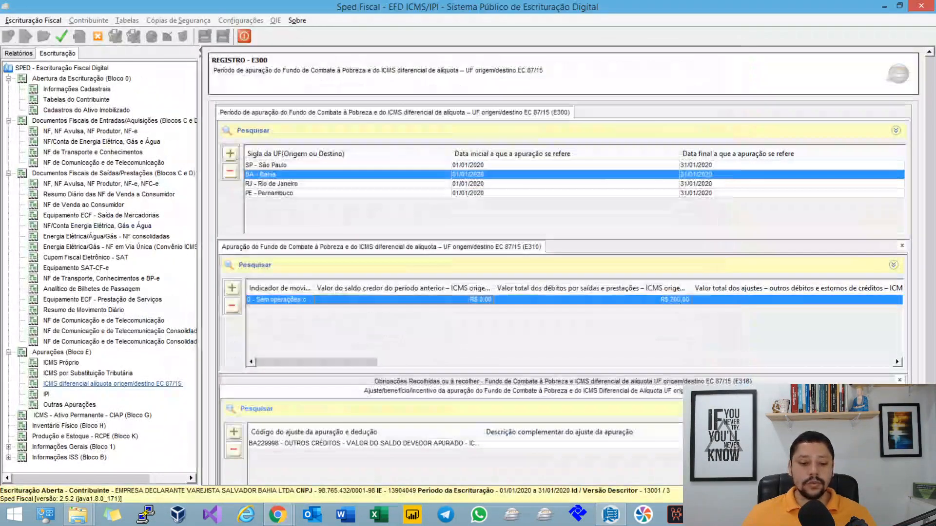
Step: Add a new E311 adjustment under Bahia's E310 in Sped Fiscal with the deduction code BA249999
{"action": "left_click_drag", "start_coordinate": [317, 362], "coordinate": [608, 362]}
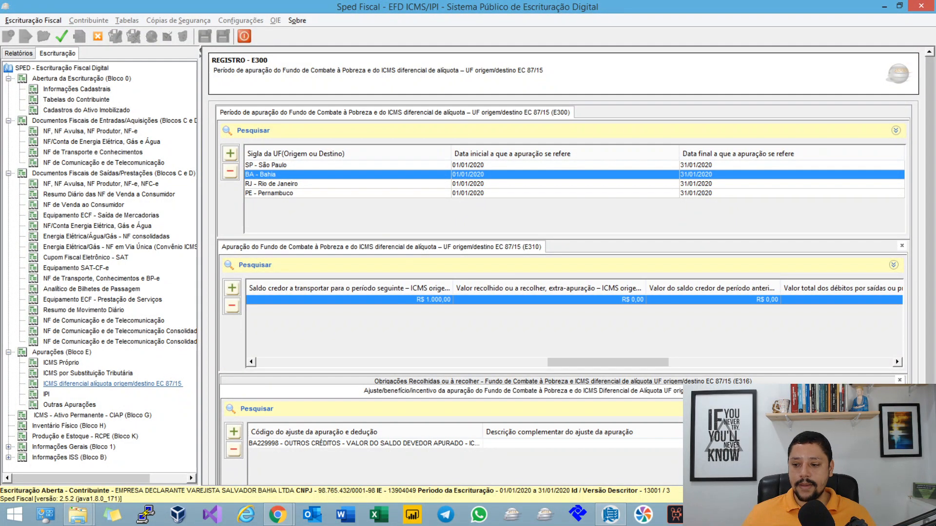
{"action": "left_click_drag", "start_coordinate": [929, 220], "coordinate": [929, 274]}
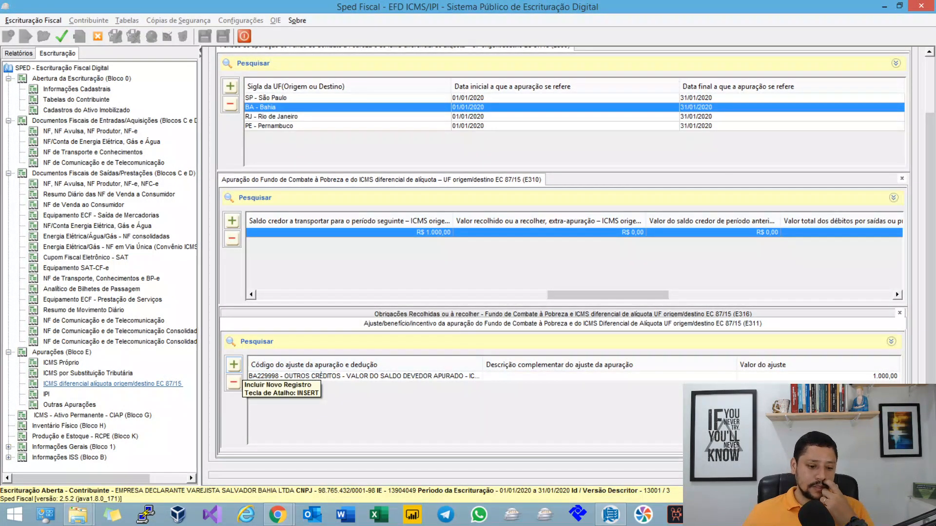
{"action": "left_click", "coordinate": [234, 365]}
{"action": "type", "text": "BA2"}
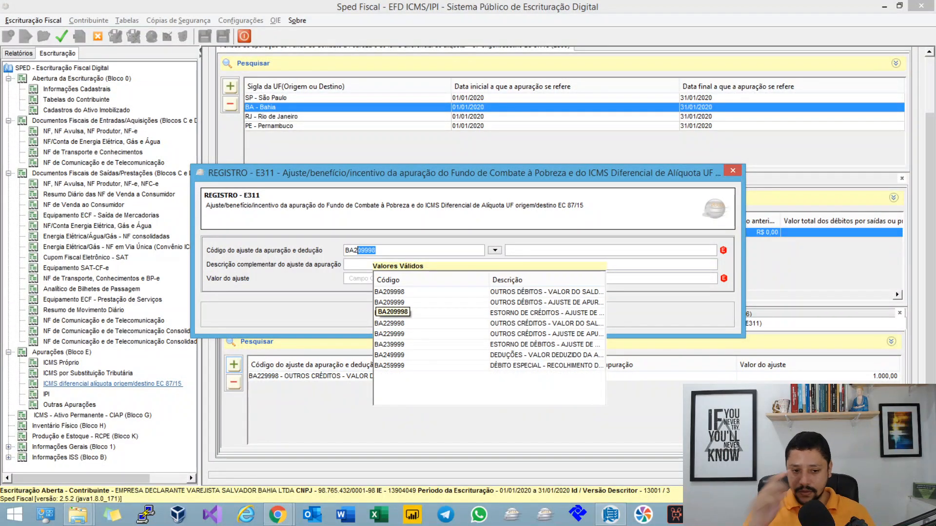
{"action": "type", "text": "4"}
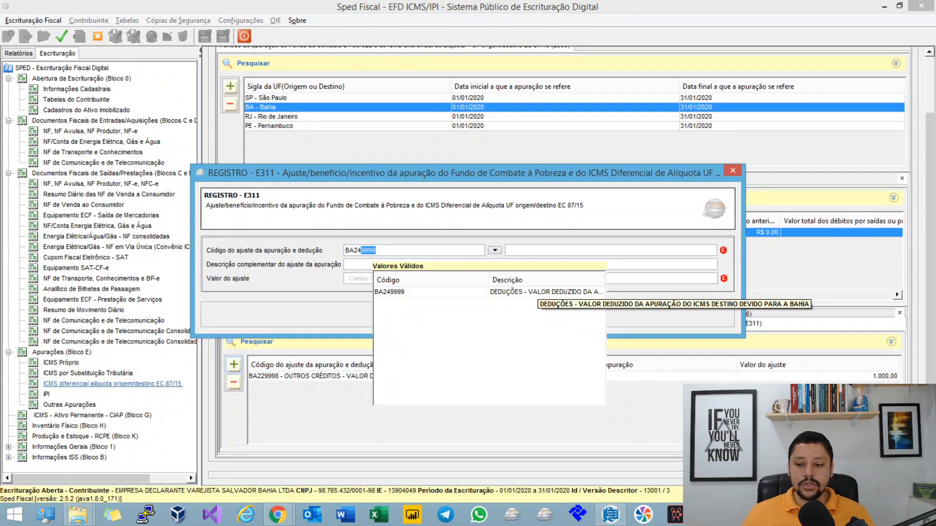
{"action": "key", "text": "Return"}
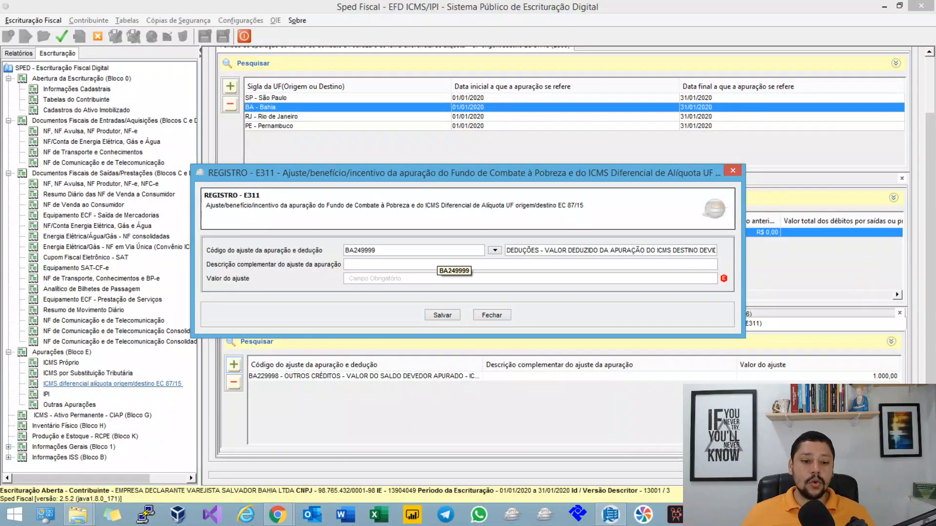
{"action": "left_click_drag", "start_coordinate": [375, 250], "coordinate": [361, 250]}
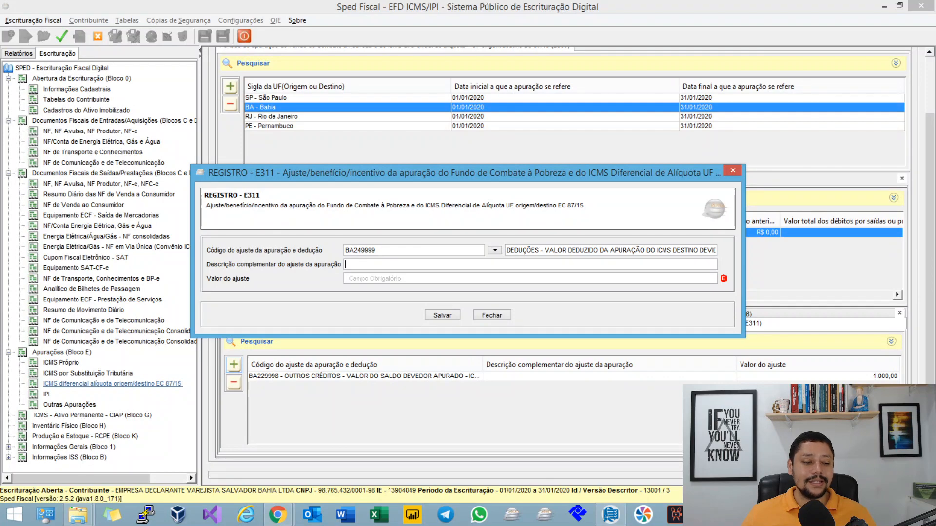
Step: Find the Nota Técnica's Obs. for states without an adjustment table and highlight it along with the generic XX codes
{"action": "key", "text": "alt+Tab"}
{"action": "scroll", "coordinate": [468, 293], "scroll_direction": "down", "scroll_amount": 3}
{"action": "scroll", "coordinate": [468, 292], "scroll_direction": "down", "scroll_amount": 9}
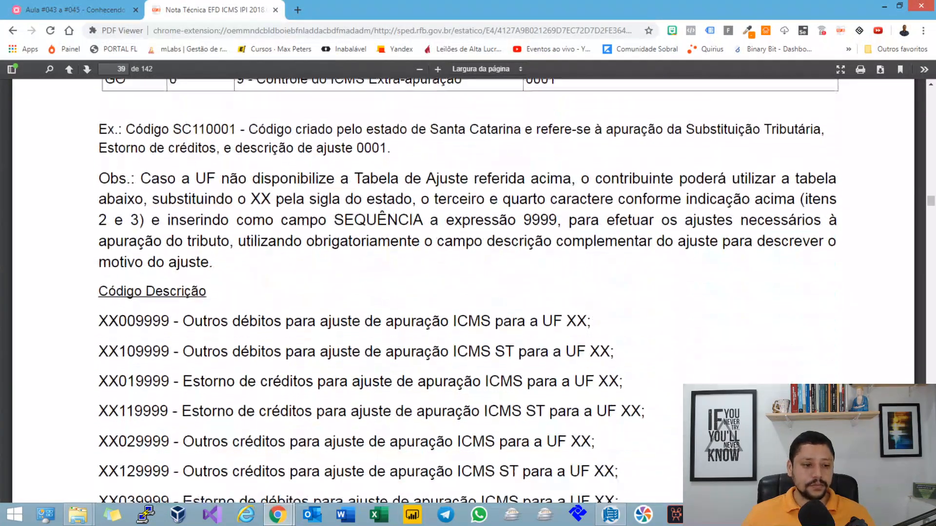
{"action": "scroll", "coordinate": [463, 293], "scroll_direction": "down", "scroll_amount": 10}
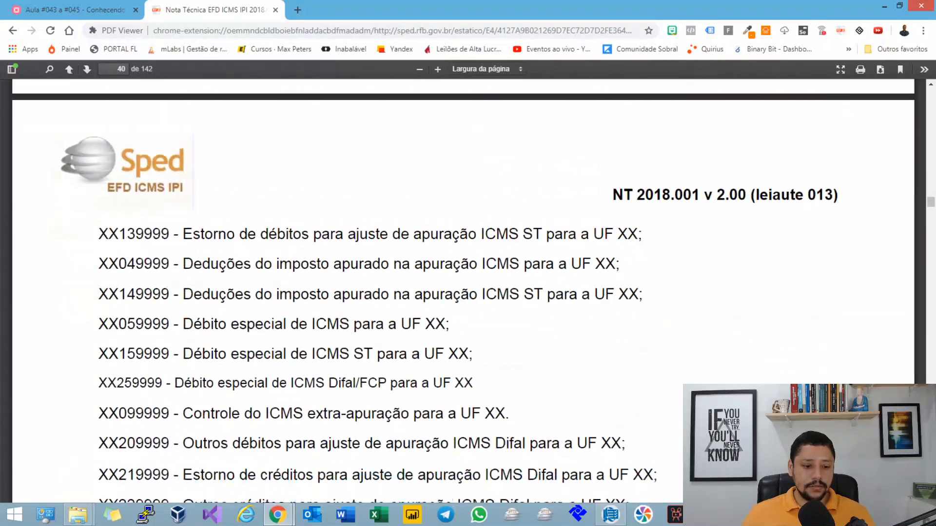
{"action": "scroll", "coordinate": [463, 292], "scroll_direction": "down", "scroll_amount": 3}
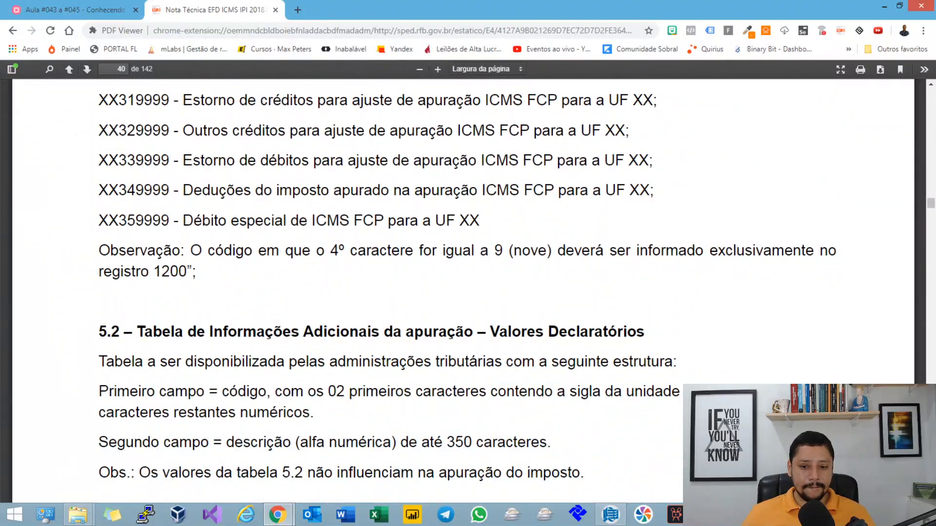
{"action": "scroll", "coordinate": [463, 292], "scroll_direction": "up", "scroll_amount": 20}
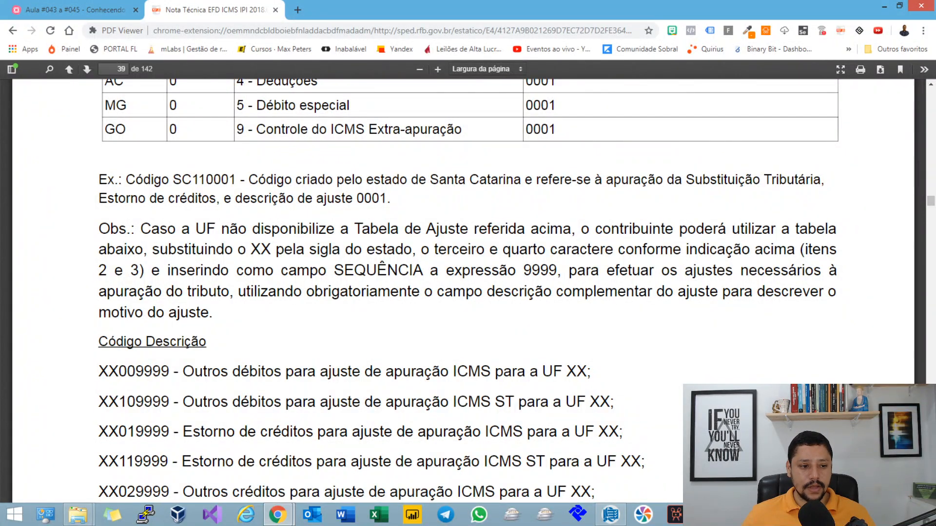
{"action": "left_click_drag", "start_coordinate": [140, 228], "coordinate": [659, 249]}
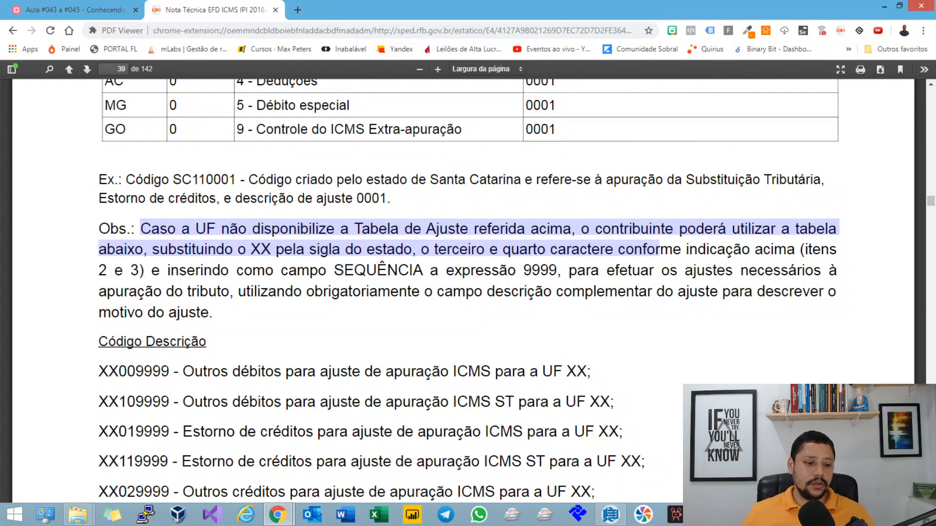
{"action": "left_click_drag", "start_coordinate": [109, 371], "coordinate": [598, 492]}
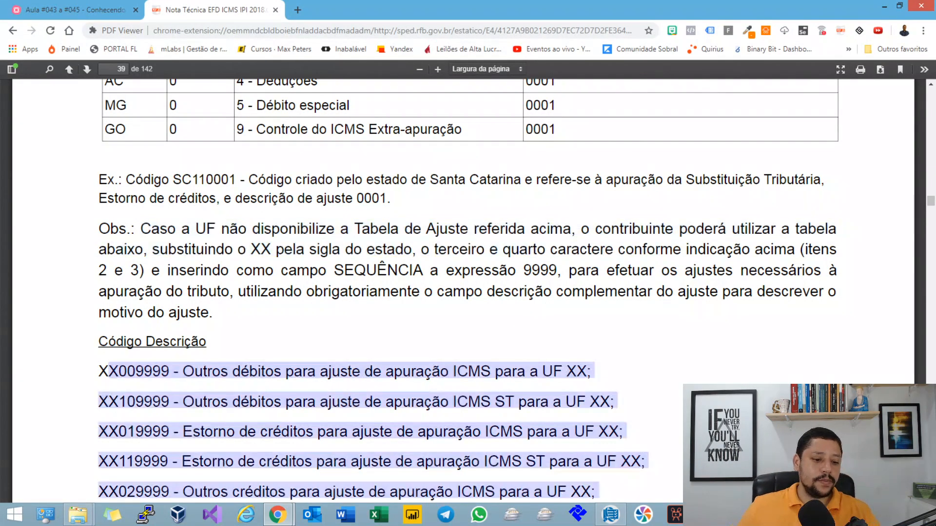
Step: Highlight the Obs. rules on replacing XX, using sequence 9999 and filling the mandatory descrição complementar, matching 9999 in code XX009999
{"action": "left_click_drag", "start_coordinate": [271, 249], "coordinate": [251, 250]}
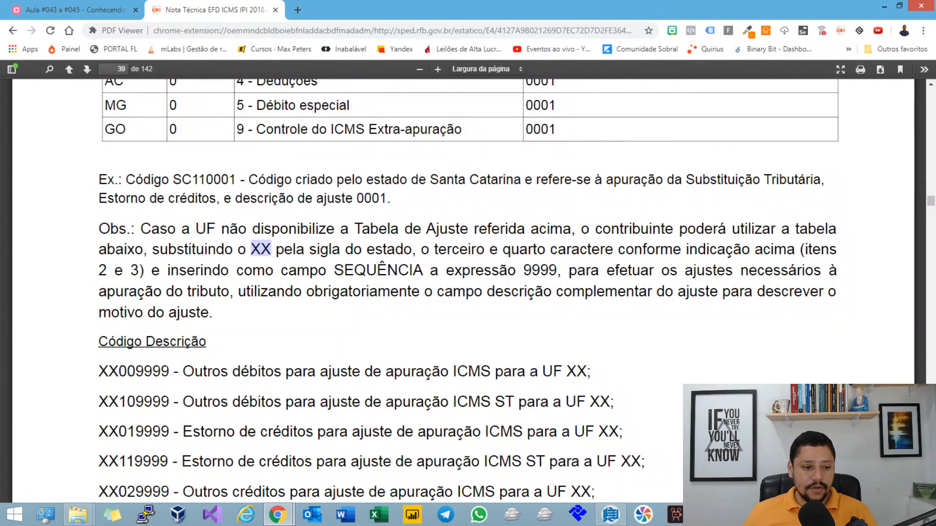
{"action": "left_click_drag", "start_coordinate": [569, 270], "coordinate": [797, 270]}
{"action": "left_click_drag", "start_coordinate": [250, 291], "coordinate": [564, 291]}
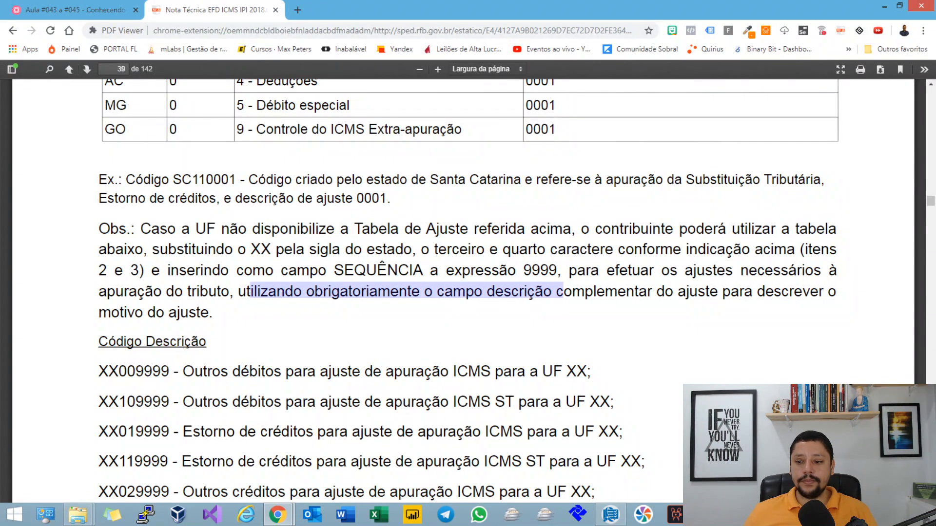
{"action": "left_click_drag", "start_coordinate": [421, 249], "coordinate": [556, 270]}
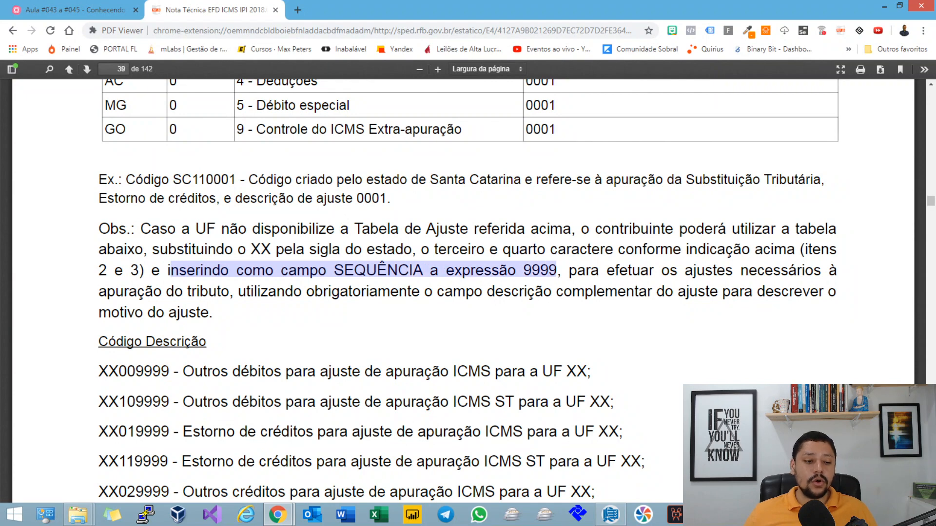
{"action": "left_click_drag", "start_coordinate": [169, 371], "coordinate": [135, 371]}
{"action": "left_click_drag", "start_coordinate": [598, 270], "coordinate": [208, 312]}
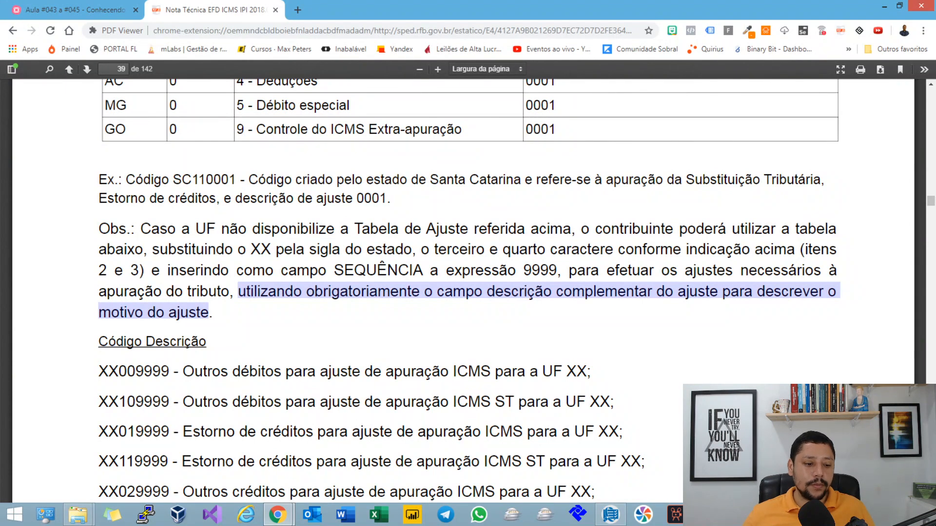
{"action": "left_click_drag", "start_coordinate": [135, 371], "coordinate": [170, 371]}
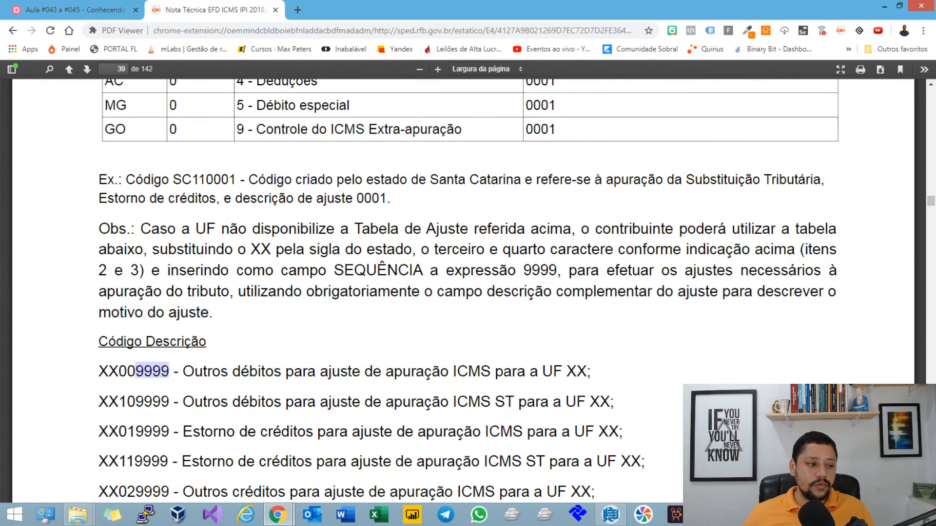
Step: Switch back to Sped Fiscal and save Bahia's E311 deduction with description "DEDUÇÃO COM BASE NA LEGISLAÇÃO X" and value 880
{"action": "left_click", "coordinate": [91, 9]}
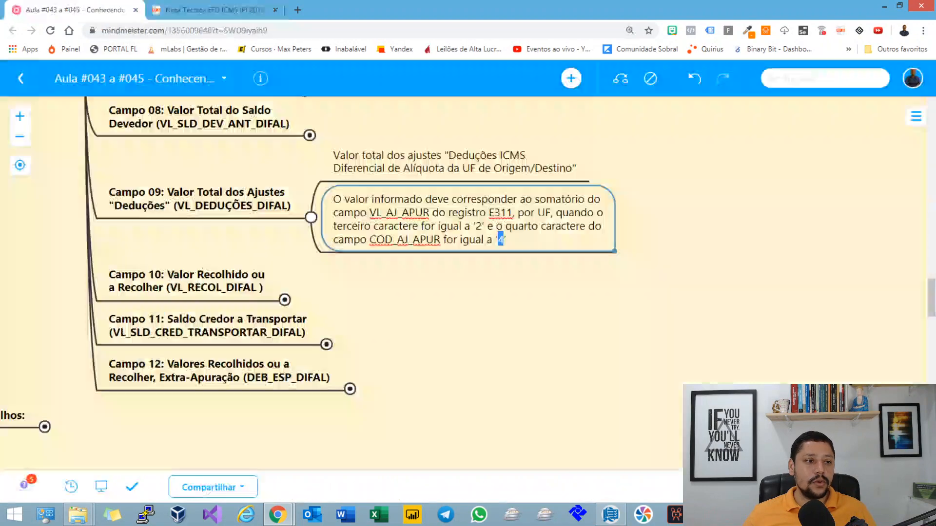
{"action": "key", "text": "alt+Tab"}
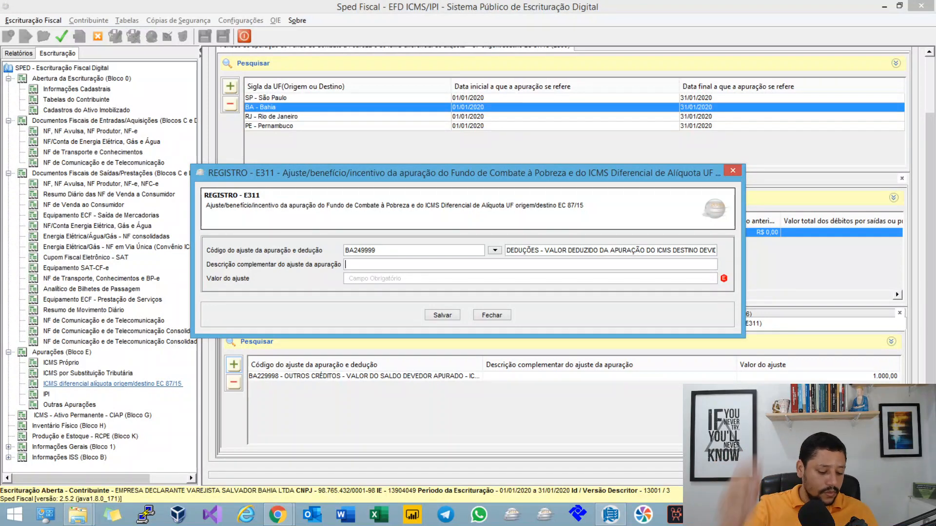
{"action": "type", "text": "DEDU"}
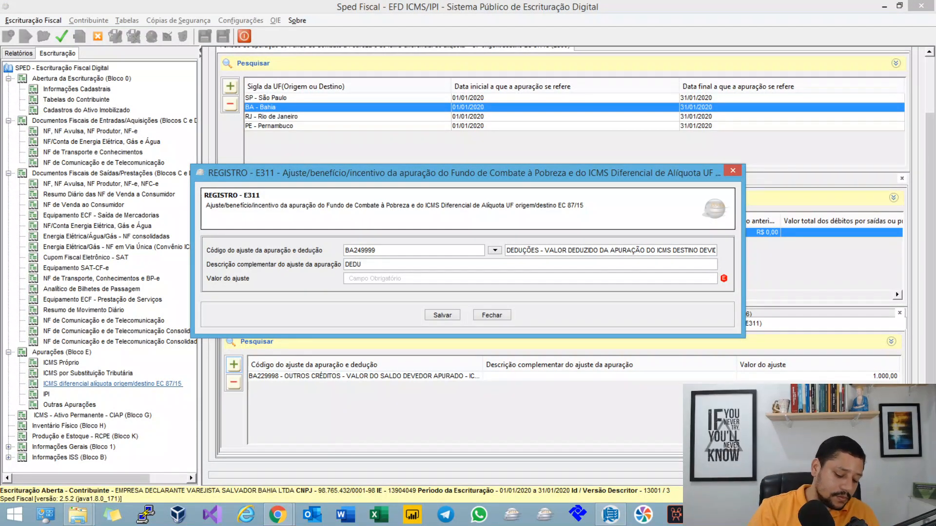
{"action": "type", "text": "ÇÃO COM BASE "}
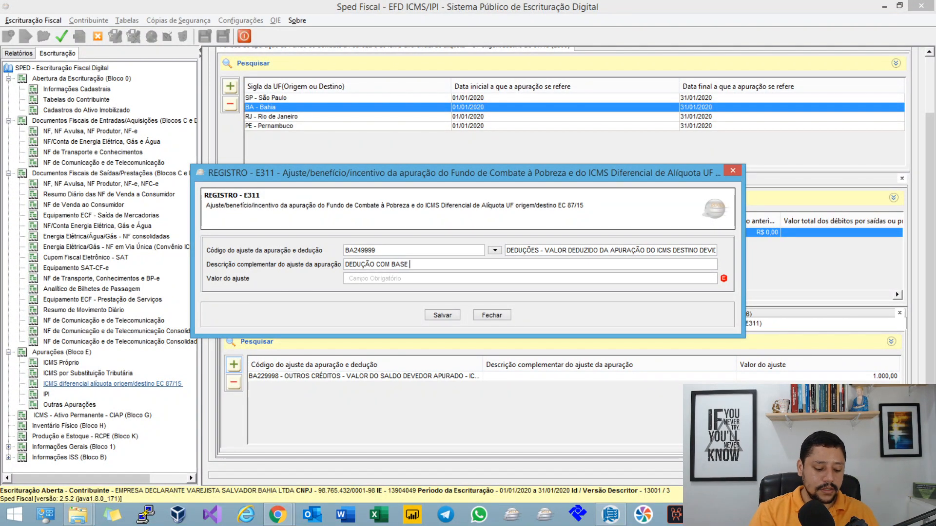
{"action": "type", "text": "NA LEGI"}
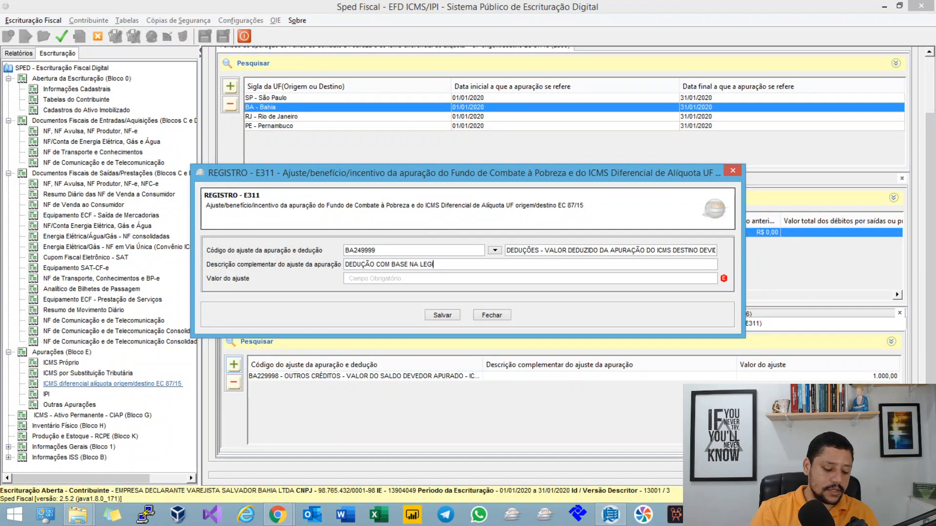
{"action": "type", "text": "SLAÇÃO X"}
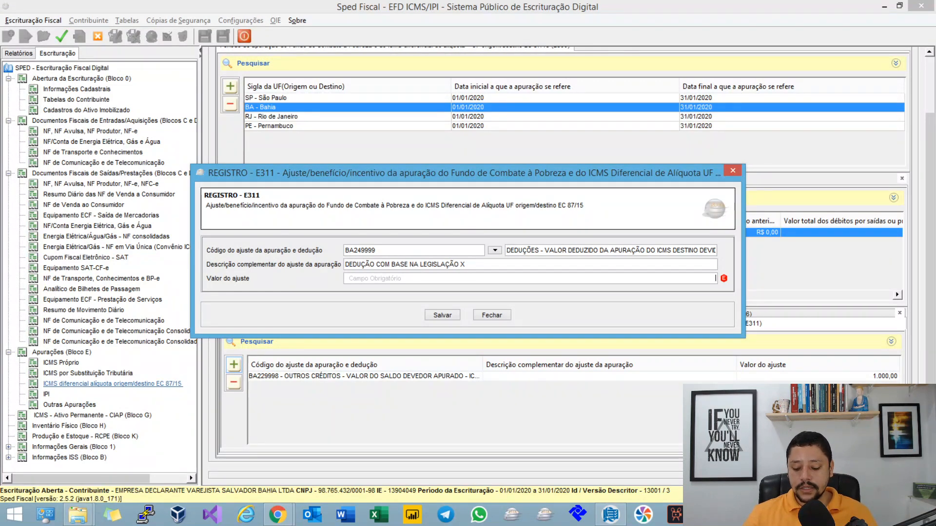
{"action": "key", "text": "Tab"}
{"action": "type", "text": "880"}
{"action": "key", "text": "Tab"}
{"action": "left_click", "coordinate": [442, 315]}
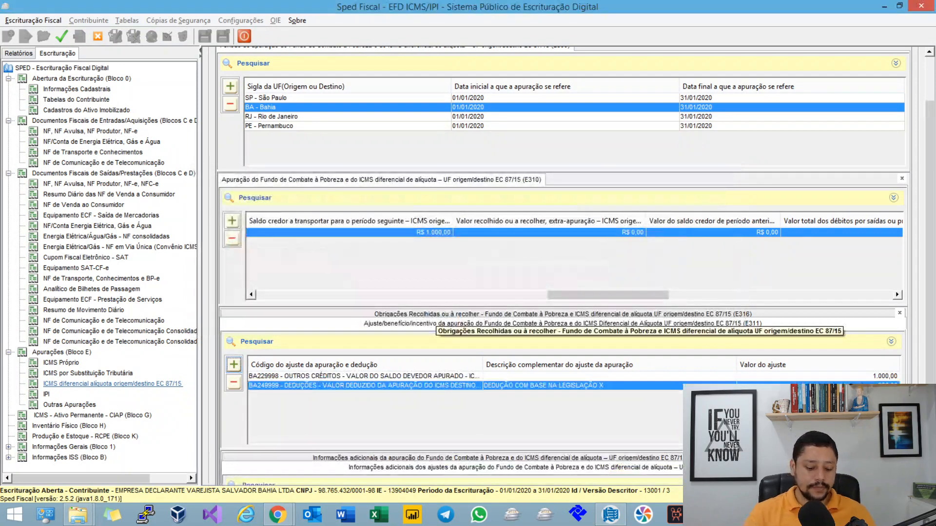
Step: Validate the escrituração and reopen Bahia's E310 record from the DIFAL assessment periods
{"action": "left_click", "coordinate": [62, 36]}
{"action": "key", "text": "Return"}
{"action": "key", "text": "Return"}
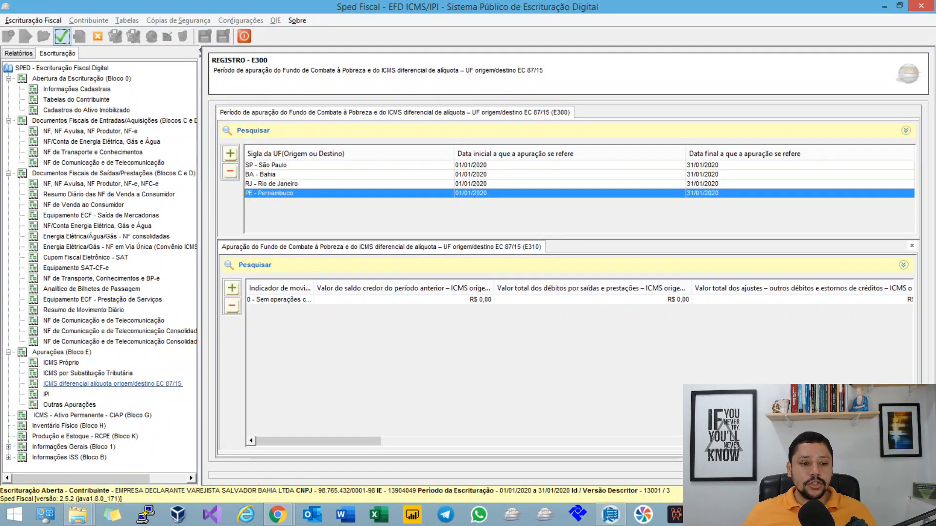
{"action": "left_click", "coordinate": [336, 175]}
{"action": "left_click", "coordinate": [361, 300]}
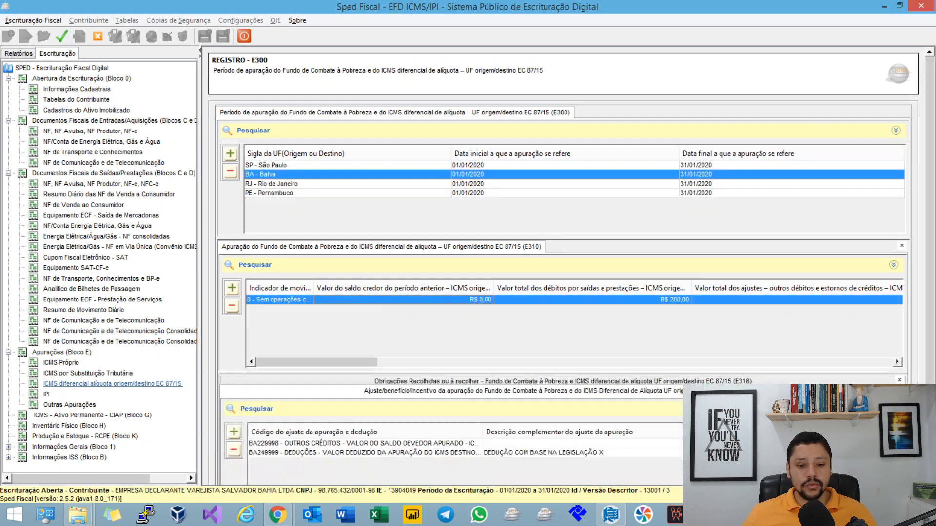
{"action": "double_click", "coordinate": [361, 299]}
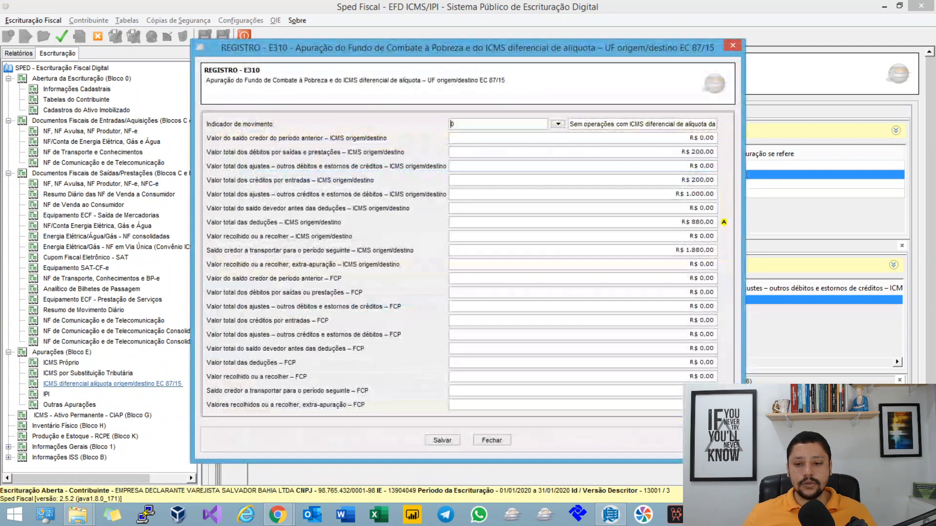
Step: Examine the warning on Bahia's total deductions field and compare it with the credit balance to carry forward, then return to the mind map
{"action": "left_click", "coordinate": [701, 222]}
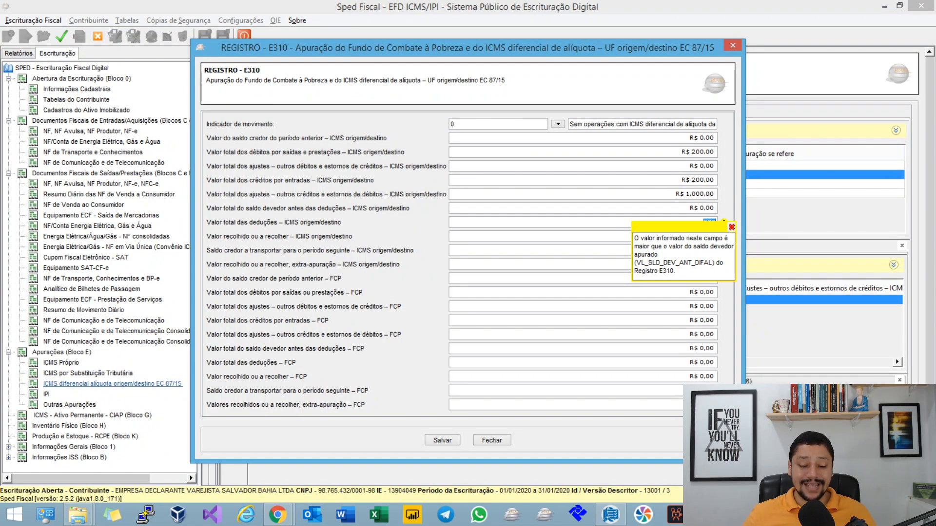
{"action": "left_click", "coordinate": [702, 220]}
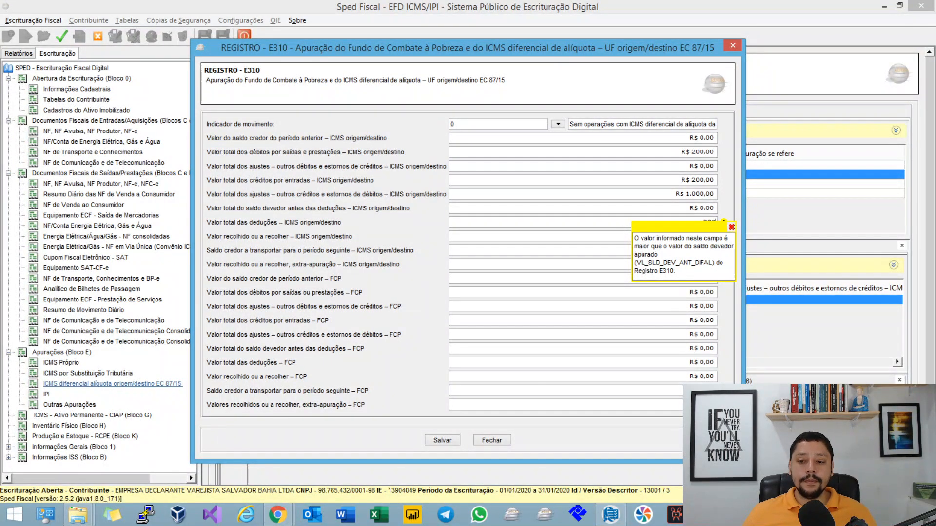
{"action": "left_click", "coordinate": [731, 227]}
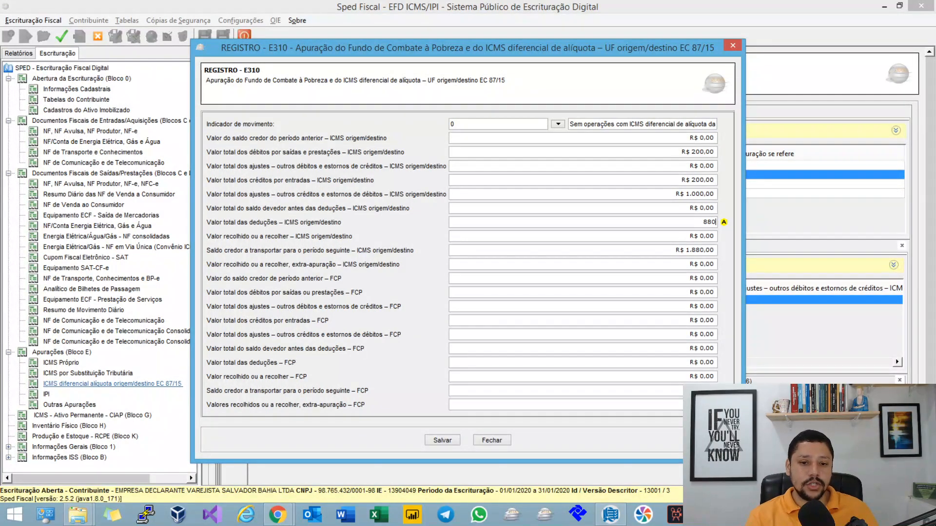
{"action": "key", "text": "Tab"}
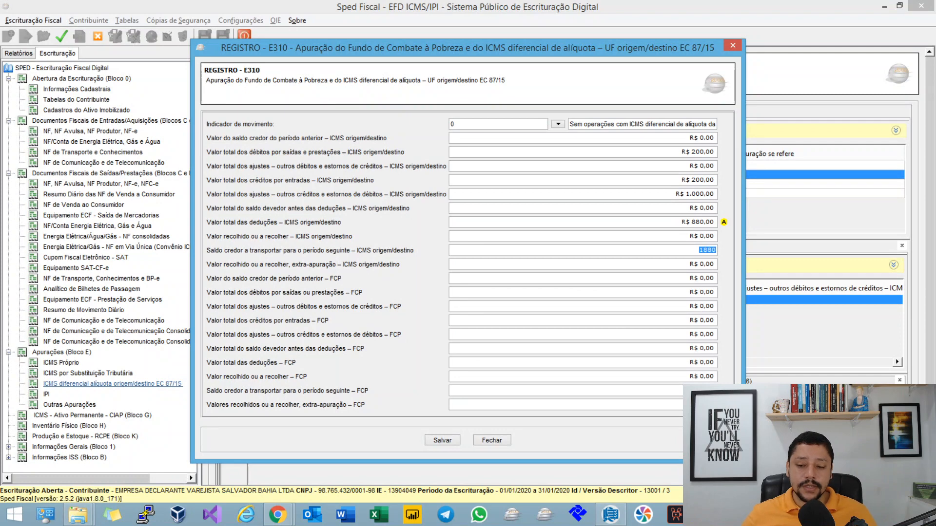
{"action": "key", "text": "shift+Tab"}
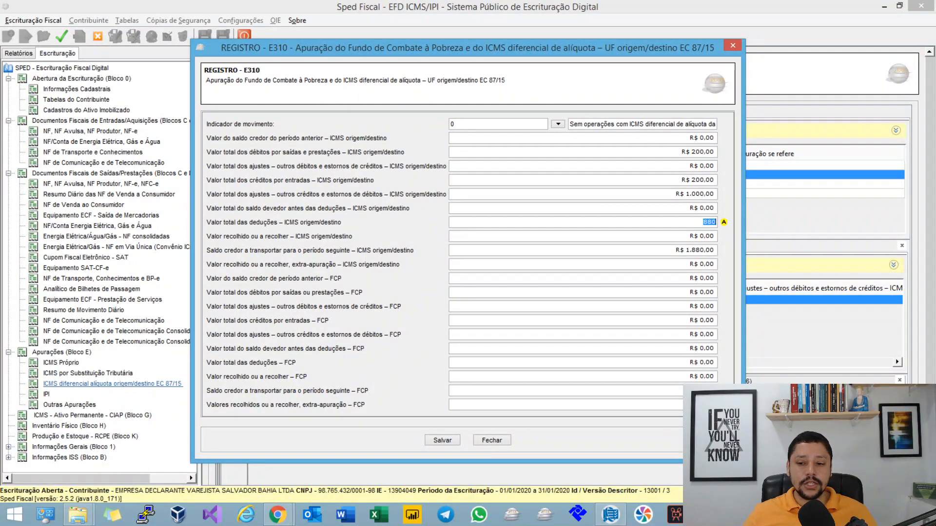
{"action": "left_click", "coordinate": [723, 222]}
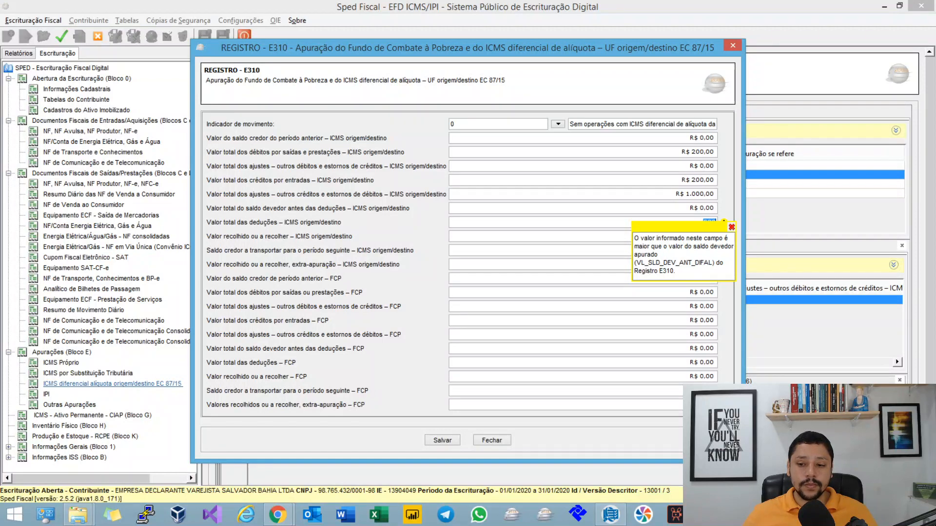
{"action": "left_click", "coordinate": [732, 227]}
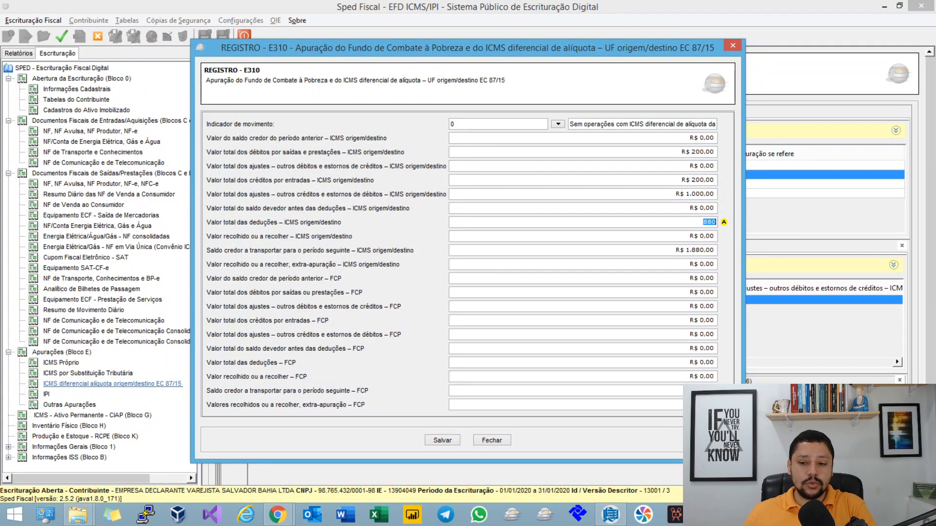
{"action": "key", "text": "alt+Tab"}
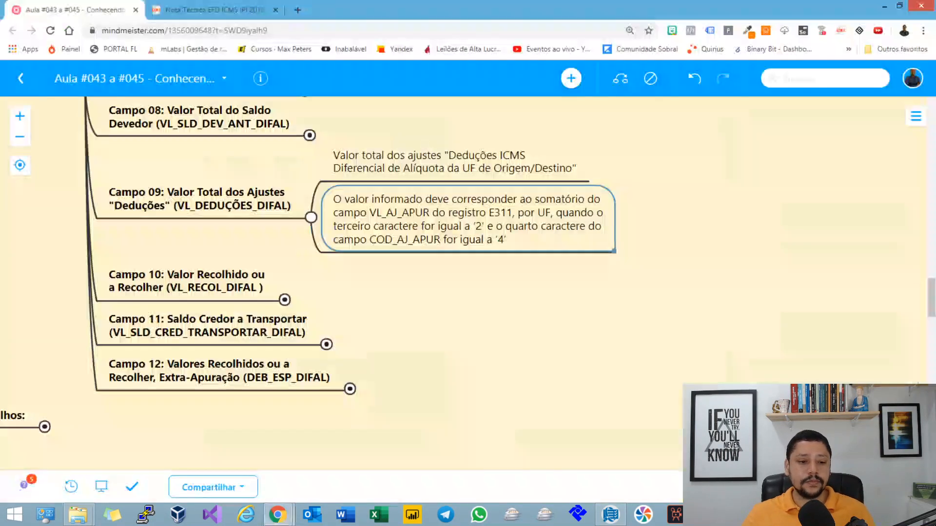
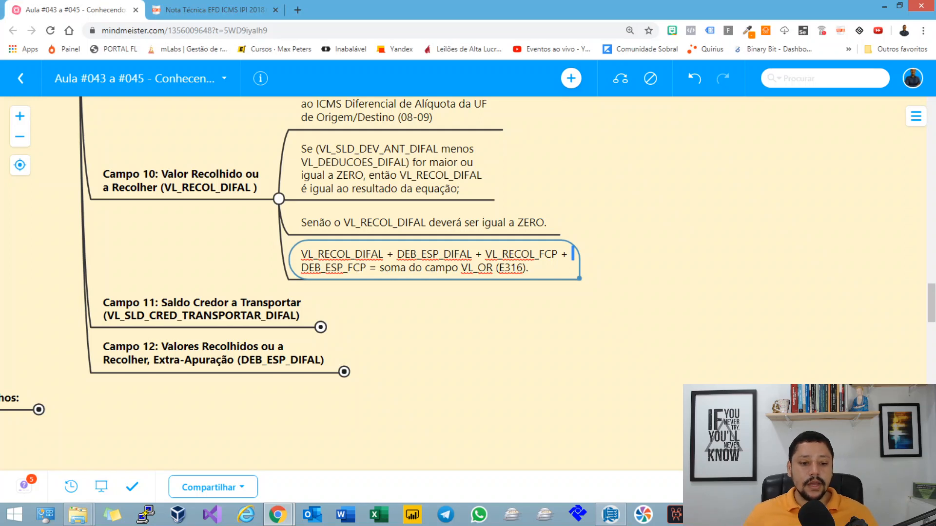
Step: Highlight the Campo 10 rule equating the DIFAL and FCP amounts with the sum of VL_OR in E316
{"action": "left_click", "coordinate": [331, 268]}
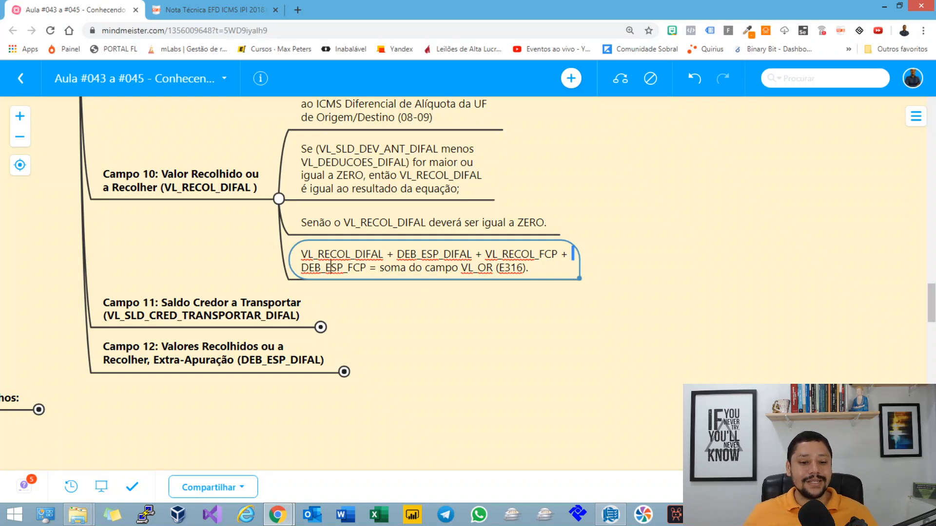
{"action": "left_click_drag", "start_coordinate": [391, 268], "coordinate": [528, 267]}
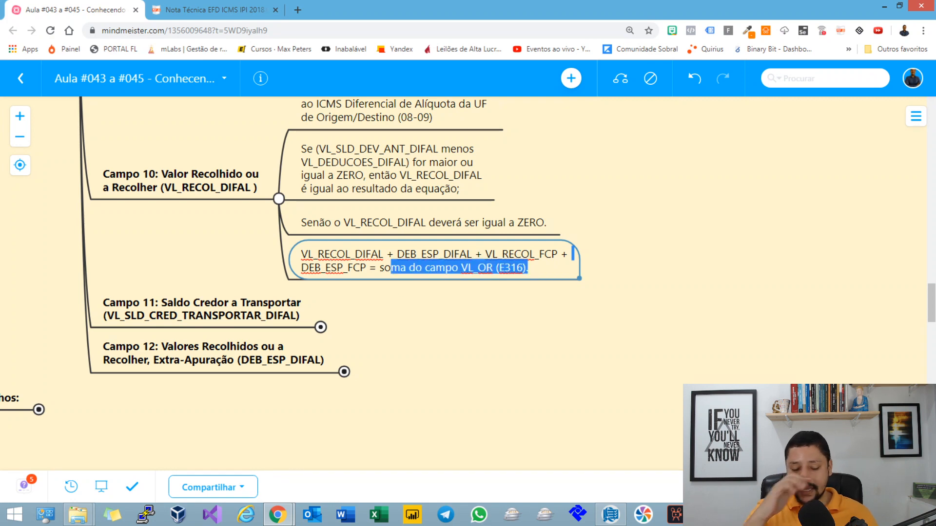
{"action": "key", "text": "Escape"}
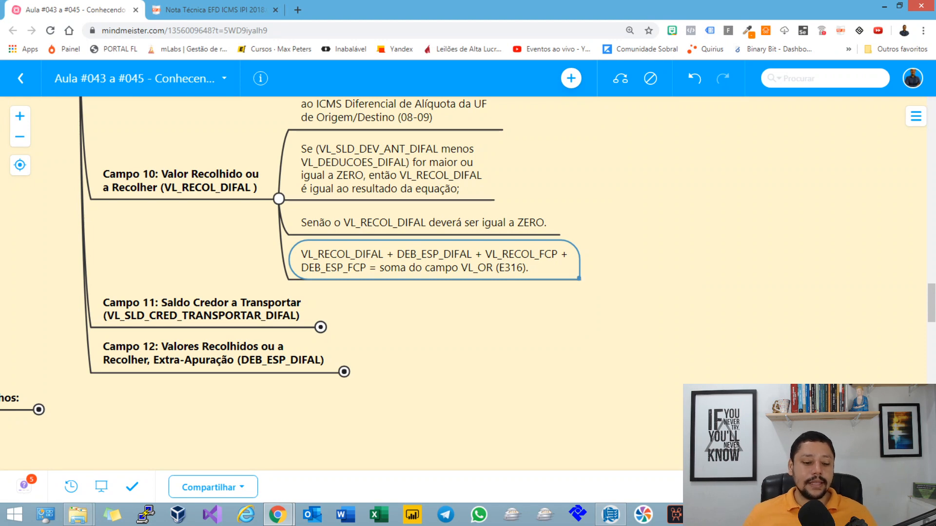
Step: Switch to Sped Fiscal and review the payable and extra-assessment DIFAL and FCP payable fields in Bahia's E310 record, closing it without saving
{"action": "key", "text": "alt+Tab"}
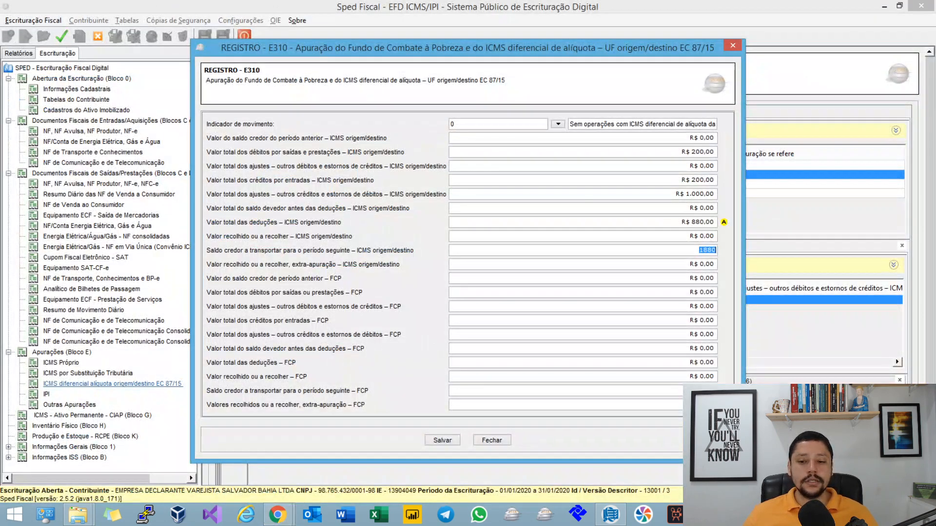
{"action": "left_click", "coordinate": [712, 208]}
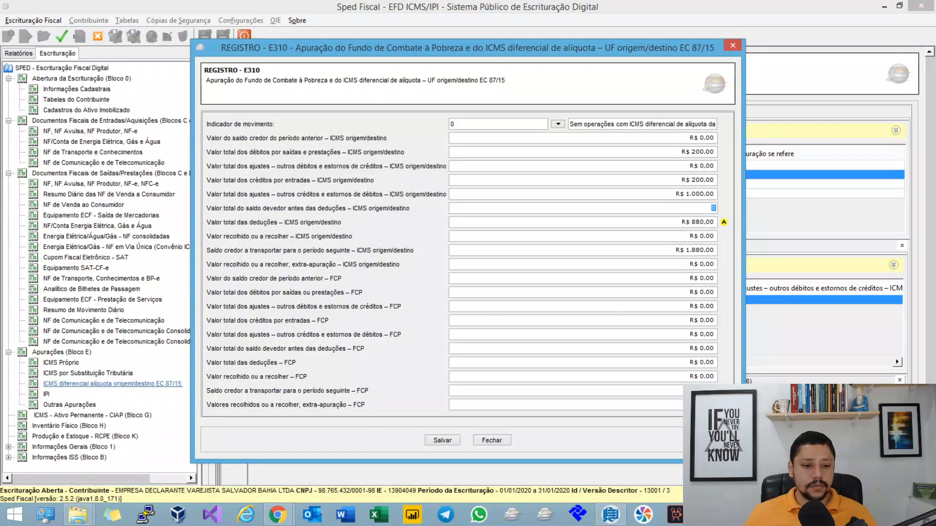
{"action": "left_click", "coordinate": [713, 236]}
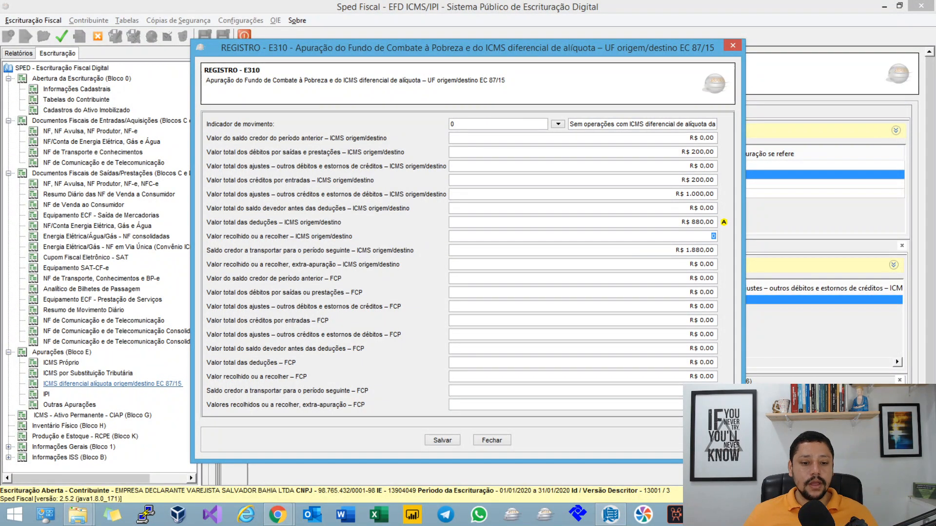
{"action": "left_click", "coordinate": [712, 278]}
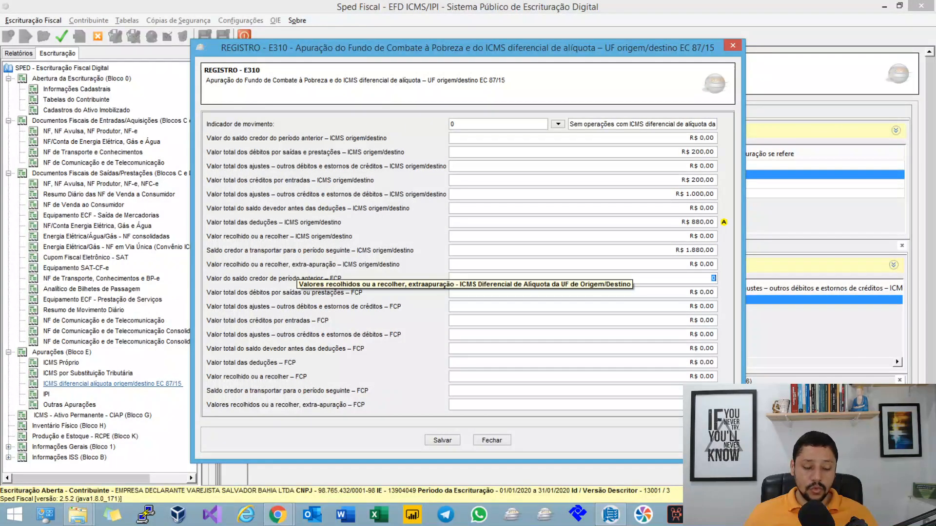
{"action": "left_click", "coordinate": [712, 264]}
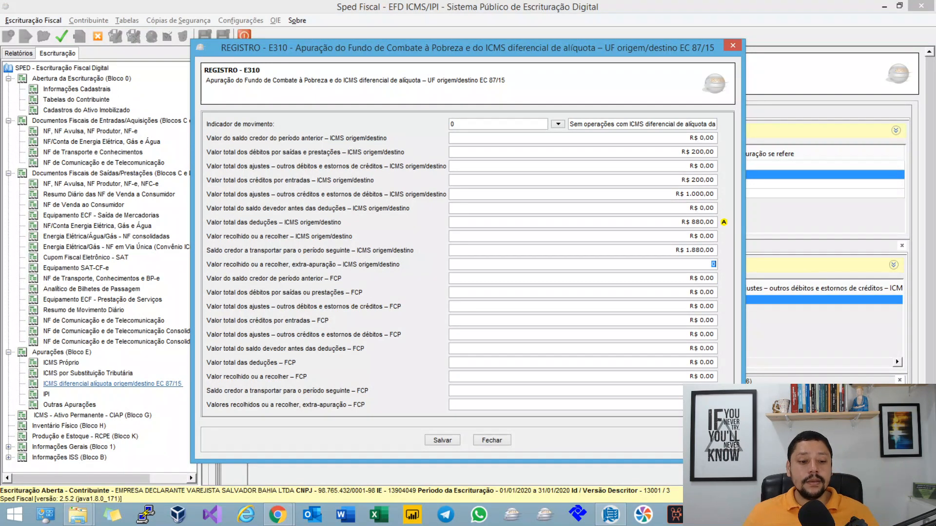
{"action": "left_click", "coordinate": [713, 376]}
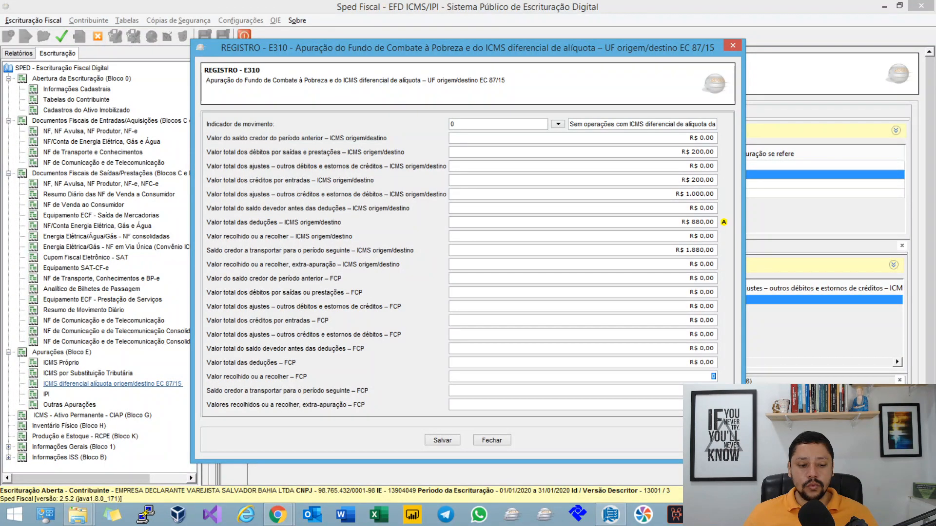
{"action": "type", "text": "0"}
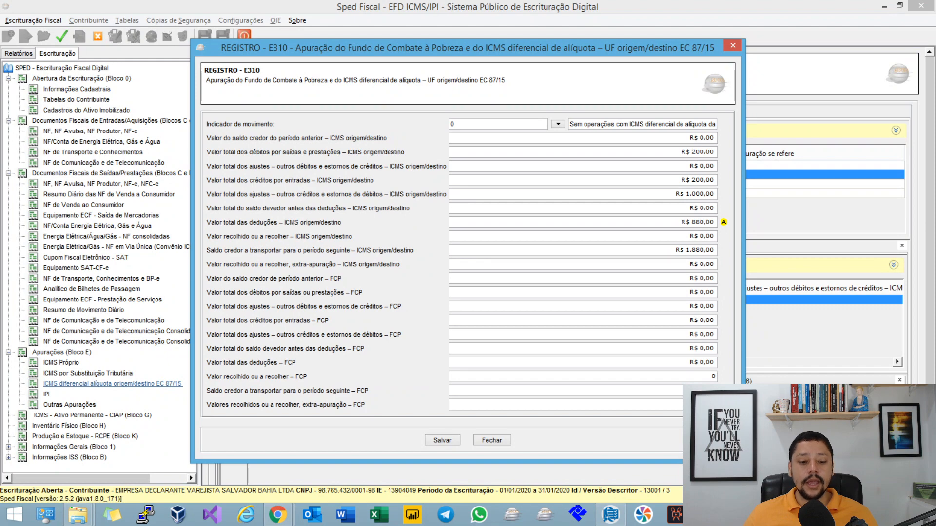
{"action": "key", "text": "Tab"}
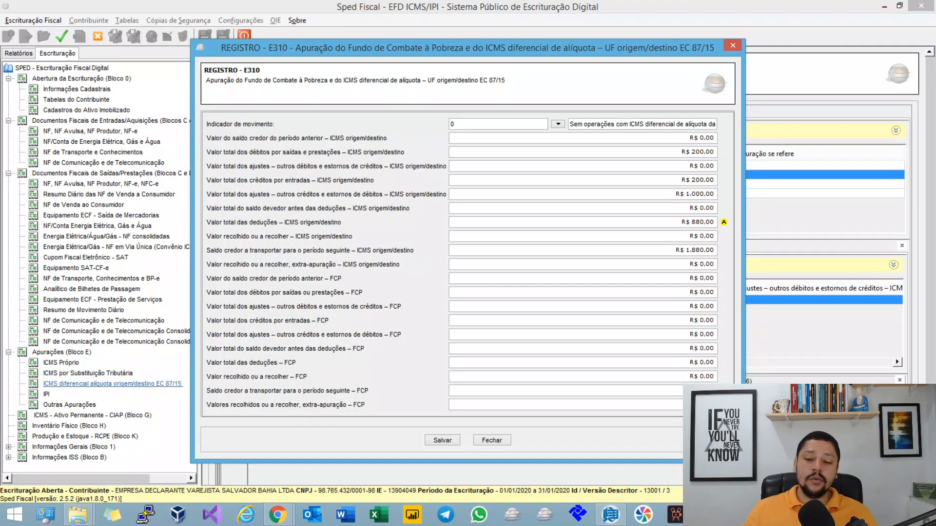
{"action": "left_click", "coordinate": [492, 440]}
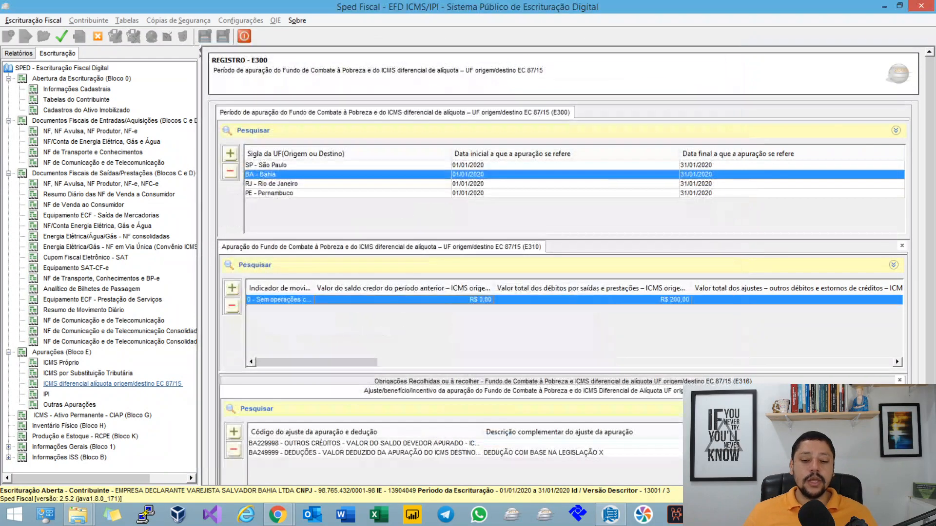
Step: Inspect a blank E316 obligation form for Bahia and briefly reopen the E310 record, closing both without saving
{"action": "left_click", "coordinate": [563, 381]}
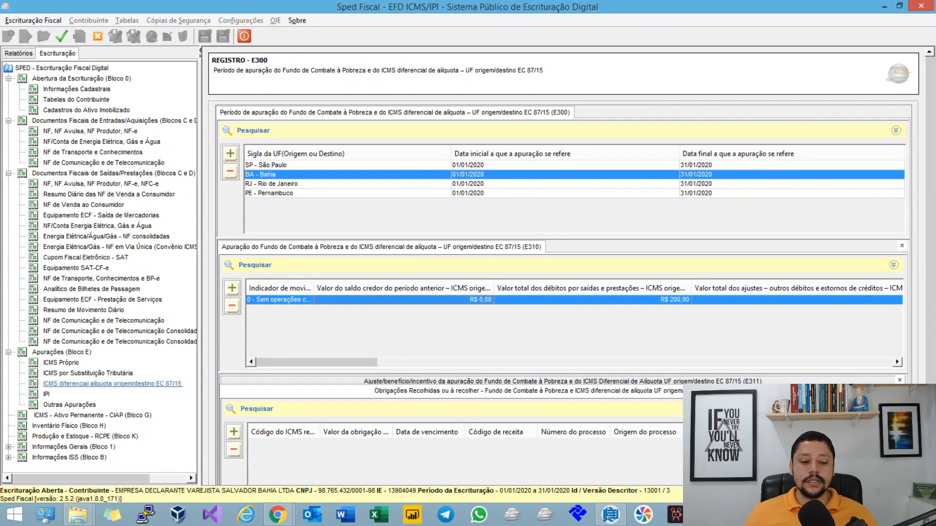
{"action": "left_click", "coordinate": [233, 432]}
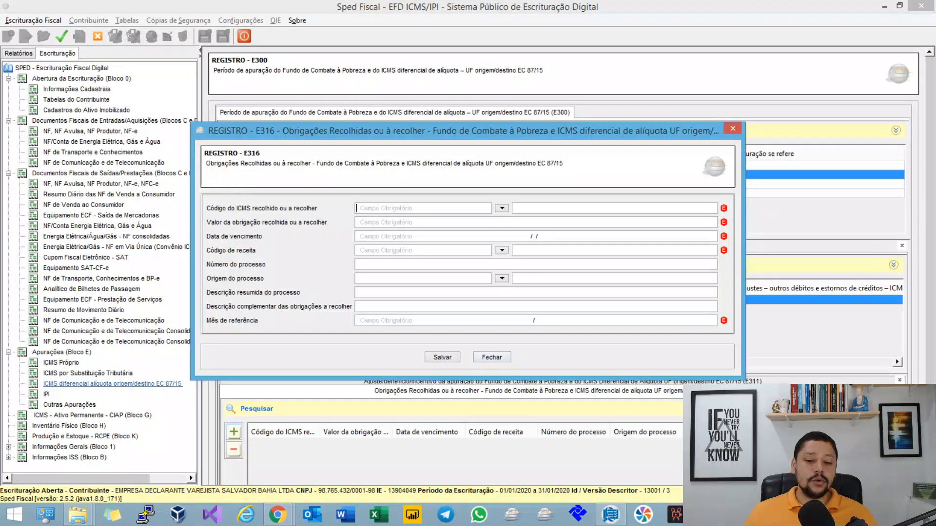
{"action": "left_click", "coordinate": [492, 357]}
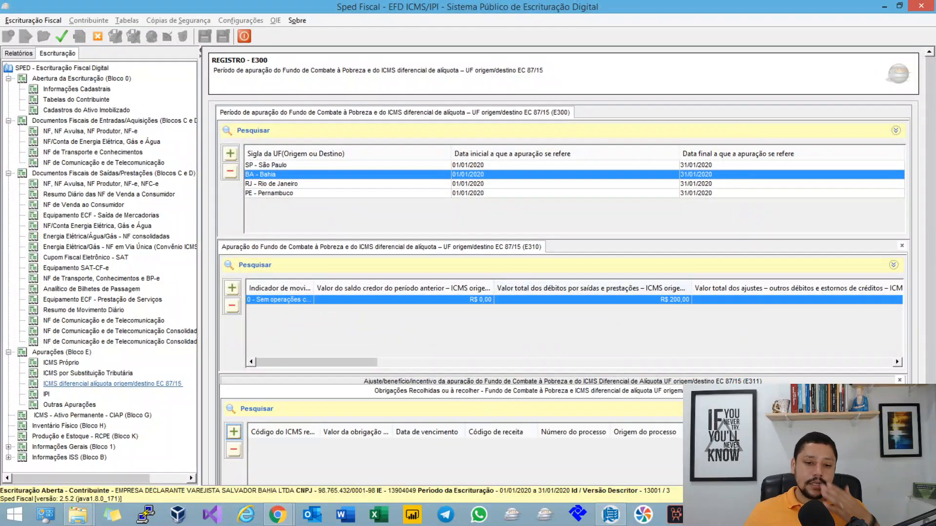
{"action": "double_click", "coordinate": [371, 300]}
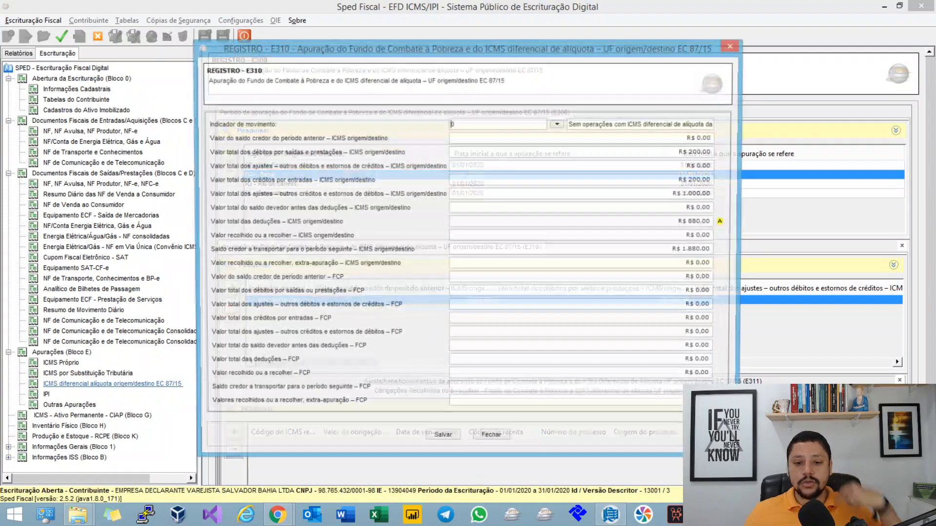
{"action": "left_click", "coordinate": [491, 440]}
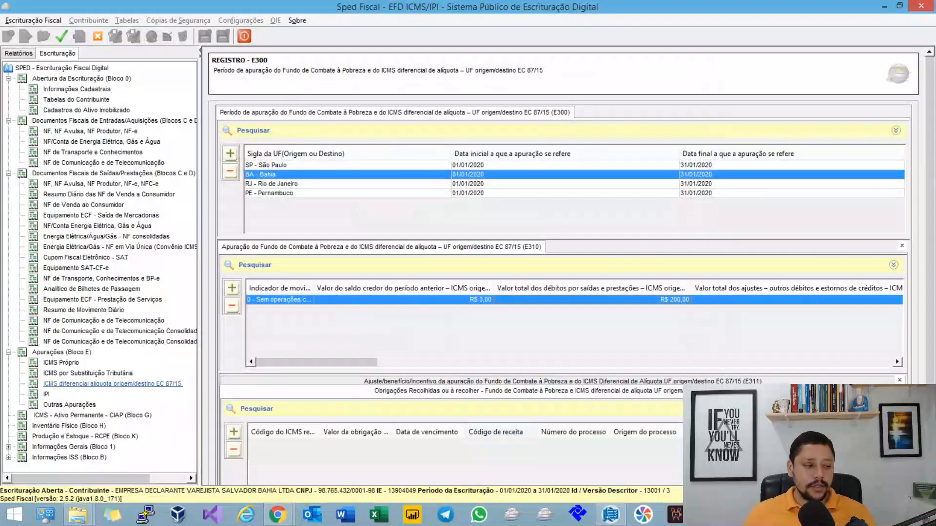
Step: Return to the mind map, collapse Campo 10 and expand Campo 11: Saldo Credor a Transportar
{"action": "key", "text": "alt+Tab"}
{"action": "left_click_drag", "start_coordinate": [480, 371], "coordinate": [492, 353]}
{"action": "left_click", "coordinate": [290, 182]}
{"action": "left_click_drag", "start_coordinate": [556, 292], "coordinate": [406, 238]}
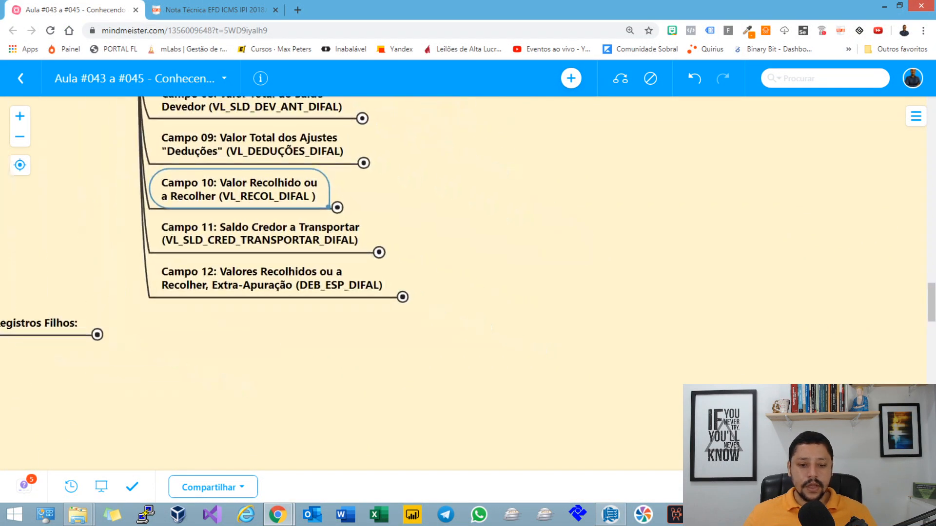
{"action": "key", "text": "Down"}
{"action": "key", "text": "space"}
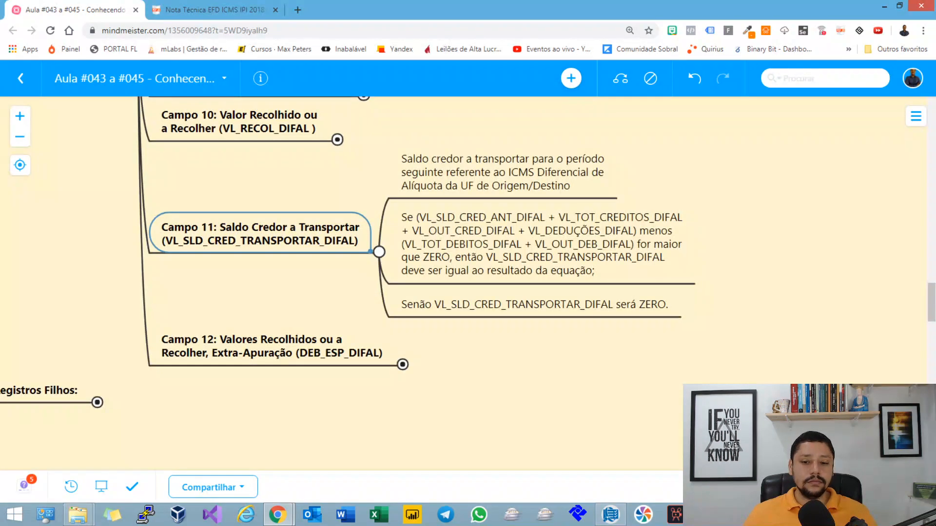
Step: Examine the Campo 11 equation for VL_SLD_CRED_TRANSPORTAR_DIFAL, highlighting the result clause, and select the rule for a ZERO balance
{"action": "key", "text": "Right"}
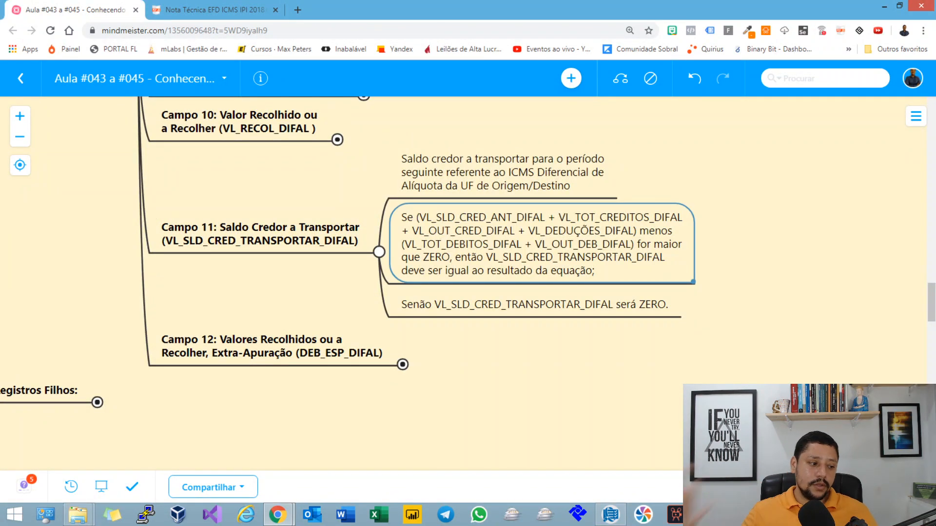
{"action": "double_click", "coordinate": [637, 244]}
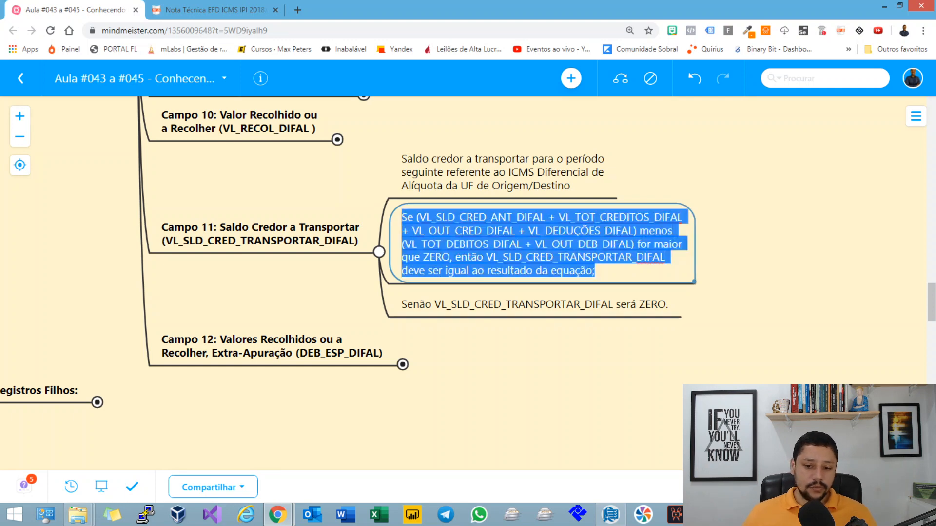
{"action": "left_click", "coordinate": [637, 244]}
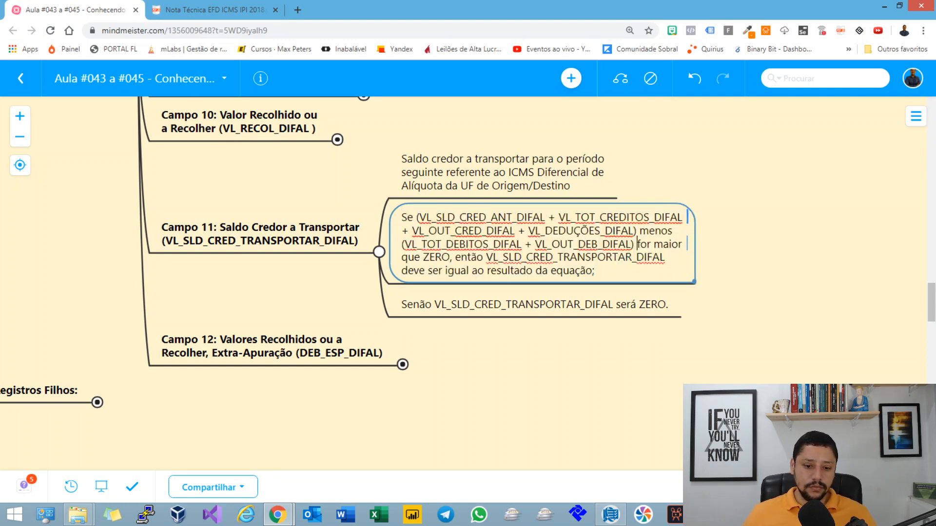
{"action": "left_click_drag", "start_coordinate": [412, 270], "coordinate": [575, 271]}
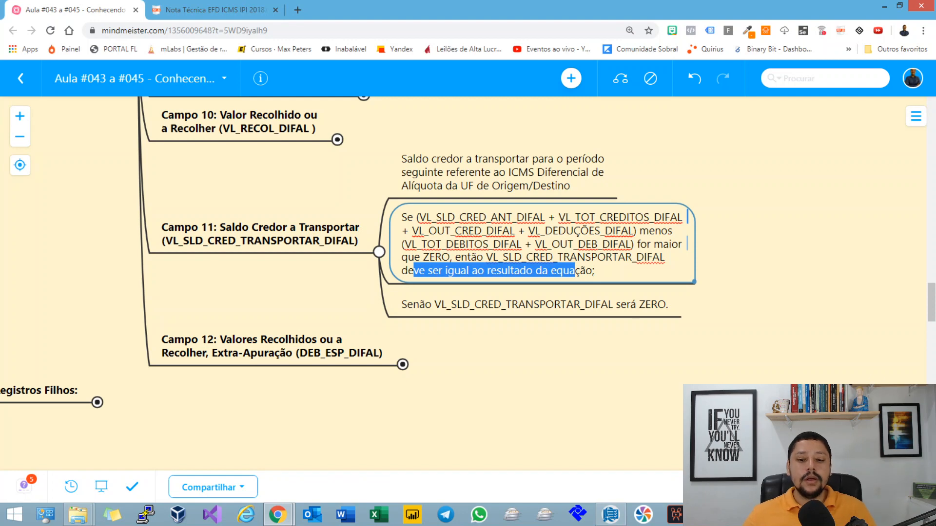
{"action": "left_click", "coordinate": [543, 271]}
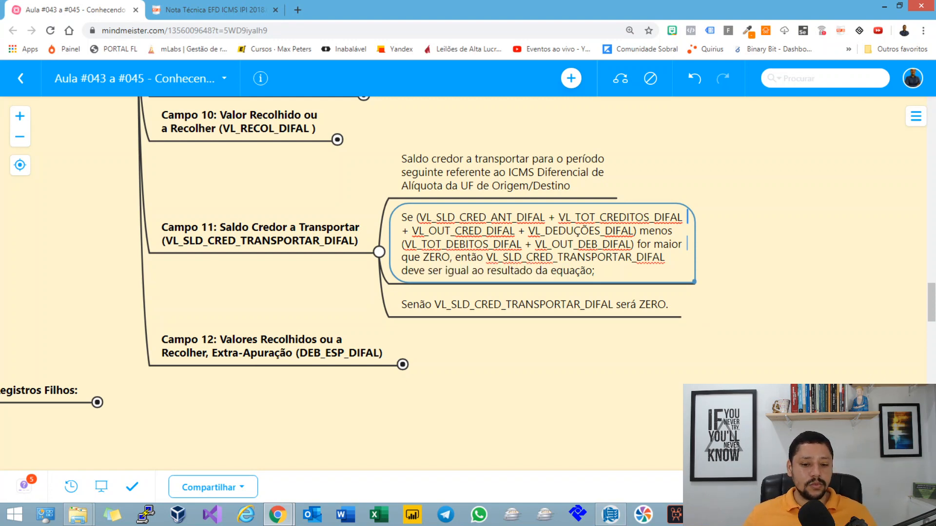
{"action": "left_click", "coordinate": [535, 305]}
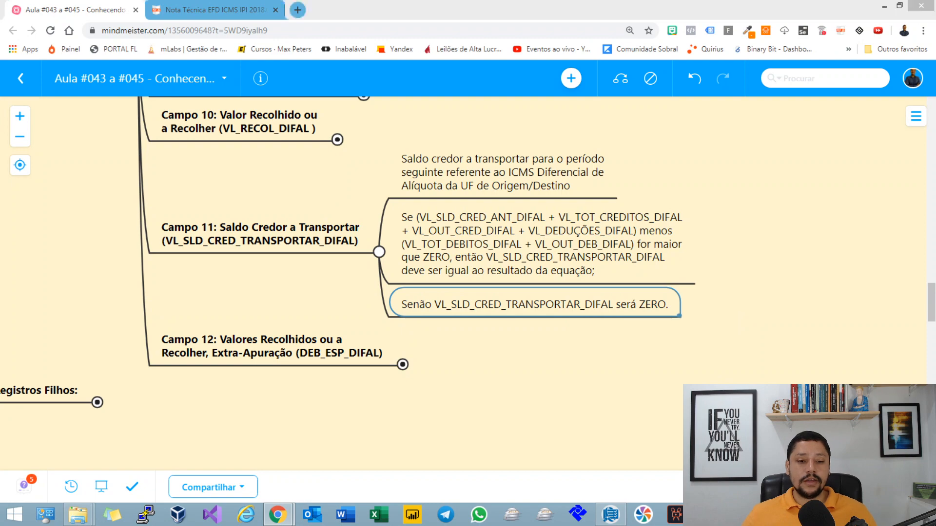
Step: Switch to Sped Fiscal and check the payable and credit carry-forward fields in Bahia's E310 record, closing it without changes
{"action": "key", "text": "alt+Tab"}
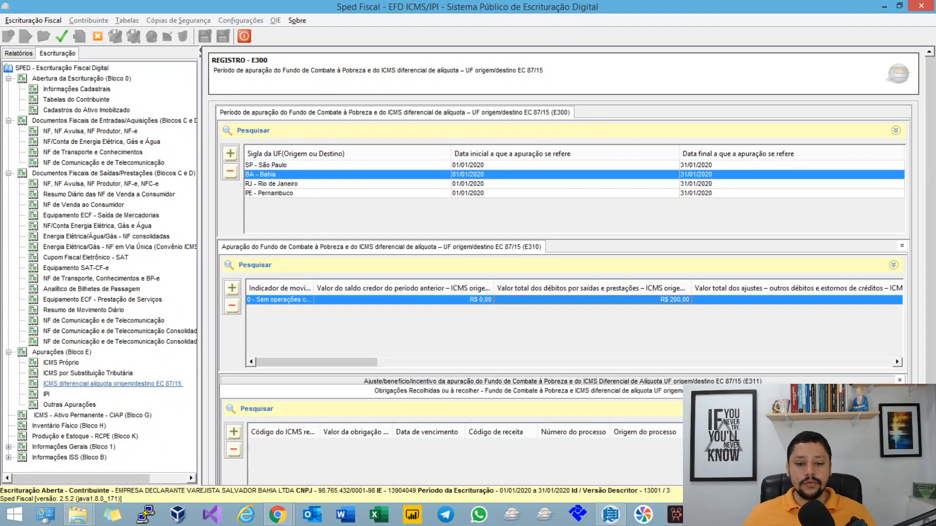
{"action": "double_click", "coordinate": [537, 300]}
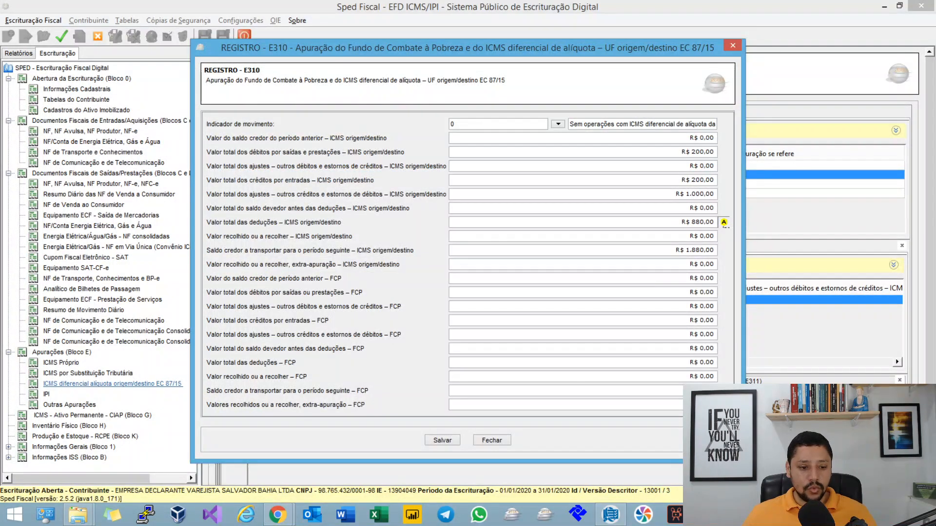
{"action": "left_click", "coordinate": [713, 265]}
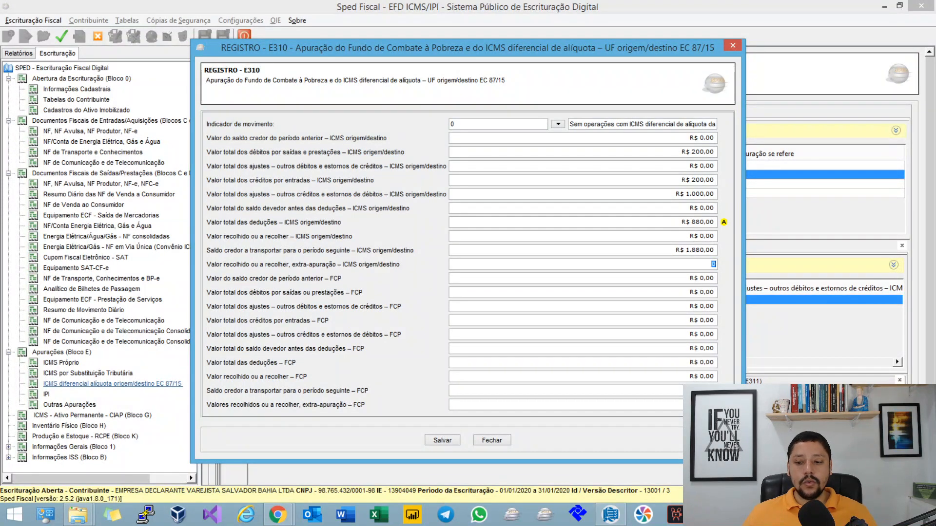
{"action": "key", "text": "shift+Tab"}
{"action": "key", "text": "shift+Tab"}
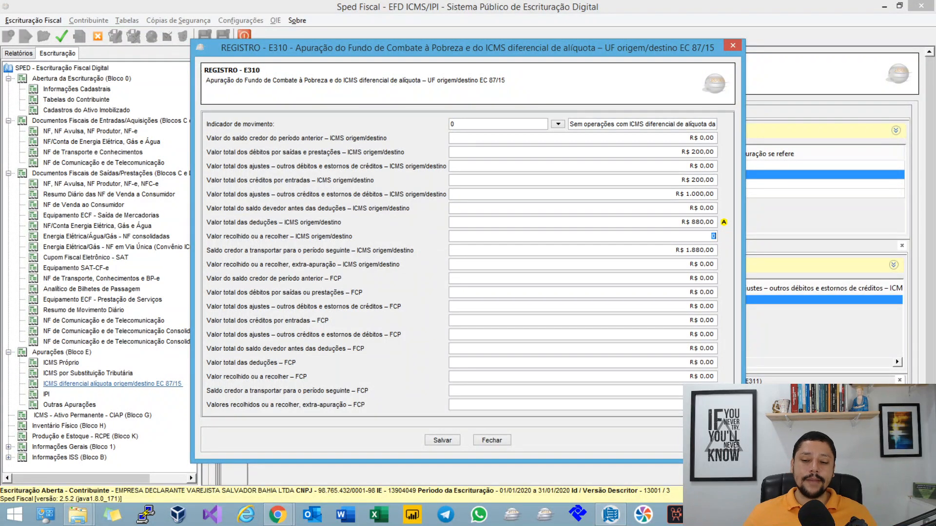
{"action": "key", "text": "Tab"}
{"action": "left_click", "coordinate": [492, 442]}
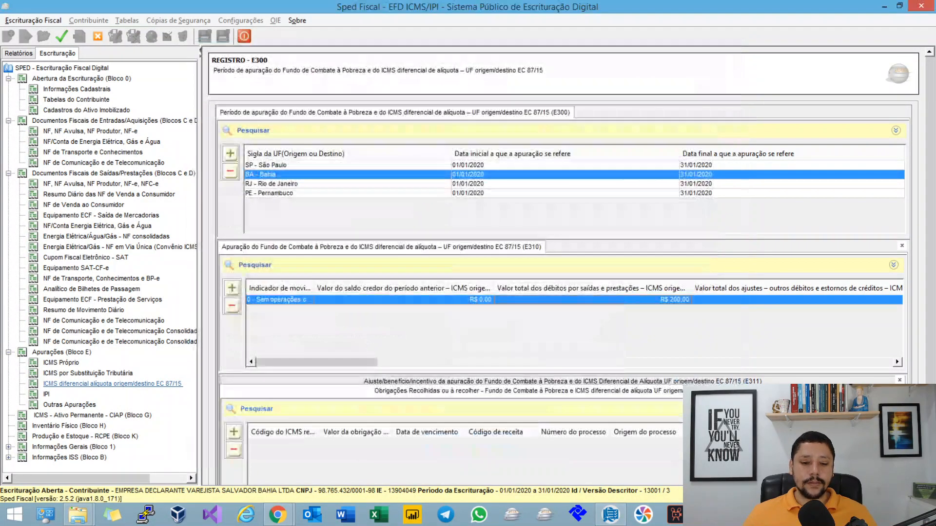
Step: Return to the mind map, collapse Campo 11 and expand Campo 12: Valores Recolhidos ou a Recolher, Extra-Apuração
{"action": "key", "text": "alt+Tab"}
{"action": "key", "text": "Left"}
{"action": "key", "text": "space"}
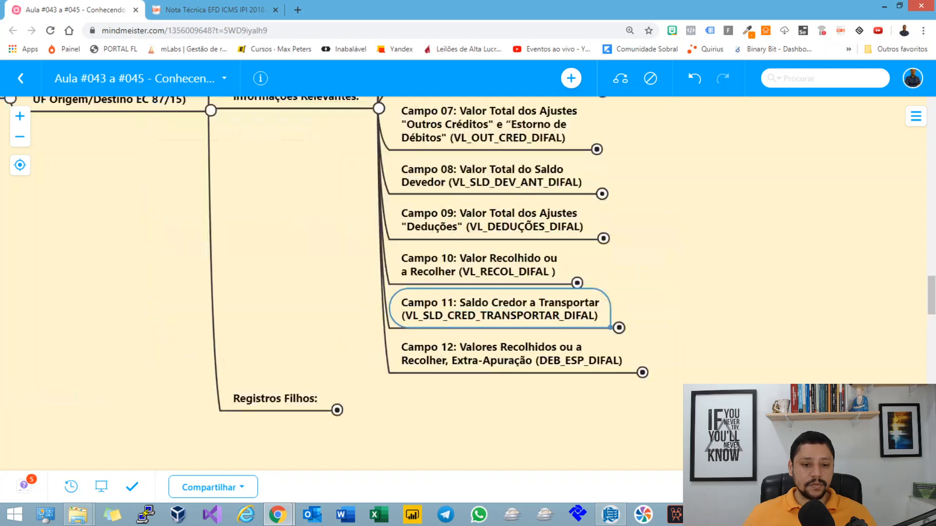
{"action": "key", "text": "Down"}
{"action": "key", "text": "space"}
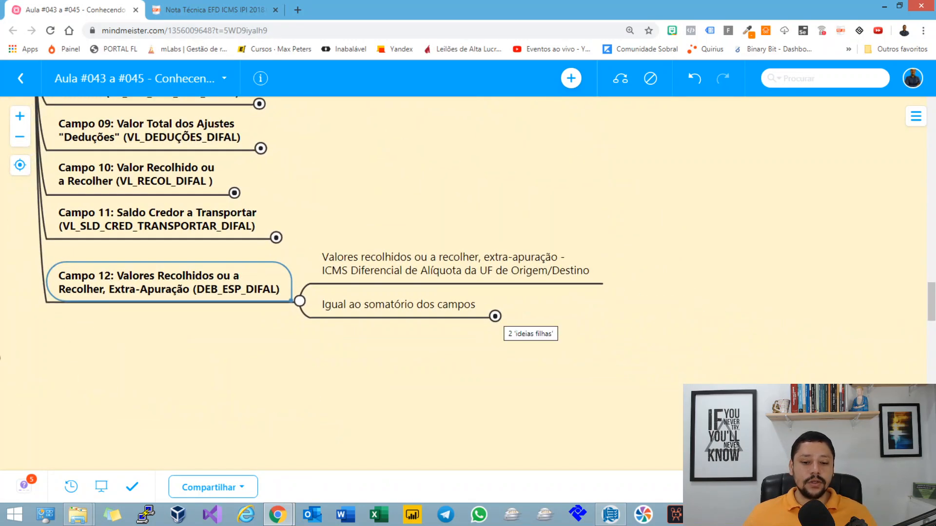
Step: Expand "Igual ao somatório dos campos" and open the text of its rule on E311 codes with third character 2 and fourth character 5
{"action": "left_click", "coordinate": [495, 316]}
{"action": "left_click_drag", "start_coordinate": [516, 360], "coordinate": [373, 296]}
{"action": "left_click", "coordinate": [521, 214]}
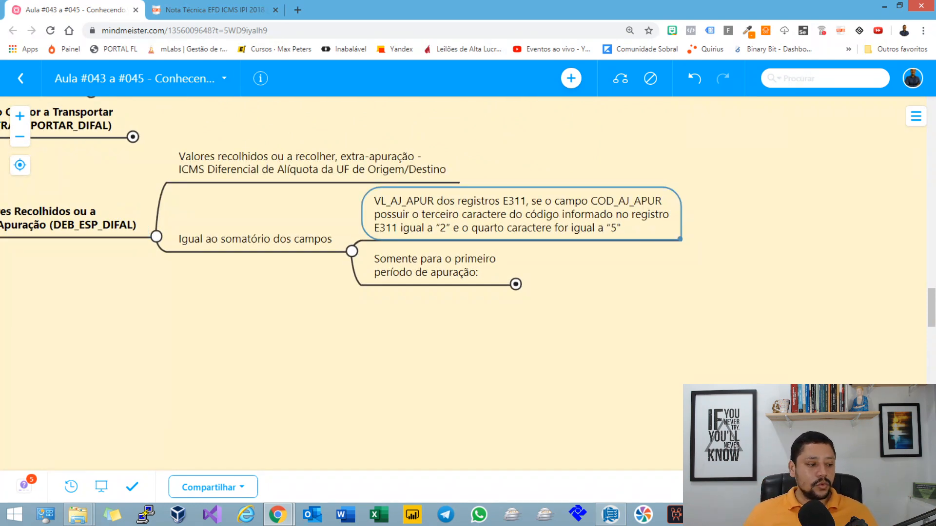
{"action": "left_click_drag", "start_coordinate": [541, 331], "coordinate": [507, 337]}
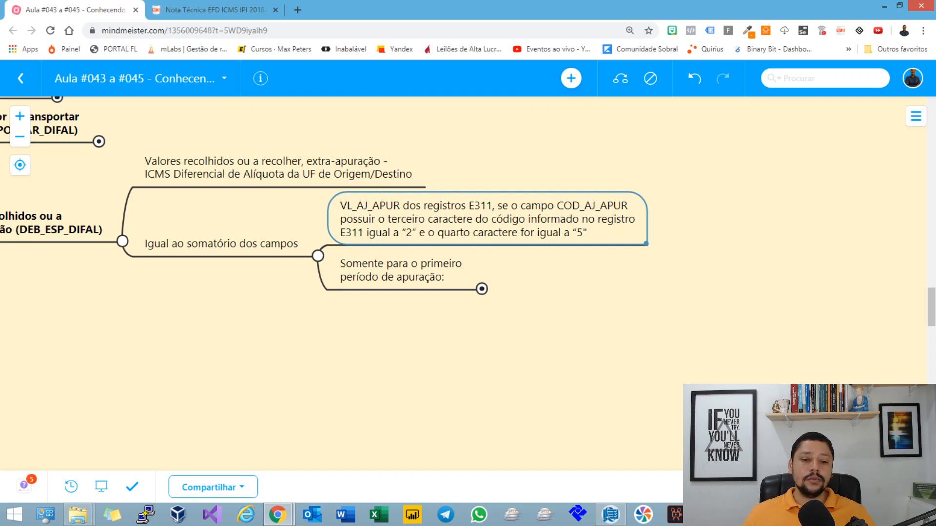
{"action": "key", "text": "F2"}
{"action": "left_click", "coordinate": [621, 219]}
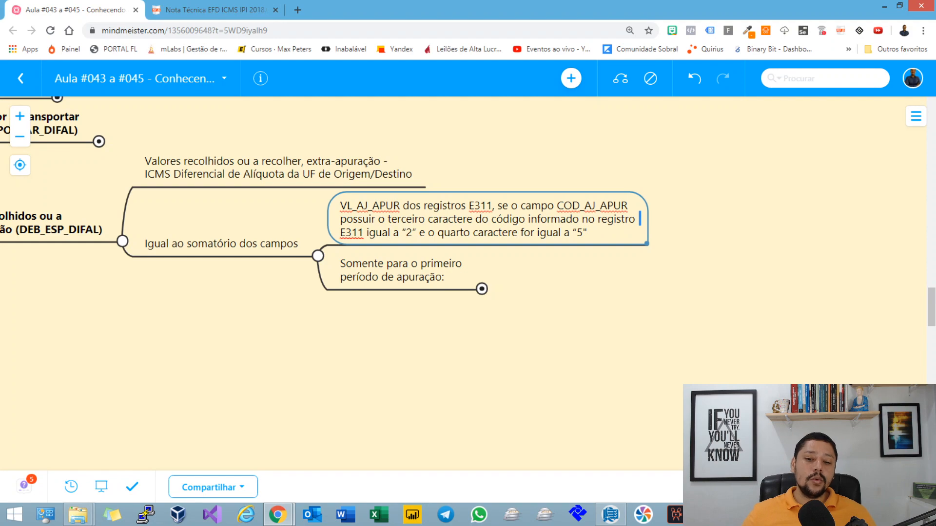
Step: Highlight the clause on the fourth character "5", check the fourth-character code list in the Nota Técnica PDF, and return to the mind map
{"action": "left_click_drag", "start_coordinate": [450, 233], "coordinate": [587, 233]}
{"action": "key", "text": "alt+Tab"}
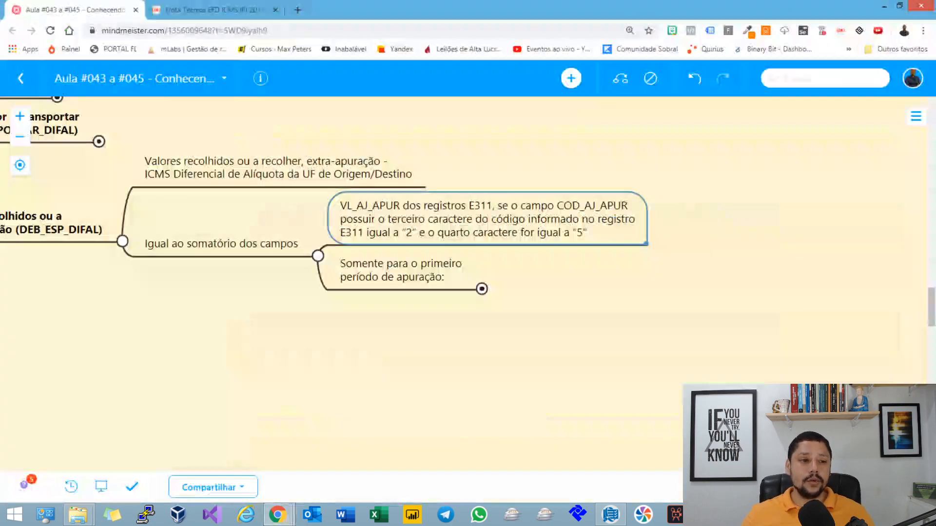
{"action": "key", "text": "ctrl+Tab"}
{"action": "scroll", "coordinate": [468, 293], "scroll_direction": "up", "scroll_amount": 10}
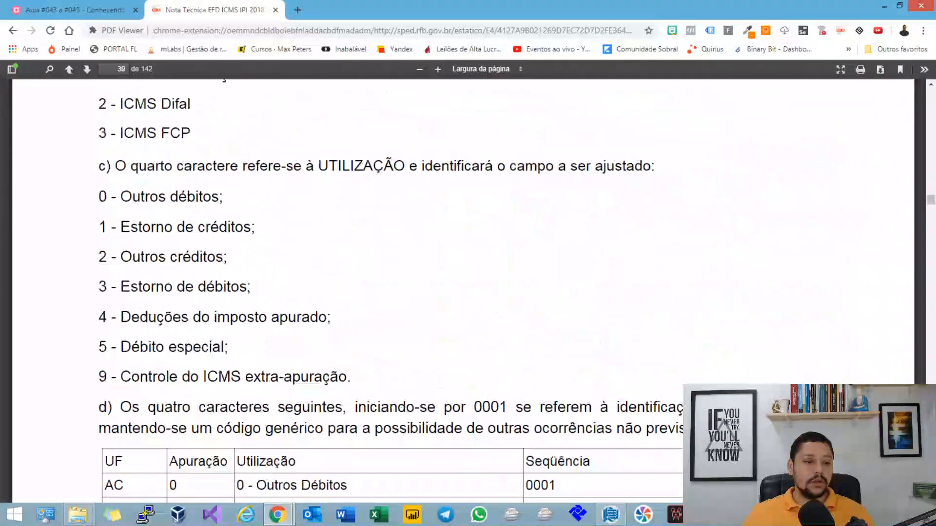
{"action": "left_click_drag", "start_coordinate": [130, 307], "coordinate": [147, 82]}
{"action": "left_click", "coordinate": [74, 10]}
Step: Switch to Sped Fiscal and start a new E311 adjustment under Bahia with the special debit code BA259999
{"action": "key", "text": "alt+Tab"}
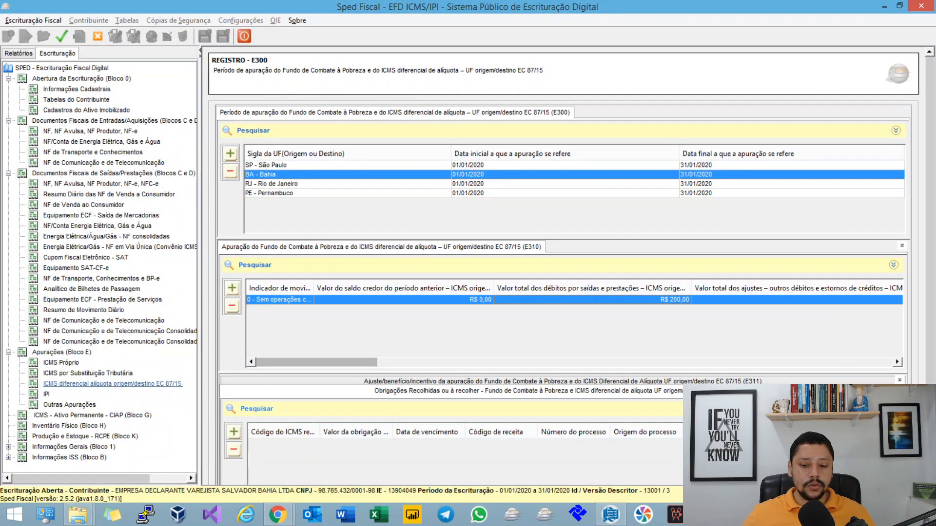
{"action": "left_click", "coordinate": [560, 381]}
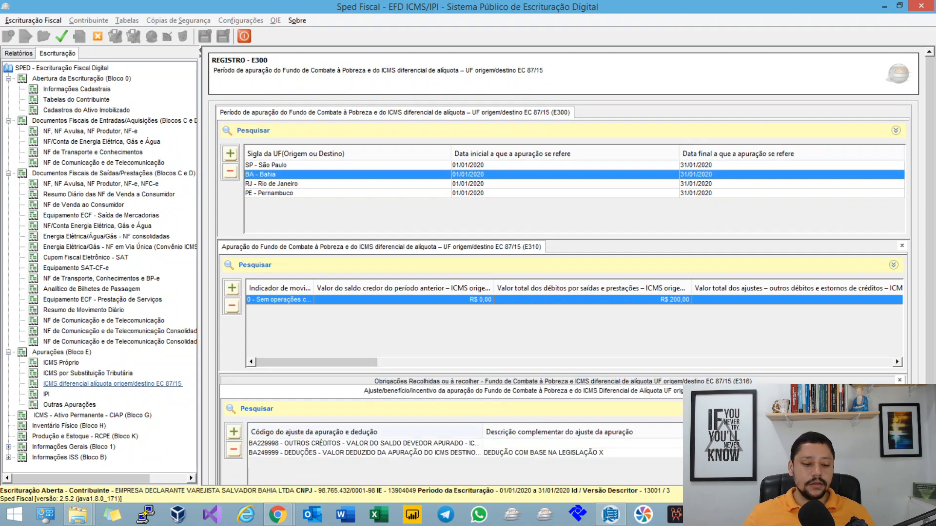
{"action": "left_click", "coordinate": [234, 431]}
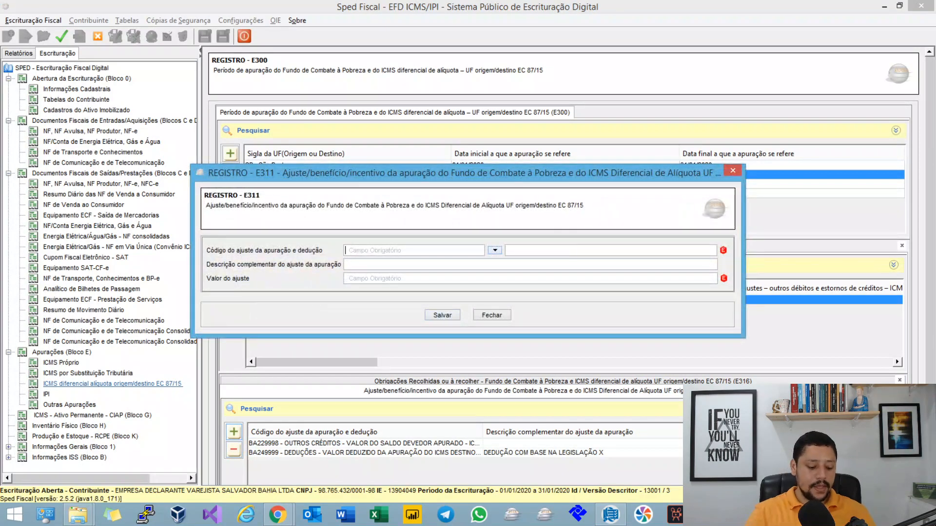
{"action": "type", "text": "BA259999"}
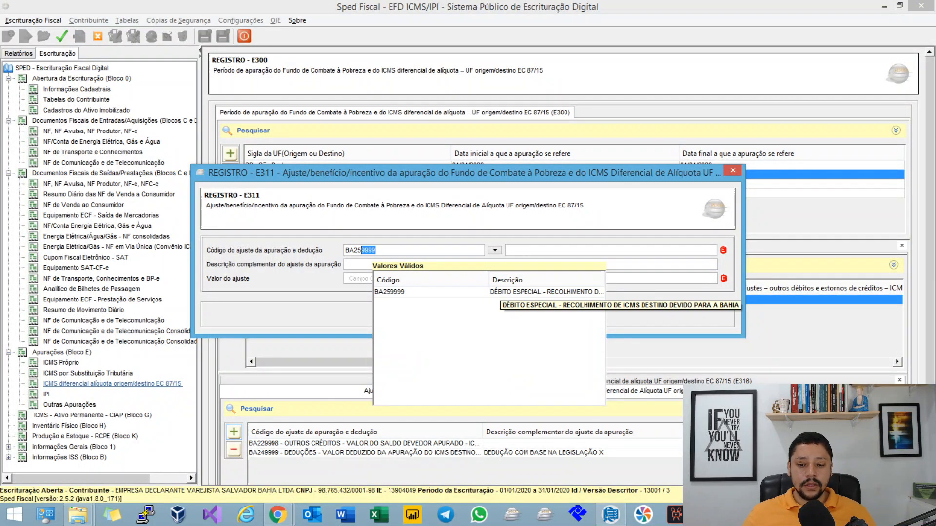
{"action": "left_click", "coordinate": [500, 292]}
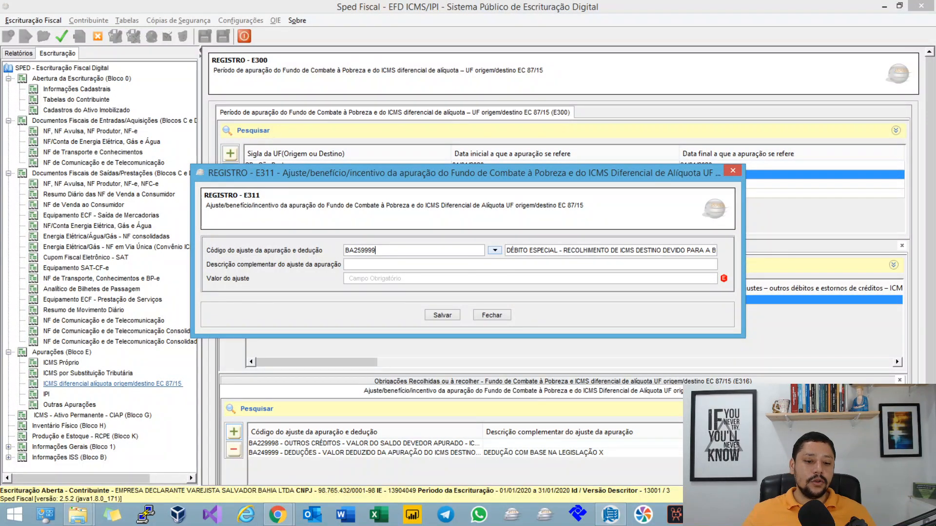
Step: Enter XPTO as the E311 complementary description, set the adjustment value to 545.00, and save the record
{"action": "left_click_drag", "start_coordinate": [379, 251], "coordinate": [361, 251]}
{"action": "left_click", "coordinate": [390, 265]}
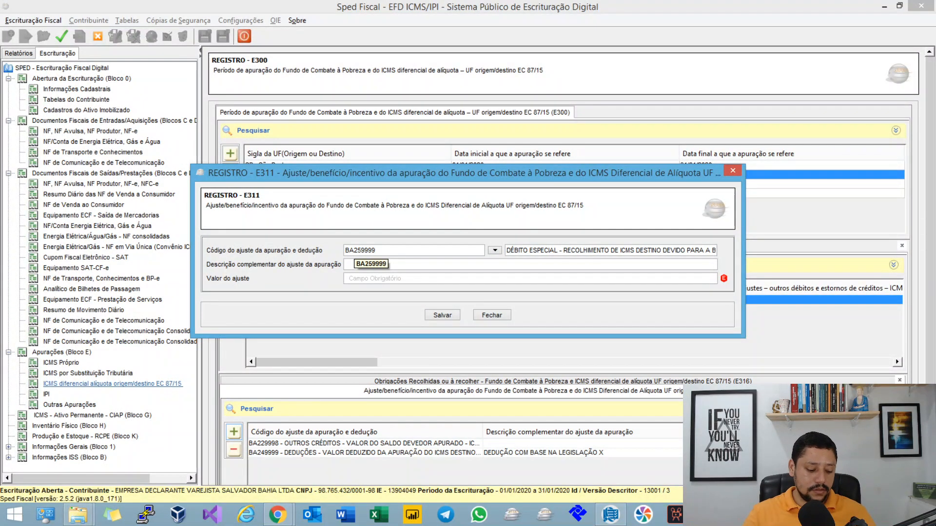
{"action": "type", "text": "XPTO"}
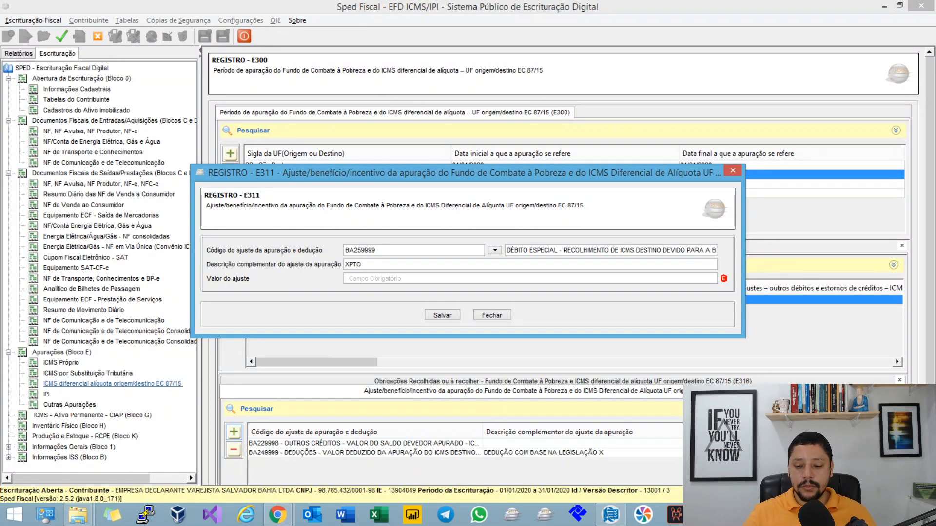
{"action": "type", "text": "545"}
{"action": "key", "text": "Tab"}
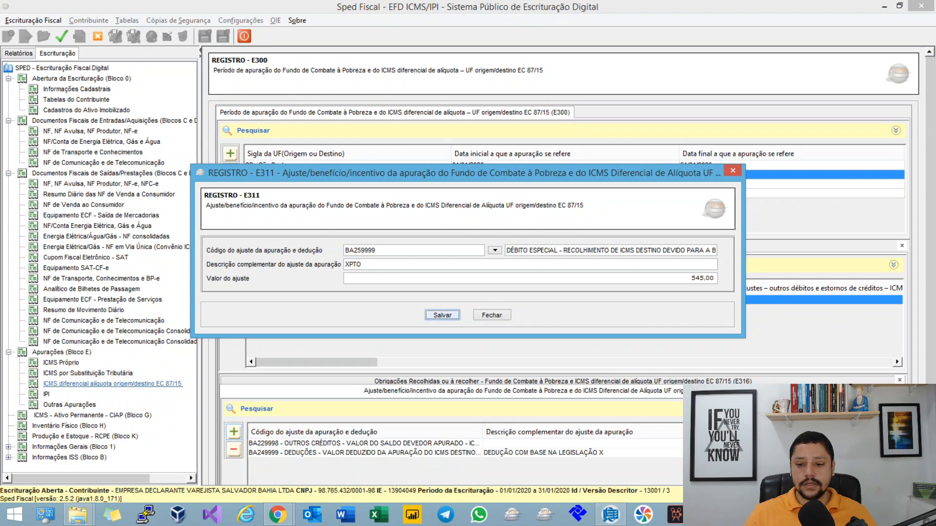
{"action": "key", "text": "Return"}
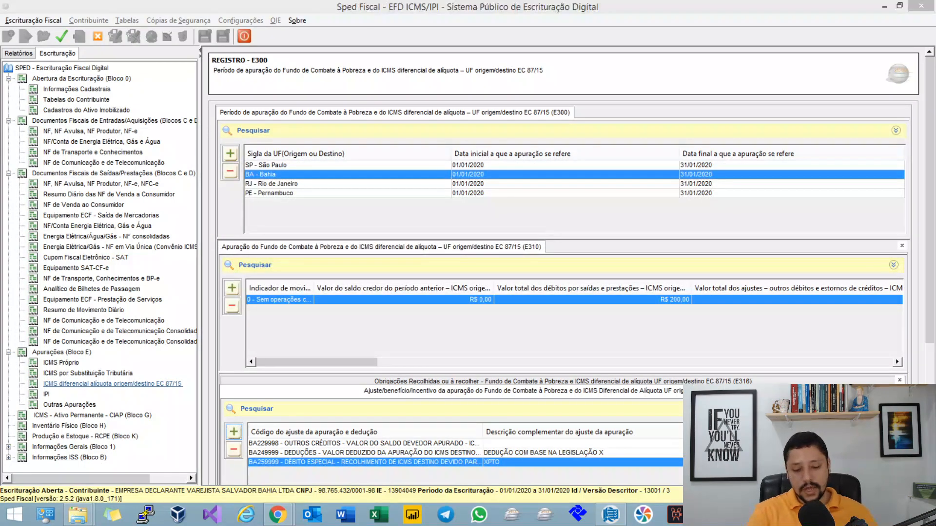
Step: Open Pernambuco's E310 record and close it without changes
{"action": "key", "text": "Return"}
{"action": "key", "text": "Return"}
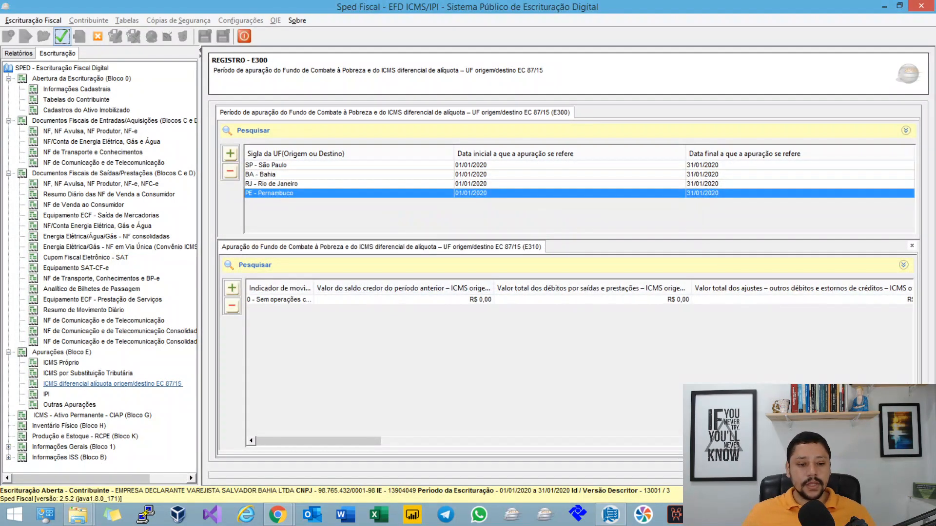
{"action": "key", "text": "Return"}
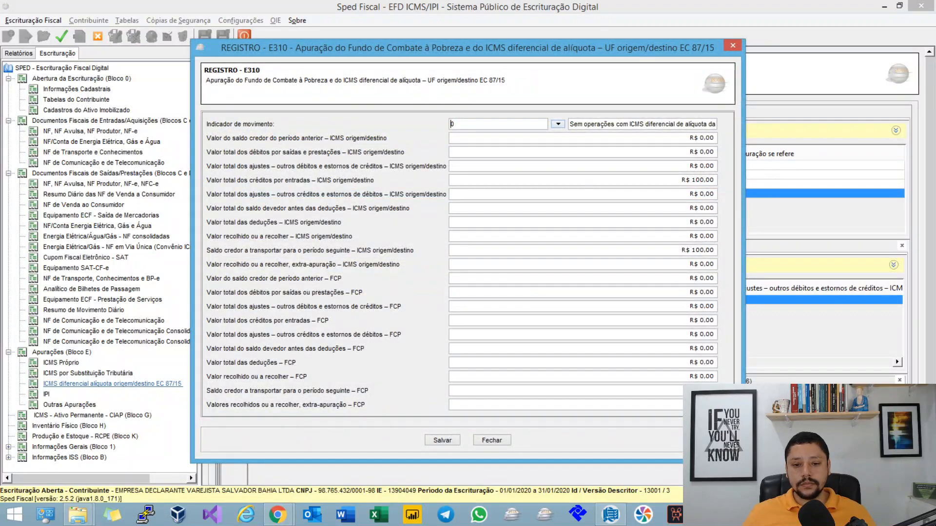
{"action": "left_click", "coordinate": [491, 440]}
Step: Open Bahia's E310 record, check the extra-apuração ICMS origem/destino field, and close it without changes
{"action": "left_click", "coordinate": [312, 175]}
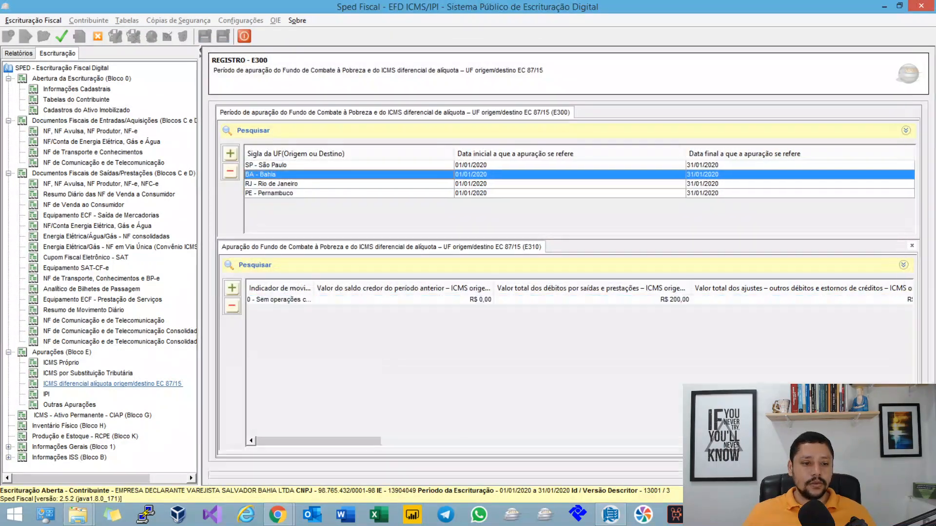
{"action": "double_click", "coordinate": [360, 300]}
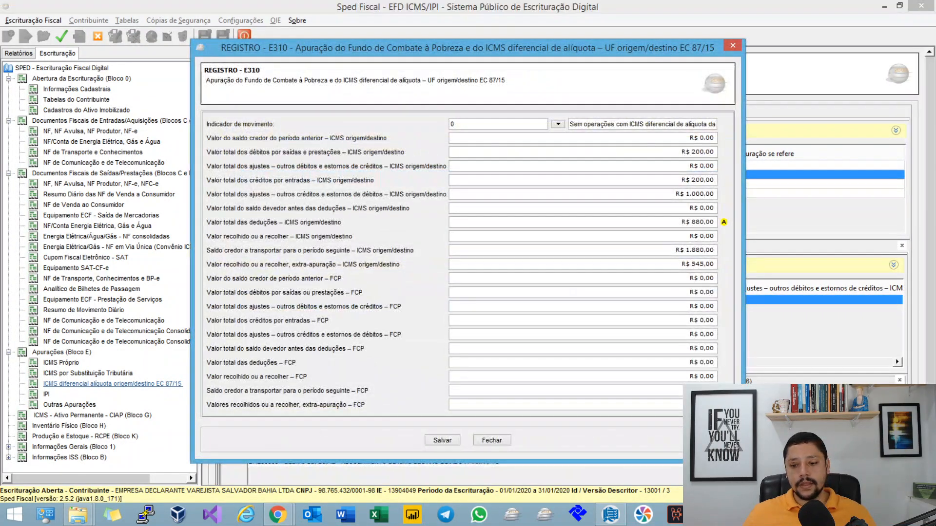
{"action": "left_click", "coordinate": [634, 265]}
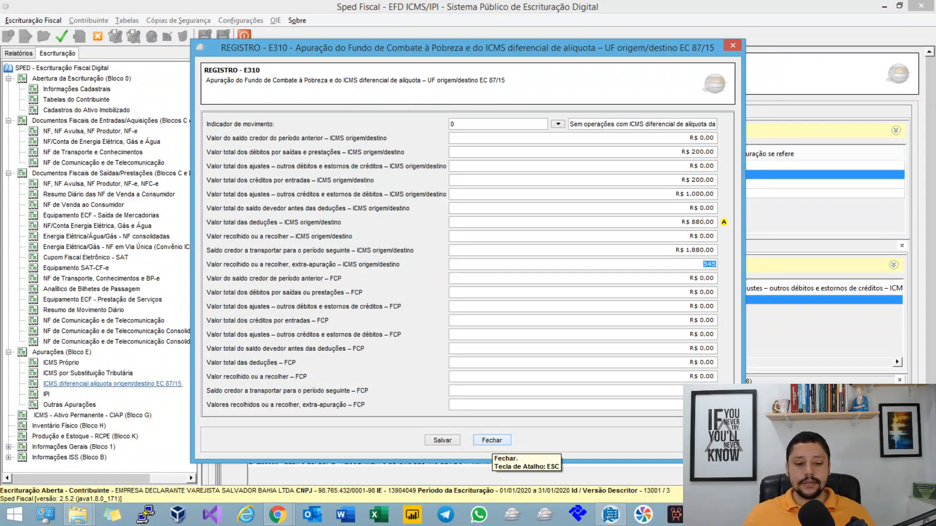
{"action": "left_click", "coordinate": [492, 441]}
Step: Return to the mind map and expand "Somente para o primeiro período de apuração" under Campo 12 to show its rules
{"action": "key", "text": "alt+Tab"}
{"action": "left_click_drag", "start_coordinate": [492, 441], "coordinate": [505, 449]}
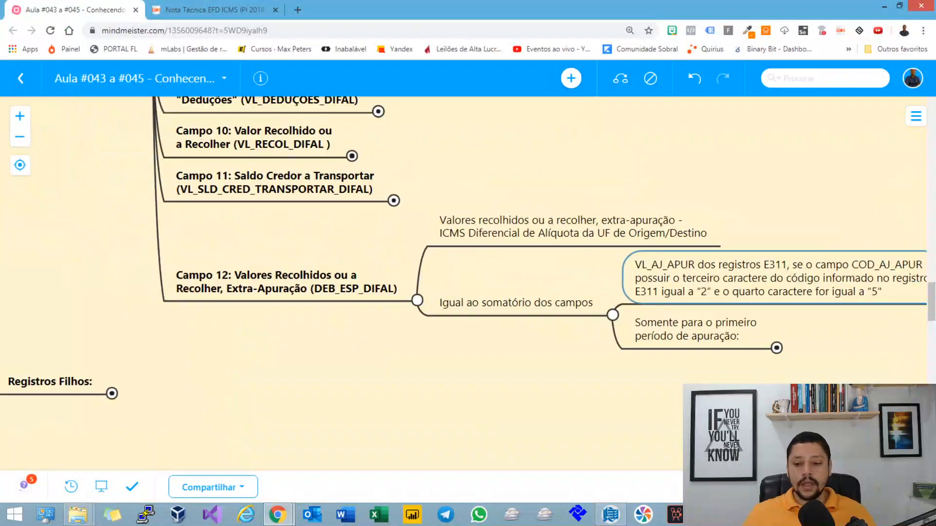
{"action": "left_click", "coordinate": [777, 348]}
{"action": "left_click_drag", "start_coordinate": [776, 348], "coordinate": [431, 112]}
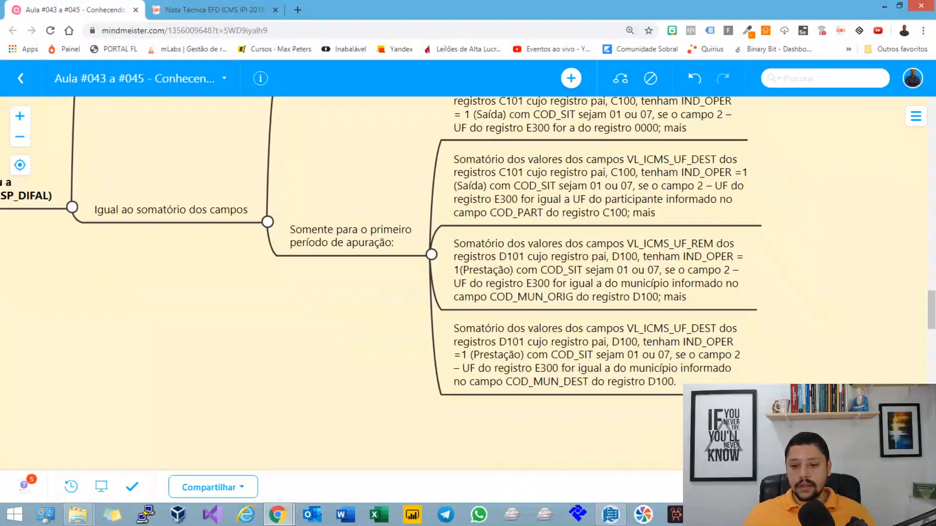
{"action": "left_click_drag", "start_coordinate": [361, 312], "coordinate": [282, 390]}
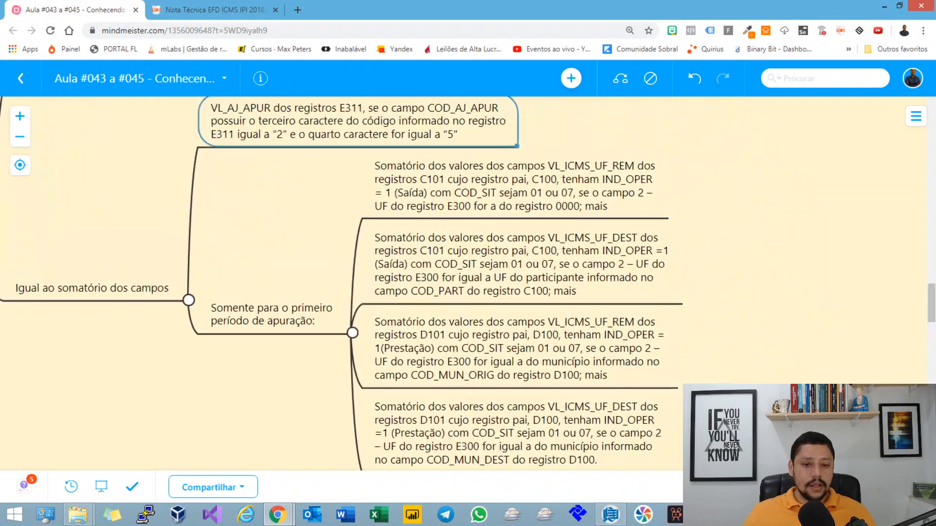
Step: Compare the first-period rules summing VL_ICMS_UF_REM and VL_ICMS_UF_DEST from the C101 records
{"action": "left_click", "coordinate": [515, 186]}
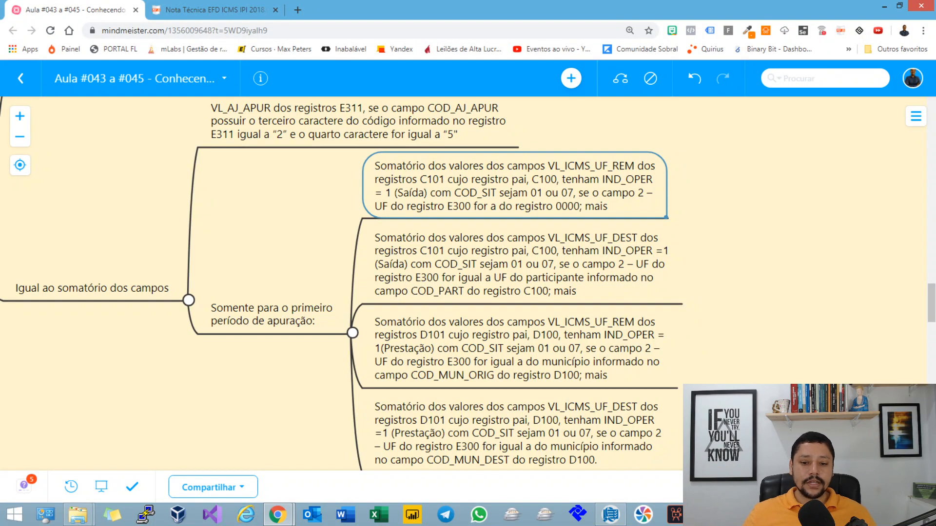
{"action": "left_click", "coordinate": [560, 279]}
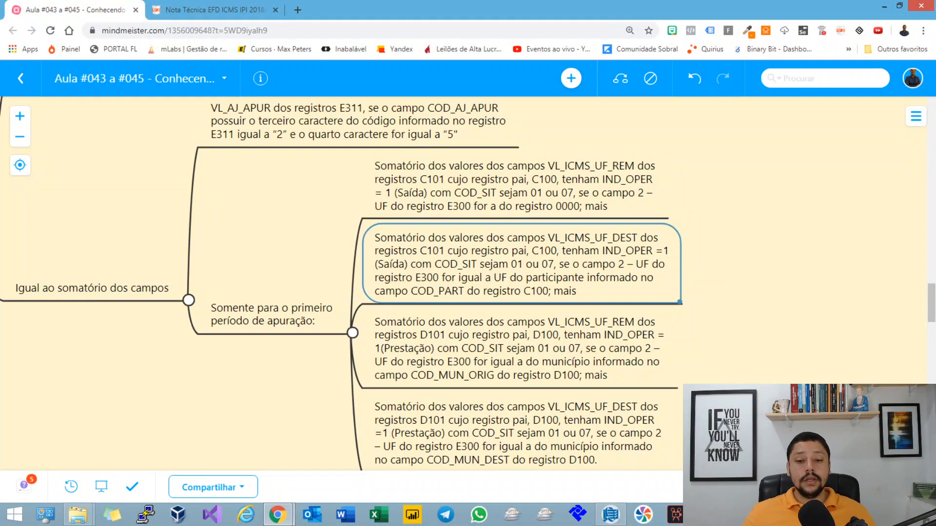
{"action": "left_click", "coordinate": [497, 189]}
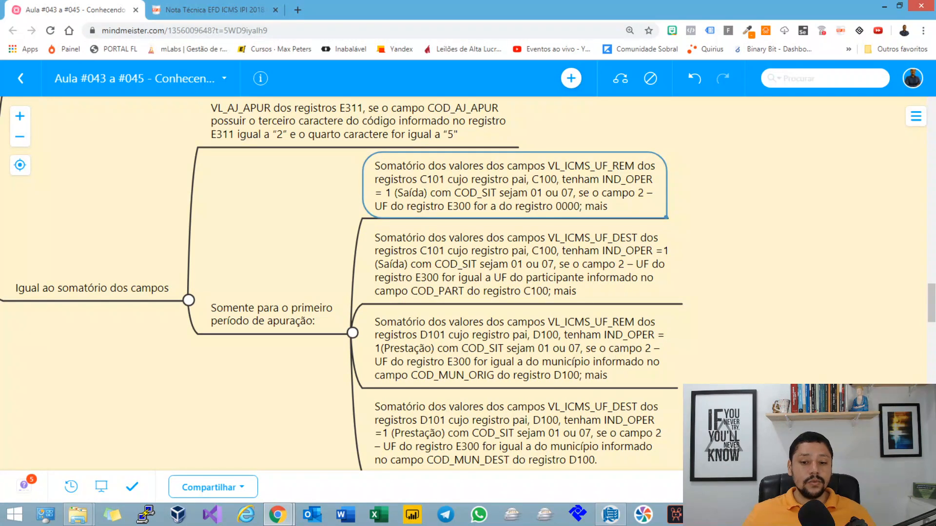
{"action": "left_click", "coordinate": [522, 265]}
{"action": "key", "text": "Down"}
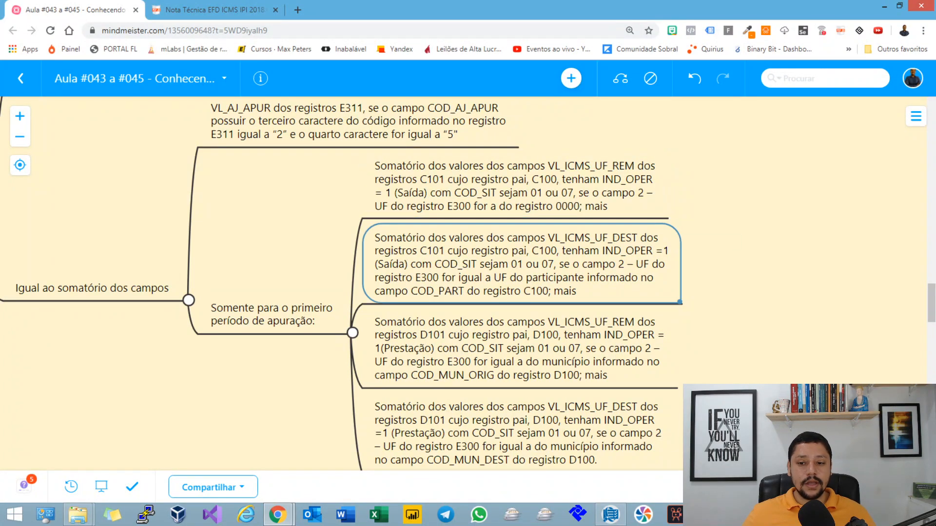
{"action": "key", "text": "Up"}
{"action": "key", "text": "Down"}
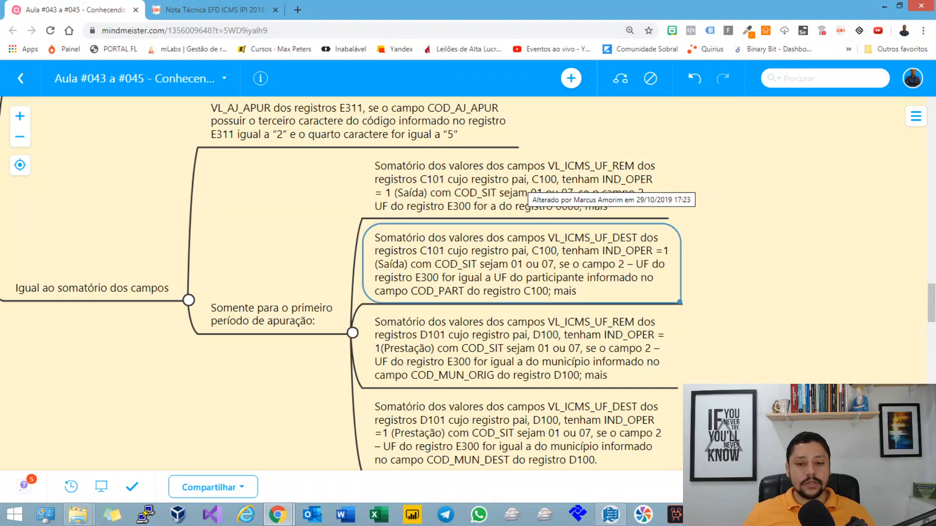
Step: Examine the two D101 first-period rules, highlighting COD_MUN_DEST and the COD_SIT values 01 or 07 in the VL_ICMS_UF_DEST rule
{"action": "scroll", "coordinate": [524, 188], "scroll_direction": "down", "scroll_amount": 5}
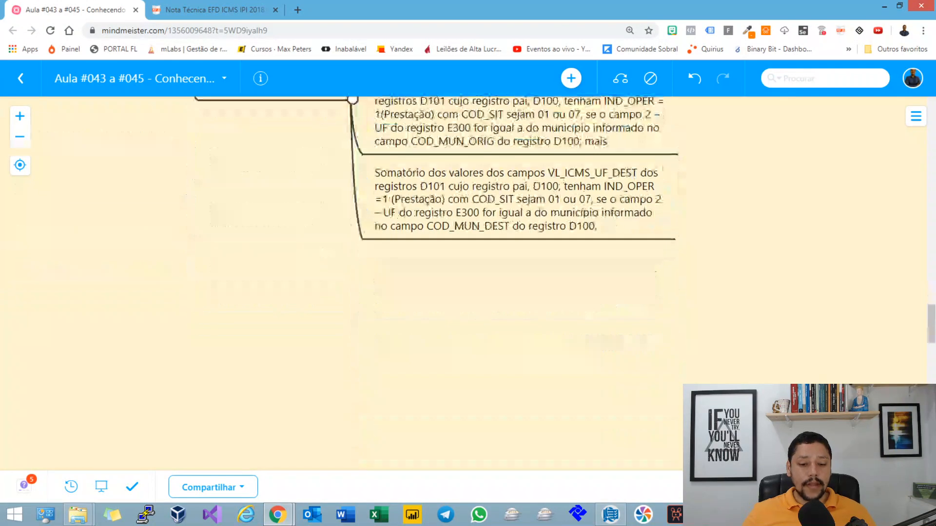
{"action": "scroll", "coordinate": [524, 219], "scroll_direction": "up", "scroll_amount": 3}
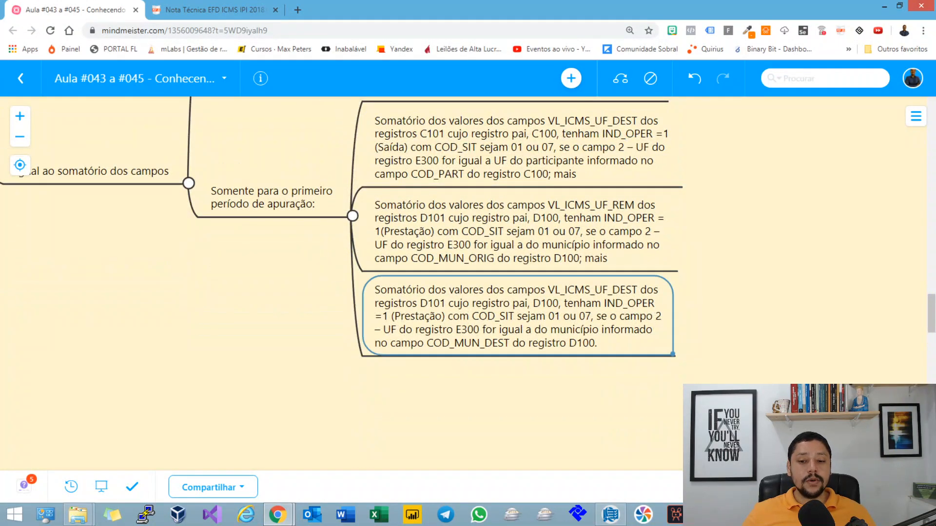
{"action": "double_click", "coordinate": [453, 258]}
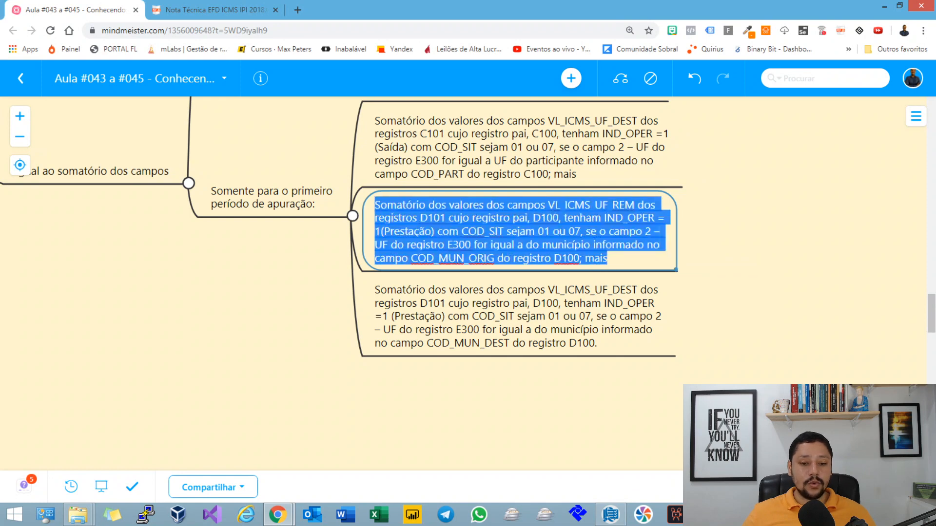
{"action": "double_click", "coordinate": [453, 258]}
{"action": "double_click", "coordinate": [468, 344]}
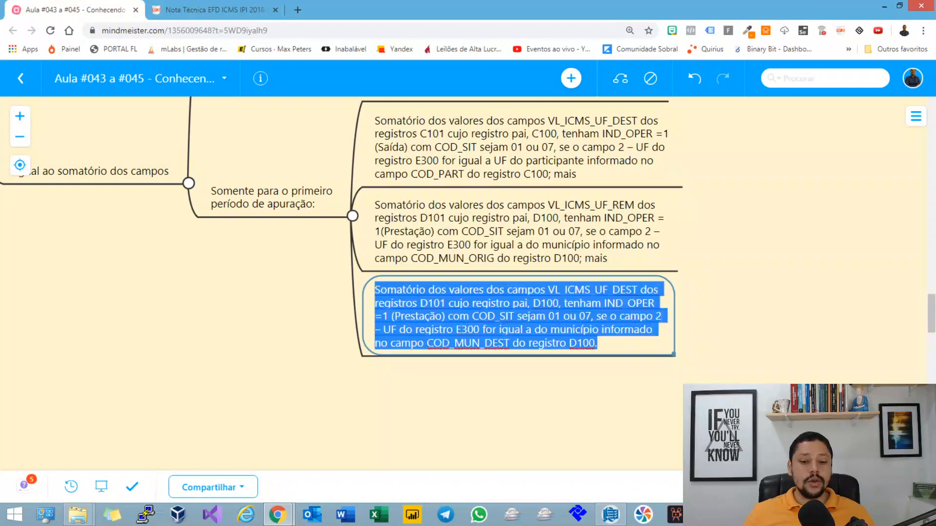
{"action": "double_click", "coordinate": [468, 343]}
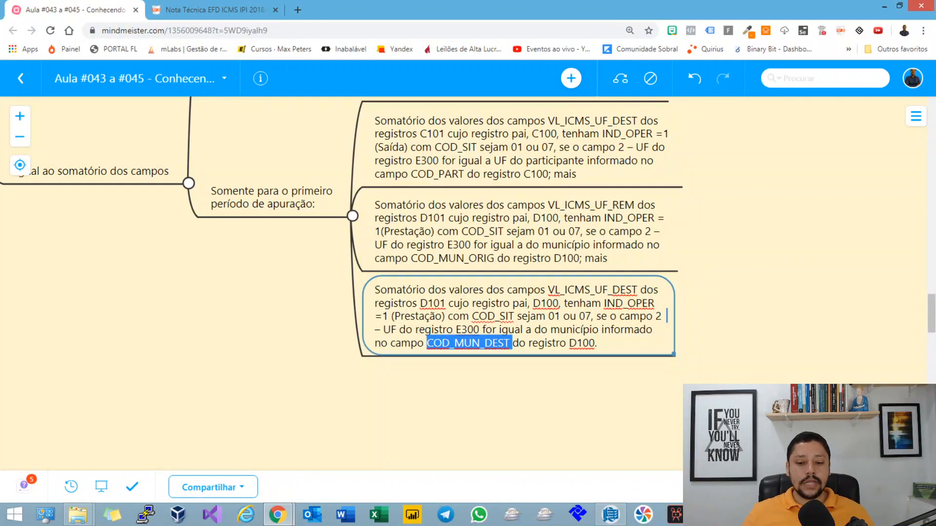
{"action": "left_click_drag", "start_coordinate": [536, 316], "coordinate": [591, 317]}
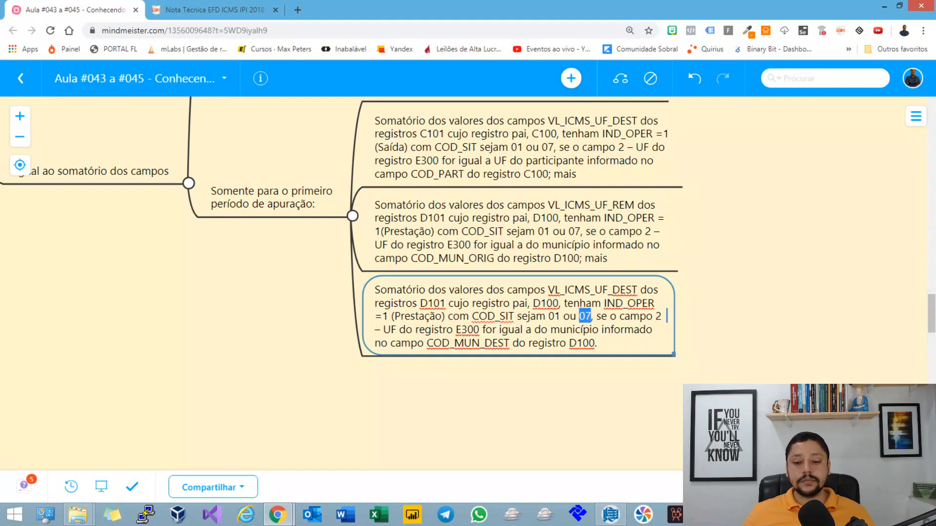
{"action": "left_click", "coordinate": [648, 249]}
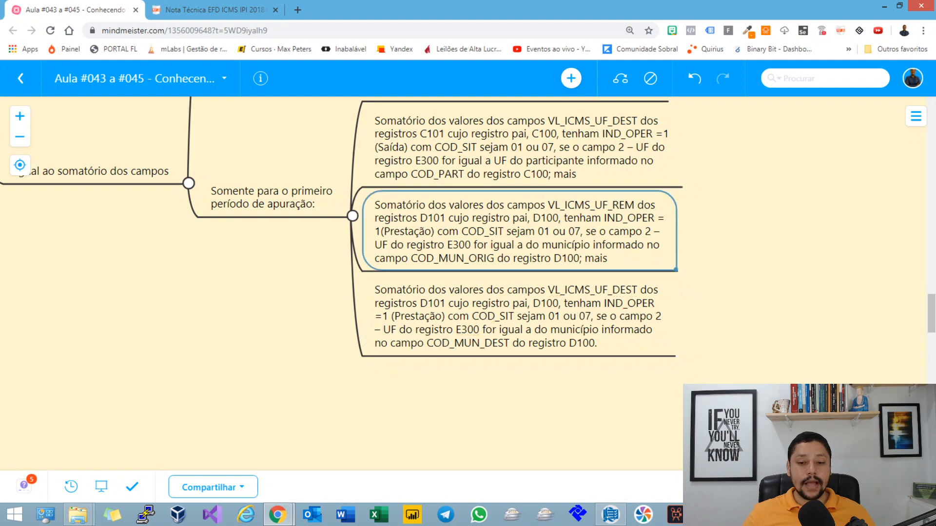
Step: Collapse "Somente para o primeiro período de apuração" and its parent "Igual ao somatório dos campos" under Campo 12
{"action": "left_click_drag", "start_coordinate": [692, 249], "coordinate": [788, 404]}
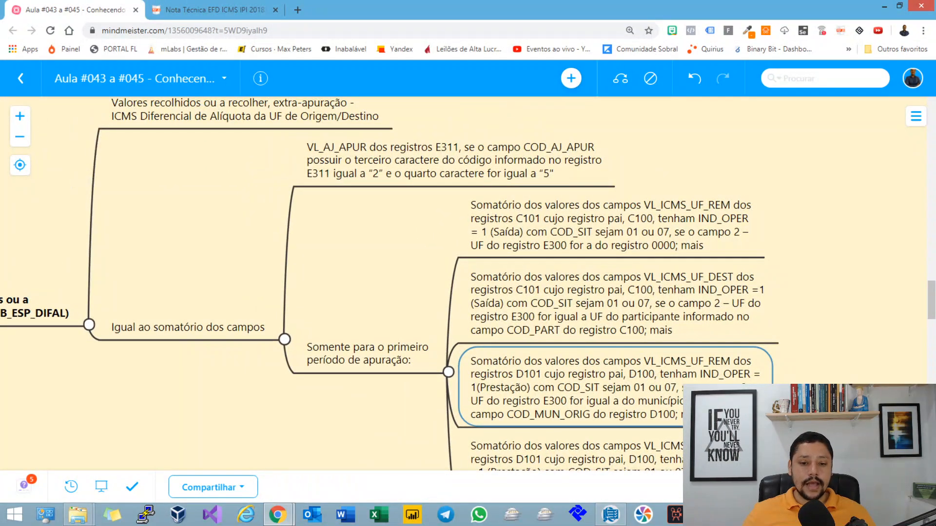
{"action": "scroll", "coordinate": [468, 283], "scroll_direction": "down", "scroll_amount": 2}
{"action": "scroll", "coordinate": [467, 284], "scroll_direction": "up", "scroll_amount": 2}
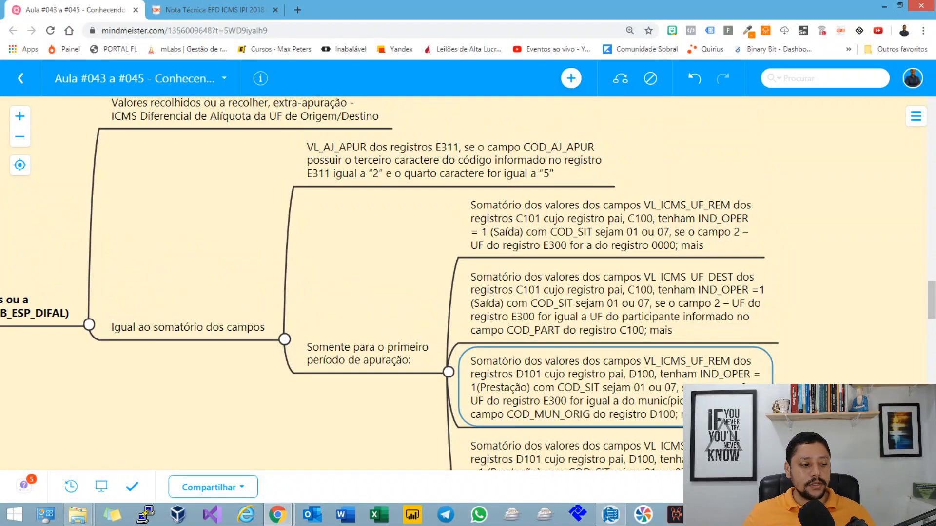
{"action": "key", "text": "Left"}
{"action": "key", "text": "space"}
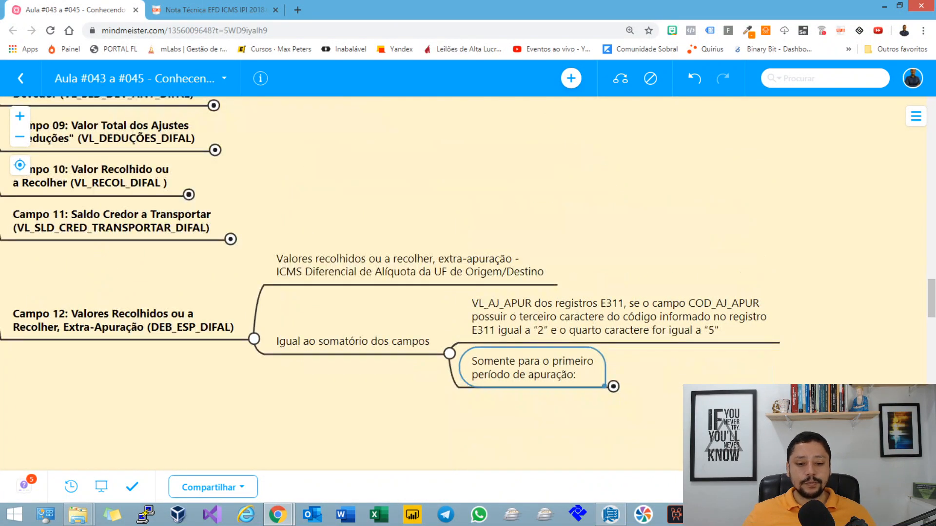
{"action": "key", "text": "Left"}
{"action": "key", "text": "space"}
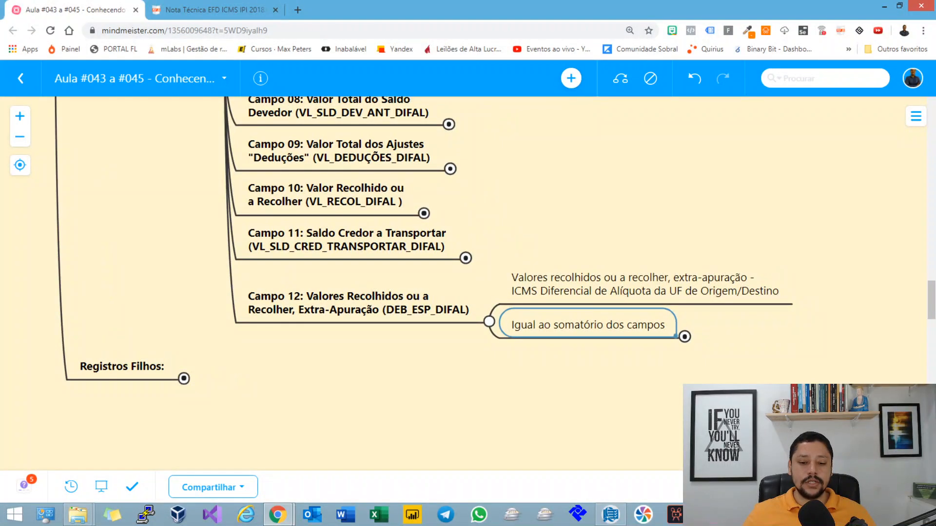
Step: Collapse Campo 12 in the mind map and switch to Sped Fiscal to review Bahia's E310 record, closing it without saving
{"action": "key", "text": "Left"}
{"action": "key", "text": "space"}
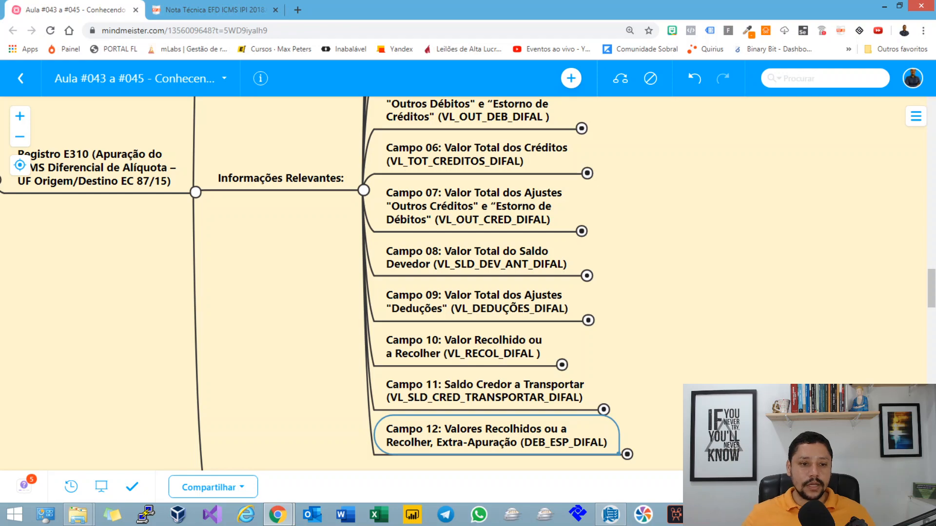
{"action": "key", "text": "alt+Tab"}
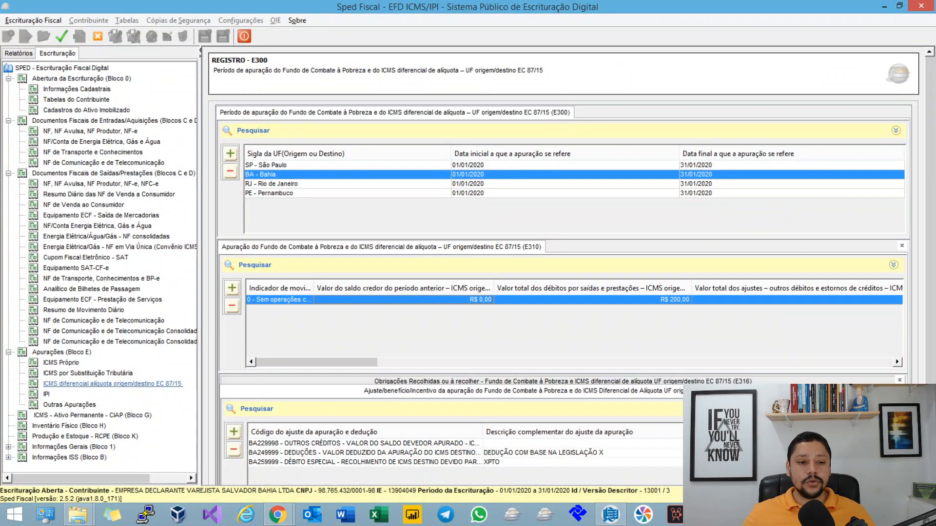
{"action": "double_click", "coordinate": [336, 300]}
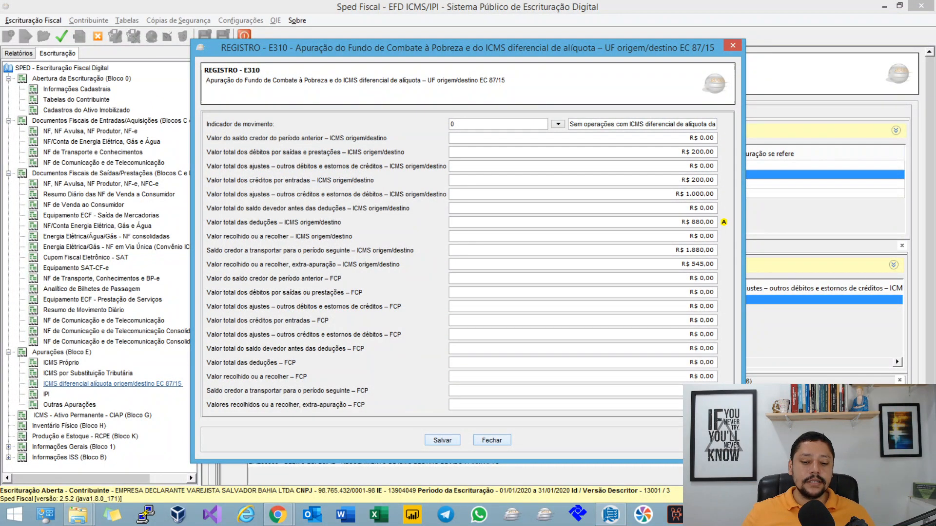
{"action": "left_click", "coordinate": [495, 441]}
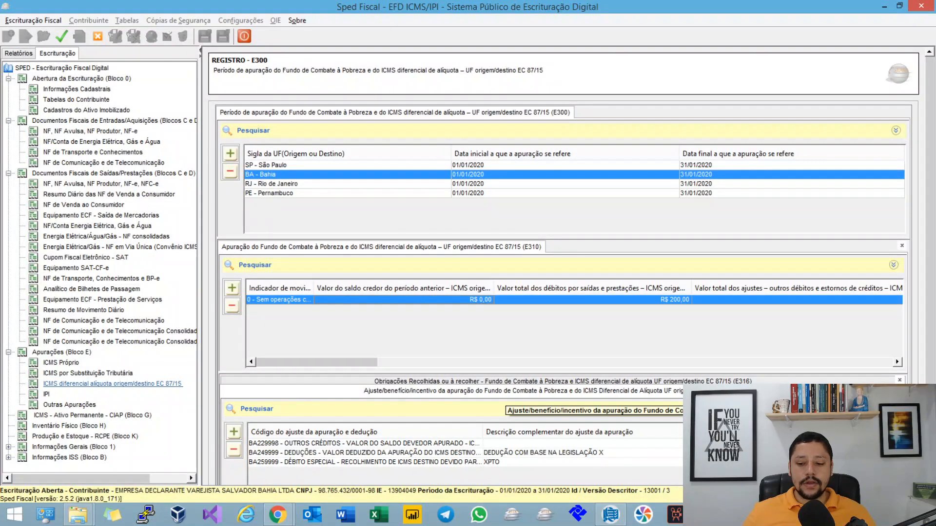
Step: Examine the E312 and E313 additional-information records under Bahia's BA229998 "Outros créditos" adjustment in E311
{"action": "left_click_drag", "start_coordinate": [930, 204], "coordinate": [929, 332]}
{"action": "left_click", "coordinate": [322, 376]}
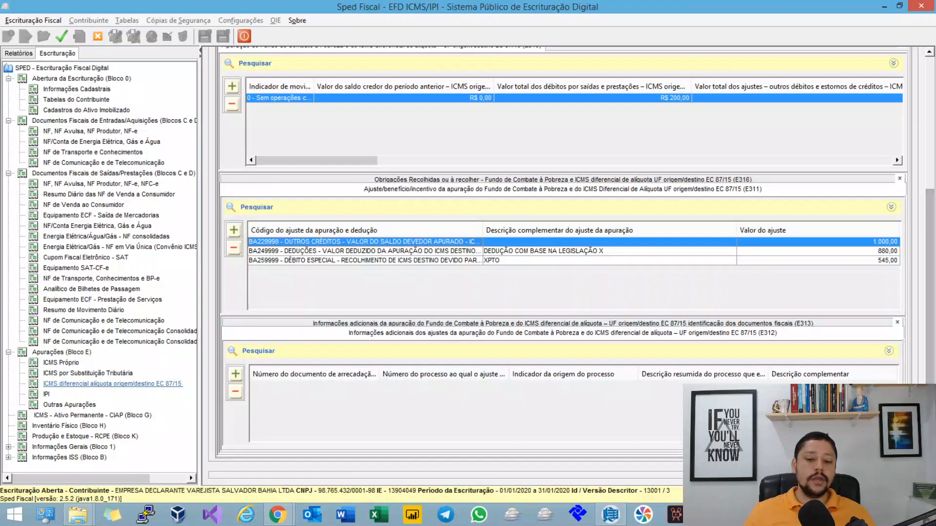
{"action": "left_click", "coordinate": [584, 324]}
{"action": "left_click", "coordinate": [390, 333]}
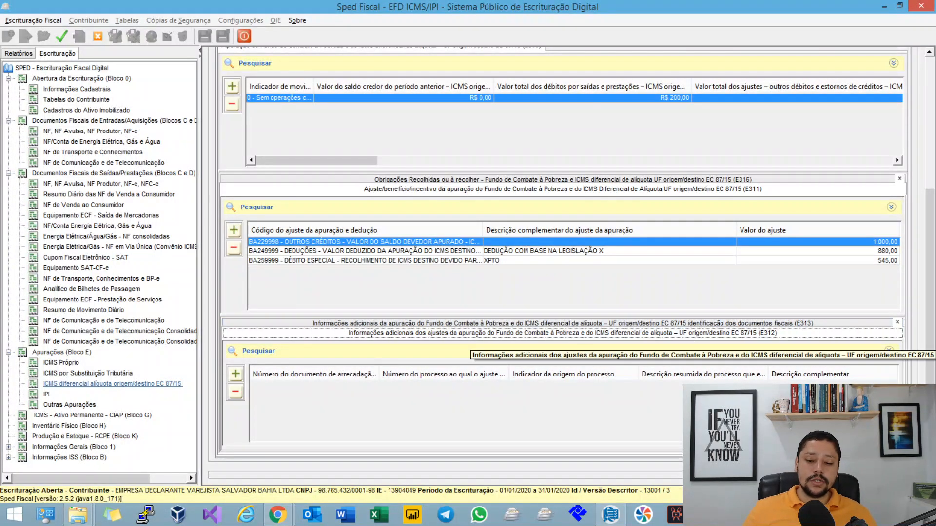
{"action": "left_click", "coordinate": [563, 324]}
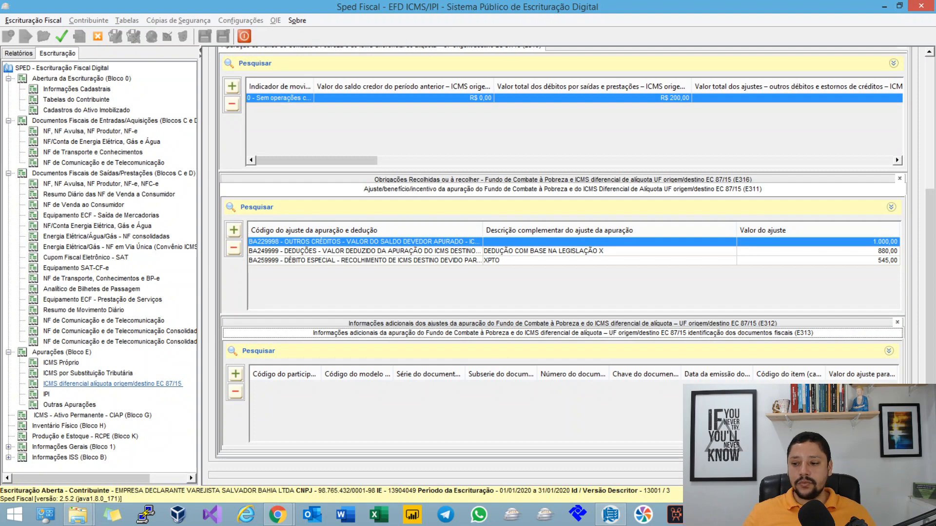
{"action": "left_click_drag", "start_coordinate": [930, 312], "coordinate": [930, 195]}
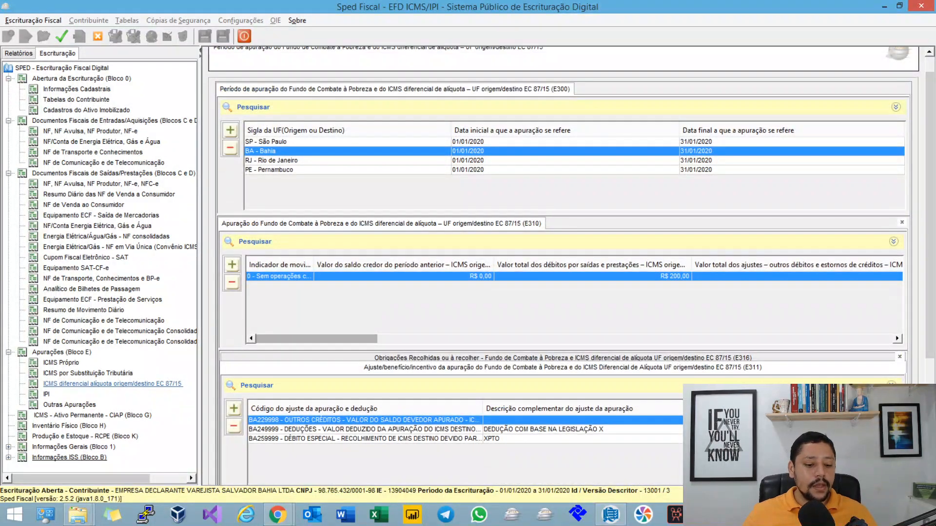